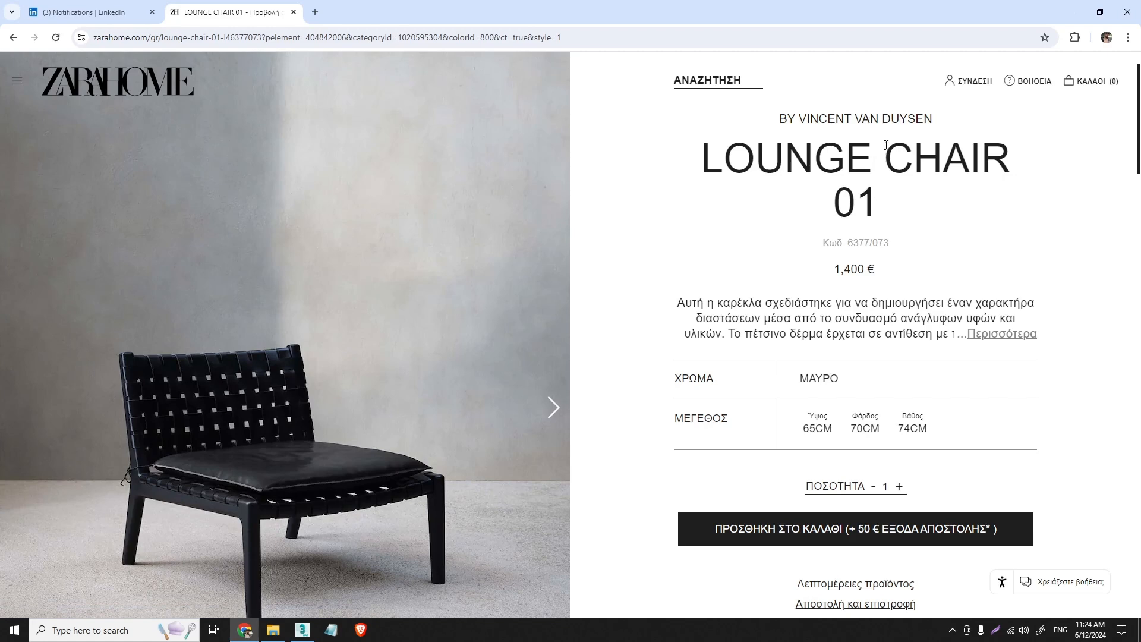
# - Review the Lounge Chair 01 product page's designer credit and title, and go through its photos to the woven backrest close-up
pyautogui.moveTo(910, 118); pyautogui.dragTo(797, 119)
pyautogui.click(932, 119)
pyautogui.click(790, 171)
pyautogui.click(553, 415)
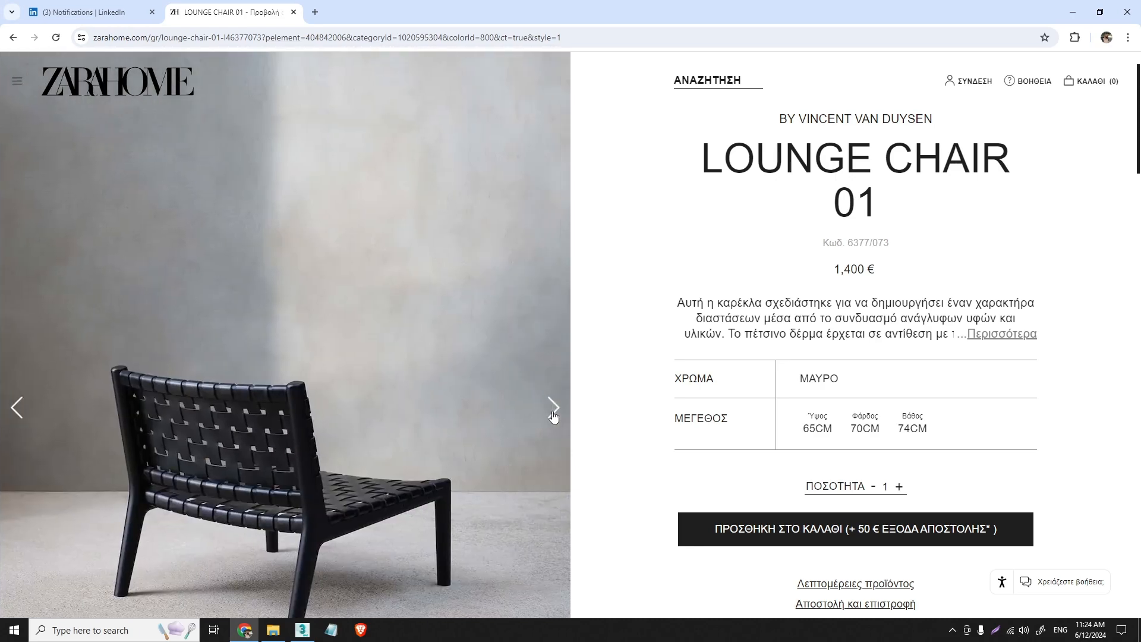
pyautogui.click(553, 415)
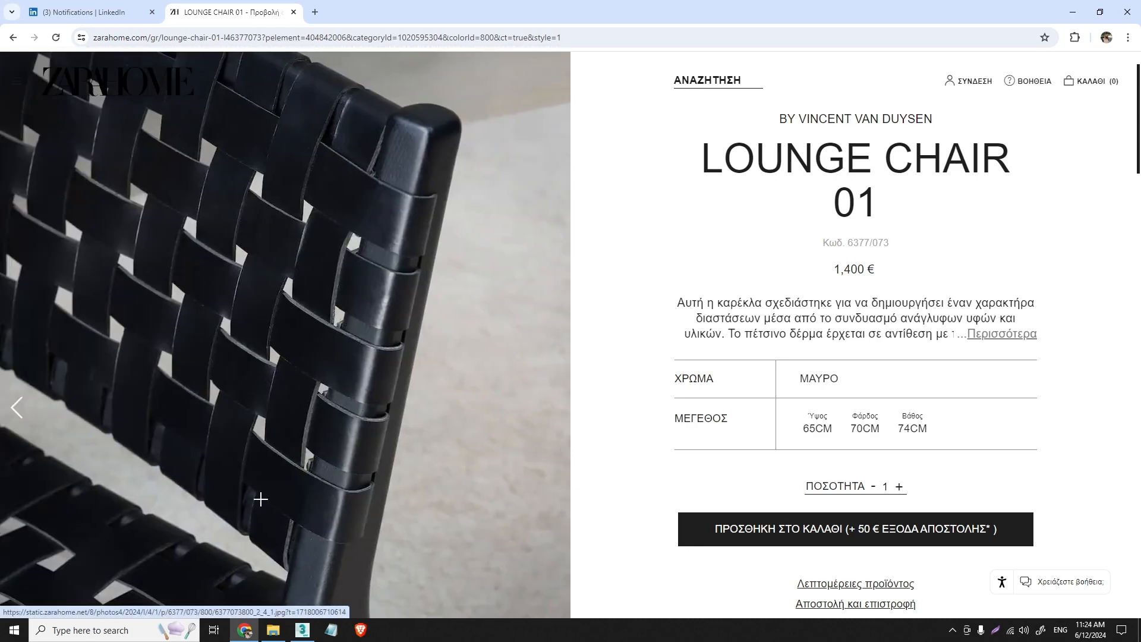
# - Switch to 3ds Max, examine the chair reference plane in left, front and perspective views, and select the lattice box beside it
pyautogui.click(302, 630)
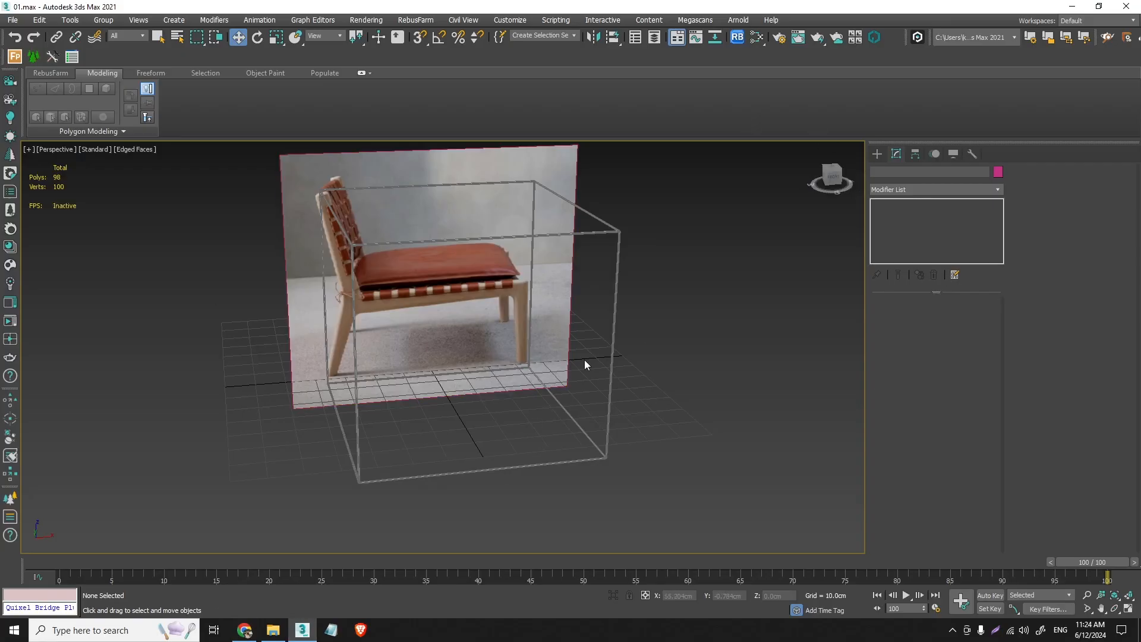
pyautogui.scroll(-3, 524, 337)
pyautogui.keyDown('alt'); pyautogui.moveTo(521, 358); pyautogui.dragTo(512, 334, button='middle'); pyautogui.keyUp('alt')
pyautogui.click(470, 304)
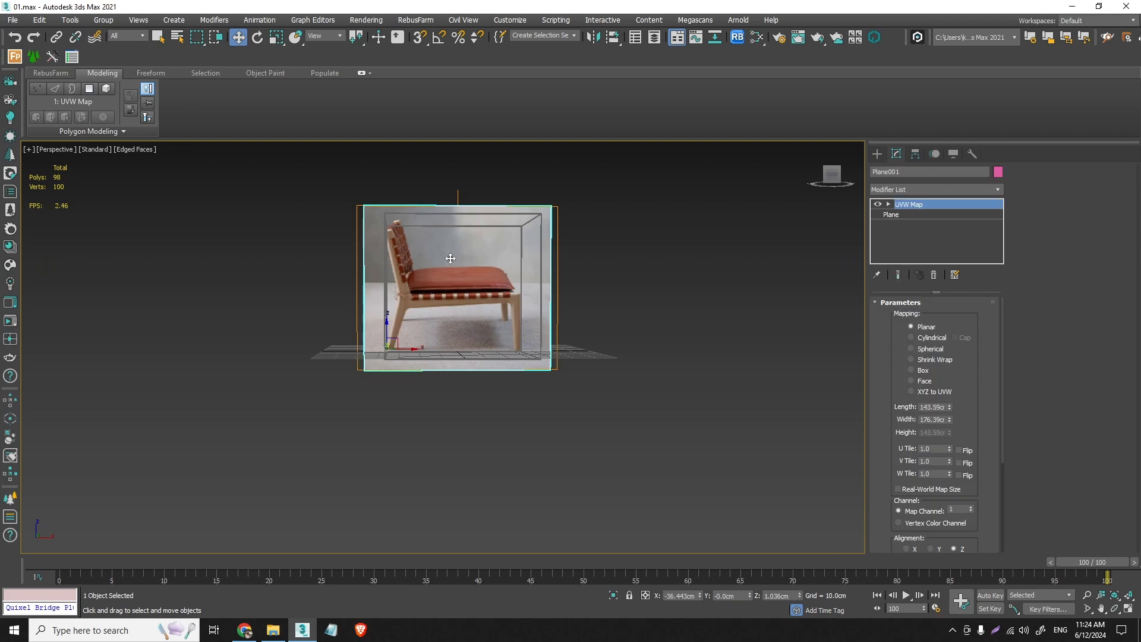
pyautogui.scroll(2, 452, 267)
pyautogui.press('l')
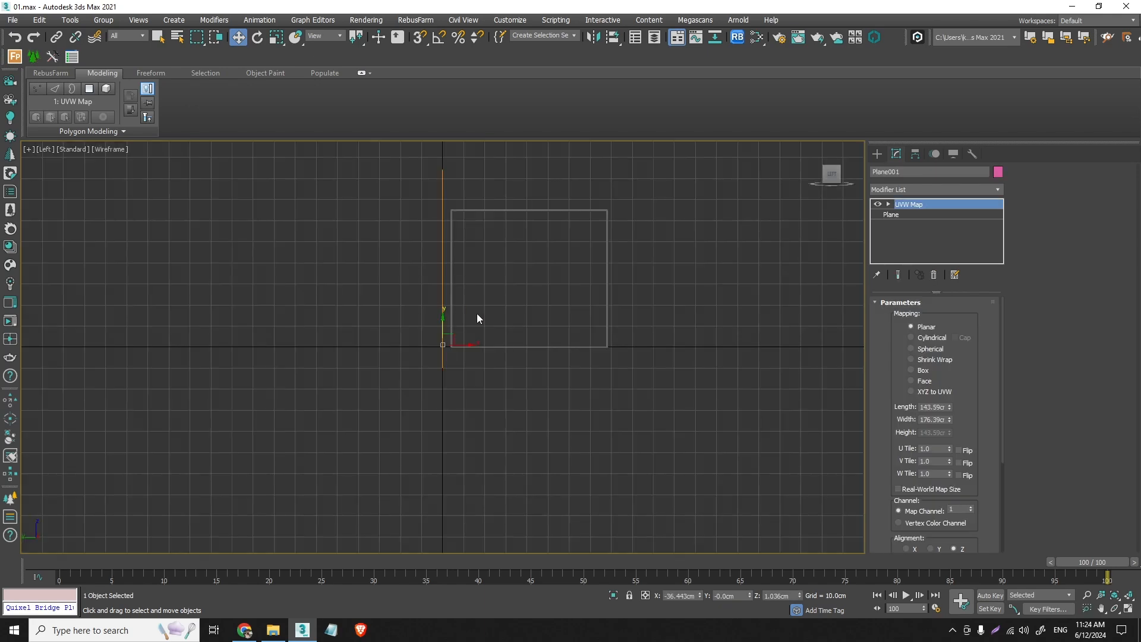
pyautogui.press('f')
pyautogui.scroll(1, 506, 339)
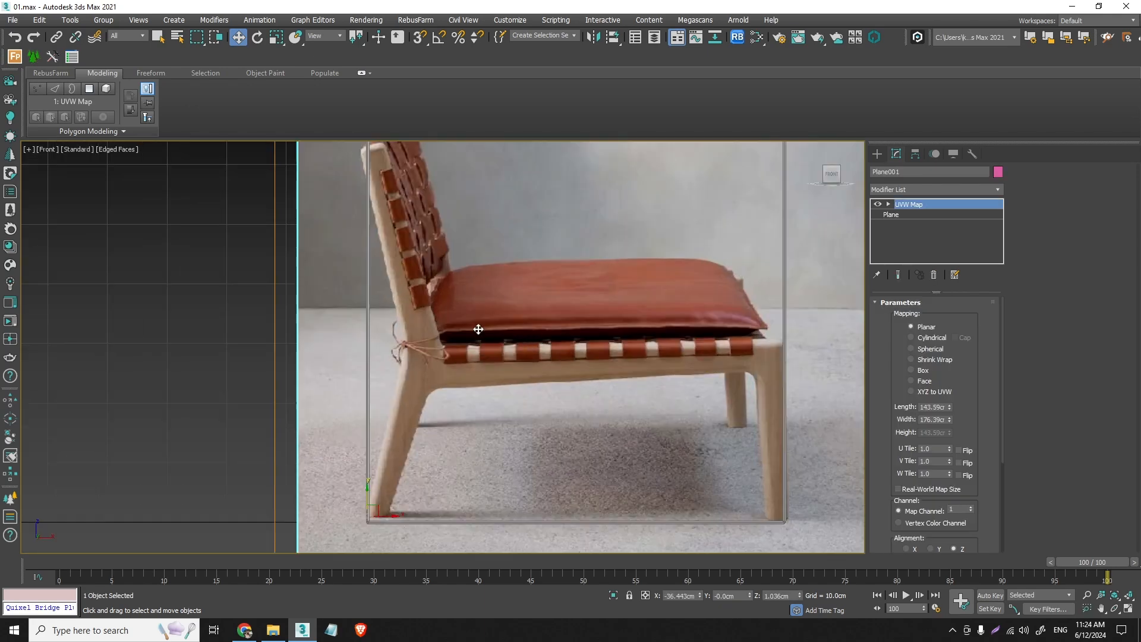
pyautogui.scroll(-1, 484, 326)
pyautogui.scroll(-1, 484, 326)
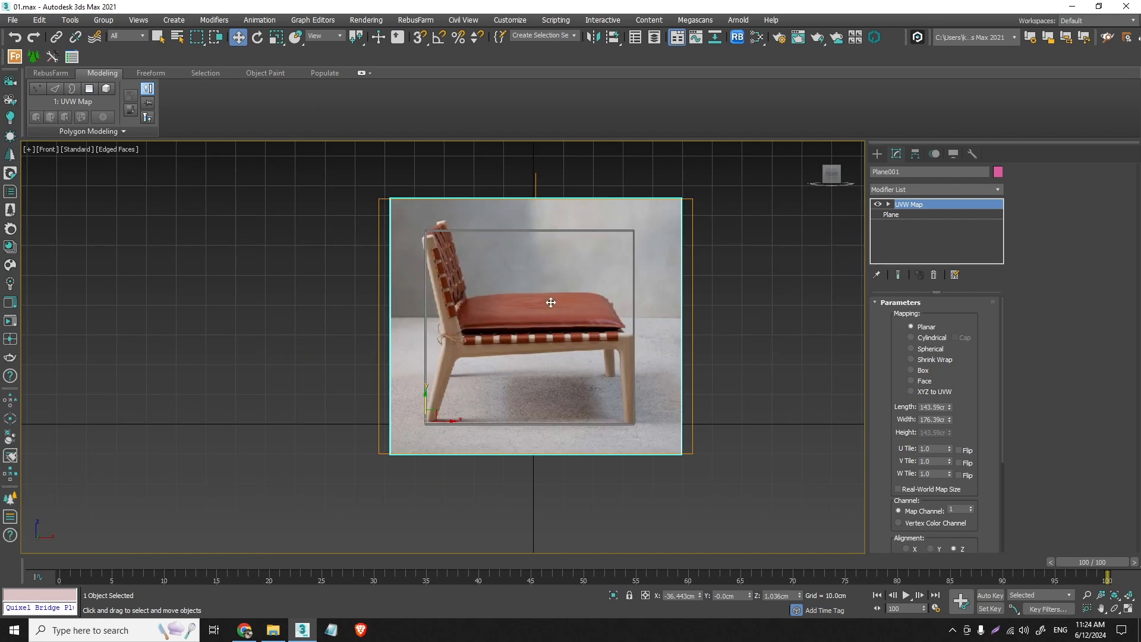
pyautogui.press('p')
pyautogui.scroll(-2, 478, 342)
pyautogui.keyDown('alt'); pyautogui.moveTo(588, 343); pyautogui.dragTo(646, 354, button='middle'); pyautogui.keyUp('alt')
pyautogui.scroll(-2, 651, 350)
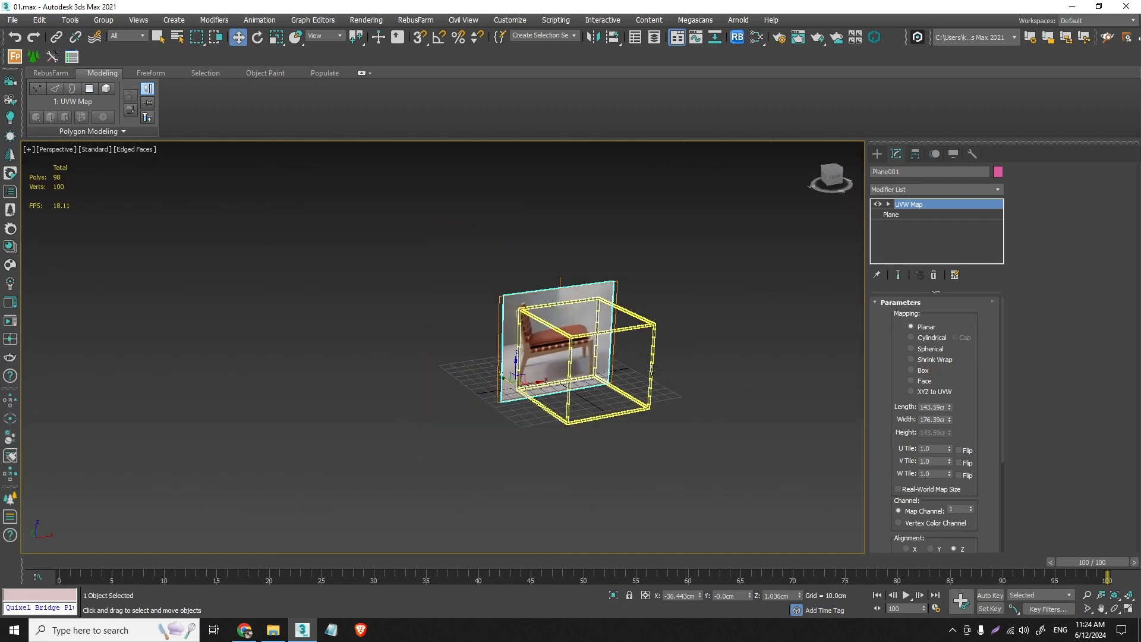
pyautogui.click(652, 350)
pyautogui.click(652, 348)
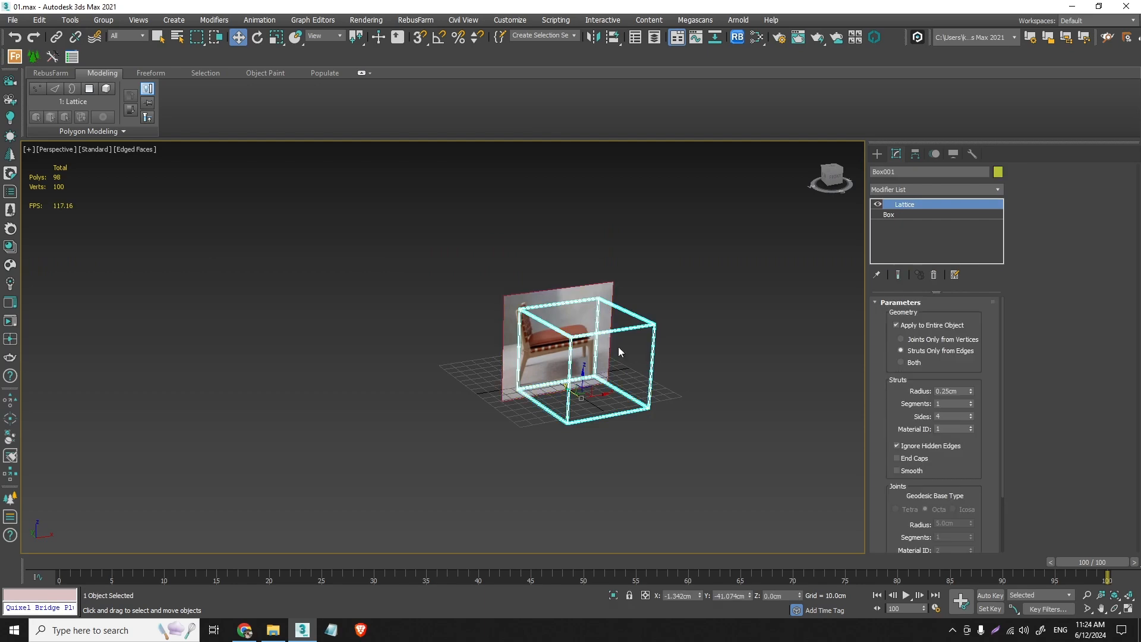
# - Open the DIMENSIONS reference image in the image viewer and shrink its window beside the model
pyautogui.click(12, 20)
pyautogui.click(89, 94)
pyautogui.click(291, 119)
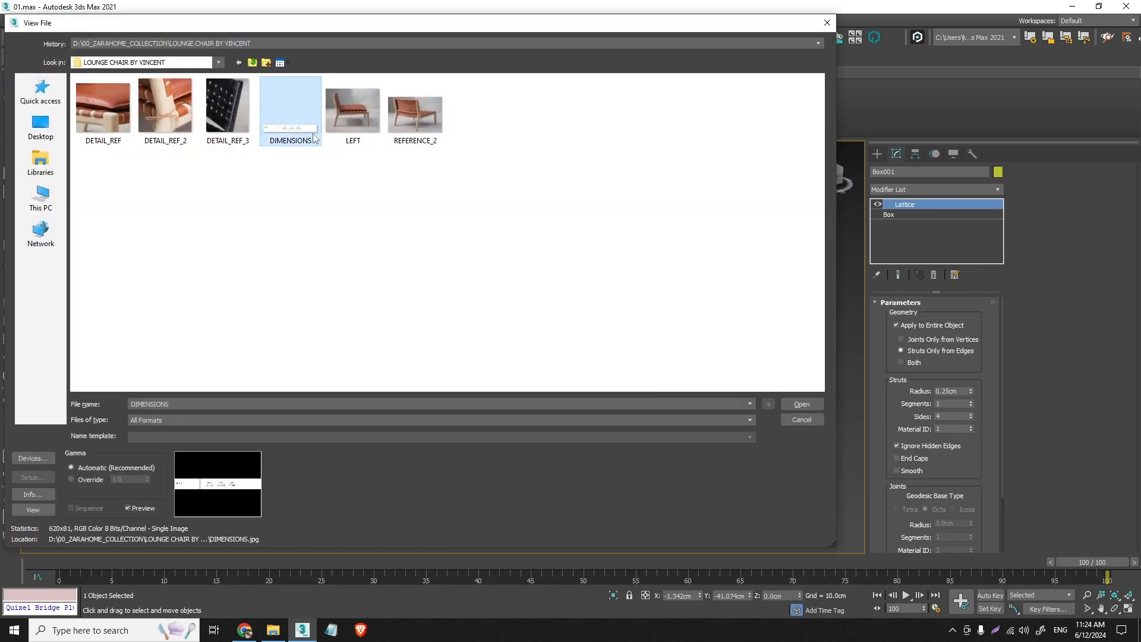
pyautogui.click(818, 407)
pyautogui.moveTo(516, 244); pyautogui.dragTo(179, 400)
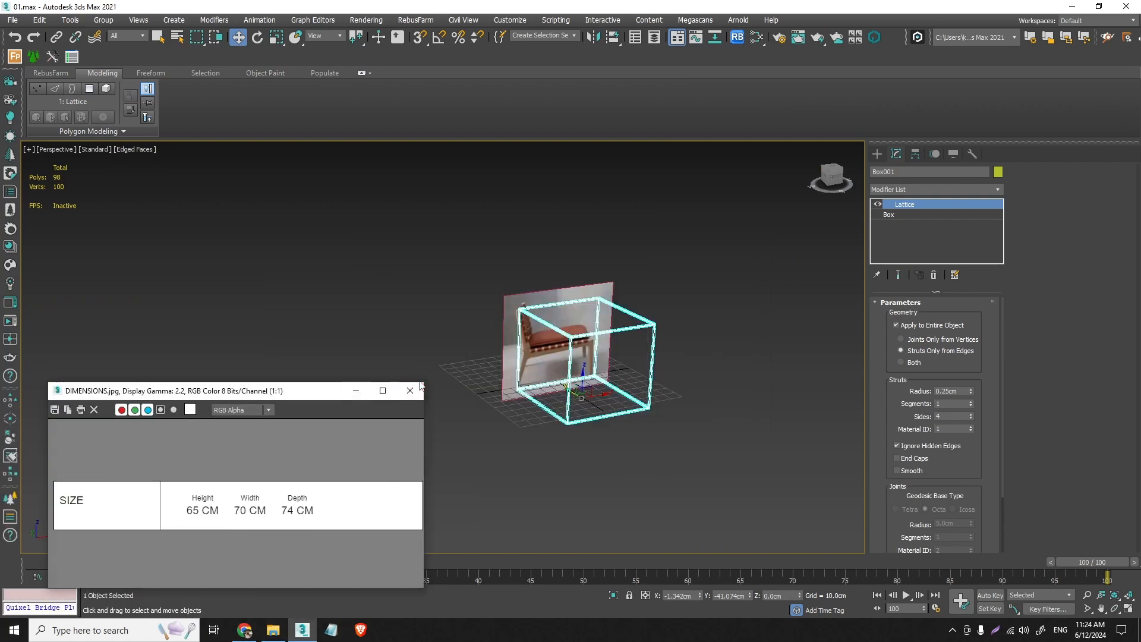
pyautogui.moveTo(423, 384); pyautogui.dragTo(415, 482)
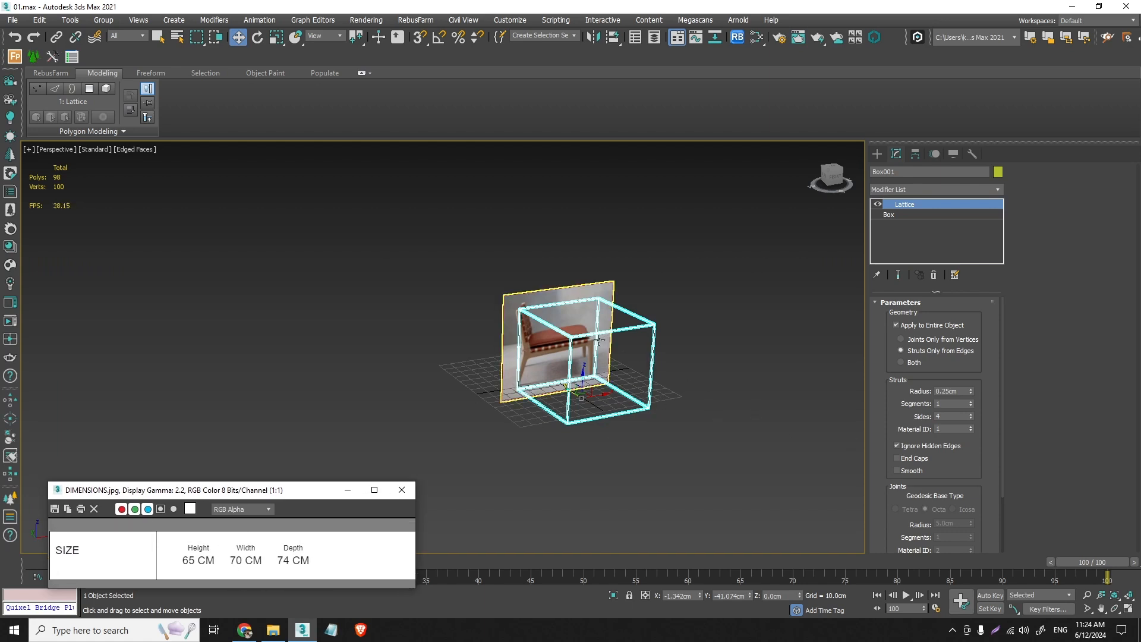
# - Compare the lattice box's base dimensions with the reference sizes, inspect the setup in perspective, and minimize the dimensions image
pyautogui.click(892, 215)
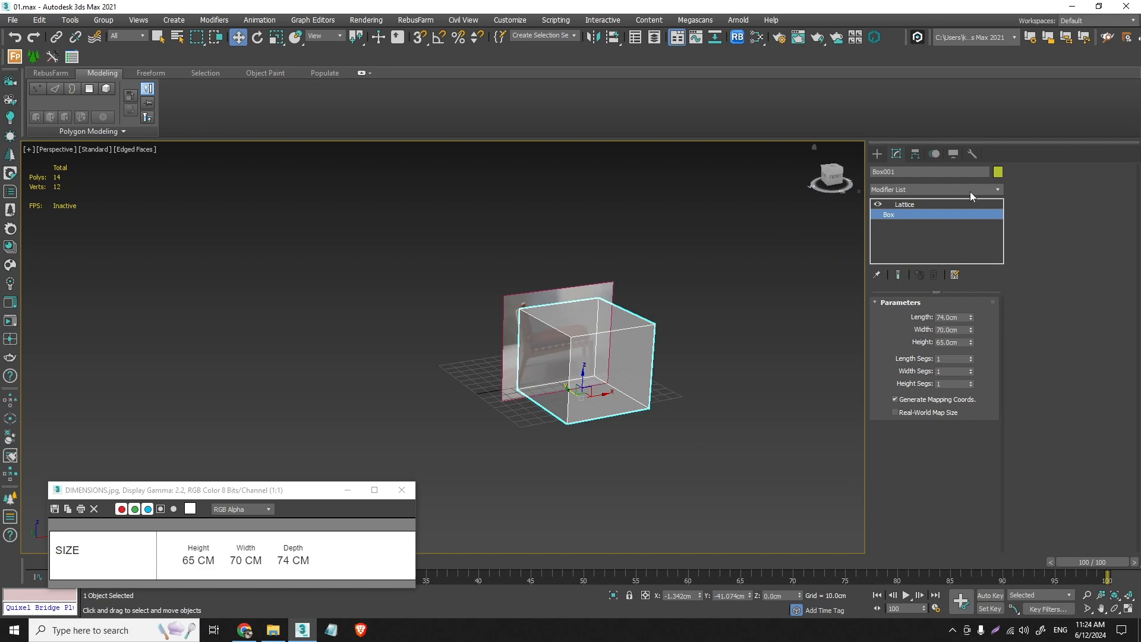
pyautogui.click(916, 205)
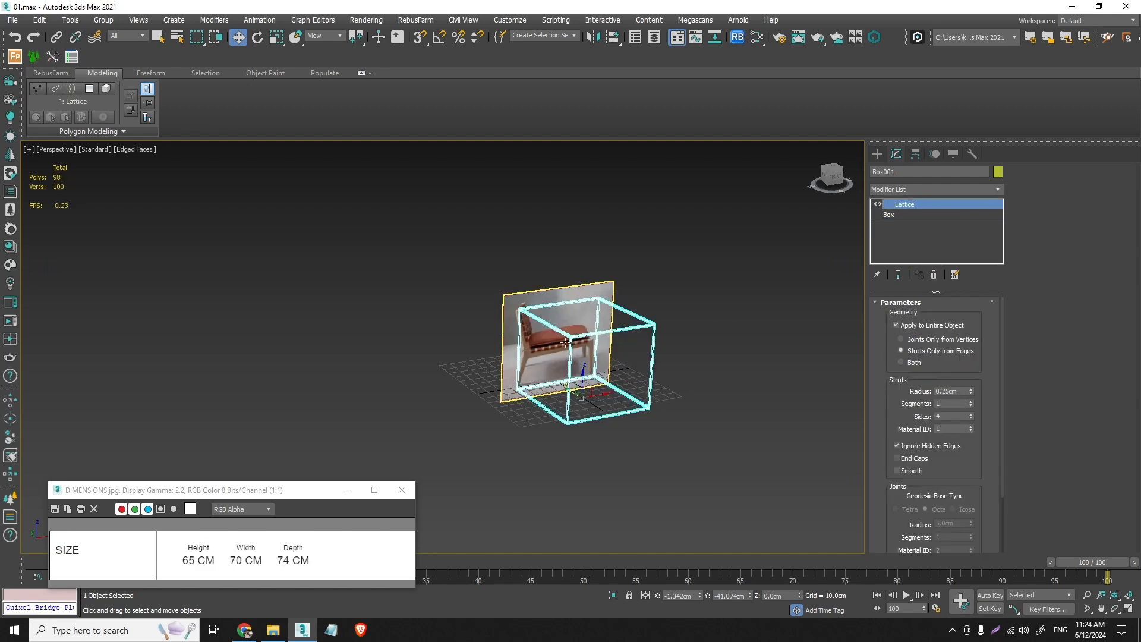
pyautogui.scroll(6, 568, 342)
pyautogui.keyDown('alt'); pyautogui.moveTo(565, 348); pyautogui.dragTo(606, 368, button='middle'); pyautogui.keyUp('alt')
pyautogui.scroll(-4, 606, 368)
pyautogui.keyDown('alt'); pyautogui.moveTo(666, 328); pyautogui.dragTo(601, 412, button='middle'); pyautogui.keyUp('alt')
pyautogui.click(371, 255)
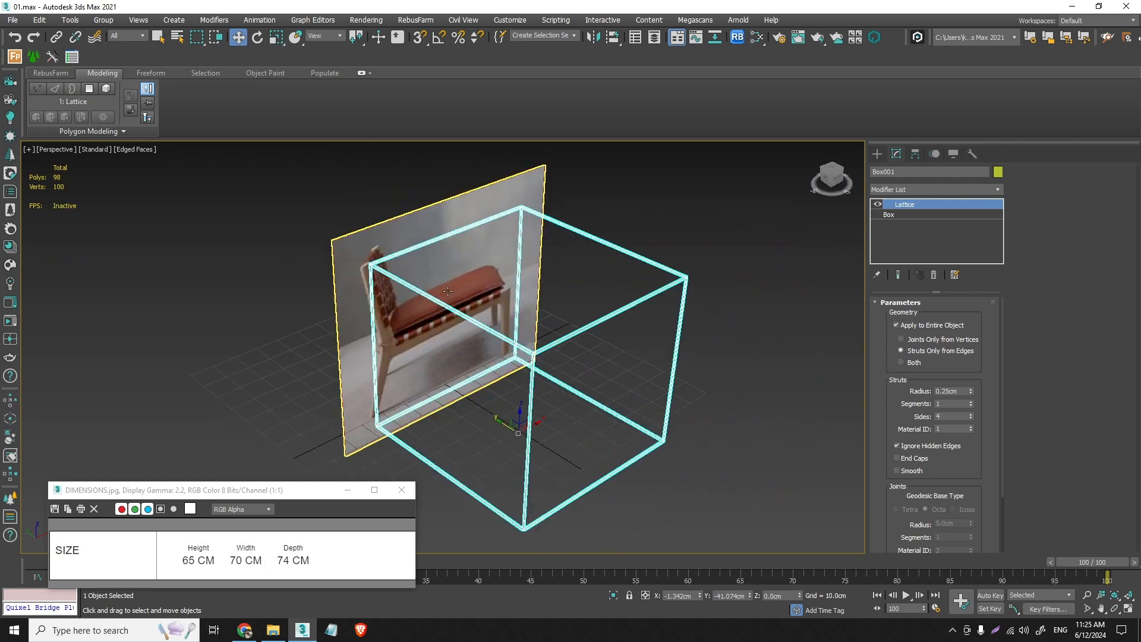
pyautogui.keyDown('alt'); pyautogui.moveTo(512, 297); pyautogui.dragTo(504, 255, button='middle'); pyautogui.keyUp('alt')
pyautogui.click(348, 489)
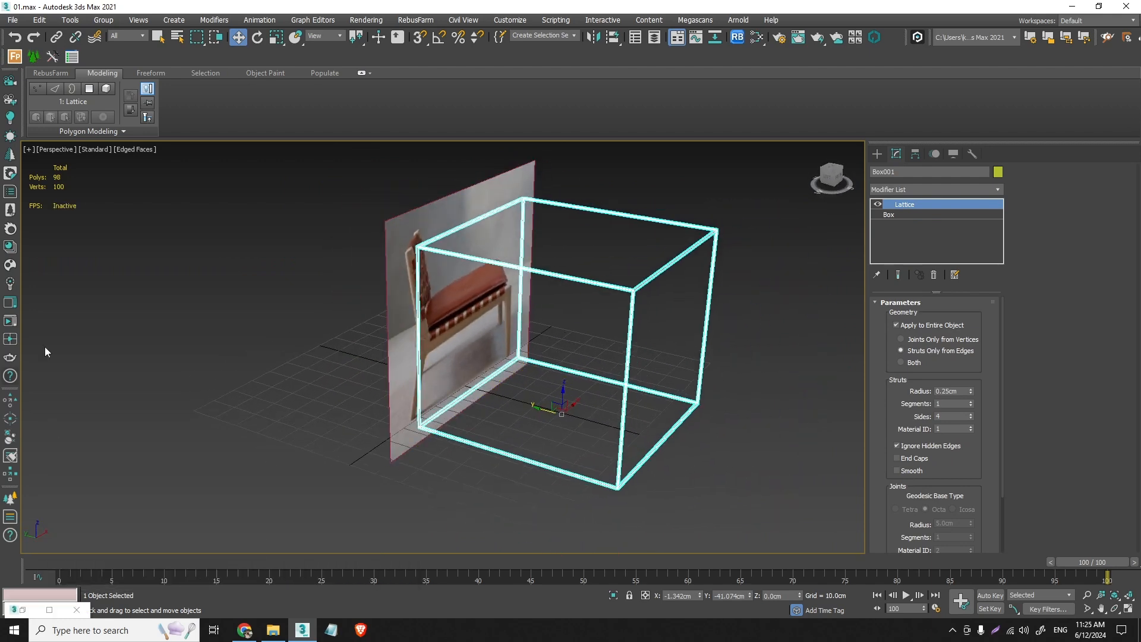
# - Switch to the front view and examine the chair's side profile around the rear leg and seat joint
pyautogui.press('l')
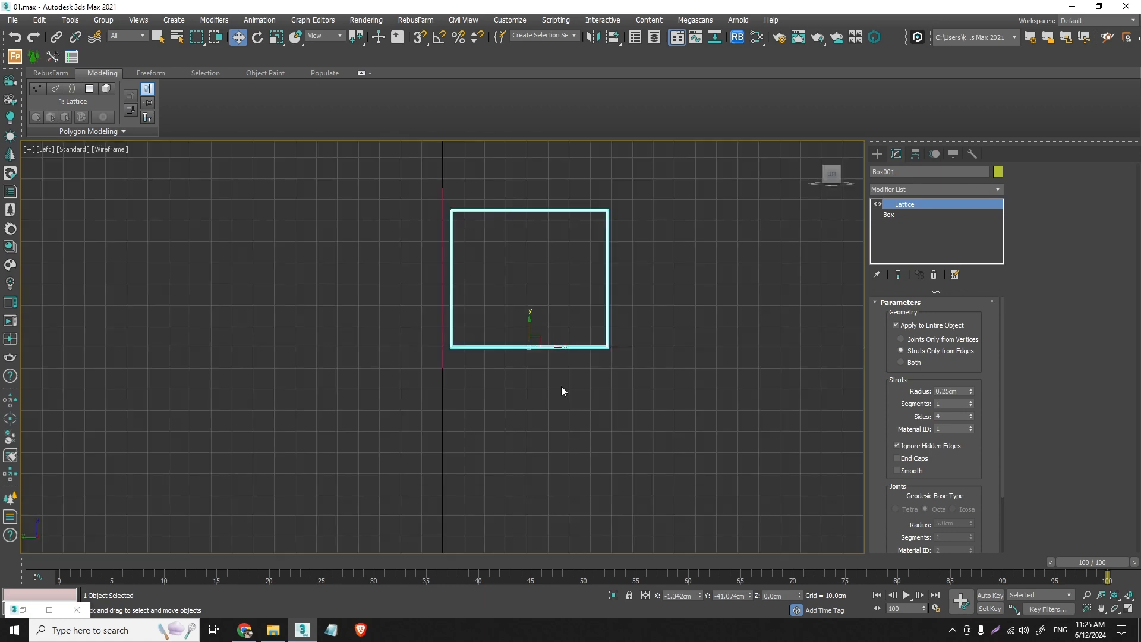
pyautogui.press('f')
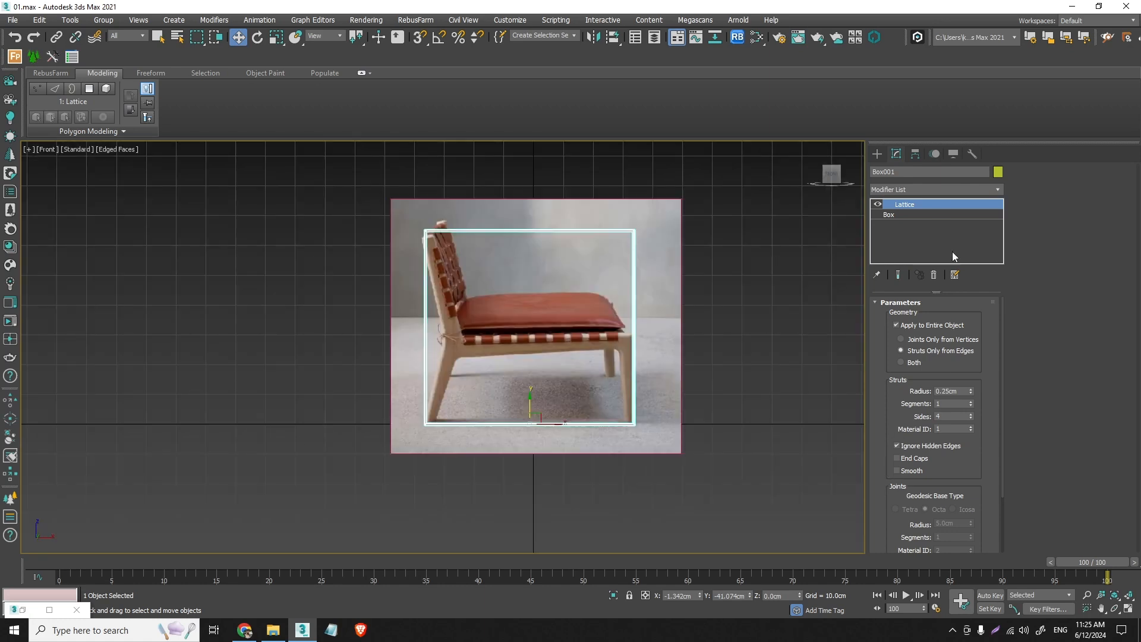
pyautogui.click(878, 154)
pyautogui.scroll(3, 466, 334)
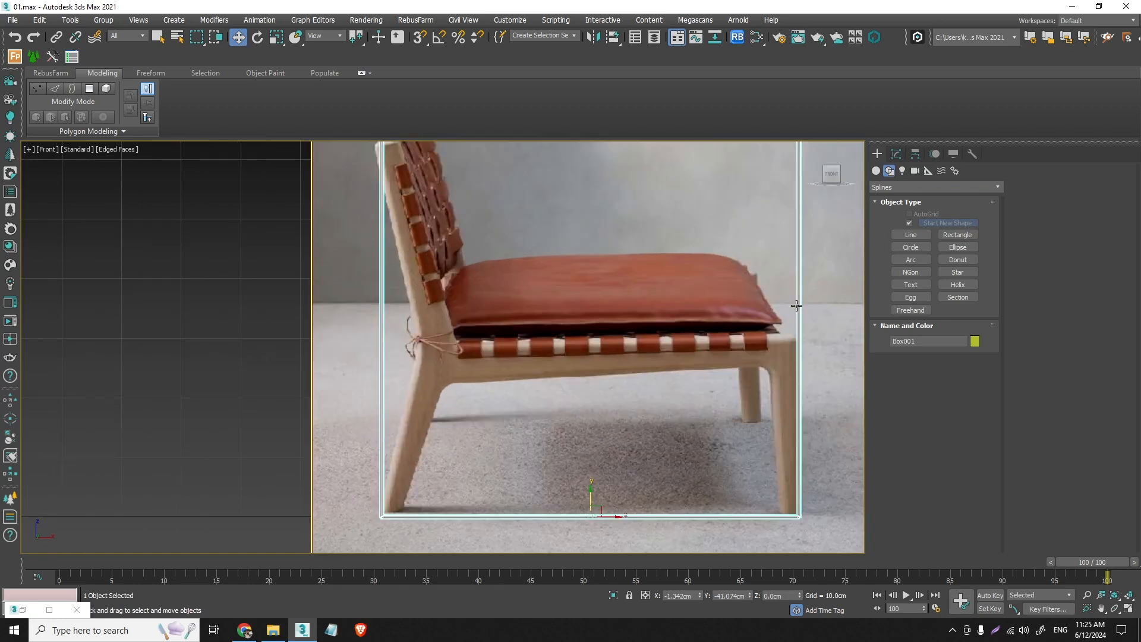
pyautogui.click(875, 172)
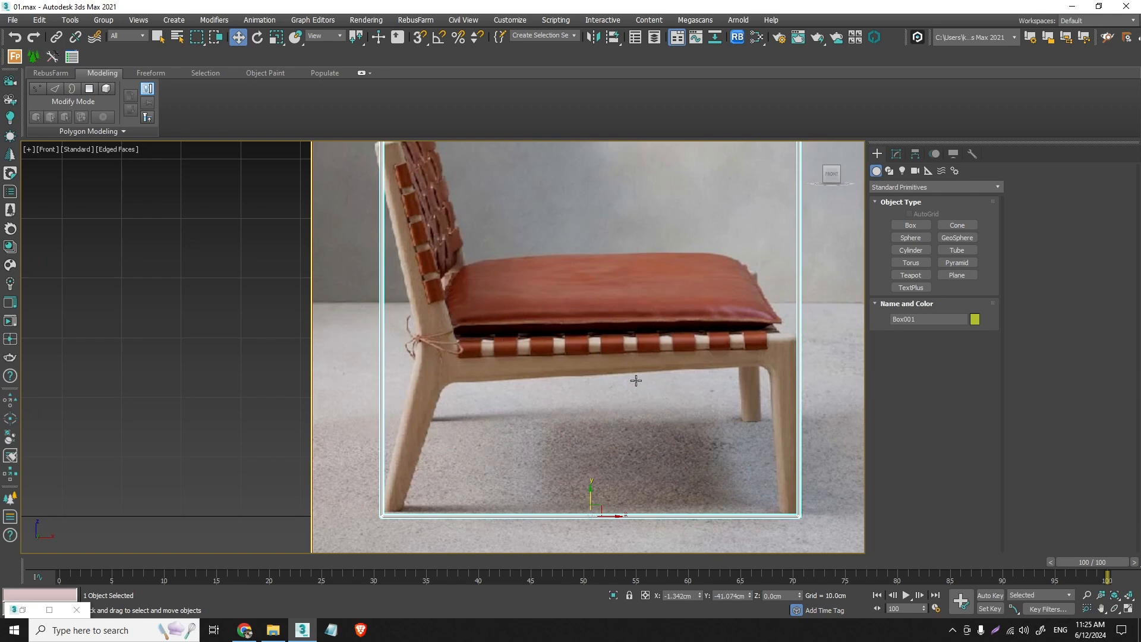
pyautogui.scroll(4, 465, 350)
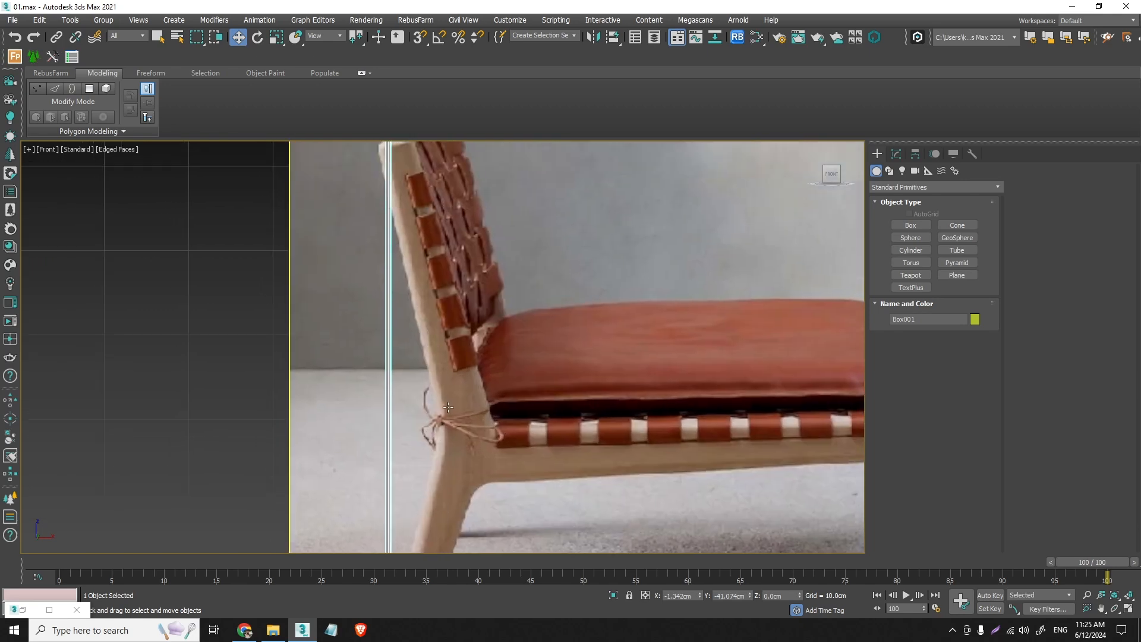
pyautogui.scroll(-3, 448, 407)
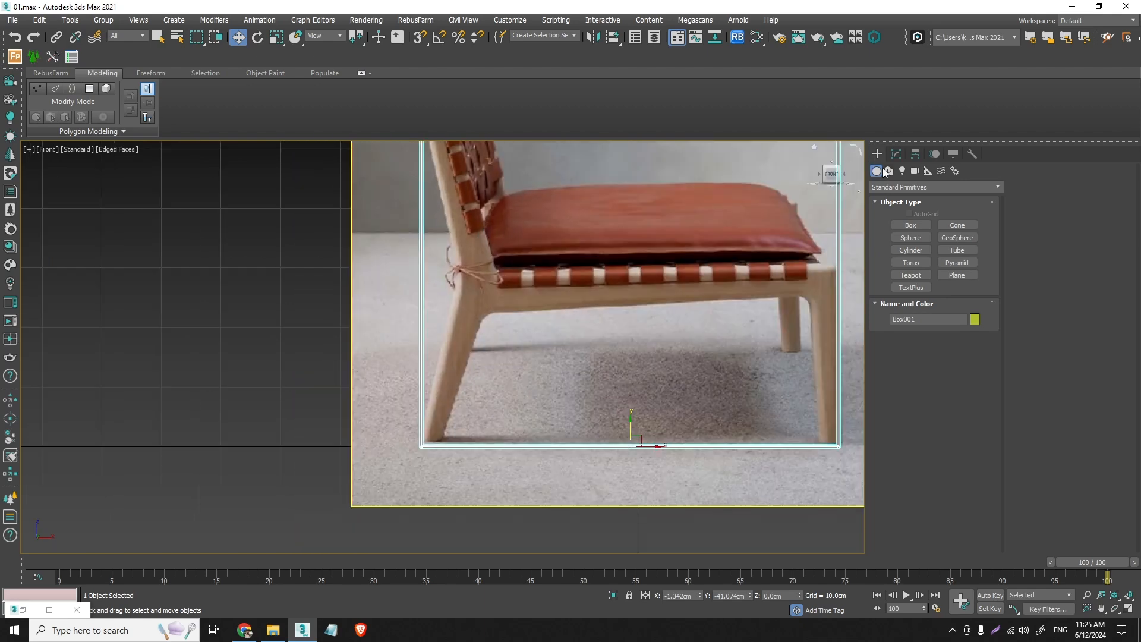
# - Draw a two-point spline line along the rear leg, from the foot to just below the seat joint
pyautogui.click(888, 171)
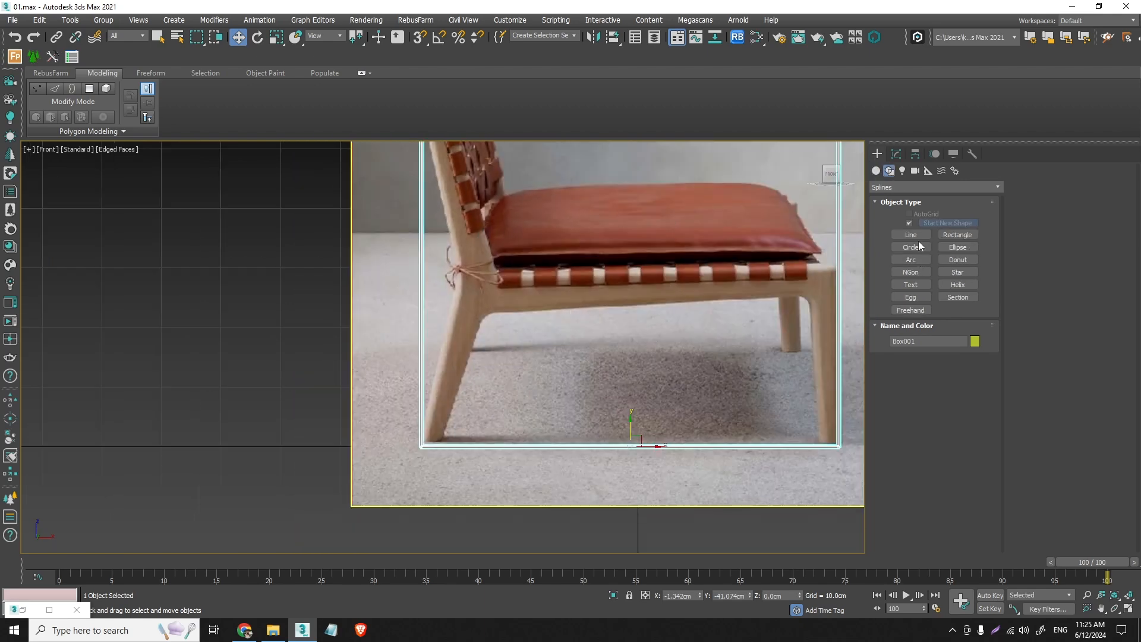
pyautogui.click(912, 234)
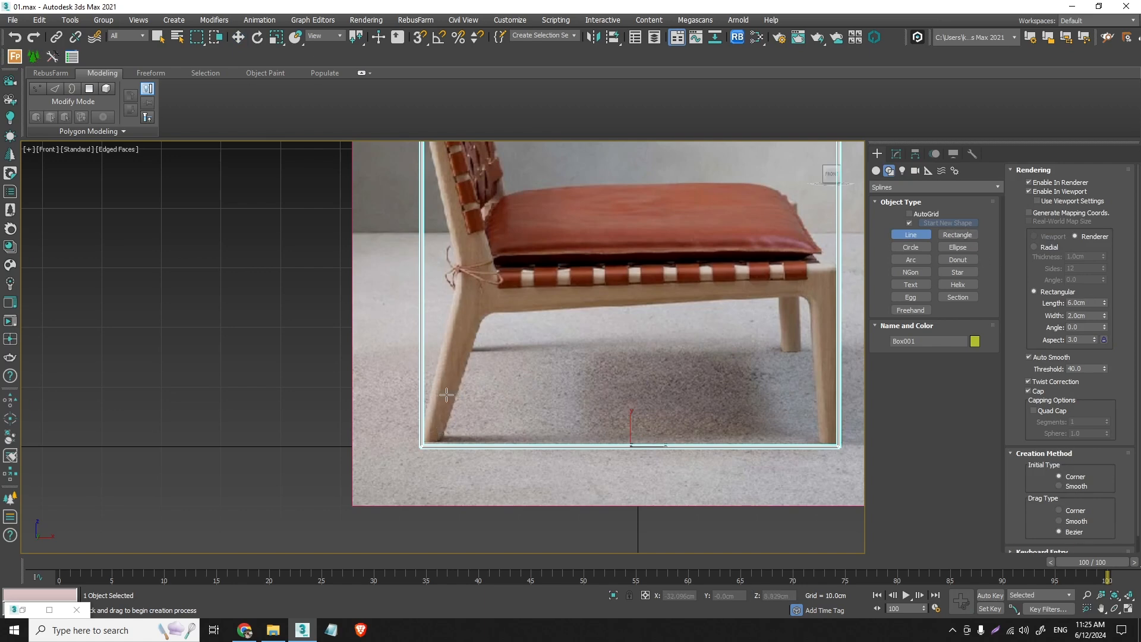
pyautogui.scroll(2, 436, 419)
pyautogui.click(425, 455)
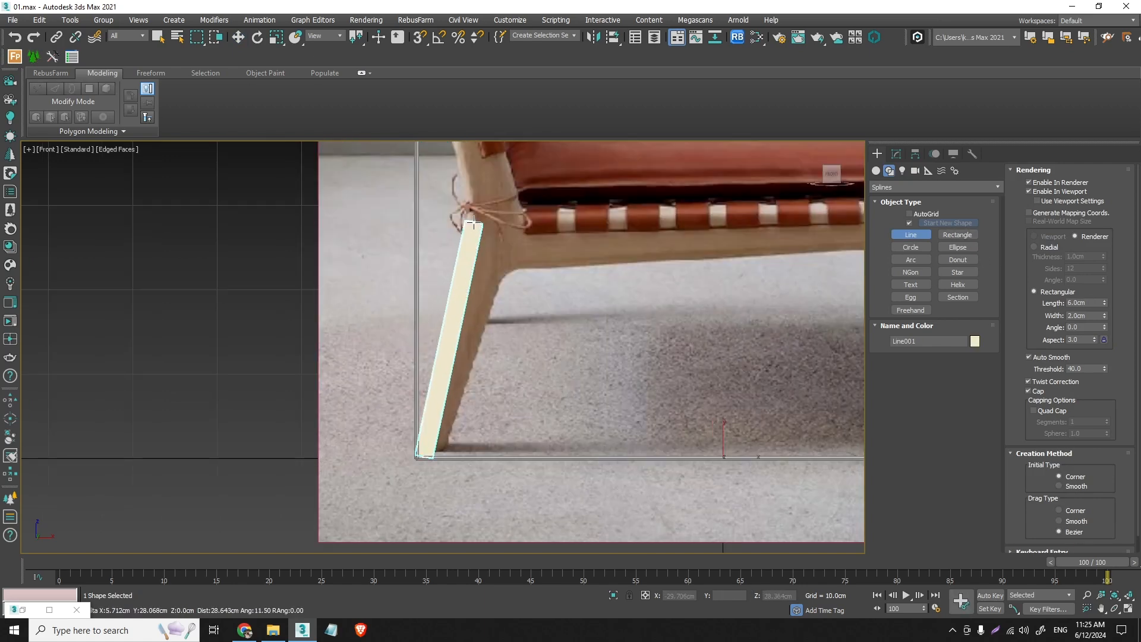
pyautogui.click(493, 249)
pyautogui.rightClick(494, 249)
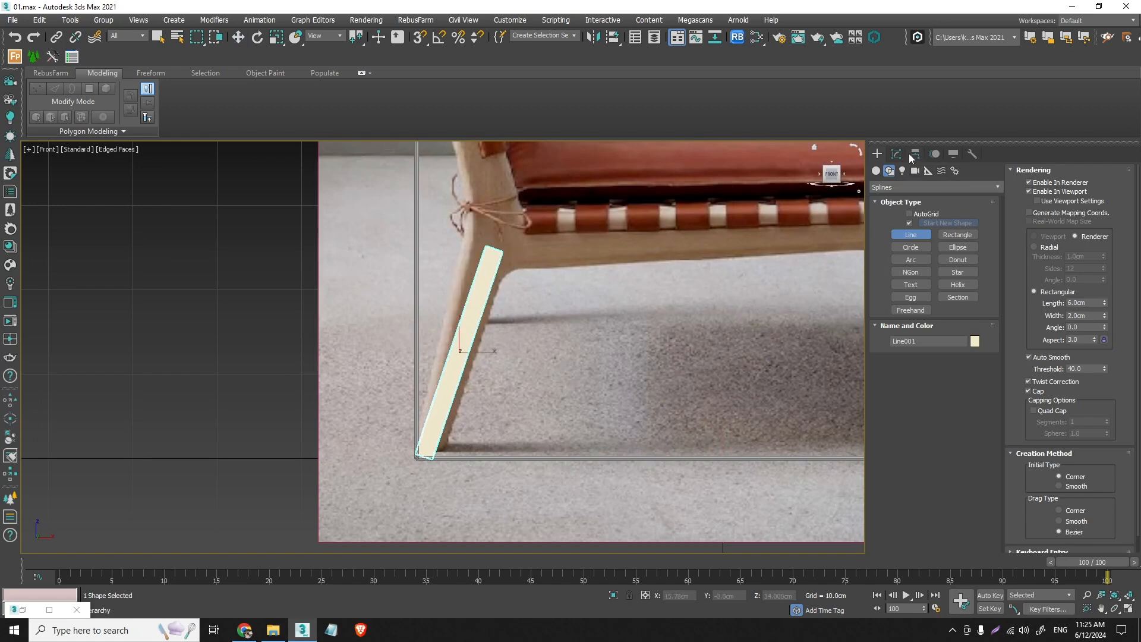
# - Turn off Enable In Renderer and Enable In Viewport for the rear leg line, and delete the line
pyautogui.click(897, 154)
pyautogui.click(945, 316)
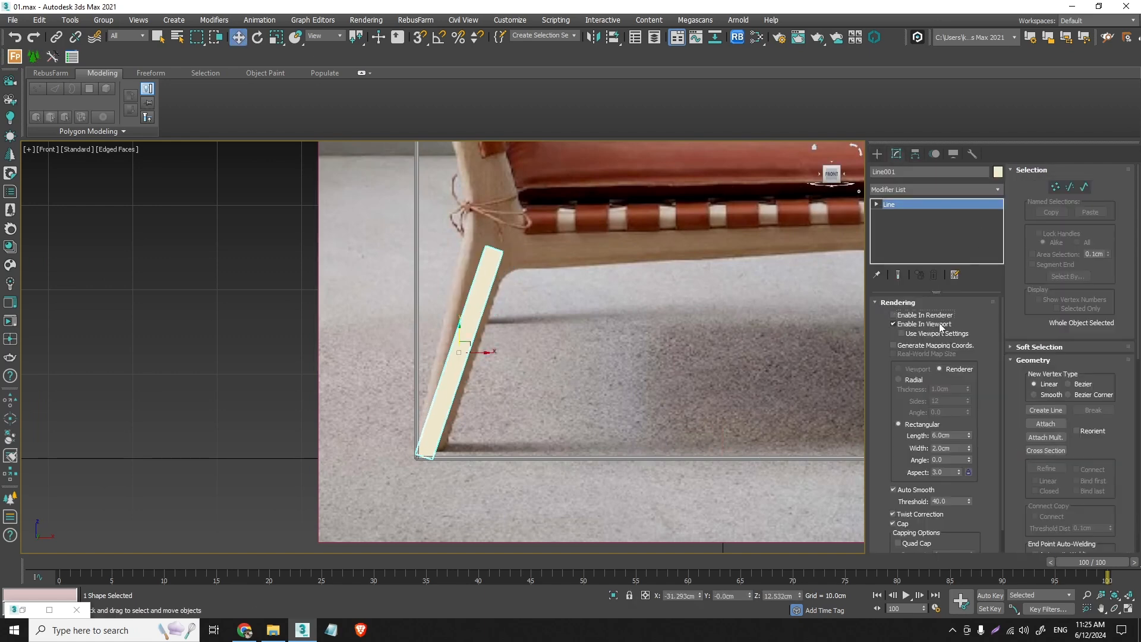
pyautogui.click(938, 325)
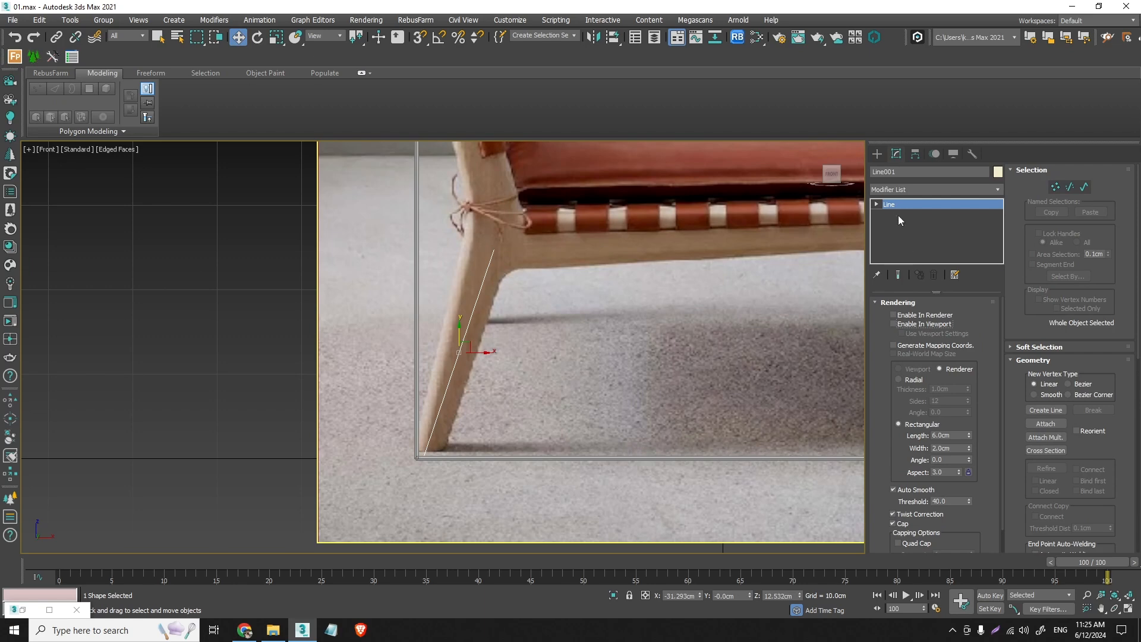
pyautogui.rightClick(894, 207)
pyautogui.click(877, 154)
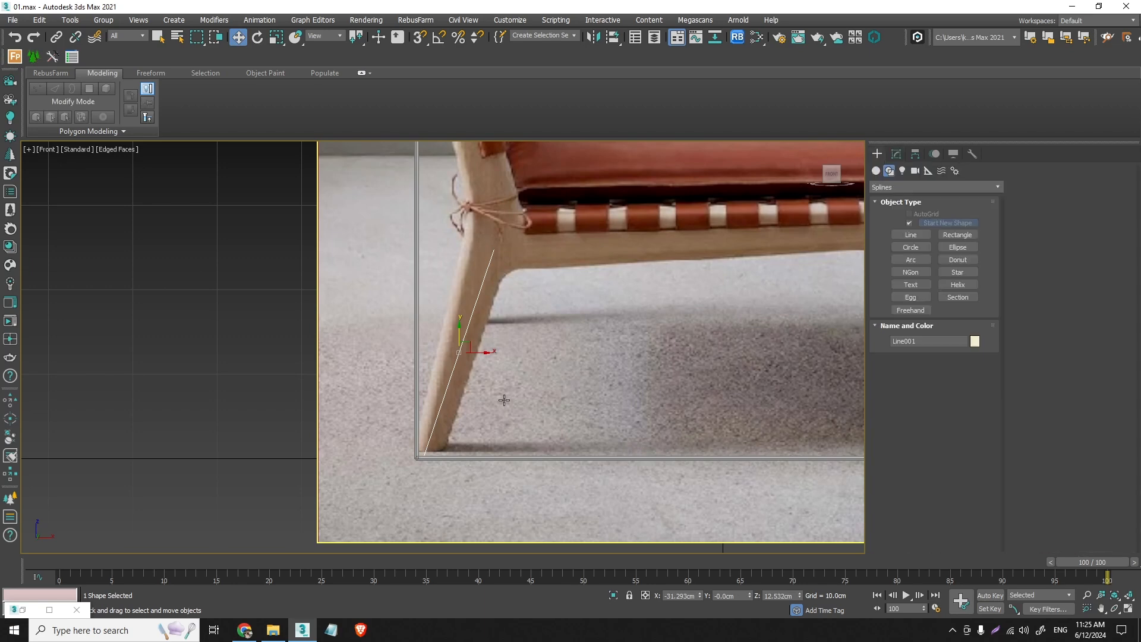
pyautogui.click(617, 411)
# - Draw a three-point line from the rear foot through the bend at the seat joint to the box's upper corner at the backrest
pyautogui.click(911, 235)
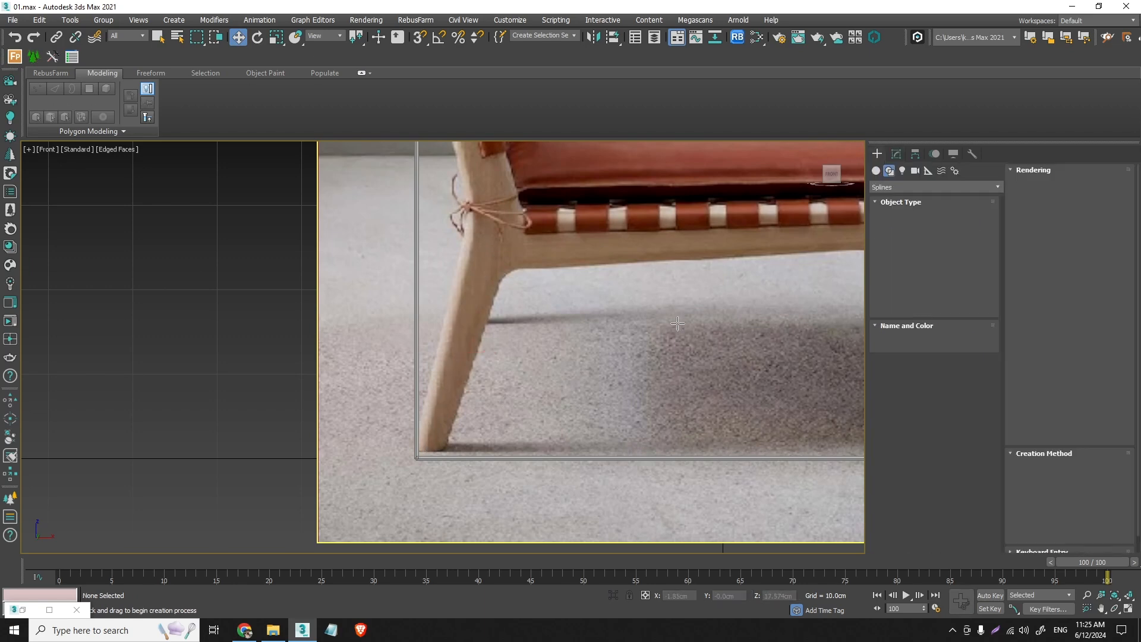
pyautogui.click(426, 453)
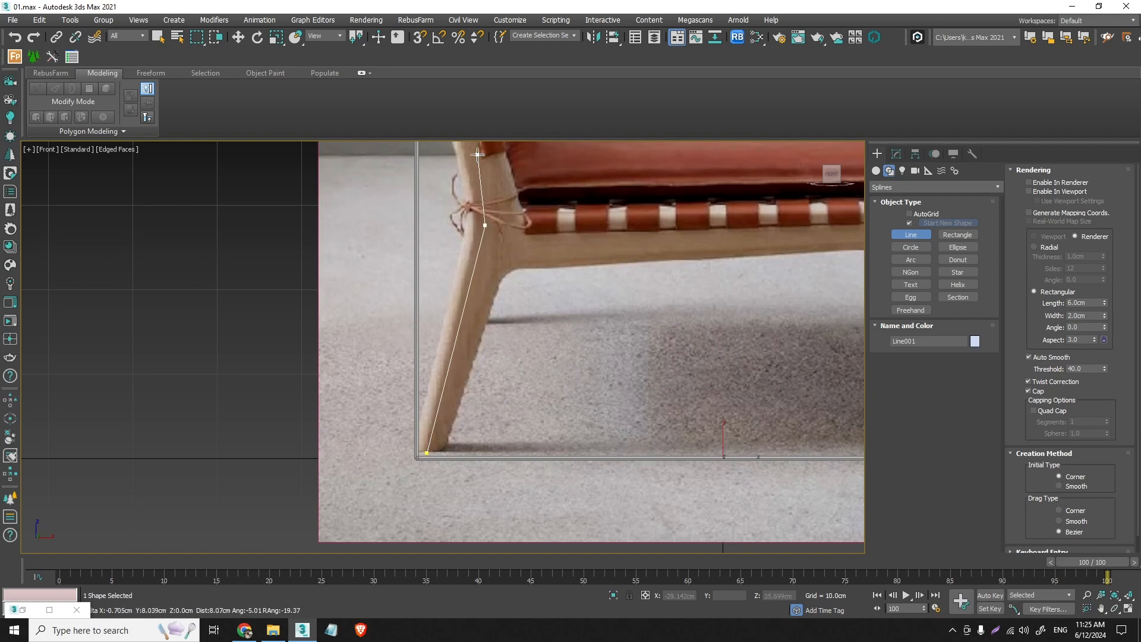
pyautogui.moveTo(486, 213); pyautogui.dragTo(498, 328, button='middle')
pyautogui.scroll(3, 500, 331)
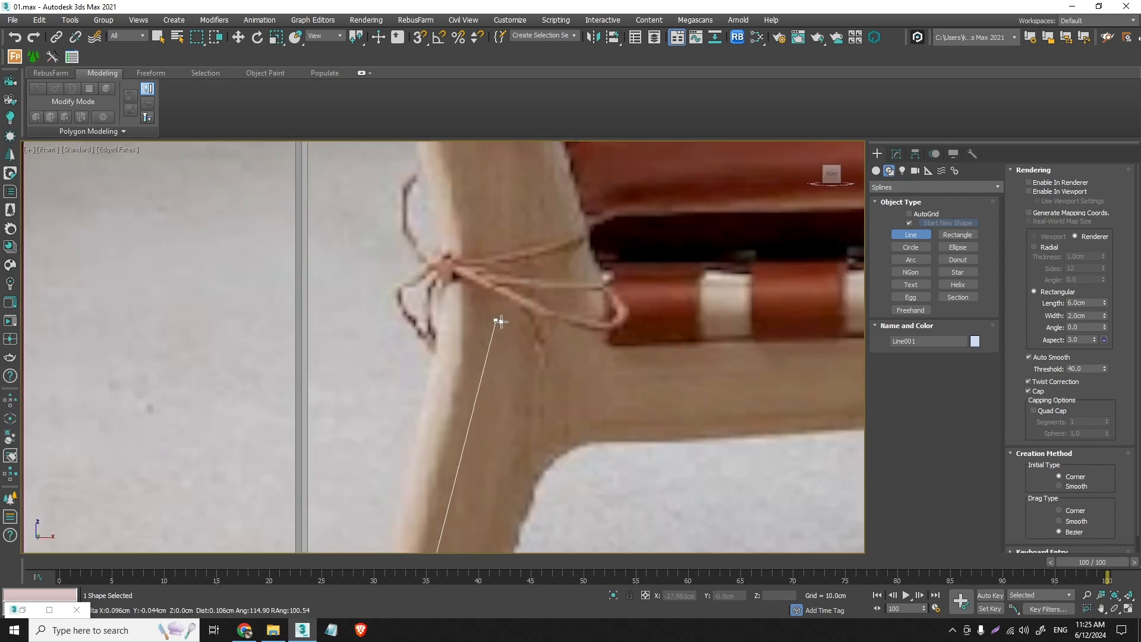
pyautogui.scroll(-3, 494, 321)
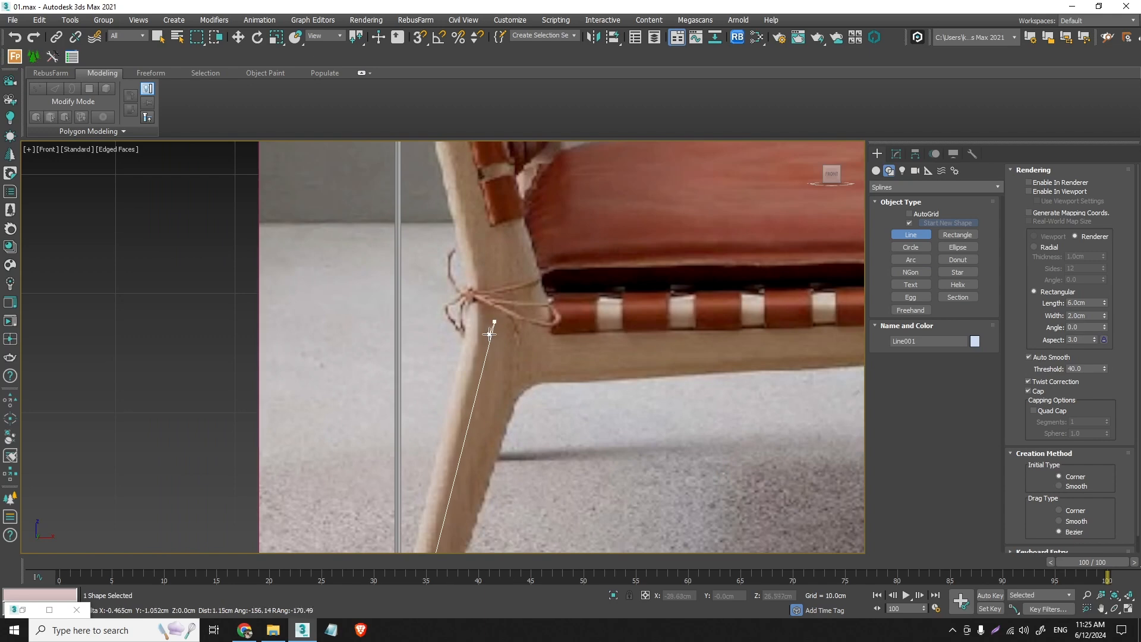
pyautogui.moveTo(481, 273); pyautogui.dragTo(554, 470, button='middle')
pyautogui.scroll(-3, 499, 265)
pyautogui.scroll(3, 490, 163)
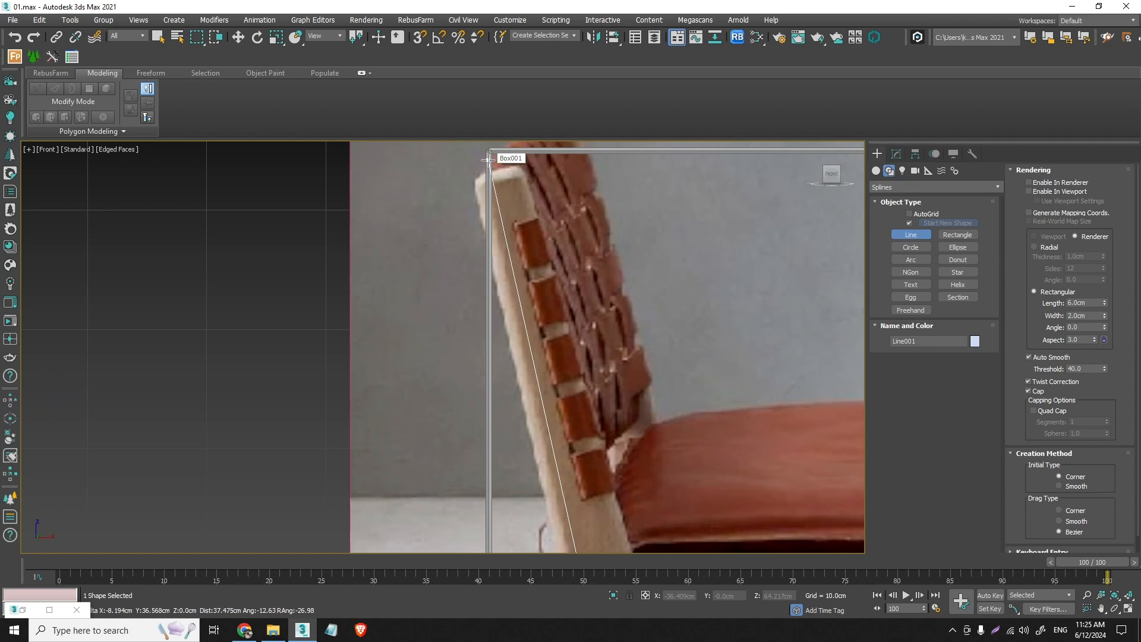
pyautogui.click(488, 160)
pyautogui.rightClick(489, 159)
pyautogui.rightClick(489, 159)
pyautogui.scroll(-3, 518, 238)
pyautogui.moveTo(538, 291); pyautogui.dragTo(516, 167, button='middle')
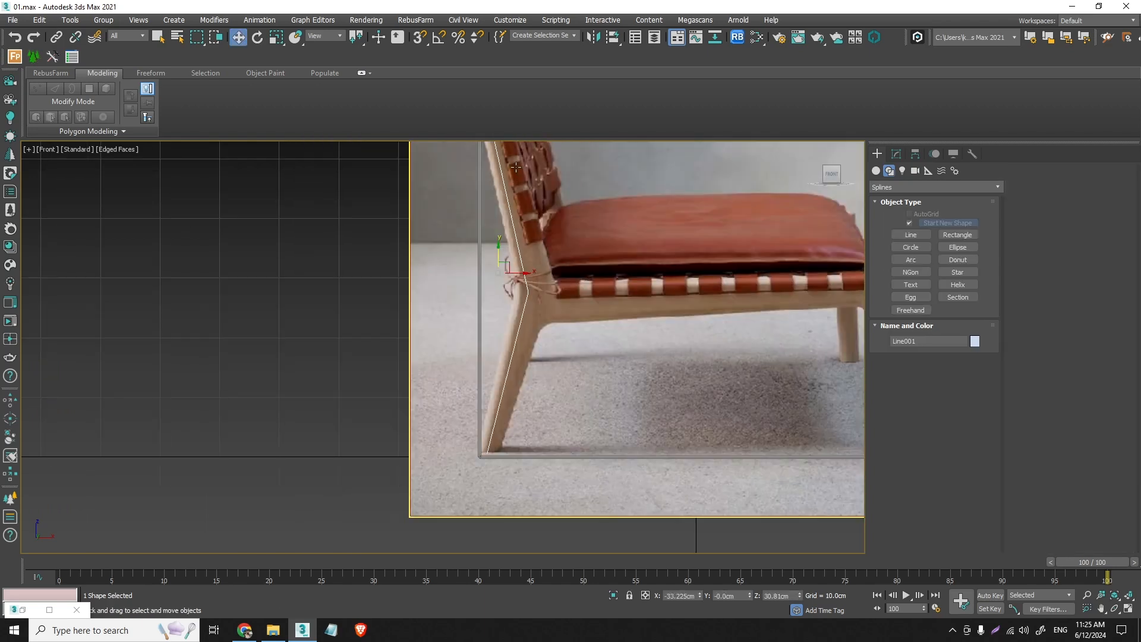
# - Fillet the line's bend vertex at the seat joint by about 7.4 cm to round the frame's corner
pyautogui.click(897, 153)
pyautogui.click(1057, 188)
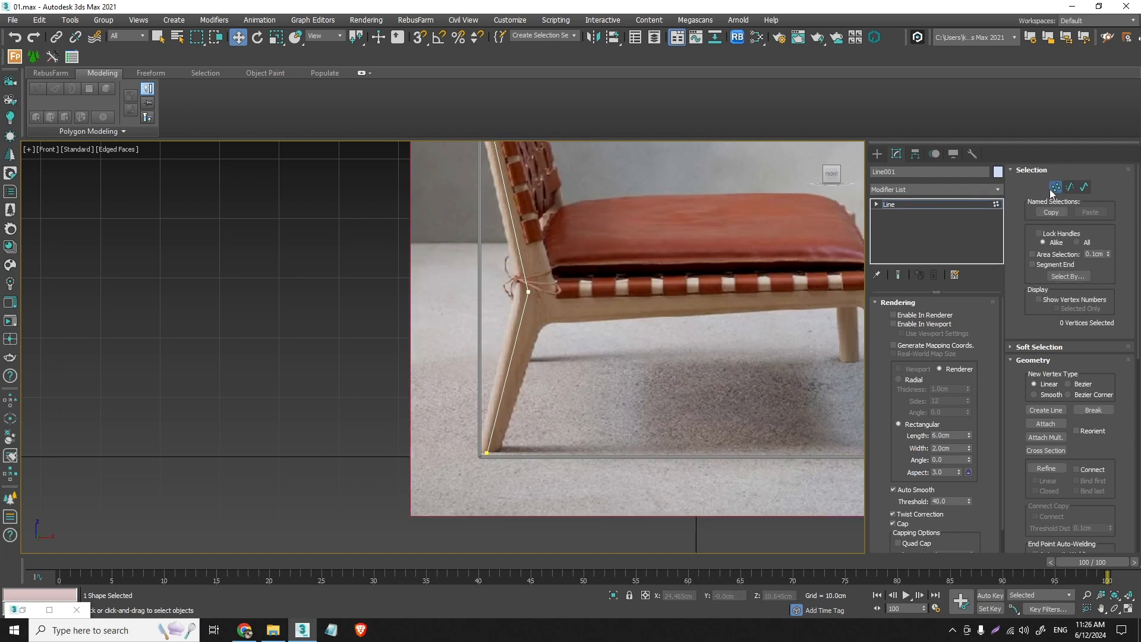
pyautogui.moveTo(1138, 288); pyautogui.dragTo(1140, 465)
pyautogui.scroll(-2, 1068, 451)
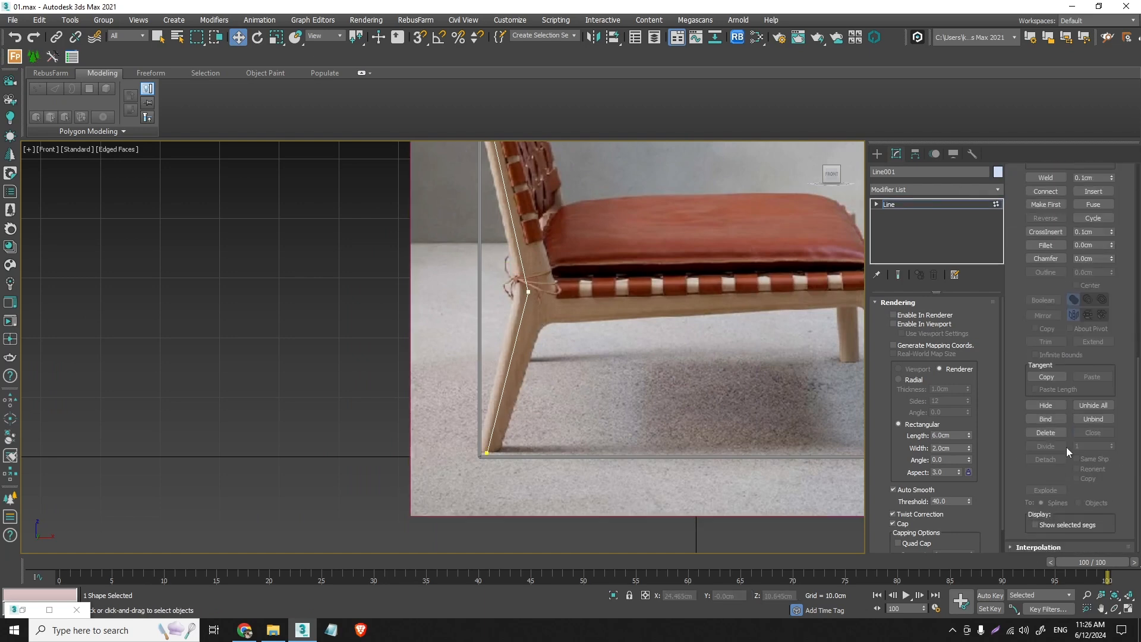
pyautogui.click(1051, 249)
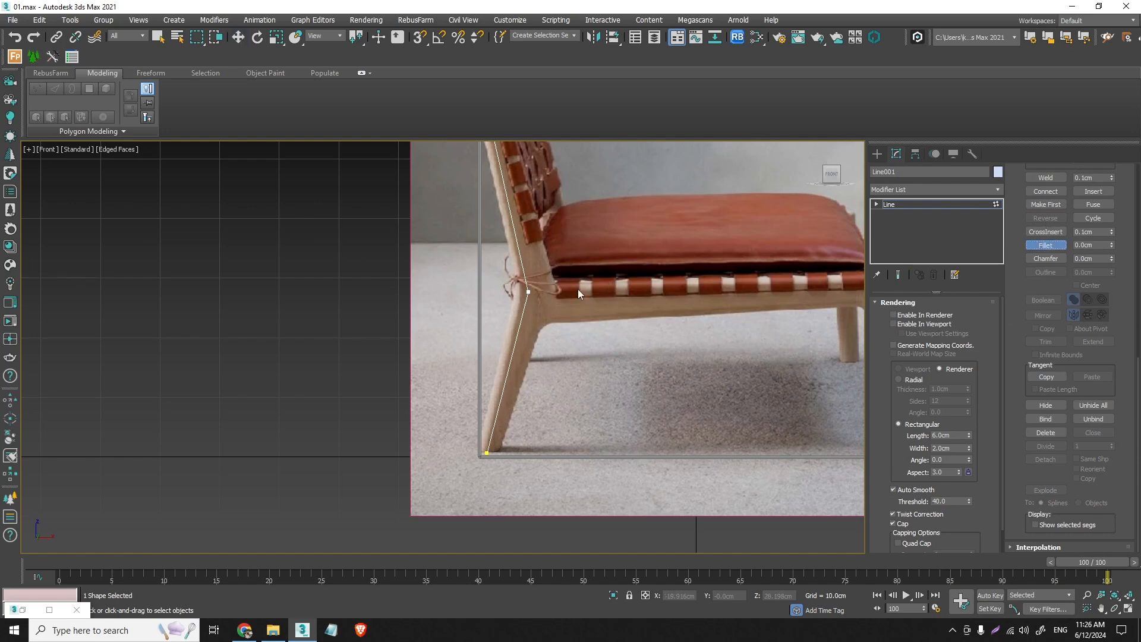
pyautogui.scroll(2, 538, 295)
pyautogui.moveTo(515, 289); pyautogui.dragTo(512, 208)
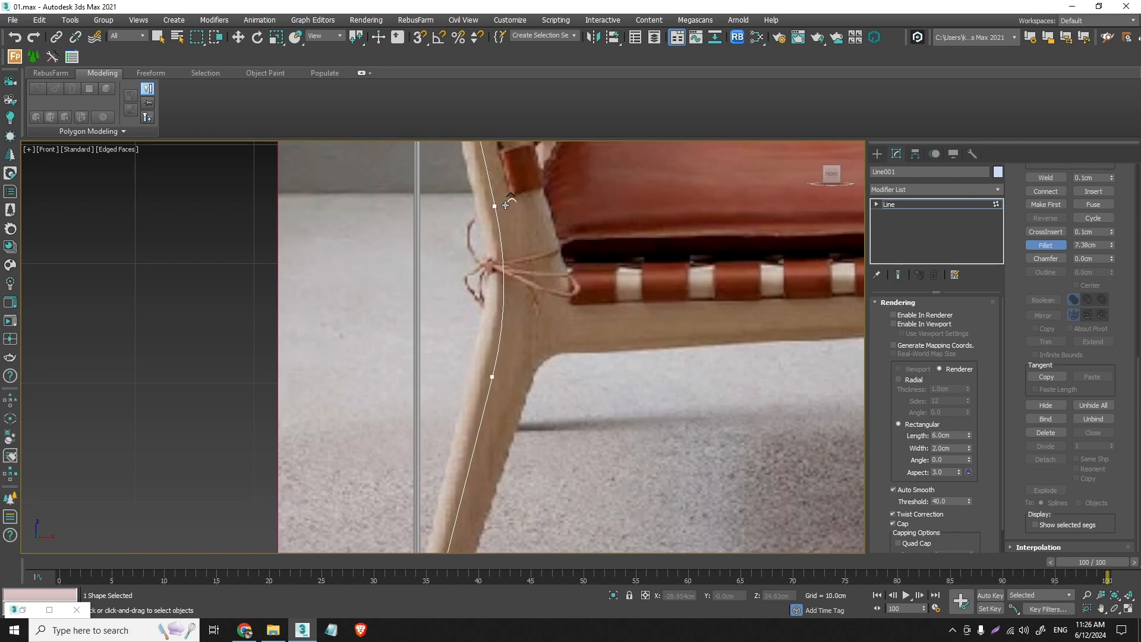
pyautogui.press('w')
pyautogui.scroll(-4, 520, 214)
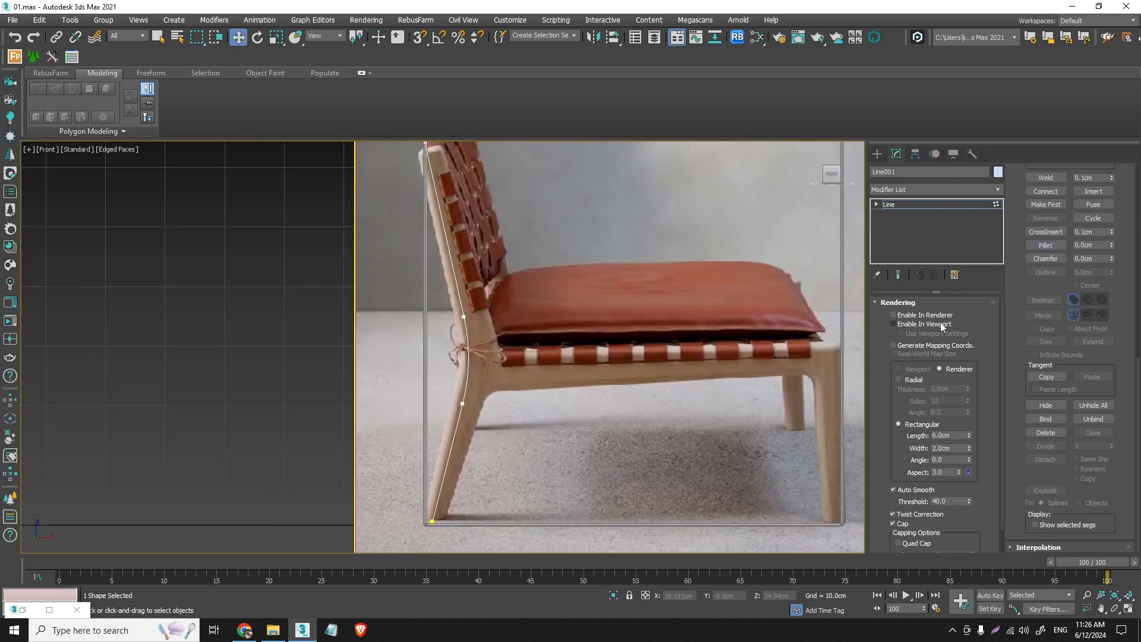
# - Turn on Enable In Renderer and Enable In Viewport so the leg and backrest line shows its rectangular section
pyautogui.click(921, 324)
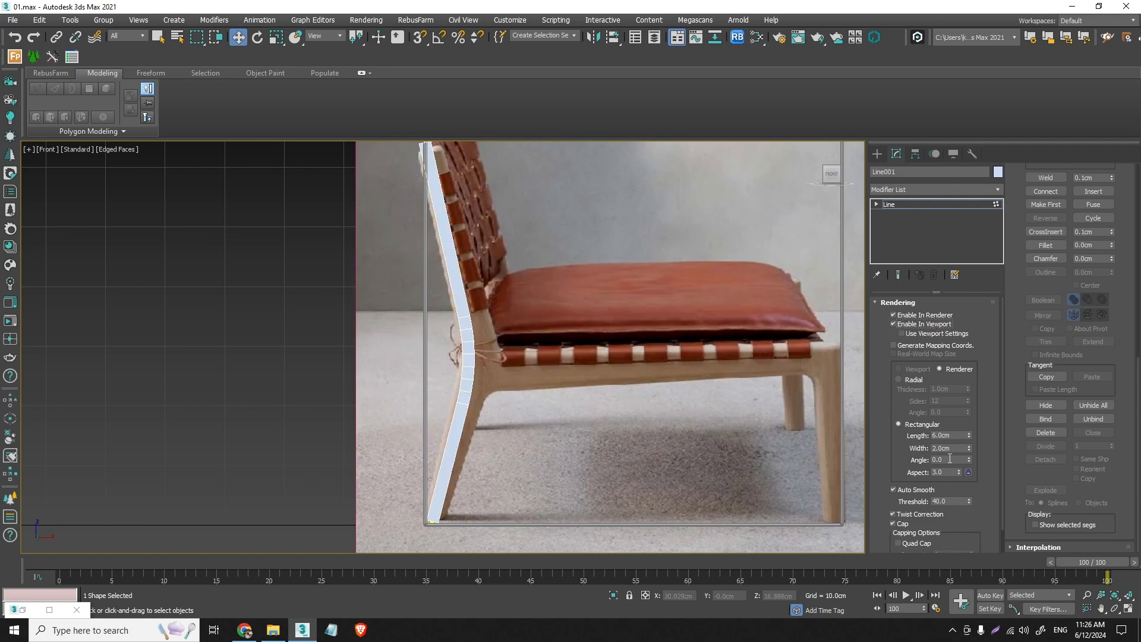
pyautogui.scroll(5, 452, 315)
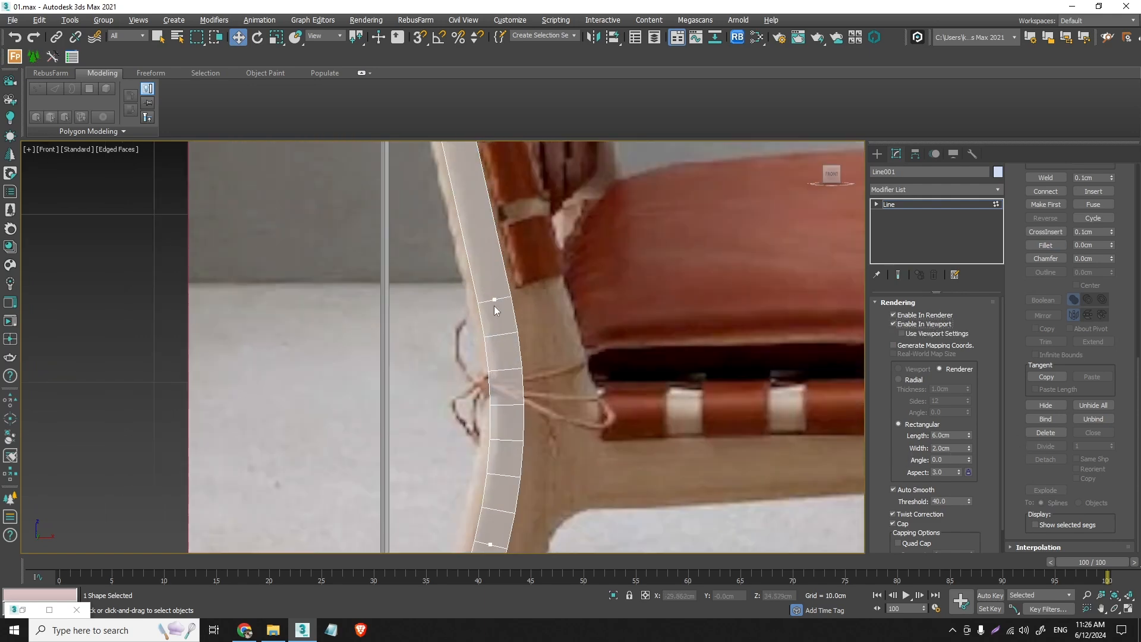
pyautogui.click(877, 153)
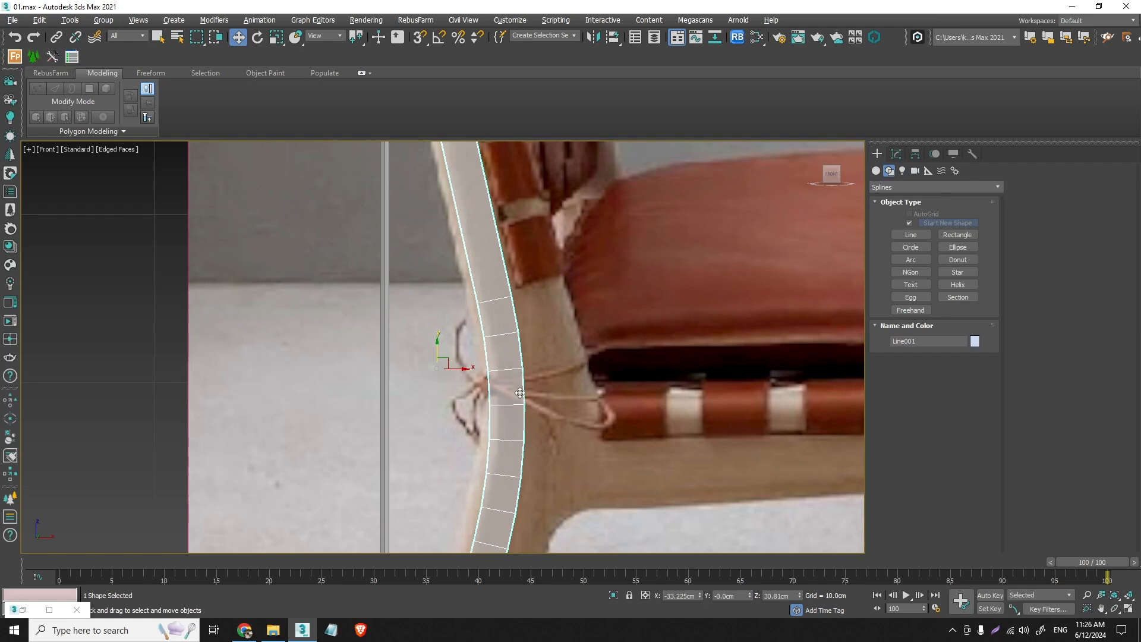
# - Add an Edit Poly modifier to the frame line and delete all polygons except the flat front-facing strip
pyautogui.press('t')
pyautogui.click(897, 154)
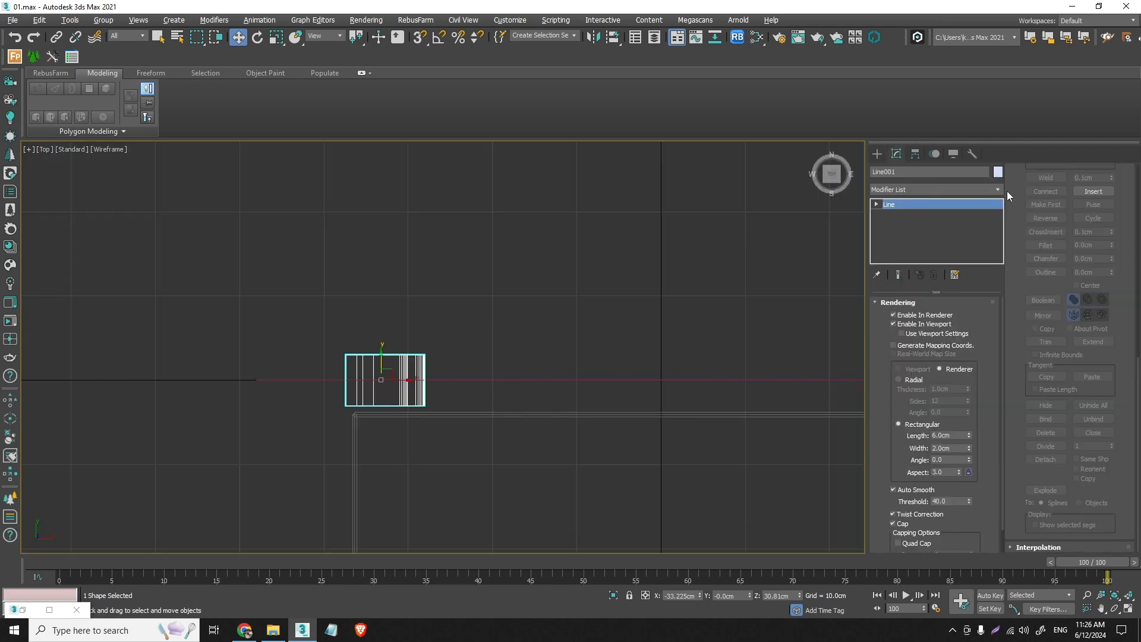
pyautogui.click(999, 189)
pyautogui.click(965, 201)
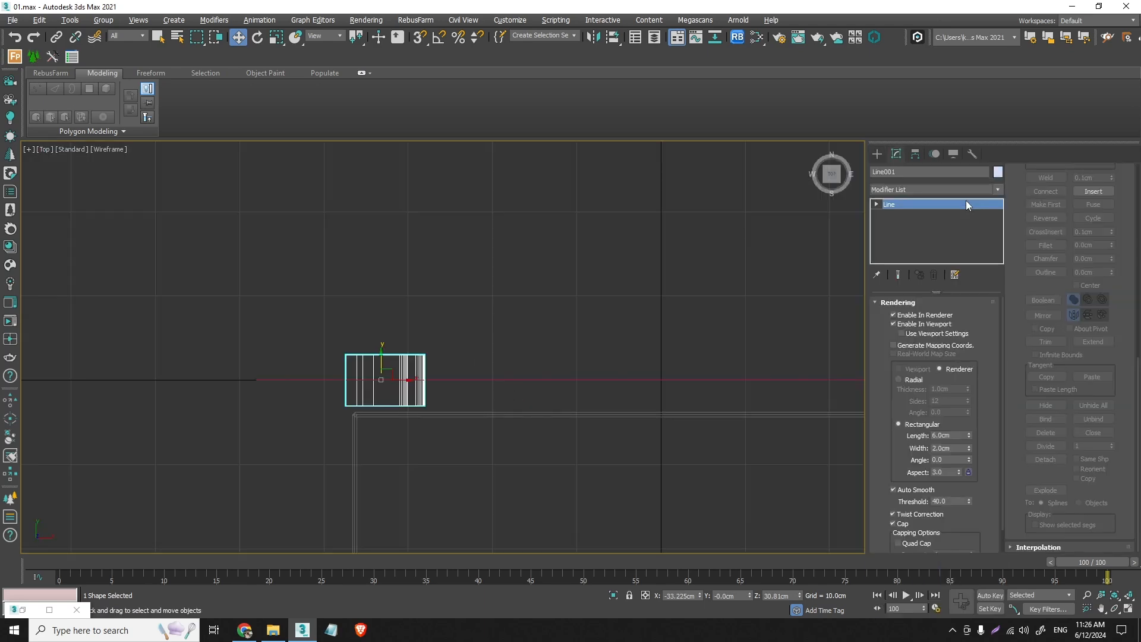
pyautogui.hotkey('ctrl', 'a')
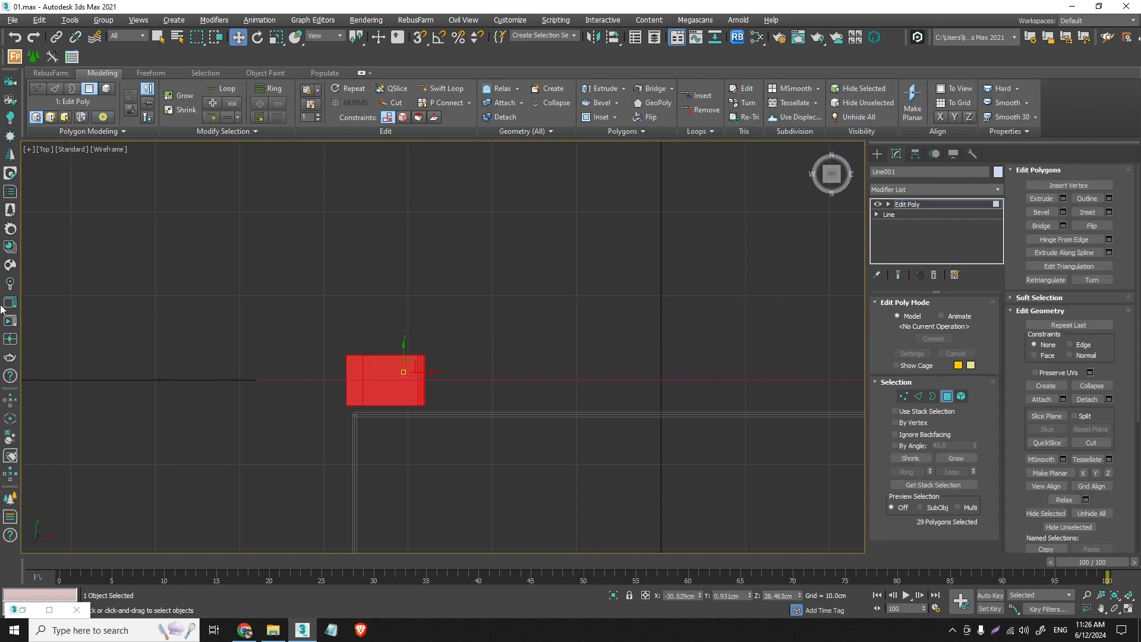
pyautogui.hotkey('ctrl', 'd')
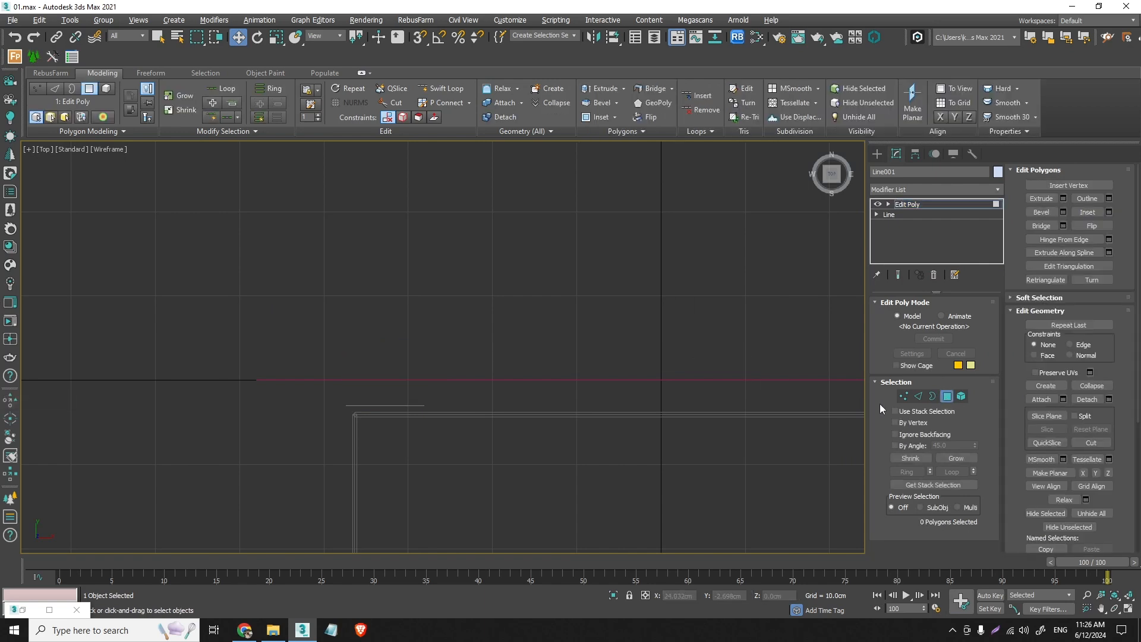
pyautogui.click(948, 397)
pyautogui.scroll(4, 391, 405)
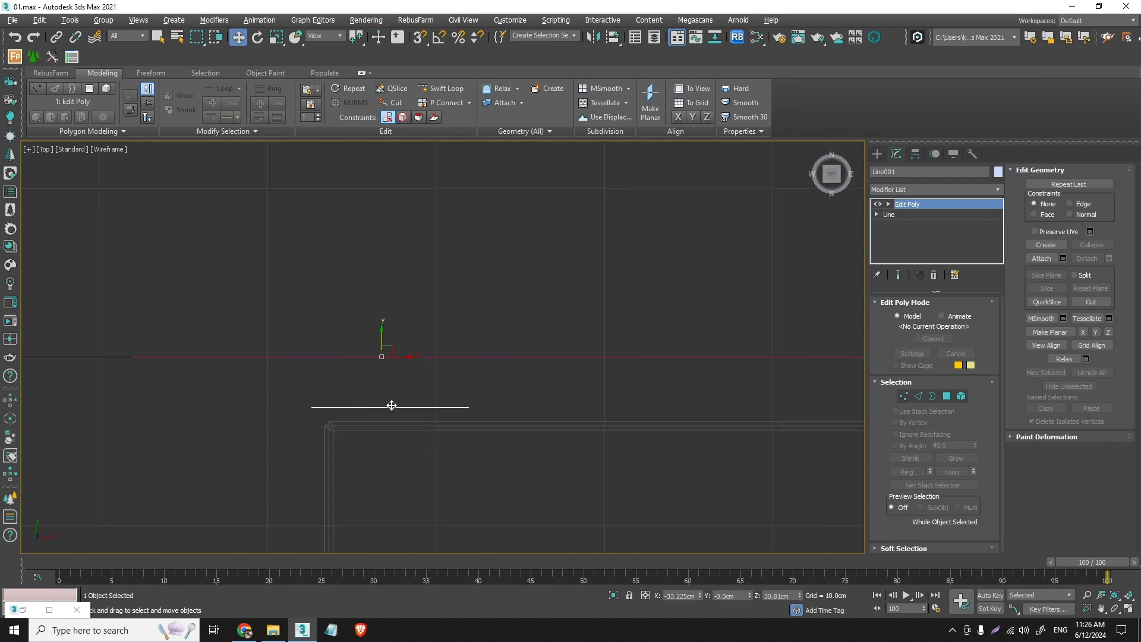
# - Center the pivot of the remaining frame strip to the object
pyautogui.click(917, 154)
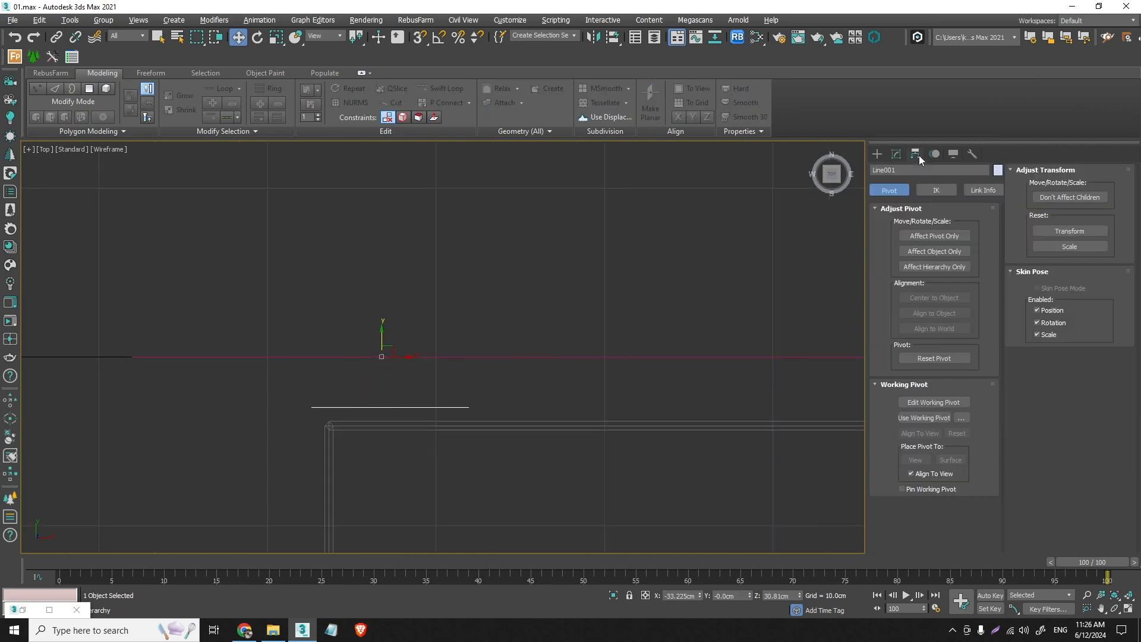
pyautogui.click(918, 236)
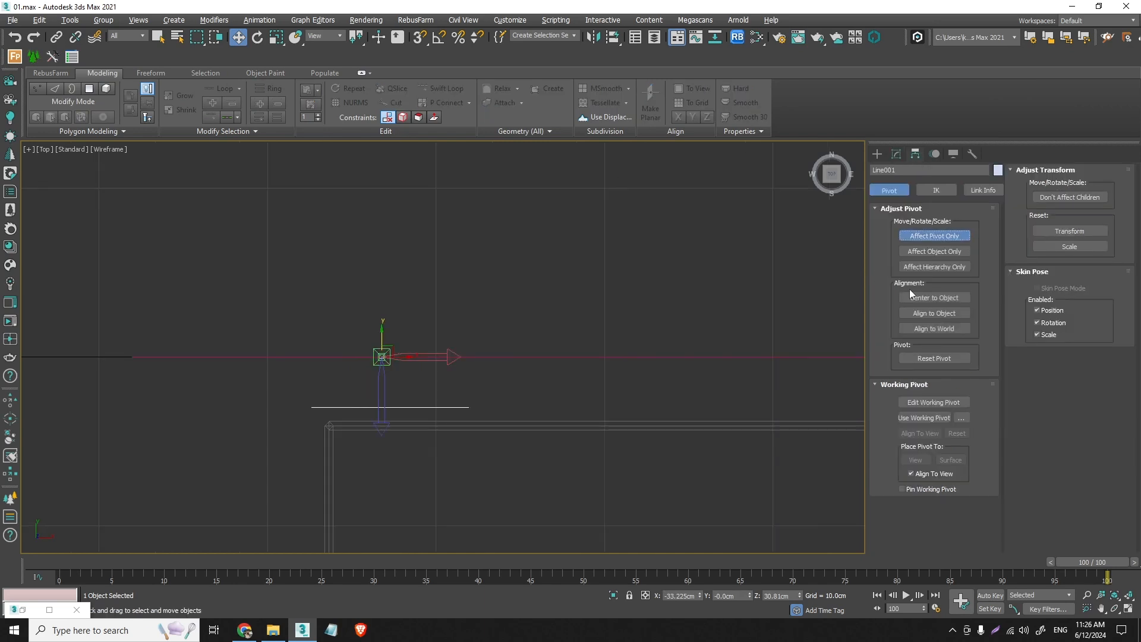
pyautogui.click(897, 155)
# - Move the frame strip along Y onto the box's front edge, at about Y -78 cm
pyautogui.scroll(-5, 457, 285)
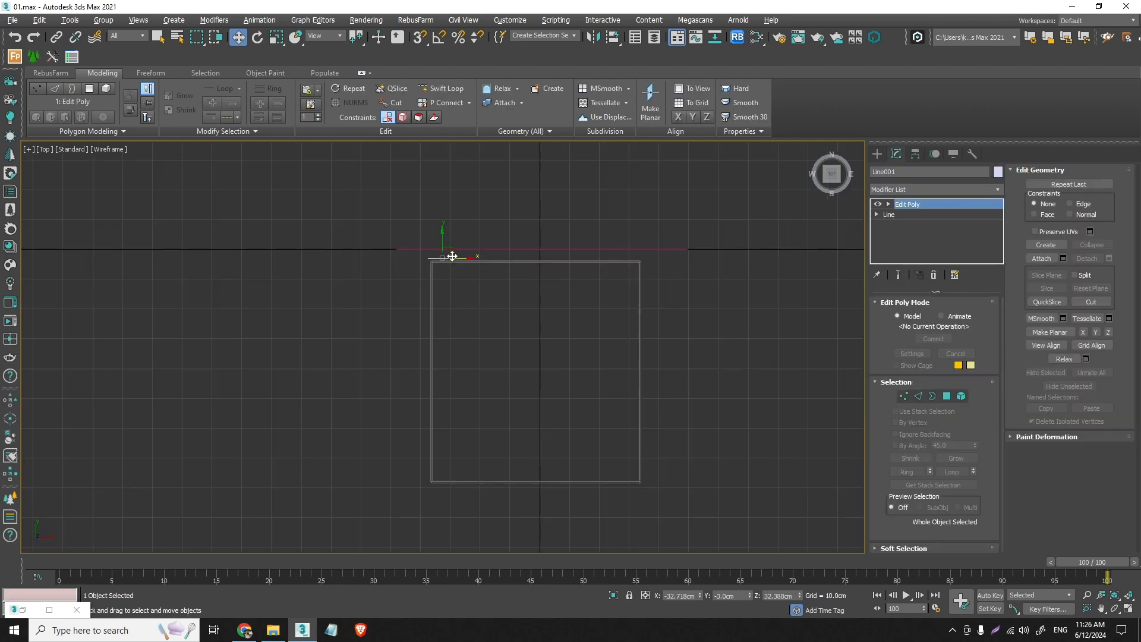
pyautogui.moveTo(444, 239); pyautogui.dragTo(452, 459)
pyautogui.scroll(5, 440, 466)
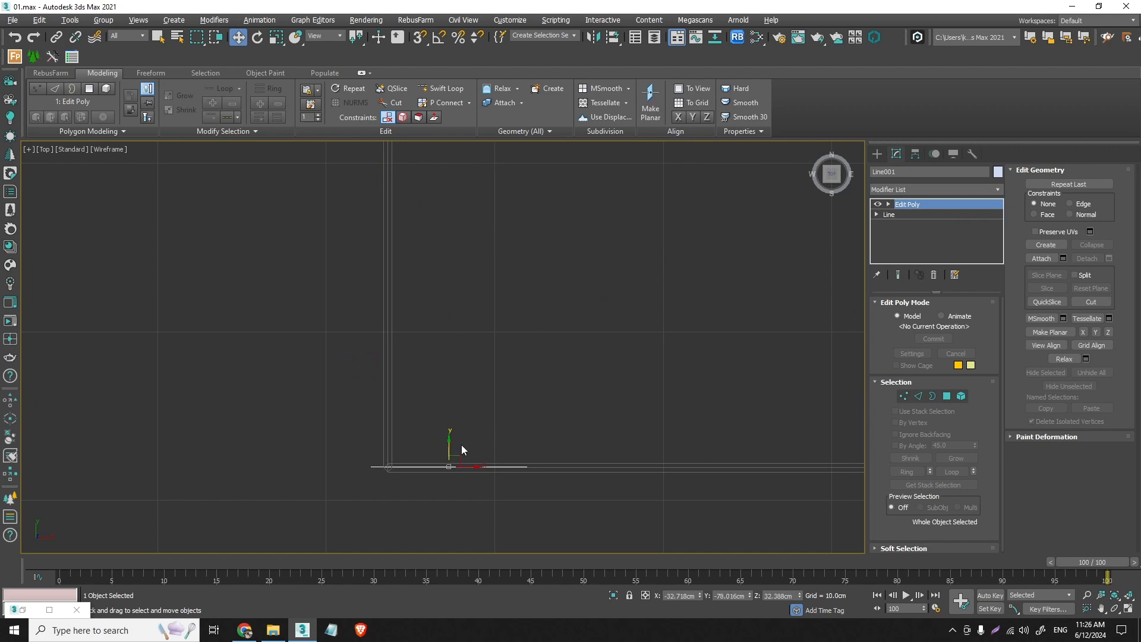
pyautogui.press('f')
pyautogui.scroll(-4, 496, 418)
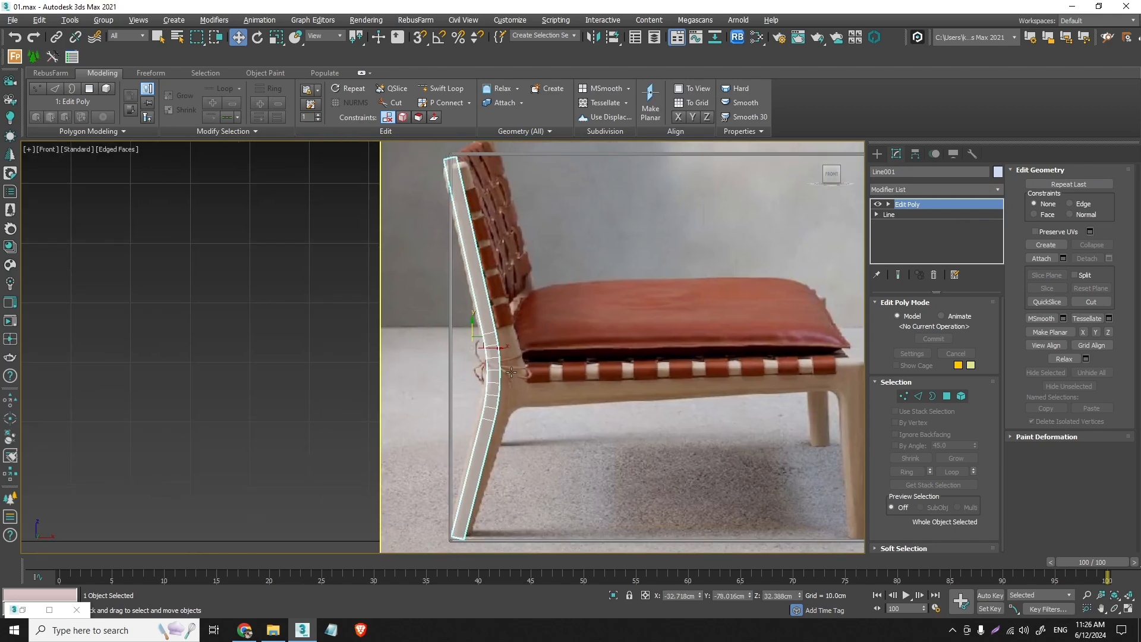
# - Select the eight rear-side vertices along the seat-joint bend and move them outward about 0.35 cm in X
pyautogui.click(904, 396)
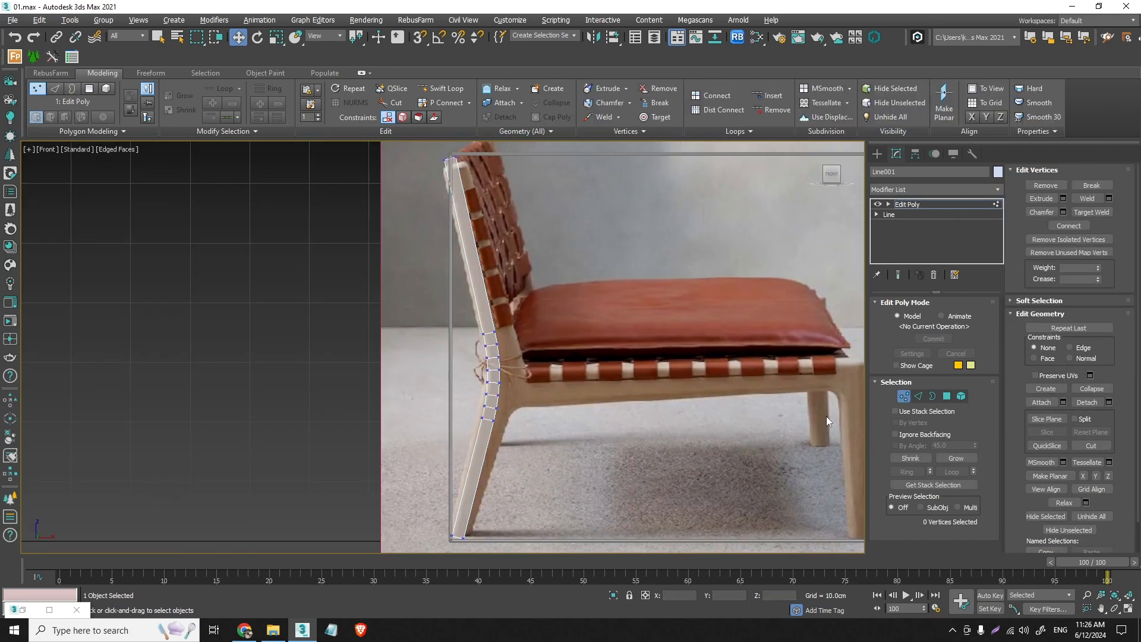
pyautogui.scroll(5, 481, 441)
pyautogui.scroll(3, 524, 316)
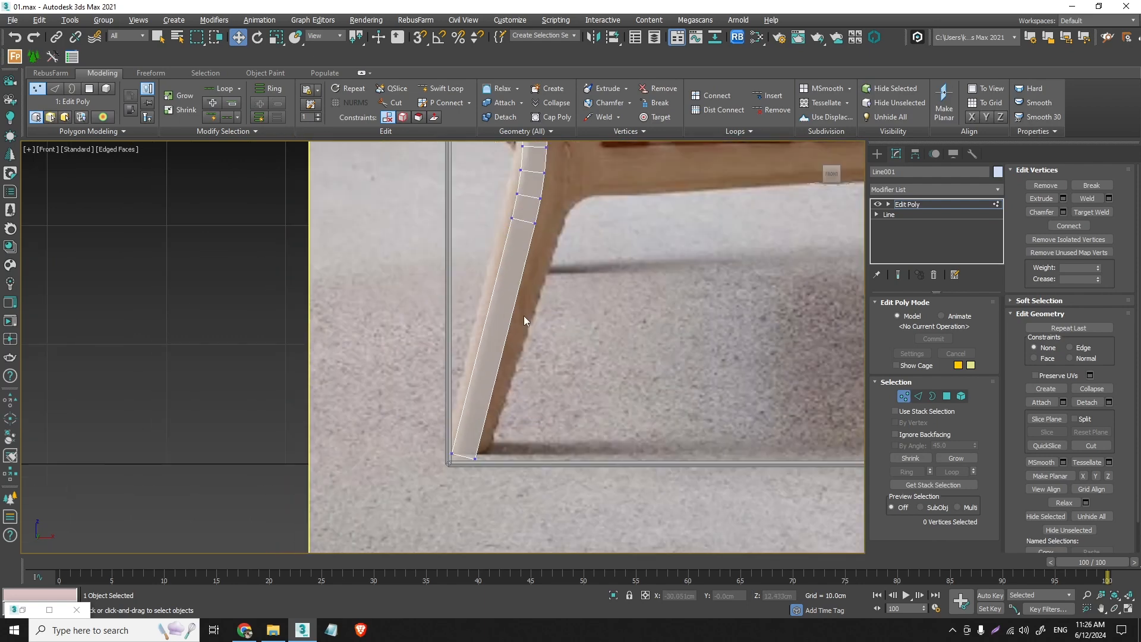
pyautogui.moveTo(509, 226); pyautogui.dragTo(556, 415, button='middle')
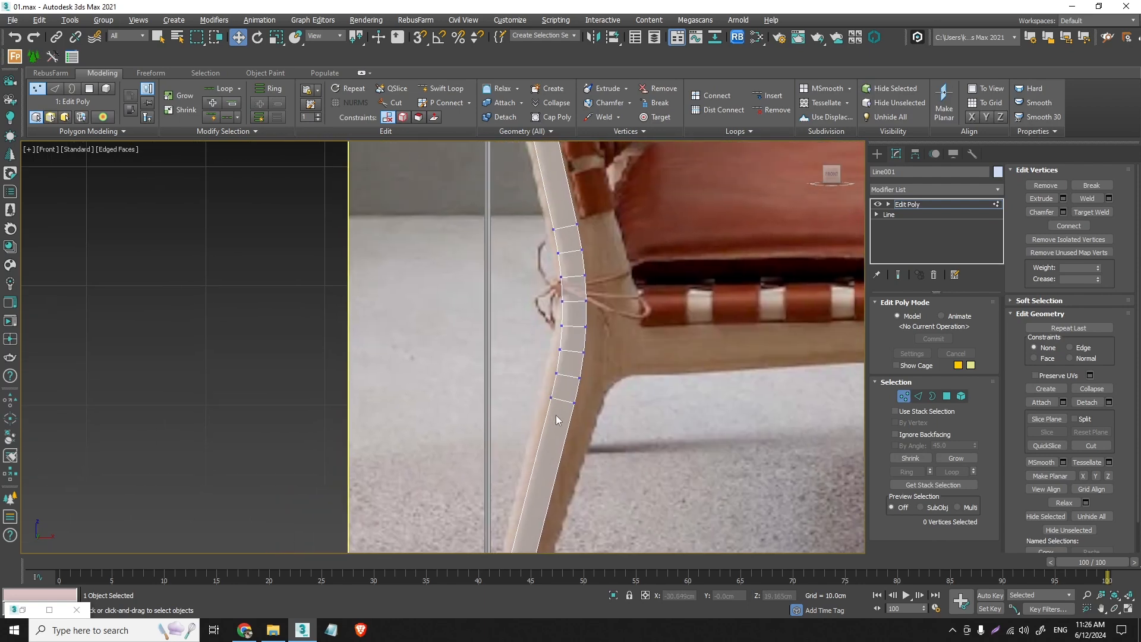
pyautogui.moveTo(526, 283); pyautogui.dragTo(516, 213)
pyautogui.scroll(2, 556, 261)
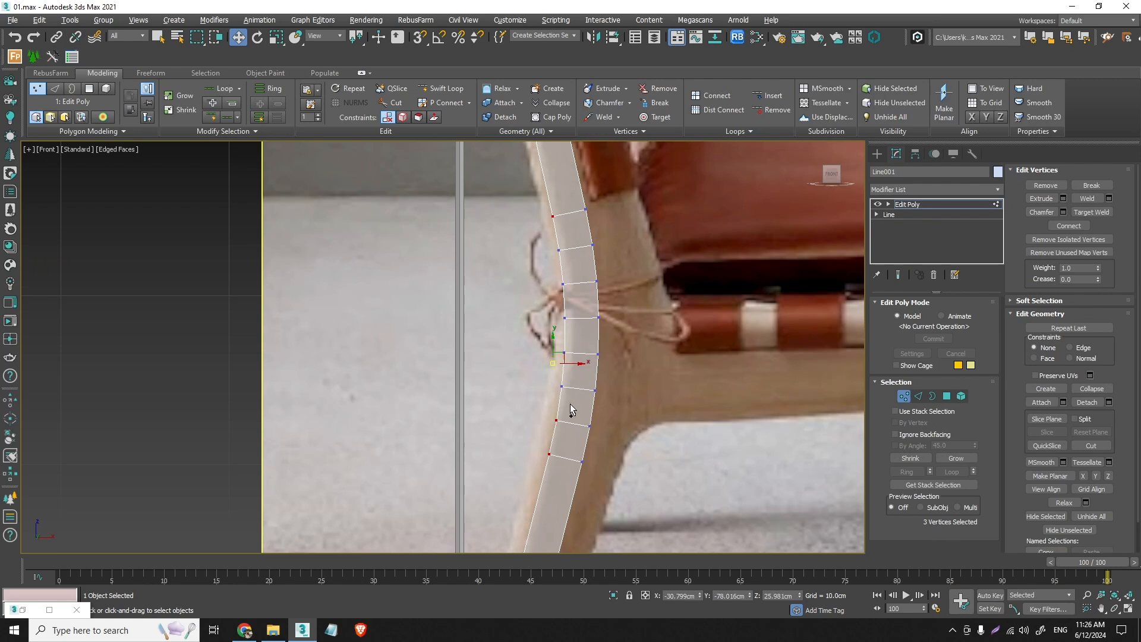
pyautogui.keyDown('ctrl'); pyautogui.moveTo(570, 406); pyautogui.dragTo(542, 284); pyautogui.keyUp('ctrl')
pyautogui.keyDown('ctrl'); pyautogui.click(558, 250); pyautogui.keyUp('ctrl')
pyautogui.moveTo(566, 362); pyautogui.dragTo(573, 337, button='middle')
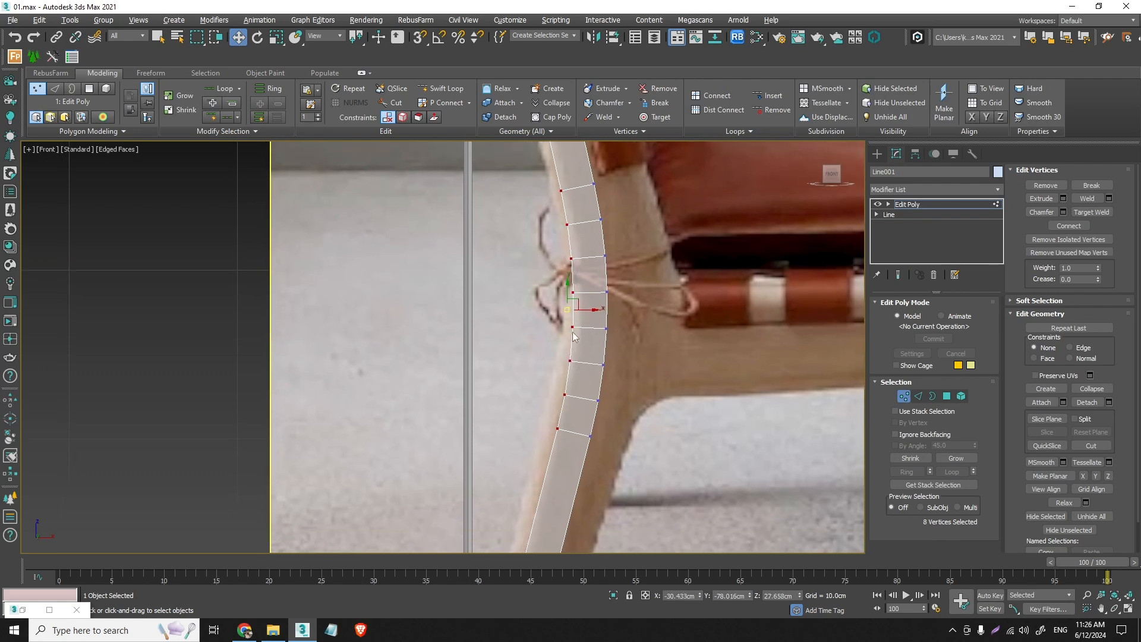
pyautogui.moveTo(566, 310); pyautogui.dragTo(559, 310)
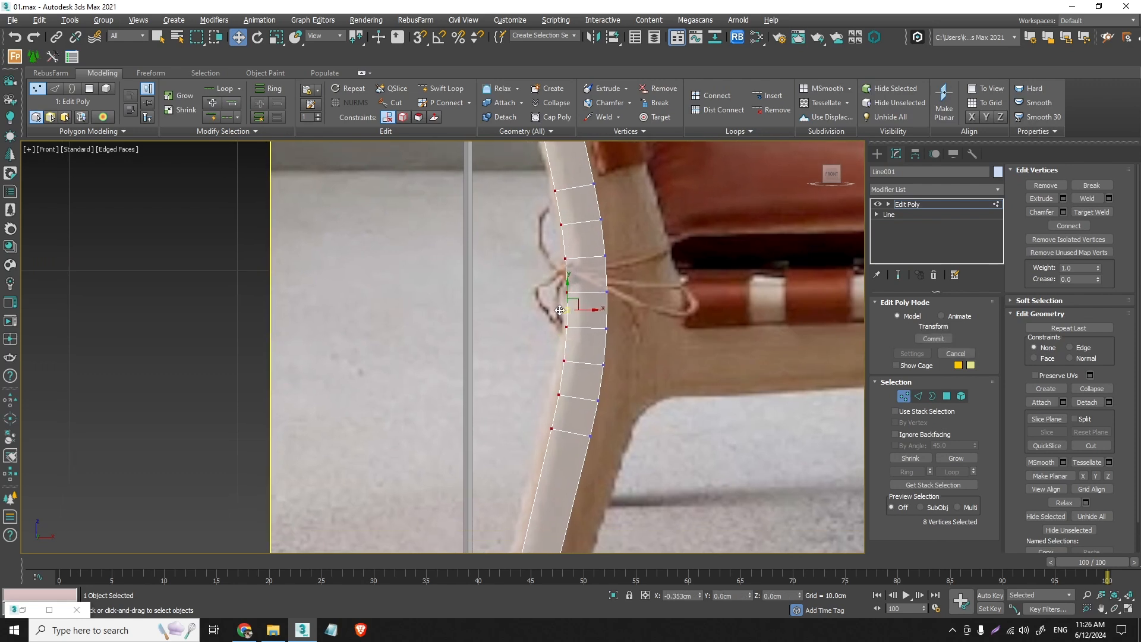
pyautogui.moveTo(566, 393); pyautogui.dragTo(559, 255, button='middle')
# - Level the two foot vertices, lower them about 0.56 cm to the floor and shift them backward about 0.3 cm
pyautogui.scroll(-2, 559, 255)
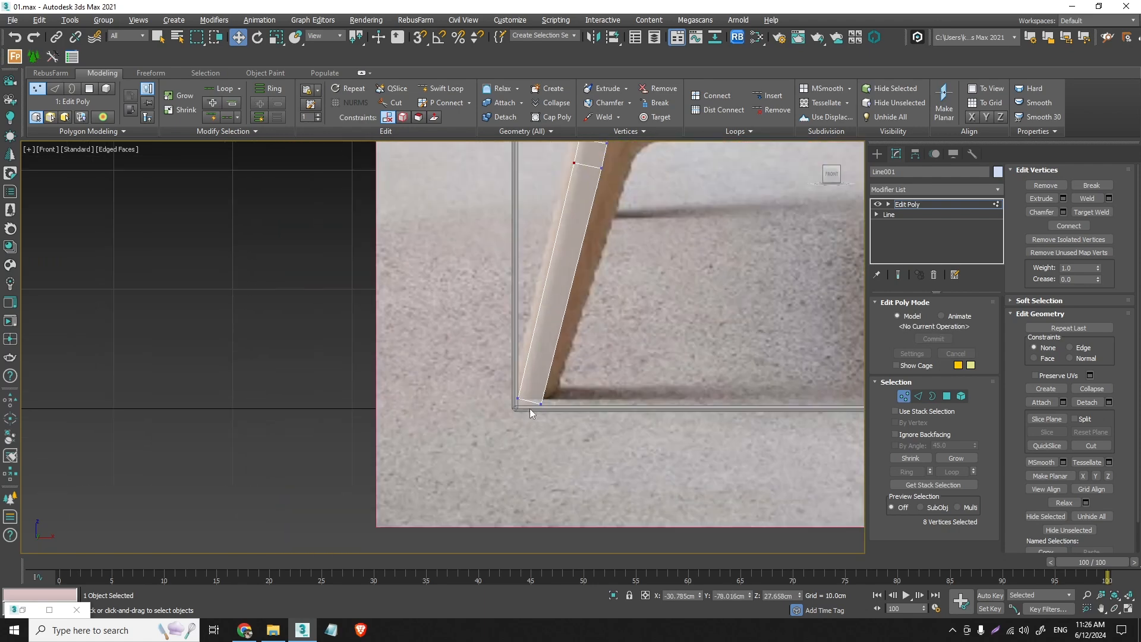
pyautogui.scroll(2, 530, 409)
pyautogui.moveTo(528, 410); pyautogui.dragTo(396, 344)
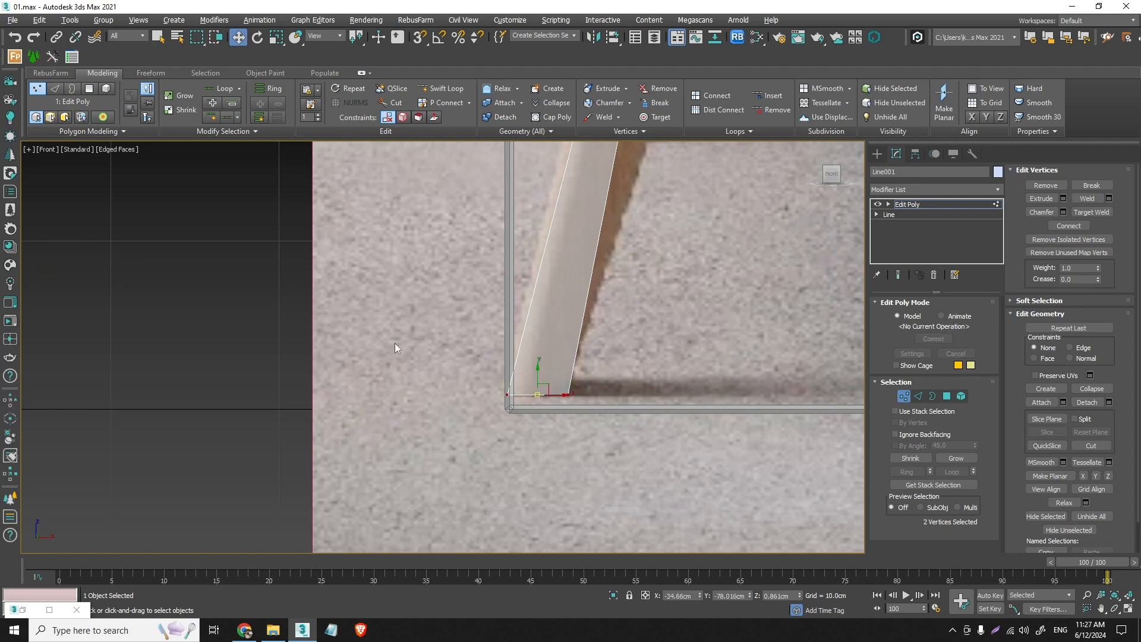
pyautogui.click(276, 38)
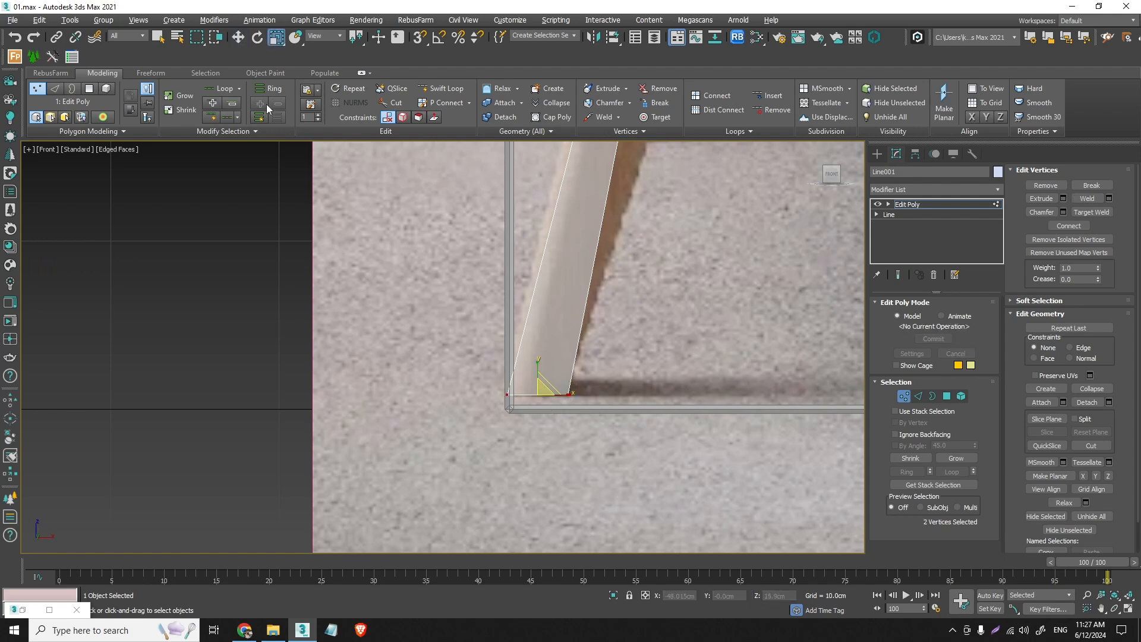
pyautogui.click(238, 38)
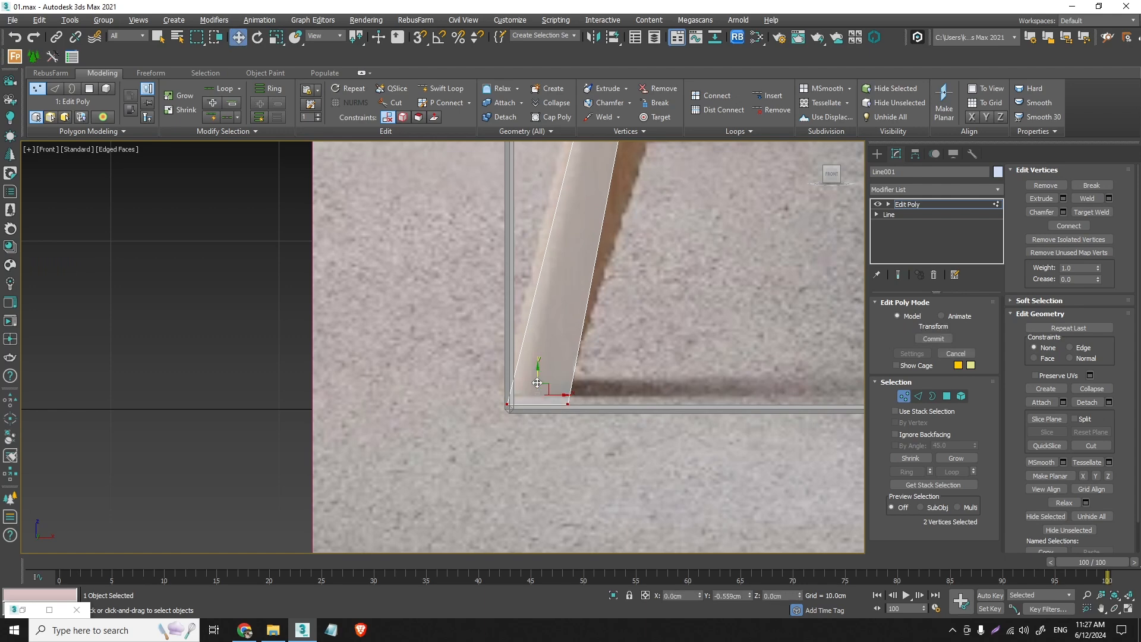
pyautogui.moveTo(549, 395); pyautogui.dragTo(556, 404)
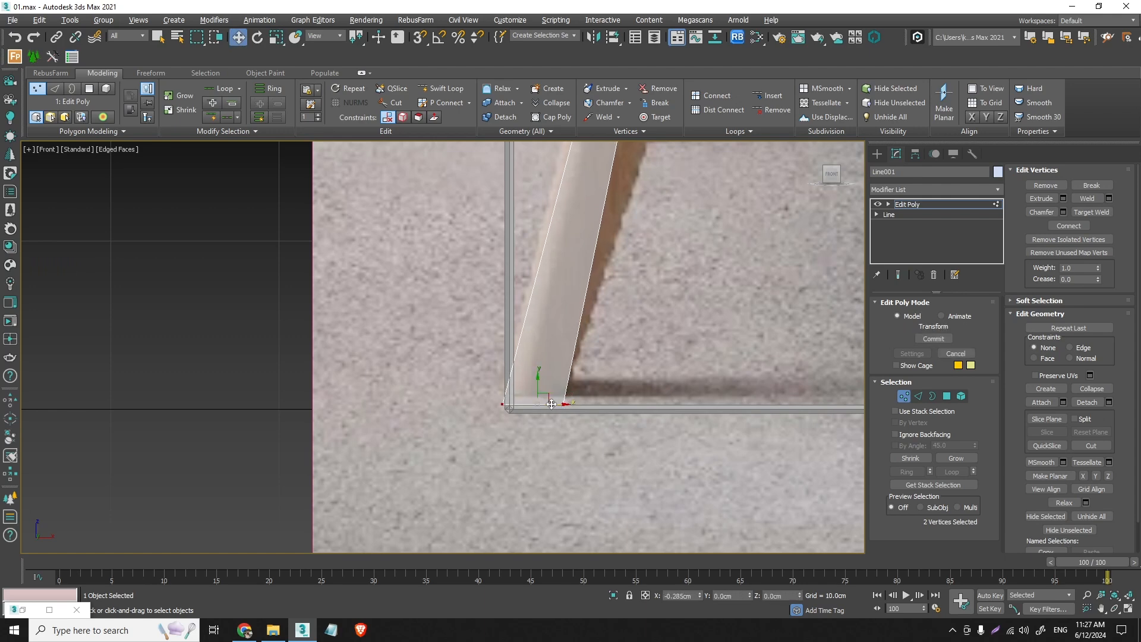
# - Reselect the eight rear-side bend vertices and shift them slightly further back to match the reference frame's rear contour
pyautogui.moveTo(576, 217); pyautogui.dragTo(527, 519, button='middle')
pyautogui.scroll(2, 550, 383)
pyautogui.scroll(-2, 553, 387)
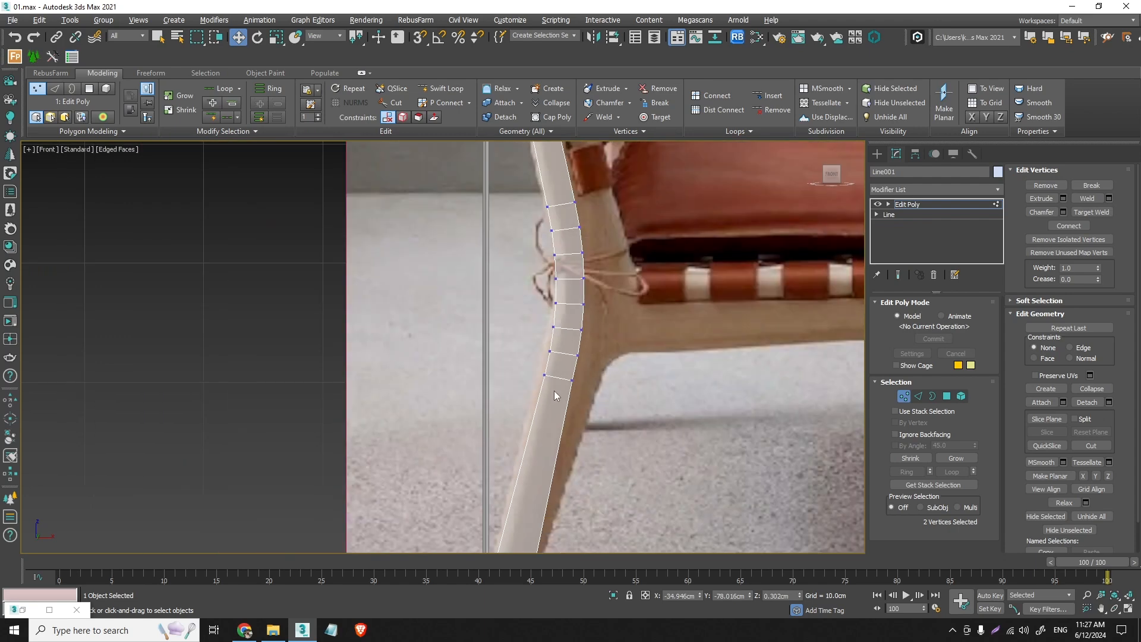
pyautogui.moveTo(506, 288); pyautogui.dragTo(506, 287)
pyautogui.moveTo(547, 342); pyautogui.dragTo(549, 342)
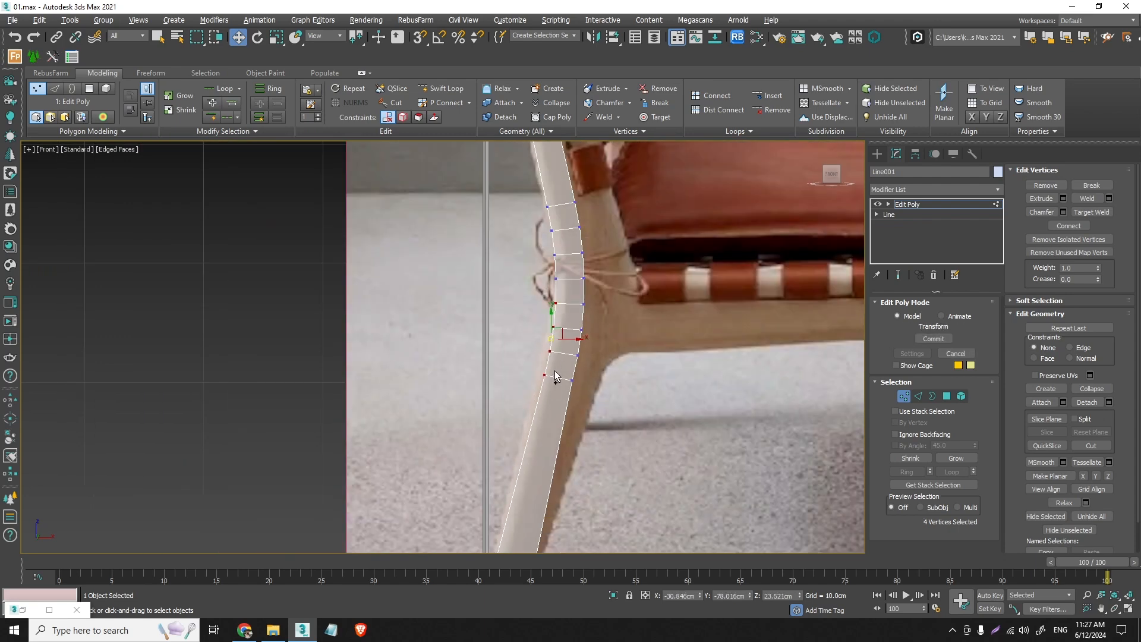
pyautogui.keyDown('ctrl'); pyautogui.moveTo(561, 287); pyautogui.dragTo(536, 196); pyautogui.keyUp('ctrl')
pyautogui.moveTo(551, 291); pyautogui.dragTo(548, 290)
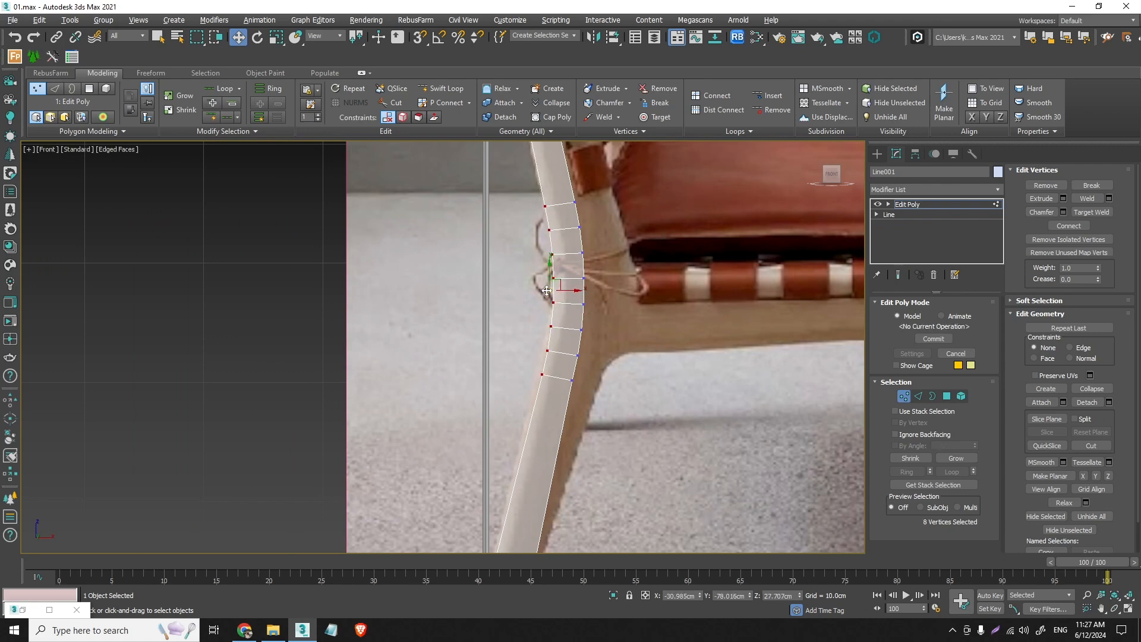
# - Move the two end vertices at the top of the backrest post to fit the frame in the reference
pyautogui.scroll(-2, 573, 344)
pyautogui.moveTo(591, 316); pyautogui.dragTo(583, 483, button='middle')
pyautogui.scroll(2, 507, 186)
pyautogui.moveTo(508, 172); pyautogui.dragTo(514, 208, button='middle')
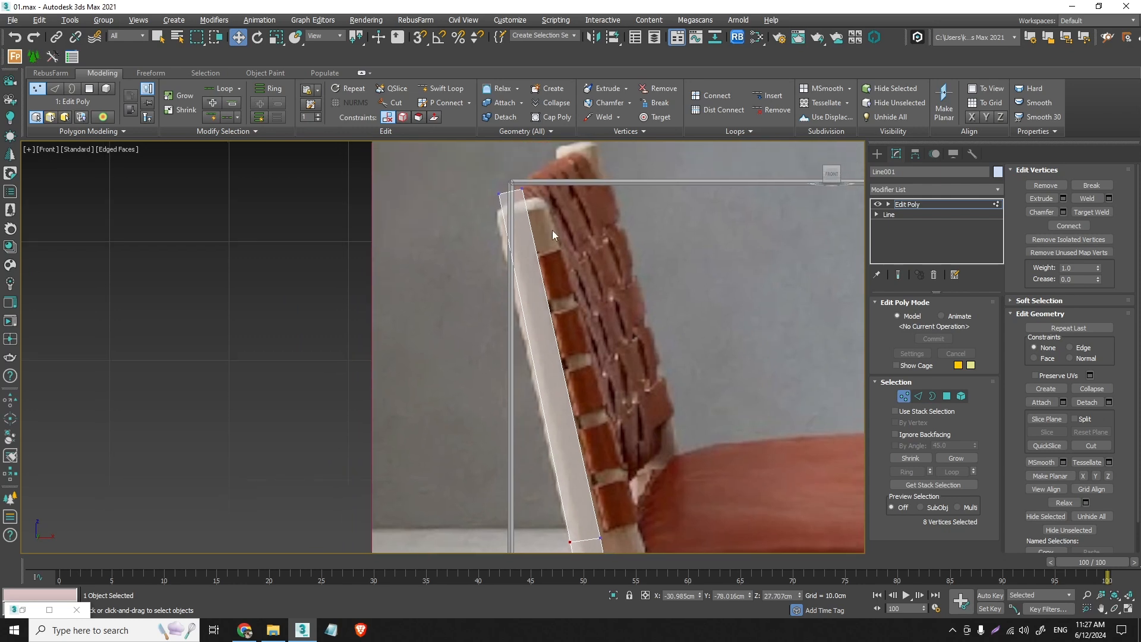
pyautogui.moveTo(551, 230); pyautogui.dragTo(504, 194)
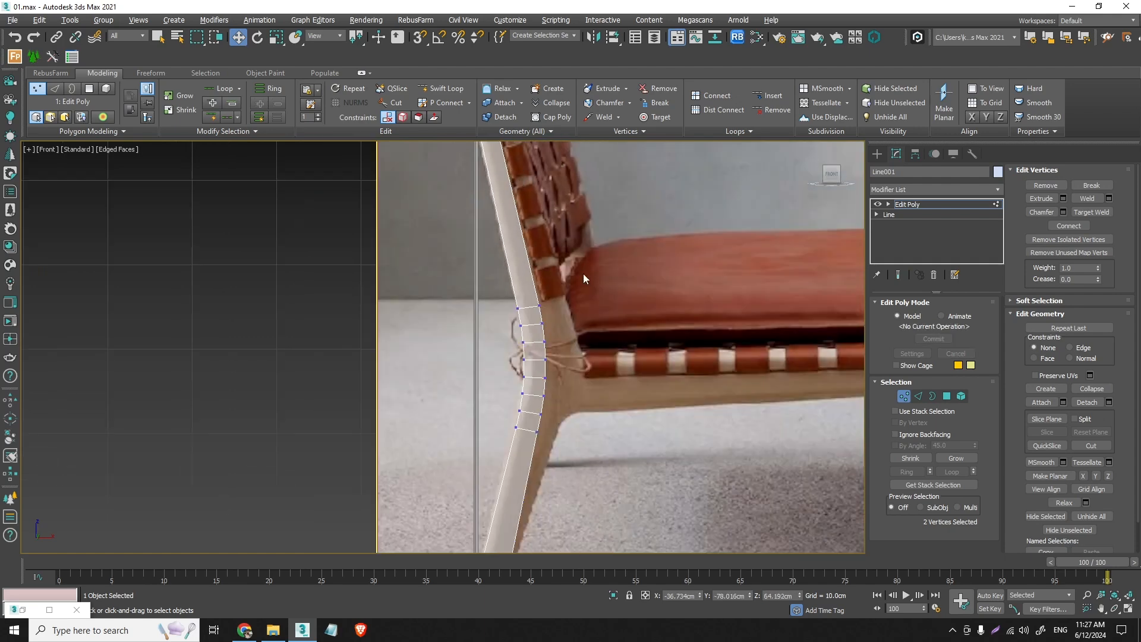
pyautogui.scroll(3, 548, 273)
pyautogui.scroll(-2, 517, 309)
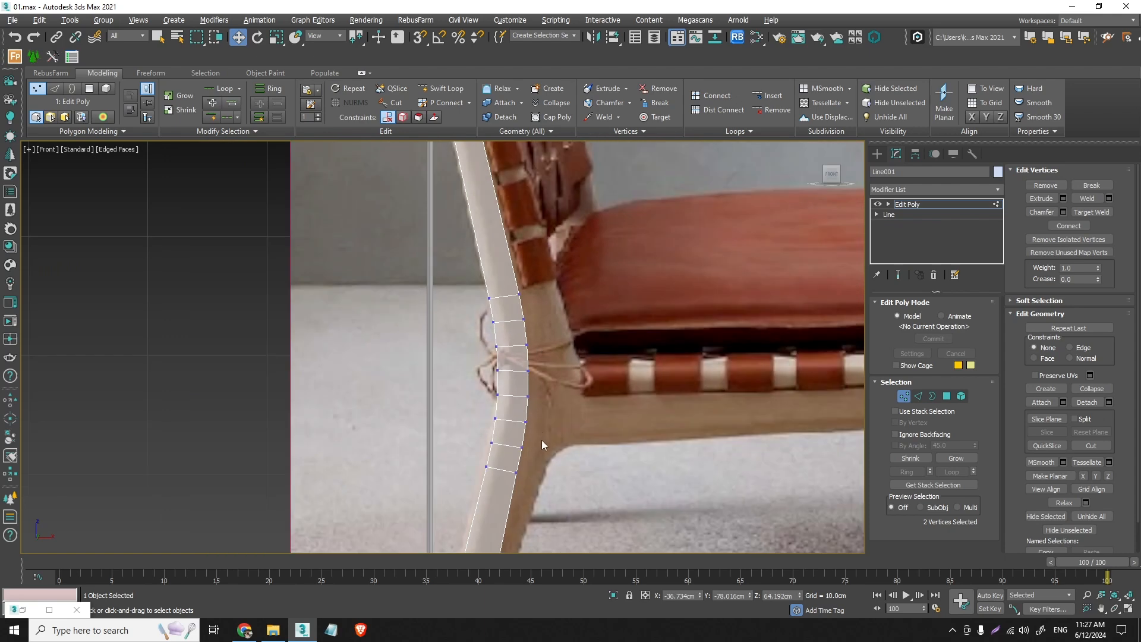
# - Select the eight front-side vertices along the seat-joint bend and shift them slightly forward to match the reference frame
pyautogui.moveTo(512, 453); pyautogui.dragTo(515, 277)
pyautogui.scroll(4, 523, 374)
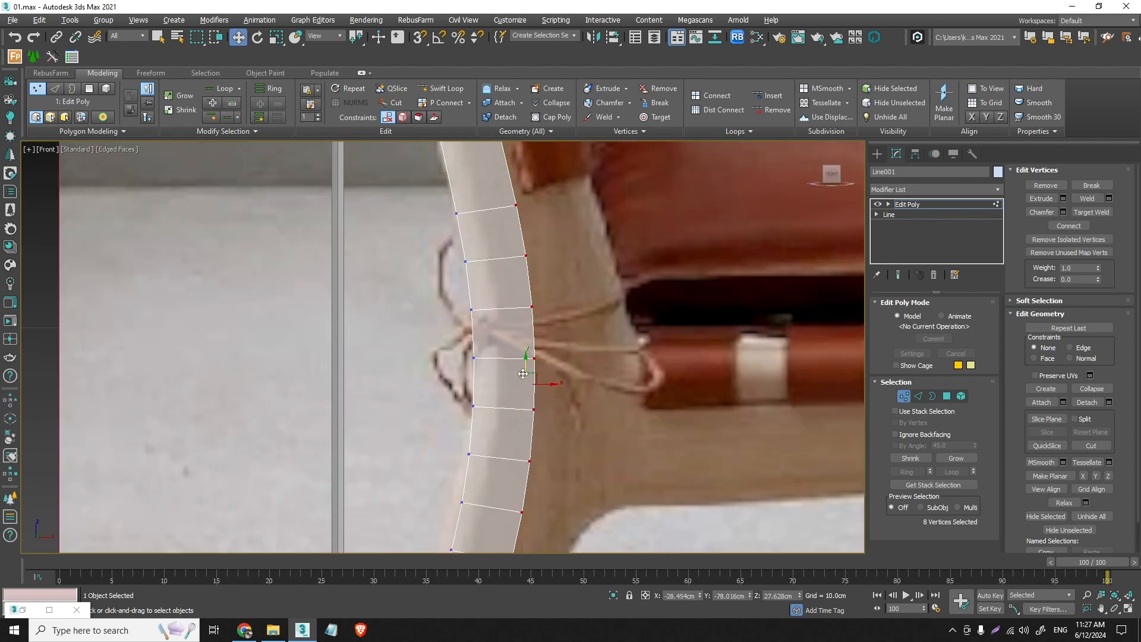
pyautogui.moveTo(527, 387); pyautogui.dragTo(532, 383)
pyautogui.scroll(-10, 532, 383)
pyautogui.scroll(12, 512, 227)
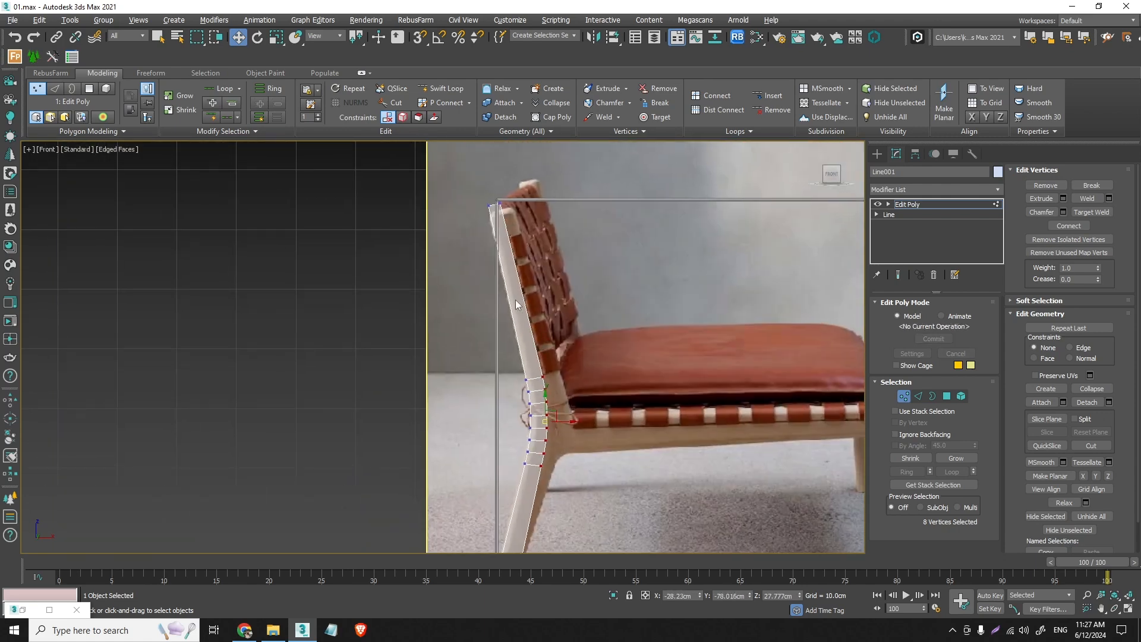
pyautogui.scroll(-3, 512, 249)
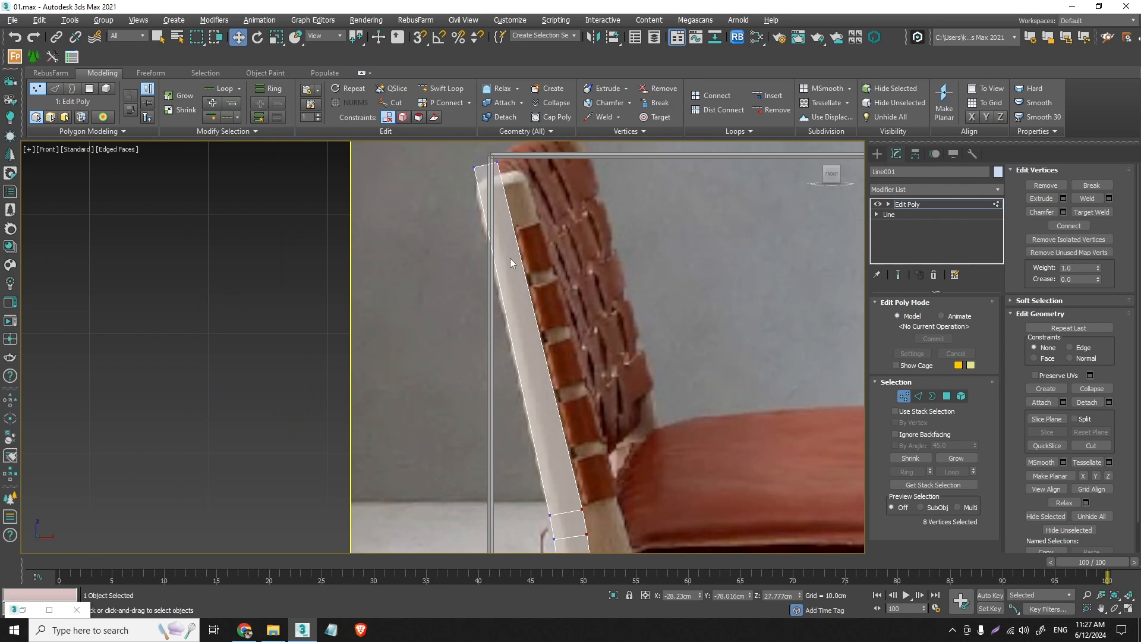
# - Insert an edge loop with Swift Loop across the backrest post, level with the upper edge of the topmost leather strap
pyautogui.click(461, 91)
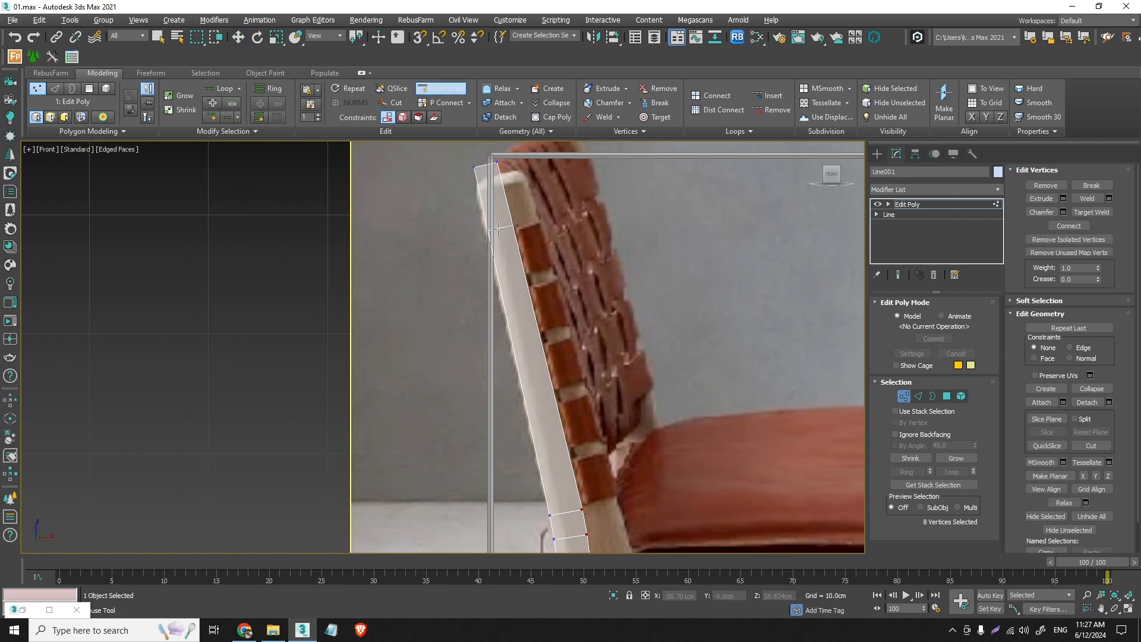
pyautogui.scroll(5, 503, 229)
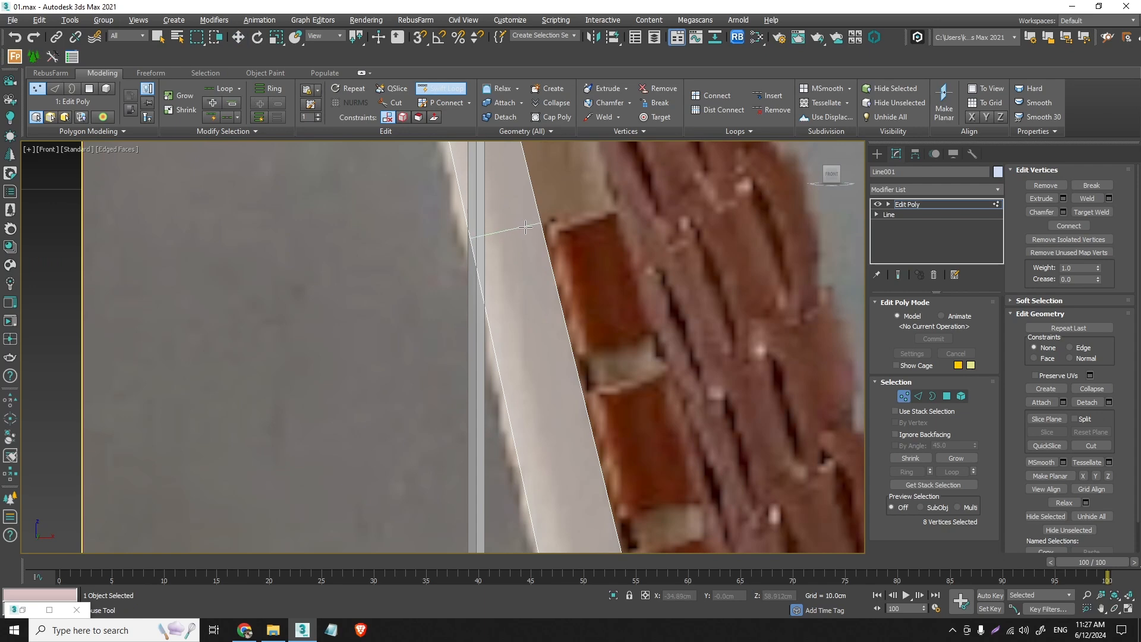
pyautogui.click(362, 72)
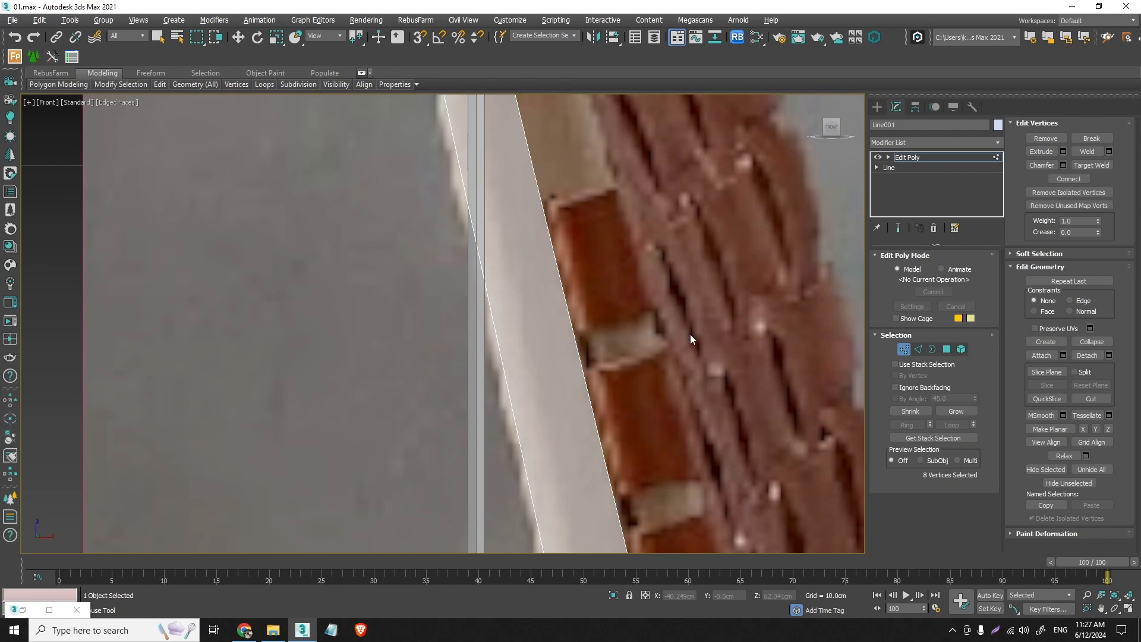
pyautogui.hotkey('alt', '1')
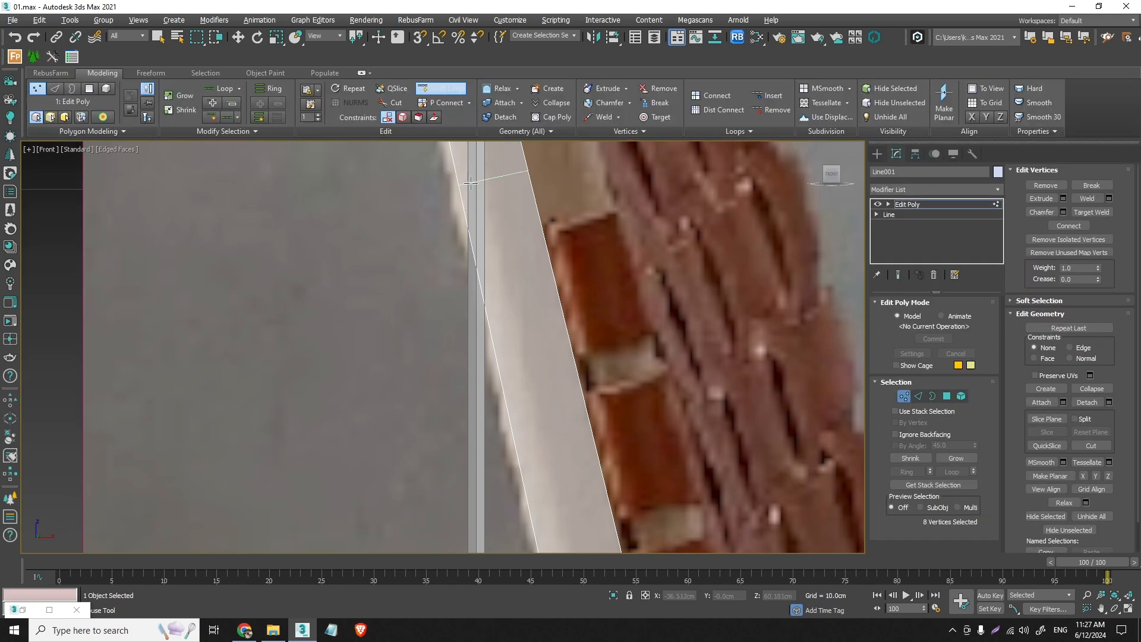
pyautogui.click(507, 233)
pyautogui.press('w')
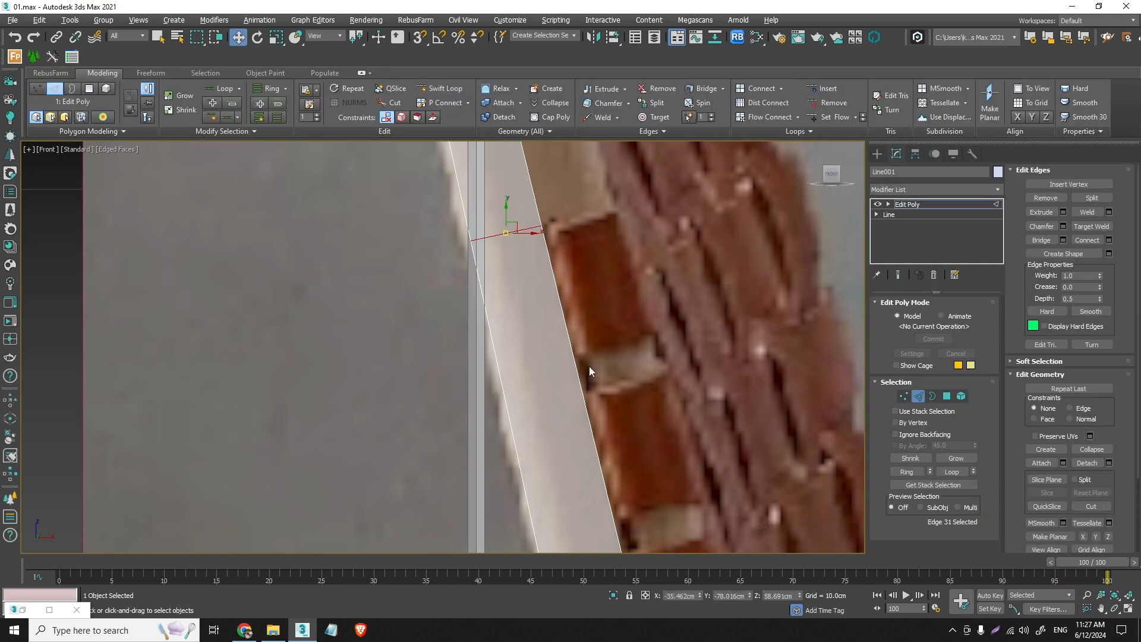
pyautogui.scroll(-5, 560, 297)
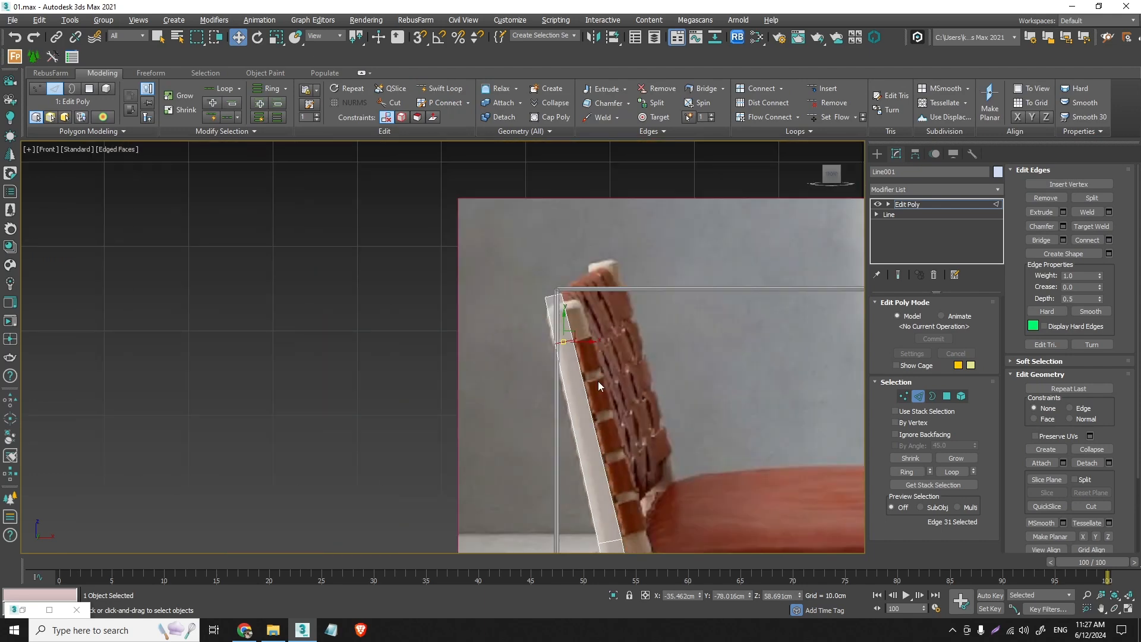
# - Shift the front foot vertex of the rear leg about 0.13 cm forward in X
pyautogui.scroll(-2, 619, 441)
pyautogui.moveTo(624, 459); pyautogui.dragTo(594, 234, button='middle')
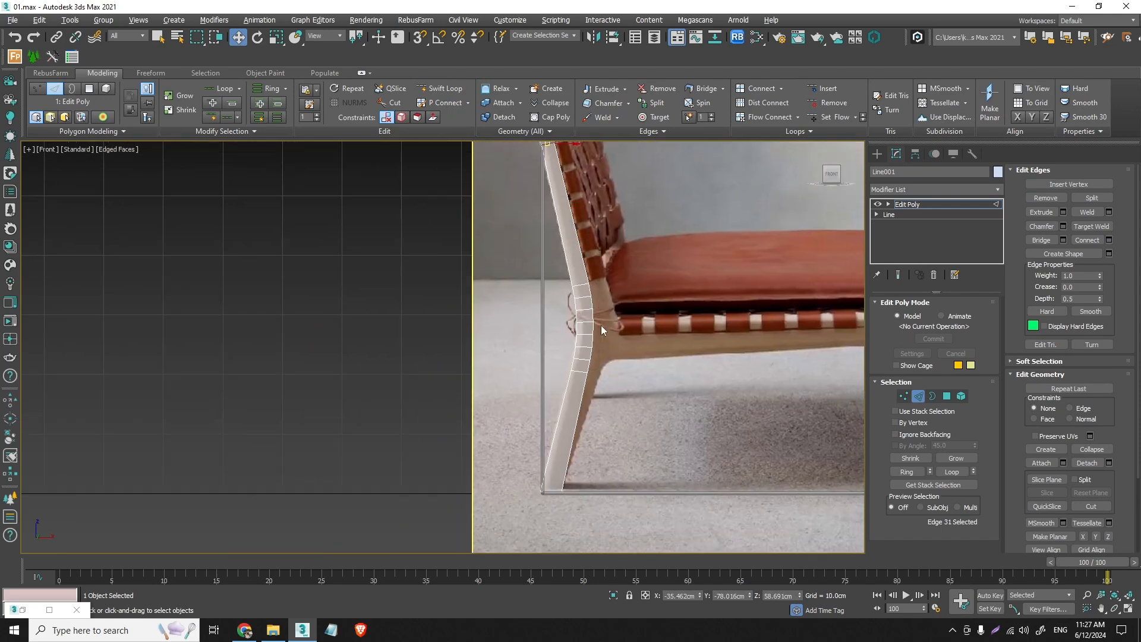
pyautogui.click(903, 396)
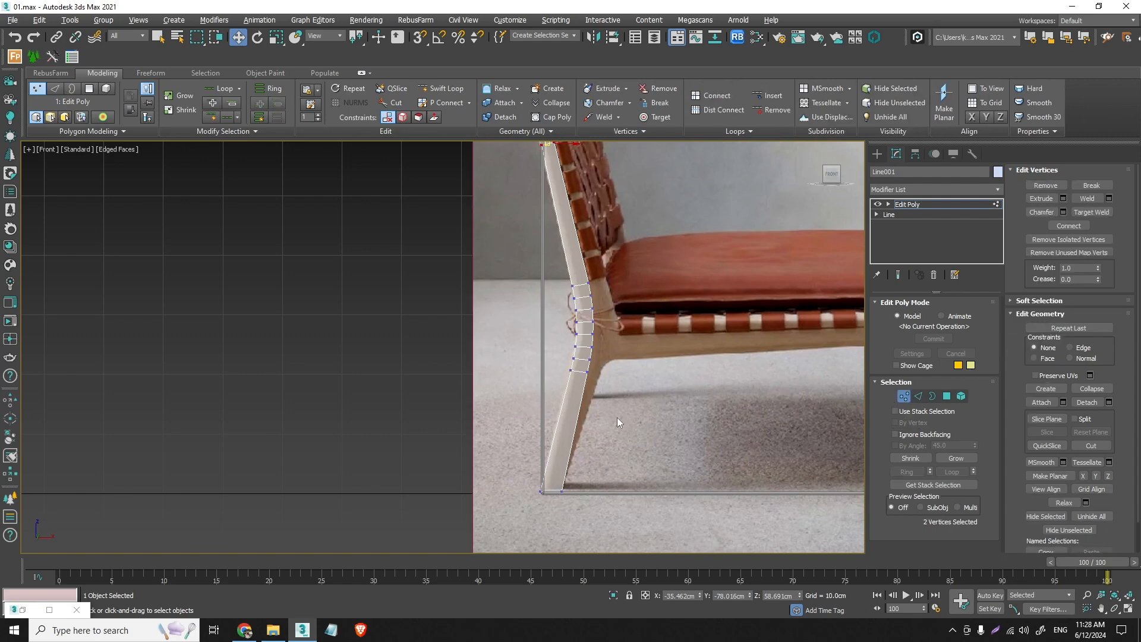
pyautogui.scroll(2, 592, 431)
pyautogui.moveTo(568, 509); pyautogui.dragTo(520, 503)
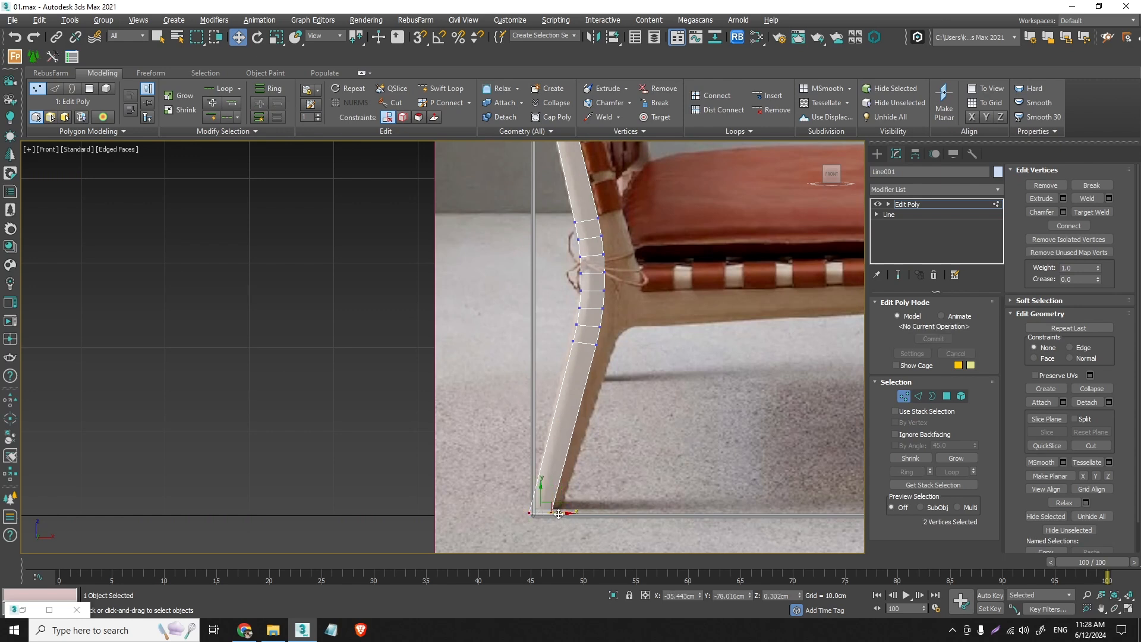
pyautogui.click(551, 512)
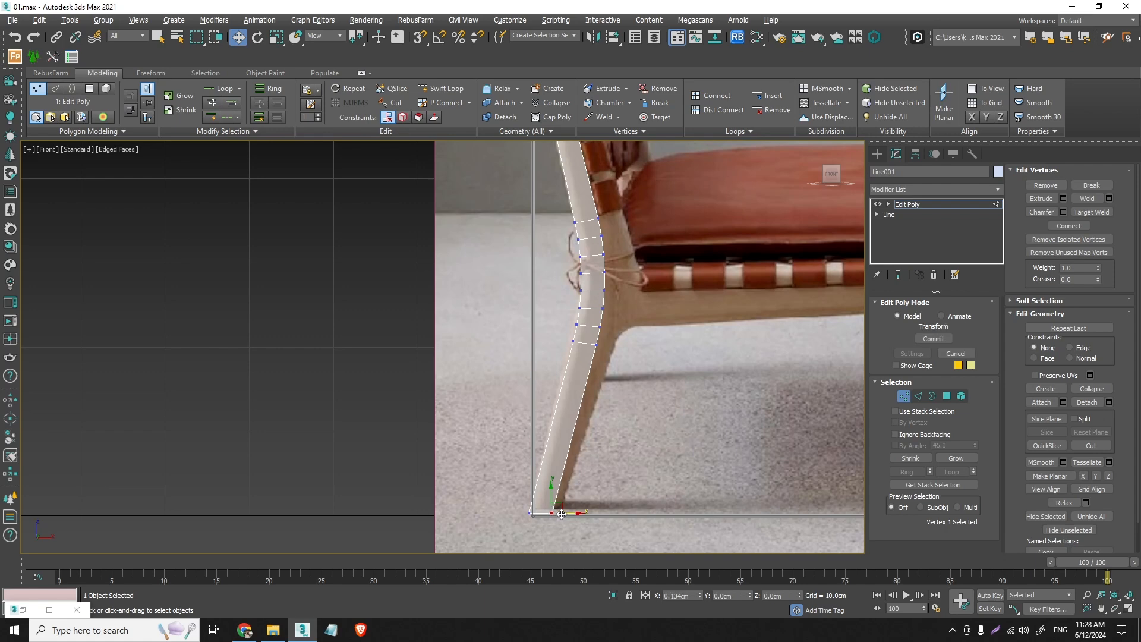
# - Select the ten edges along the frame's front border and extend them forward about 0.6 cm as a new polygon strip
pyautogui.click(920, 397)
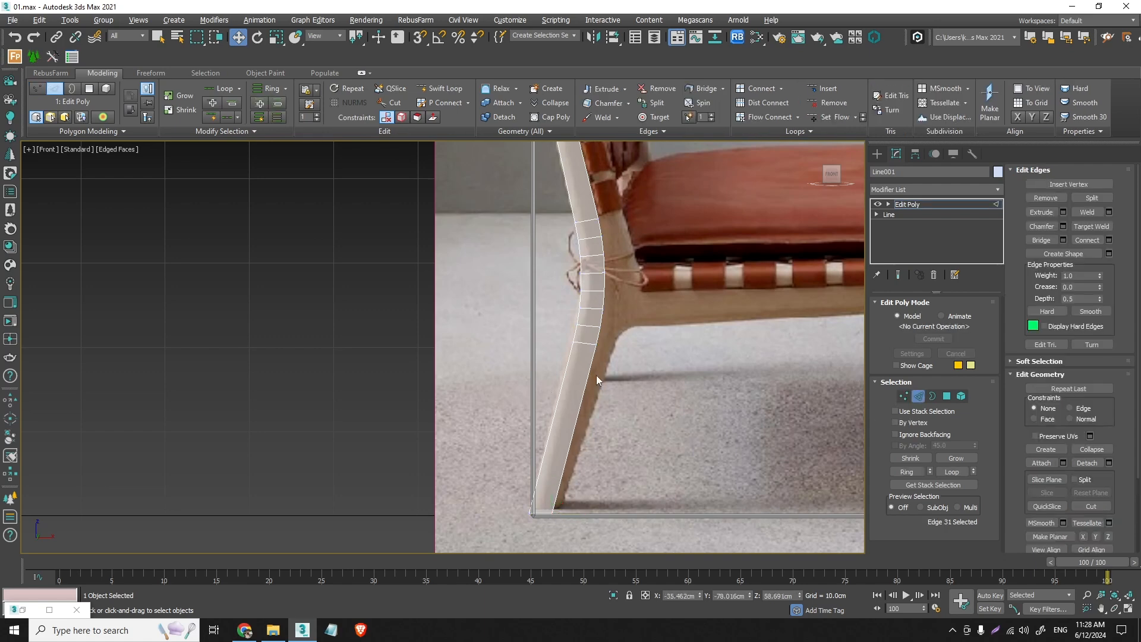
pyautogui.doubleClick(597, 376)
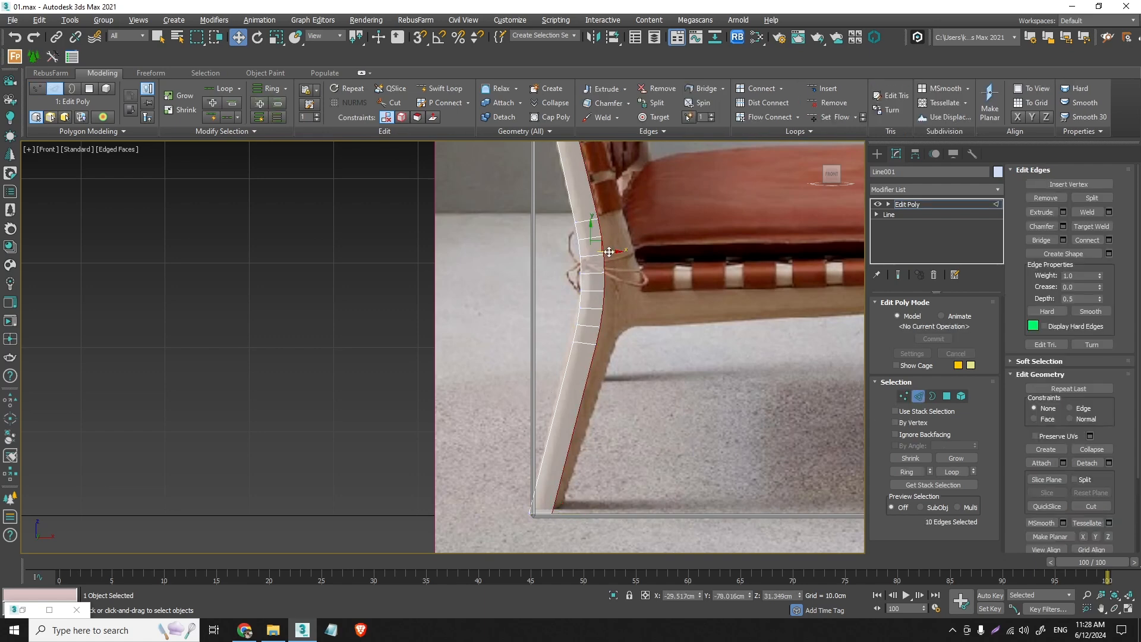
pyautogui.scroll(2, 597, 240)
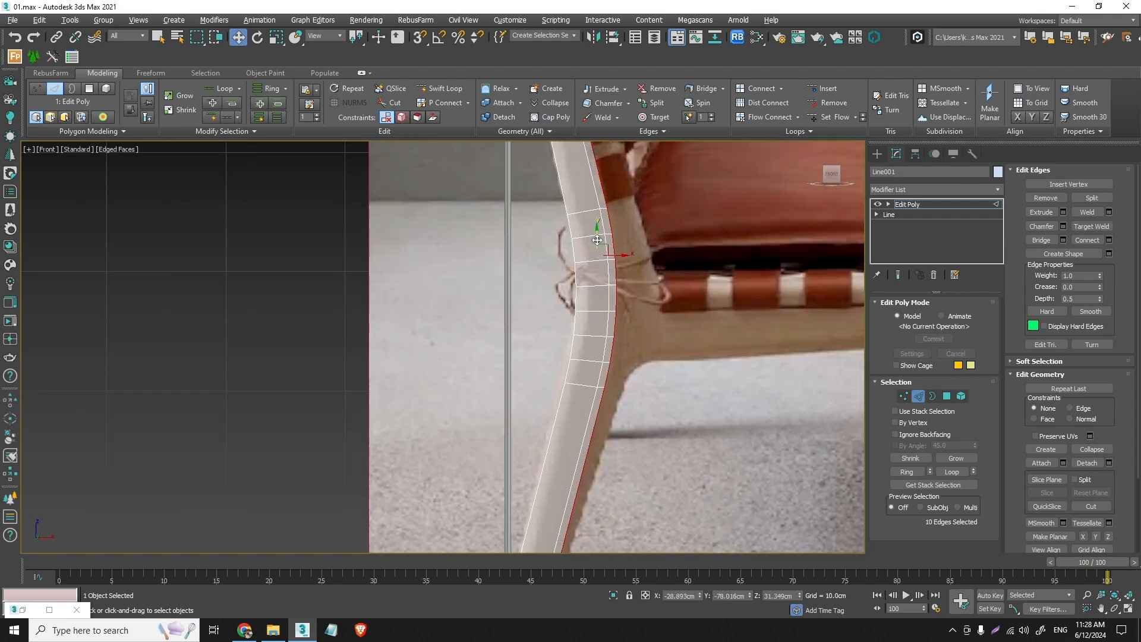
pyautogui.moveTo(597, 240); pyautogui.dragTo(597, 239)
# - Limit the vertex selection to the five lowest on the new strip's outer edge and nudge them to fit the leg
pyautogui.click(903, 397)
pyautogui.scroll(-3, 658, 391)
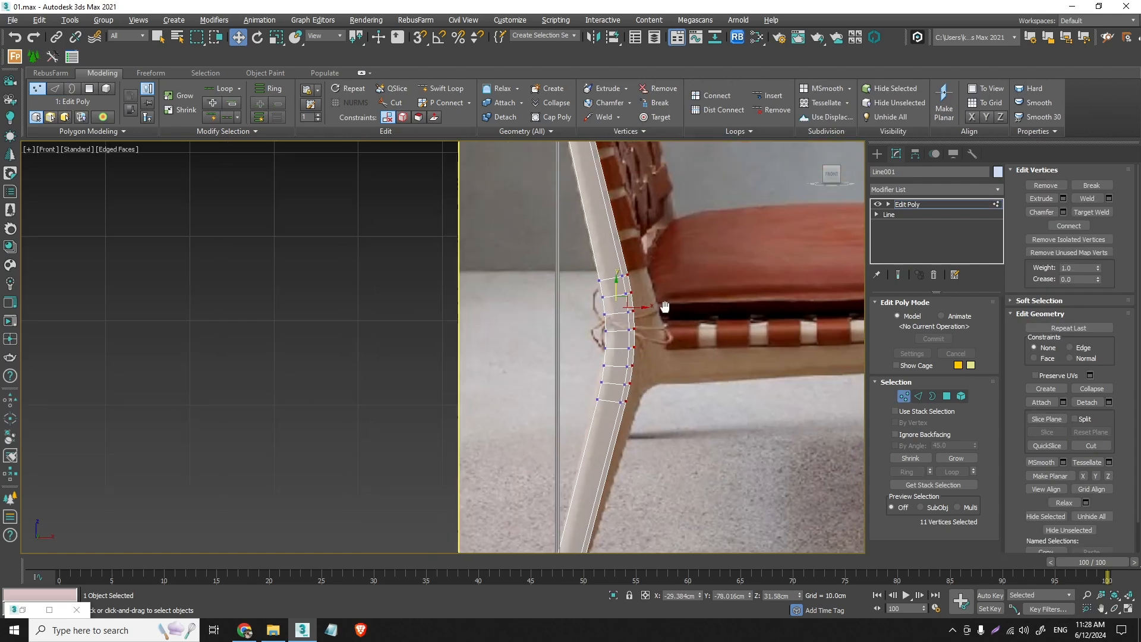
pyautogui.keyDown('alt'); pyautogui.moveTo(654, 393); pyautogui.dragTo(533, 197); pyautogui.keyUp('alt')
pyautogui.moveTo(533, 197); pyautogui.dragTo(550, 337, button='middle')
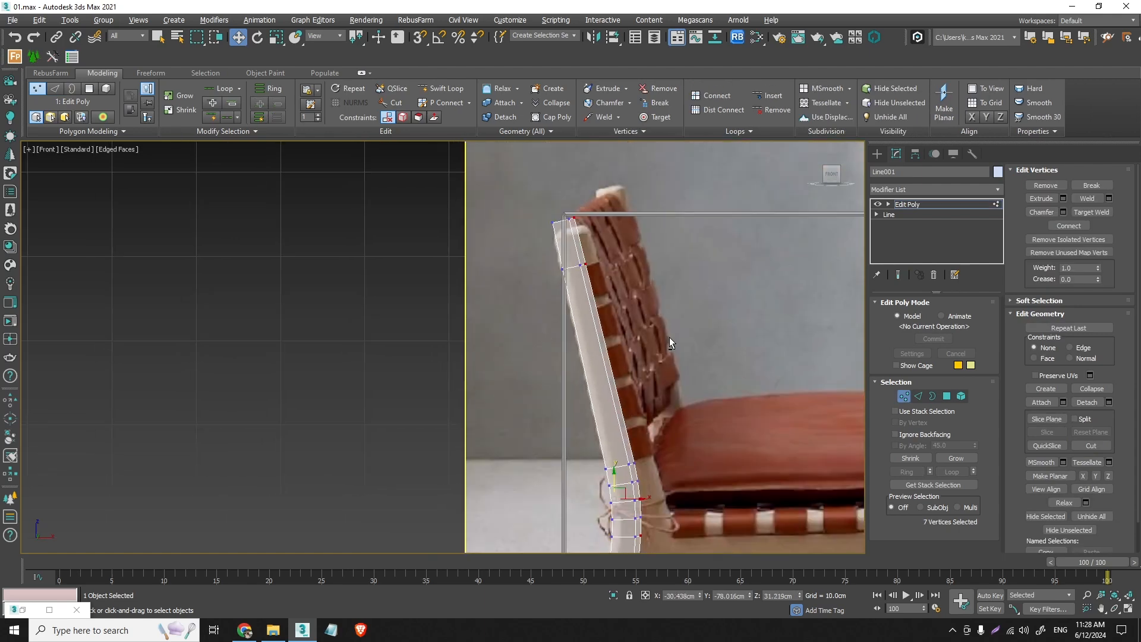
pyautogui.keyDown('alt'); pyautogui.moveTo(670, 337); pyautogui.dragTo(484, 182); pyautogui.keyUp('alt')
pyautogui.moveTo(665, 466); pyautogui.dragTo(628, 190, button='middle')
pyautogui.scroll(5, 595, 317)
pyautogui.moveTo(573, 369); pyautogui.dragTo(572, 376)
pyautogui.scroll(-3, 583, 415)
# - Move the new strip's outer foot vertex slightly up and forward to line up with the leg's other foot vertices
pyautogui.moveTo(578, 518); pyautogui.dragTo(590, 286, button='middle')
pyautogui.scroll(2, 590, 286)
pyautogui.scroll(2, 518, 430)
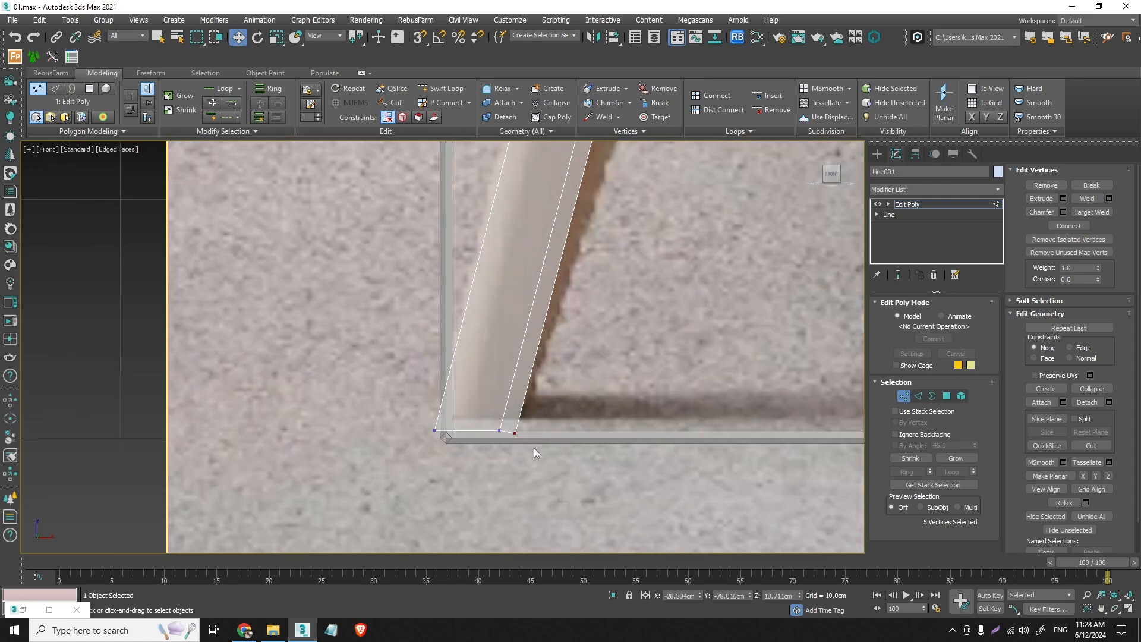
pyautogui.click(516, 434)
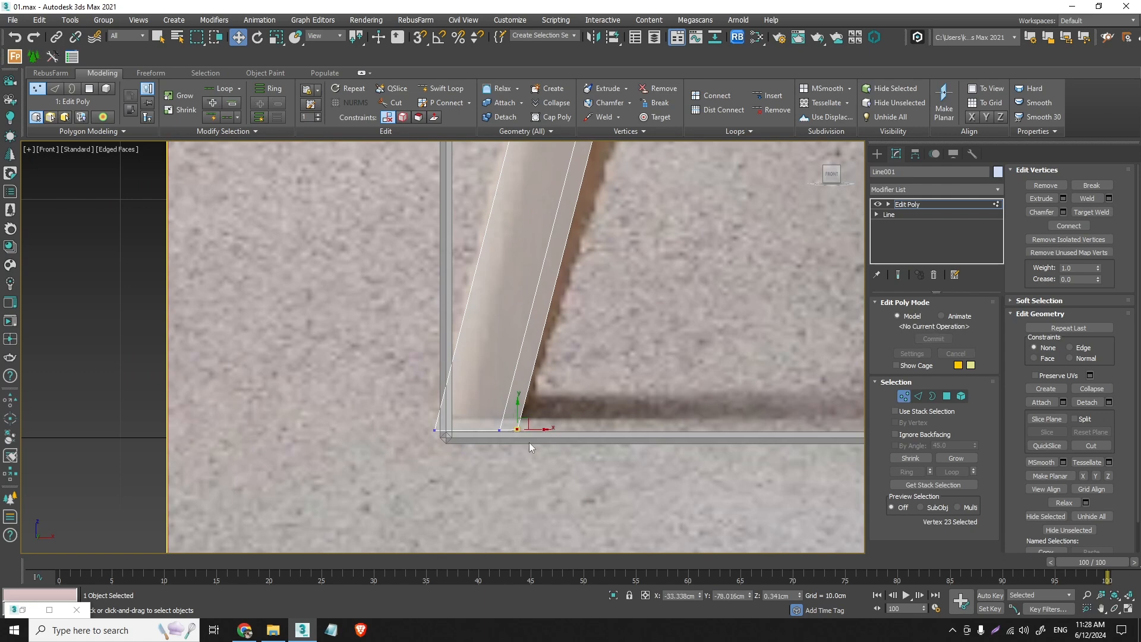
pyautogui.click(530, 443)
# - Select the three foot vertices and flatten them vertically to the same height with Scale
pyautogui.scroll(-3, 529, 444)
pyautogui.moveTo(579, 409); pyautogui.dragTo(554, 453, button='middle')
pyautogui.scroll(3, 535, 464)
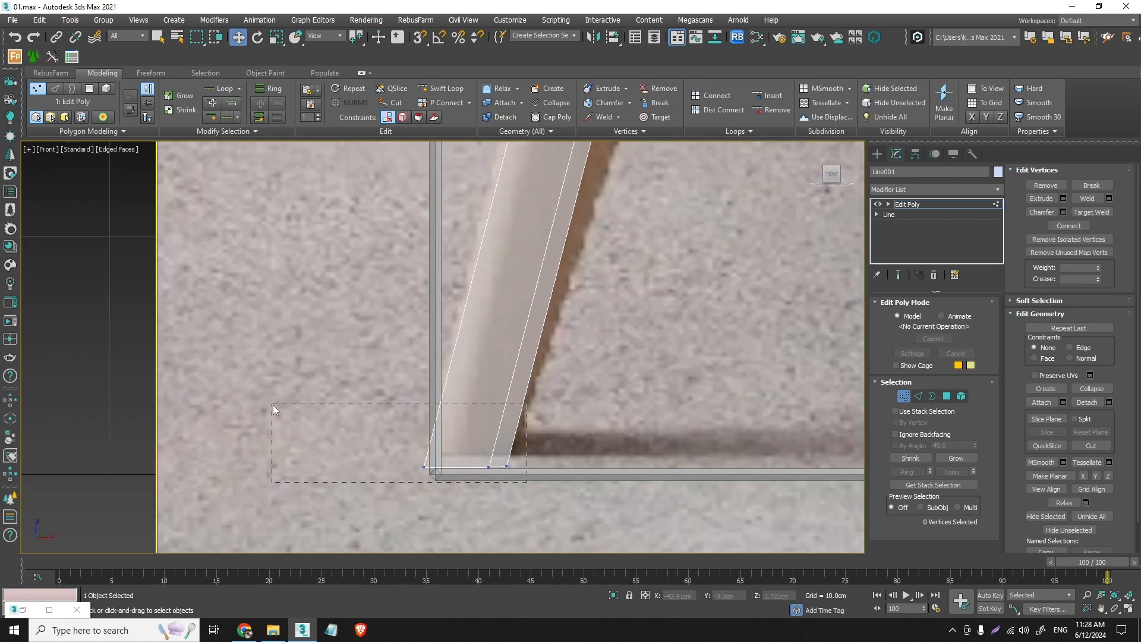
pyautogui.moveTo(273, 405); pyautogui.dragTo(273, 405)
pyautogui.click(277, 37)
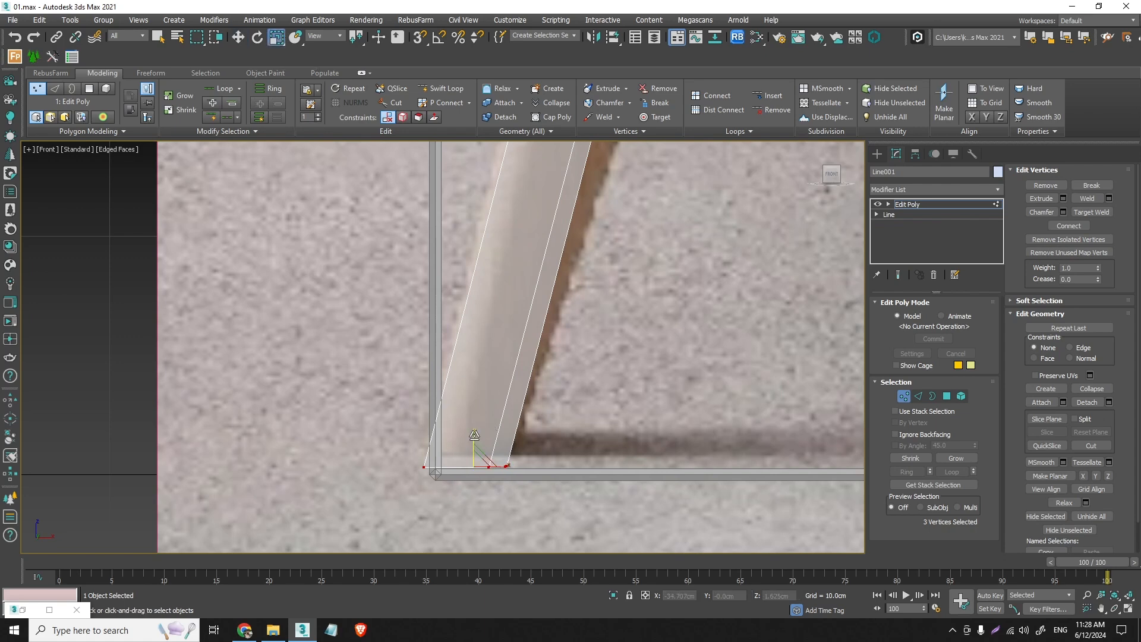
pyautogui.click(238, 37)
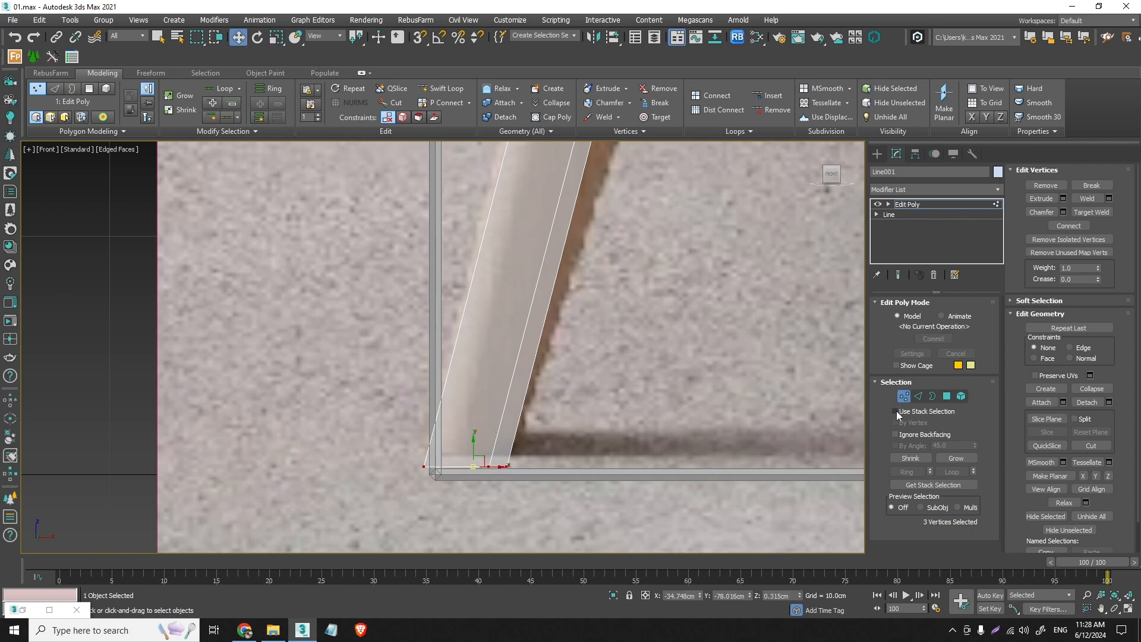
pyautogui.scroll(-5, 581, 374)
pyautogui.scroll(6, 531, 369)
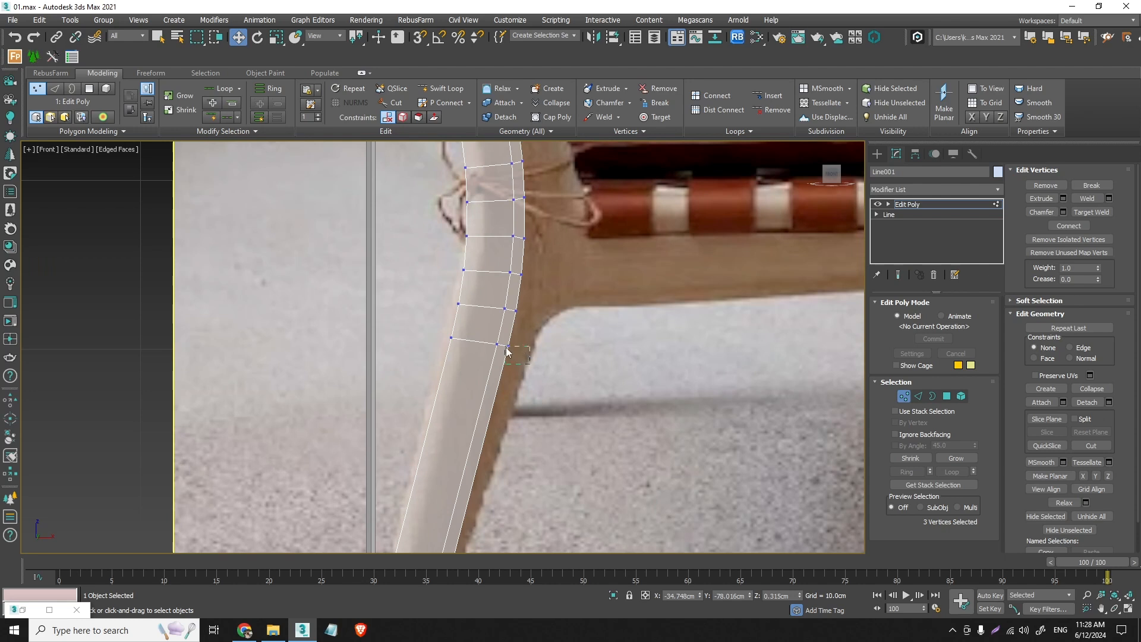
# - Move the two lowest outer bend vertices forward onto the leg's front contour below the seat rail
pyautogui.moveTo(506, 350); pyautogui.dragTo(529, 352)
pyautogui.scroll(2, 521, 322)
pyautogui.moveTo(513, 309); pyautogui.dragTo(545, 327)
# - Move the third-lowest outer bend vertex forward to the seat rail's underside and refine the vertex below it along the curved corner
pyautogui.click(522, 251)
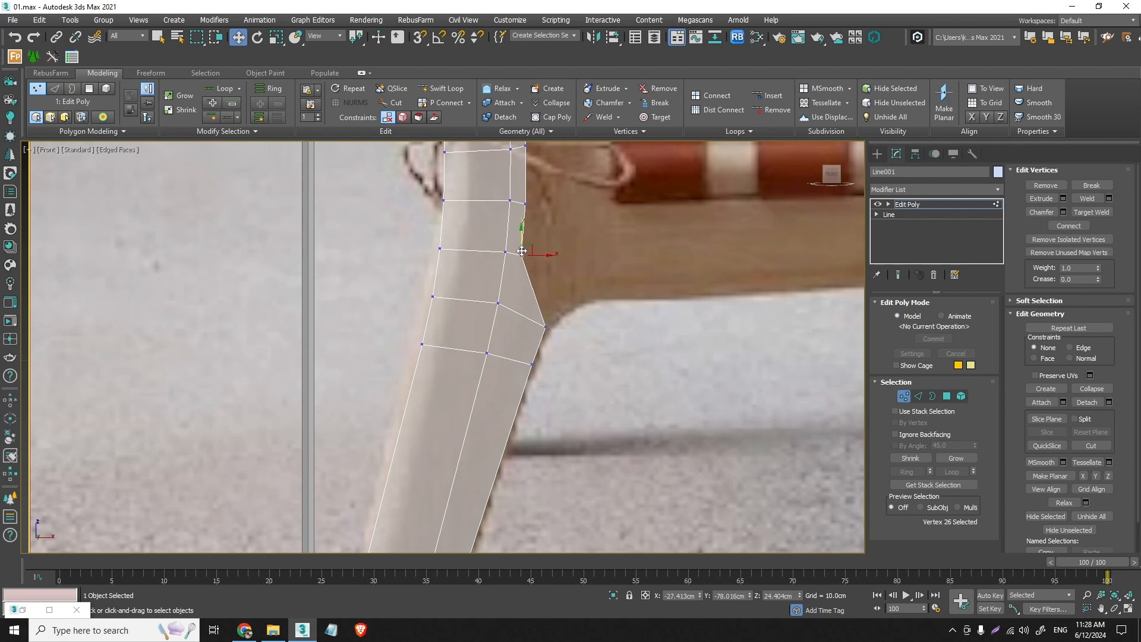
pyautogui.moveTo(522, 251); pyautogui.dragTo(588, 297)
pyautogui.moveTo(589, 298); pyautogui.dragTo(534, 387, button='middle')
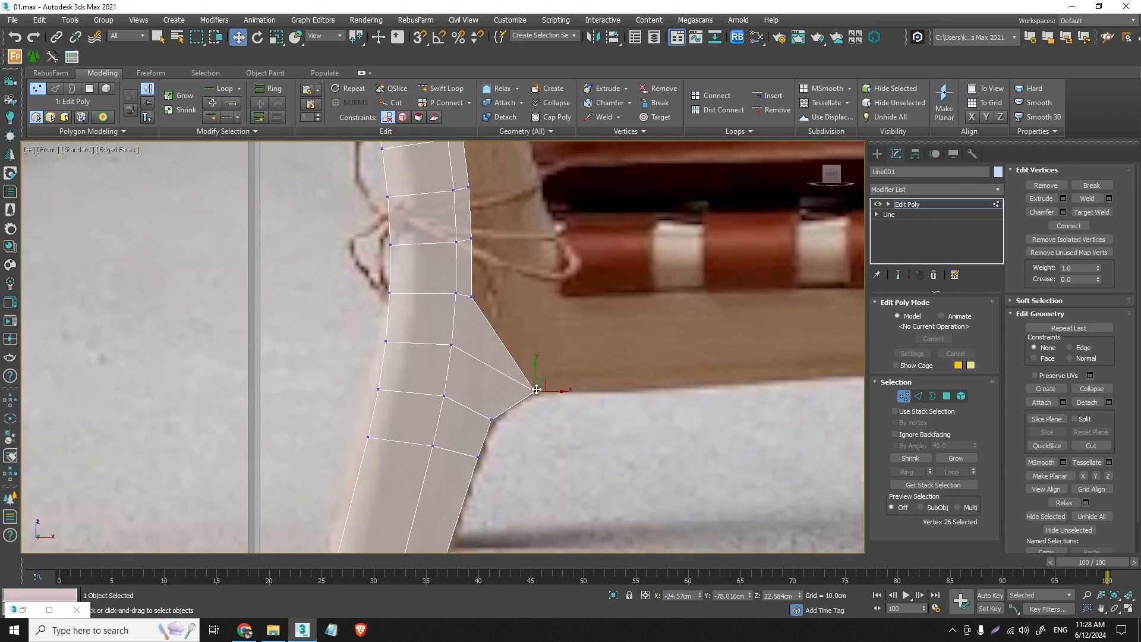
pyautogui.moveTo(537, 390); pyautogui.dragTo(535, 388)
pyautogui.moveTo(492, 420); pyautogui.dragTo(537, 390)
pyautogui.click(533, 386)
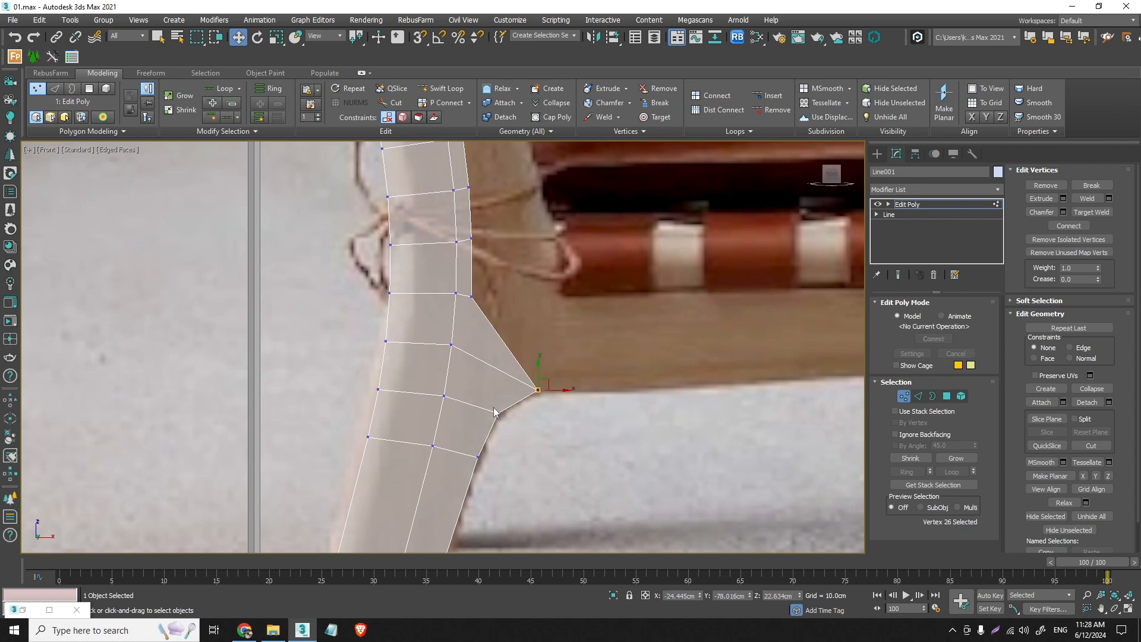
pyautogui.scroll(-2, 487, 439)
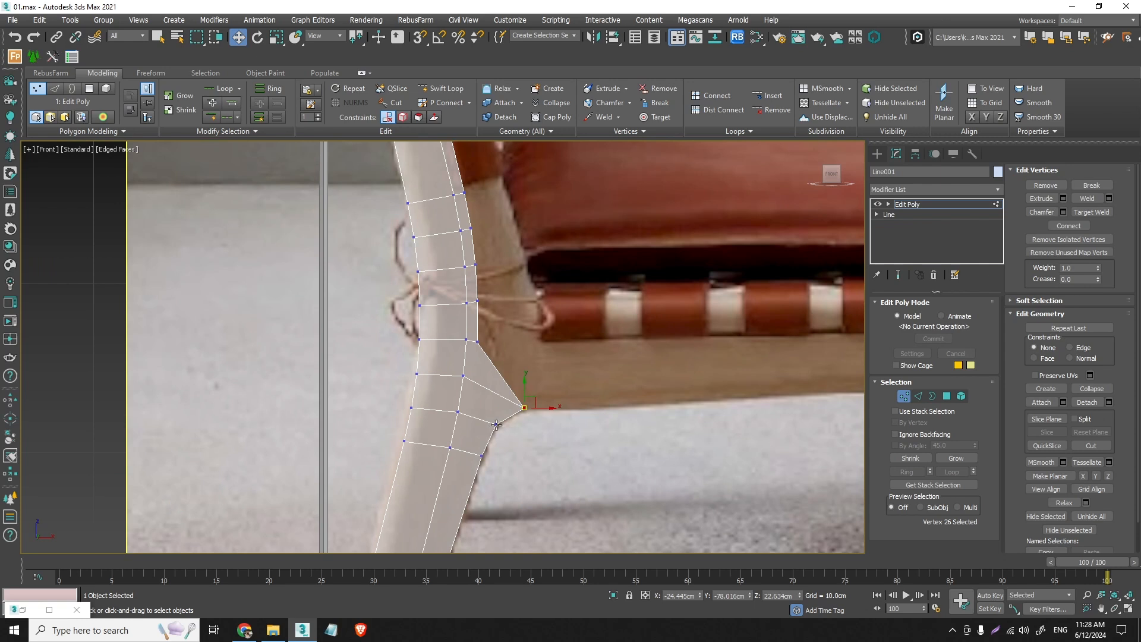
# - Move the next outer vertex about 2.8 cm forward to the seat rail's upper edge and align it vertically with the underside vertex
pyautogui.scroll(2, 500, 362)
pyautogui.click(456, 341)
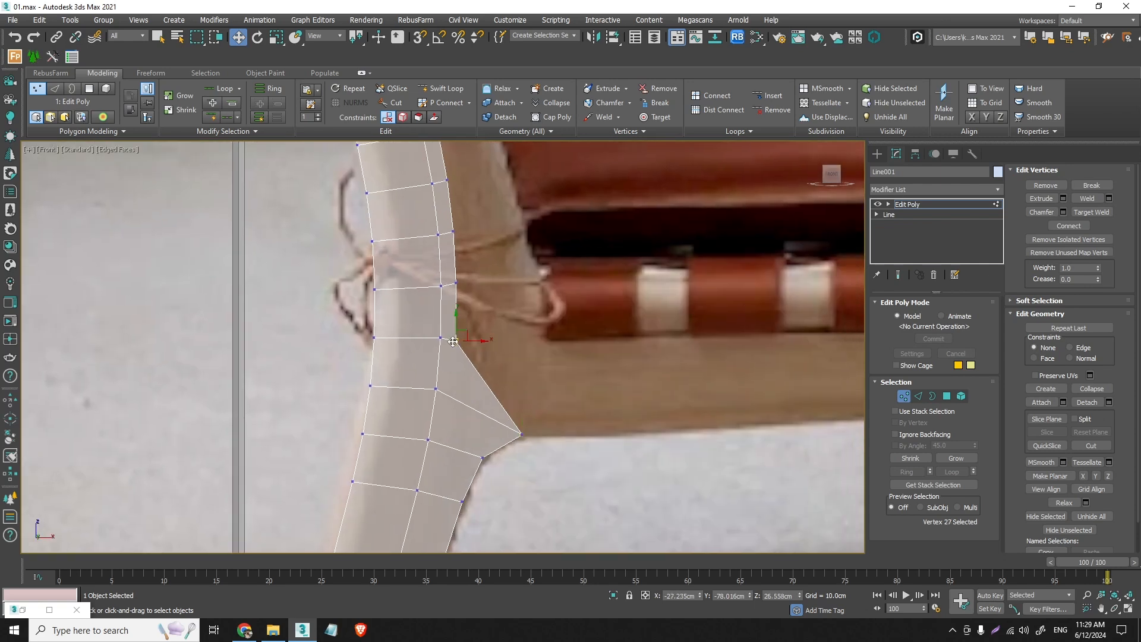
pyautogui.moveTo(458, 340); pyautogui.dragTo(523, 337)
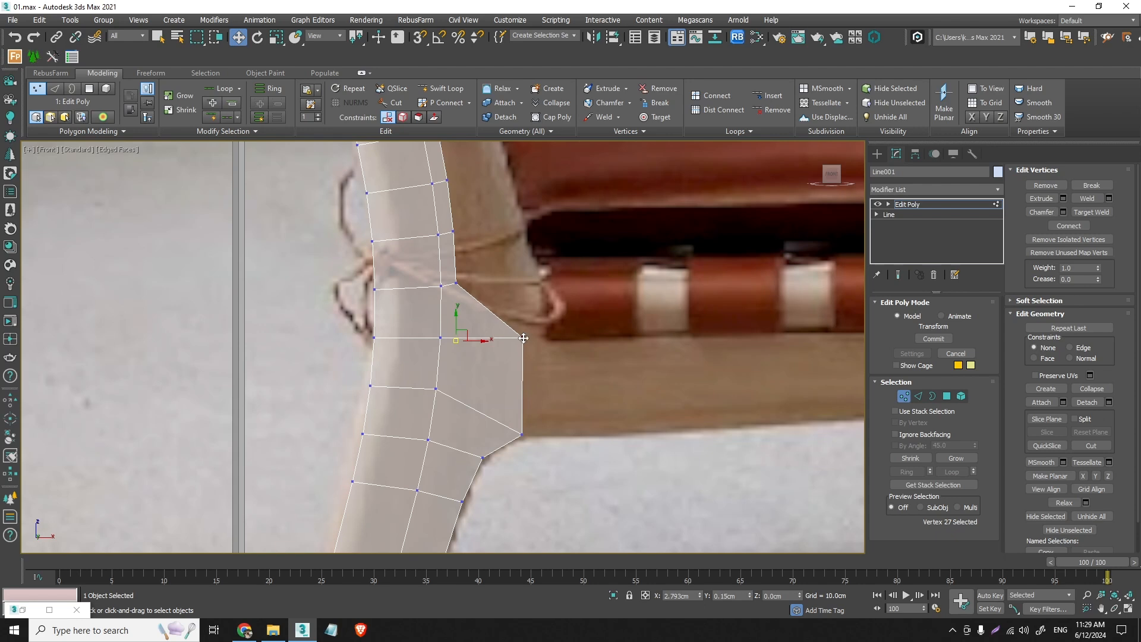
pyautogui.moveTo(526, 452); pyautogui.dragTo(497, 289)
pyautogui.click(275, 41)
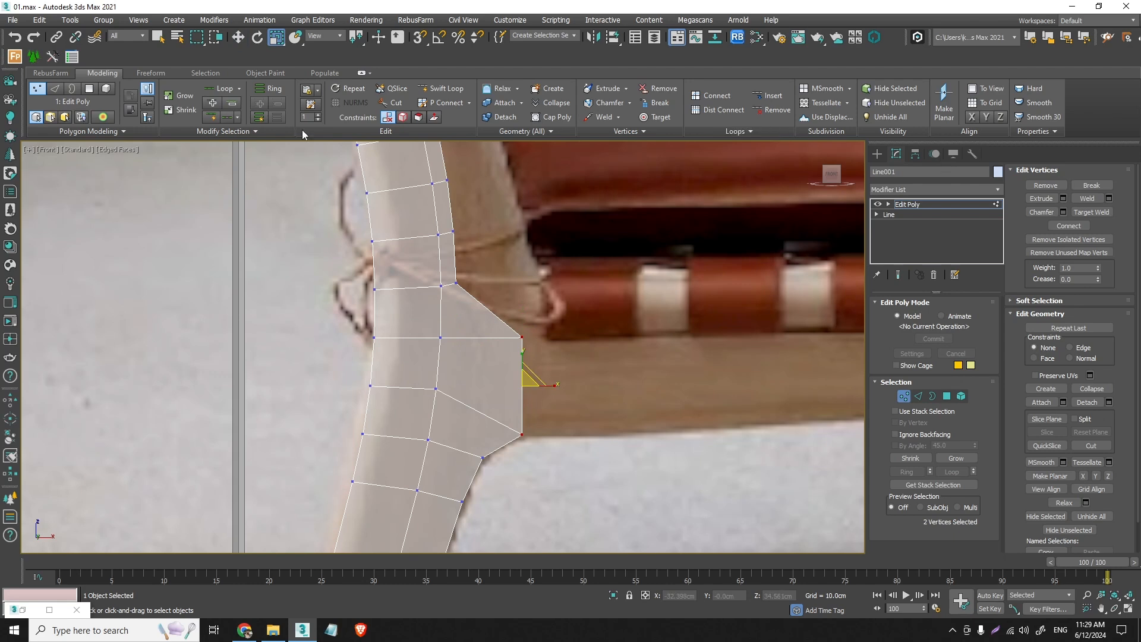
pyautogui.click(239, 38)
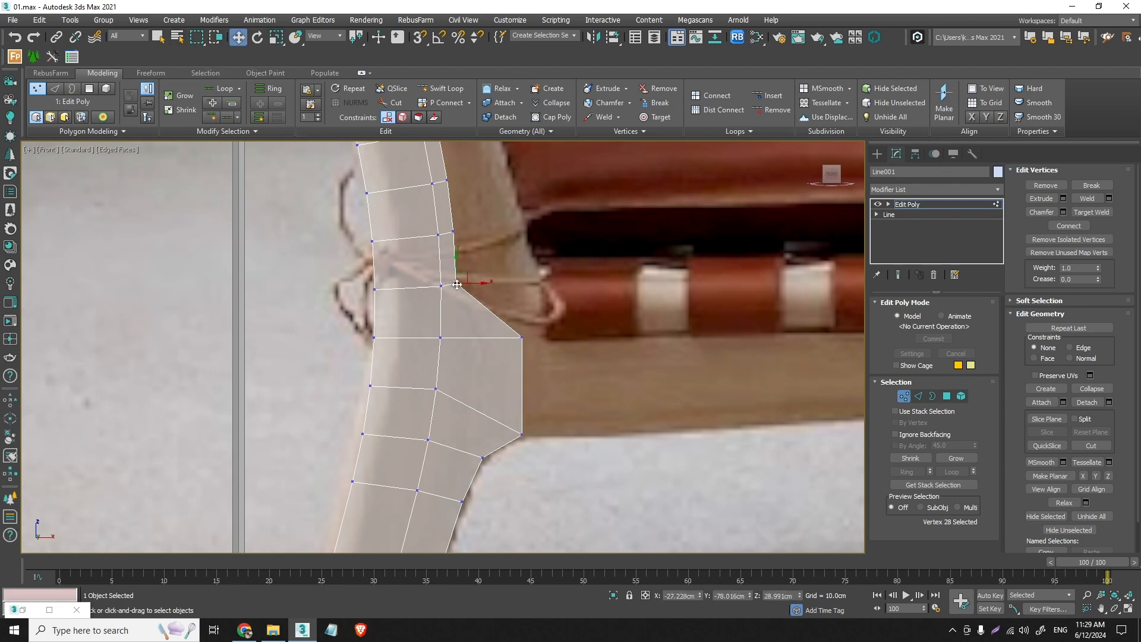
# - Move the next three outer vertices above the seat rail forward onto the front contour of the backrest post in the reference
pyautogui.moveTo(455, 282); pyautogui.dragTo(528, 267)
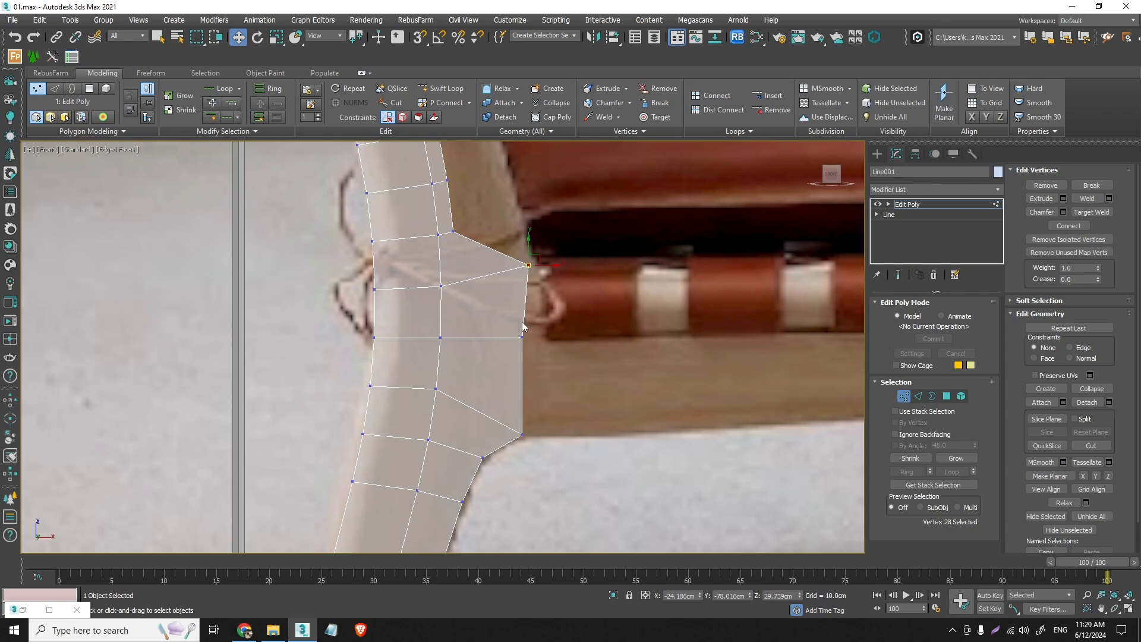
pyautogui.moveTo(453, 231); pyautogui.dragTo(517, 212)
pyautogui.moveTo(517, 211); pyautogui.dragTo(489, 336, button='middle')
pyautogui.click(419, 307)
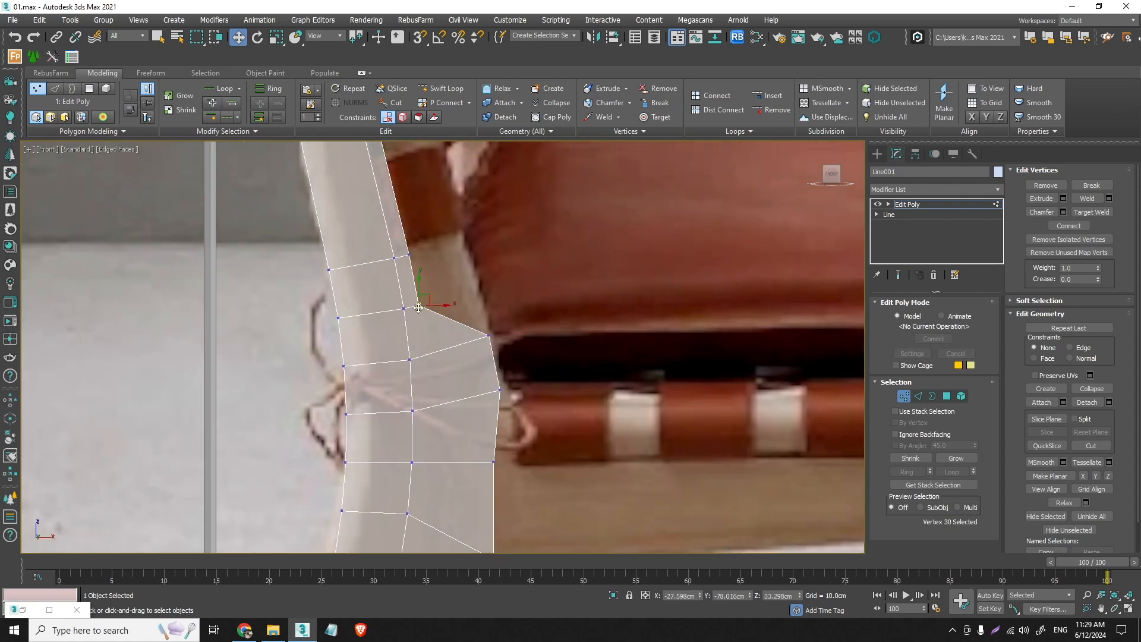
pyautogui.moveTo(419, 307); pyautogui.dragTo(478, 291)
pyautogui.scroll(-5, 477, 291)
pyautogui.scroll(2, 497, 321)
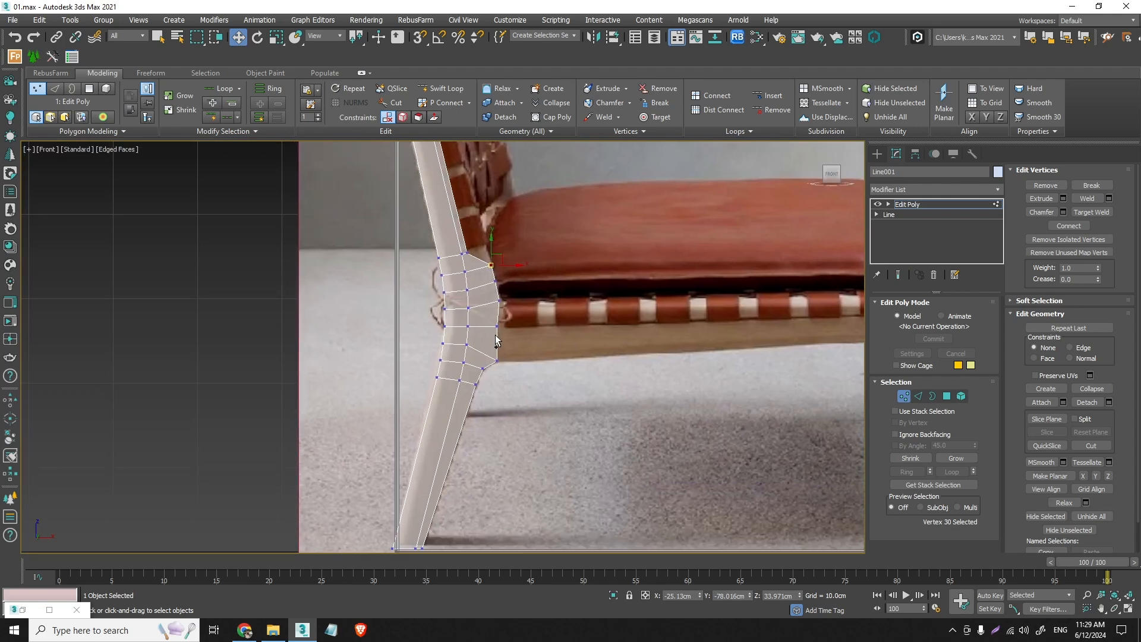
# - Undo the moves of the three outer vertices above the seat rail on the backrest post
pyautogui.scroll(2, 474, 260)
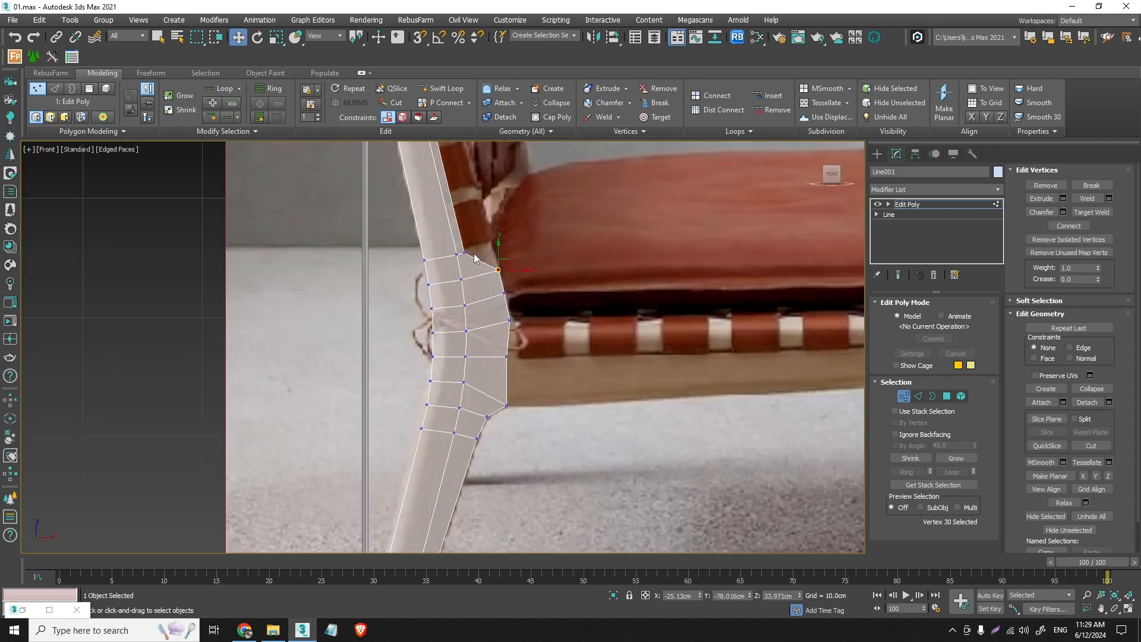
pyautogui.scroll(-3, 473, 259)
pyautogui.scroll(2, 467, 254)
pyautogui.scroll(2, 468, 254)
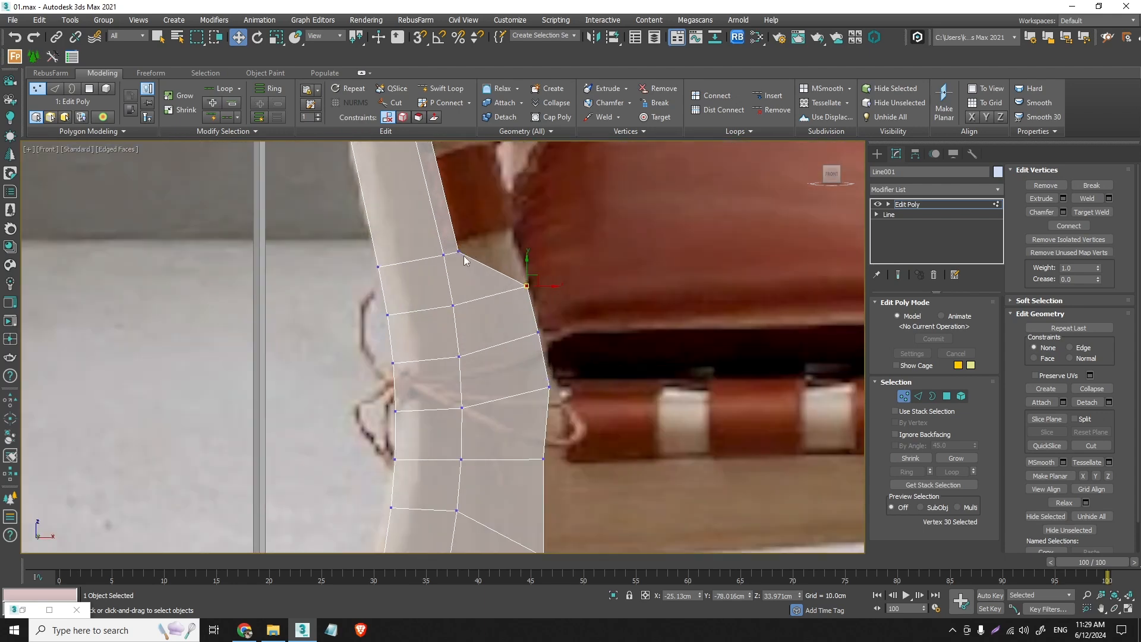
pyautogui.hotkey('ctrl', 'z')
pyautogui.hotkey('ctrl', 'z')
pyautogui.hotkey('ctrl', 'z')
pyautogui.hotkey('ctrl', 'z')
pyautogui.hotkey('ctrl', 'z')
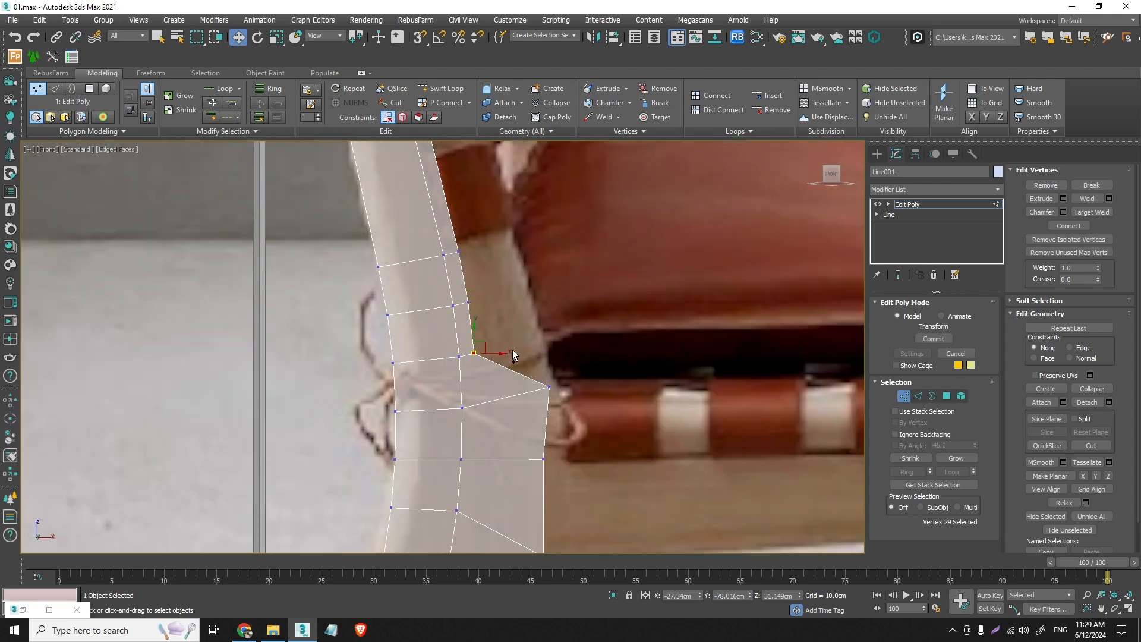
pyautogui.moveTo(550, 406); pyautogui.dragTo(552, 318, button='middle')
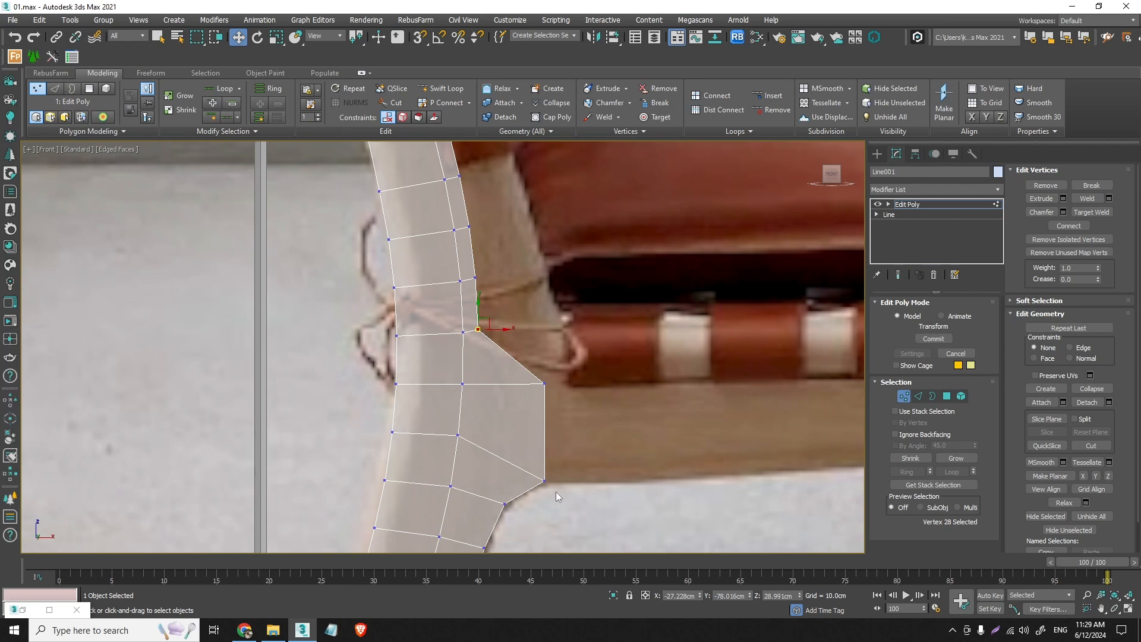
# - Try pulling the vertex at the seat rail's underside back toward the leg and adjusting the vertex below it
pyautogui.moveTo(555, 491); pyautogui.dragTo(556, 430, button='middle')
pyautogui.click(544, 420)
pyautogui.moveTo(544, 420); pyautogui.dragTo(513, 389)
pyautogui.moveTo(504, 442); pyautogui.dragTo(500, 437)
pyautogui.hotkey('ctrl', 'z')
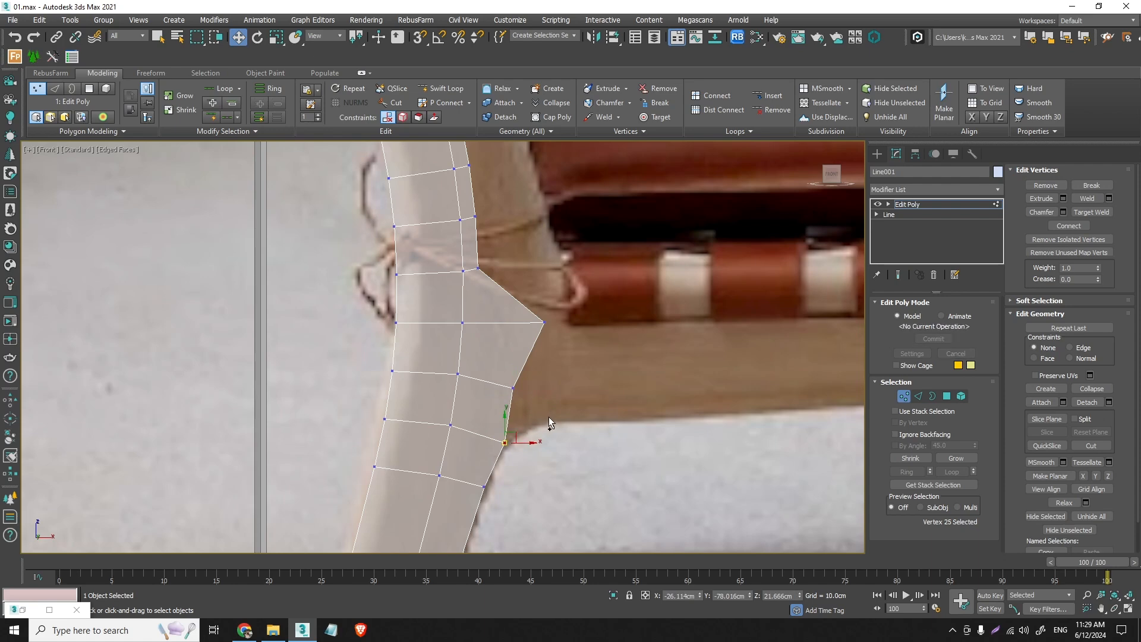
pyautogui.hotkey('ctrl', 'z')
pyautogui.hotkey('ctrl', 'z')
# - Extrude the five front border edges of the backrest post, from the joint notch to the post's top, forward as a new polygon strip
pyautogui.moveTo(482, 248); pyautogui.dragTo(465, 454, button='middle')
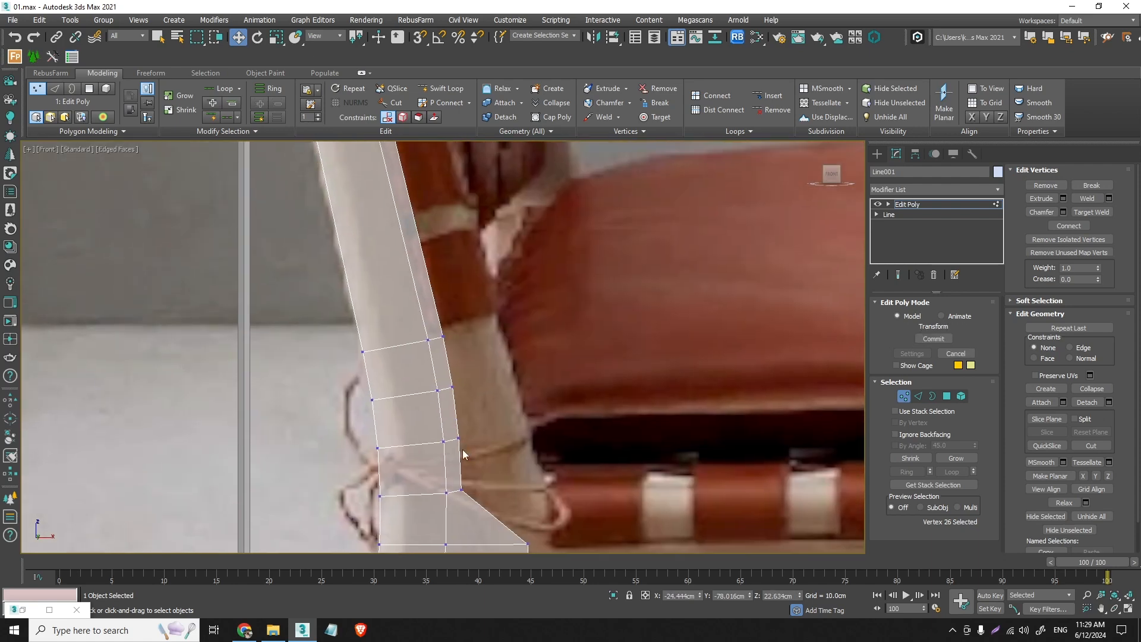
pyautogui.scroll(-2, 465, 454)
pyautogui.moveTo(705, 420); pyautogui.dragTo(695, 385, button='middle')
pyautogui.click(918, 397)
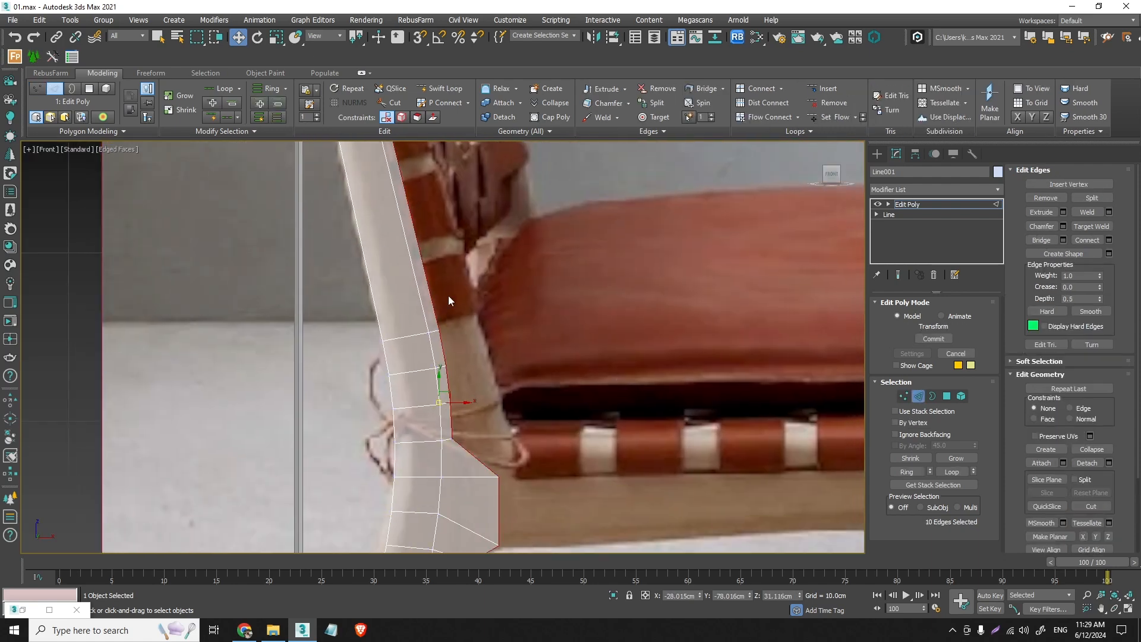
pyautogui.click(434, 309)
pyautogui.keyDown('ctrl'); pyautogui.click(442, 350); pyautogui.keyUp('ctrl')
pyautogui.keyDown('ctrl'); pyautogui.click(447, 385); pyautogui.keyUp('ctrl')
pyautogui.keyDown('ctrl'); pyautogui.click(451, 420); pyautogui.keyUp('ctrl')
pyautogui.scroll(-2, 450, 417)
pyautogui.moveTo(404, 223); pyautogui.dragTo(420, 347, button='middle')
pyautogui.scroll(-2, 420, 347)
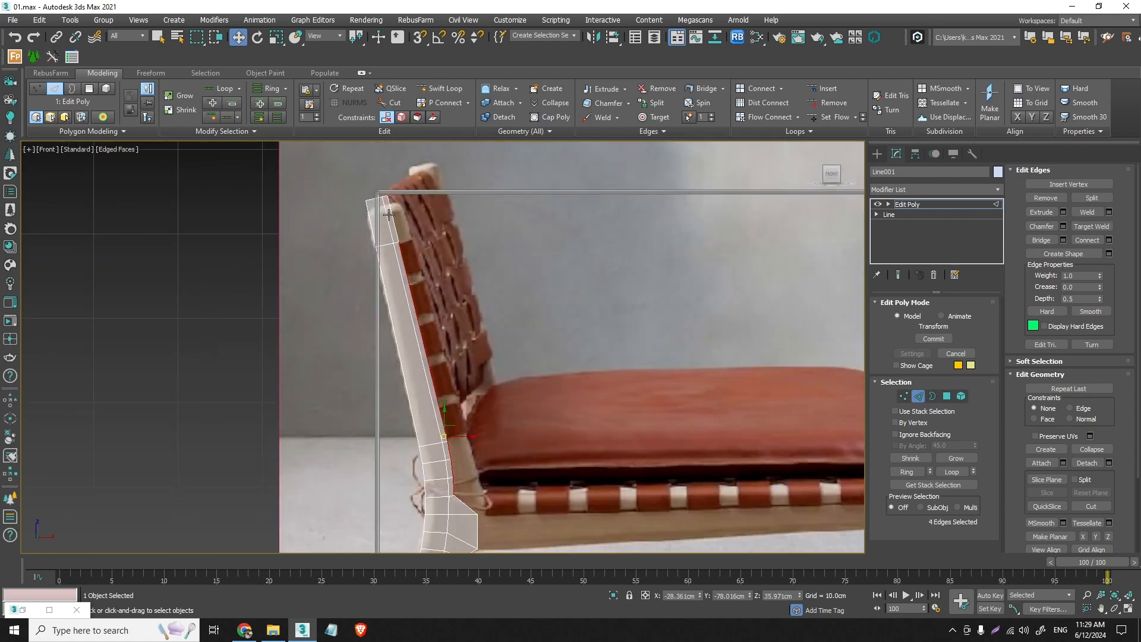
pyautogui.keyDown('ctrl'); pyautogui.click(396, 226); pyautogui.keyUp('ctrl')
pyautogui.scroll(2, 424, 381)
pyautogui.moveTo(438, 400); pyautogui.dragTo(461, 395)
pyautogui.moveTo(390, 144); pyautogui.dragTo(422, 264, button='middle')
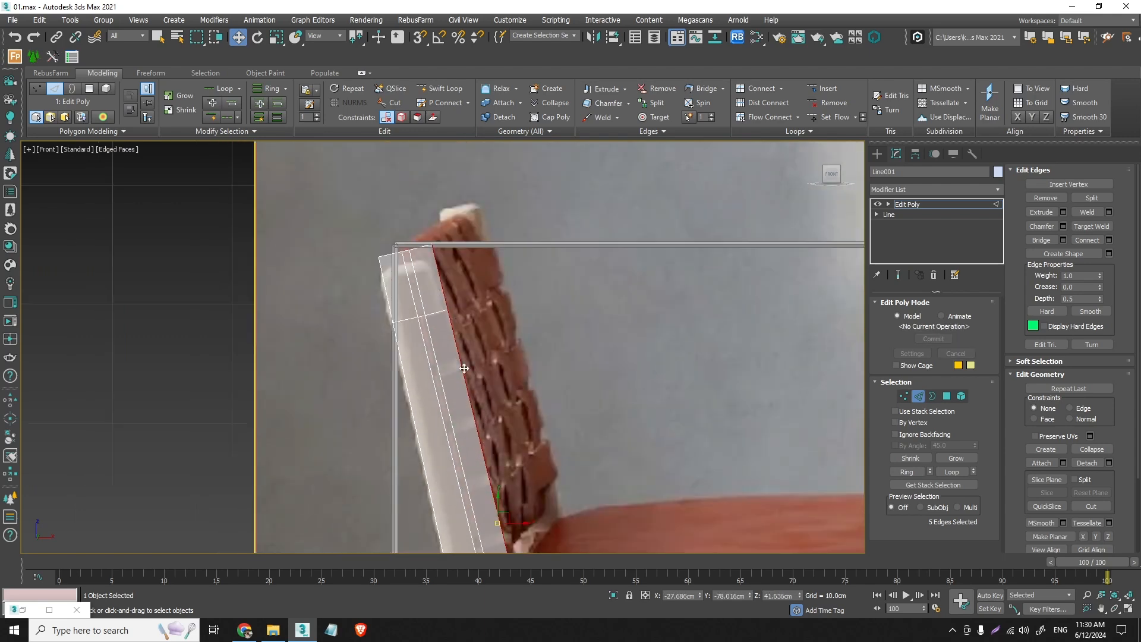
pyautogui.scroll(4, 422, 264)
pyautogui.scroll(-2, 426, 269)
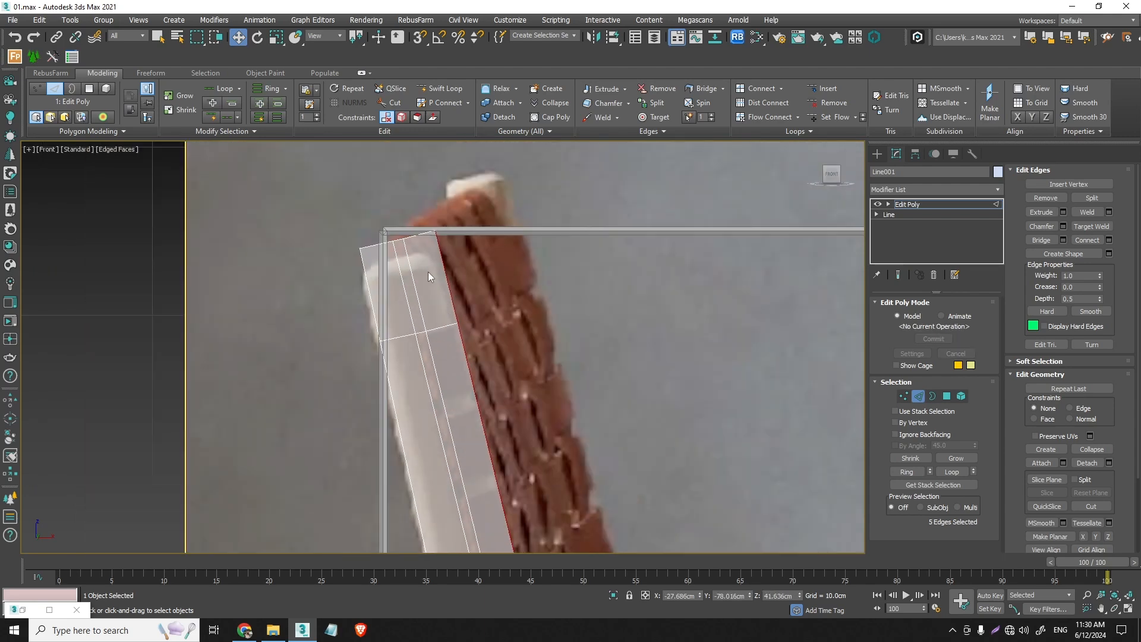
# - Nudge the new strip's top front vertex slightly down to follow the slope of the post's top edge
pyautogui.click(904, 396)
pyautogui.scroll(2, 398, 178)
pyautogui.click(456, 253)
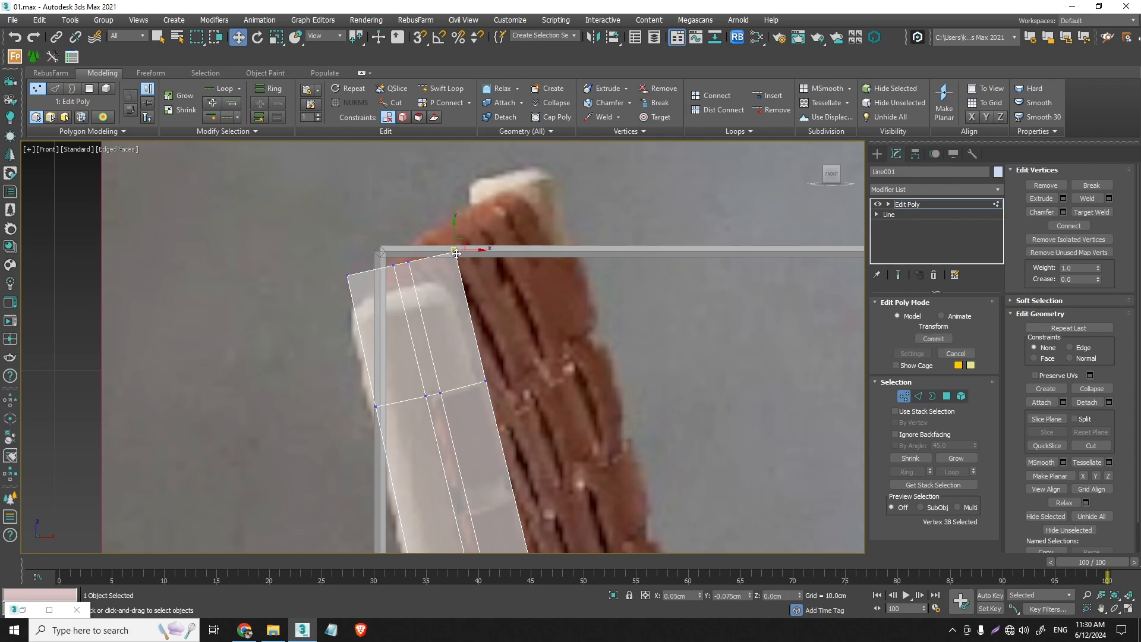
pyautogui.moveTo(456, 253); pyautogui.dragTo(455, 258)
pyautogui.scroll(-3, 462, 283)
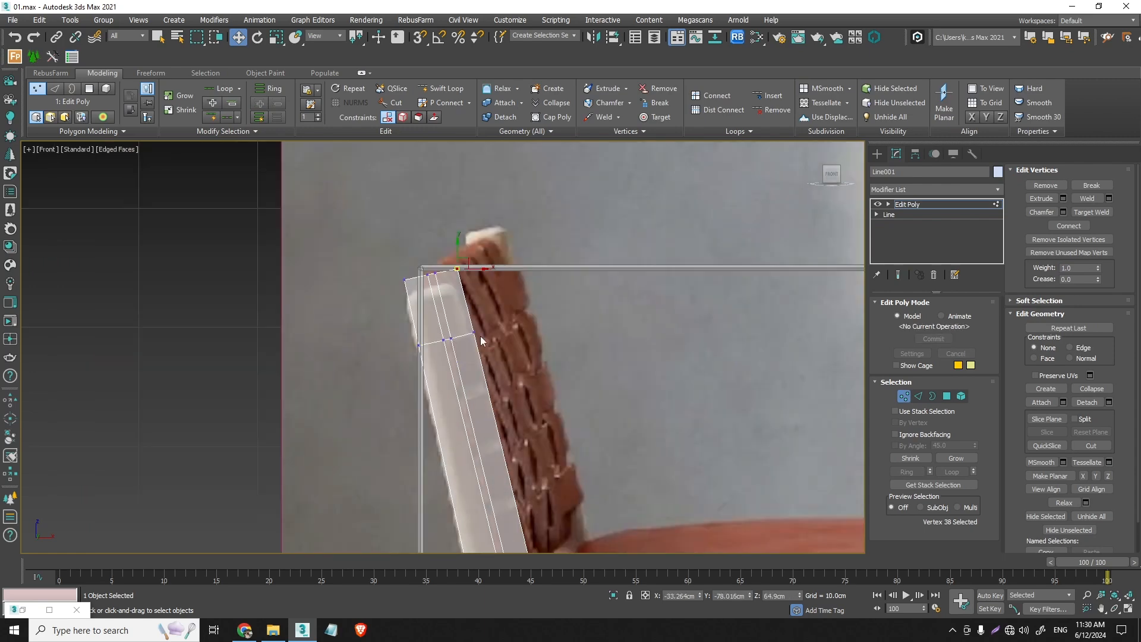
# - Fit the new strip's two lowest front vertices to the front contour of the backrest post above the seat rail
pyautogui.moveTo(516, 460); pyautogui.dragTo(412, 230, button='middle')
pyautogui.scroll(2, 427, 364)
pyautogui.moveTo(443, 411); pyautogui.dragTo(392, 225, button='middle')
pyautogui.scroll(2, 395, 227)
pyautogui.moveTo(406, 329); pyautogui.dragTo(358, 277, button='middle')
pyautogui.click(377, 235)
pyautogui.moveTo(356, 278); pyautogui.dragTo(383, 272)
# - Move the strip's third-lowest front vertex forward onto the post's contour and refine the two front vertices below it
pyautogui.click(354, 227)
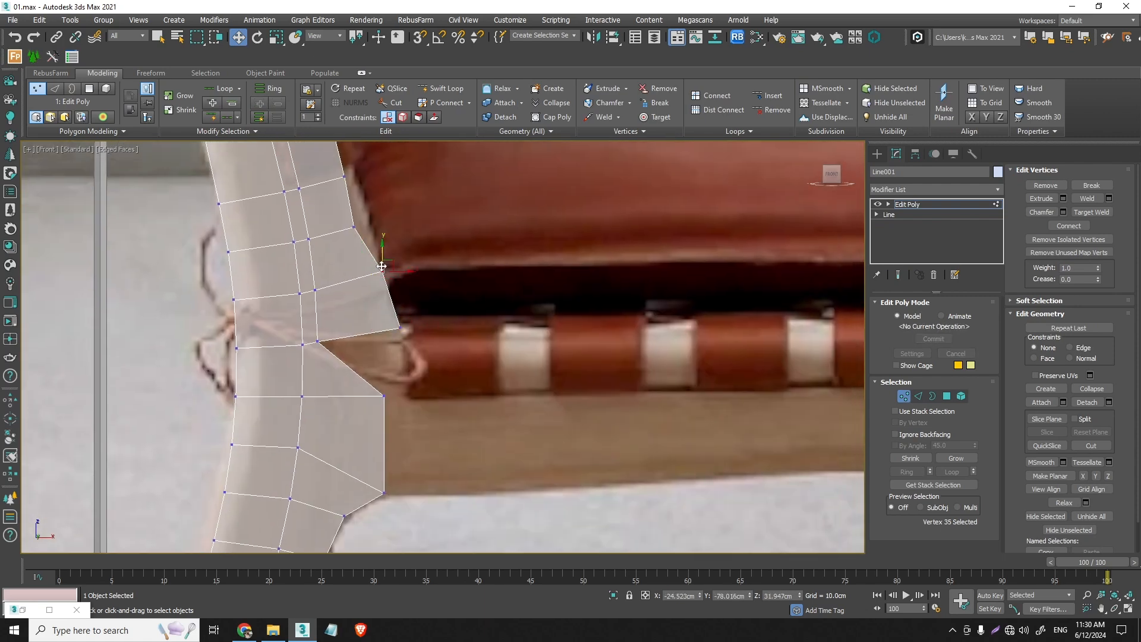
pyautogui.moveTo(354, 227); pyautogui.dragTo(354, 317, button='middle')
pyautogui.moveTo(355, 318); pyautogui.dragTo(370, 312)
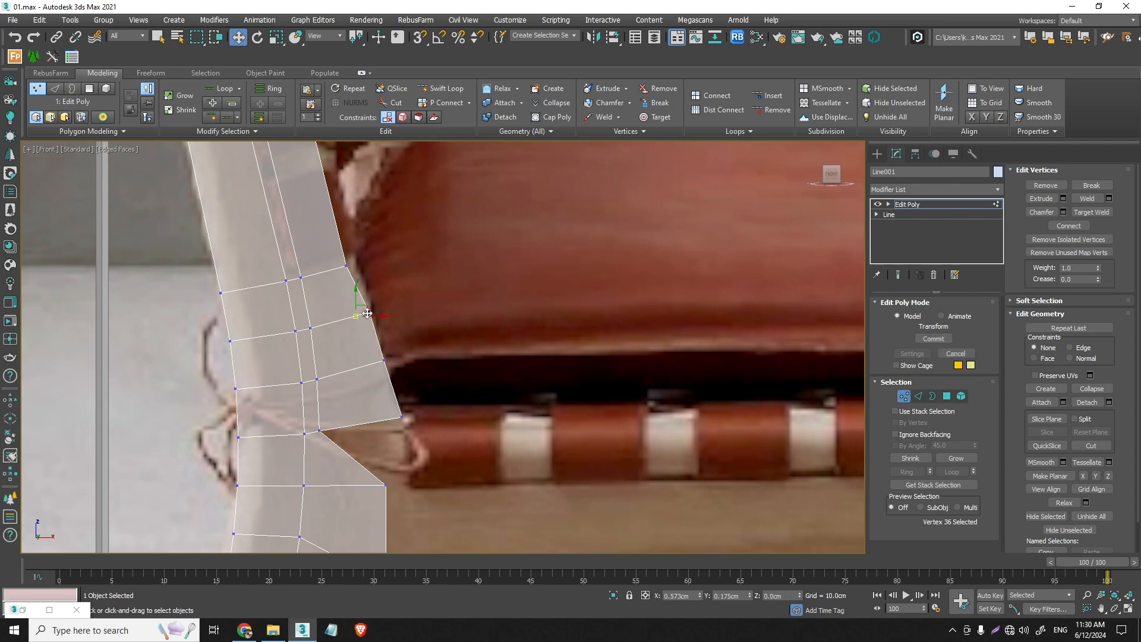
pyautogui.click(377, 361)
pyautogui.moveTo(377, 361); pyautogui.dragTo(379, 362)
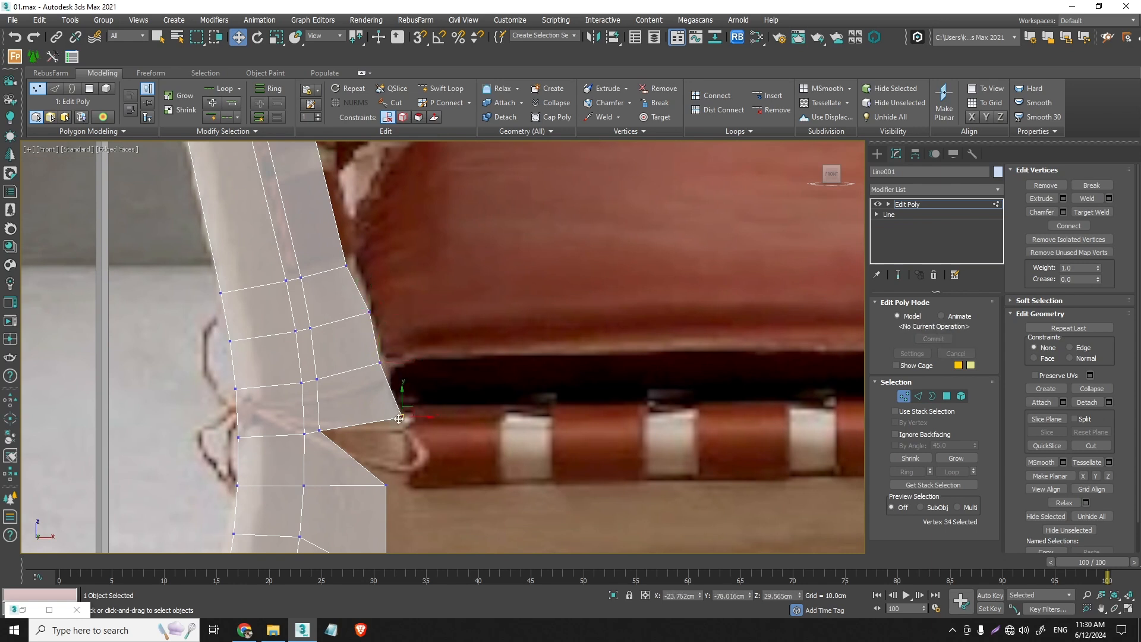
pyautogui.moveTo(399, 419); pyautogui.dragTo(396, 411)
# - Move the strip's fourth-lowest front vertex forward in line with the post's front edge and fine-tune the vertex below it
pyautogui.moveTo(366, 292); pyautogui.dragTo(382, 388, button='middle')
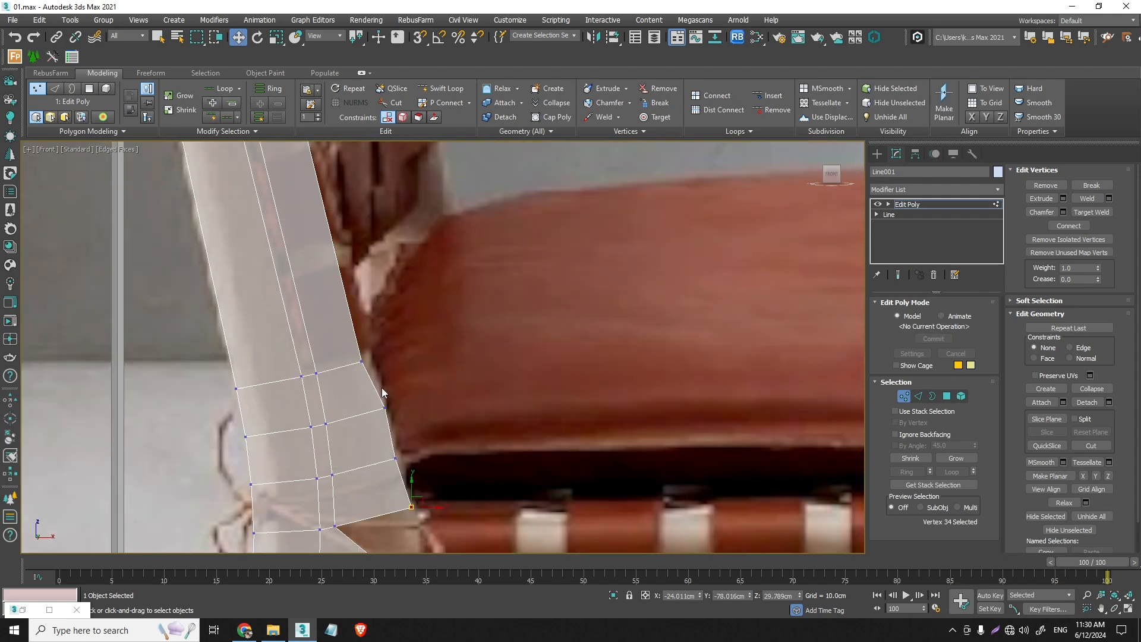
pyautogui.moveTo(355, 351); pyautogui.dragTo(363, 346)
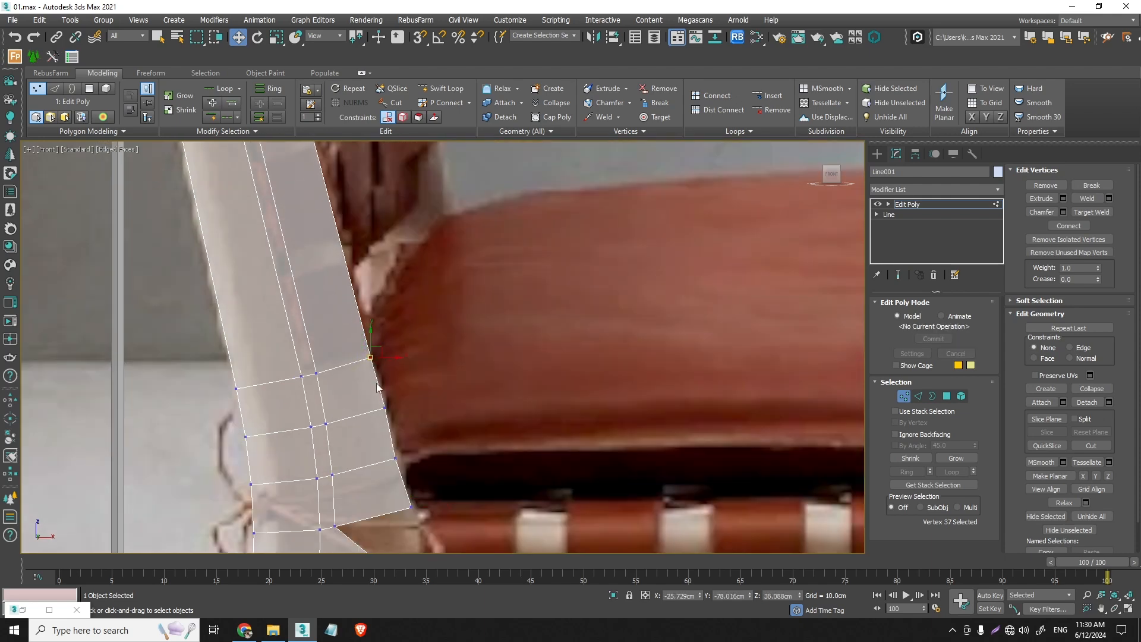
pyautogui.click(385, 408)
# - Move the middle vertex on the foot's bottom edge back toward the centre of the leg
pyautogui.scroll(-5, 385, 409)
pyautogui.moveTo(374, 365); pyautogui.dragTo(375, 254, button='middle')
pyautogui.scroll(3, 395, 361)
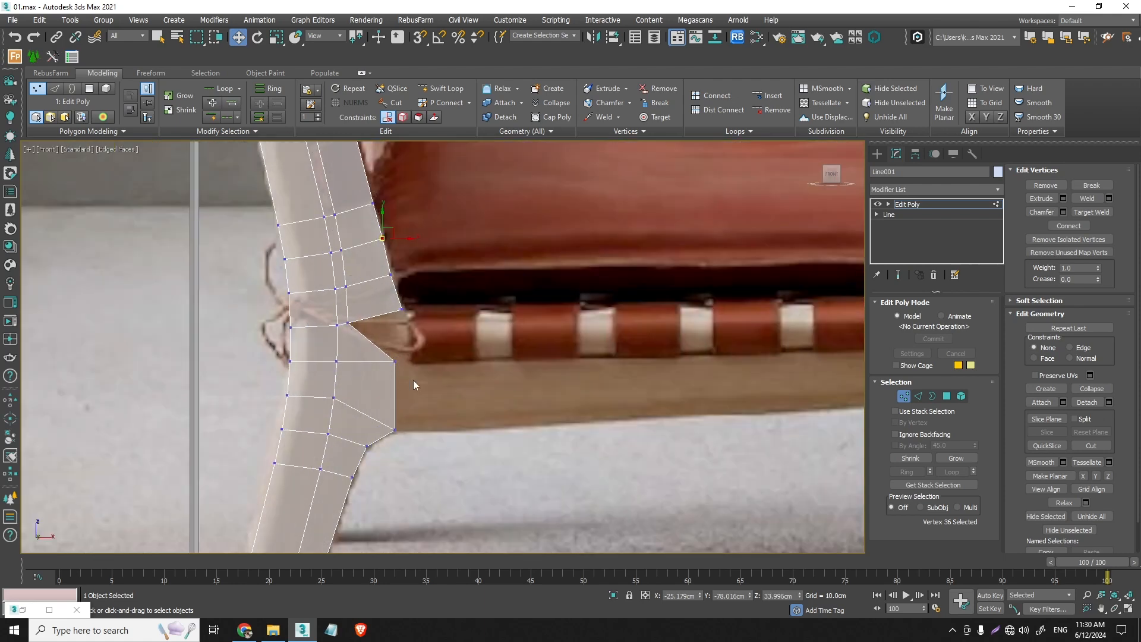
pyautogui.moveTo(414, 384); pyautogui.dragTo(387, 323, button='middle')
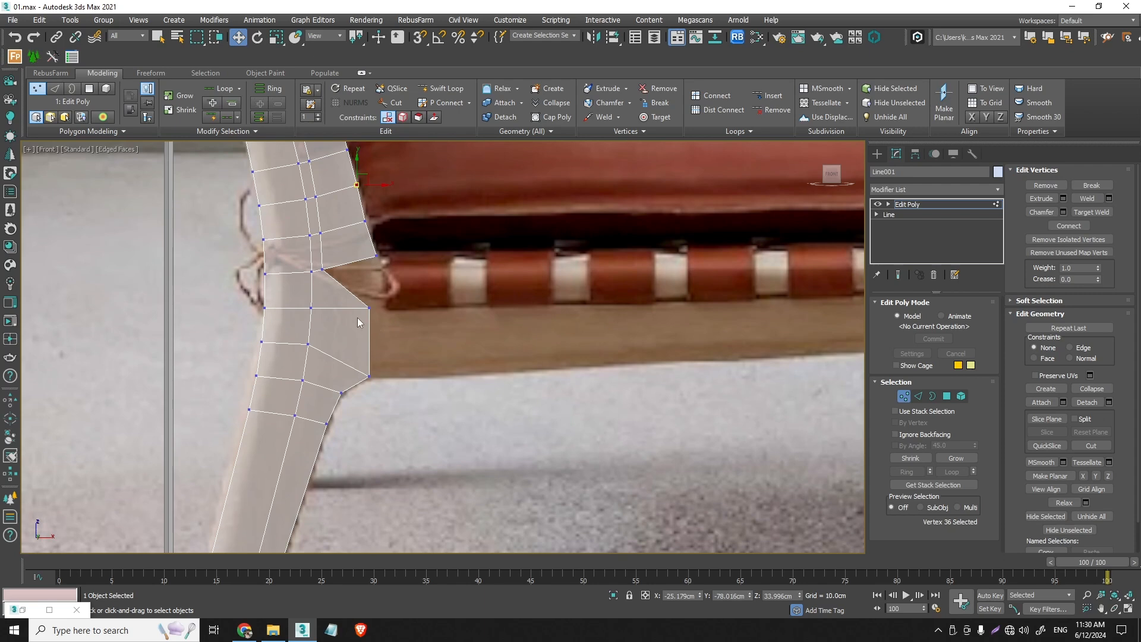
pyautogui.scroll(-5, 358, 323)
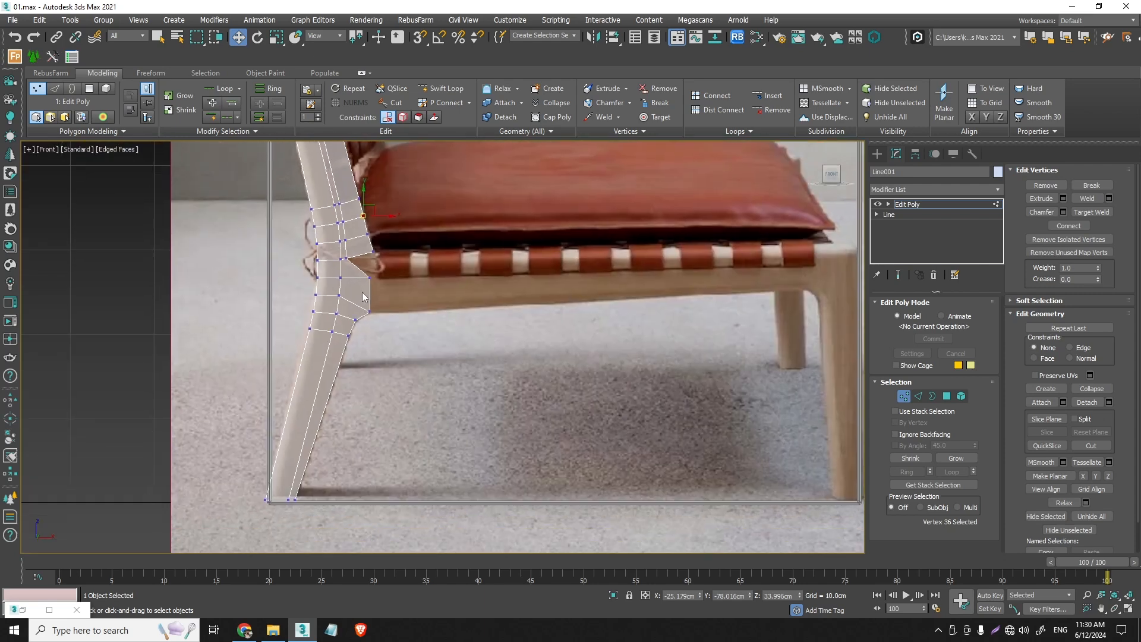
pyautogui.click(288, 498)
pyautogui.moveTo(289, 499); pyautogui.dragTo(296, 501)
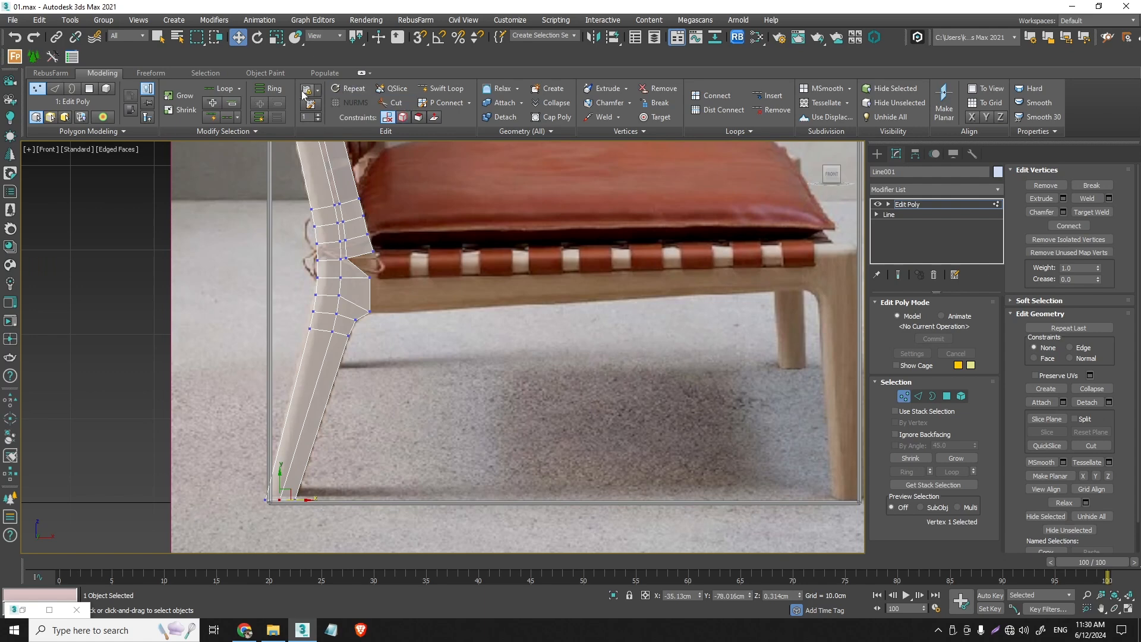
pyautogui.click(421, 89)
pyautogui.scroll(5, 361, 250)
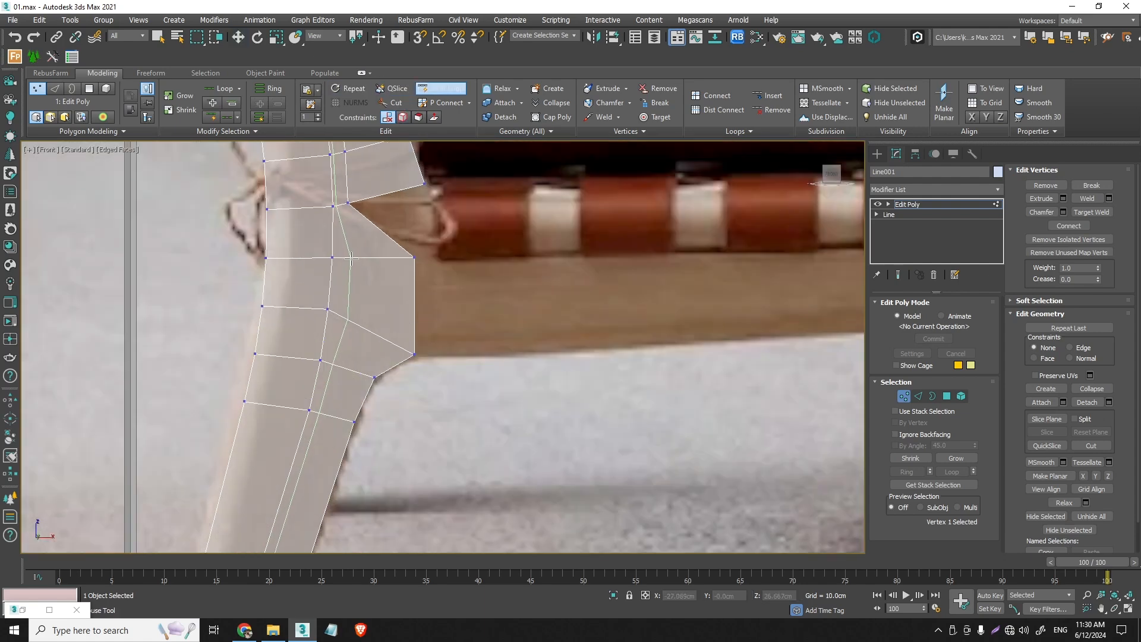
pyautogui.rightClick(360, 258)
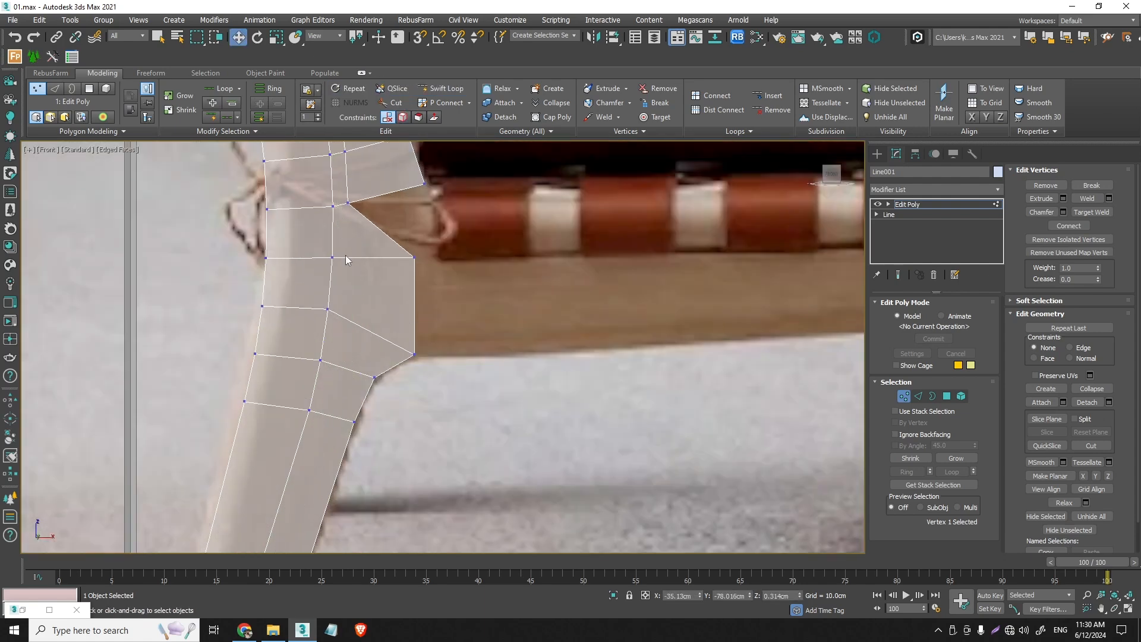
# - Cut a new edge line from the notch vertex down across the cross edges of the seat-rail joint, beside the existing middle line
pyautogui.click(394, 102)
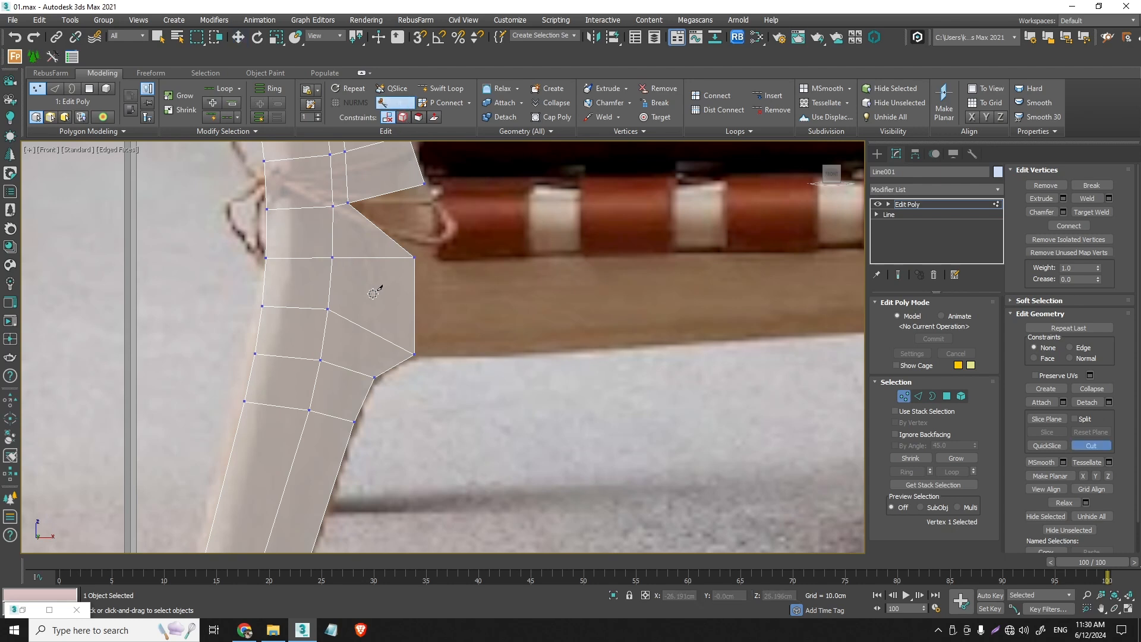
pyautogui.click(347, 203)
pyautogui.scroll(2, 351, 257)
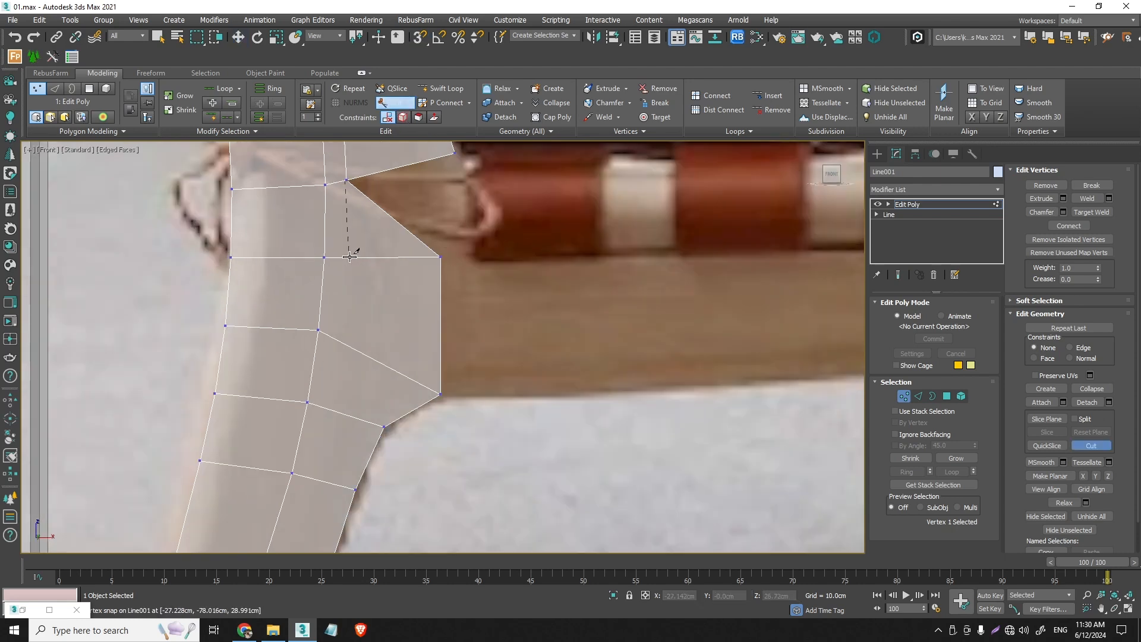
pyautogui.click(342, 341)
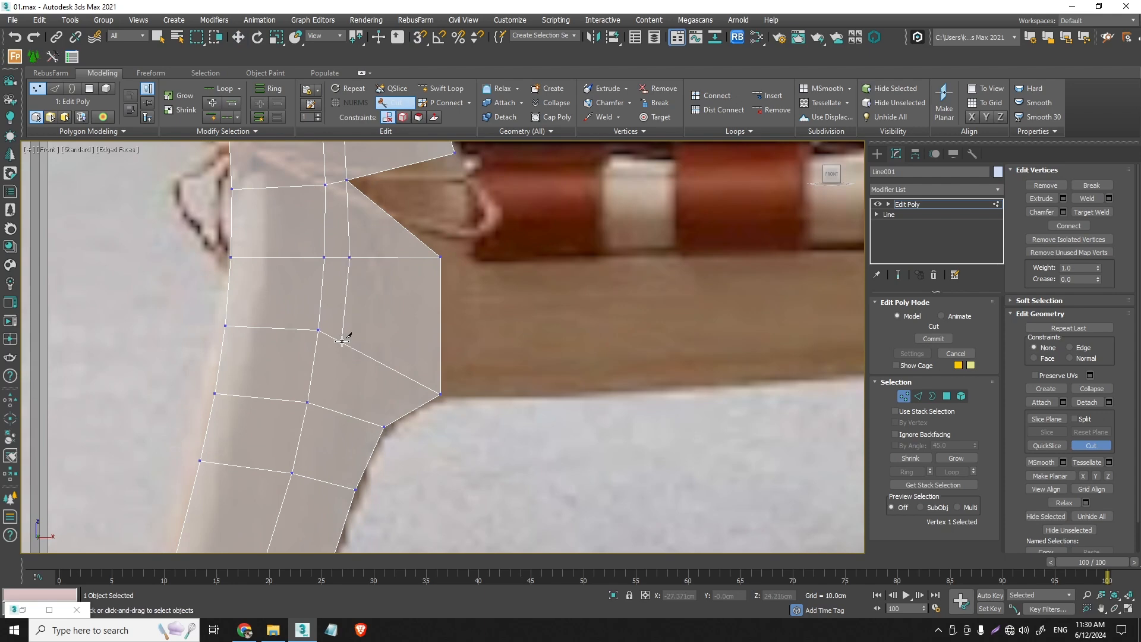
pyautogui.click(328, 409)
# - Continue the cut down the rear leg to the foot's bottom edge, between the middle and front vertices, and finish it
pyautogui.scroll(-4, 312, 479)
pyautogui.moveTo(312, 479); pyautogui.dragTo(425, 172, button='middle')
pyautogui.scroll(-2, 425, 172)
pyautogui.scroll(4, 377, 340)
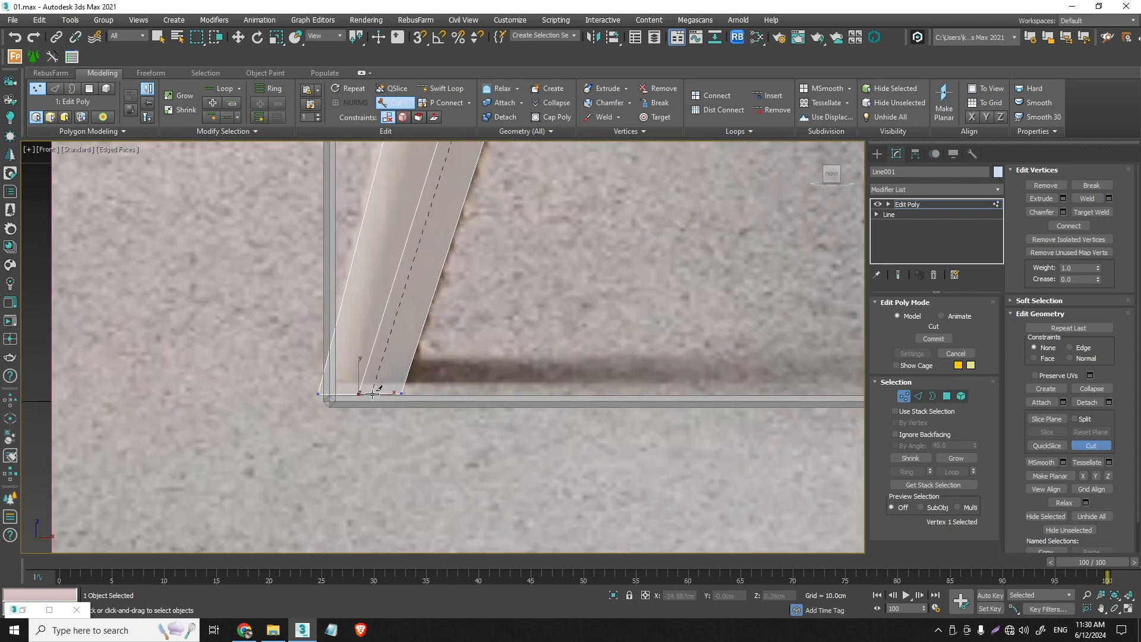
pyautogui.click(373, 394)
pyautogui.rightClick(372, 394)
pyautogui.scroll(-5, 437, 241)
pyautogui.moveTo(437, 241); pyautogui.dragTo(395, 458, button='middle')
pyautogui.rightClick(438, 300)
# - Cut an edge from the new line's vertex at the rail's upper edge to the middle of the sloping border edge at the notch
pyautogui.scroll(2, 437, 301)
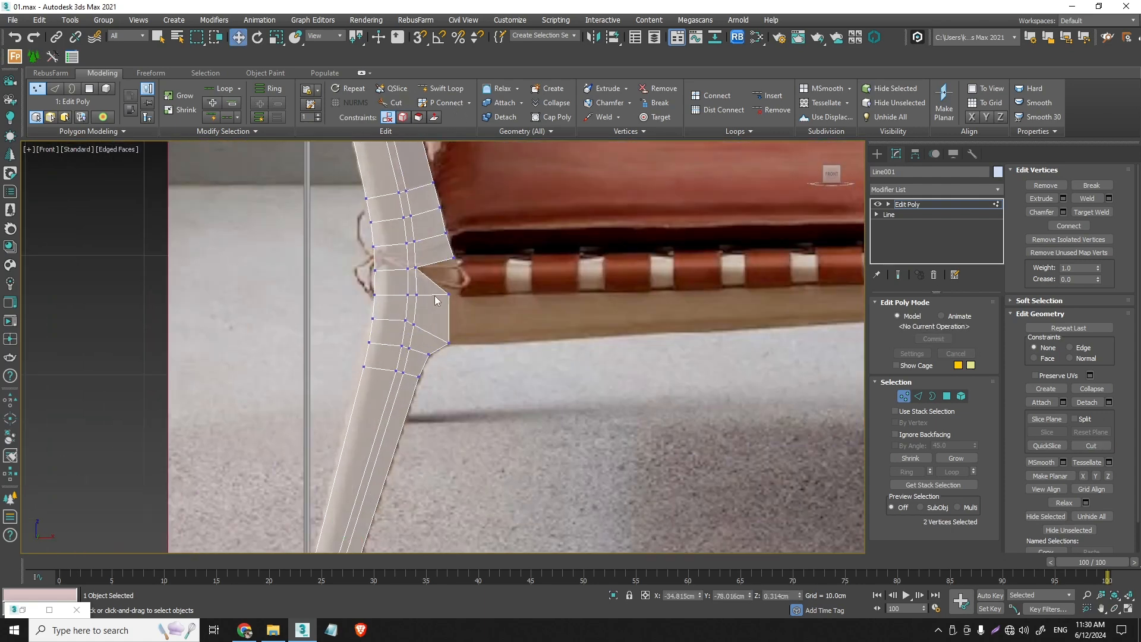
pyautogui.scroll(3, 437, 301)
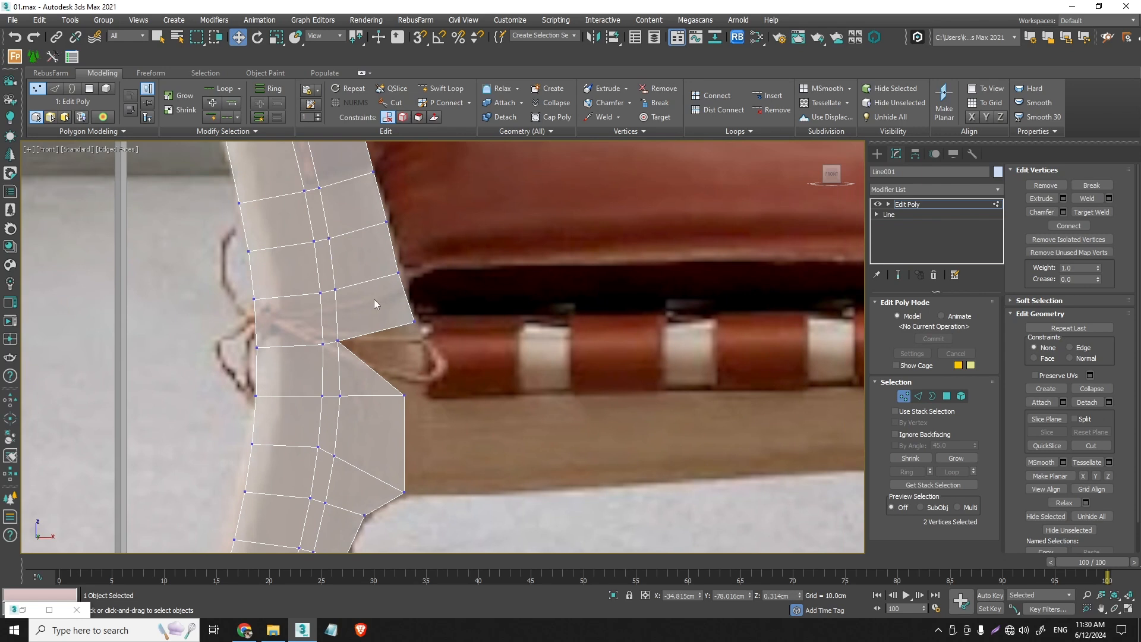
pyautogui.click(392, 103)
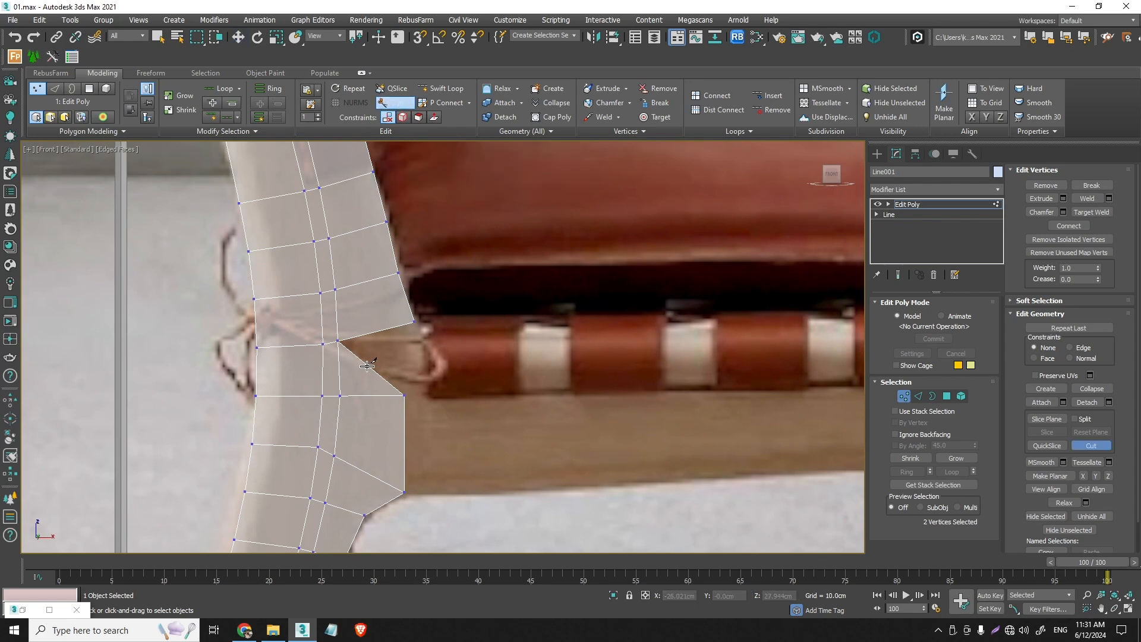
pyautogui.press('s')
pyautogui.click(340, 396)
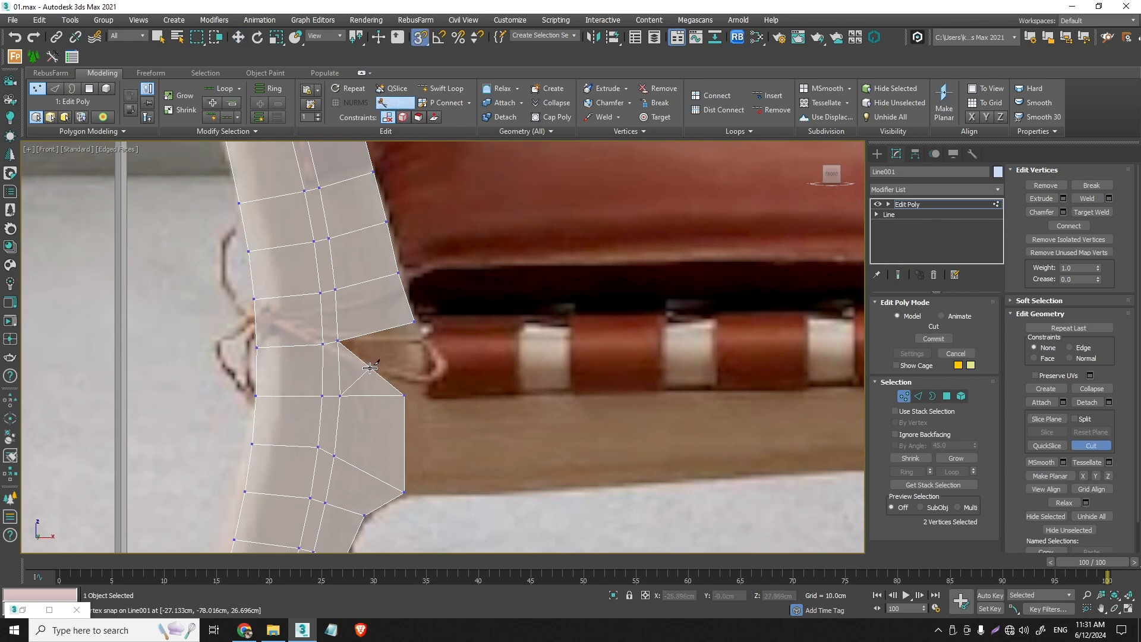
pyautogui.press('w')
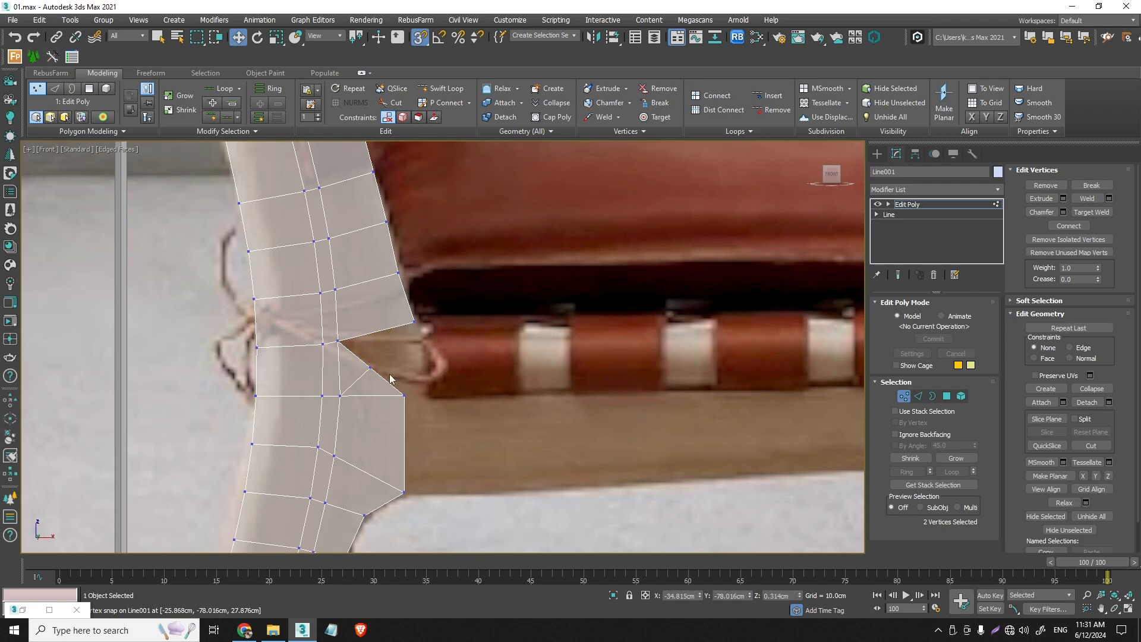
# - Target-weld the sloping edge's new vertex to the post strip's lowest front vertex to close the notch, and switch to edge selection
pyautogui.click(654, 118)
pyautogui.click(369, 368)
pyautogui.click(414, 321)
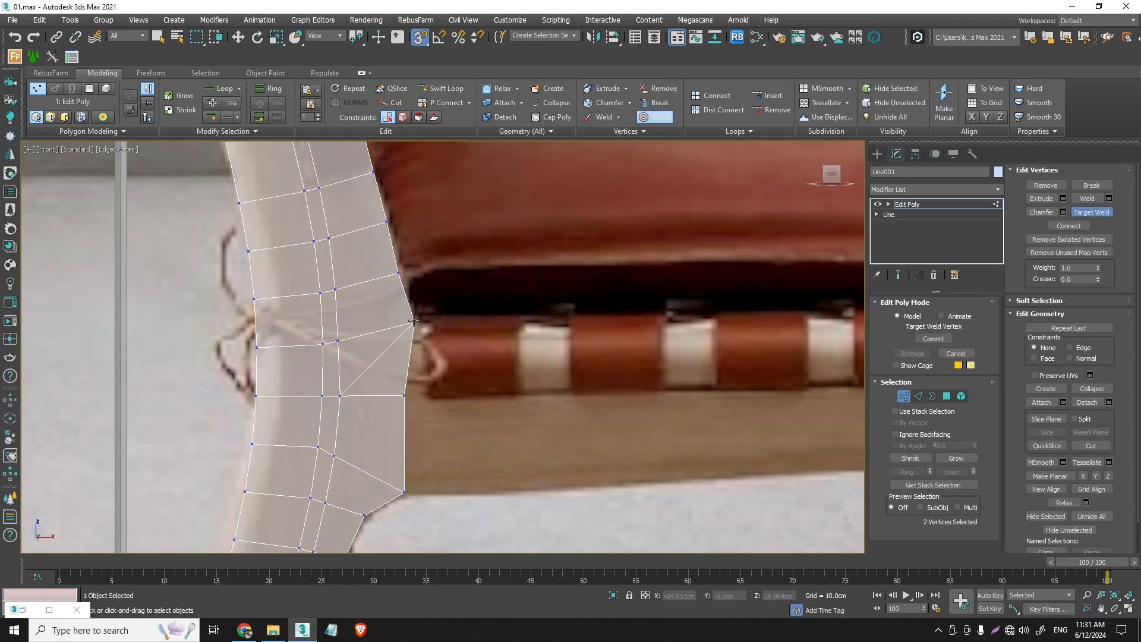
pyautogui.rightClick(423, 341)
pyautogui.click(382, 354)
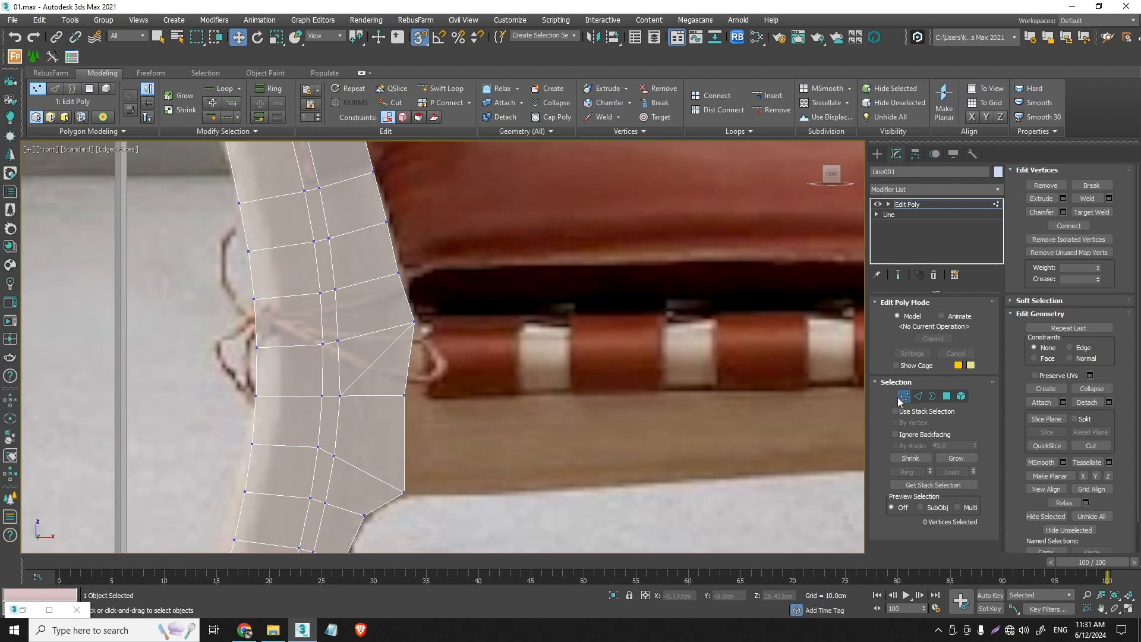
pyautogui.rightClick(622, 400)
pyautogui.click(918, 396)
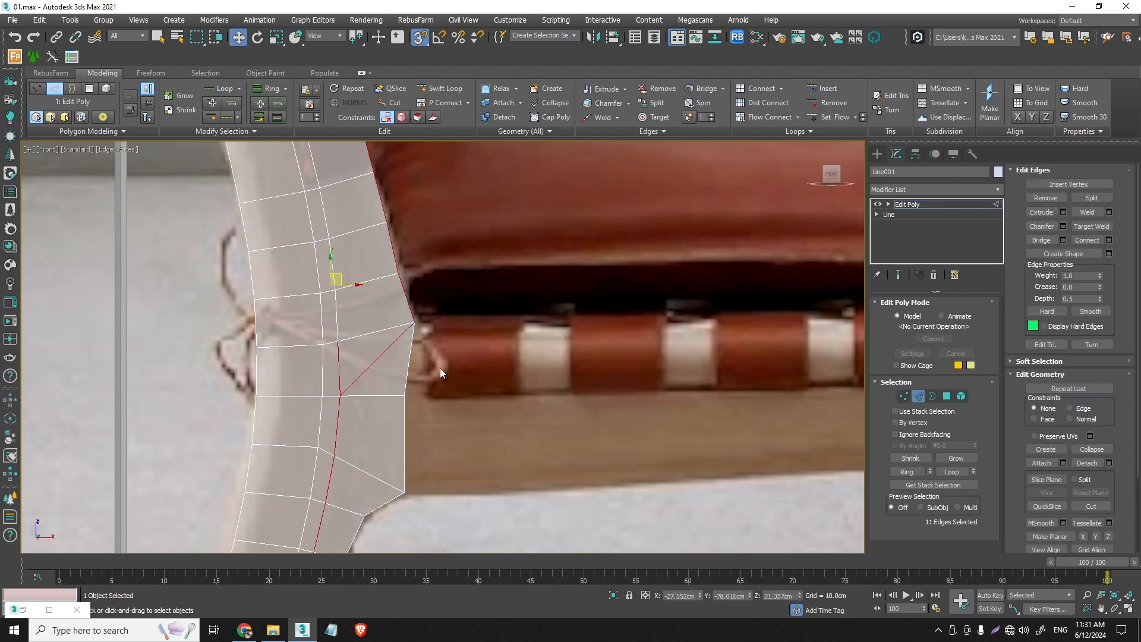
# - Remove the diagonal edge crossing the seat-rail joint below the notch vertex
pyautogui.click(381, 359)
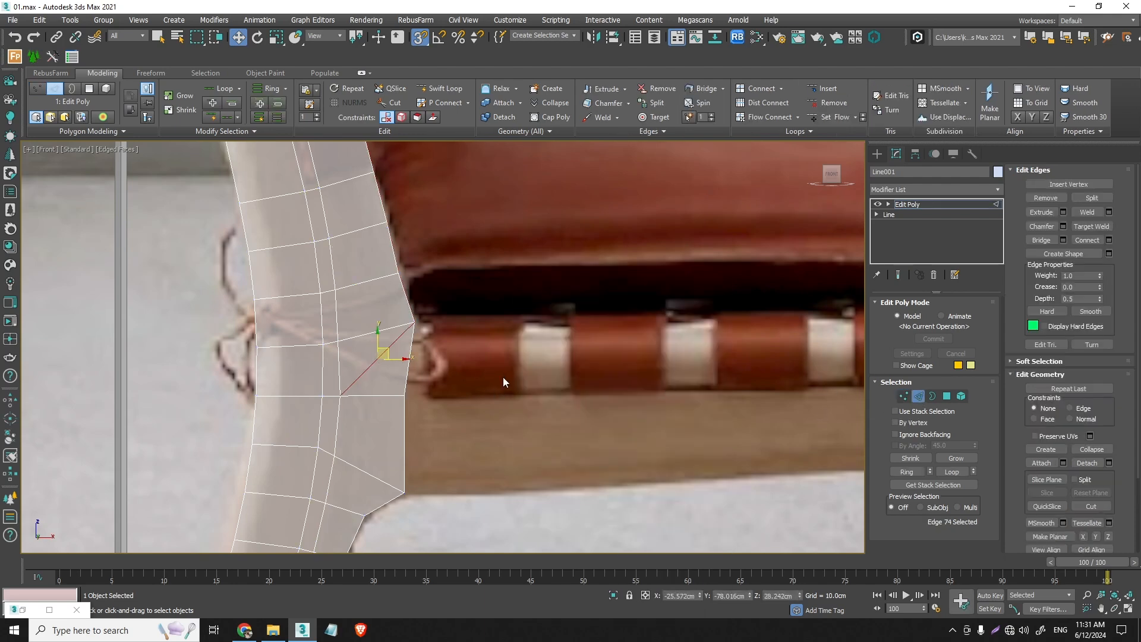
pyautogui.press('BackSpace')
pyautogui.scroll(-4, 488, 376)
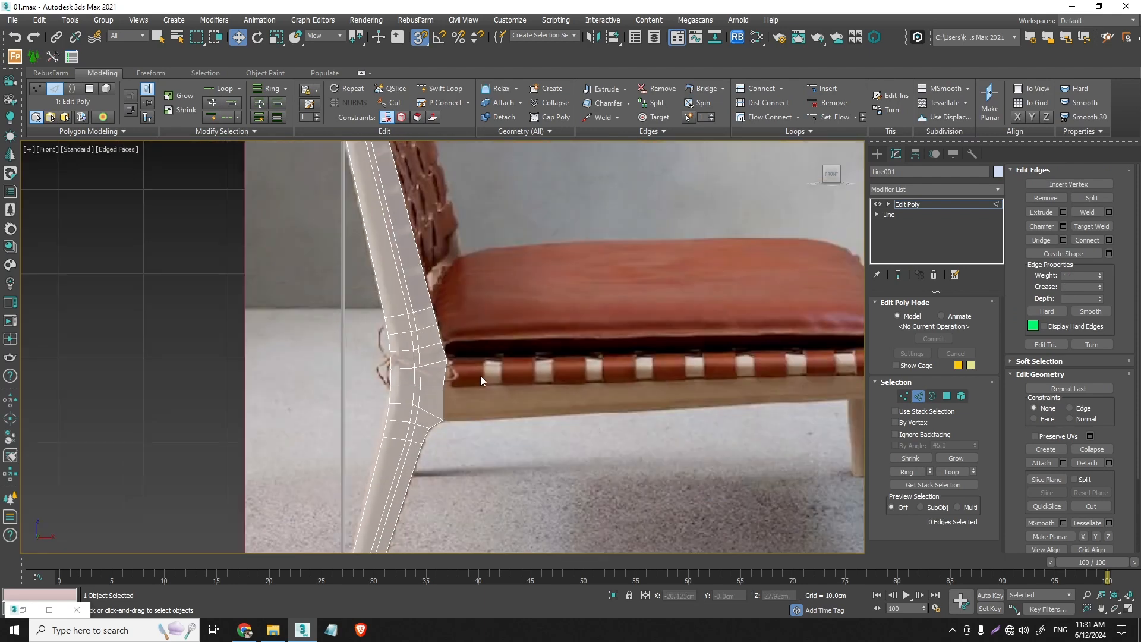
pyautogui.scroll(-4, 480, 376)
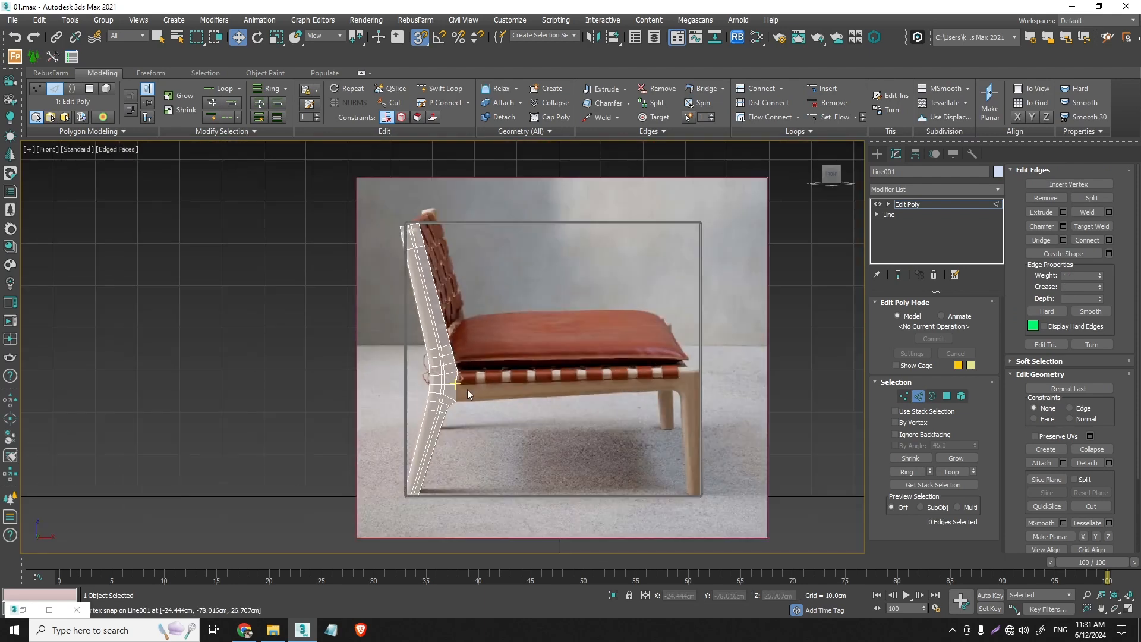
# - Turn snapping off and move the joint's middle front border vertex slightly forward, then select the horizontal vertex row running through it
pyautogui.click(903, 396)
pyautogui.scroll(6, 478, 395)
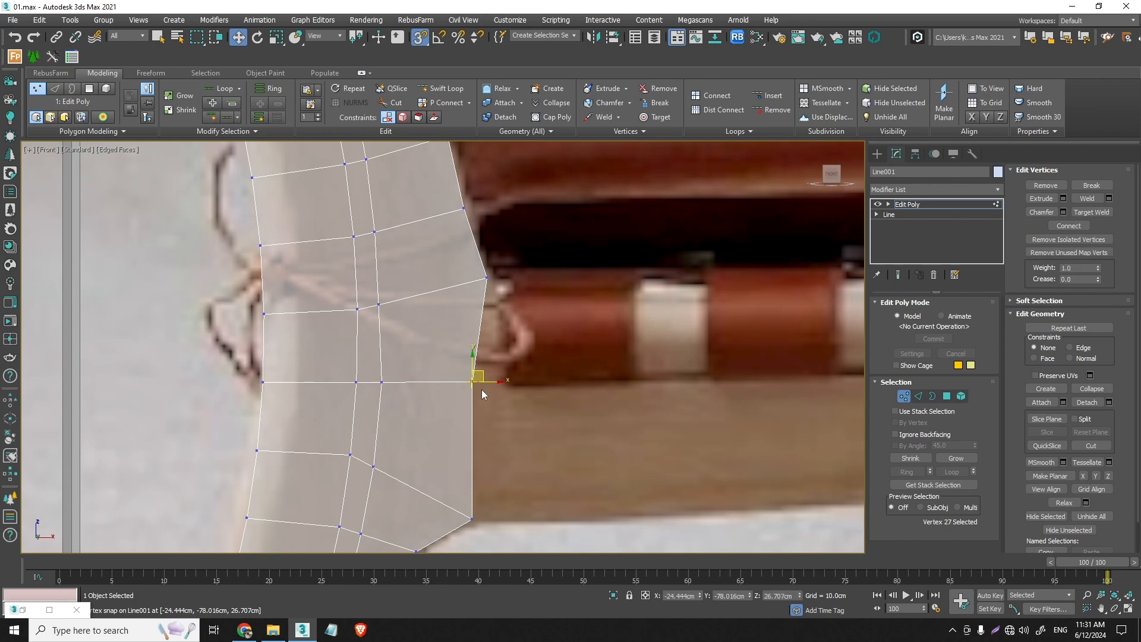
pyautogui.press('s')
pyautogui.click(472, 382)
pyautogui.moveTo(491, 382); pyautogui.dragTo(502, 383)
pyautogui.moveTo(531, 422); pyautogui.dragTo(223, 348)
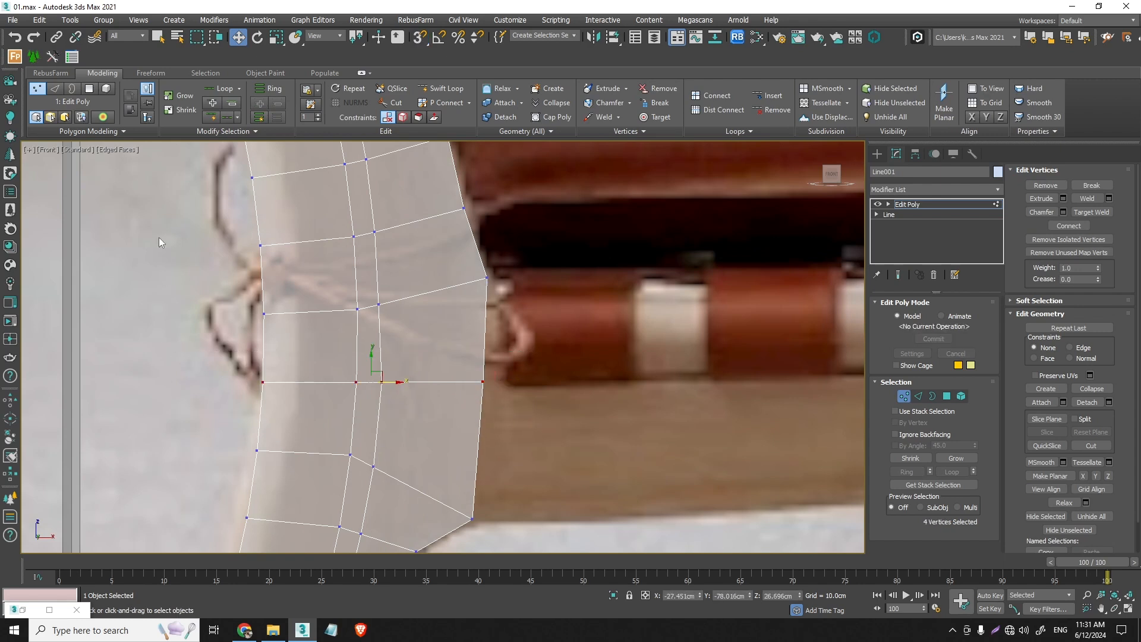
pyautogui.click(276, 38)
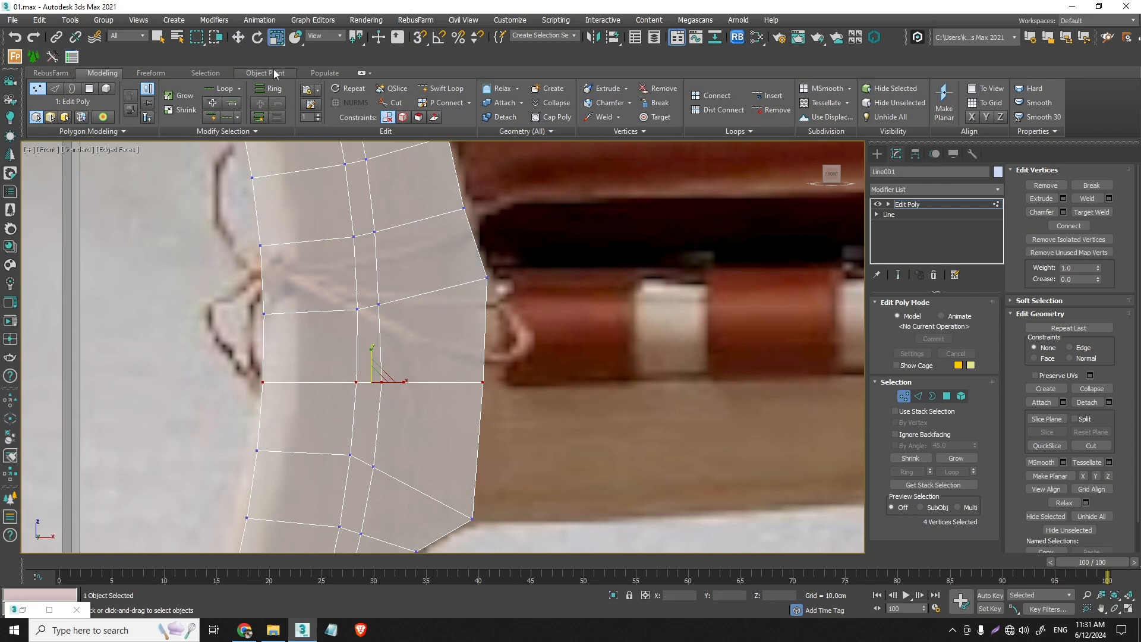
pyautogui.click(238, 37)
pyautogui.scroll(-4, 471, 301)
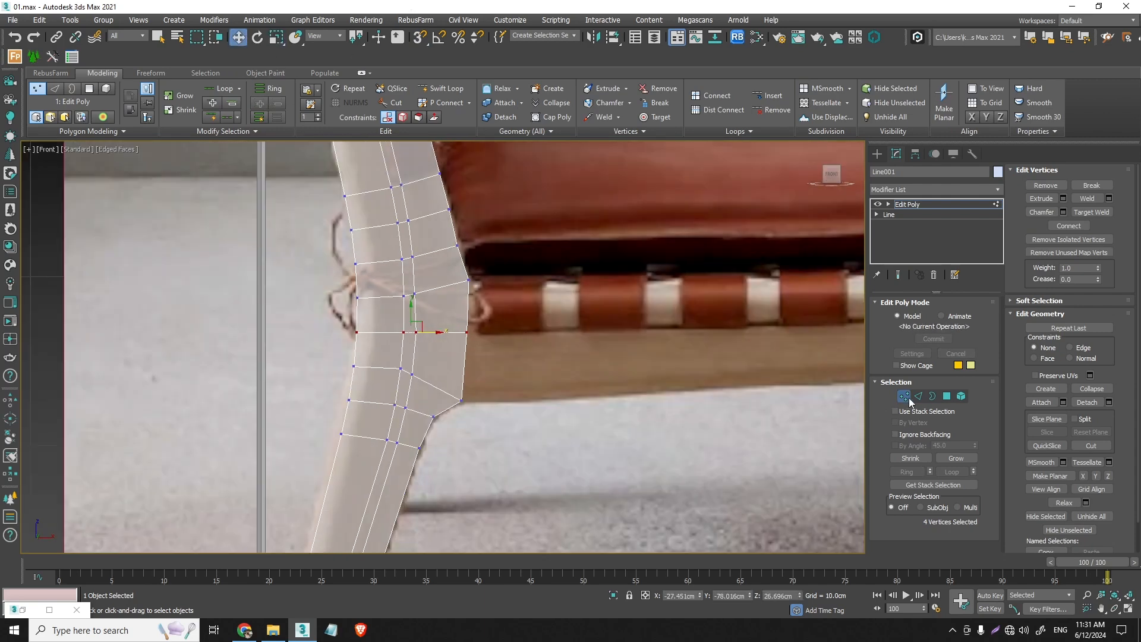
# - Extend the joint's two front border edges forward into a short first segment of the seat rail
pyautogui.click(918, 396)
pyautogui.click(469, 302)
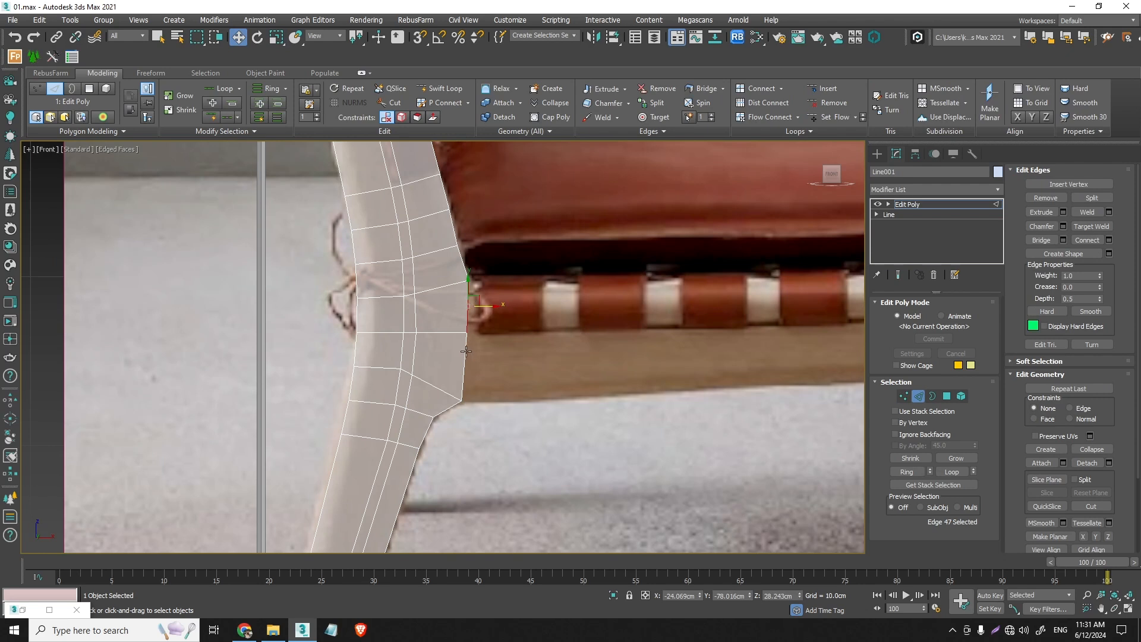
pyautogui.moveTo(493, 363); pyautogui.dragTo(458, 355, button='middle')
pyautogui.keyDown('shift'); pyautogui.moveTo(436, 327); pyautogui.dragTo(490, 331); pyautogui.keyUp('shift')
pyautogui.scroll(5, 413, 411)
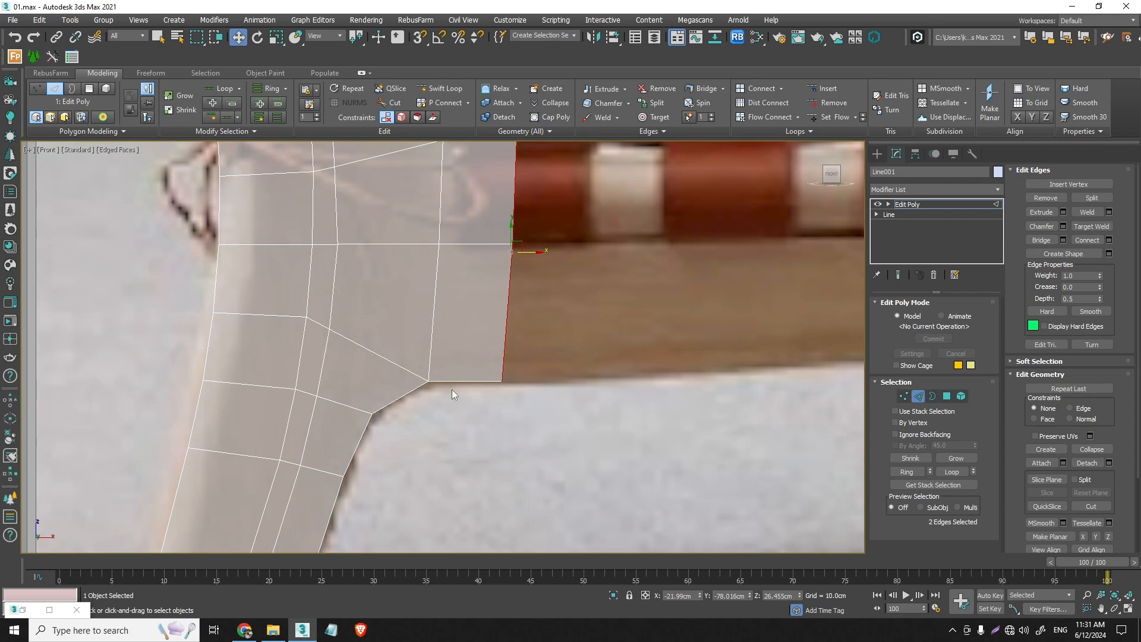
# - Extend the rail's two end edges forward along the reference in one long segment, ending just before the front leg joint
pyautogui.scroll(-4, 494, 363)
pyautogui.moveTo(496, 347); pyautogui.dragTo(294, 327, button='middle')
pyautogui.scroll(-2, 410, 348)
pyautogui.keyDown('shift'); pyautogui.moveTo(318, 320); pyautogui.dragTo(772, 357); pyautogui.keyUp('shift')
pyautogui.moveTo(772, 357); pyautogui.dragTo(466, 365, button='middle')
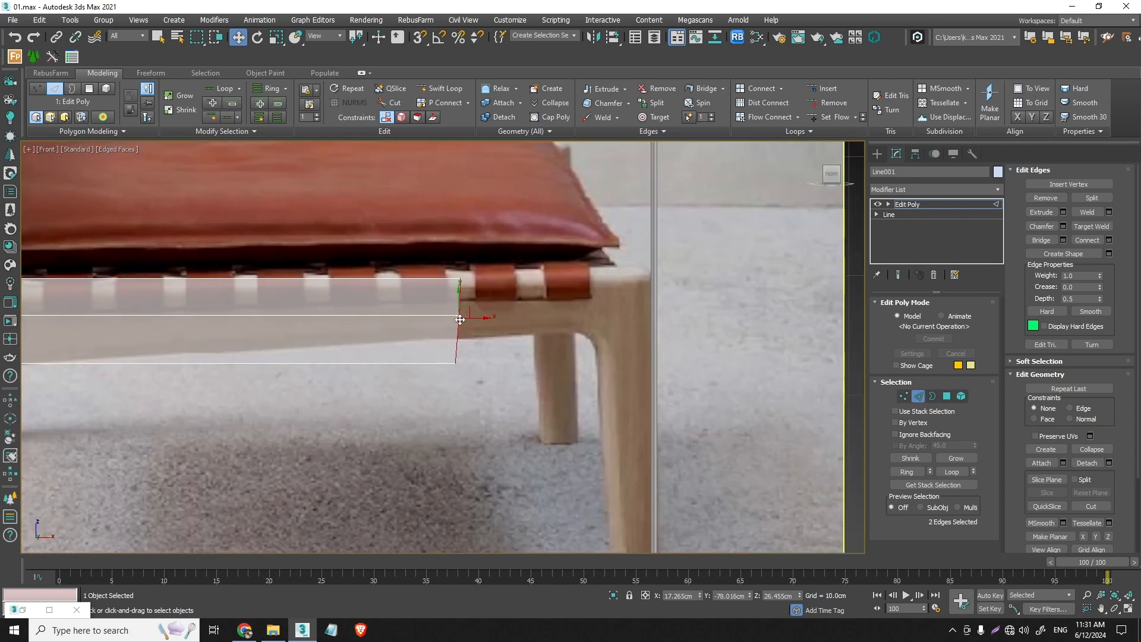
pyautogui.moveTo(460, 320); pyautogui.dragTo(564, 320)
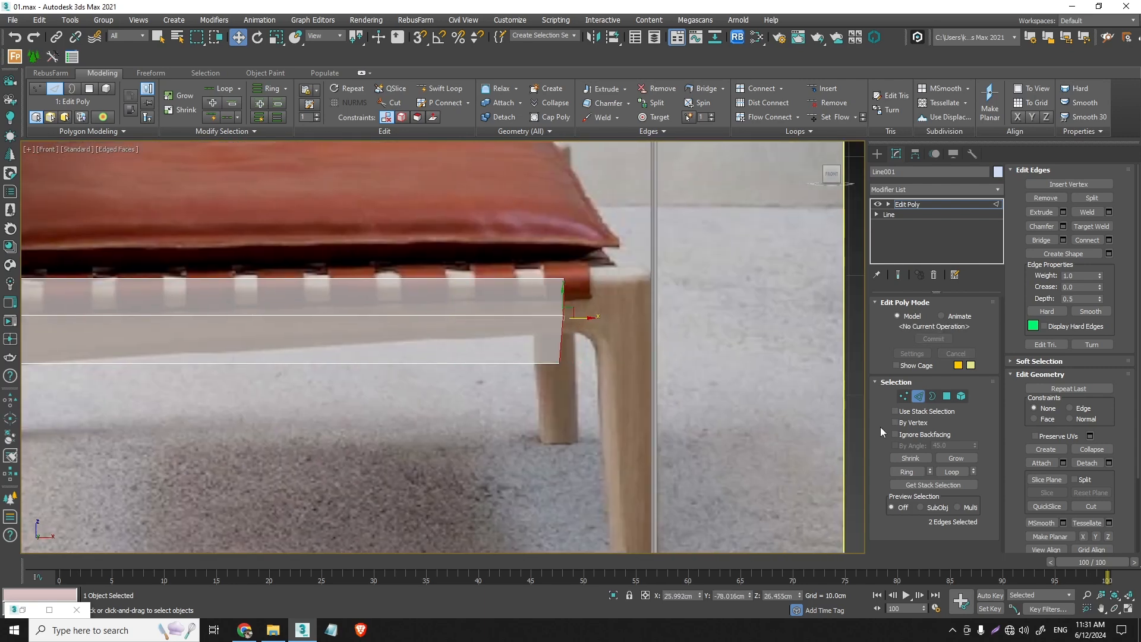
# - Raise the middle and lower vertices at the rail's front end so the underside follows the sloping reference rail
pyautogui.click(903, 396)
pyautogui.scroll(2, 569, 364)
pyautogui.moveTo(582, 394); pyautogui.dragTo(563, 284)
pyautogui.click(554, 337)
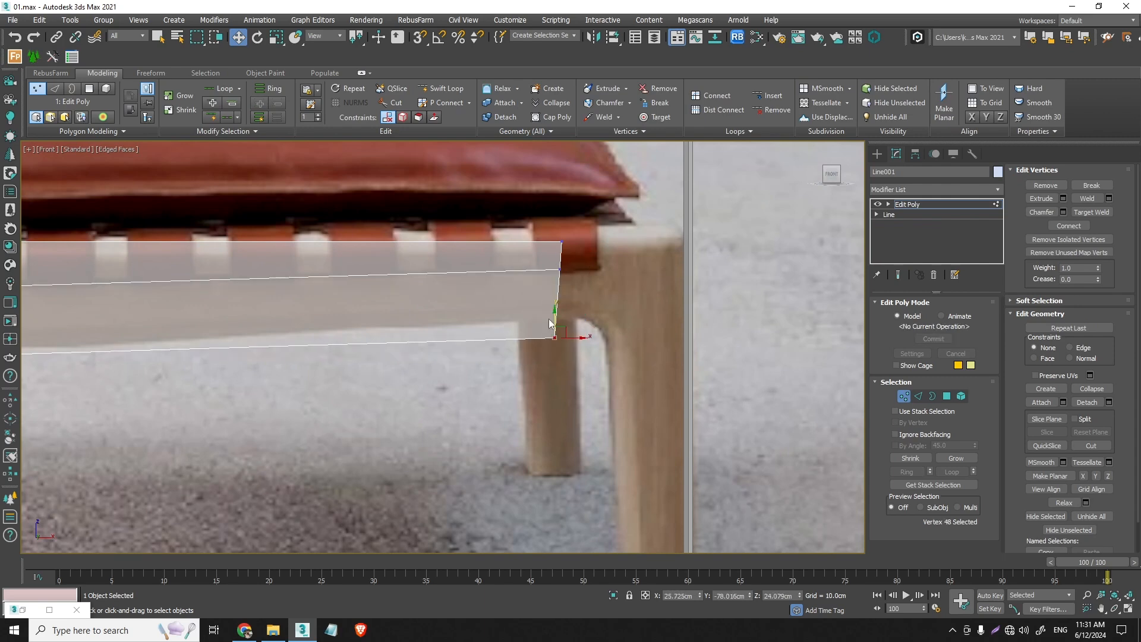
pyautogui.moveTo(554, 324)
pyautogui.mouseDown()
pyautogui.moveTo(558, 306)
pyautogui.moveTo(558, 316)
pyautogui.mouseUp()
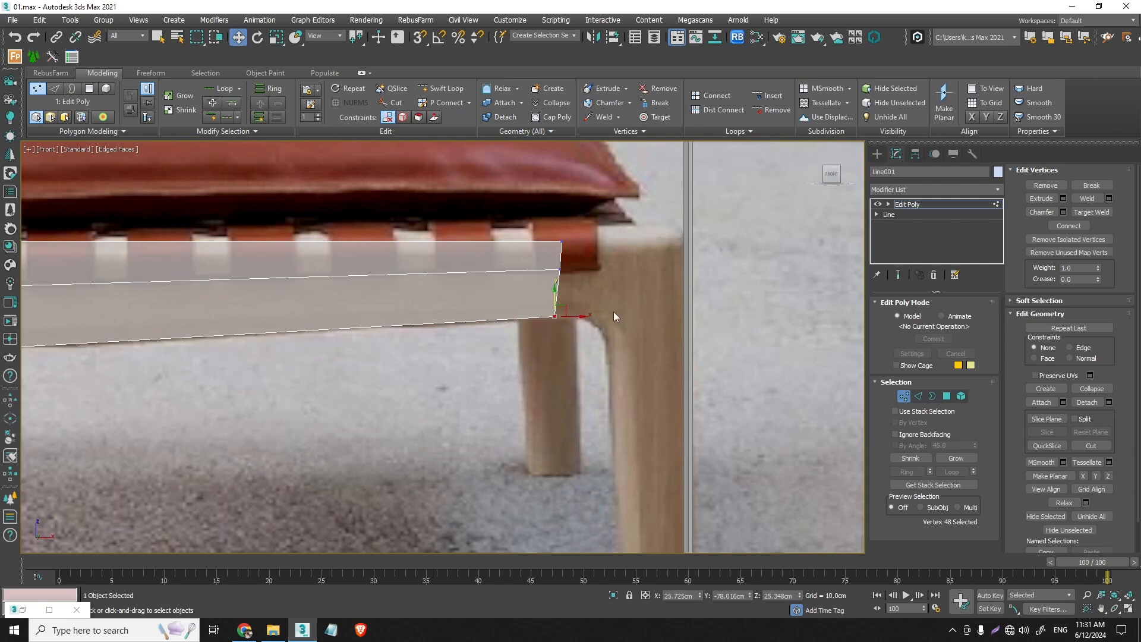
pyautogui.scroll(-3, 614, 306)
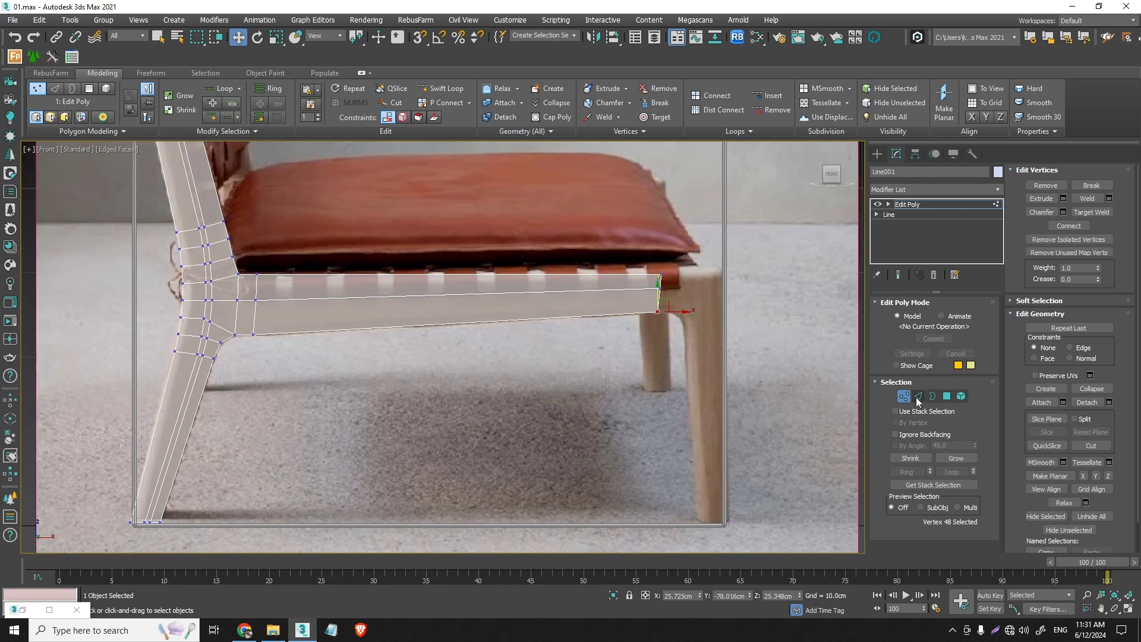
# - Chamfer the rail's lengthwise middle edge loop by 0.242 cm with 0 segments, and clear the edge selection
pyautogui.click(919, 396)
pyautogui.doubleClick(272, 299)
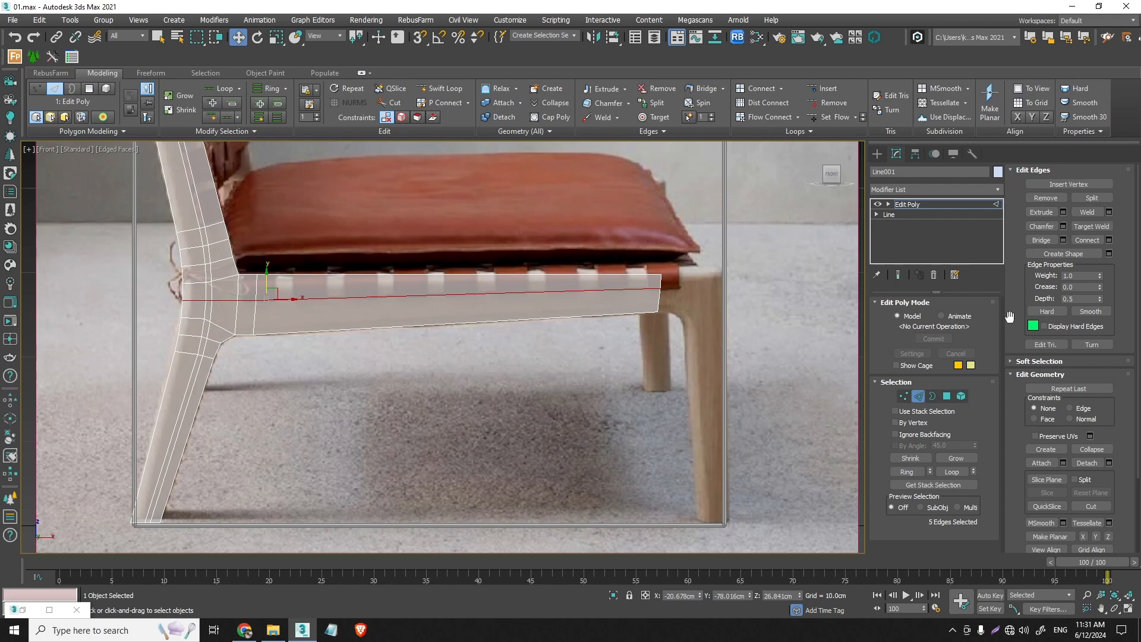
pyautogui.click(1063, 226)
pyautogui.scroll(2, 252, 303)
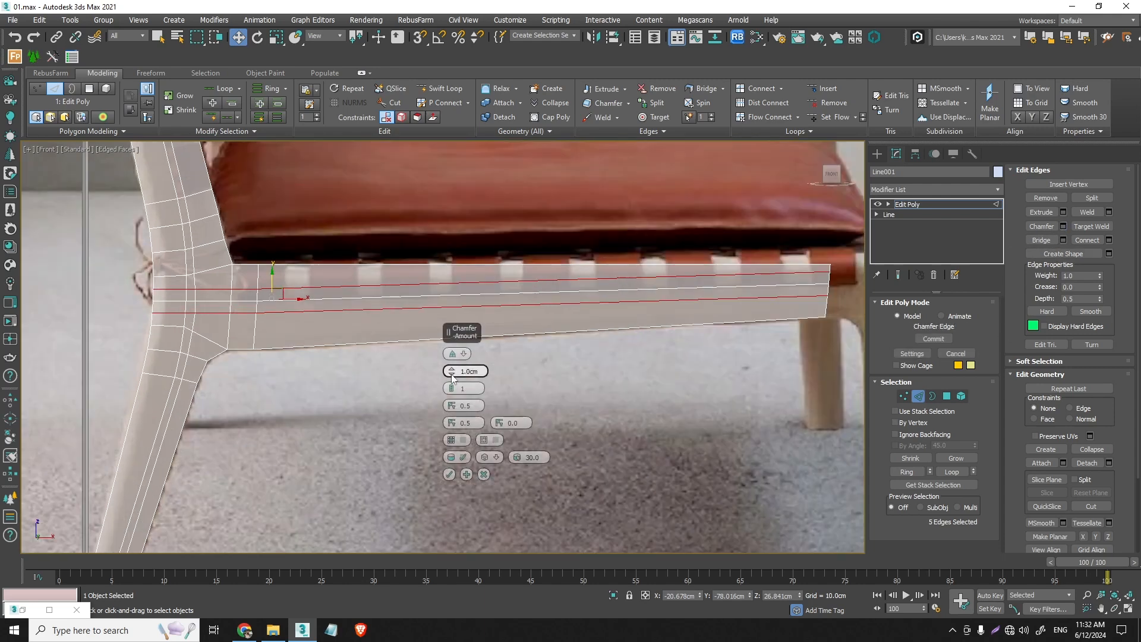
pyautogui.click(453, 391)
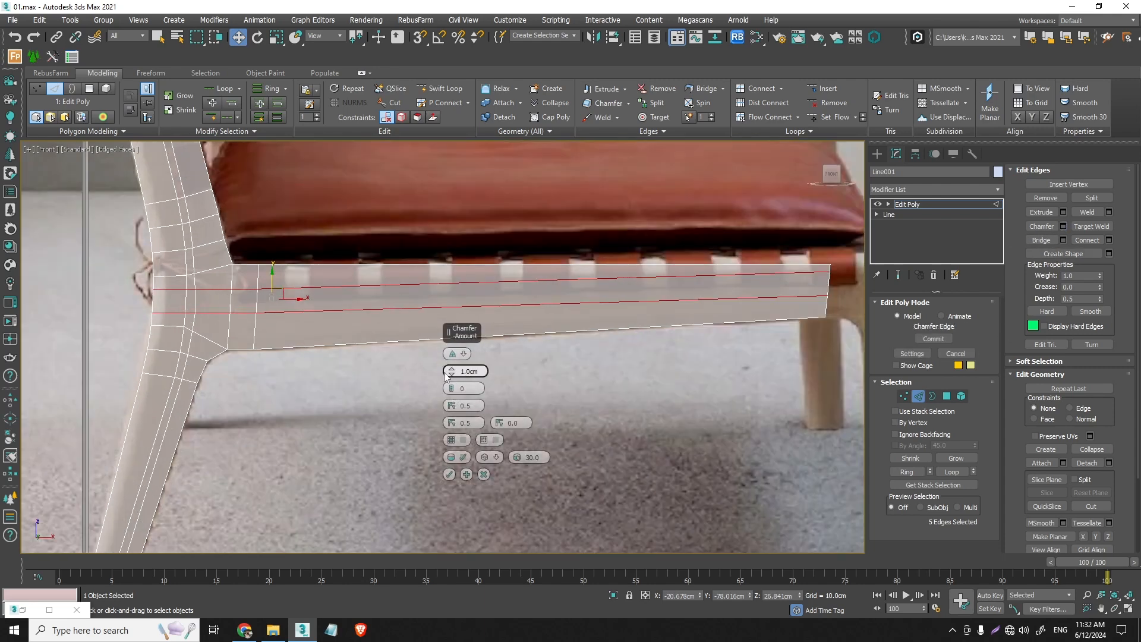
pyautogui.moveTo(453, 373); pyautogui.dragTo(472, 385)
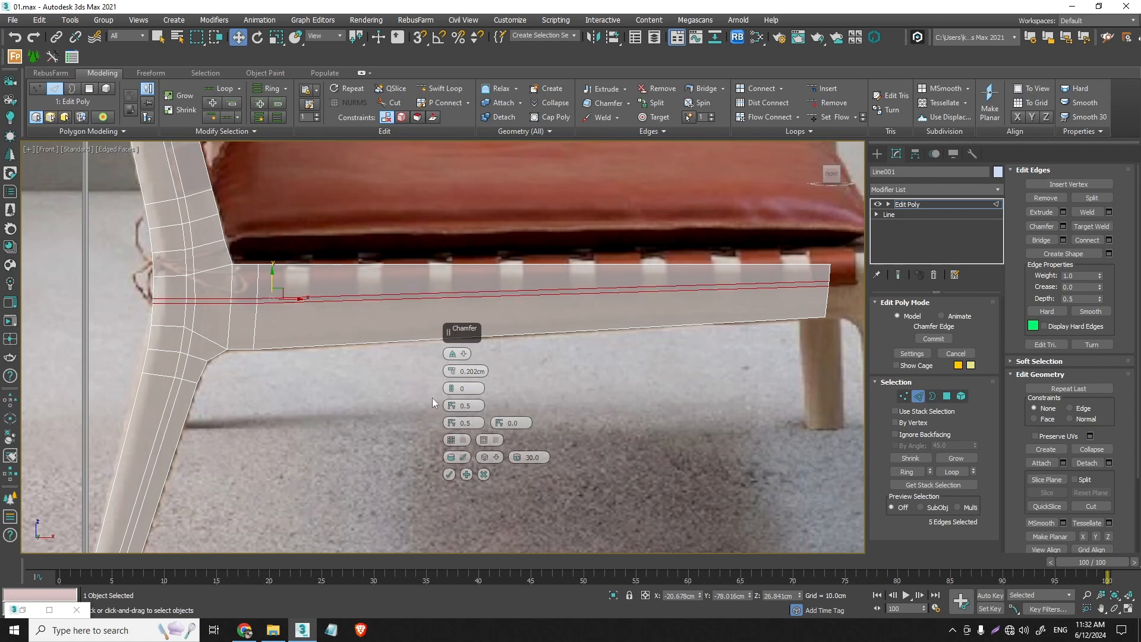
pyautogui.click(450, 473)
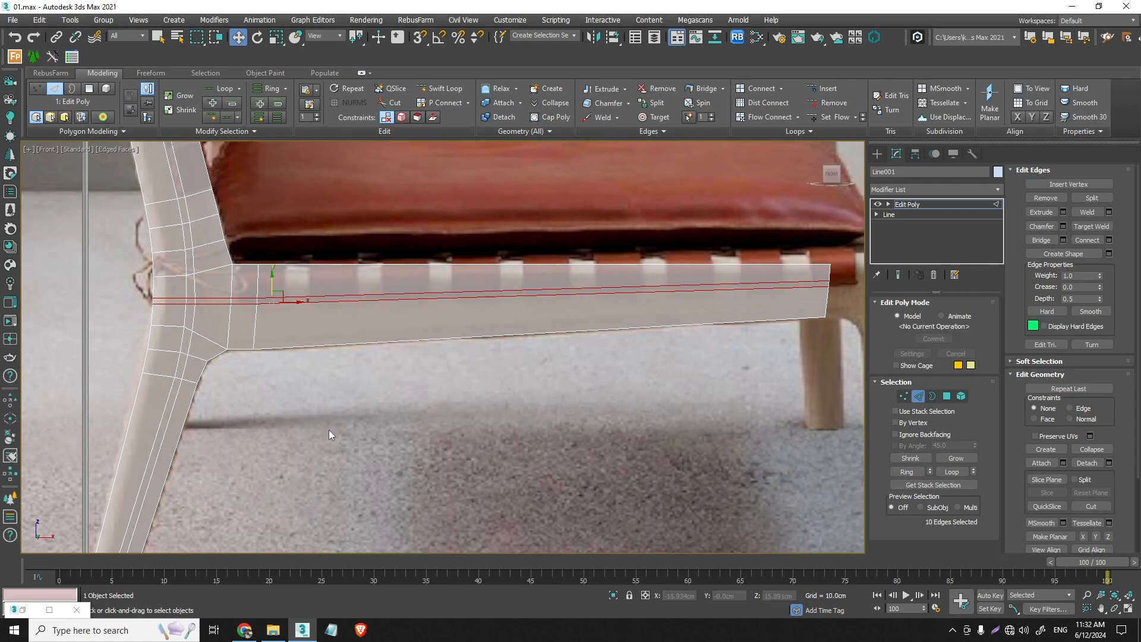
pyautogui.click(341, 420)
pyautogui.scroll(-4, 365, 393)
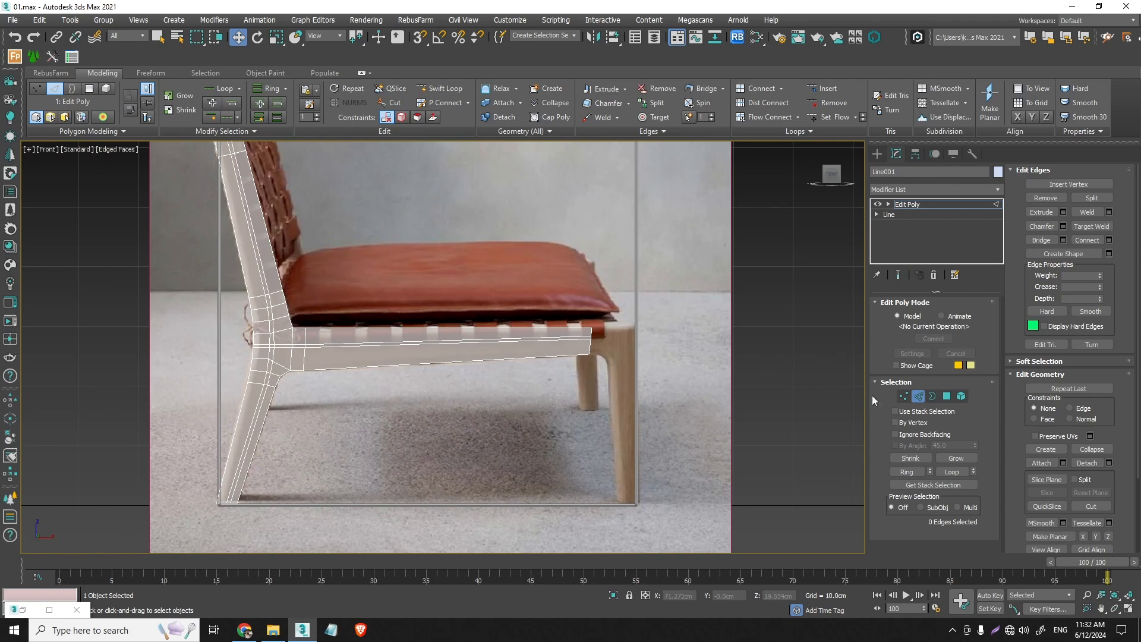
# - Select the rear leg and rail joint polygons and copy them over to the front leg as a separate object
pyautogui.click(946, 396)
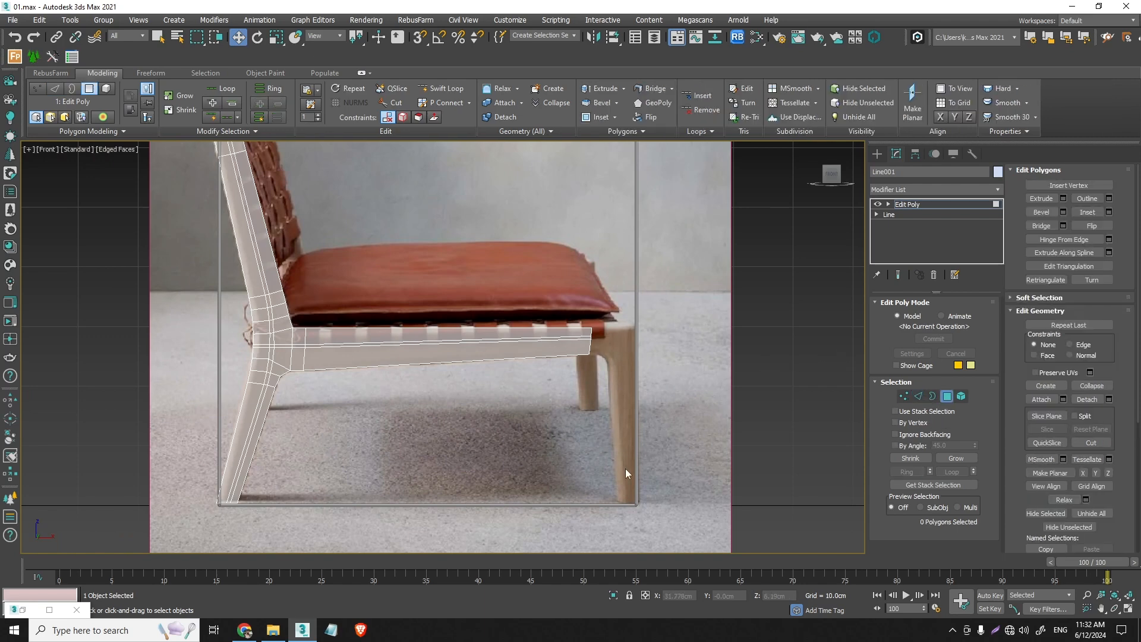
pyautogui.moveTo(315, 474); pyautogui.dragTo(142, 400)
pyautogui.scroll(4, 260, 371)
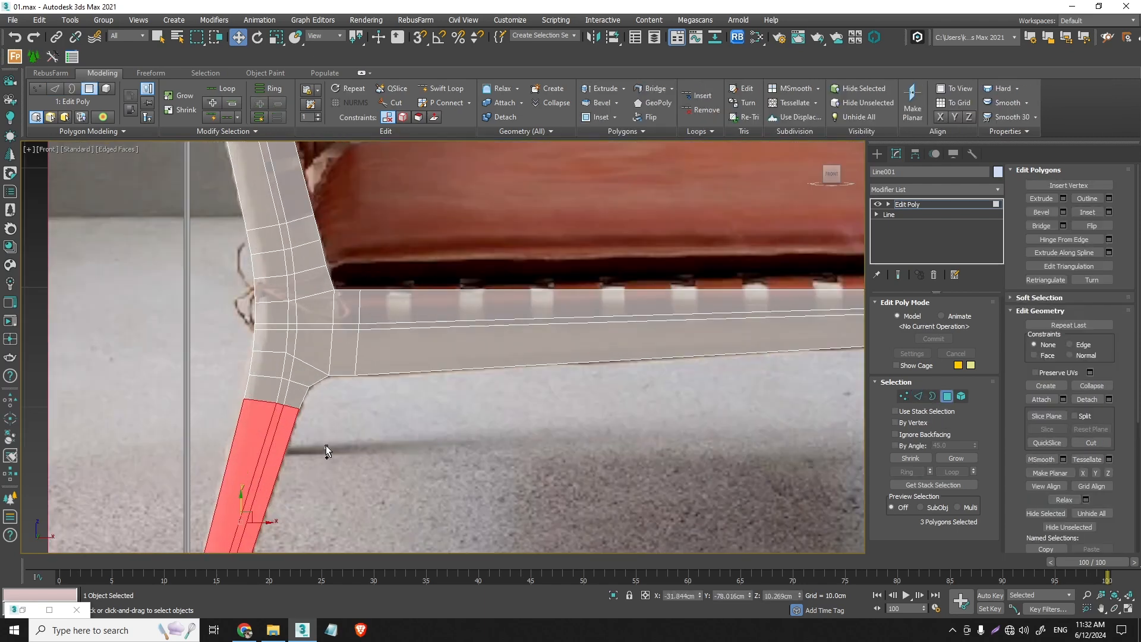
pyautogui.moveTo(327, 447); pyautogui.dragTo(222, 319)
pyautogui.scroll(-4, 222, 322)
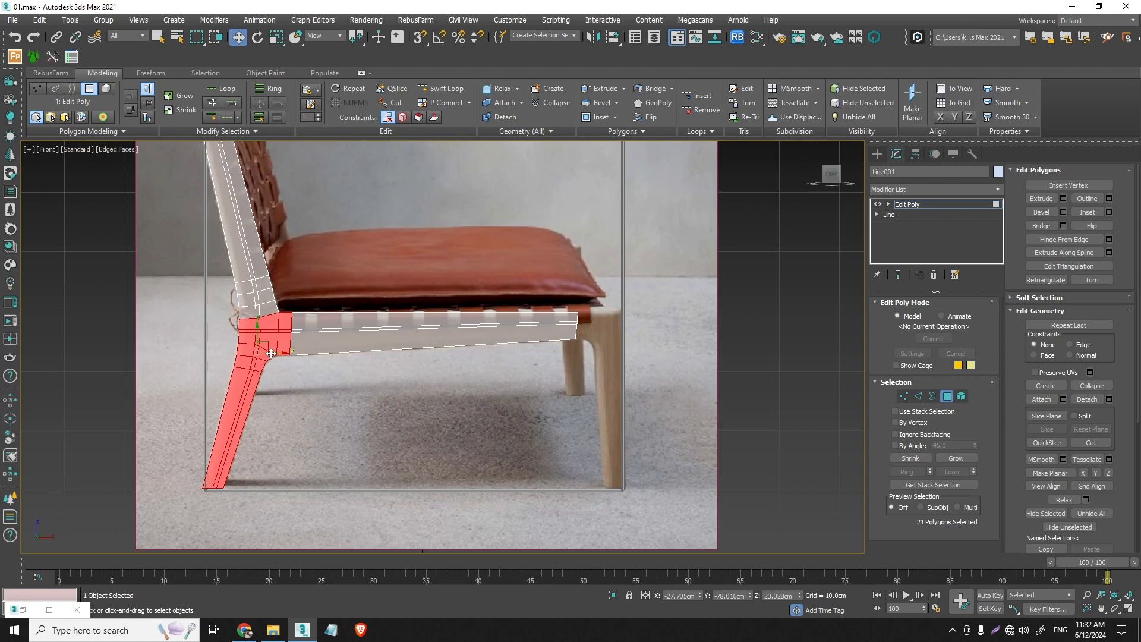
pyautogui.keyDown('shift'); pyautogui.moveTo(271, 354); pyautogui.dragTo(647, 344); pyautogui.keyUp('shift')
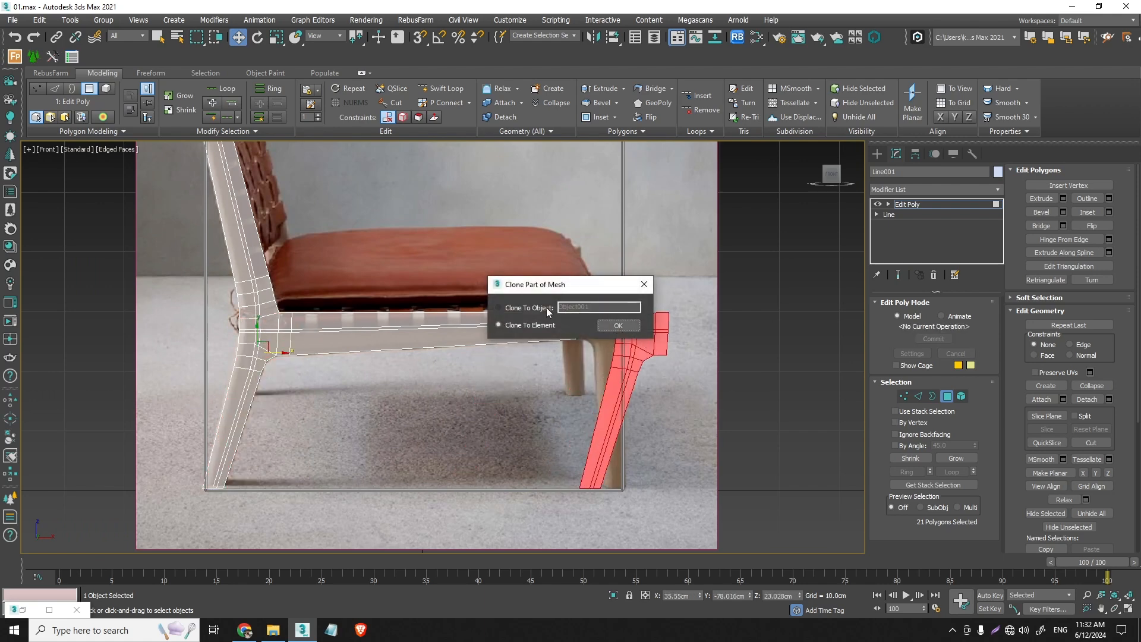
pyautogui.click(547, 308)
pyautogui.click(617, 325)
# - Select the copied leg object and center its pivot on the object
pyautogui.click(949, 397)
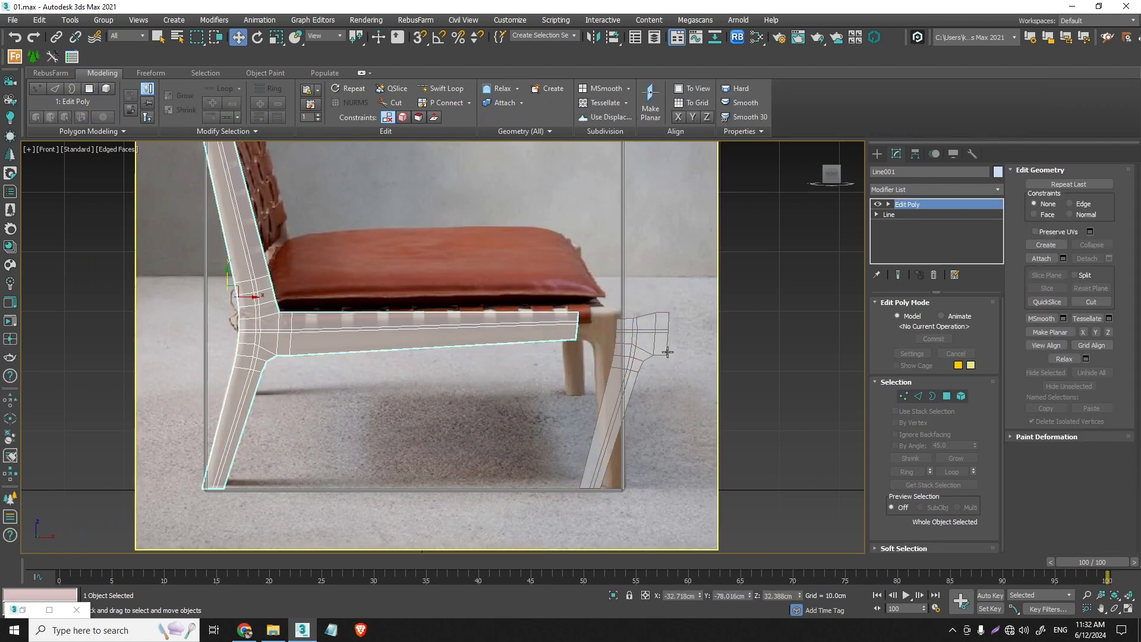
pyautogui.click(668, 352)
pyautogui.click(916, 154)
pyautogui.click(943, 238)
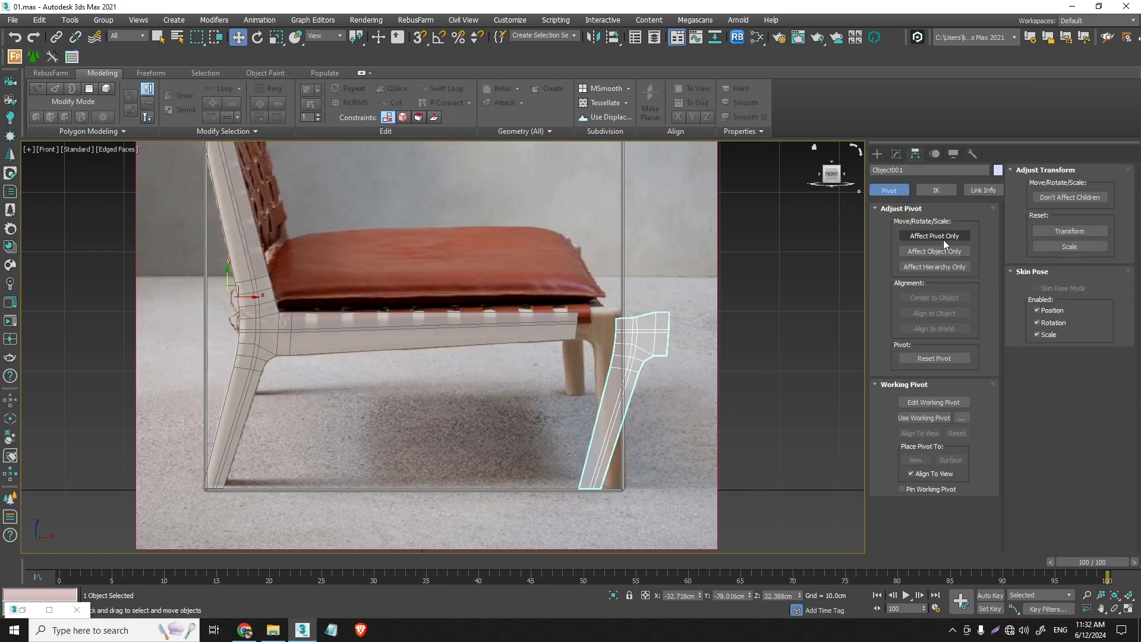
pyautogui.click(934, 298)
# - Mirror the copied leg across the X axis without cloning it
pyautogui.click(896, 154)
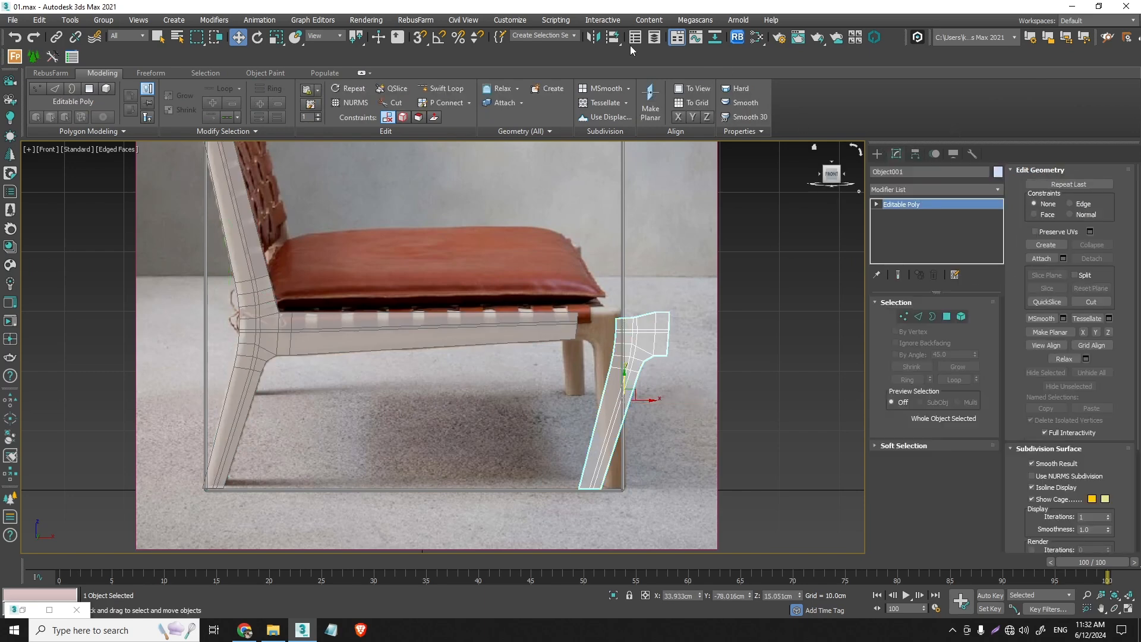
pyautogui.click(594, 37)
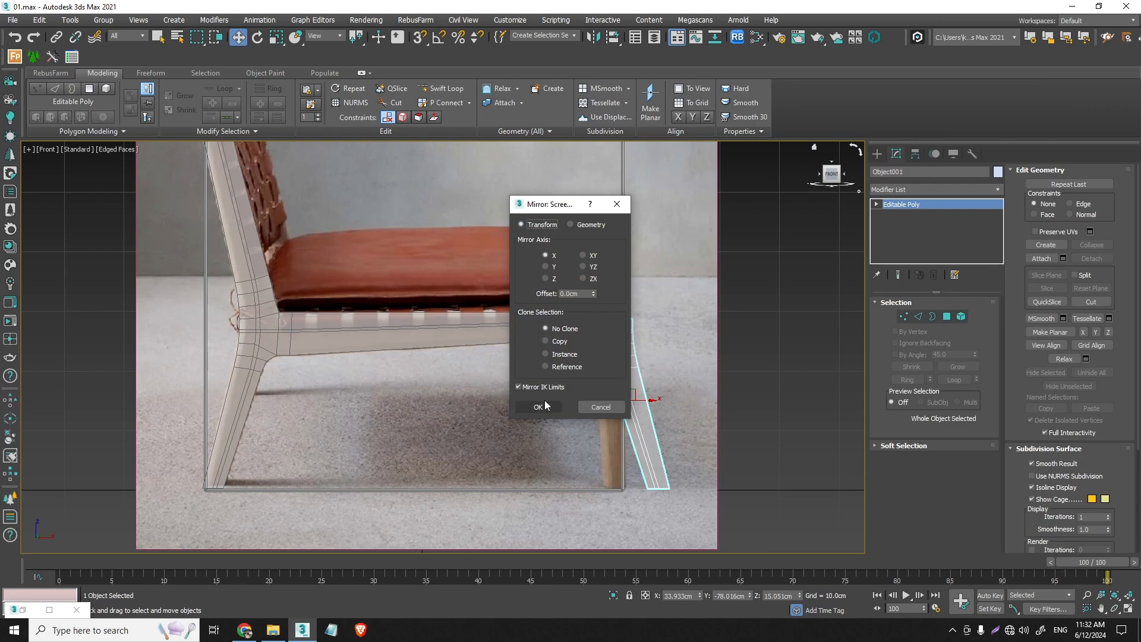
pyautogui.click(539, 407)
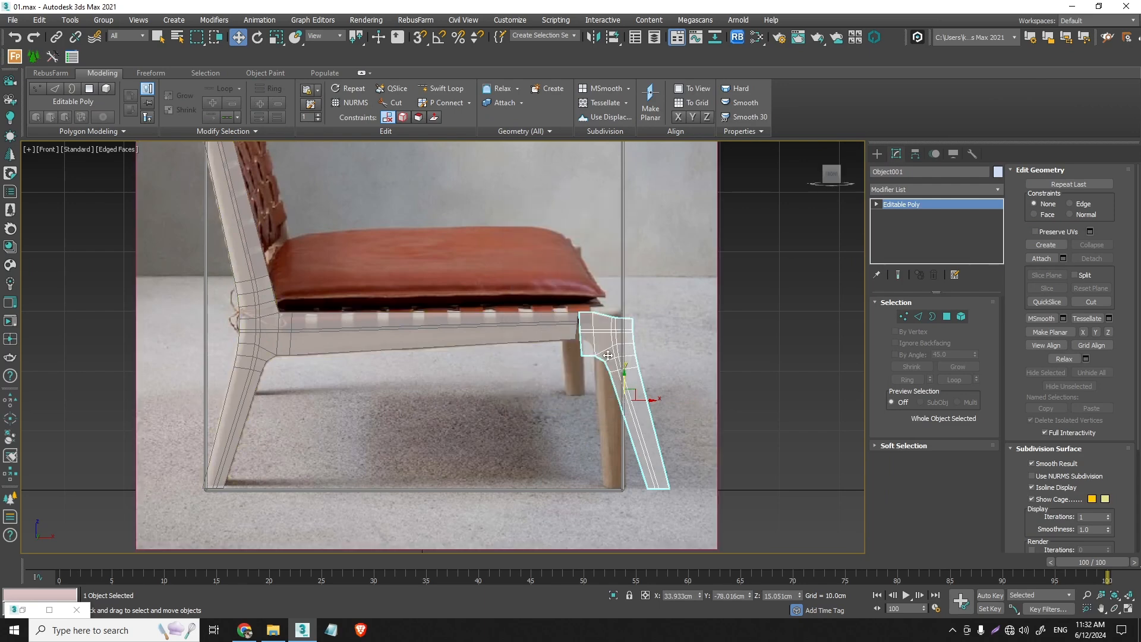
# - Move the mirrored leg so its inner corner and joint line up with the reference front leg at the rail's end
pyautogui.scroll(2, 608, 356)
pyautogui.moveTo(603, 387)
pyautogui.mouseDown()
pyautogui.moveTo(603, 365)
pyautogui.moveTo(621, 366)
pyautogui.moveTo(601, 364)
pyautogui.mouseUp()
pyautogui.scroll(2, 588, 318)
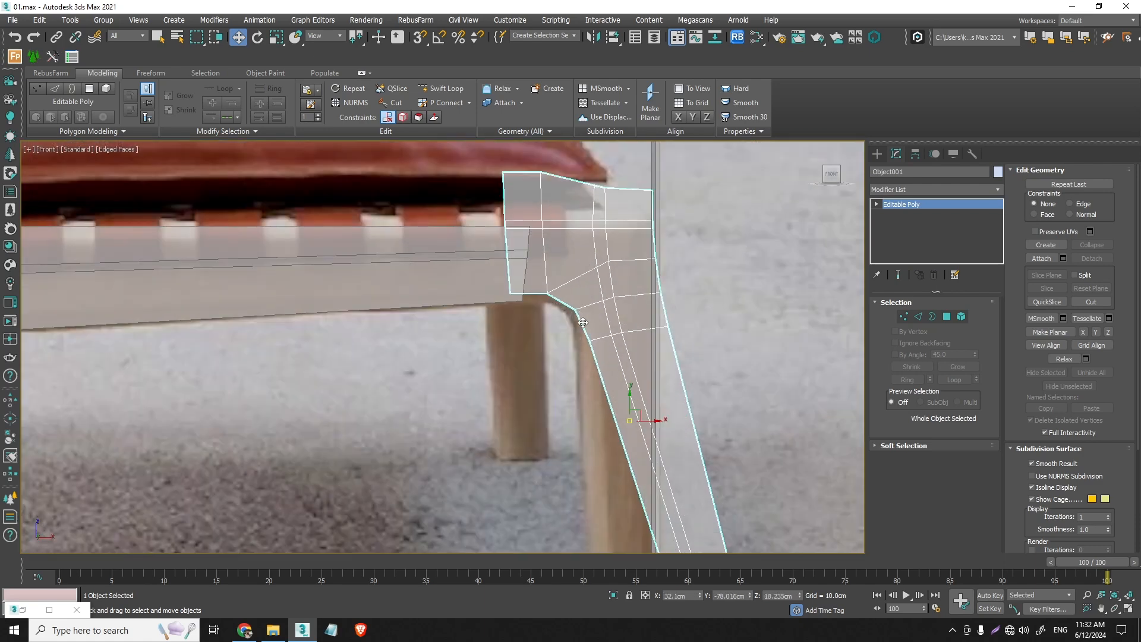
pyautogui.moveTo(583, 322); pyautogui.dragTo(578, 323)
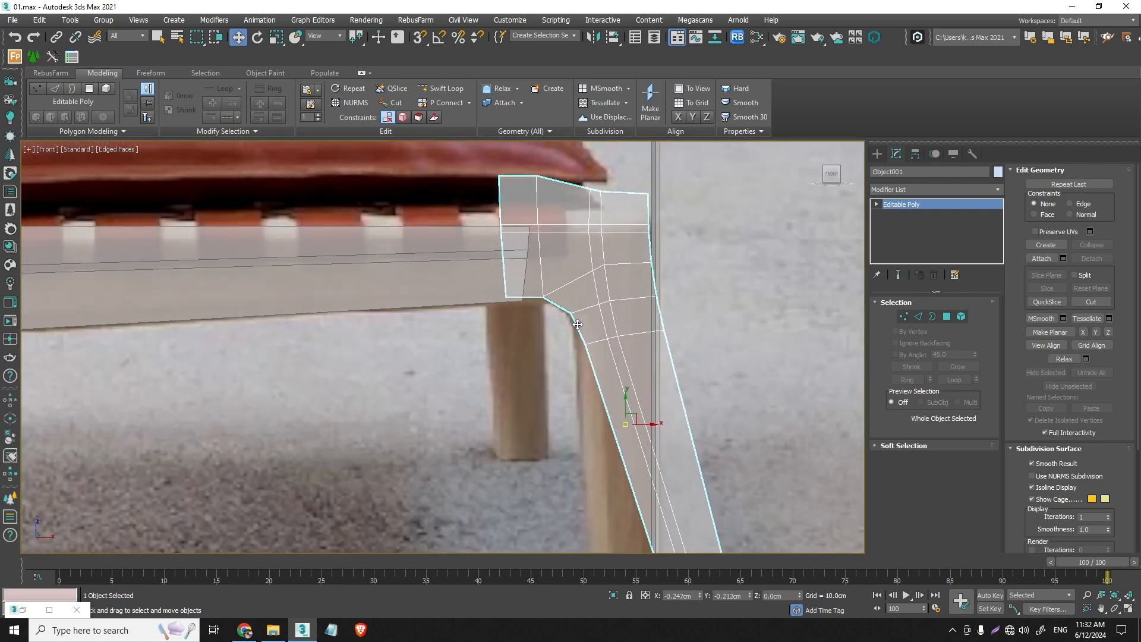
# - Move the mirrored leg's foot vertices back and down onto the bottom of the reference front leg
pyautogui.scroll(-3, 553, 179)
pyautogui.click(903, 316)
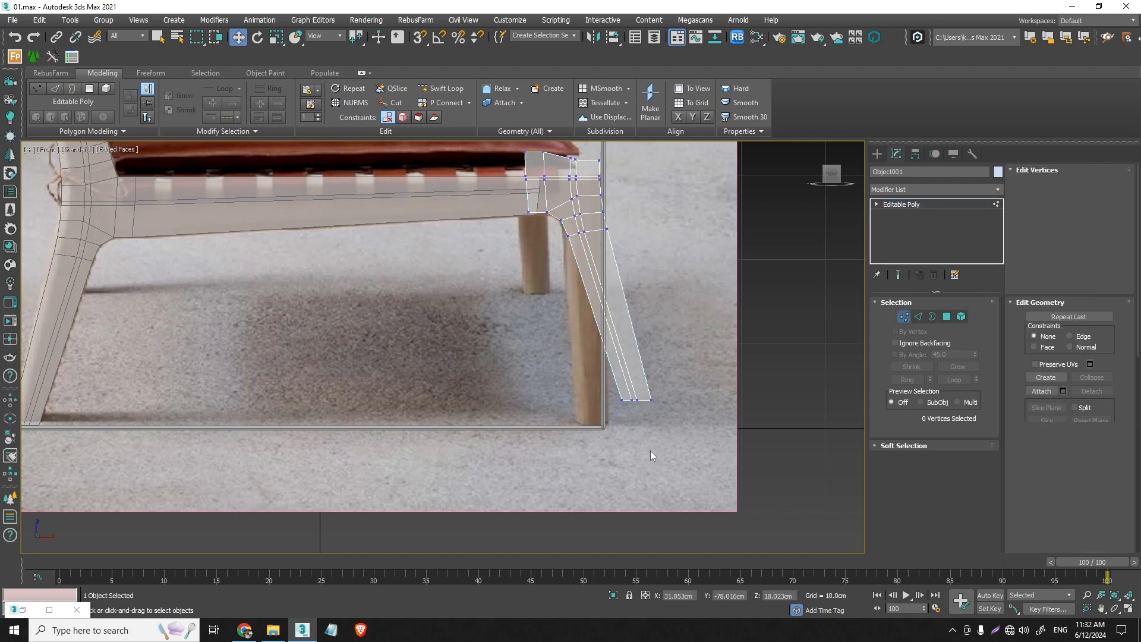
pyautogui.moveTo(650, 451); pyautogui.dragTo(589, 354)
pyautogui.moveTo(637, 399); pyautogui.dragTo(657, 434)
pyautogui.scroll(4, 590, 422)
pyautogui.scroll(-5, 658, 434)
pyautogui.scroll(4, 640, 372)
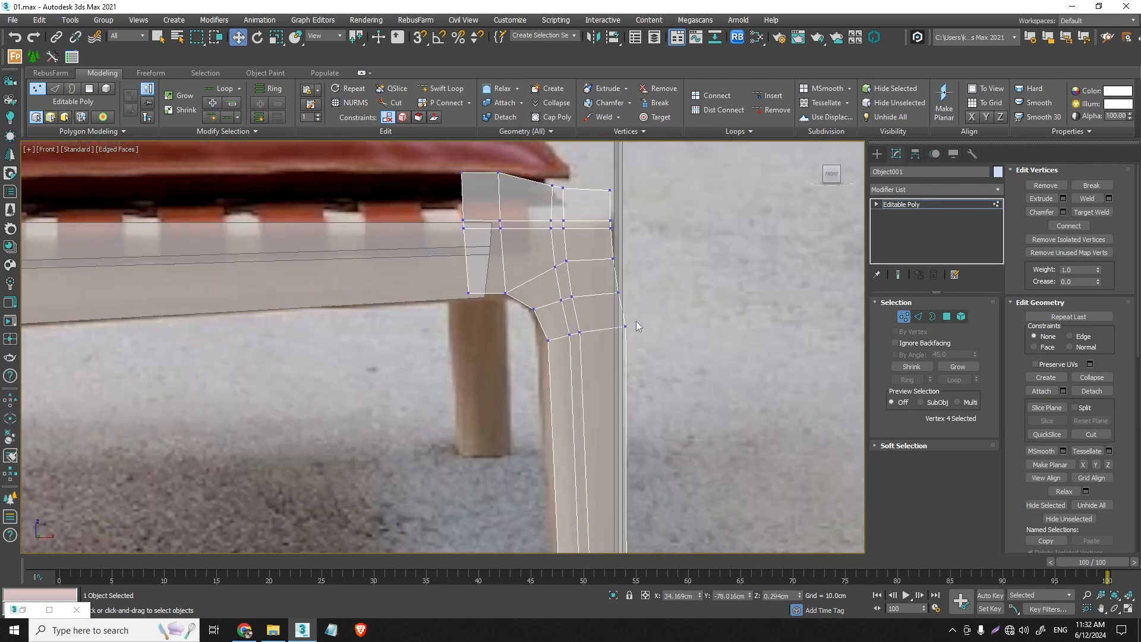
# - Select all the front leg's outer-edge vertices from the top to the foot and scale them flat into one vertical line
pyautogui.moveTo(630, 261); pyautogui.dragTo(606, 160)
pyautogui.scroll(-5, 606, 369)
pyautogui.moveTo(605, 516); pyautogui.dragTo(606, 482, button='middle')
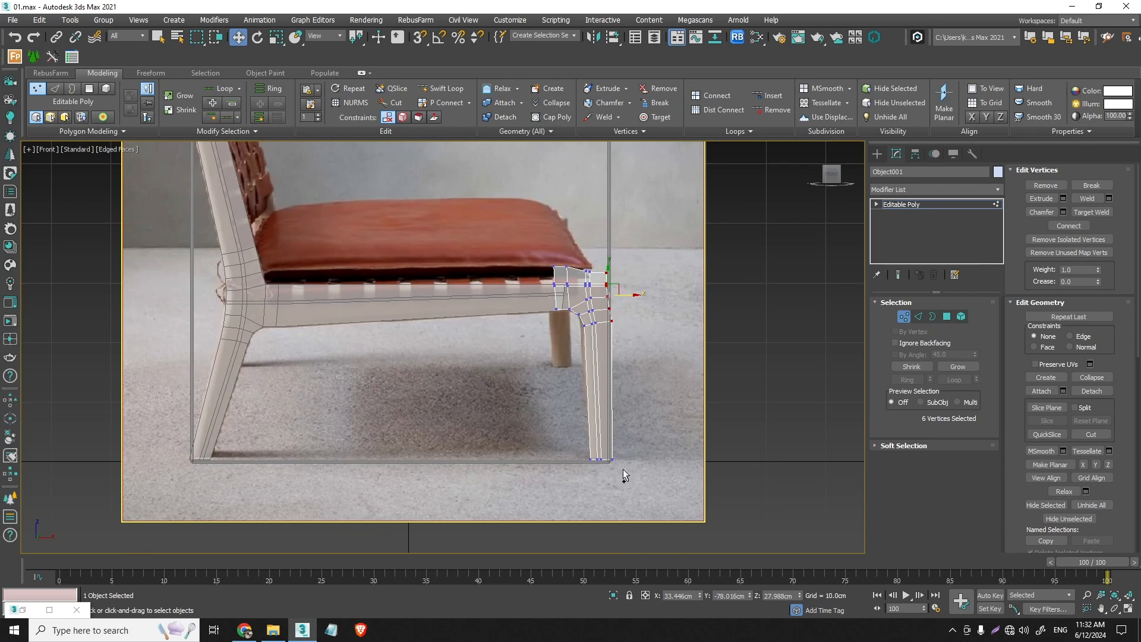
pyautogui.keyDown('ctrl'); pyautogui.click(612, 459); pyautogui.keyUp('ctrl')
pyautogui.click(280, 38)
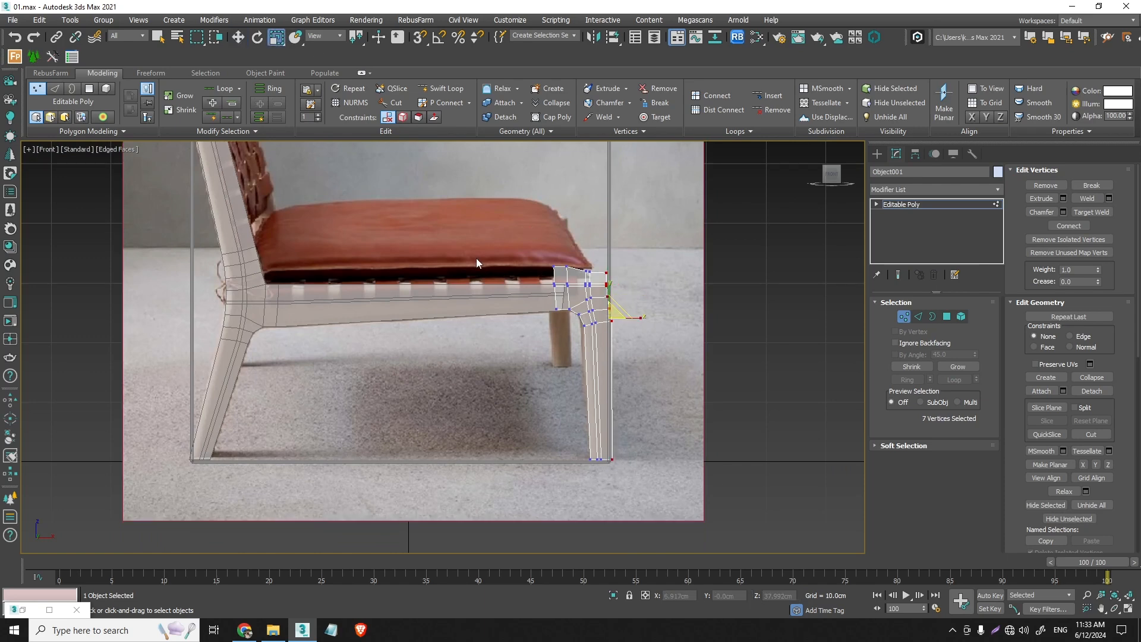
pyautogui.moveTo(640, 318); pyautogui.dragTo(623, 316)
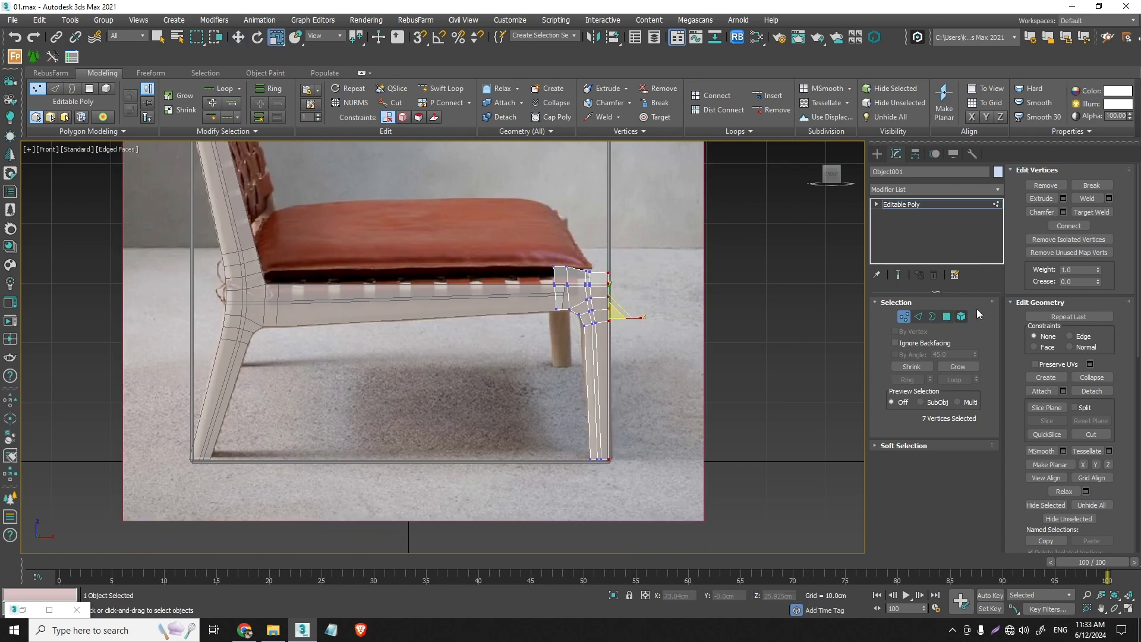
pyautogui.click(908, 316)
# - Hide the lattice box that frames the chair
pyautogui.click(609, 225)
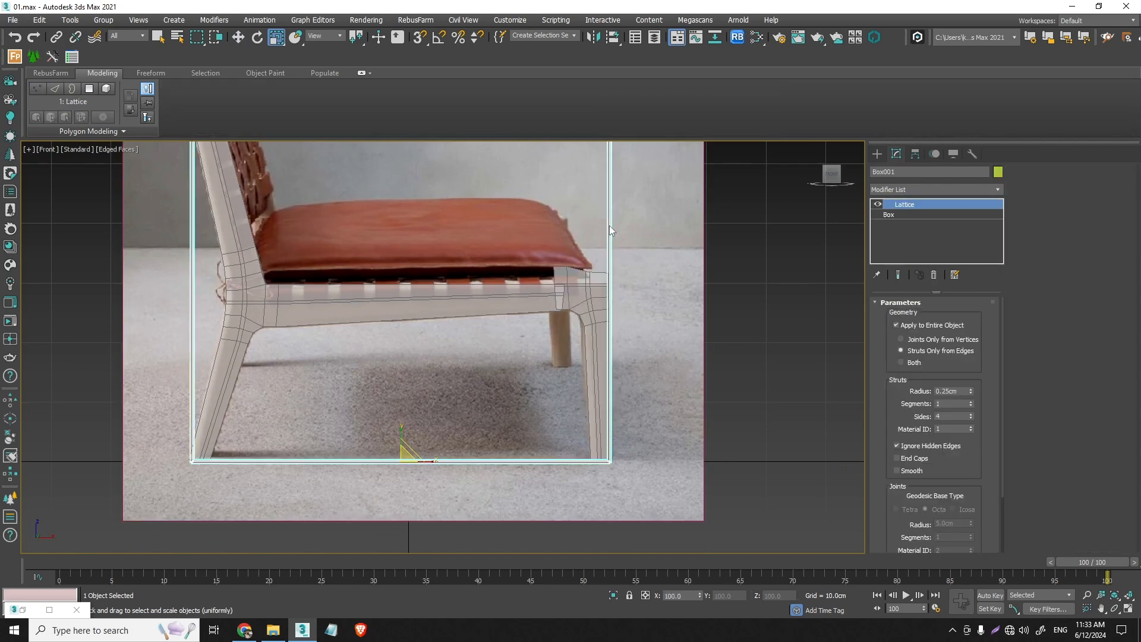
pyautogui.rightClick(607, 222)
pyautogui.click(636, 181)
# - Move the front leg's outer foot vertex outward to the reference edge and fine-tune the row of foot vertices
pyautogui.scroll(4, 601, 416)
pyautogui.click(599, 418)
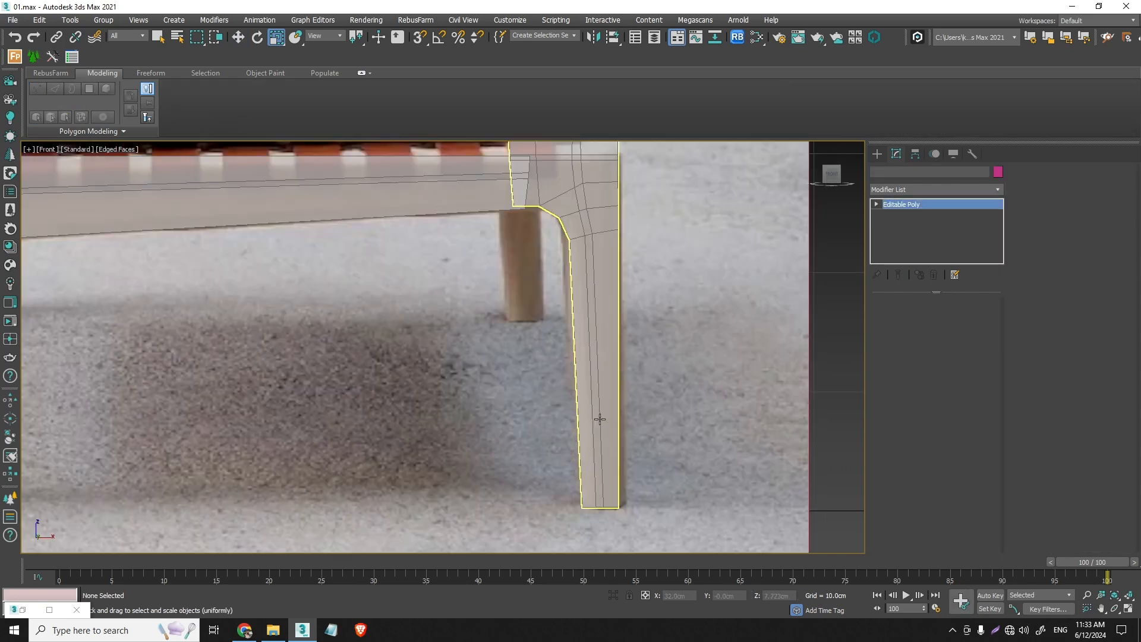
pyautogui.click(904, 316)
pyautogui.moveTo(647, 526); pyautogui.dragTo(574, 495)
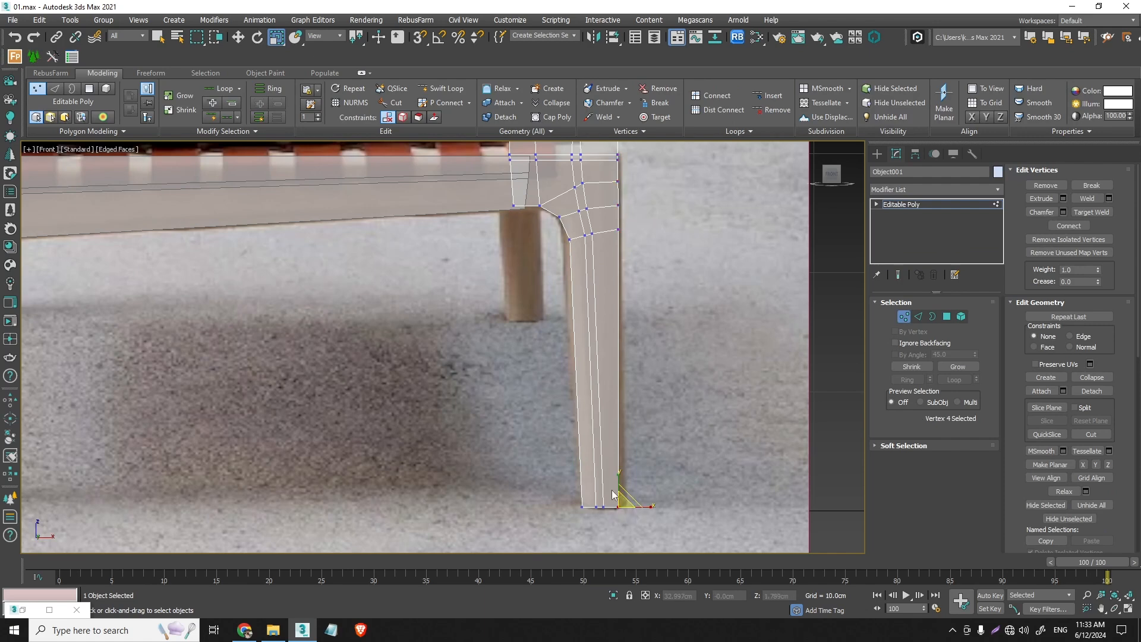
pyautogui.click(238, 36)
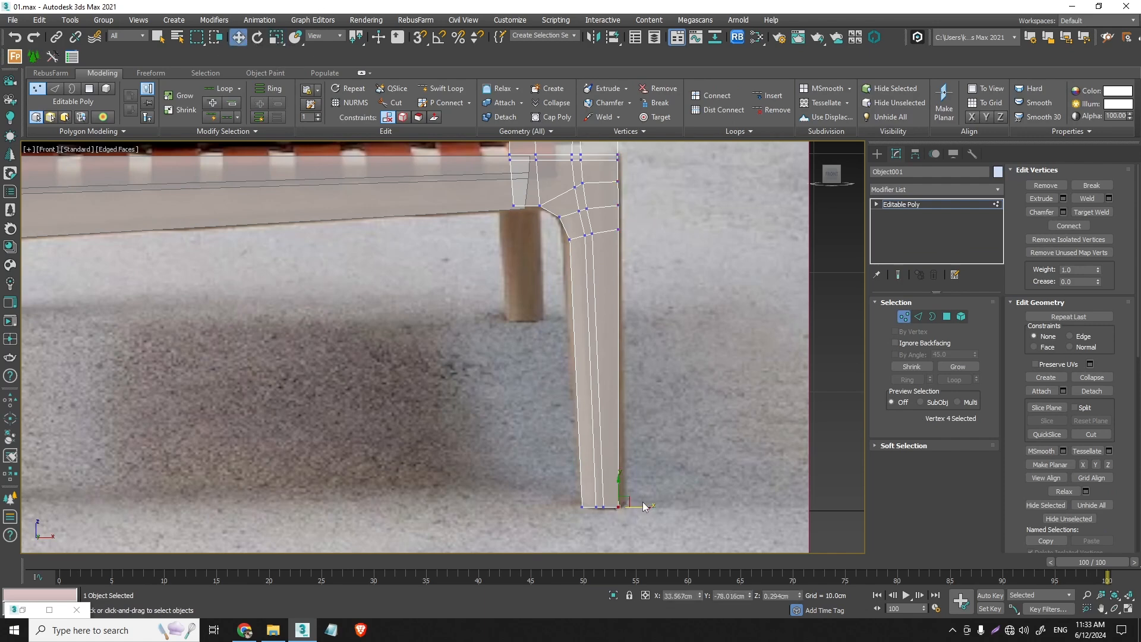
pyautogui.moveTo(643, 506); pyautogui.dragTo(651, 506)
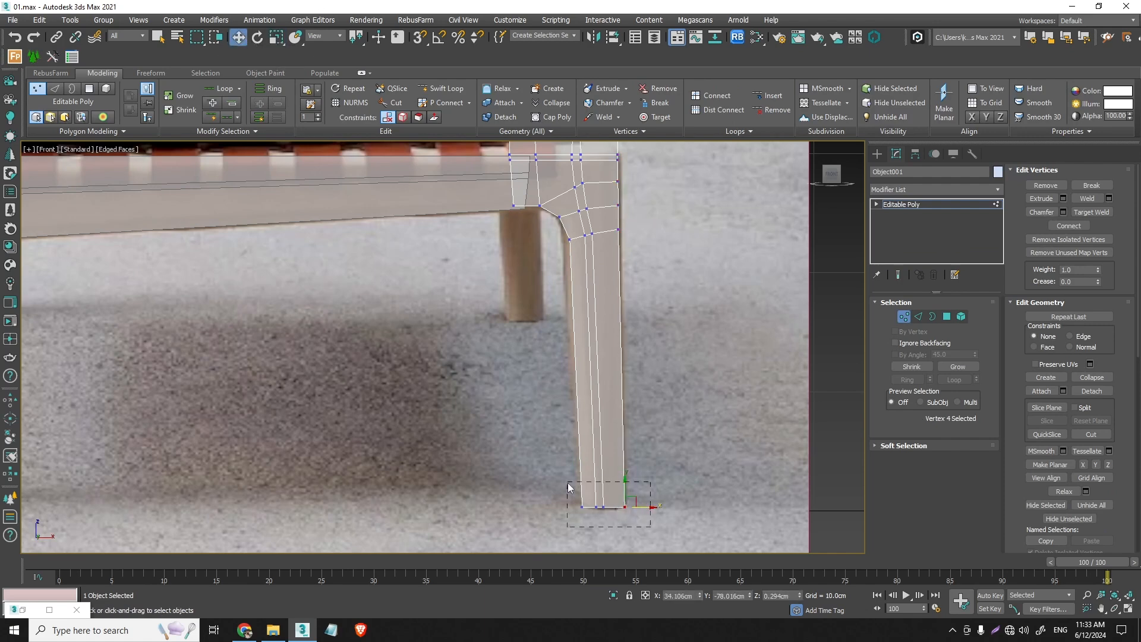
pyautogui.moveTo(568, 482); pyautogui.dragTo(567, 482)
pyautogui.moveTo(628, 506); pyautogui.dragTo(627, 506)
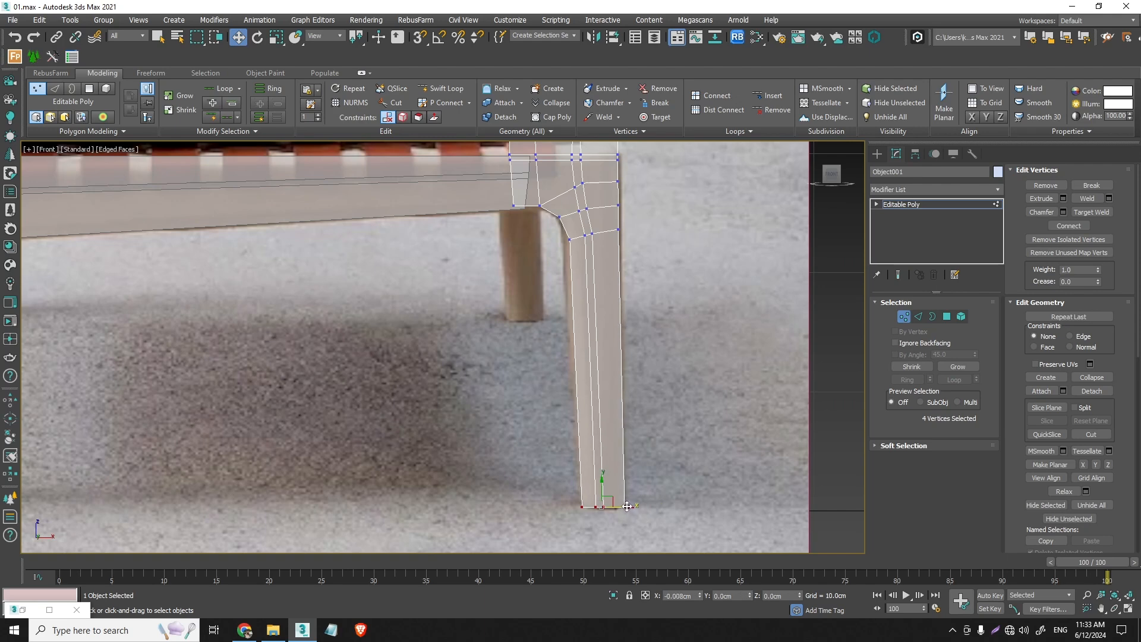
# - Move the inner vertex just below the front leg's bend onto the inside edge of the reference leg
pyautogui.scroll(3, 564, 275)
pyautogui.moveTo(582, 229); pyautogui.dragTo(566, 205)
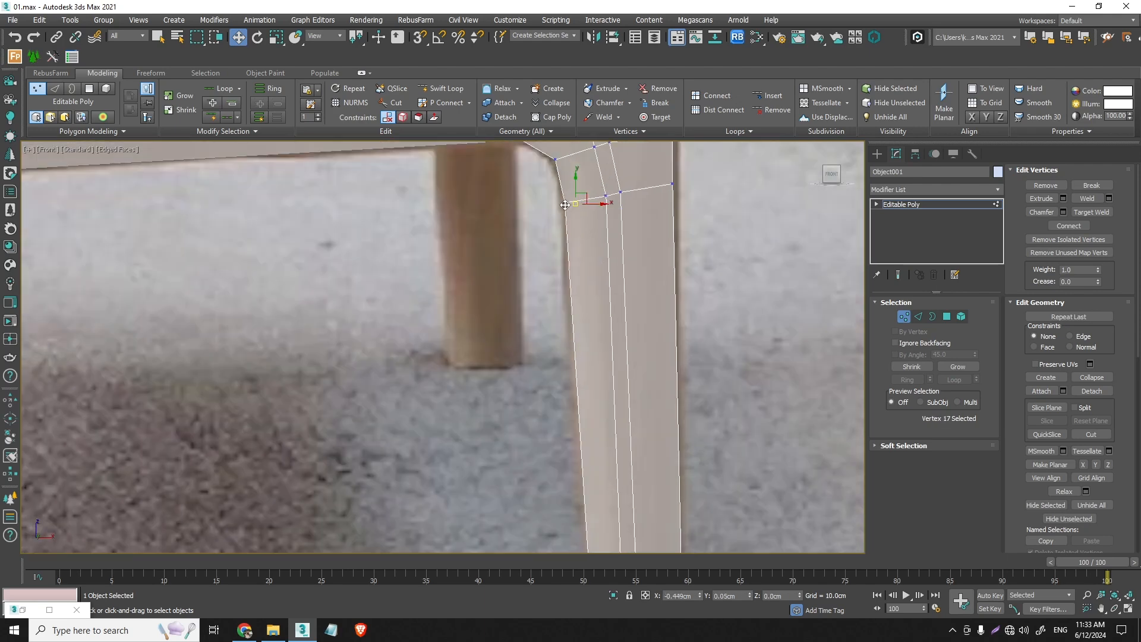
pyautogui.scroll(-3, 570, 321)
pyautogui.scroll(3, 523, 306)
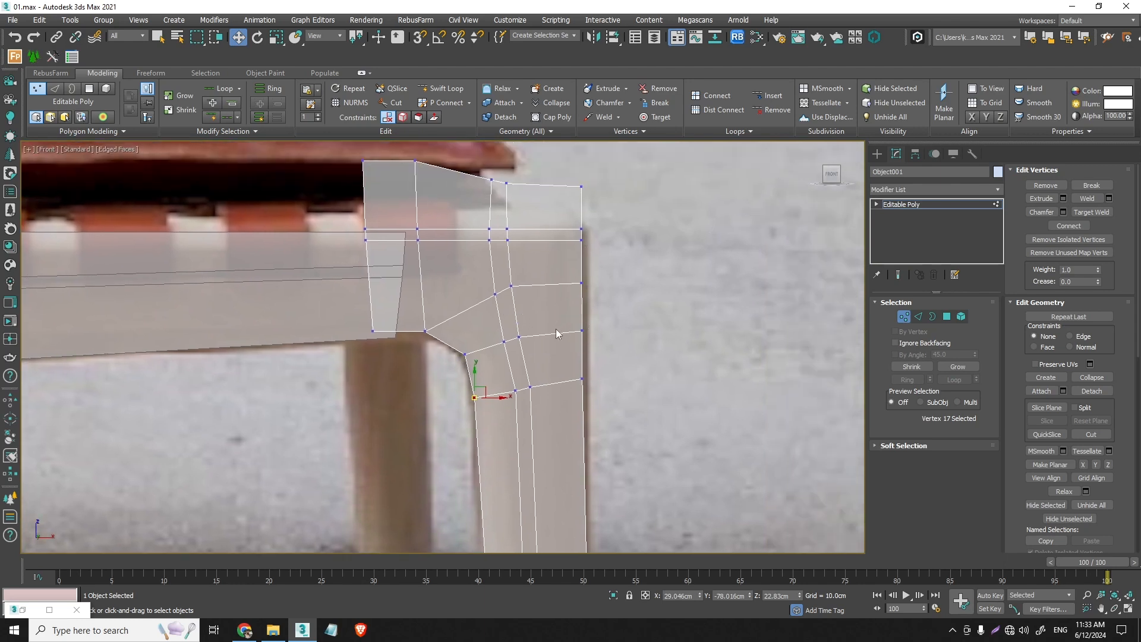
# - Level the vertex row just below the leg's bend by rotating and lowering its middle pair and moving its outer vertex down
pyautogui.moveTo(552, 374); pyautogui.dragTo(524, 305, button='middle')
pyautogui.moveTo(523, 355); pyautogui.dragTo(480, 310)
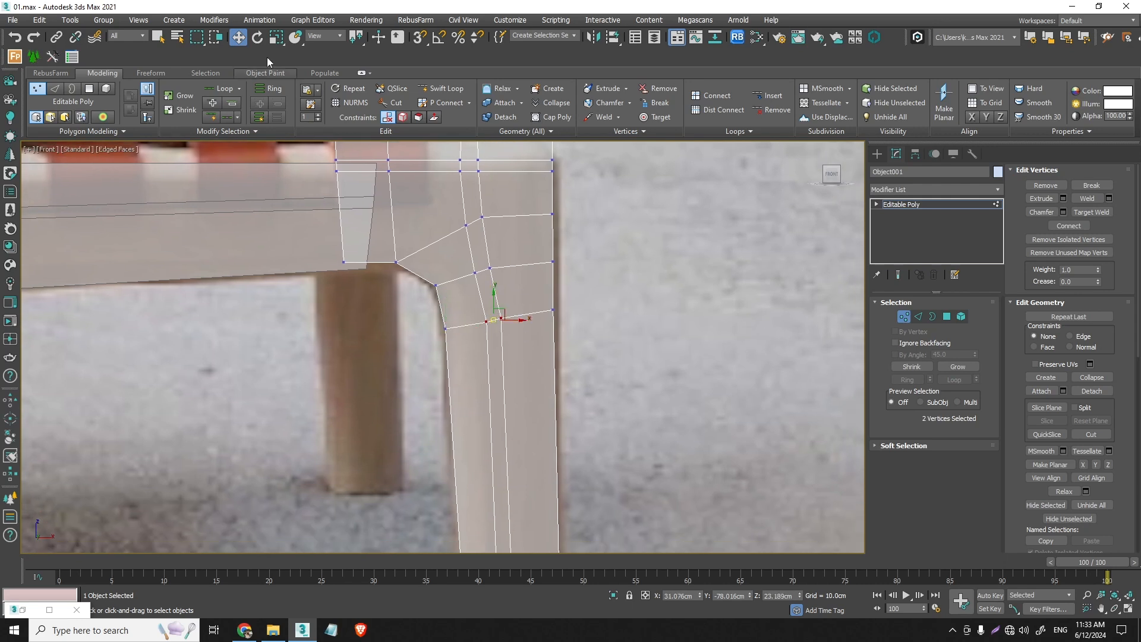
pyautogui.click(258, 36)
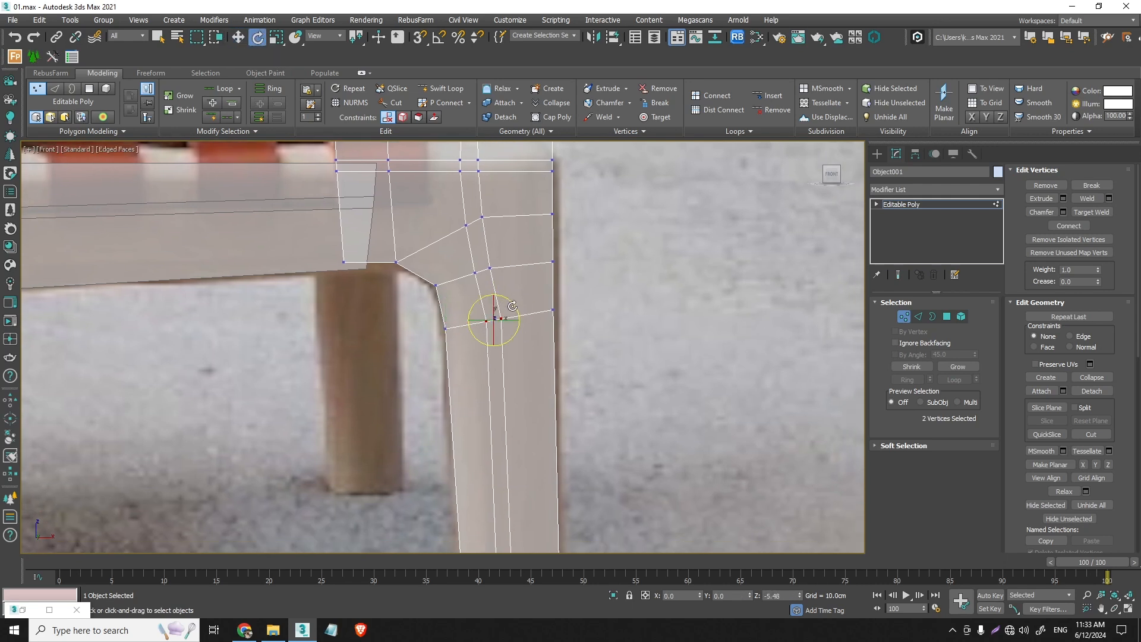
pyautogui.press('w')
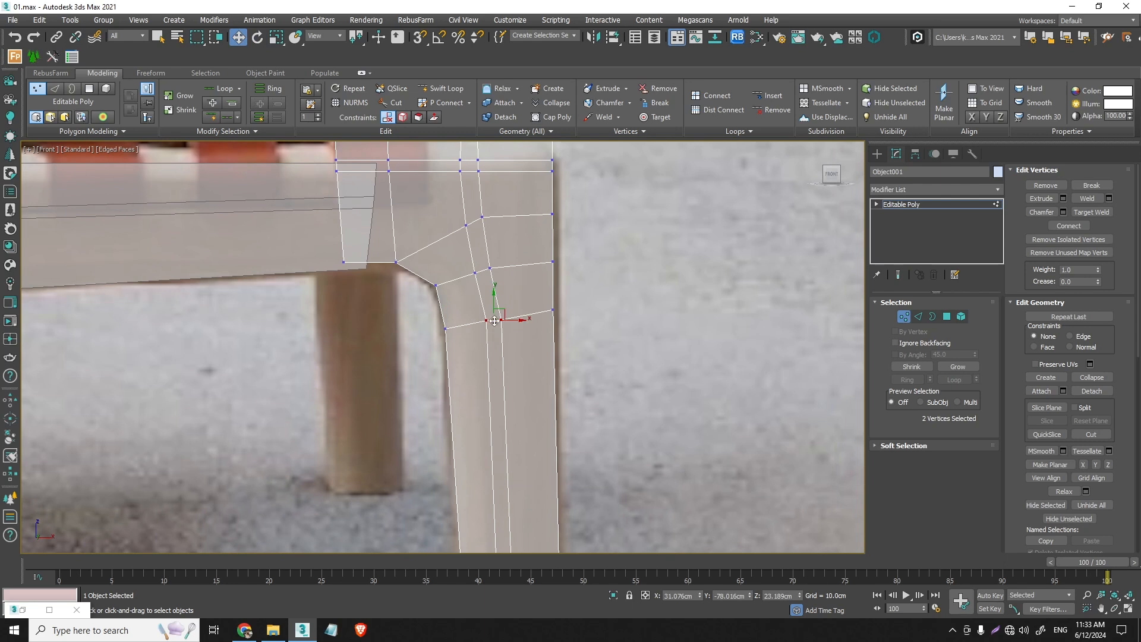
pyautogui.moveTo(495, 321); pyautogui.dragTo(495, 330)
pyautogui.moveTo(569, 330)
pyautogui.mouseDown()
pyautogui.moveTo(543, 298)
pyautogui.moveTo(581, 307)
pyautogui.moveTo(578, 328)
pyautogui.mouseUp()
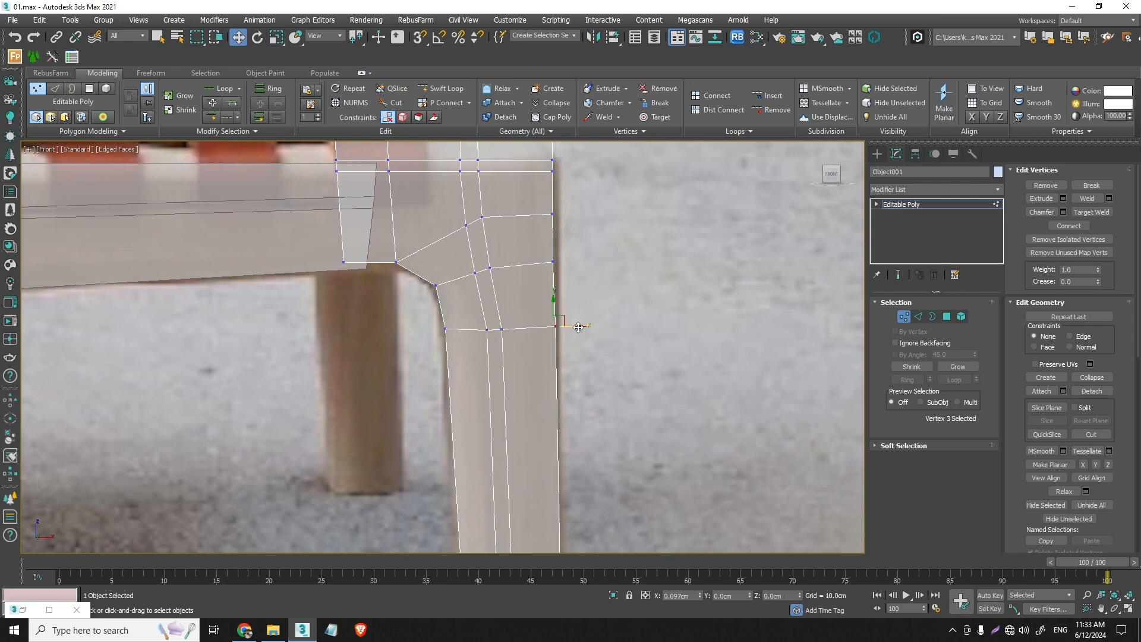
# - Reposition and rotate the middle vertex pair in the row at the bend, and adjust that row's outer vertex to follow it
pyautogui.moveTo(523, 290); pyautogui.dragTo(492, 281)
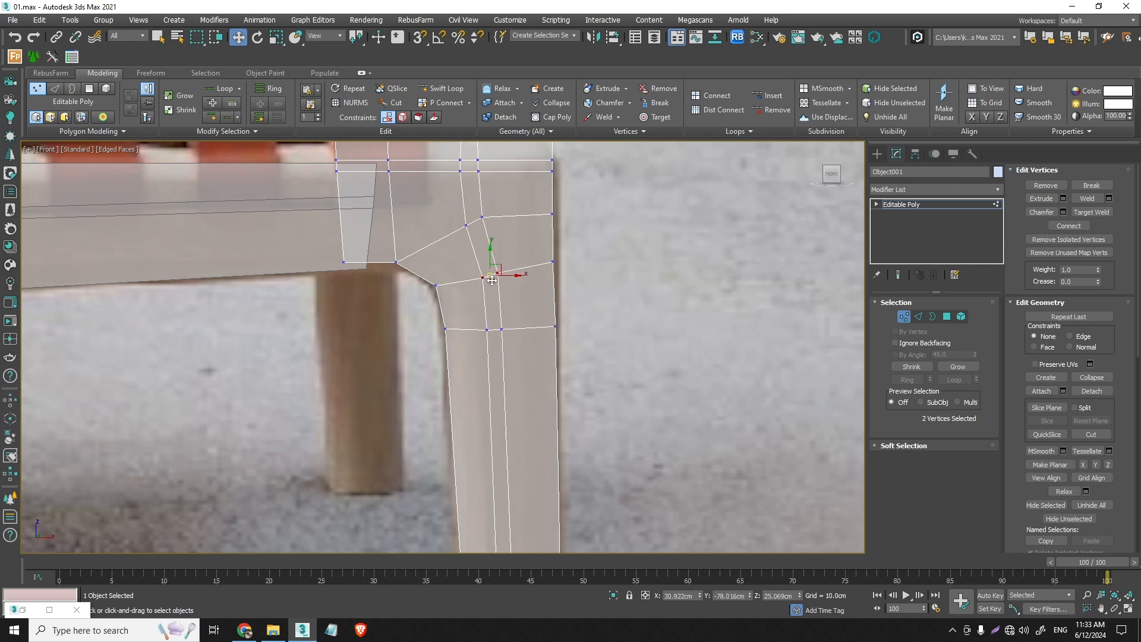
pyautogui.click(257, 37)
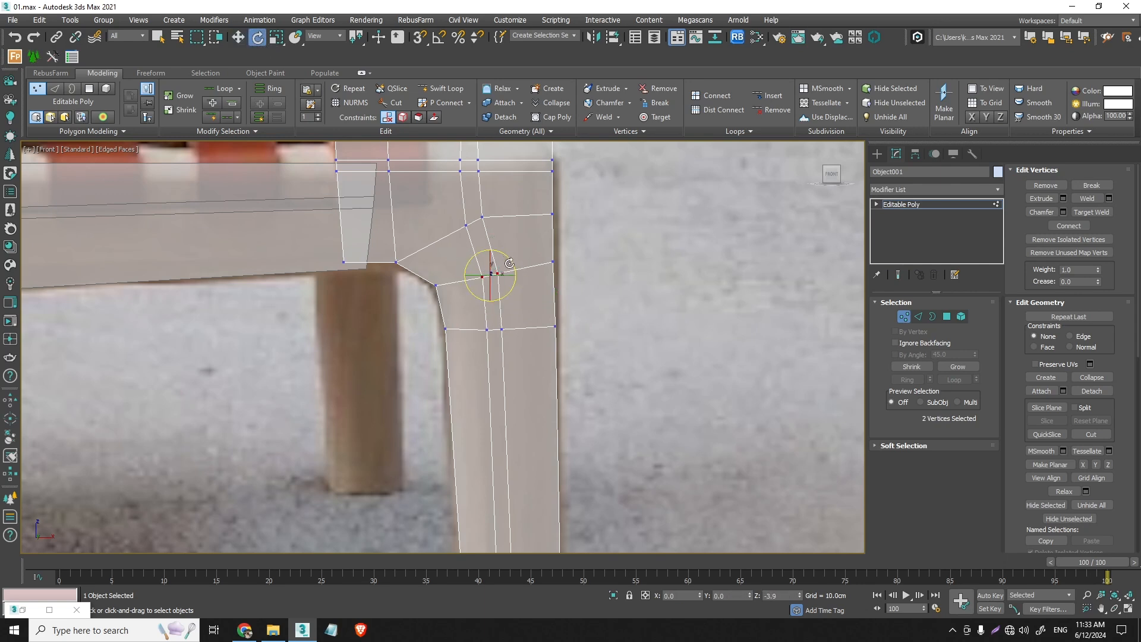
pyautogui.press('w')
pyautogui.moveTo(491, 279); pyautogui.dragTo(556, 262)
pyautogui.click(553, 262)
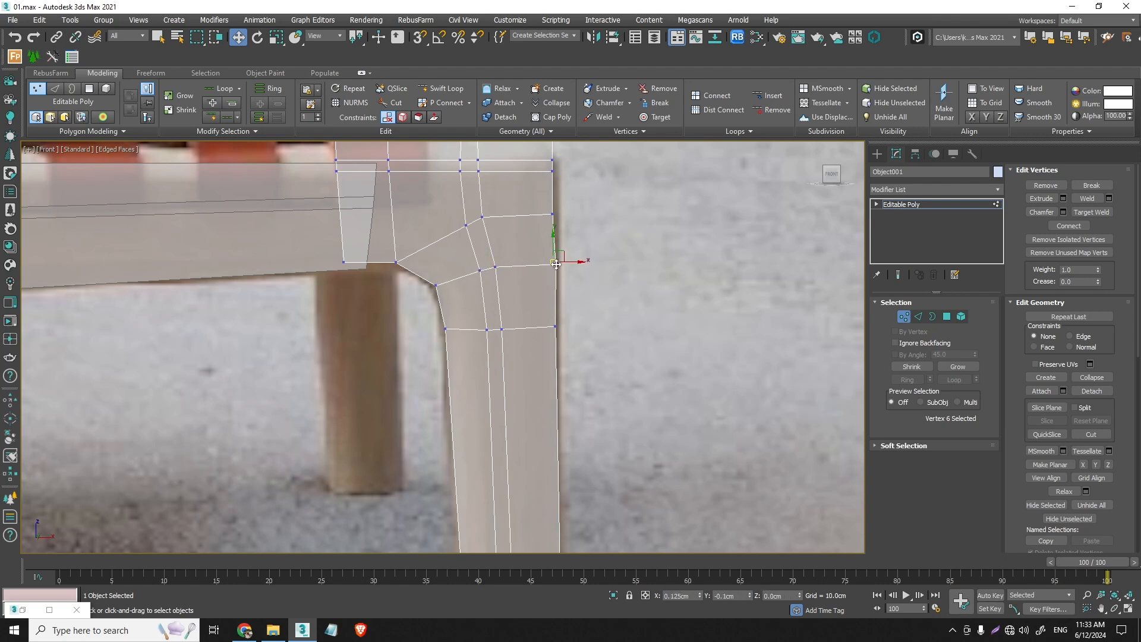
# - Lower the vertices in the outer part of the leg joint and shift the outer-edge vertices out to the reference edge
pyautogui.moveTo(498, 241); pyautogui.dragTo(573, 363, button='middle')
pyautogui.moveTo(521, 256); pyautogui.dragTo(465, 186)
pyautogui.keyDown('ctrl'); pyautogui.moveTo(617, 415); pyautogui.dragTo(488, 375); pyautogui.keyUp('ctrl')
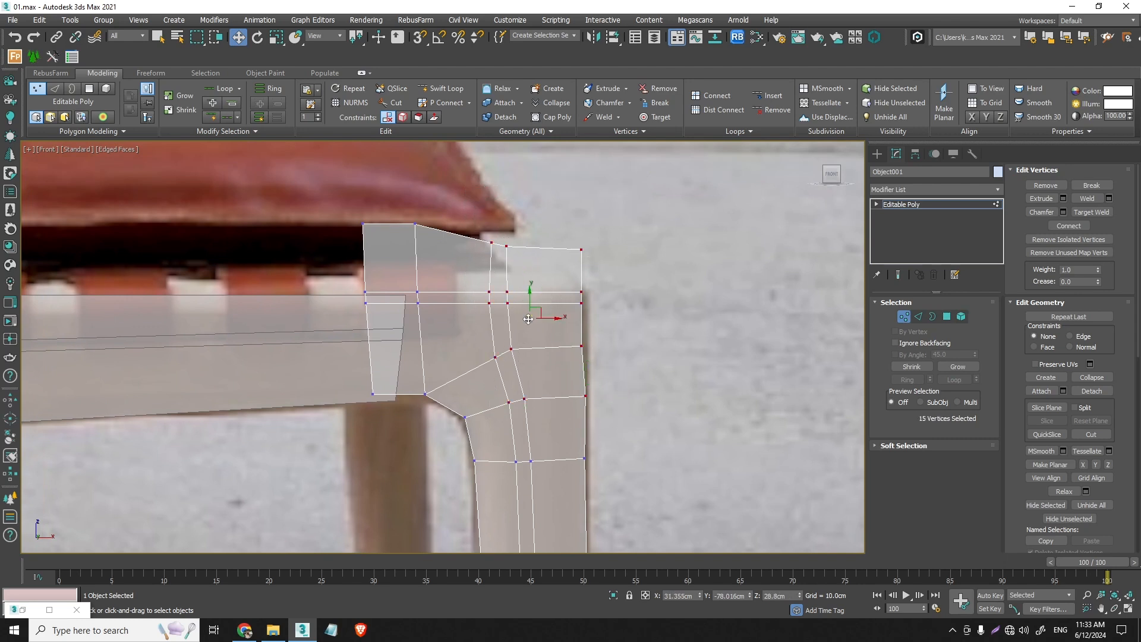
pyautogui.moveTo(528, 319); pyautogui.dragTo(529, 332)
pyautogui.moveTo(599, 369); pyautogui.dragTo(566, 247)
pyautogui.moveTo(580, 315); pyautogui.dragTo(585, 323)
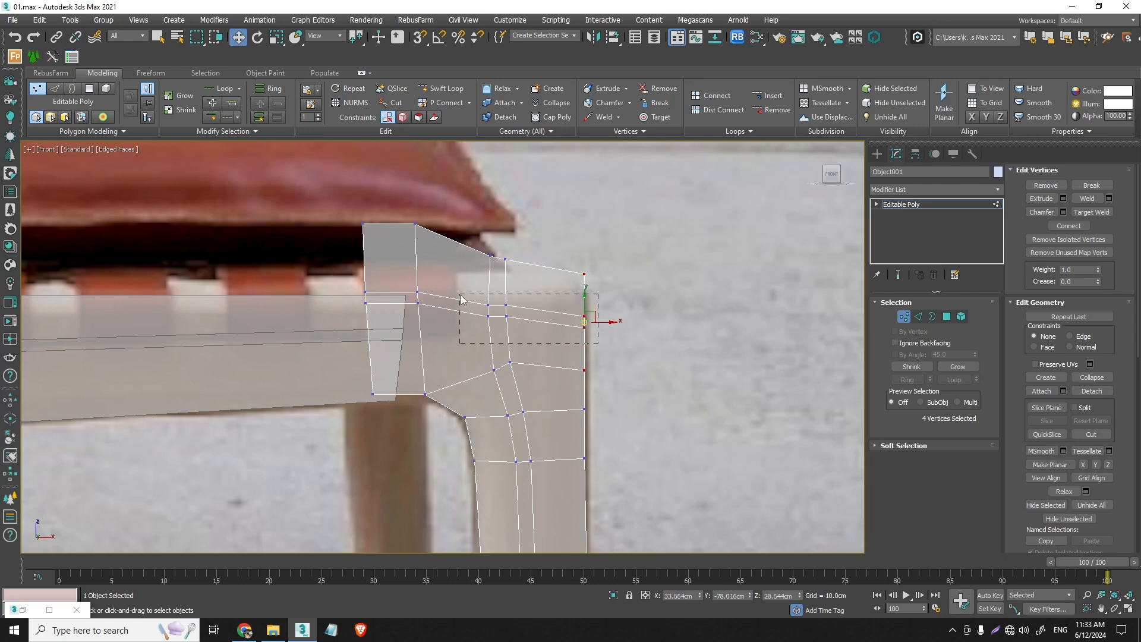
# - Lower the joint's two horizontal edge loops to meet the seat rail's lines and straighten their outer ends
pyautogui.moveTo(462, 299); pyautogui.dragTo(361, 289)
pyautogui.moveTo(473, 286); pyautogui.dragTo(473, 316)
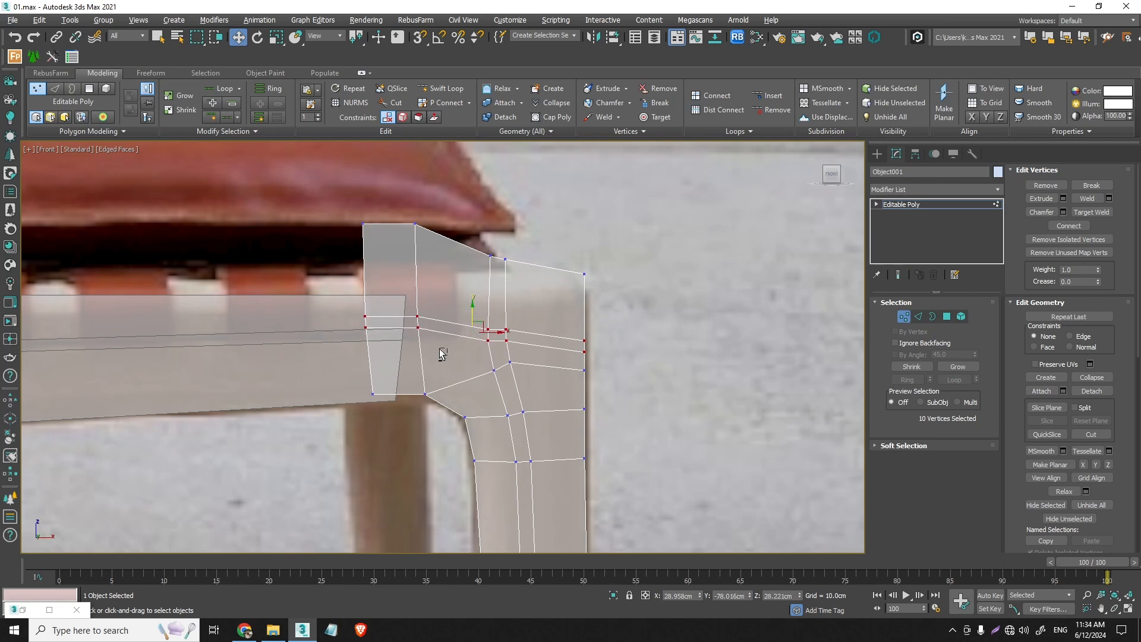
pyautogui.moveTo(448, 355); pyautogui.dragTo(527, 326)
pyautogui.keyDown('alt'); pyautogui.moveTo(596, 365); pyautogui.dragTo(570, 312); pyautogui.keyUp('alt')
pyautogui.moveTo(397, 307); pyautogui.dragTo(396, 318)
pyautogui.moveTo(599, 365); pyautogui.dragTo(572, 334)
# - Bring the joint's top vertices down to the seat rail's top edge and scale them flat into one horizontal line
pyautogui.moveTo(584, 326); pyautogui.dragTo(419, 228)
pyautogui.moveTo(307, 209); pyautogui.dragTo(308, 208)
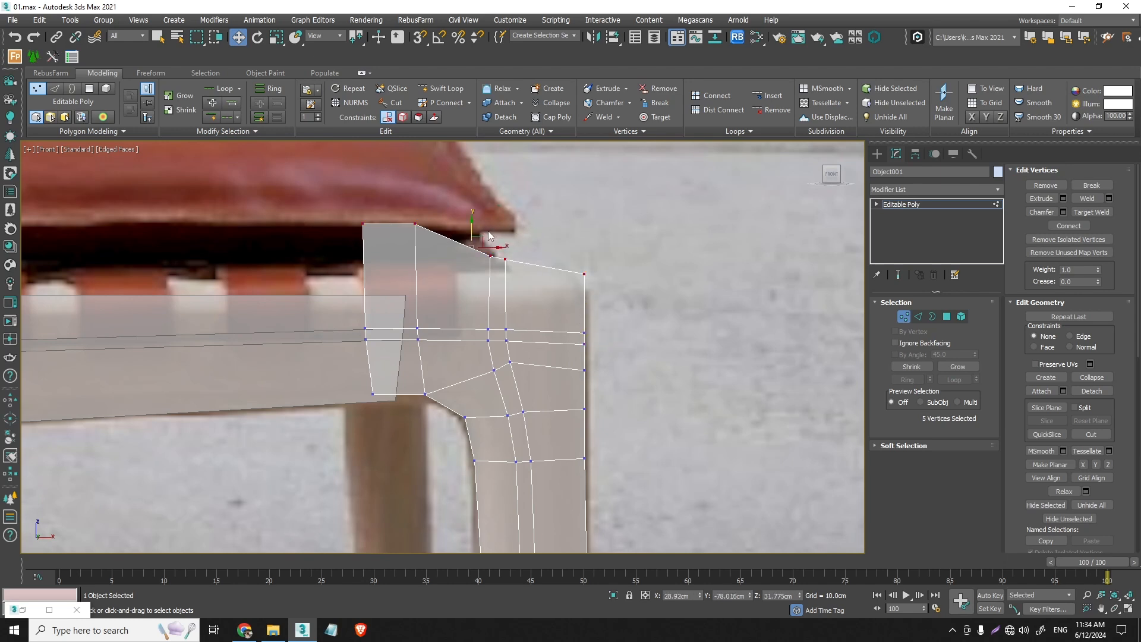
pyautogui.moveTo(474, 223); pyautogui.dragTo(401, 272)
pyautogui.moveTo(584, 297); pyautogui.dragTo(340, 275)
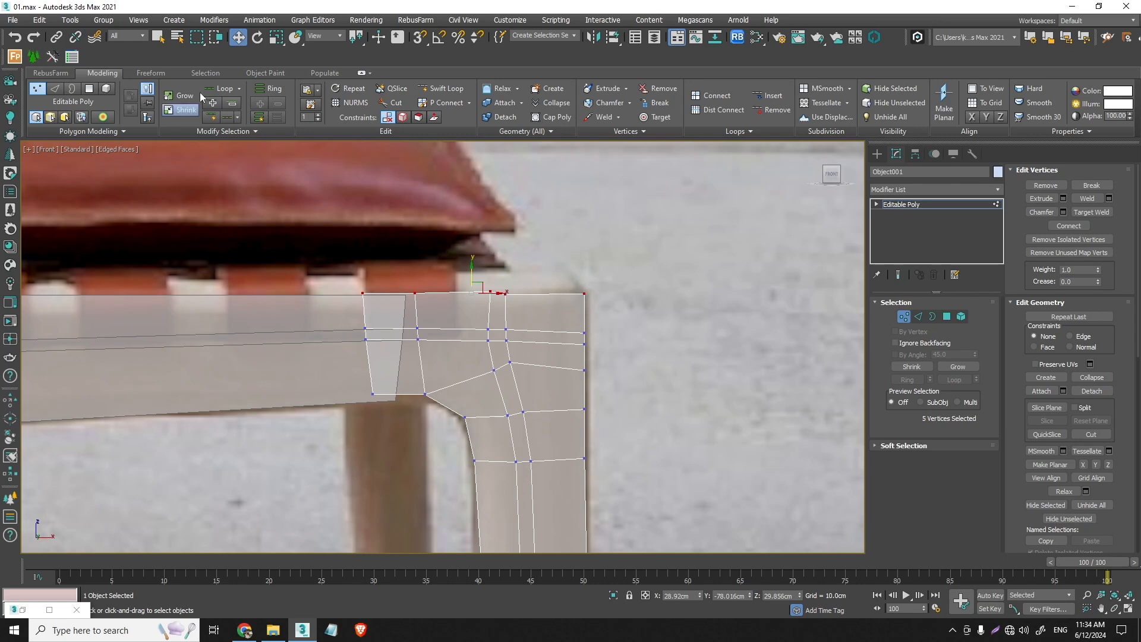
pyautogui.click(276, 39)
pyautogui.moveTo(470, 257); pyautogui.dragTo(471, 262)
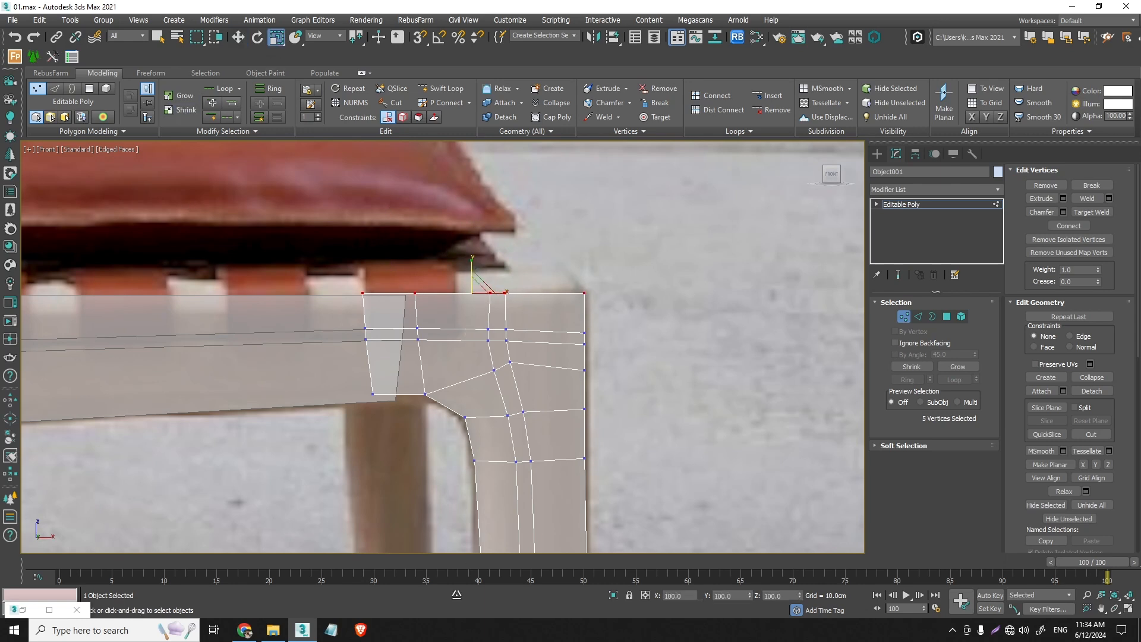
# - Move the joint's four end vertices toward the leg so they no longer overlap the seat rail
pyautogui.scroll(-2, 703, 340)
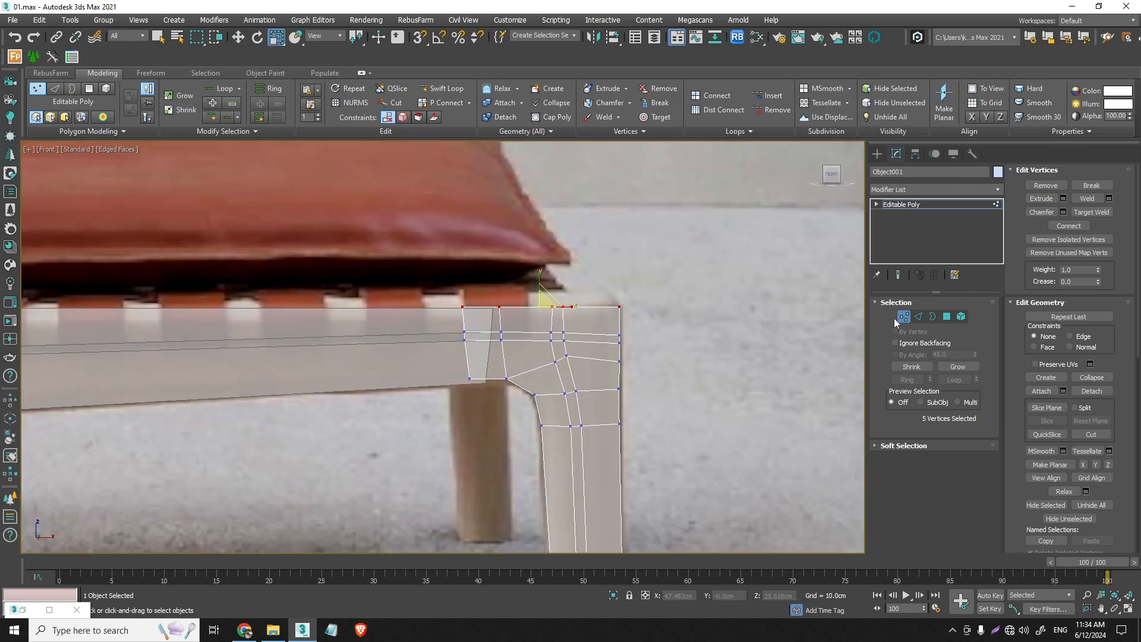
pyautogui.scroll(3, 500, 381)
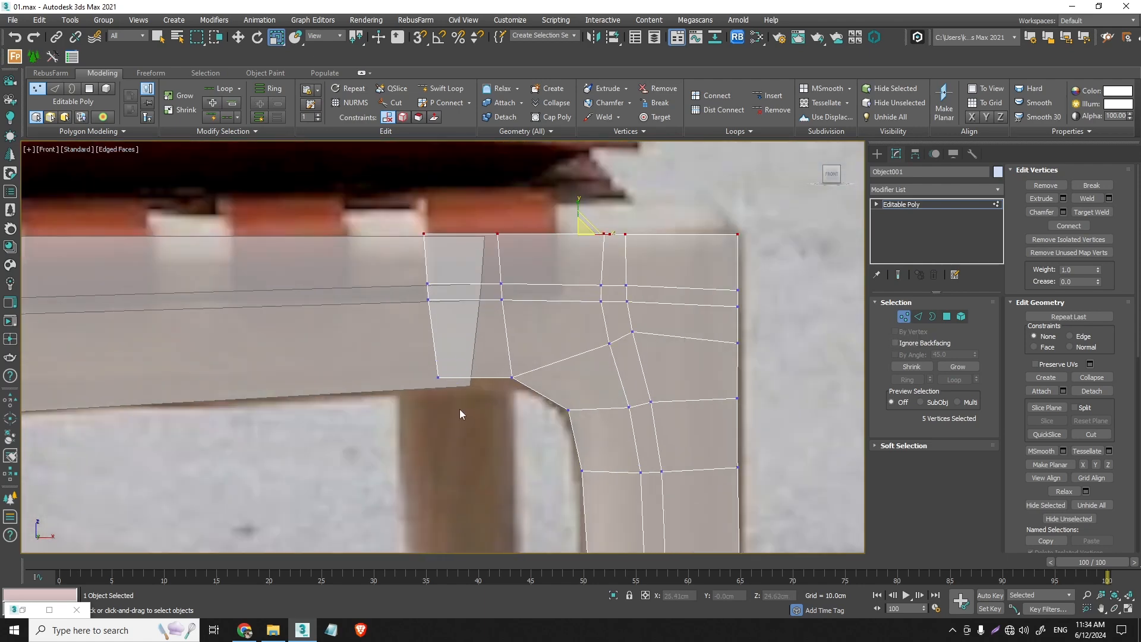
pyautogui.moveTo(461, 415); pyautogui.dragTo(408, 196)
pyautogui.click(238, 37)
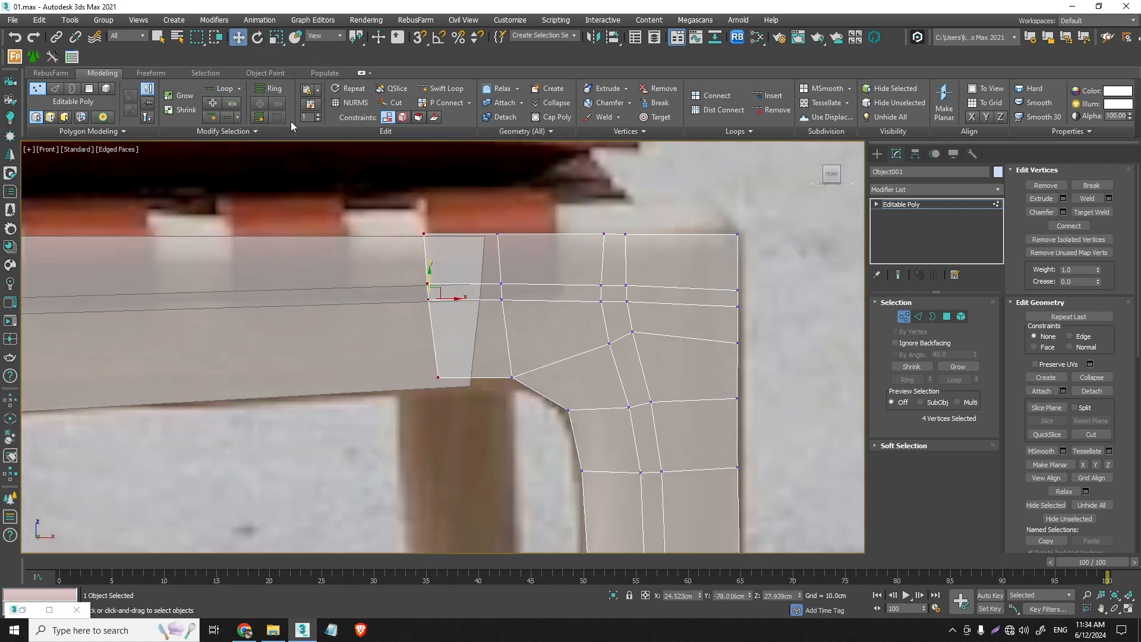
pyautogui.moveTo(431, 296); pyautogui.dragTo(493, 300)
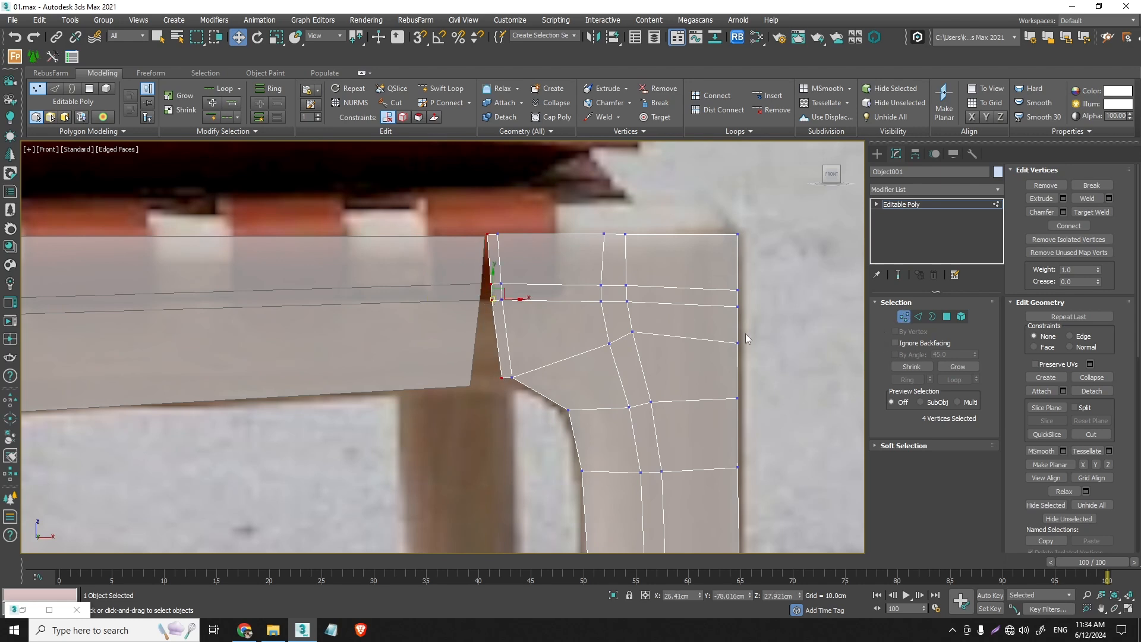
# - Attach the front leg object to the seat rail object
pyautogui.click(323, 332)
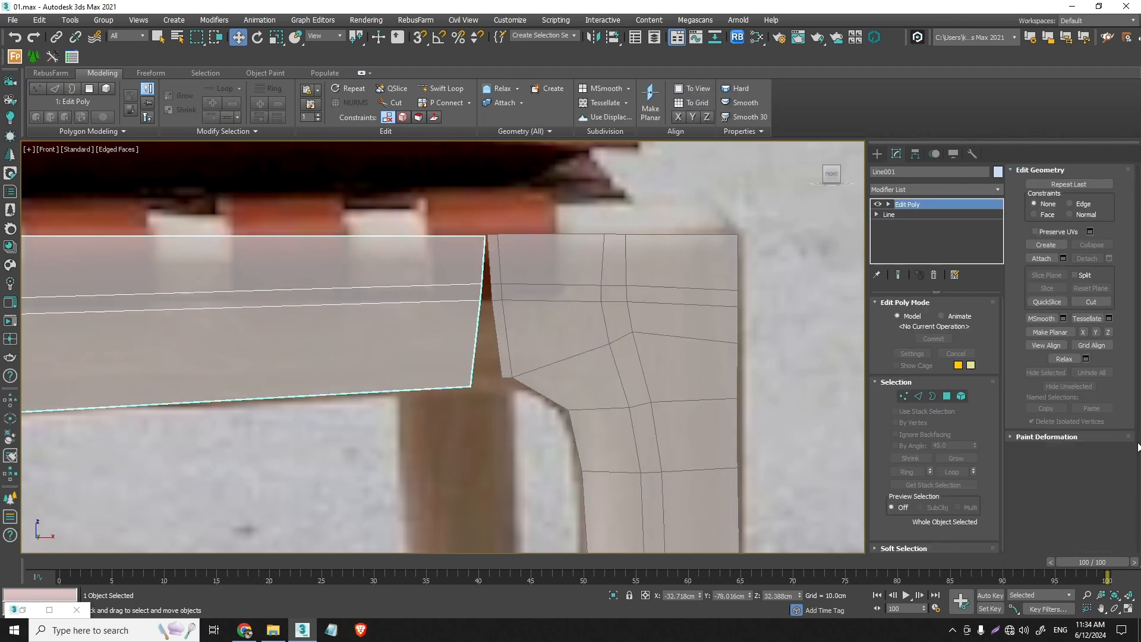
pyautogui.click(1048, 259)
pyautogui.click(581, 321)
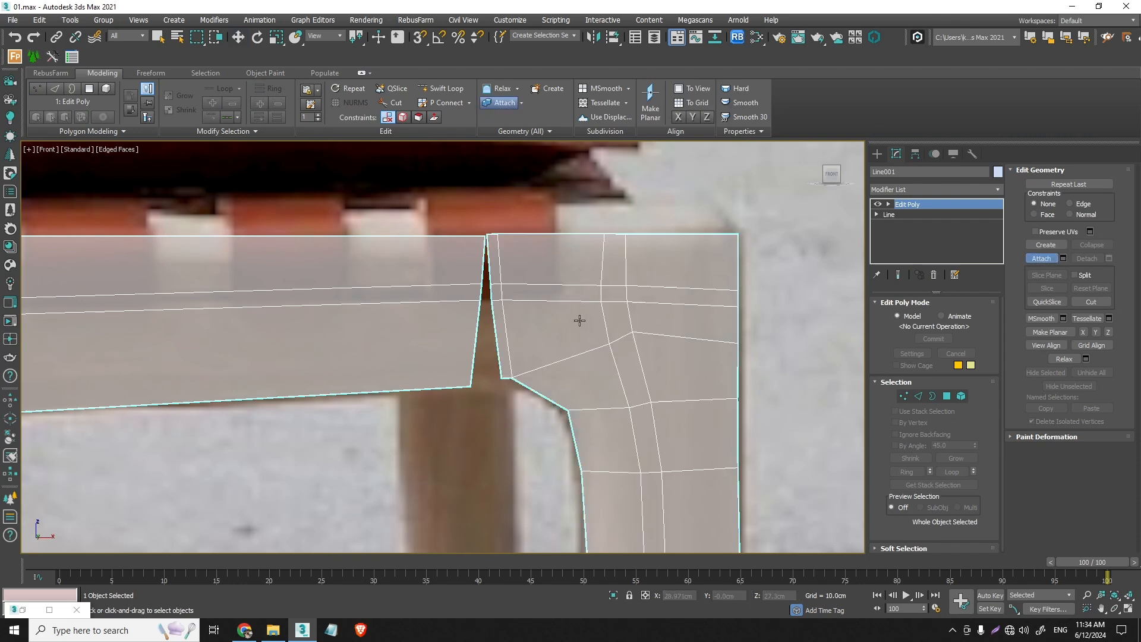
# - Target-weld the leg joint's four end vertices to the matching seat rail end vertices, undoing and redoing the top weld
pyautogui.click(905, 397)
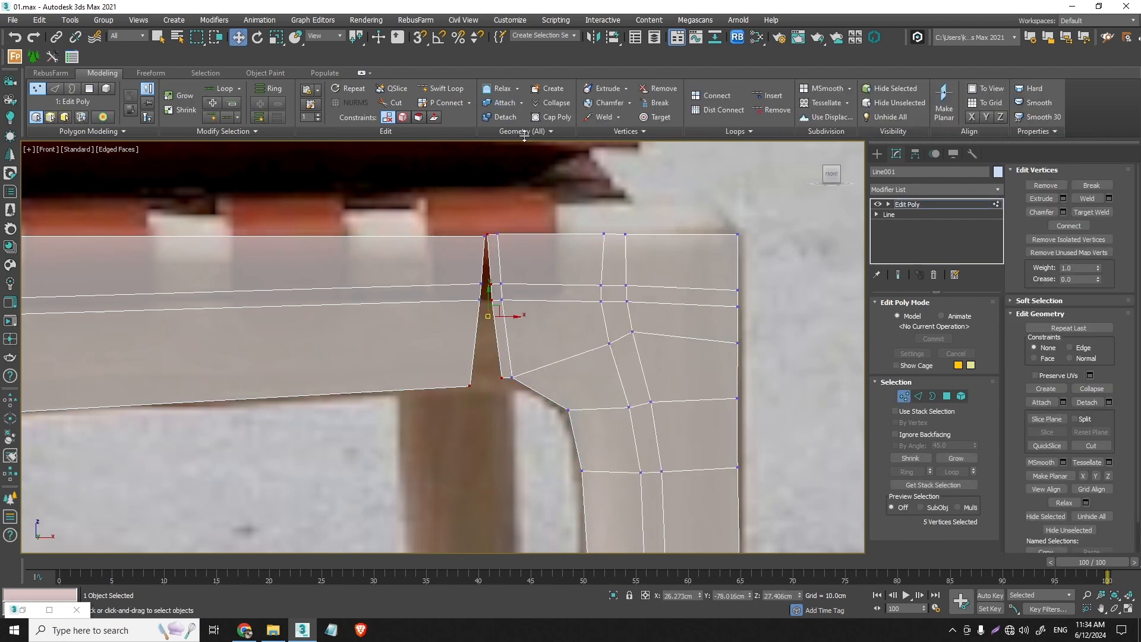
pyautogui.click(658, 117)
pyautogui.scroll(2, 462, 438)
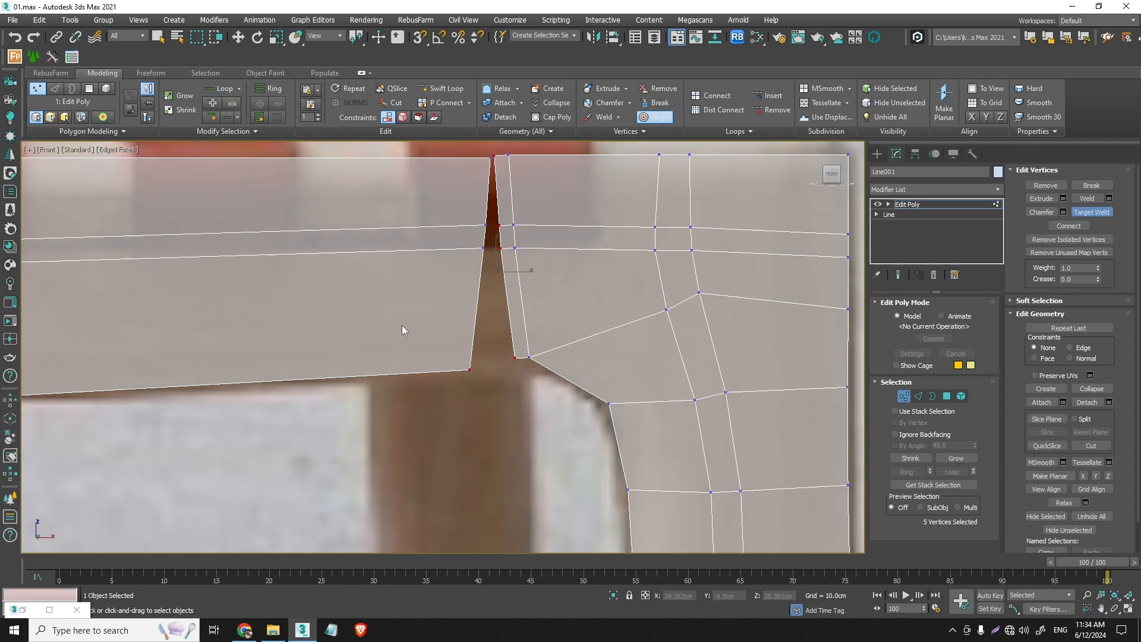
pyautogui.click(468, 371)
pyautogui.click(485, 249)
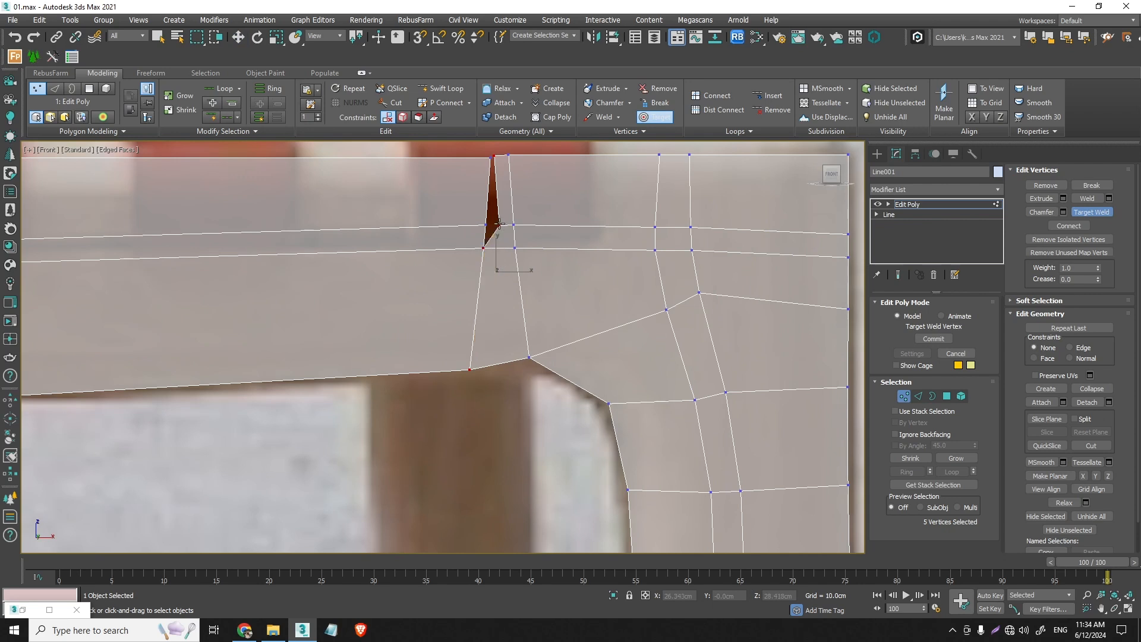
pyautogui.click(487, 224)
pyautogui.click(492, 157)
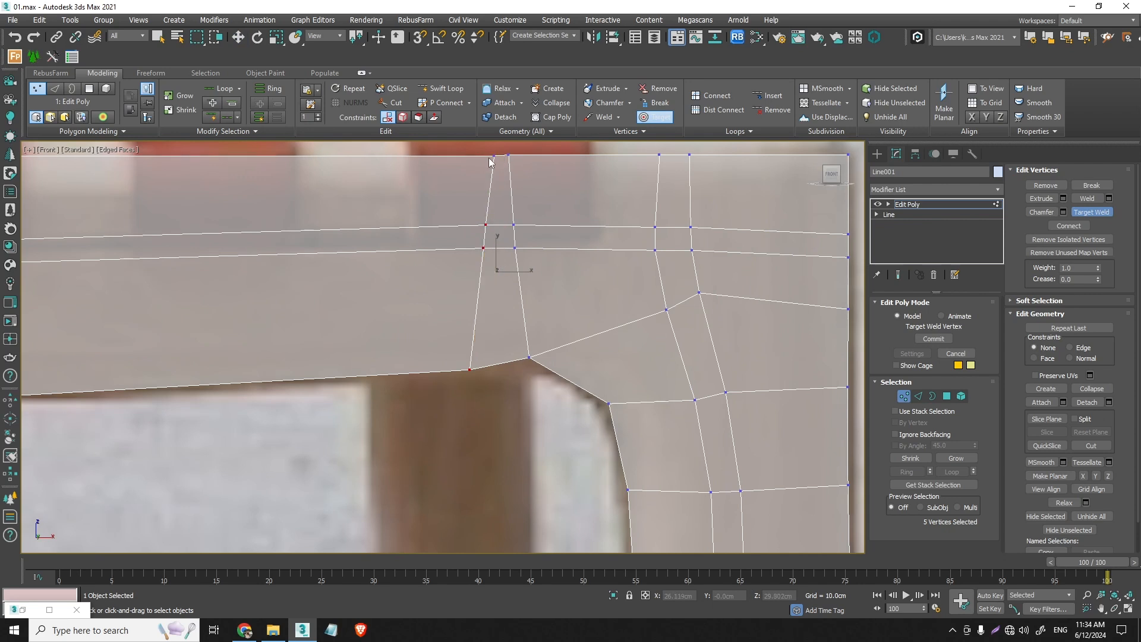
pyautogui.hotkey('ctrl', 'z')
pyautogui.click(494, 156)
pyautogui.click(490, 159)
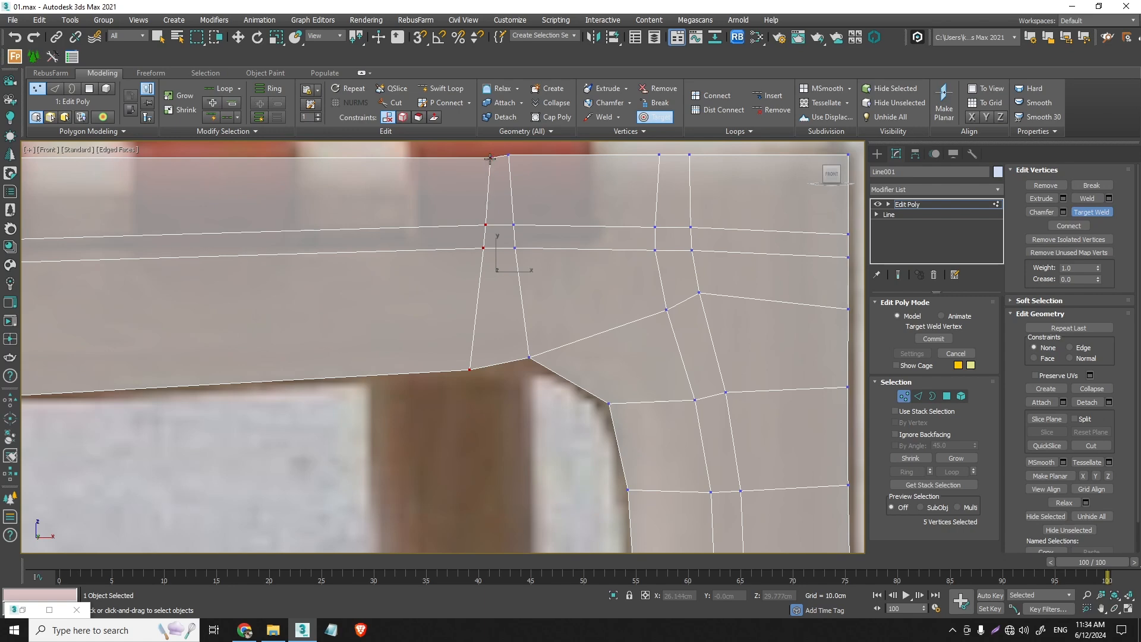
# - Move the two inner corner vertices where the front leg meets the seat rail onto the curved outline of the reference photo
pyautogui.press('w')
pyautogui.scroll(-6, 509, 229)
pyautogui.scroll(2, 517, 245)
pyautogui.scroll(2, 516, 243)
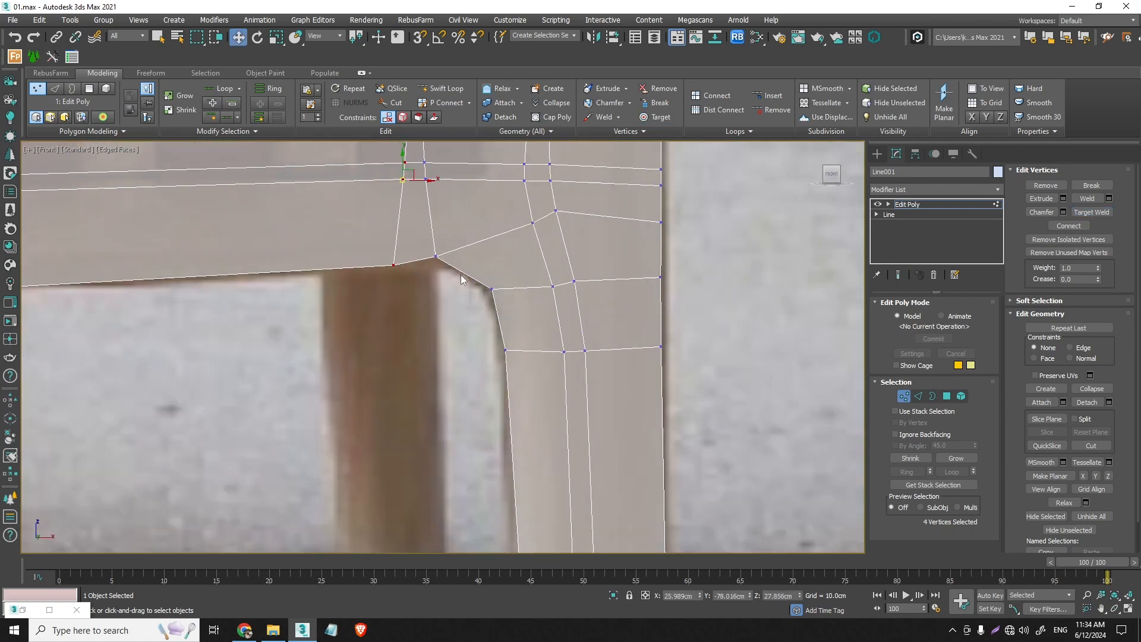
pyautogui.rightClick(456, 297)
pyautogui.click(491, 289)
pyautogui.moveTo(491, 289); pyautogui.dragTo(500, 301)
pyautogui.click(435, 256)
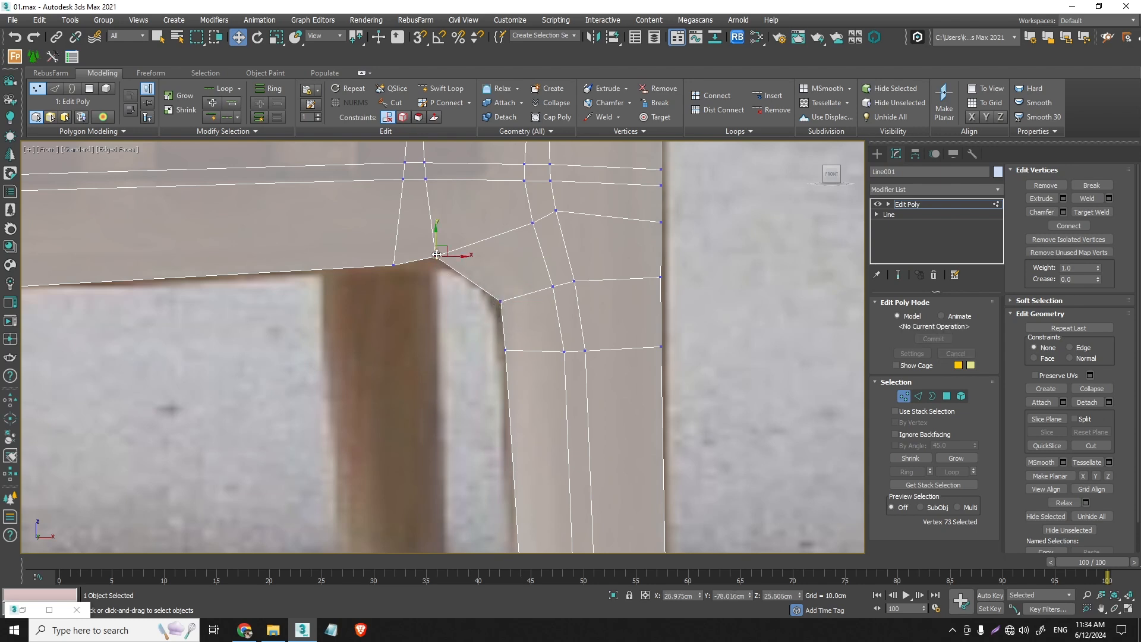
pyautogui.moveTo(436, 256); pyautogui.dragTo(461, 265)
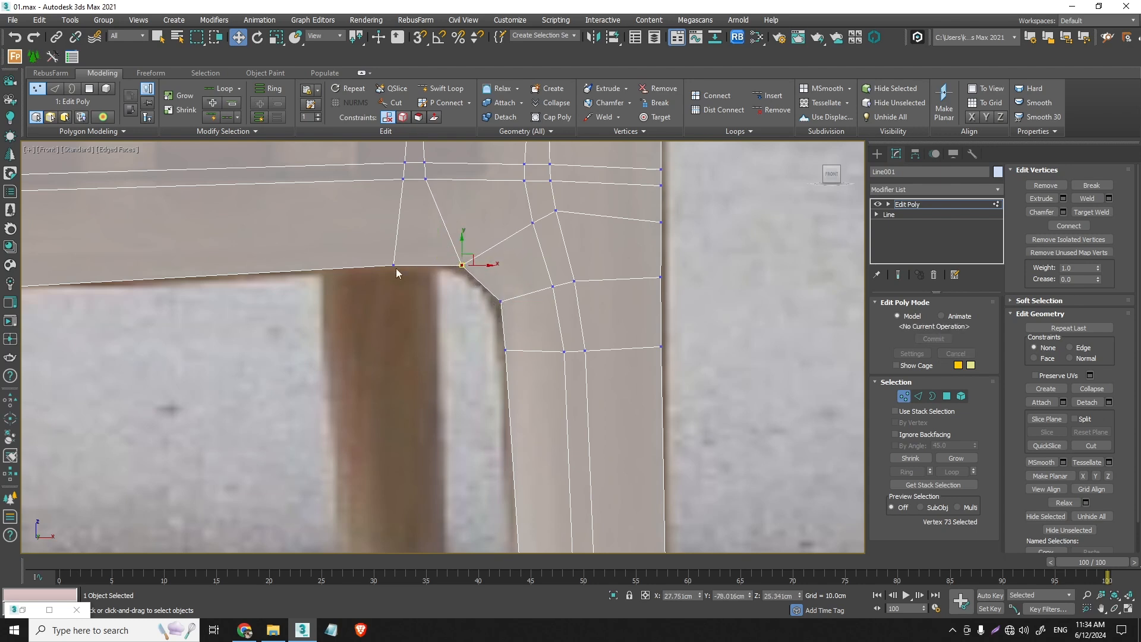
pyautogui.moveTo(456, 248); pyautogui.dragTo(445, 348, button='middle')
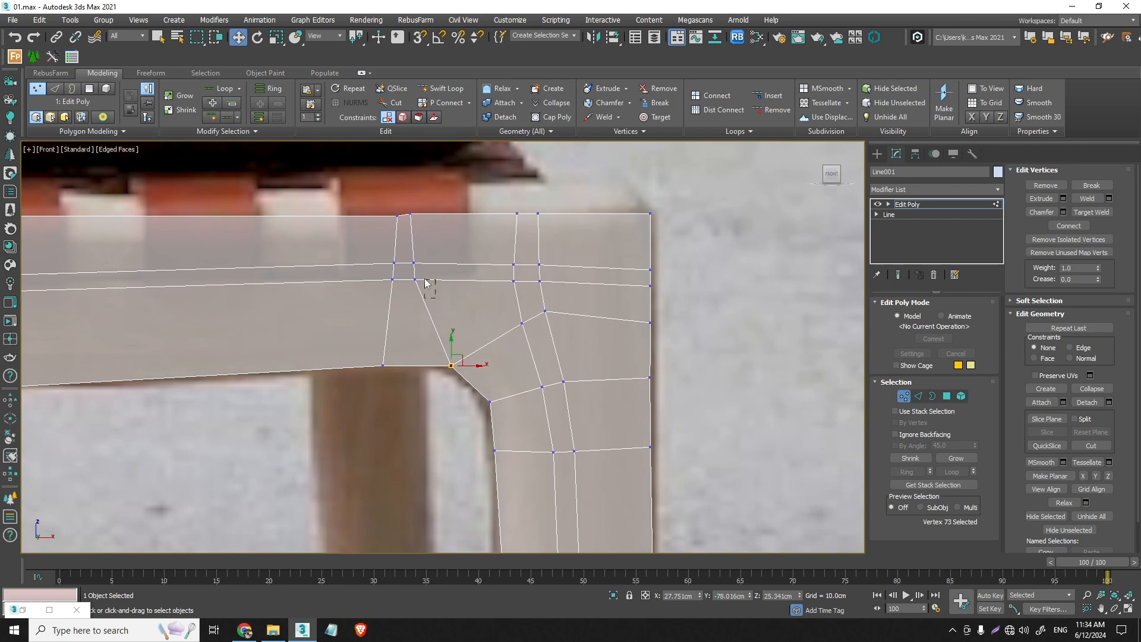
# - Move the front leg joint's interior and top vertices toward the leg's outer side so the crossing edge loops run straighter and more evenly spaced
pyautogui.moveTo(425, 283); pyautogui.dragTo(478, 273)
pyautogui.moveTo(415, 223); pyautogui.dragTo(490, 228)
pyautogui.moveTo(542, 319); pyautogui.dragTo(525, 278, button='middle')
pyautogui.moveTo(546, 294); pyautogui.dragTo(535, 228)
pyautogui.click(542, 280)
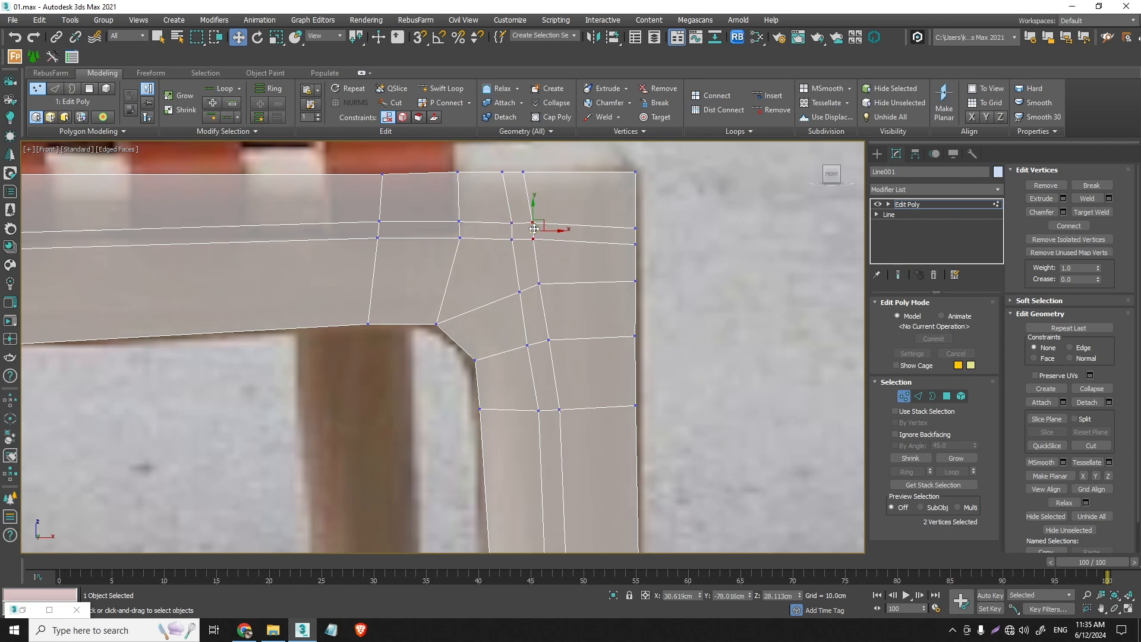
pyautogui.moveTo(555, 185); pyautogui.dragTo(492, 151)
pyautogui.moveTo(540, 174); pyautogui.dragTo(547, 174)
pyautogui.moveTo(474, 254); pyautogui.dragTo(447, 164)
# - Rotate the seat rail's seven top-edge vertices slightly so the edge rises toward the front leg like the reference, and clear the selection
pyautogui.scroll(-3, 523, 245)
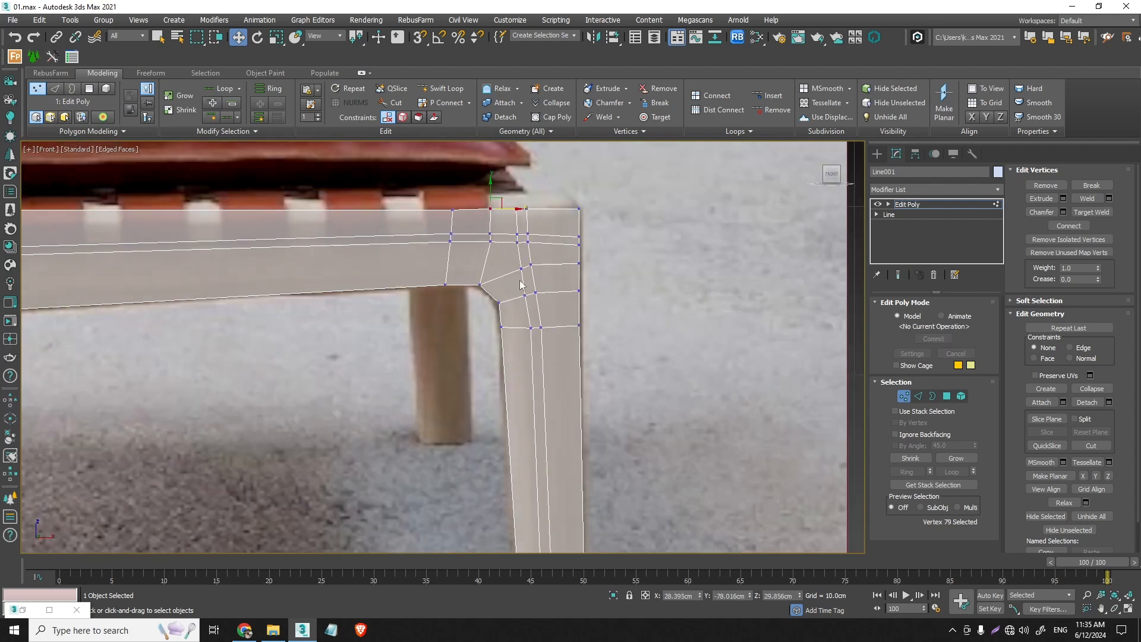
pyautogui.scroll(2, 522, 297)
pyautogui.moveTo(520, 297); pyautogui.dragTo(507, 214, button='middle')
pyautogui.scroll(-2, 508, 214)
pyautogui.scroll(-4, 512, 256)
pyautogui.moveTo(514, 268); pyautogui.dragTo(527, 348, button='middle')
pyautogui.scroll(2, 548, 271)
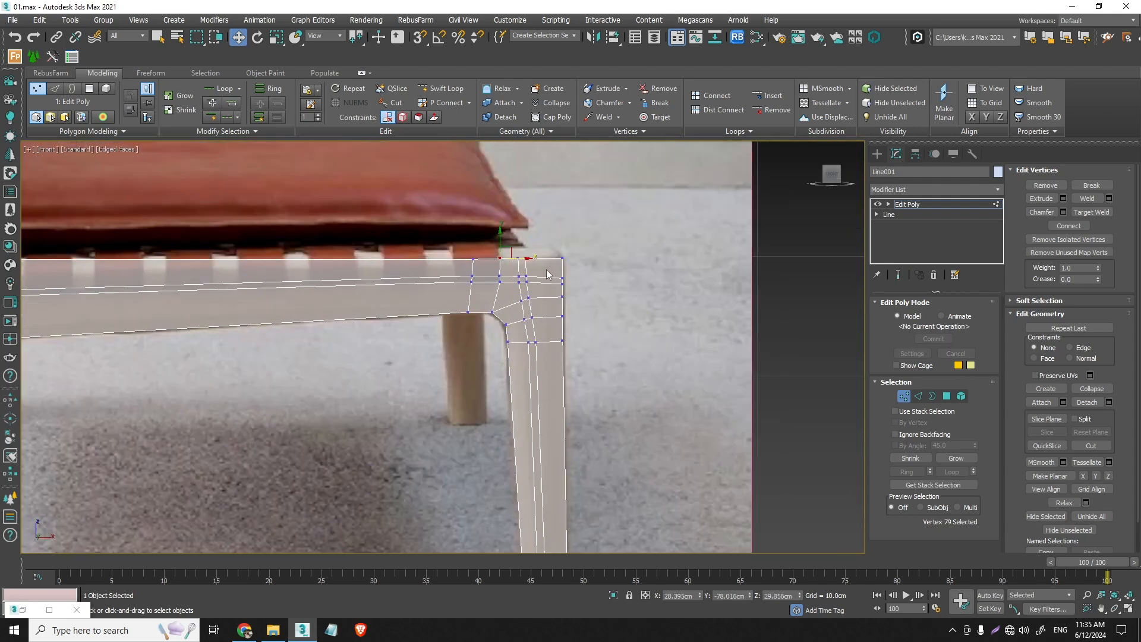
pyautogui.scroll(-2, 547, 274)
pyautogui.moveTo(547, 274); pyautogui.dragTo(693, 294, button='middle')
pyautogui.moveTo(720, 291); pyautogui.dragTo(221, 283)
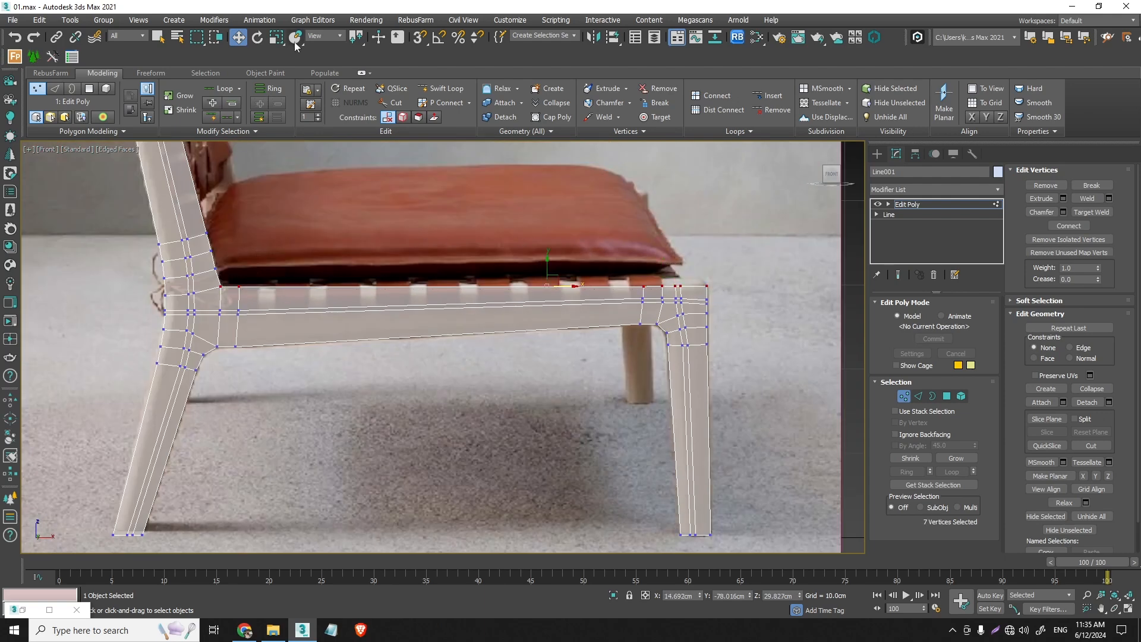
pyautogui.press('r')
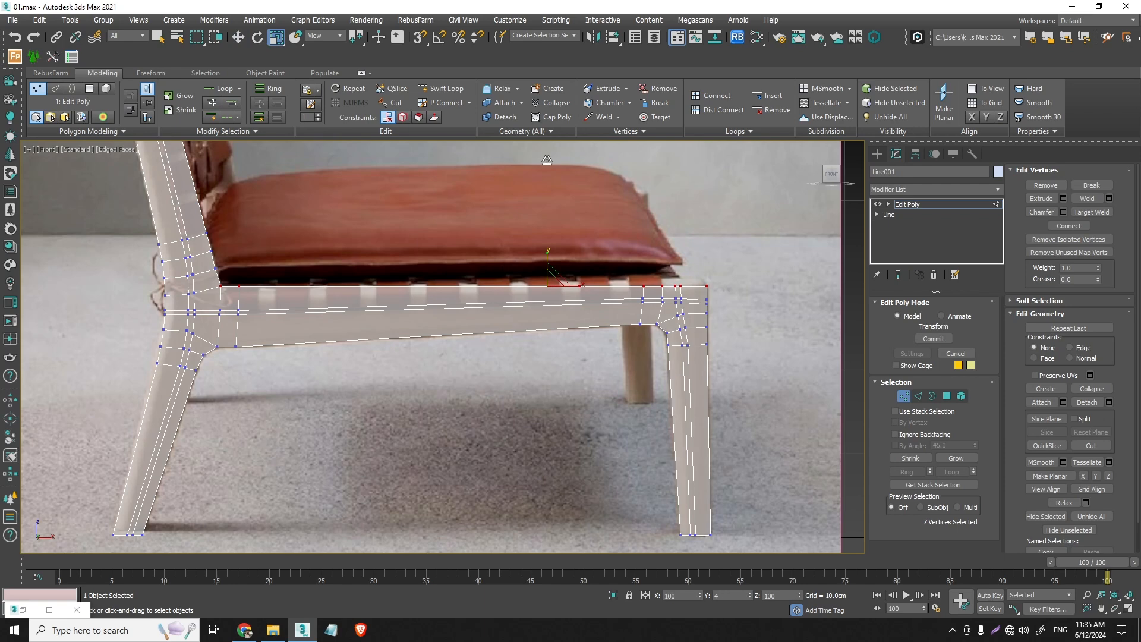
pyautogui.press('e')
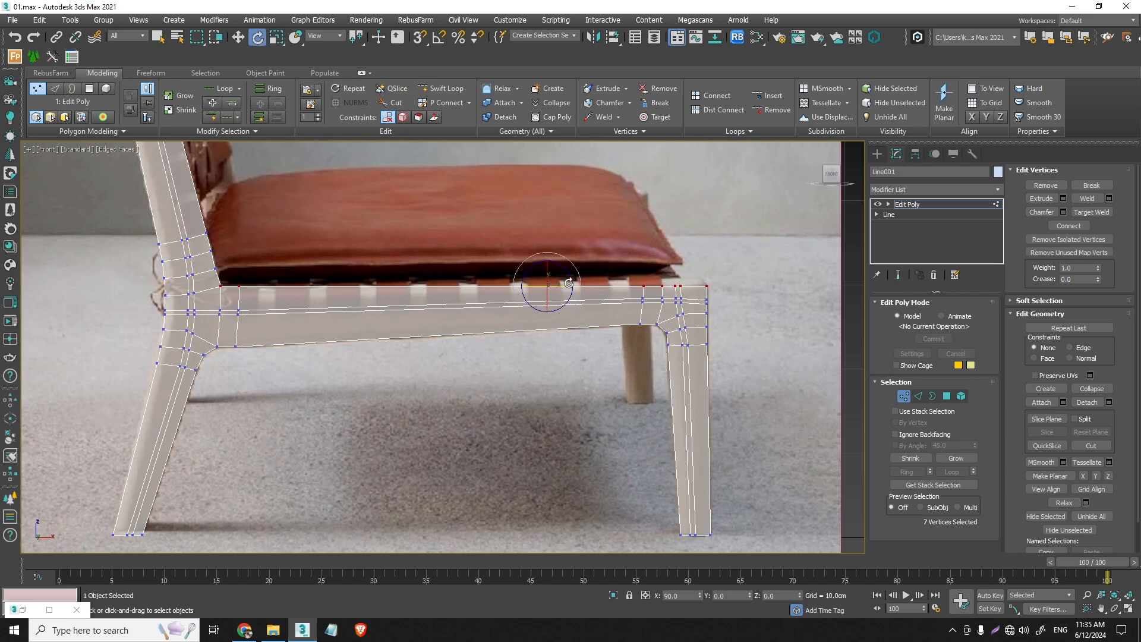
pyautogui.scroll(2, 560, 280)
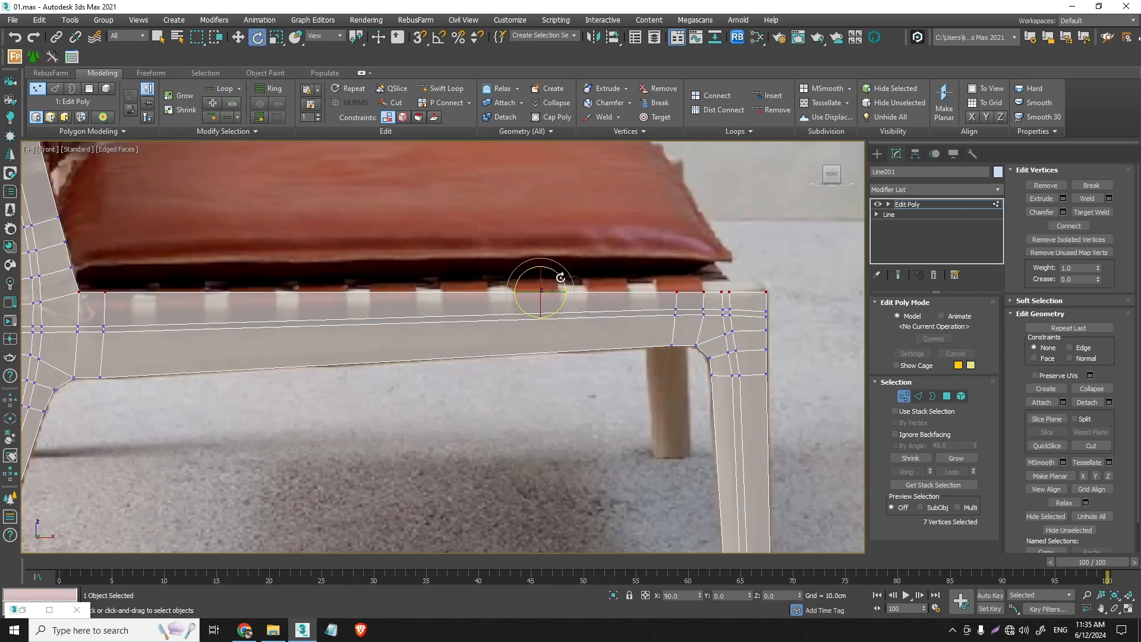
pyautogui.moveTo(560, 277); pyautogui.dragTo(561, 277)
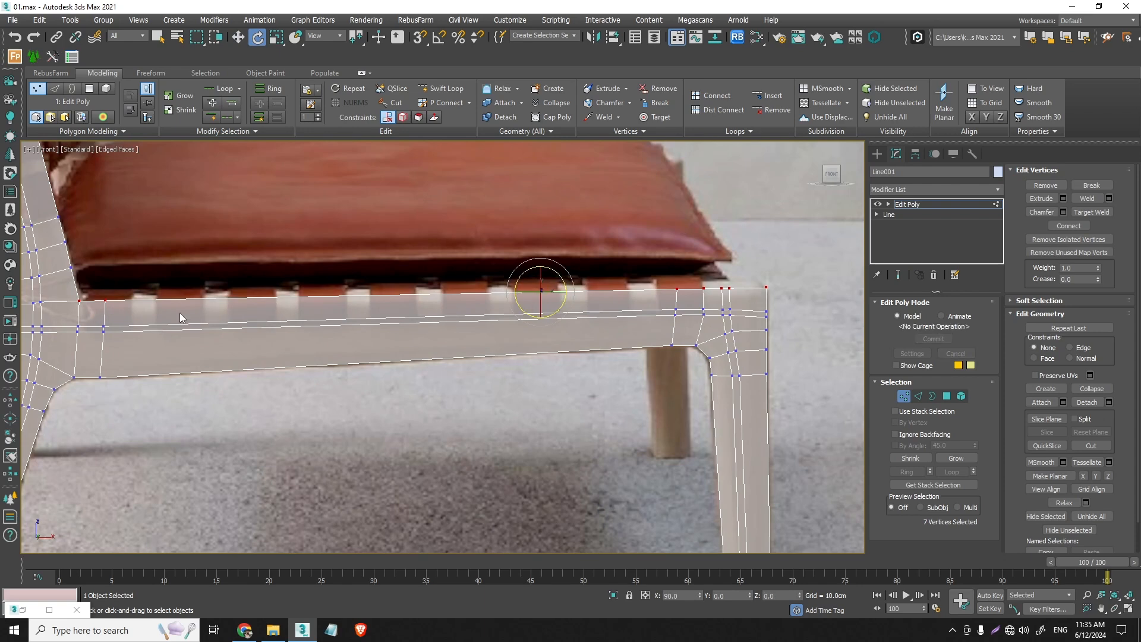
pyautogui.click(243, 39)
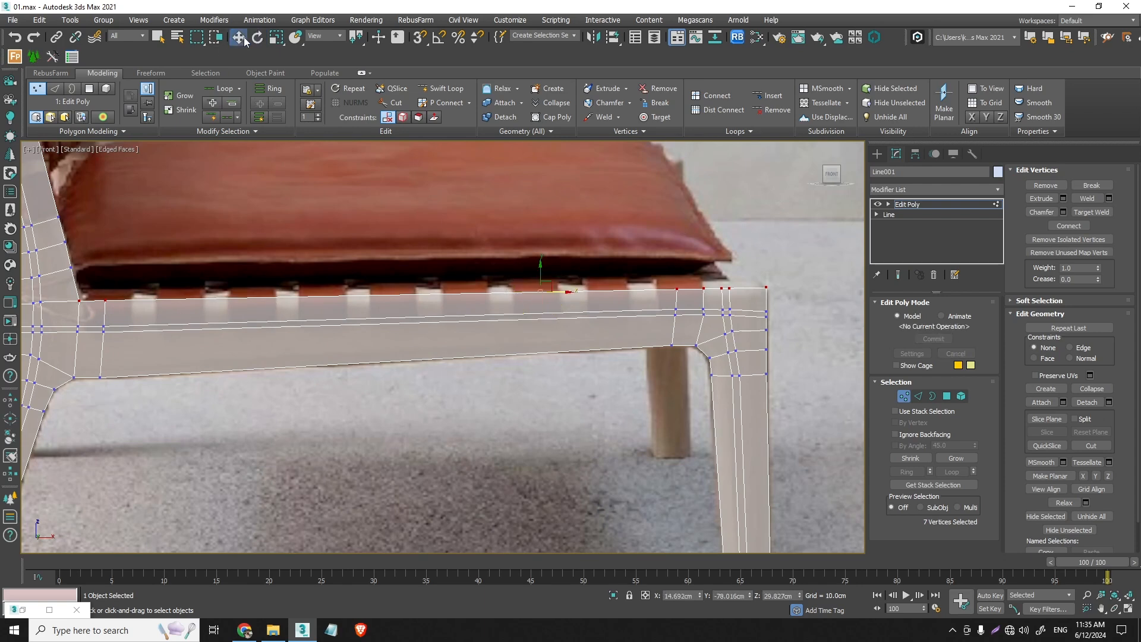
pyautogui.click(638, 418)
# - Examine the whole side frame against the reference photo, from the legs to the top of the backrest post
pyautogui.scroll(-2, 607, 401)
pyautogui.moveTo(608, 401); pyautogui.dragTo(612, 353, button='middle')
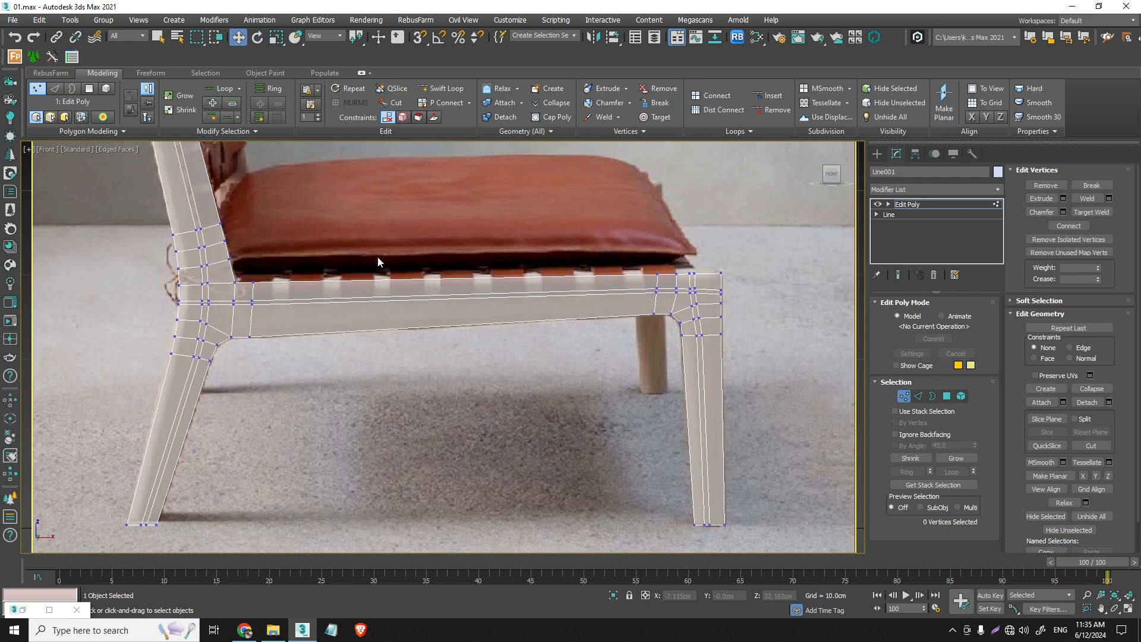
pyautogui.scroll(-4, 377, 255)
pyautogui.moveTo(397, 245); pyautogui.dragTo(379, 334, button='middle')
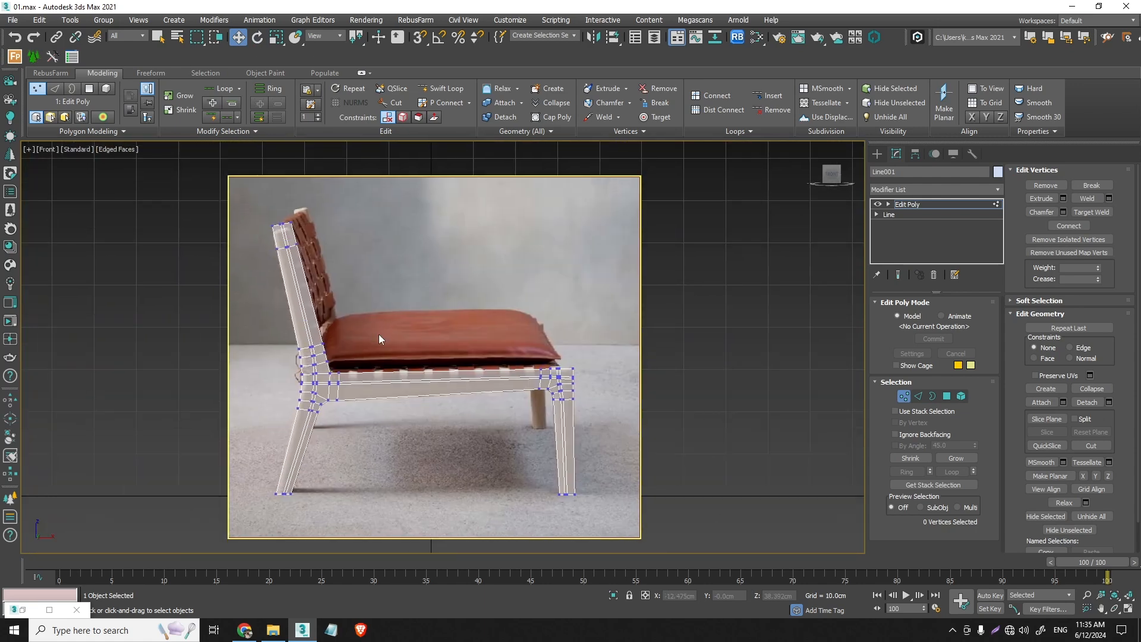
pyautogui.scroll(3, 294, 256)
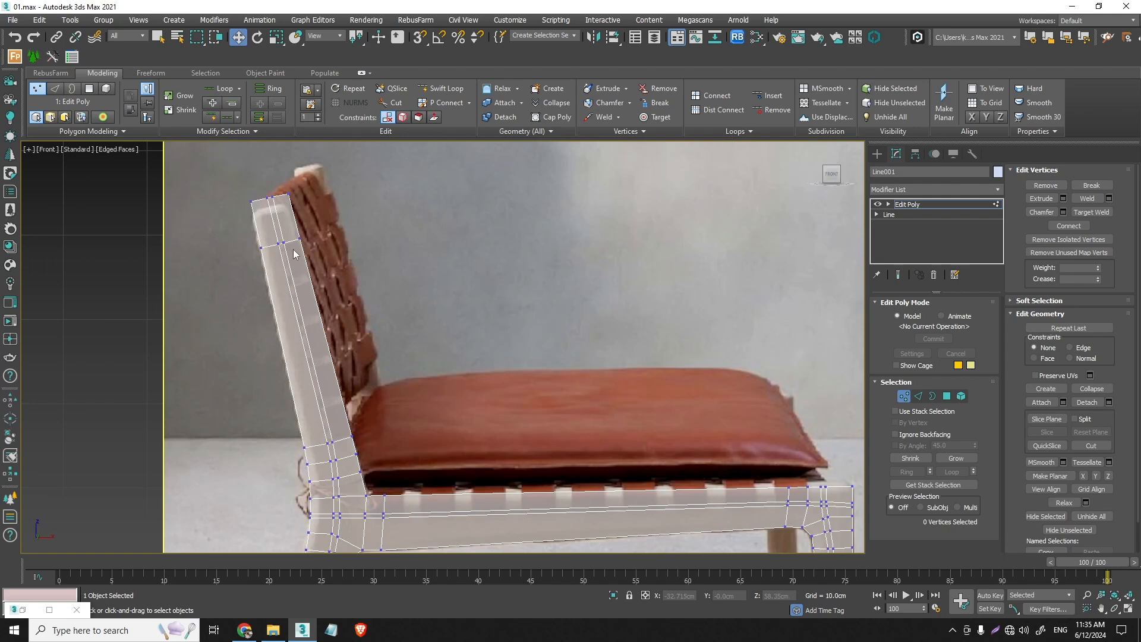
pyautogui.click(918, 396)
pyautogui.scroll(-3, 544, 453)
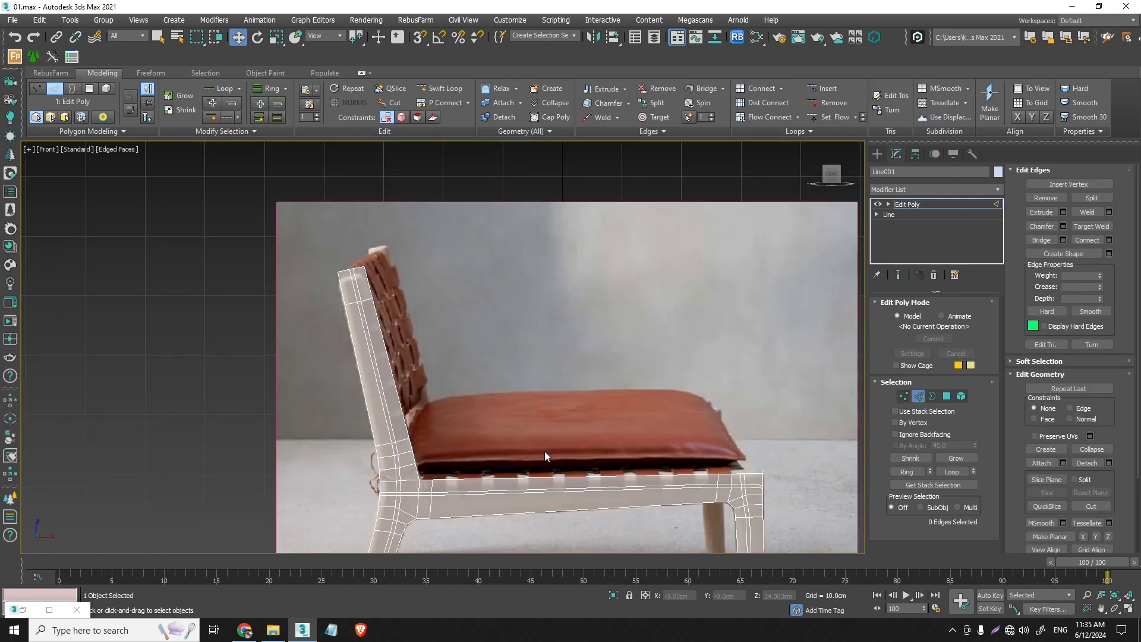
pyautogui.moveTo(545, 452); pyautogui.dragTo(544, 447, button='middle')
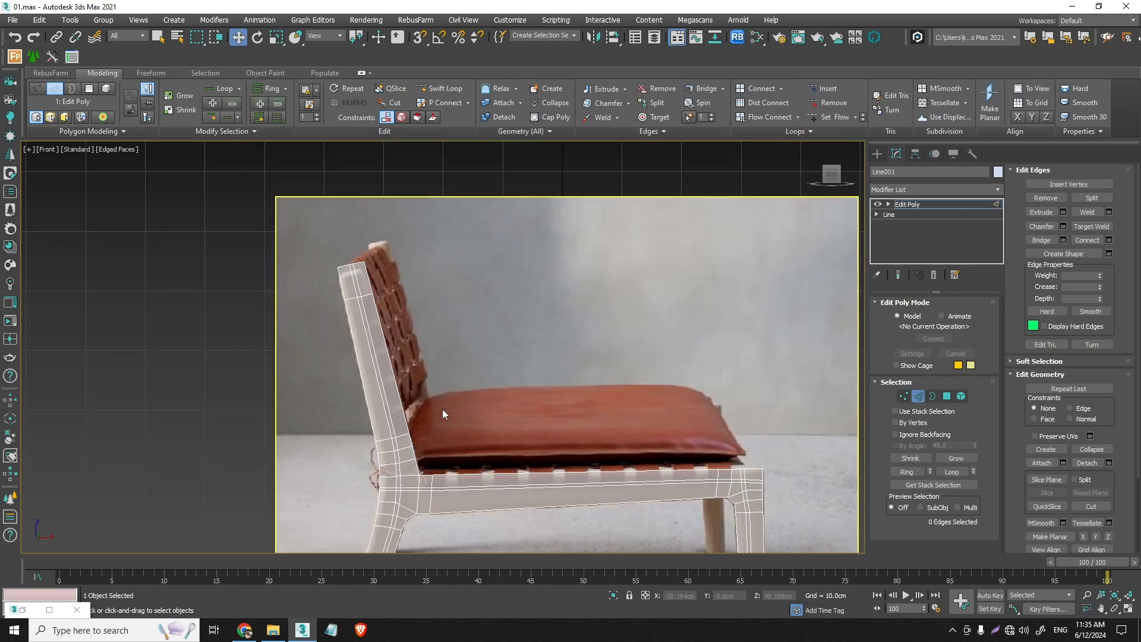
# - Preview the side frame with a TurboSmooth modifier at 2 iterations, and delete the modifier from the stack
pyautogui.click(1000, 188)
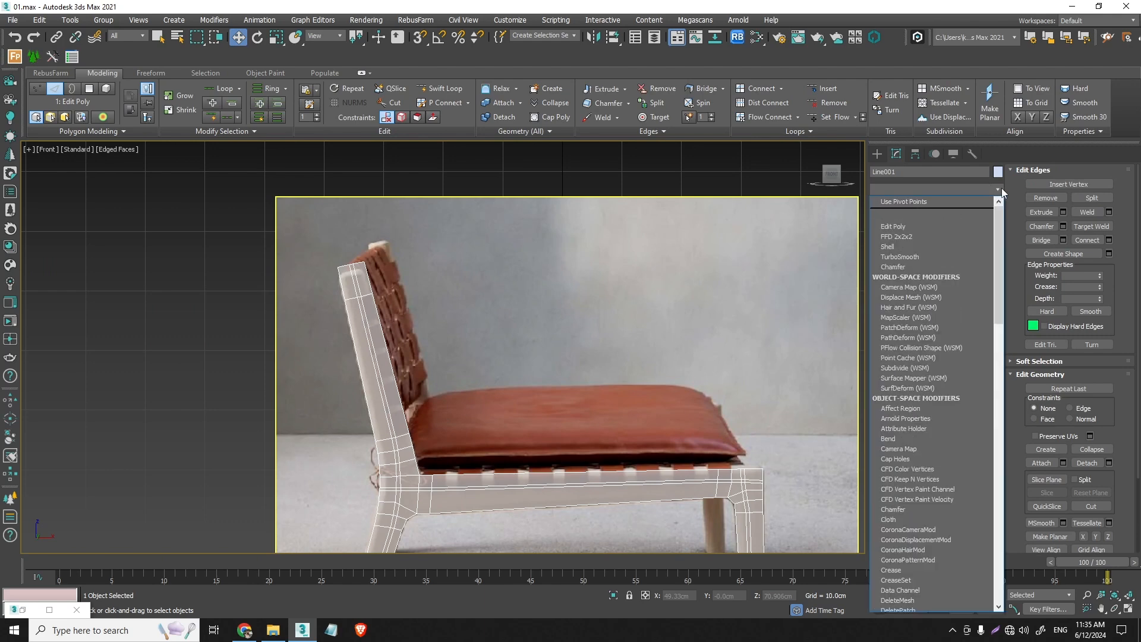
pyautogui.press('t')
pyautogui.click(941, 202)
pyautogui.scroll(8, 362, 290)
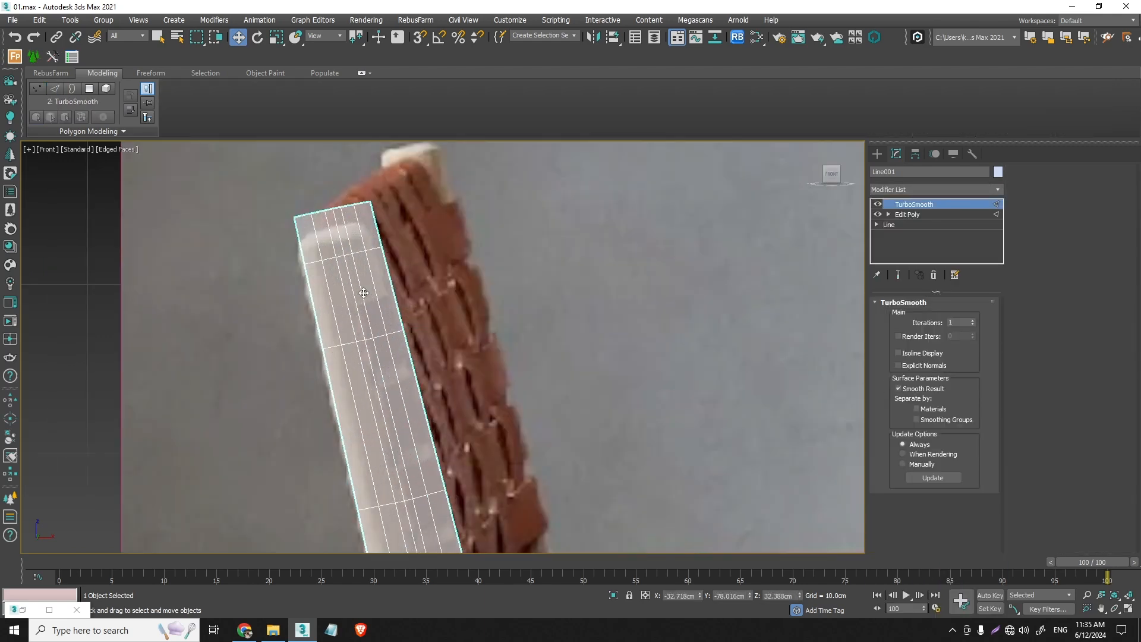
pyautogui.click(972, 321)
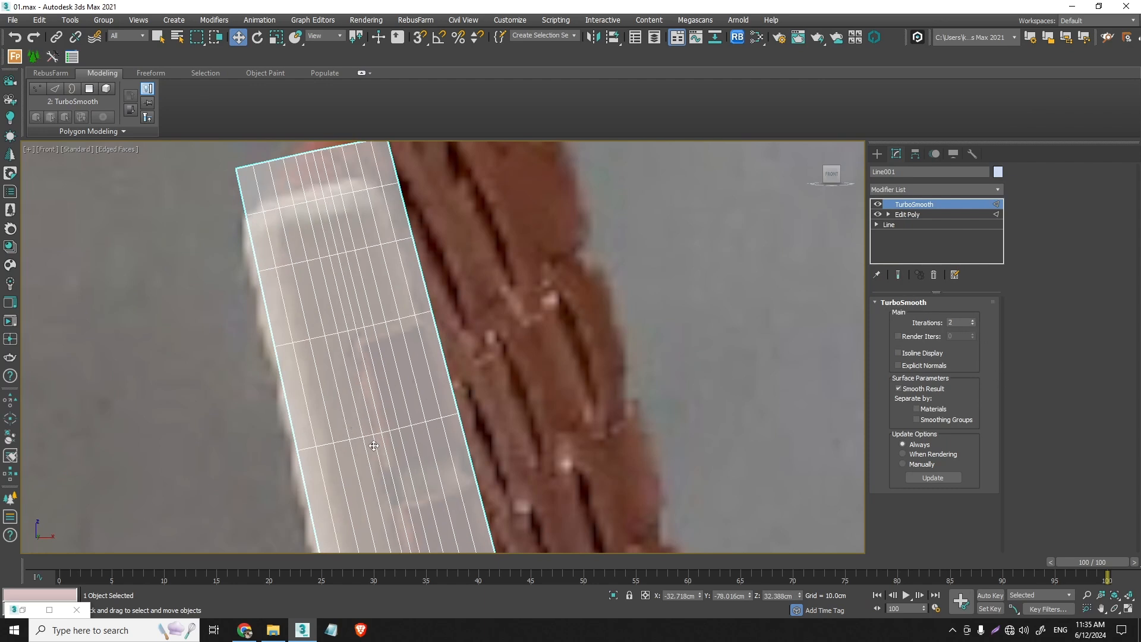
pyautogui.click(933, 275)
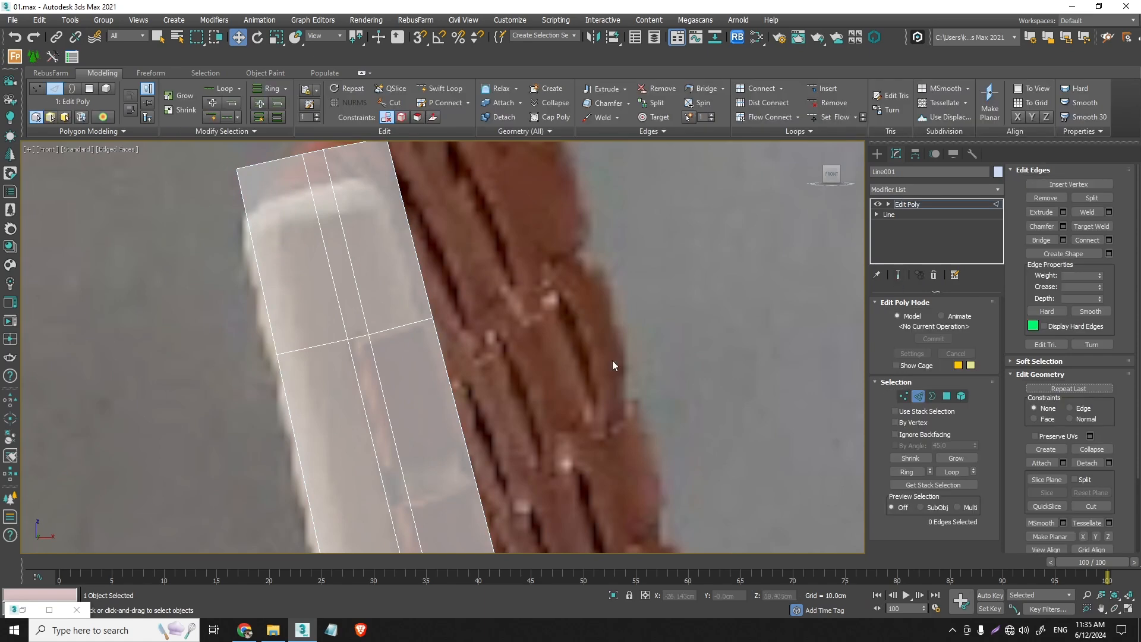
pyautogui.scroll(-4, 415, 388)
pyautogui.scroll(-6, 479, 458)
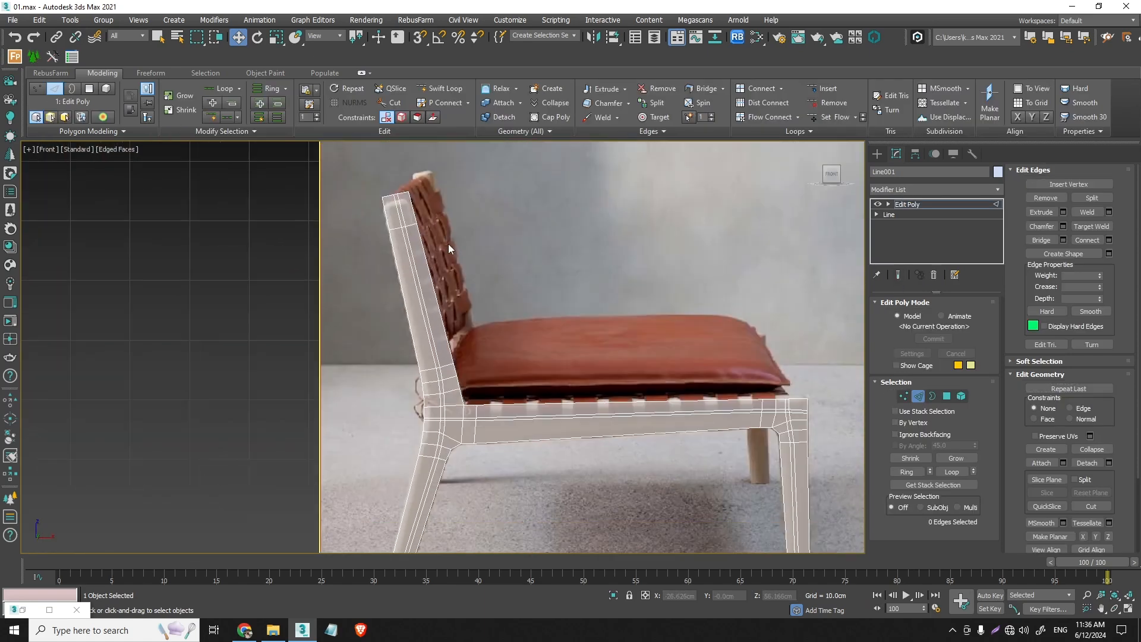
# - Clone the side frame as a copy on the other side of the reference image in the perspective view, and hide the copy
pyautogui.press('p')
pyautogui.moveTo(711, 379); pyautogui.dragTo(584, 375, button='middle')
pyautogui.click(877, 155)
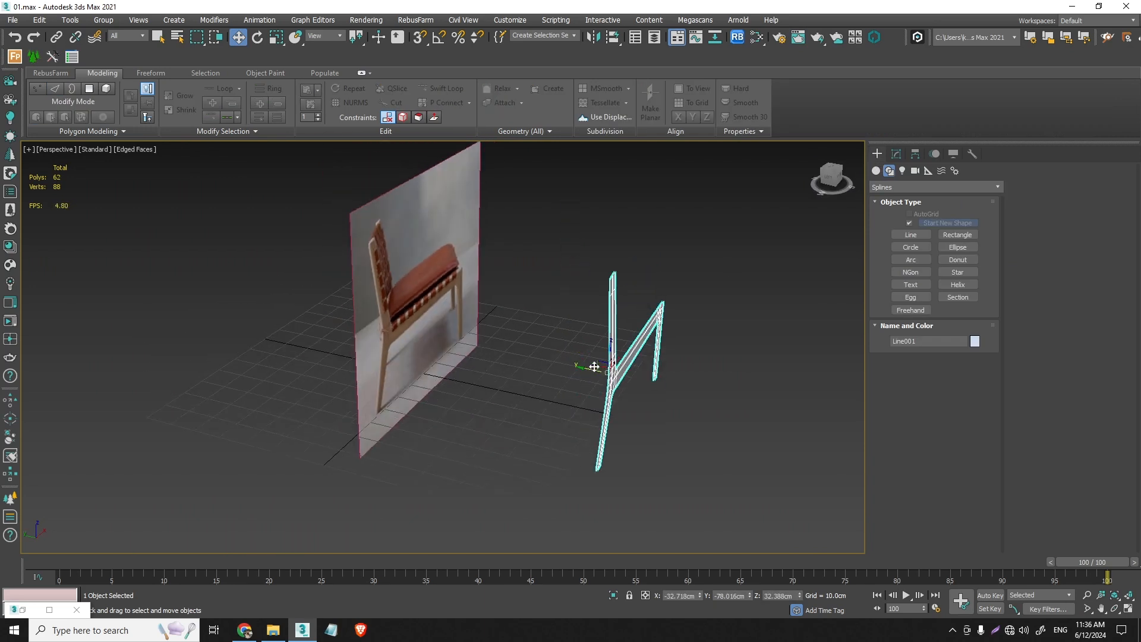
pyautogui.keyDown('shift'); pyautogui.moveTo(594, 367); pyautogui.dragTo(296, 308); pyautogui.keyUp('shift')
pyautogui.press('Return')
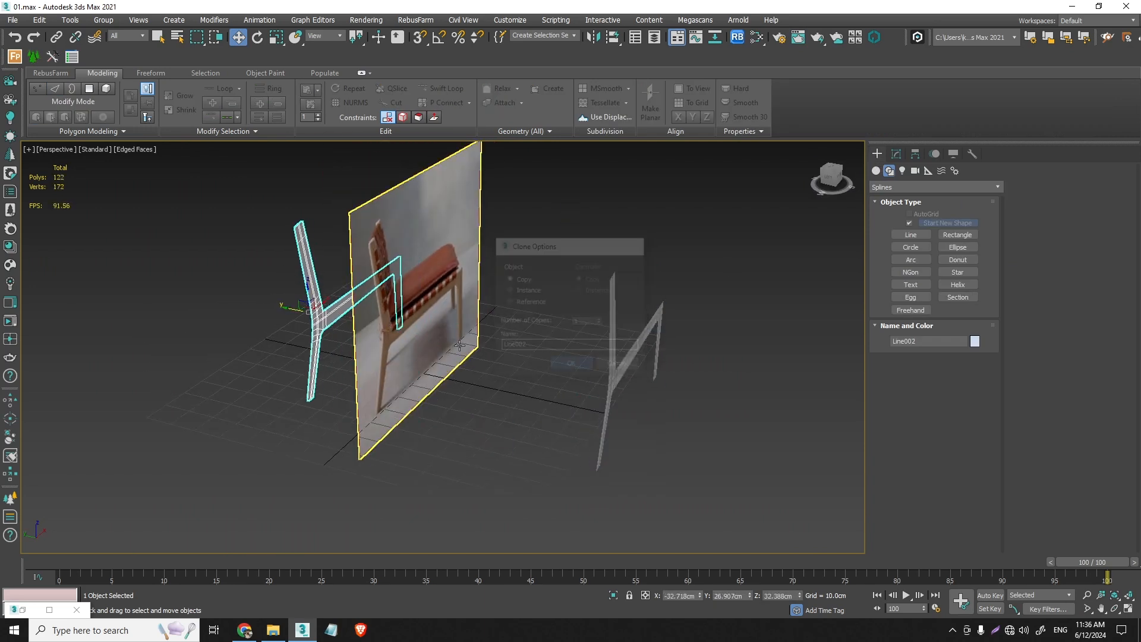
pyautogui.rightClick(324, 313)
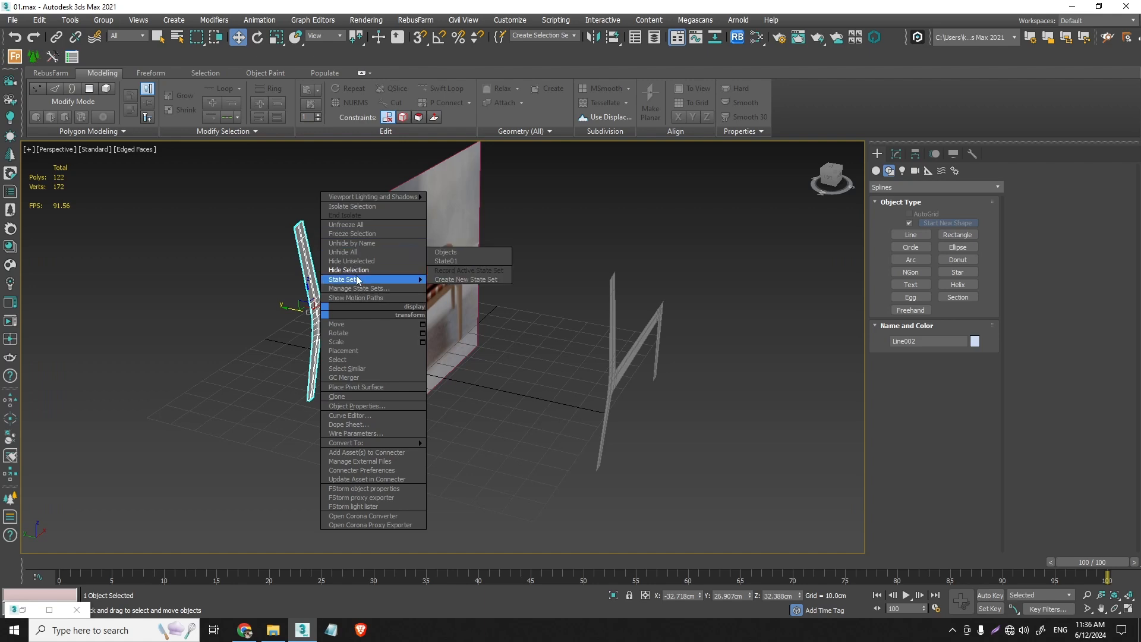
pyautogui.click(349, 270)
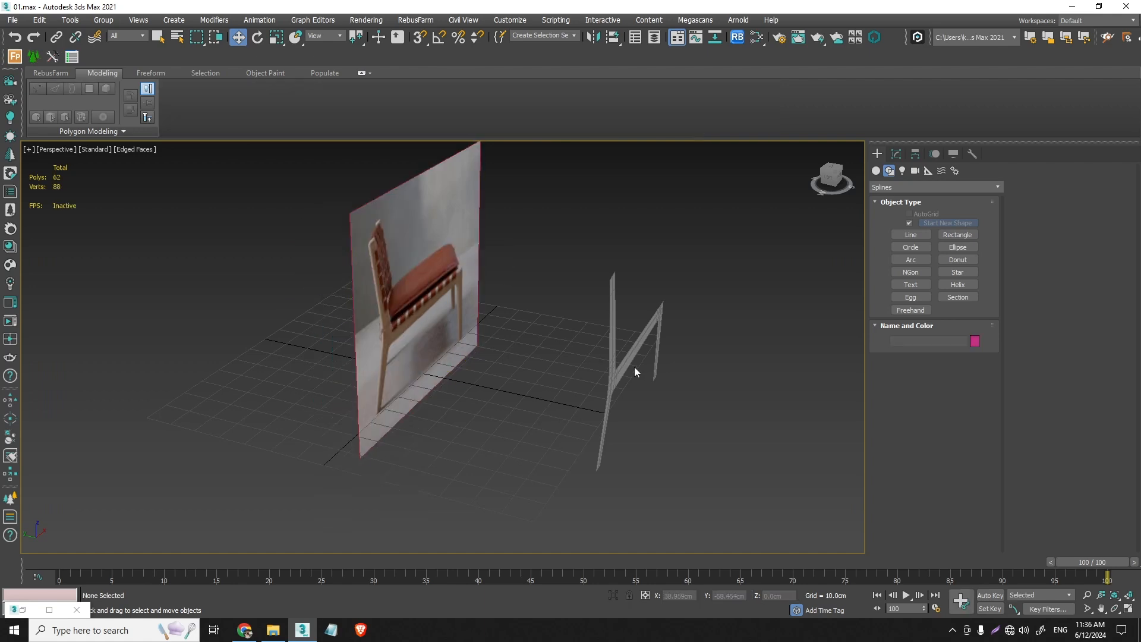
# - Select the narrow middle strip polygons along the original frame's seat rail, including the short ones beside the rear and front leg joints
pyautogui.press('f')
pyautogui.moveTo(604, 385); pyautogui.dragTo(568, 332, button='middle')
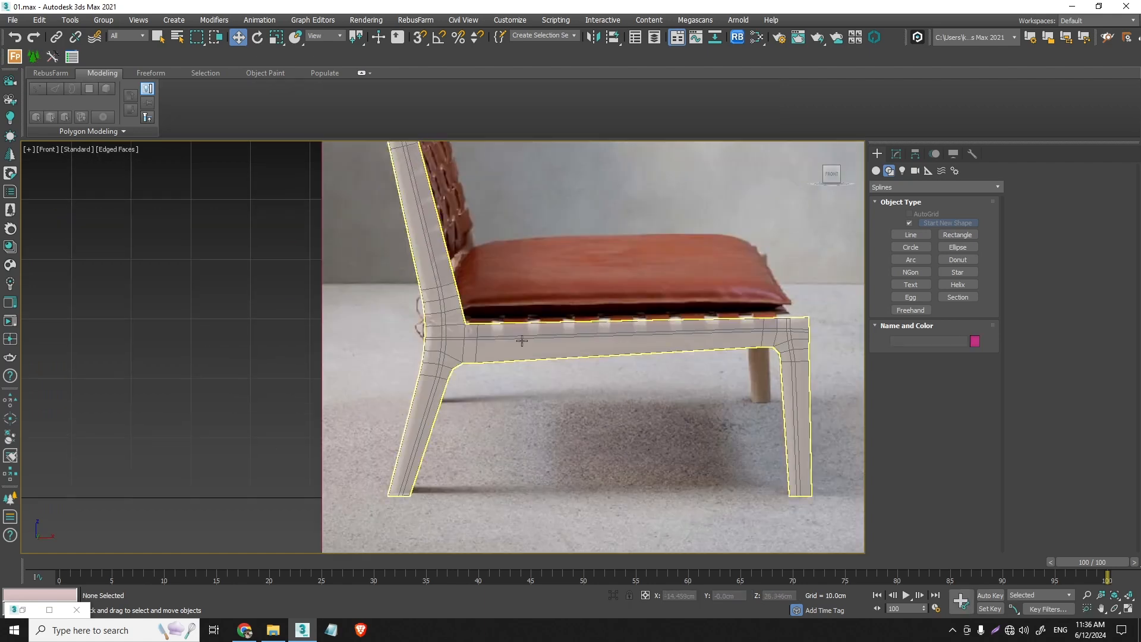
pyautogui.click(522, 342)
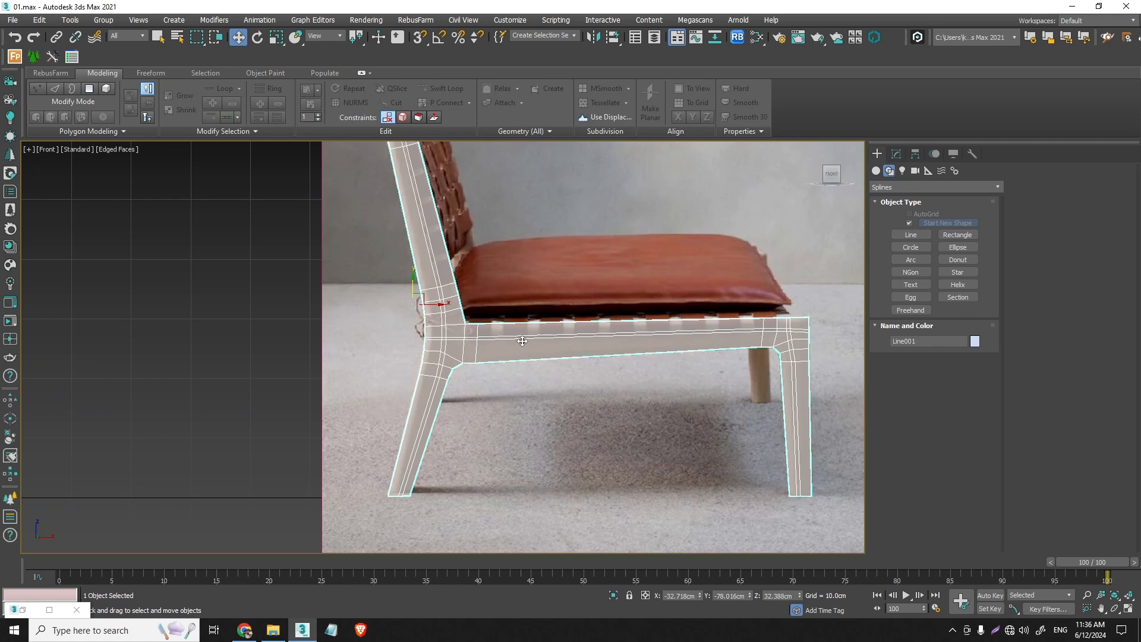
pyautogui.click(897, 154)
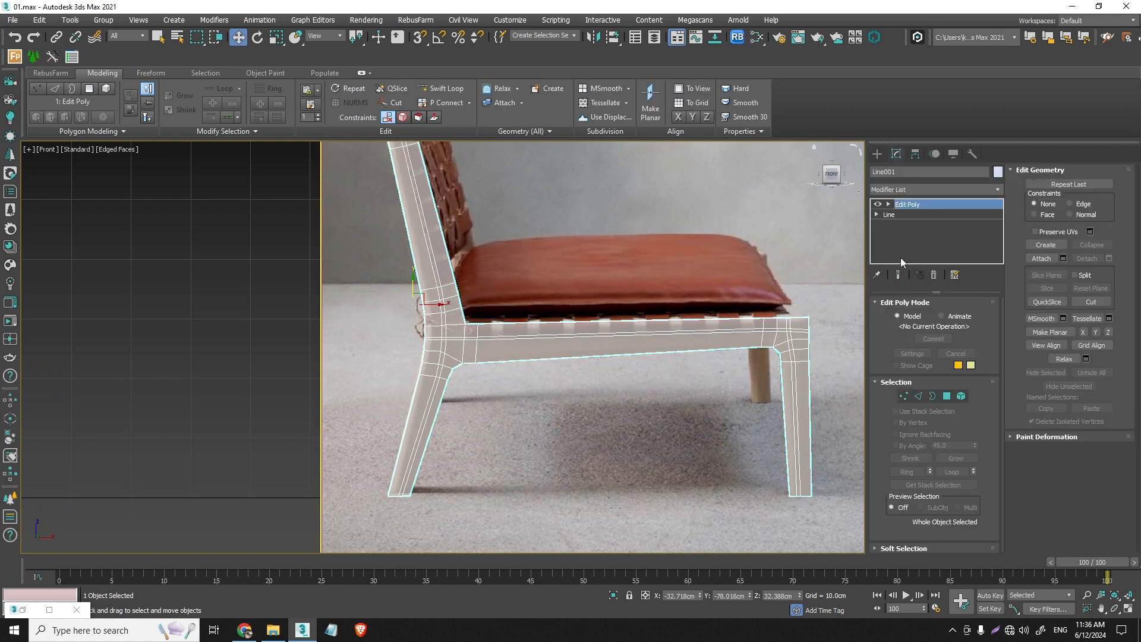
pyautogui.click(942, 395)
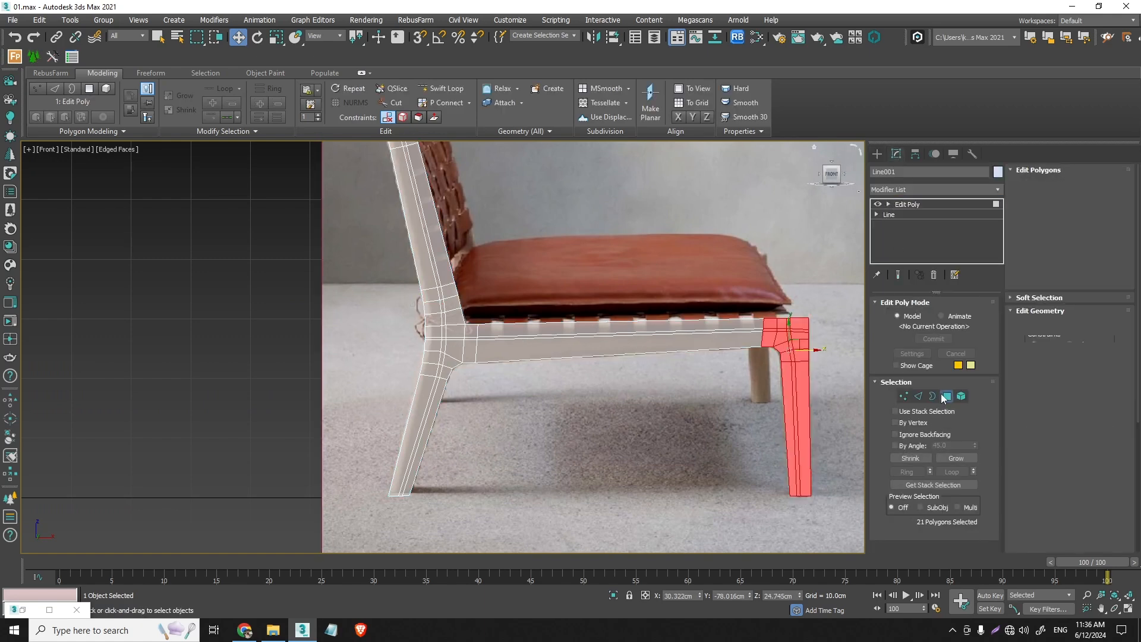
pyautogui.scroll(5, 479, 336)
pyautogui.click(483, 344)
pyautogui.scroll(3, 483, 345)
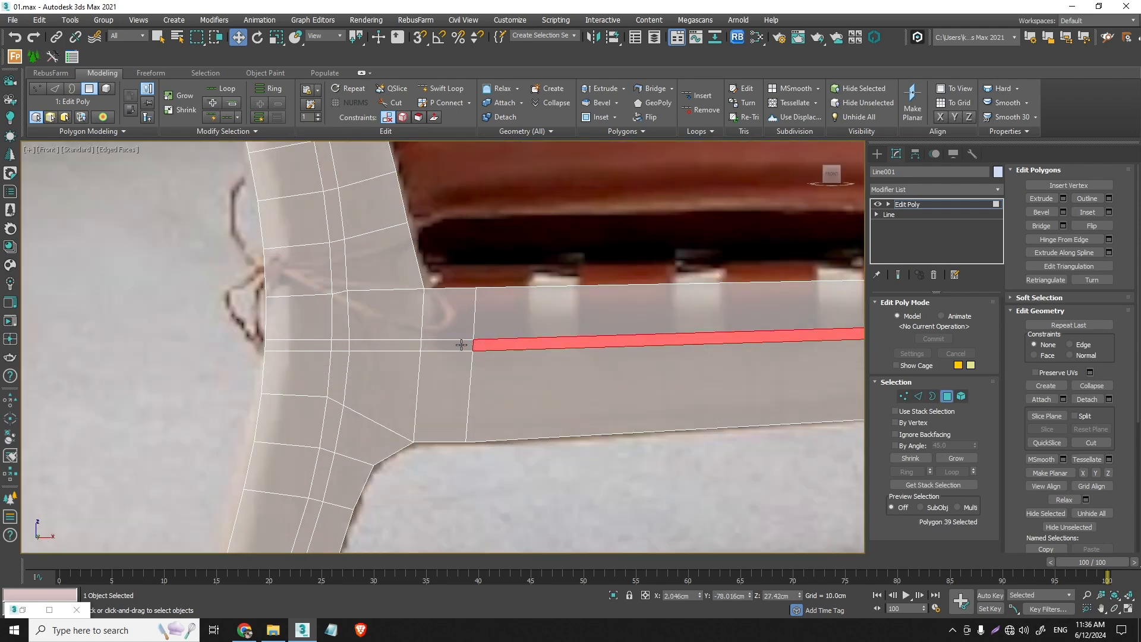
pyautogui.keyDown('ctrl'); pyautogui.click(461, 346); pyautogui.keyUp('ctrl')
pyautogui.scroll(-5, 461, 346)
pyautogui.scroll(4, 663, 342)
pyautogui.moveTo(642, 310); pyautogui.dragTo(517, 309, button='middle')
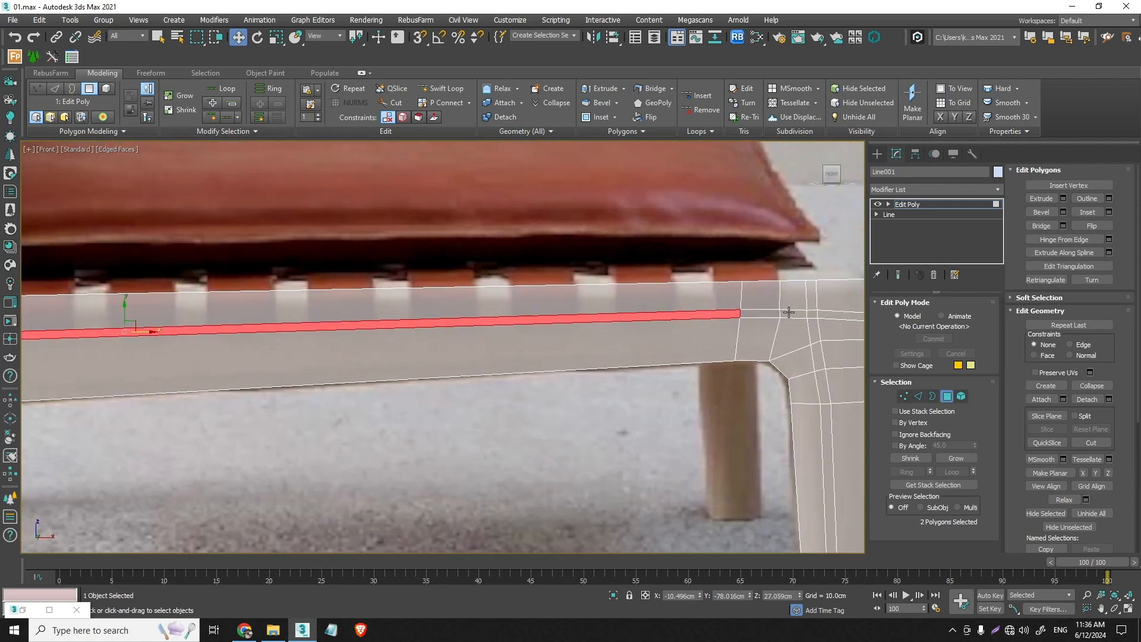
pyautogui.keyDown('ctrl'); pyautogui.click(766, 310); pyautogui.keyUp('ctrl')
pyautogui.scroll(3, 772, 311)
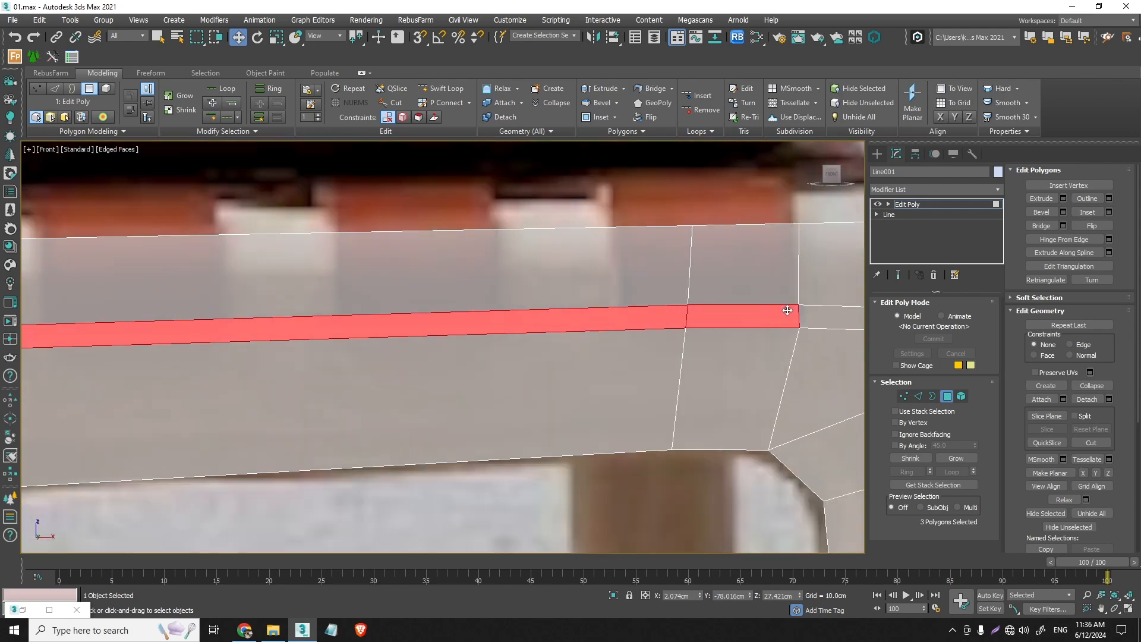
# - Nudge the two vertices at the front end of the seat rail's narrow middle strip slightly toward the front leg
pyautogui.scroll(1, 788, 310)
pyautogui.scroll(-1, 792, 318)
pyautogui.click(903, 396)
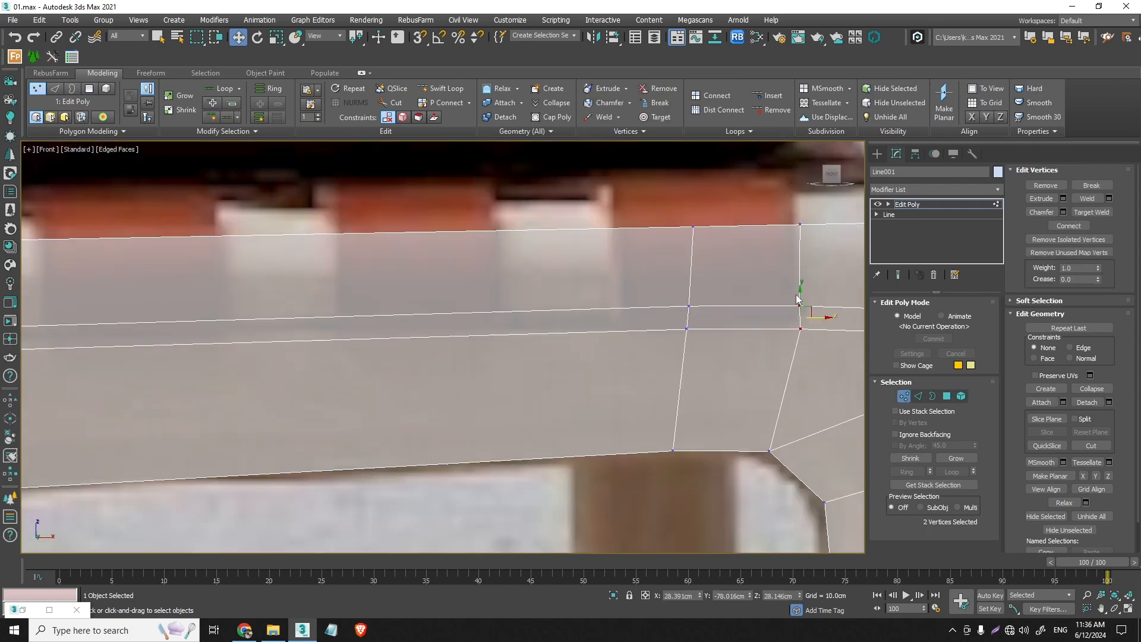
pyautogui.moveTo(802, 301); pyautogui.dragTo(806, 299)
# - Add the backrest post's long narrow middle strip polygon to the seat rail strip selection, and delete the selected polygons
pyautogui.click(947, 396)
pyautogui.scroll(-10, 684, 333)
pyautogui.scroll(5, 408, 270)
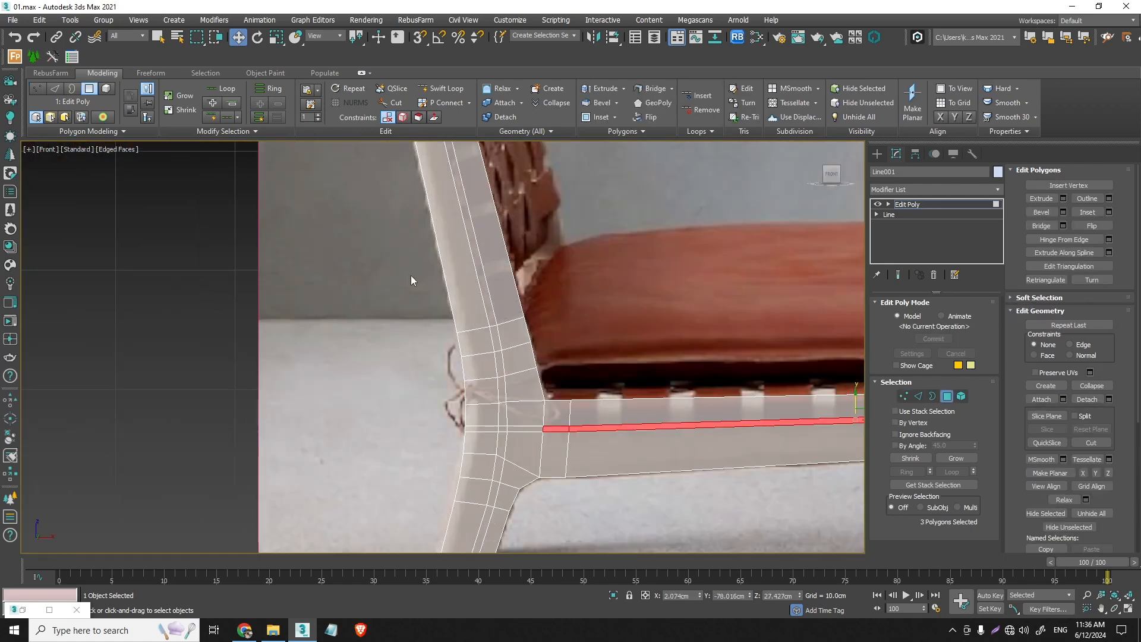
pyautogui.keyDown('ctrl'); pyautogui.click(493, 313); pyautogui.keyUp('ctrl')
pyautogui.moveTo(438, 178); pyautogui.dragTo(458, 358, button='middle')
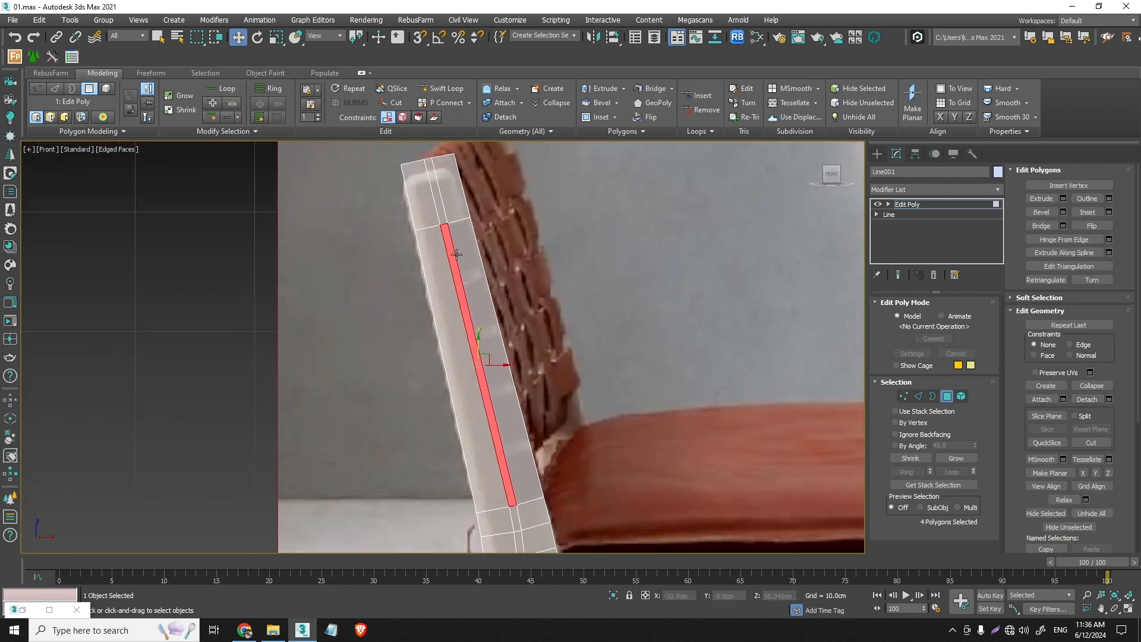
pyautogui.scroll(-5, 452, 247)
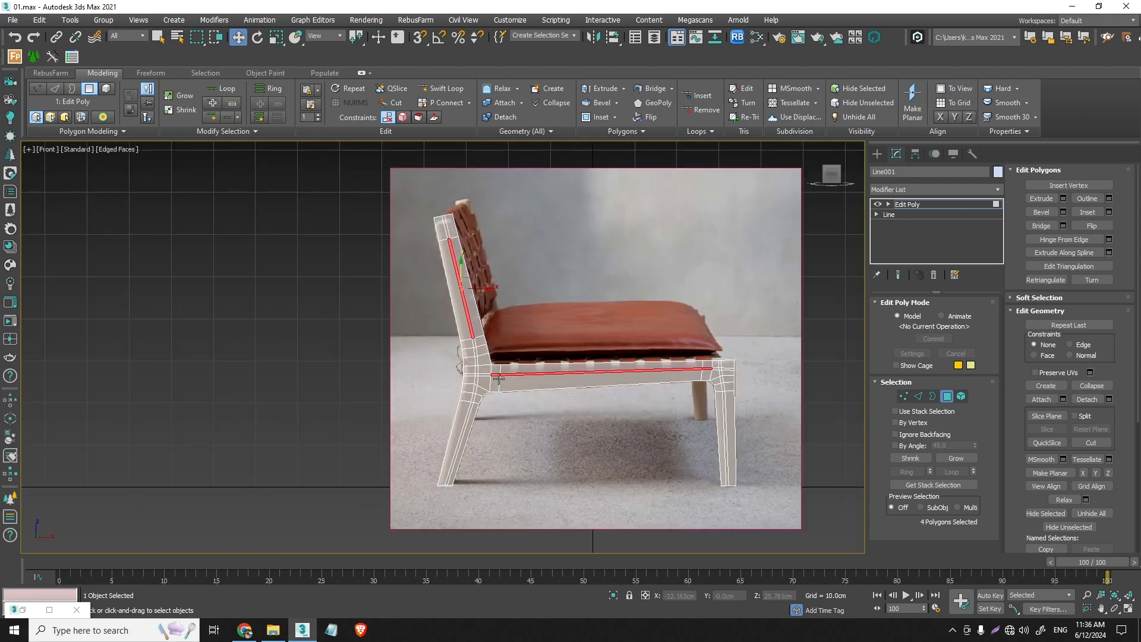
pyautogui.scroll(6, 743, 364)
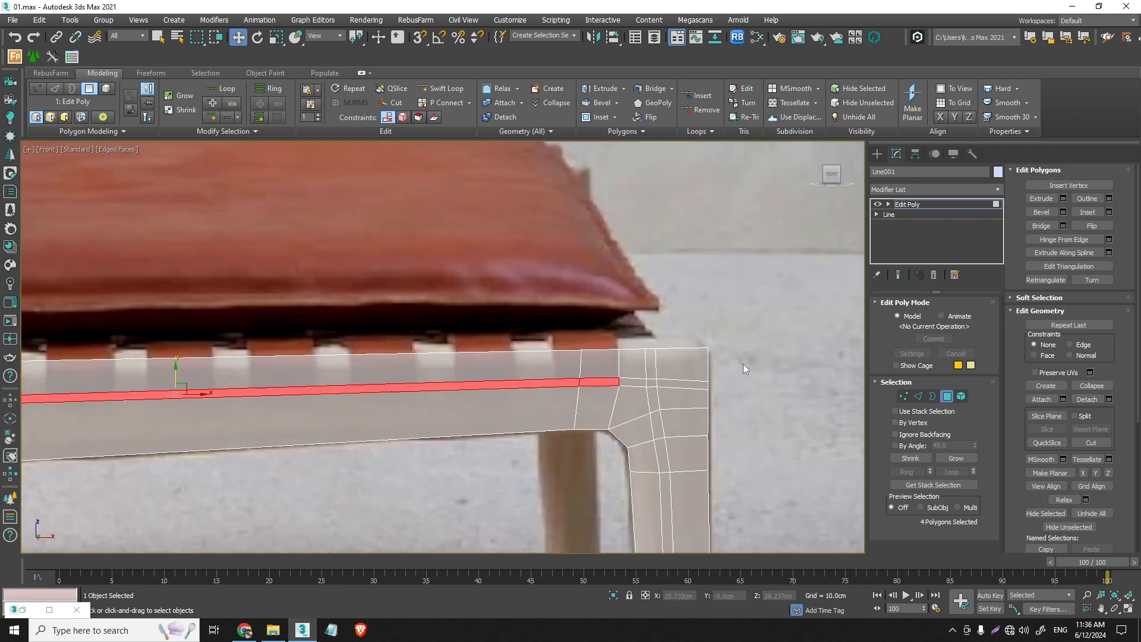
pyautogui.scroll(-4, 743, 364)
pyautogui.scroll(2, 656, 370)
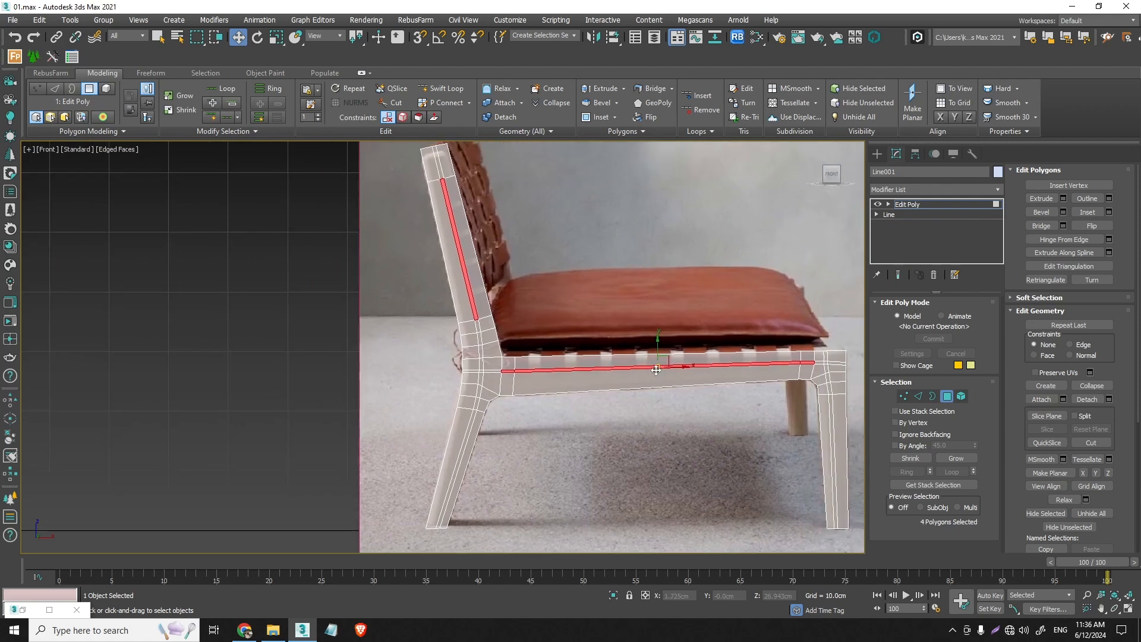
pyautogui.hotkey('ctrl', 'd')
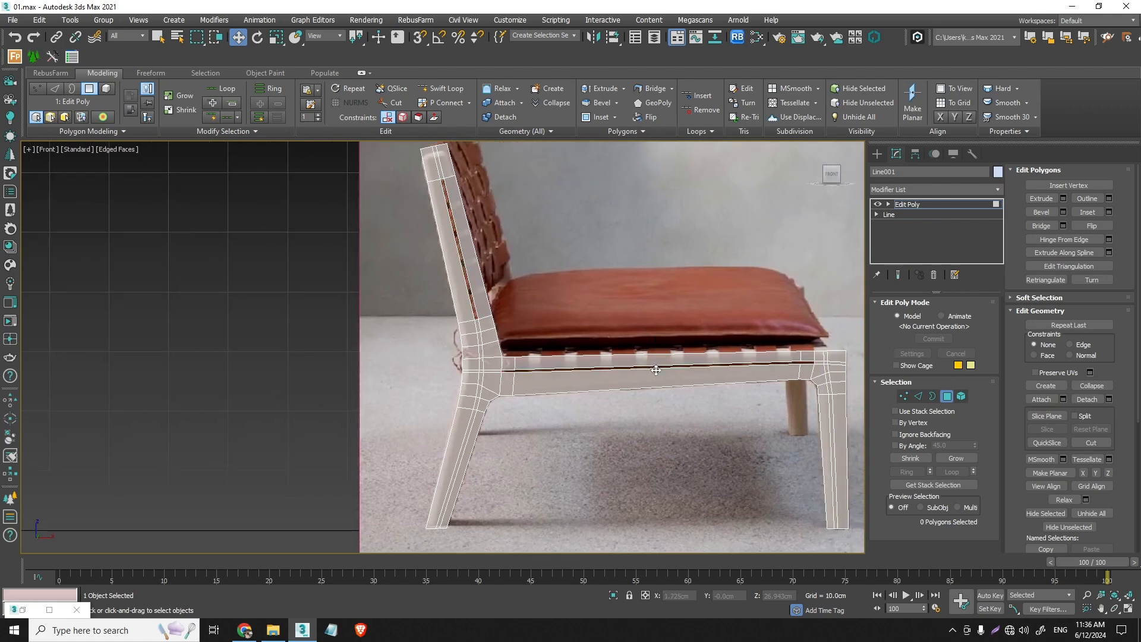
# - Apply TurboSmooth to the side frame and examine the smoothed rear end of the seat rail slot
pyautogui.click(947, 396)
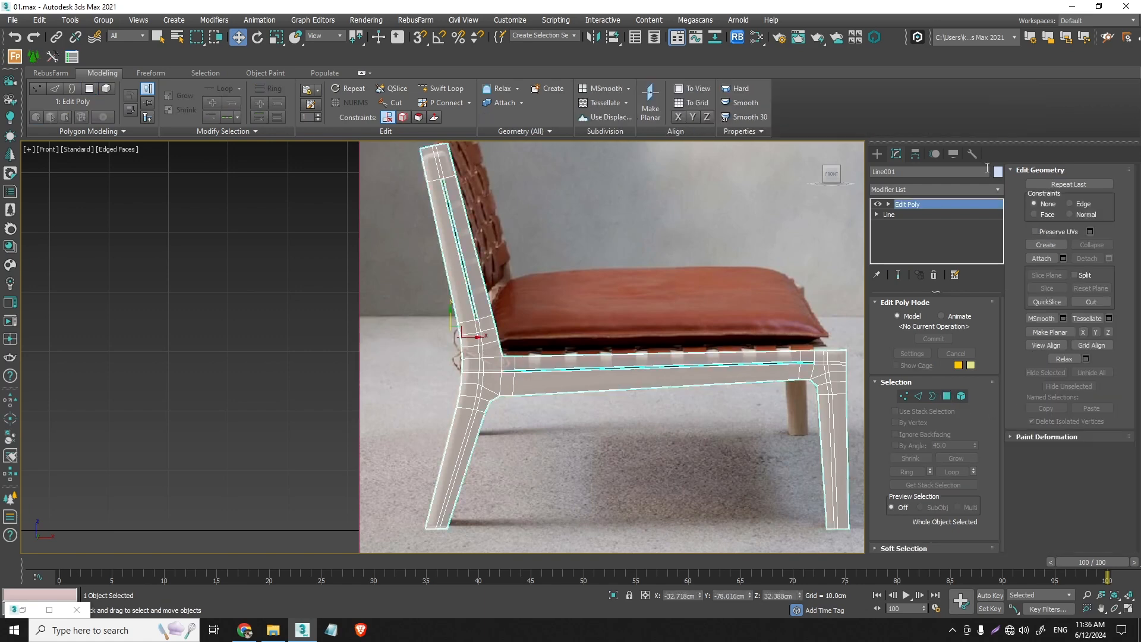
pyautogui.click(990, 194)
pyautogui.scroll(-3, 965, 205)
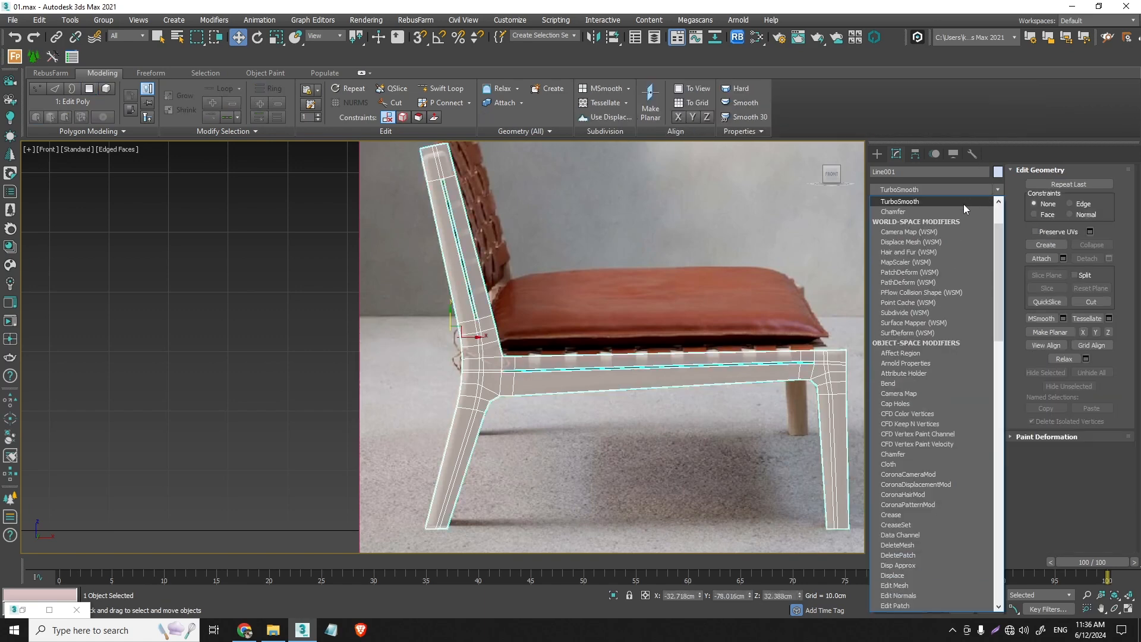
pyautogui.click(964, 204)
pyautogui.scroll(5, 507, 357)
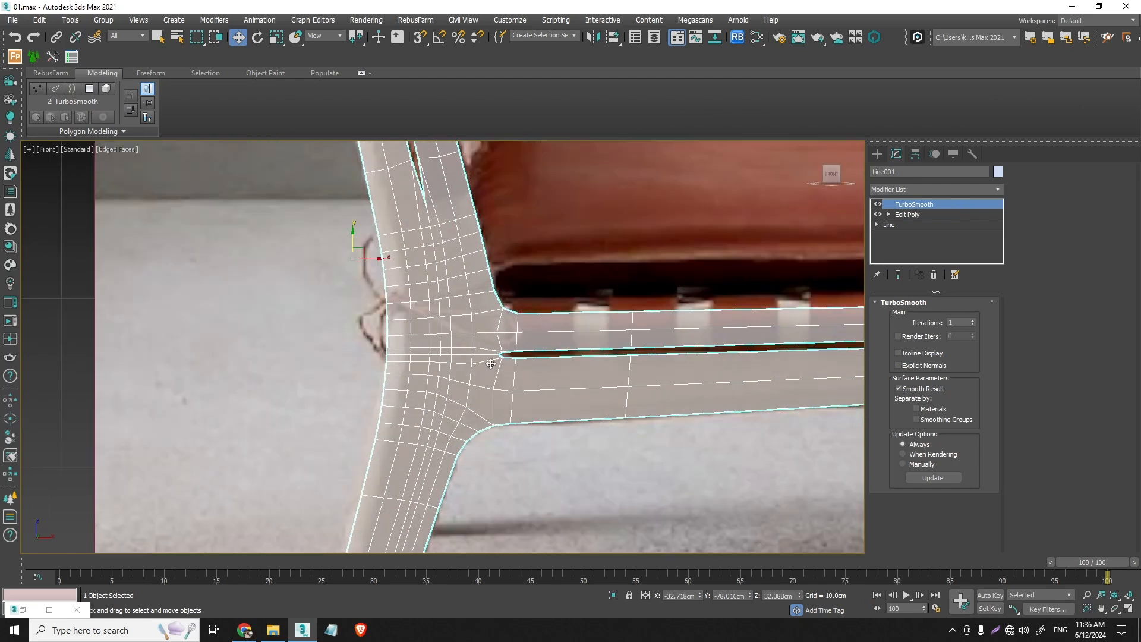
pyautogui.scroll(3, 533, 349)
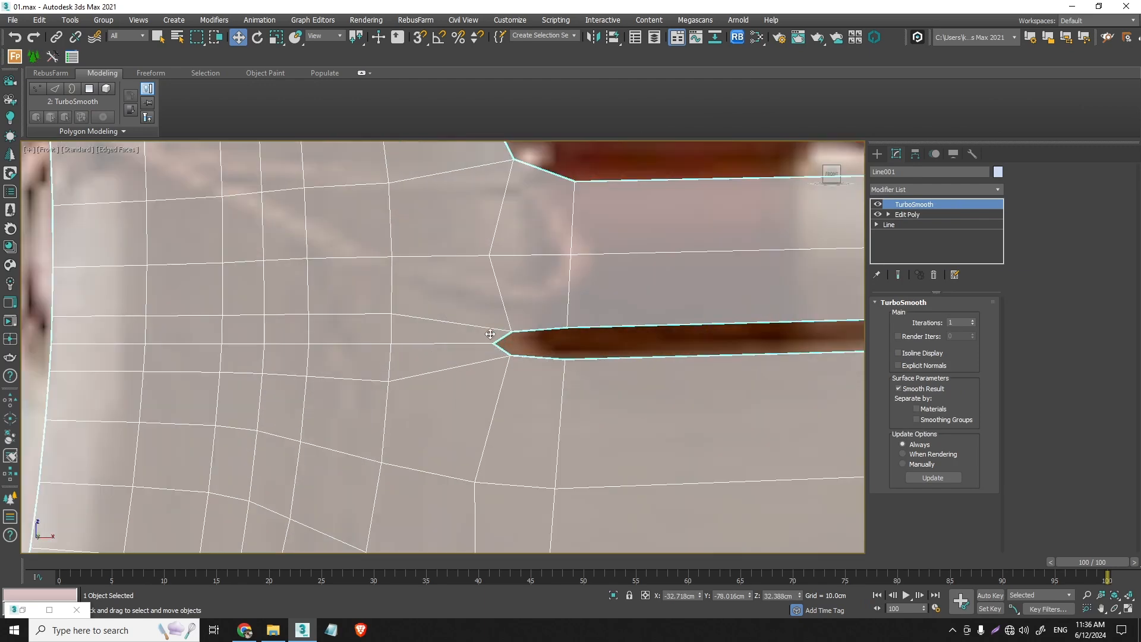
pyautogui.scroll(-3, 482, 377)
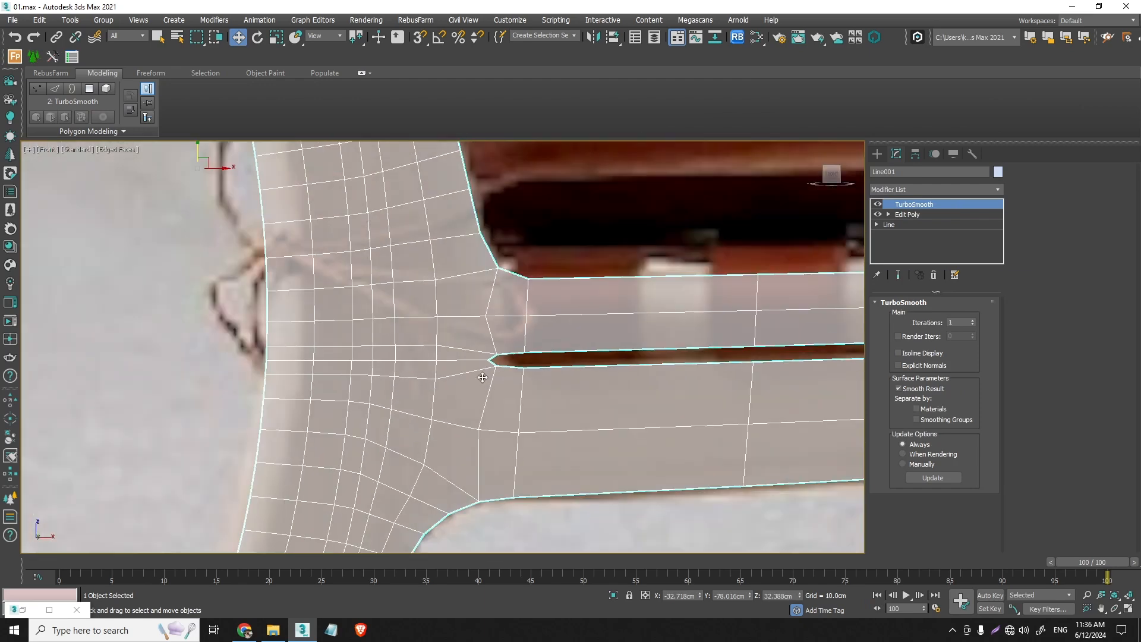
# - Cut diagonal edges from the rail slot's two rear corners to the rear joint's inner vertices above and below, using vertex snapping
pyautogui.click(908, 216)
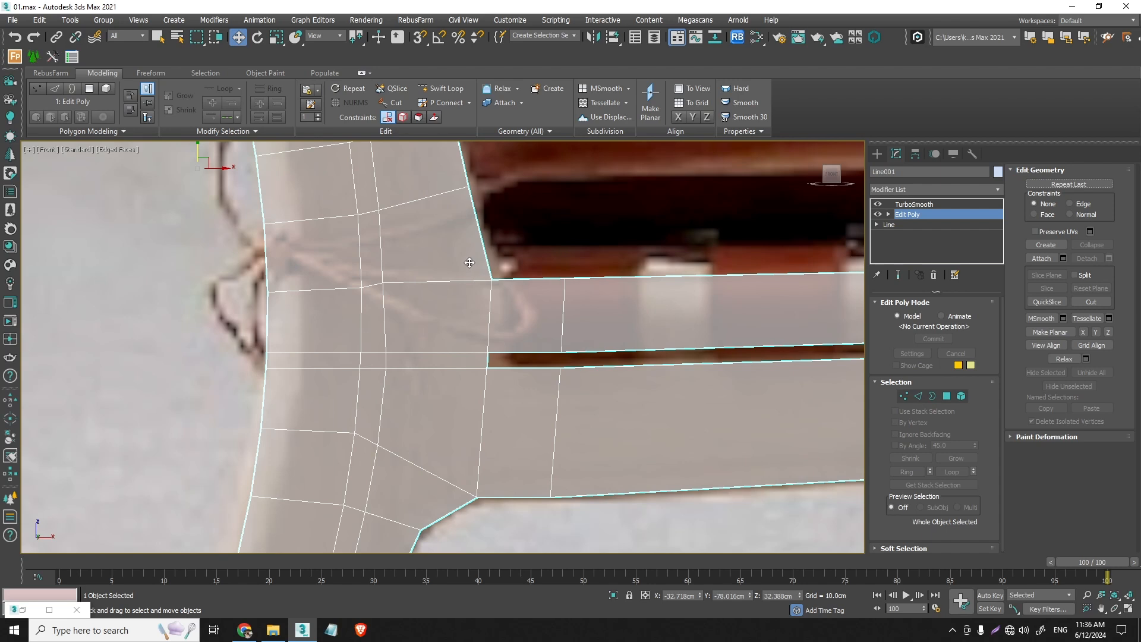
pyautogui.click(394, 104)
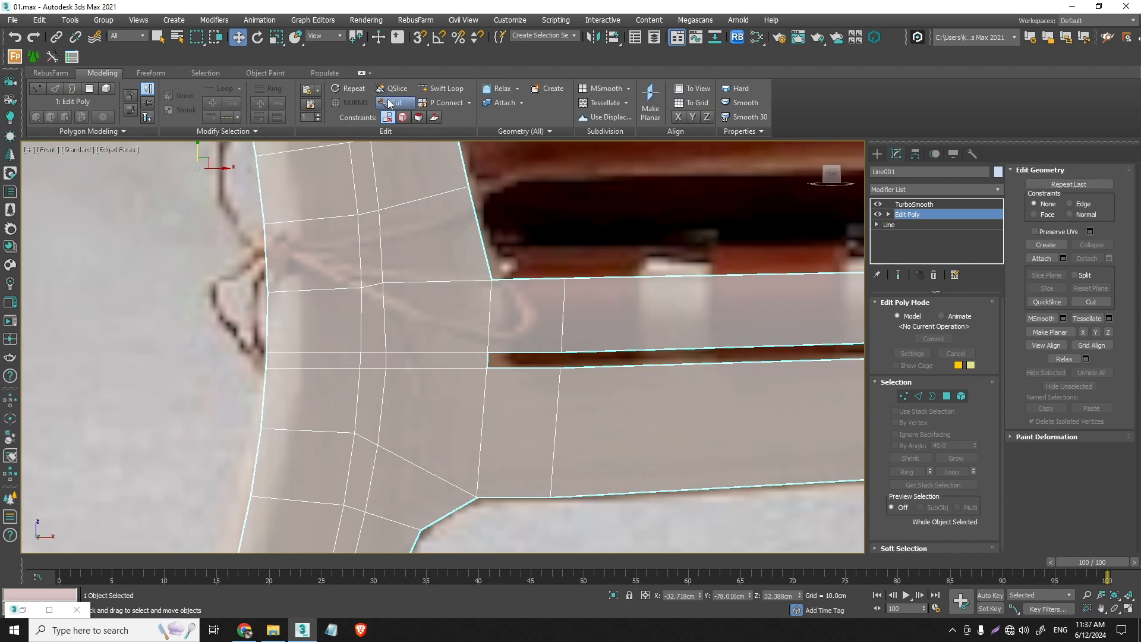
pyautogui.click(904, 397)
pyautogui.press('s')
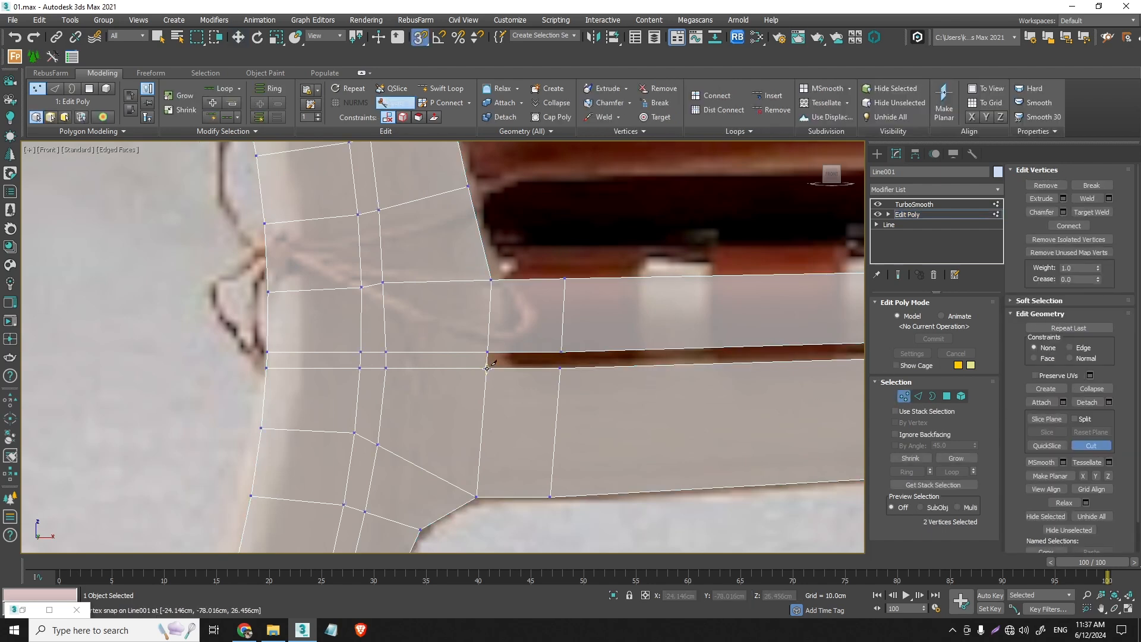
pyautogui.click(486, 369)
pyautogui.click(378, 445)
pyautogui.rightClick(379, 446)
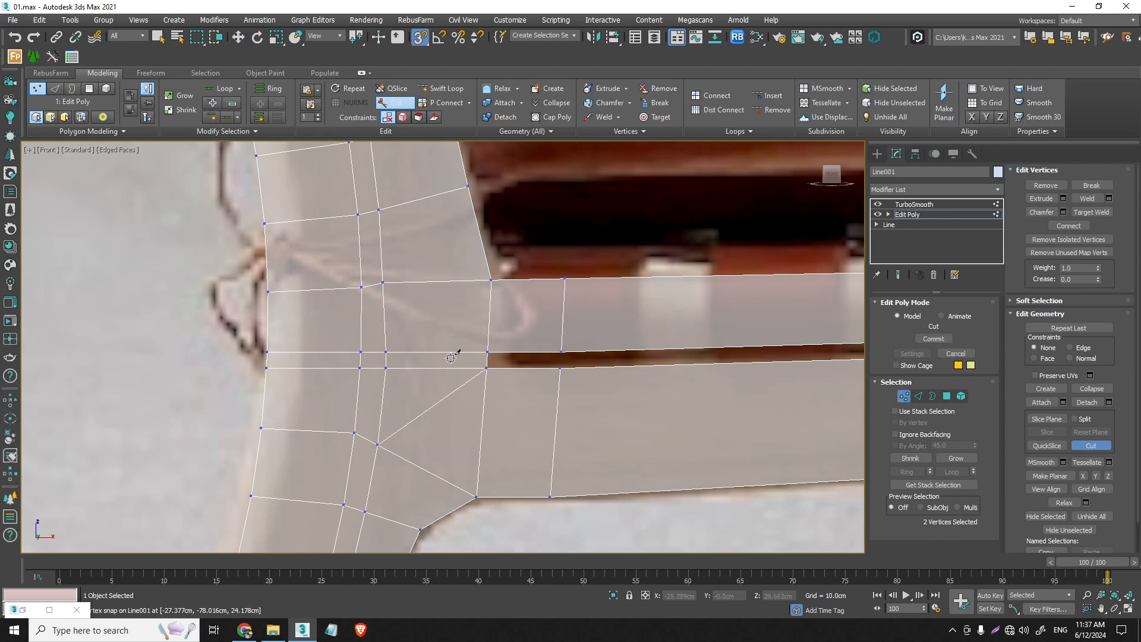
pyautogui.click(488, 352)
pyautogui.click(384, 284)
pyautogui.rightClick(385, 285)
# - Cut diagonal edges from the backrest slot's two lower corners to the next vertices down on the post's outer edges
pyautogui.scroll(-2, 453, 308)
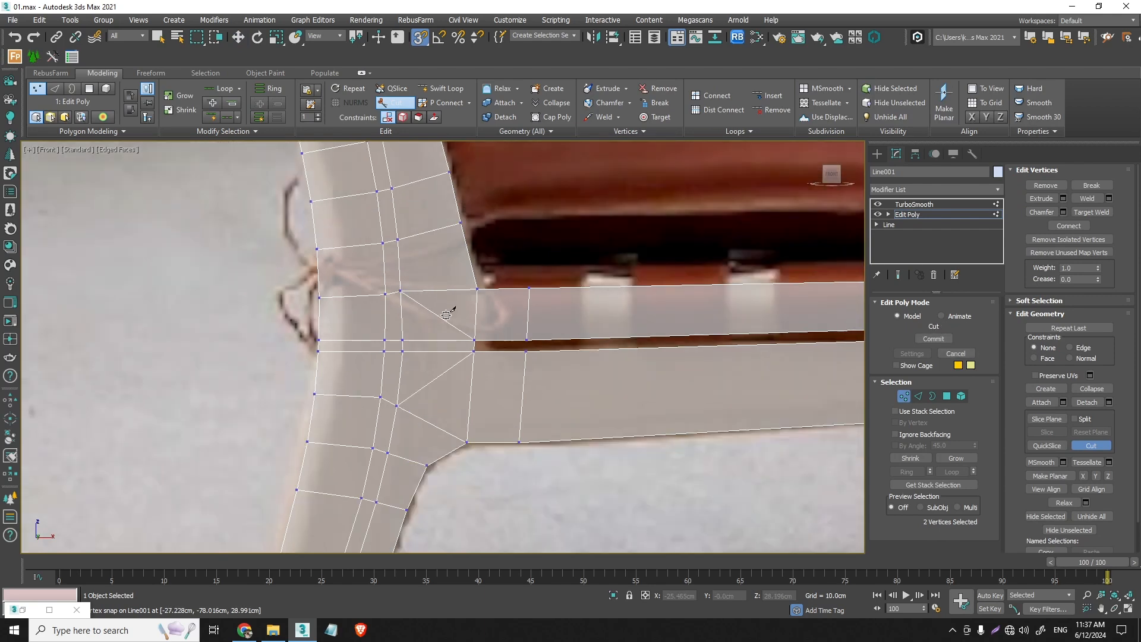
pyautogui.scroll(-2, 585, 411)
pyautogui.scroll(4, 458, 256)
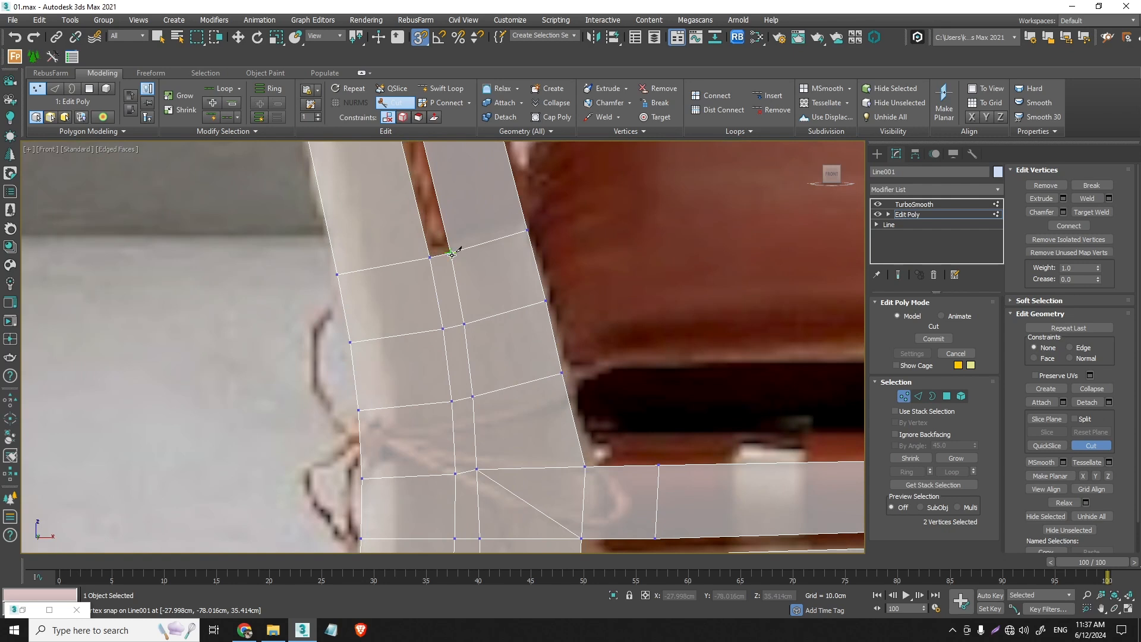
pyautogui.click(452, 254)
pyautogui.click(546, 300)
pyautogui.rightClick(545, 301)
pyautogui.click(429, 258)
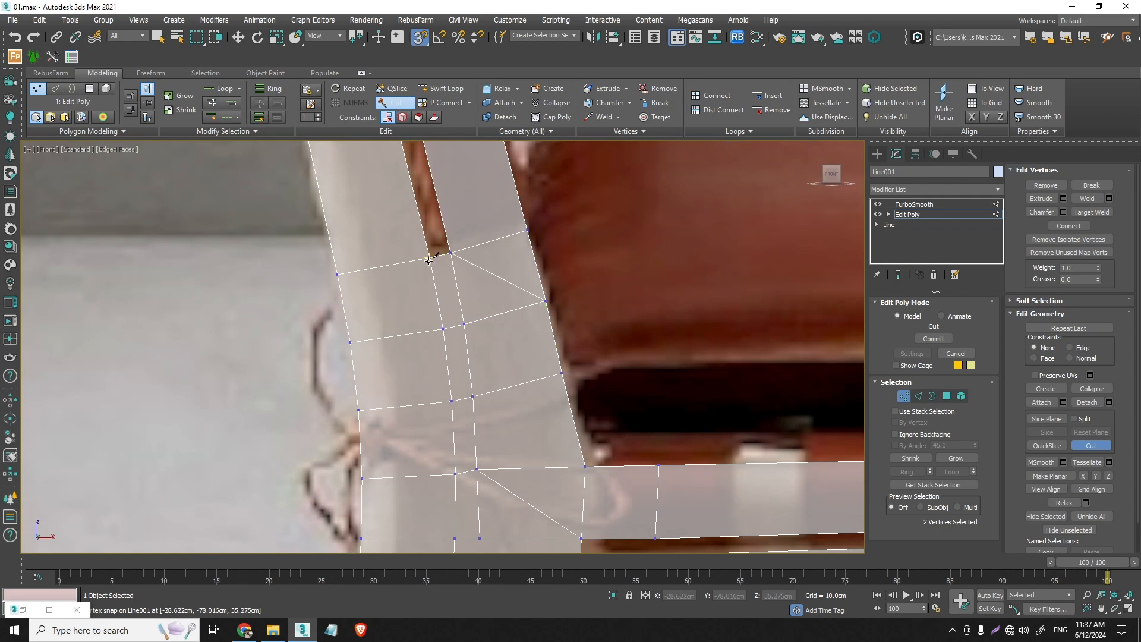
pyautogui.click(351, 342)
pyautogui.rightClick(352, 341)
# - Preview the rear joint with TurboSmooth at 2 iterations, and delete the modifier from the stack
pyautogui.click(904, 395)
pyautogui.click(923, 205)
pyautogui.moveTo(601, 514); pyautogui.dragTo(591, 371, button='middle')
pyautogui.scroll(3, 573, 412)
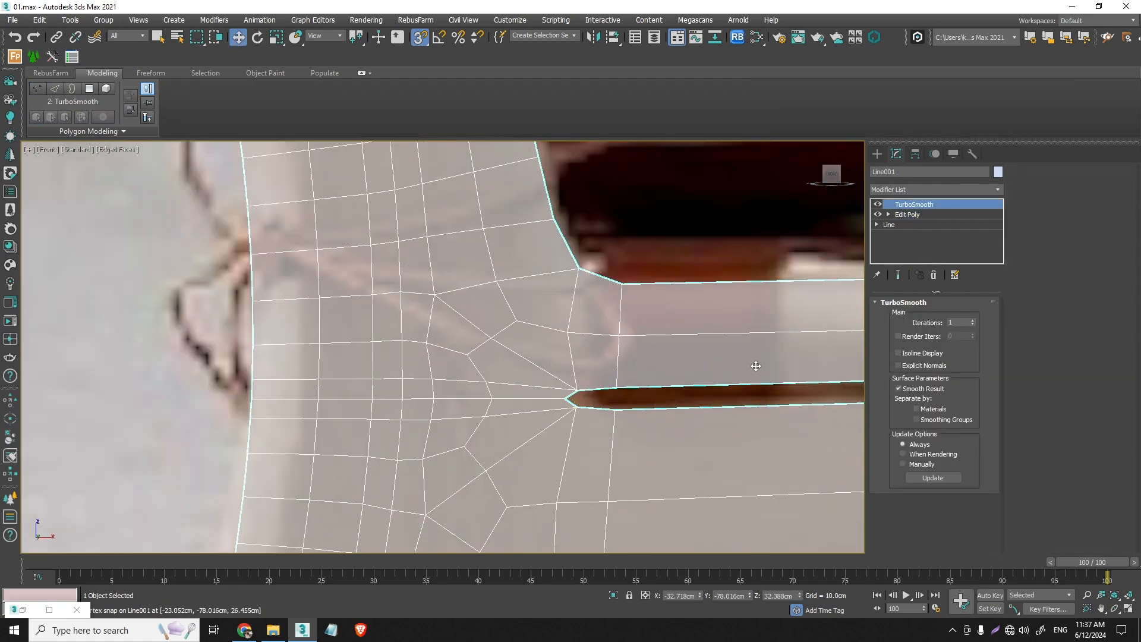
pyautogui.click(972, 320)
pyautogui.scroll(2, 581, 419)
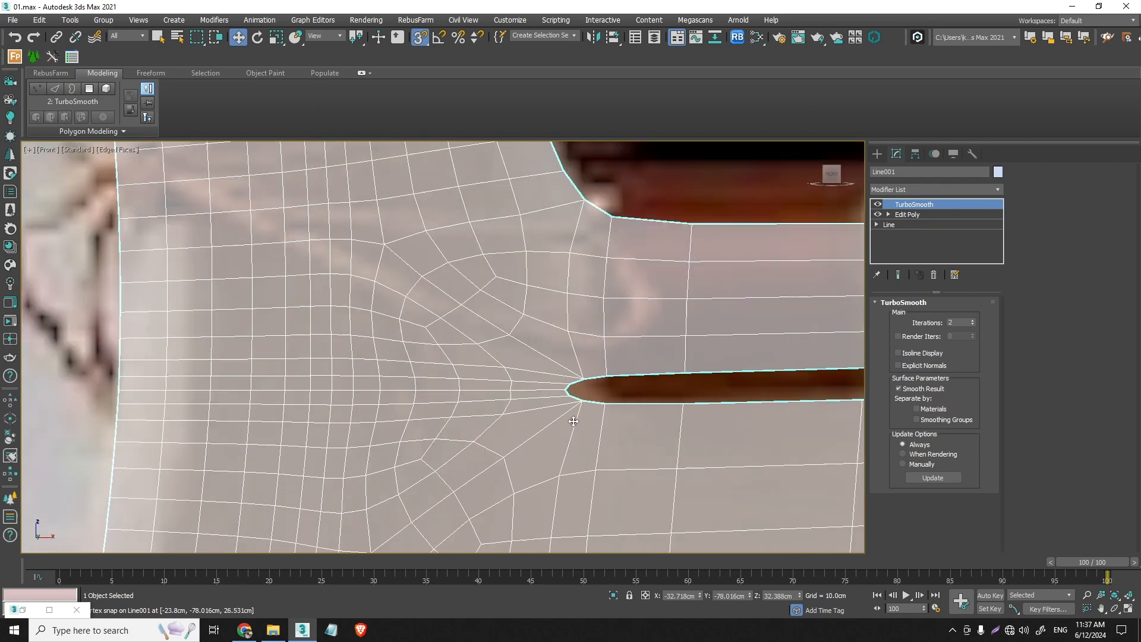
pyautogui.scroll(-5, 579, 380)
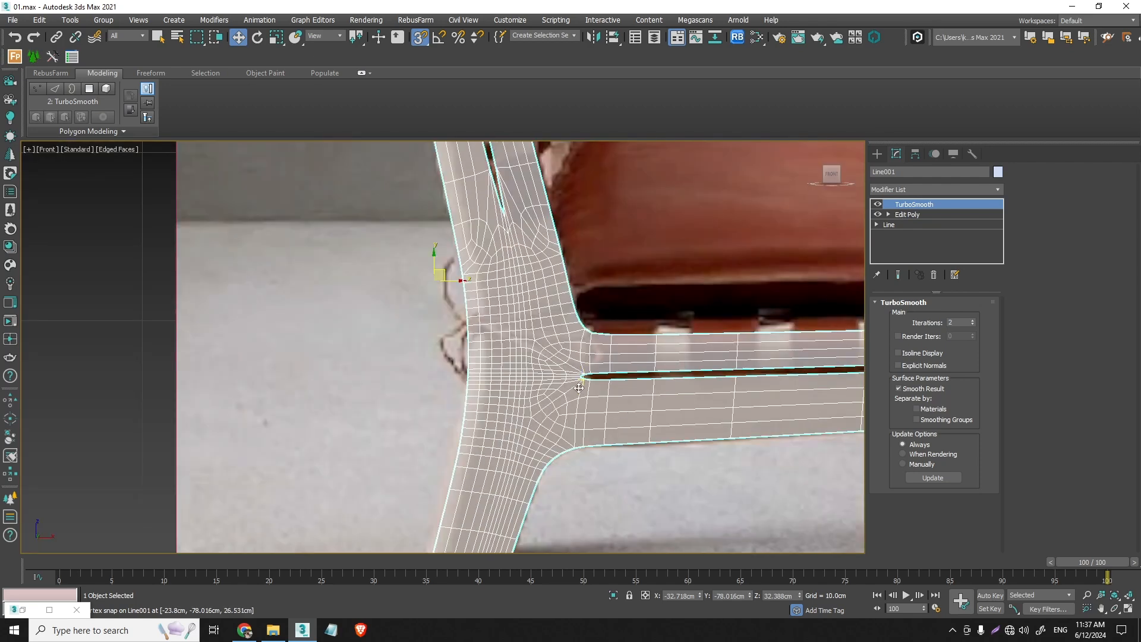
pyautogui.click(934, 274)
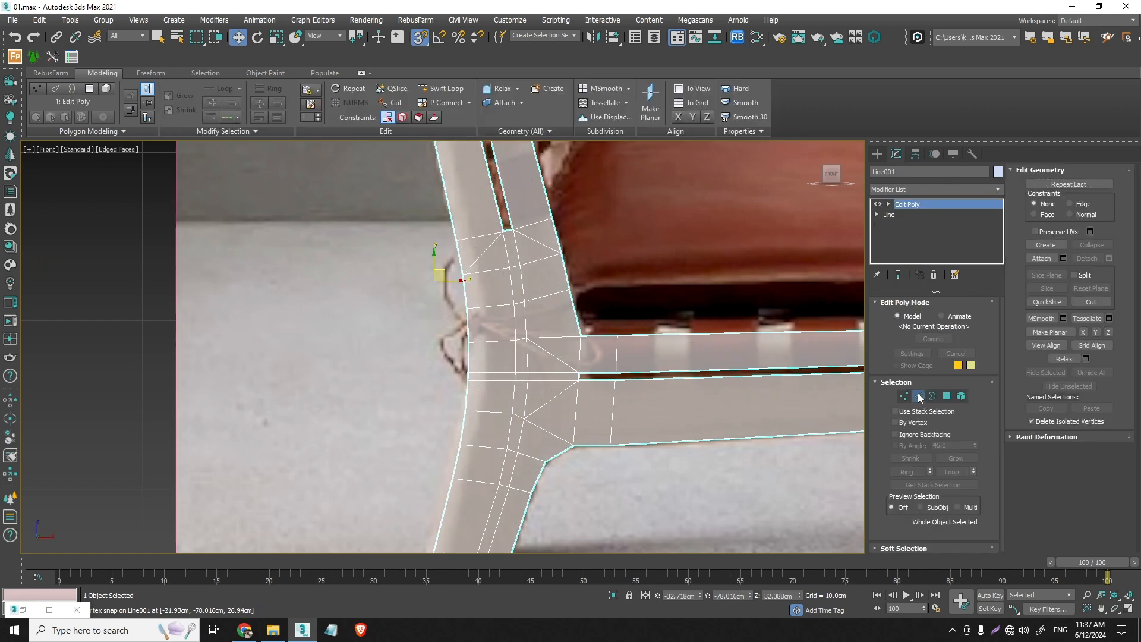
# - Undo the diagonal cuts at the slot ends, and stand a slice plane upright across the rail near the slot's rear end
pyautogui.click(918, 396)
pyautogui.click(761, 390)
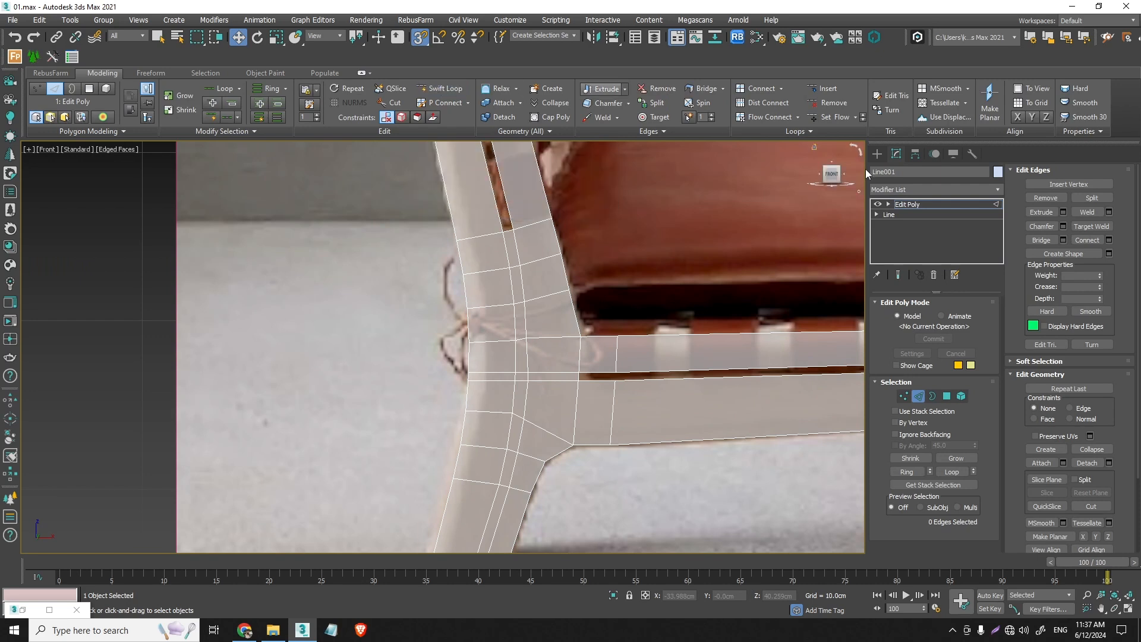
pyautogui.scroll(-5, 1130, 437)
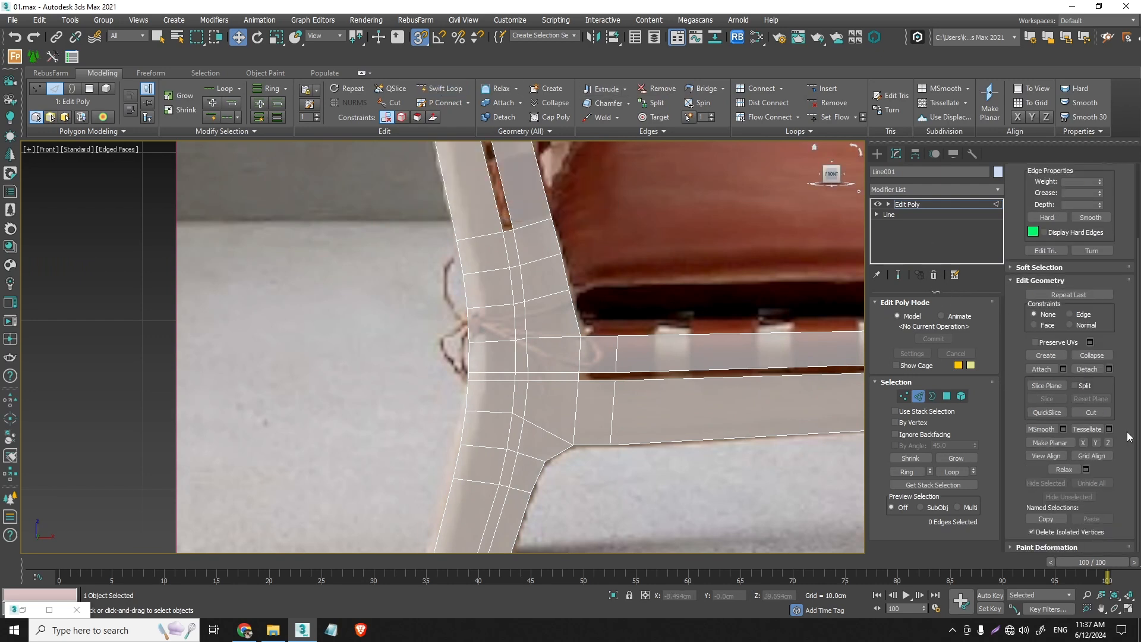
pyautogui.click(1040, 387)
pyautogui.scroll(-6, 480, 377)
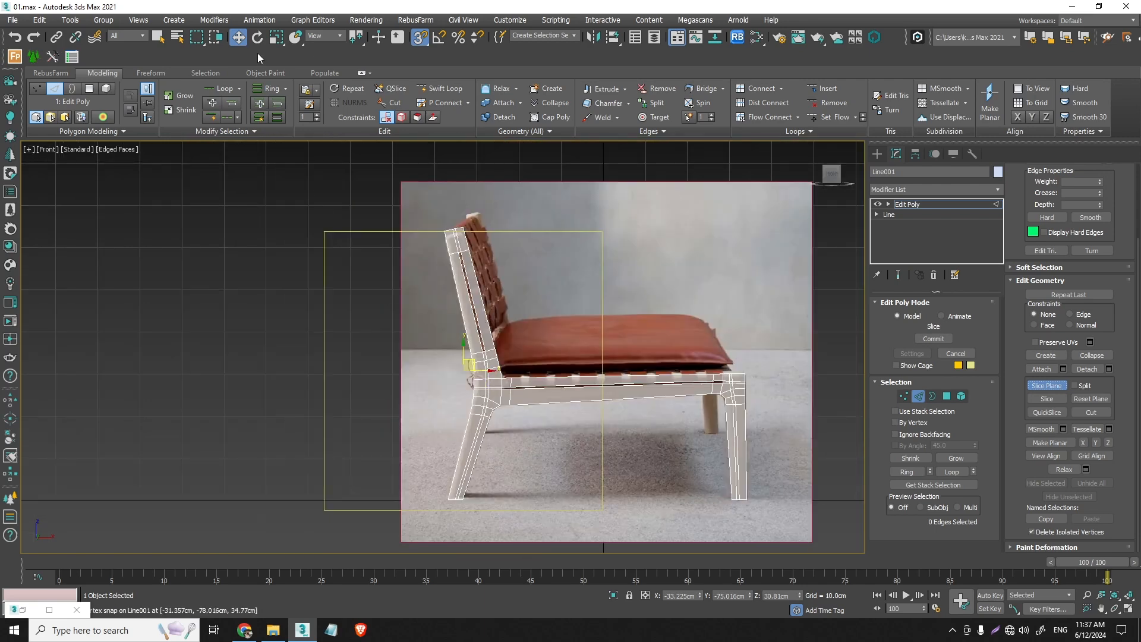
pyautogui.click(258, 37)
pyautogui.click(440, 37)
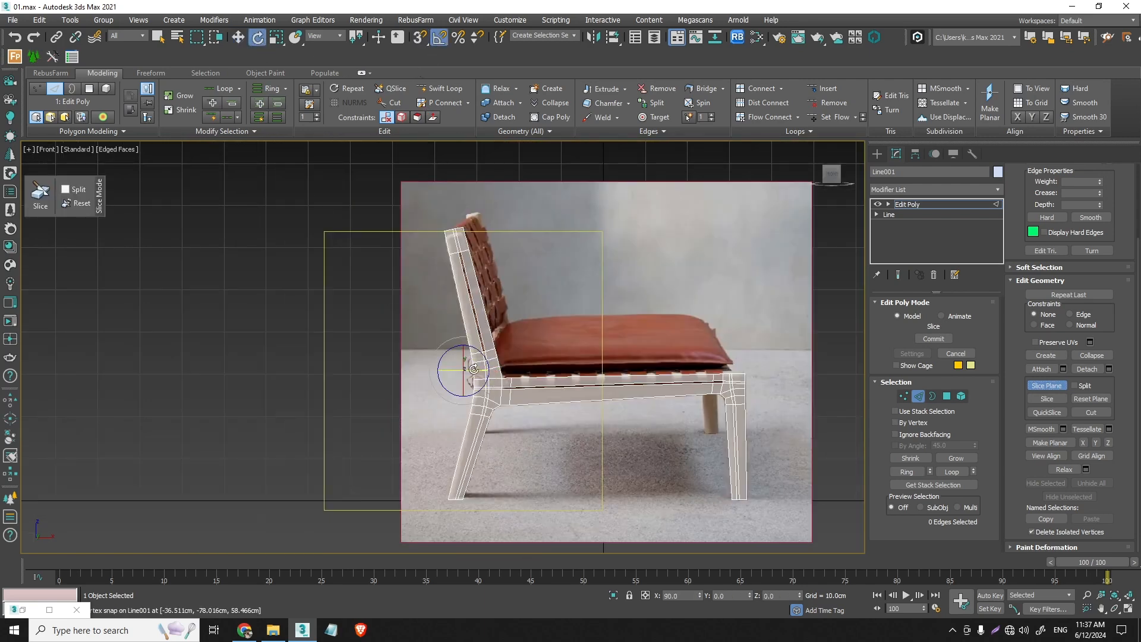
pyautogui.moveTo(452, 357); pyautogui.dragTo(527, 369)
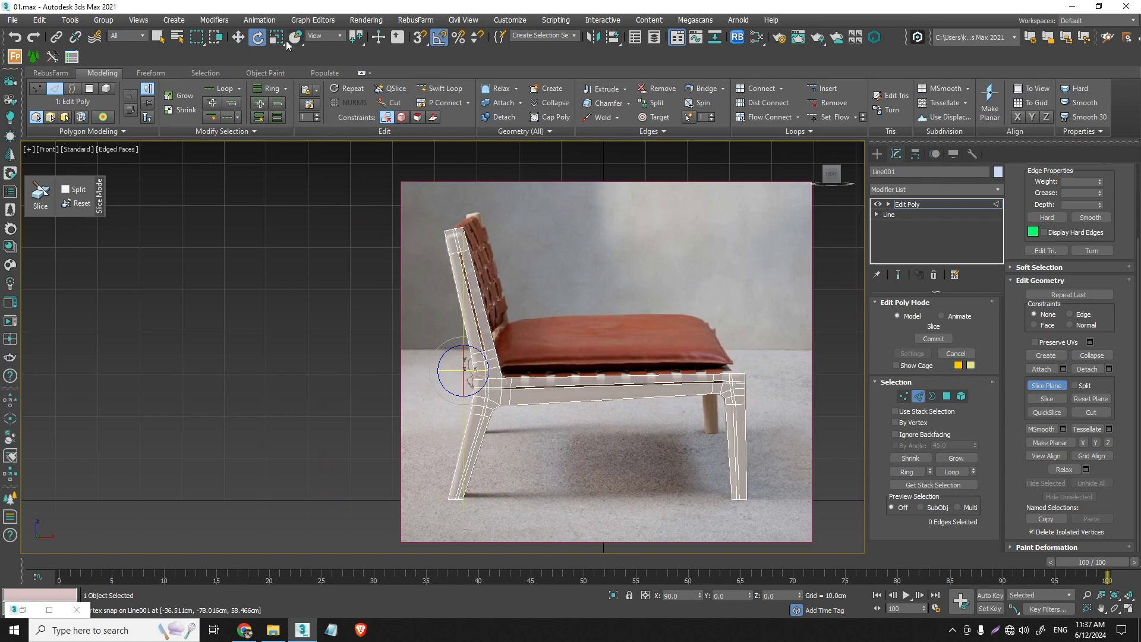
pyautogui.press('w')
pyautogui.moveTo(461, 370); pyautogui.dragTo(499, 364)
pyautogui.scroll(5, 491, 389)
# - Tilt the slice plane to follow the rear joint edge, and slice the rail just inside the slot's rear end
pyautogui.click(258, 40)
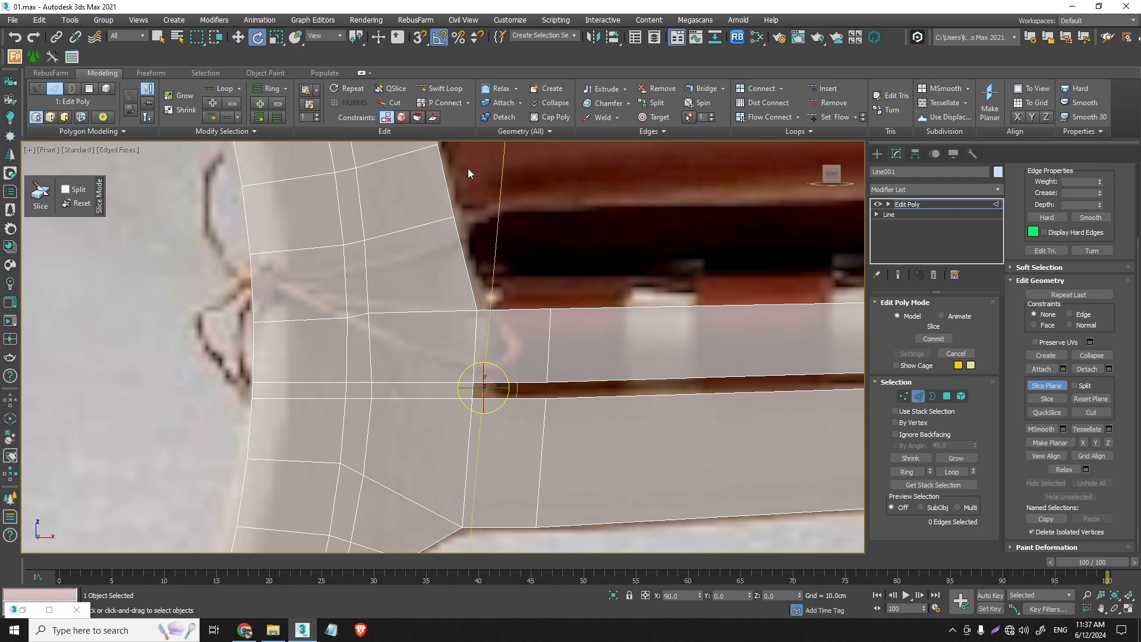
pyautogui.click(446, 38)
pyautogui.scroll(3, 506, 439)
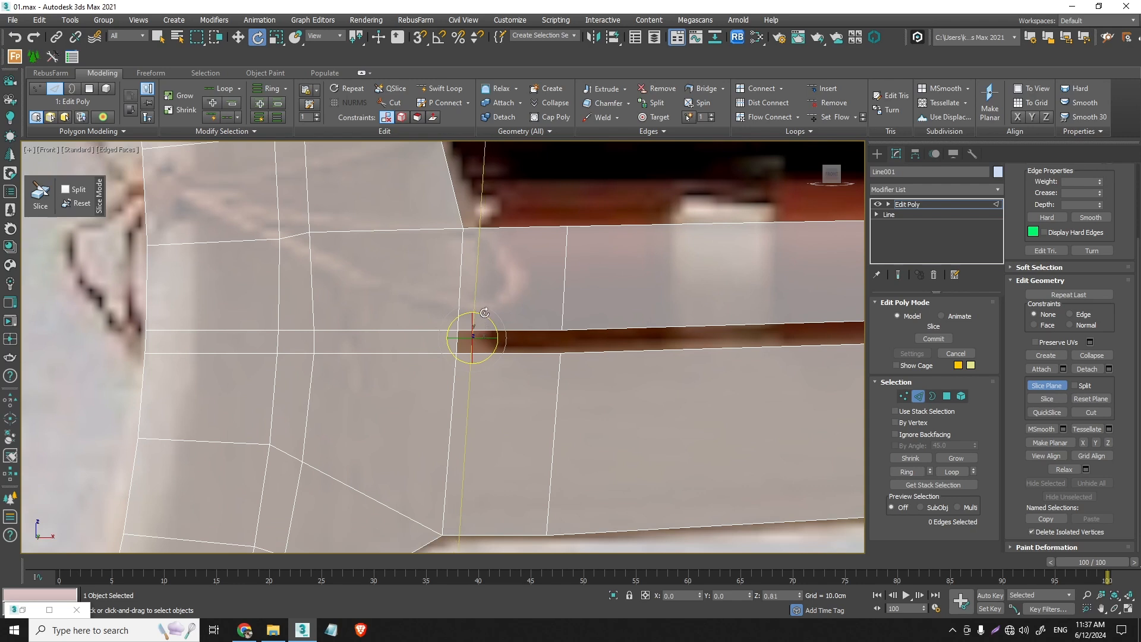
pyautogui.press('w')
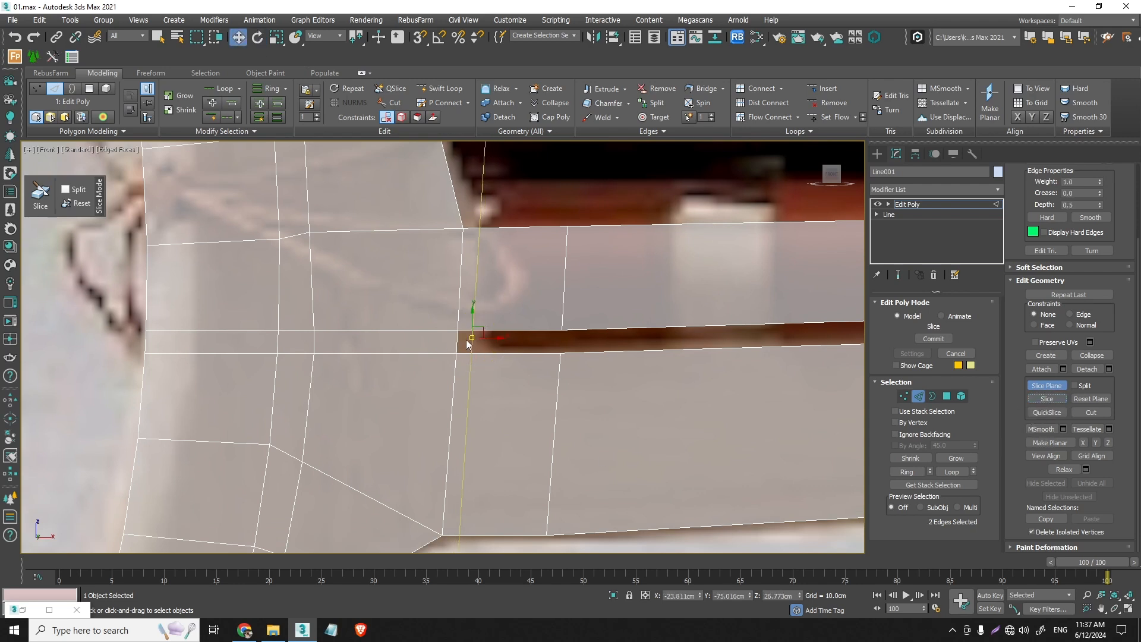
# - Move the slice plane along the seat rail to just inside the slot's front end beside the front leg joint
pyautogui.moveTo(468, 343); pyautogui.dragTo(550, 353)
pyautogui.scroll(-4, 505, 355)
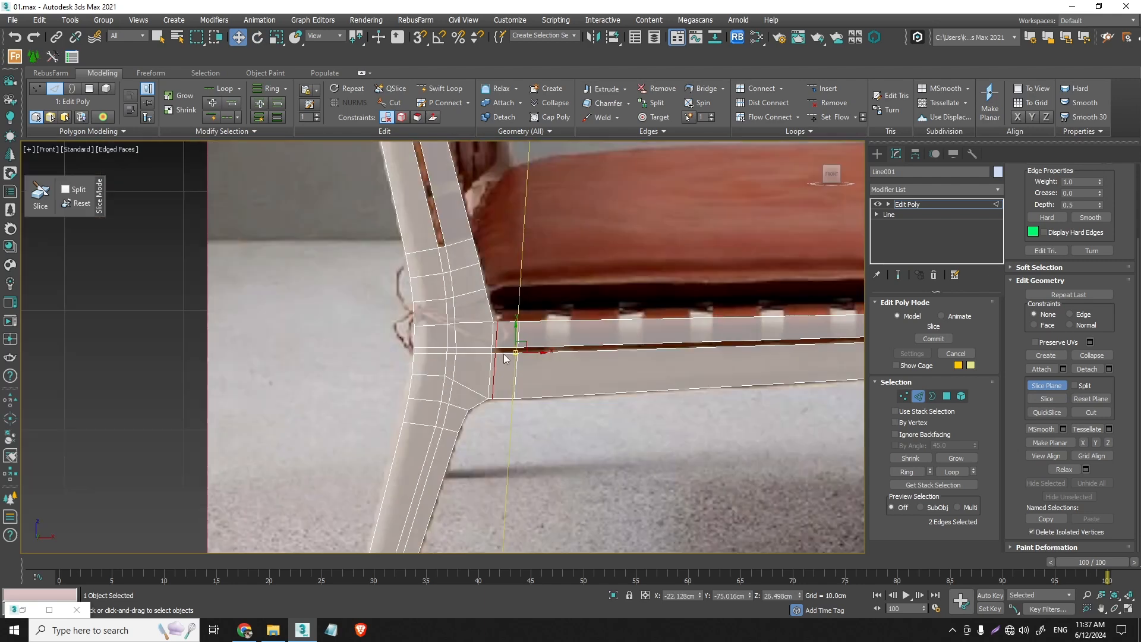
pyautogui.scroll(2, 547, 355)
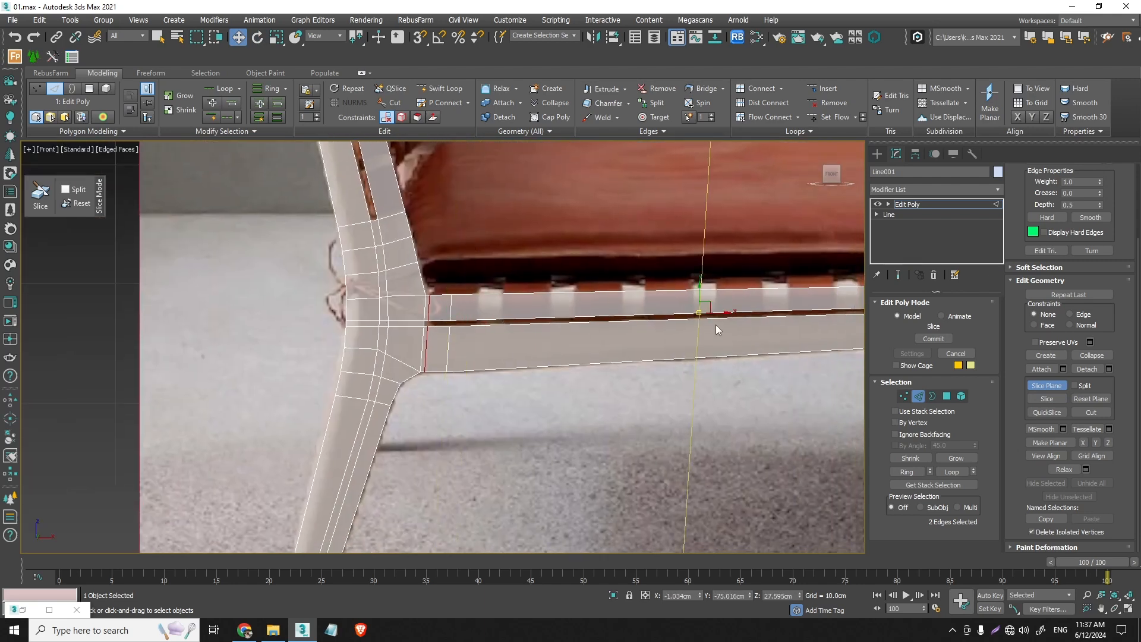
pyautogui.moveTo(485, 330); pyautogui.dragTo(340, 304, button='middle')
pyautogui.moveTo(315, 306); pyautogui.dragTo(651, 295)
pyautogui.scroll(4, 651, 291)
pyautogui.scroll(2, 651, 290)
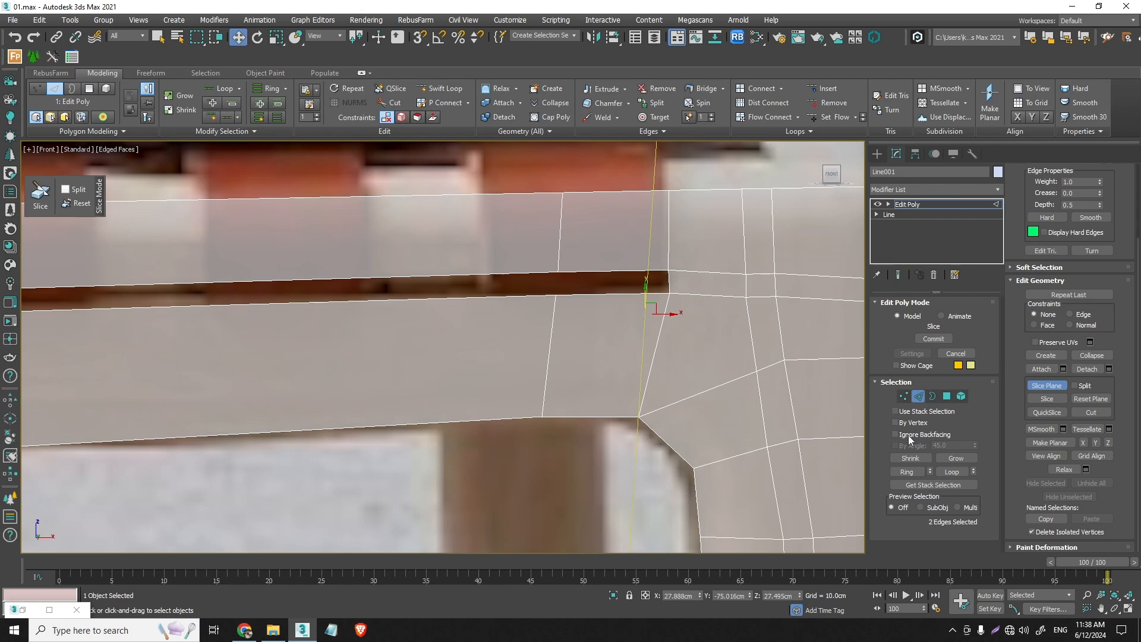
# - Leave the slice plane and use Swift Loop to add edges across the upper and lower rail strips just inside the slot's front end
pyautogui.click(1047, 399)
pyautogui.click(1047, 385)
pyautogui.click(440, 88)
pyautogui.scroll(4, 650, 252)
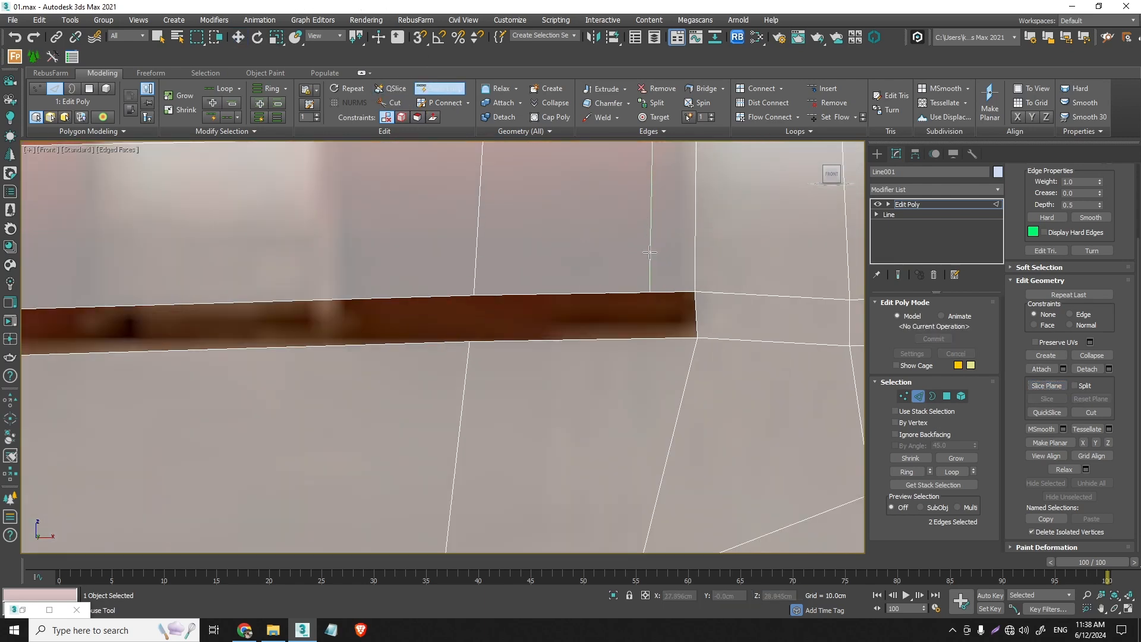
pyautogui.scroll(-4, 653, 256)
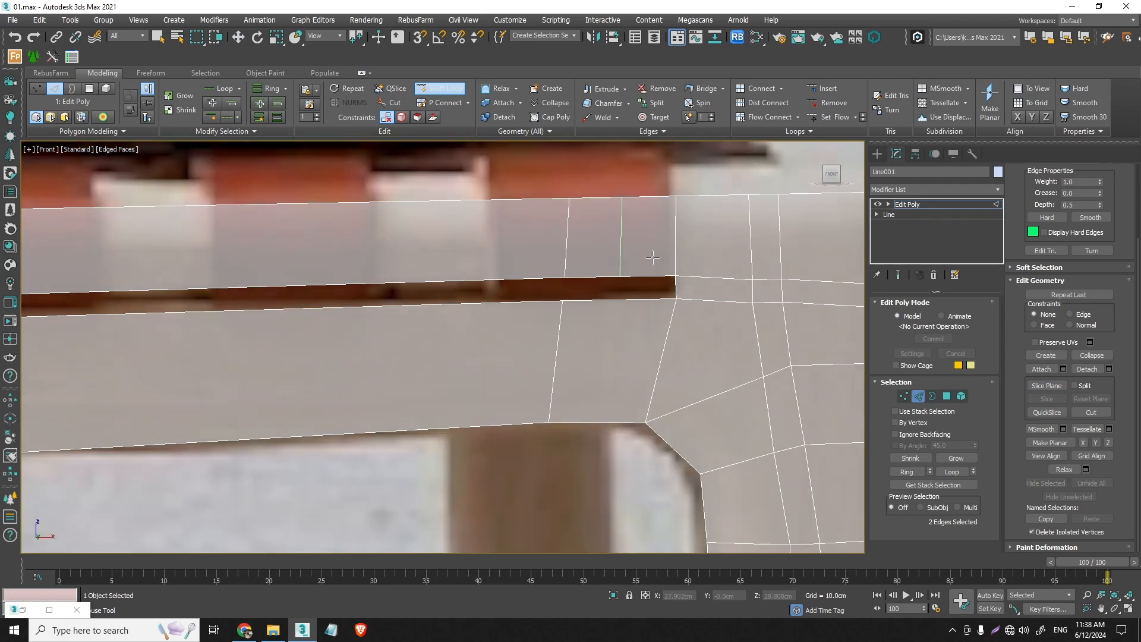
pyautogui.click(655, 262)
pyautogui.click(652, 308)
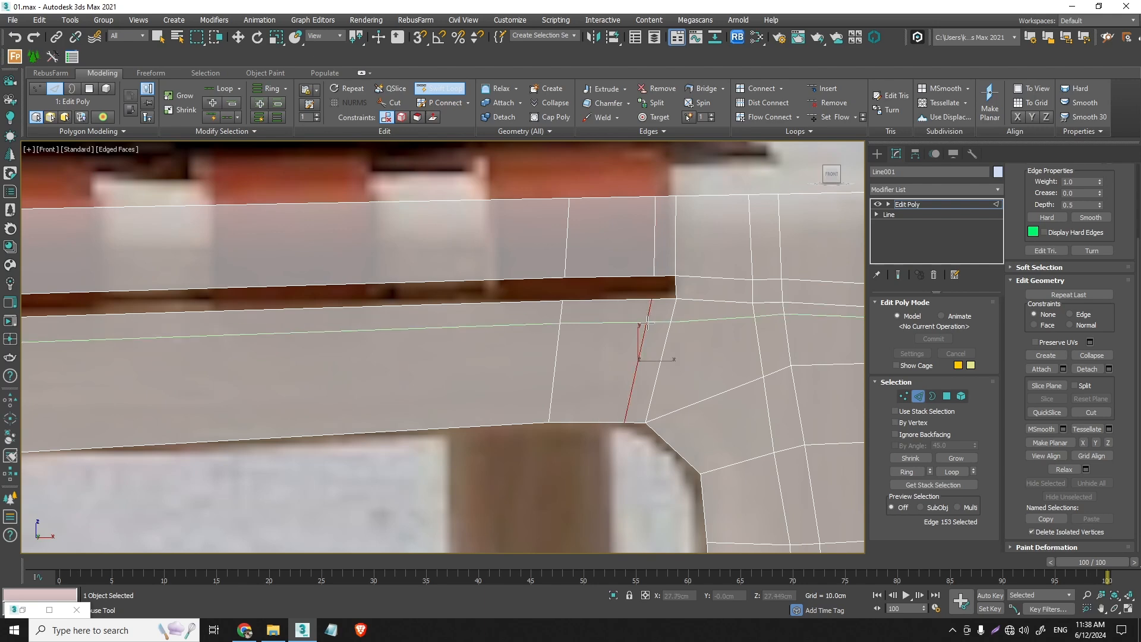
pyautogui.press('w')
pyautogui.scroll(-3, 652, 333)
pyautogui.scroll(2, 652, 354)
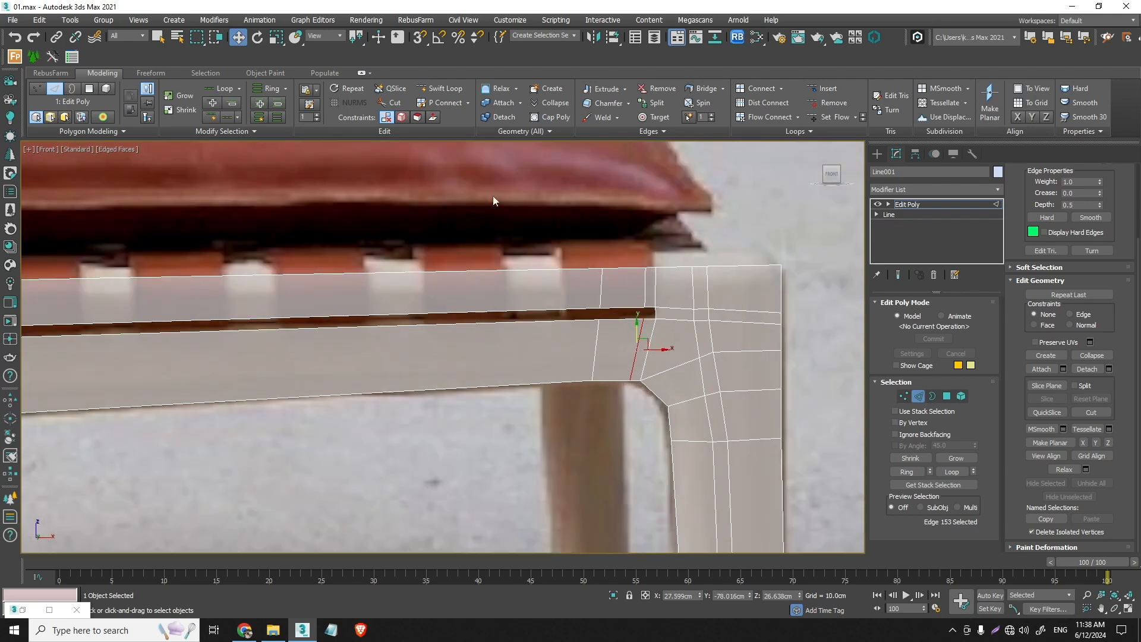
# - Insert a Swift Loop edge line from the middle of the rail slot's front end and rear end across each joint
pyautogui.click(440, 88)
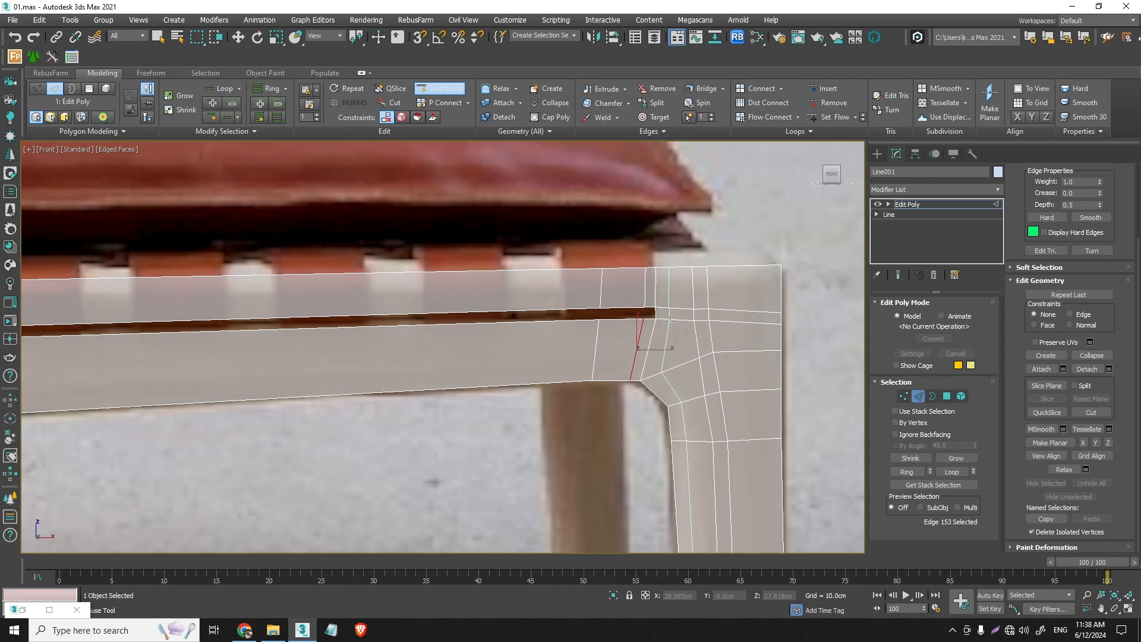
pyautogui.scroll(3, 670, 321)
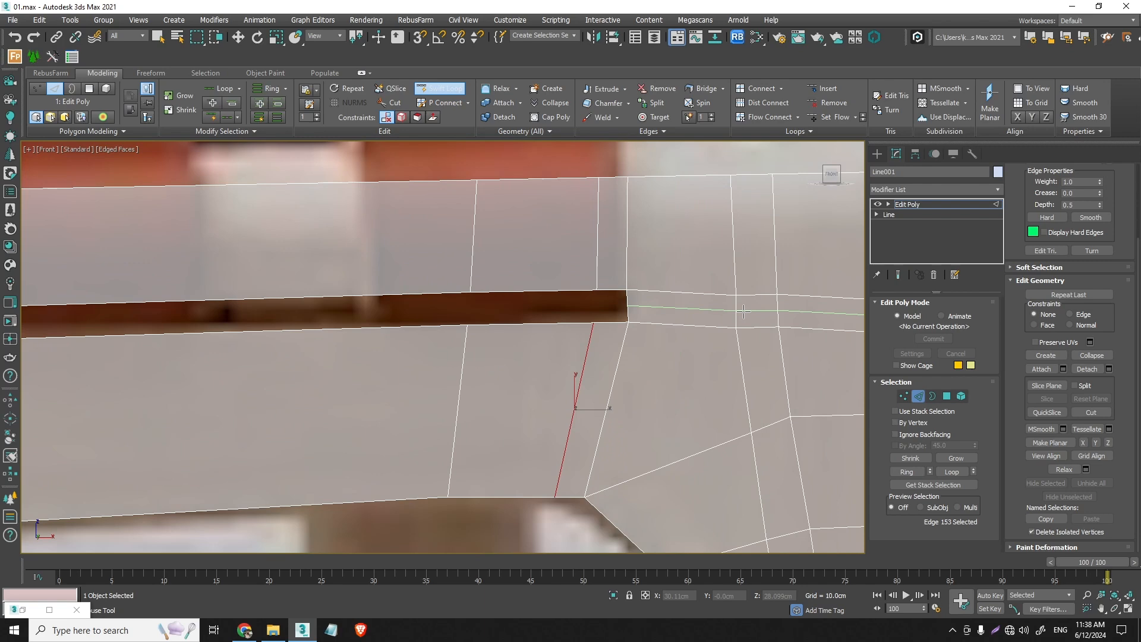
pyautogui.click(743, 312)
pyautogui.scroll(-4, 722, 330)
pyautogui.moveTo(721, 333); pyautogui.dragTo(419, 292, button='middle')
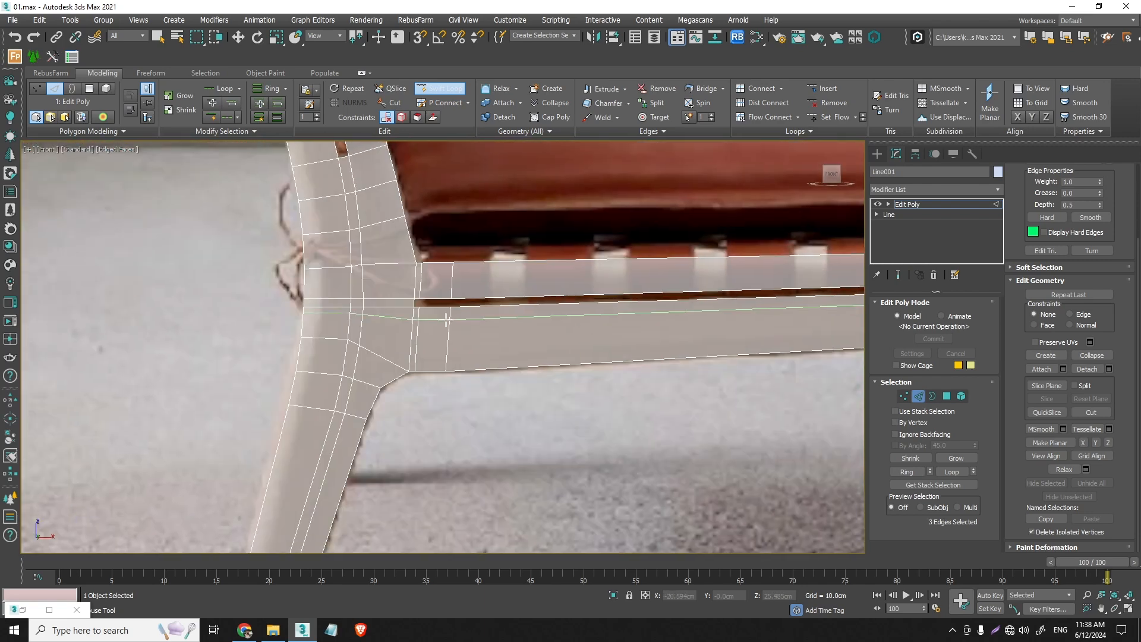
pyautogui.scroll(3, 446, 320)
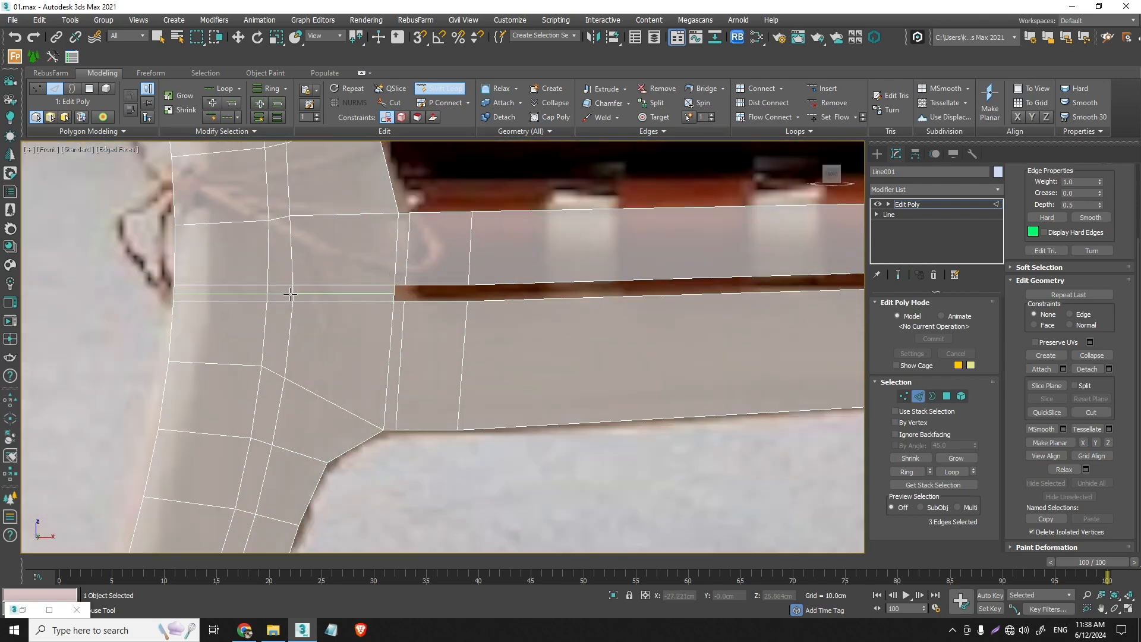
pyautogui.click(291, 293)
pyautogui.press('w')
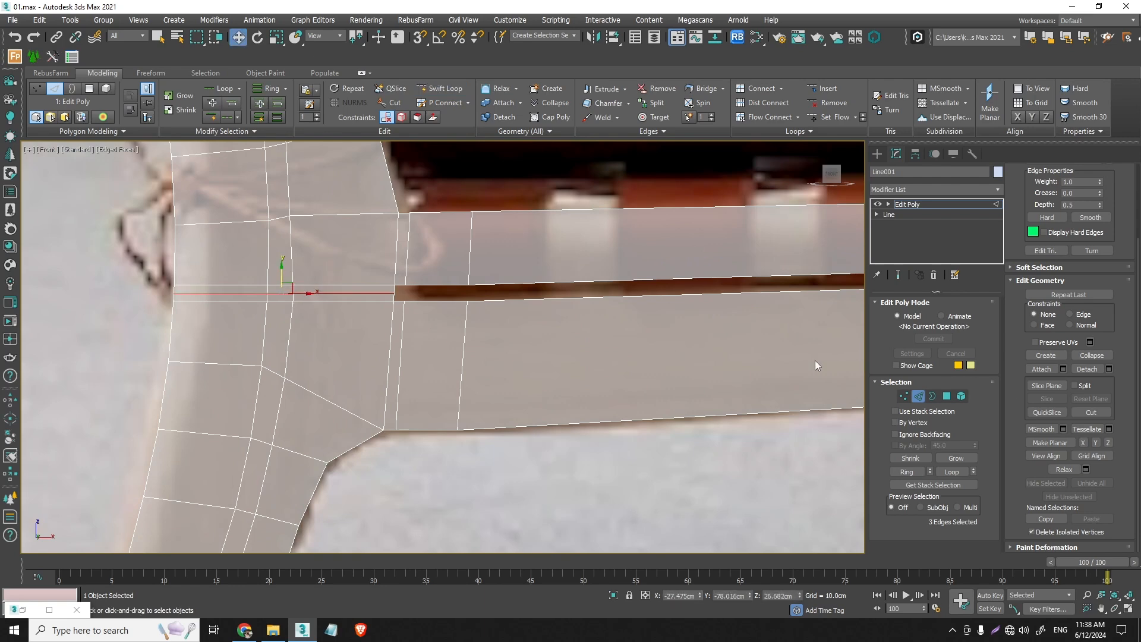
# - Leave edge editing, add a TurboSmooth modifier to the frame, and inspect the smoothed corners at the rail slot's rear end
pyautogui.click(922, 396)
pyautogui.click(936, 189)
pyautogui.scroll(-2, 966, 202)
pyautogui.click(969, 200)
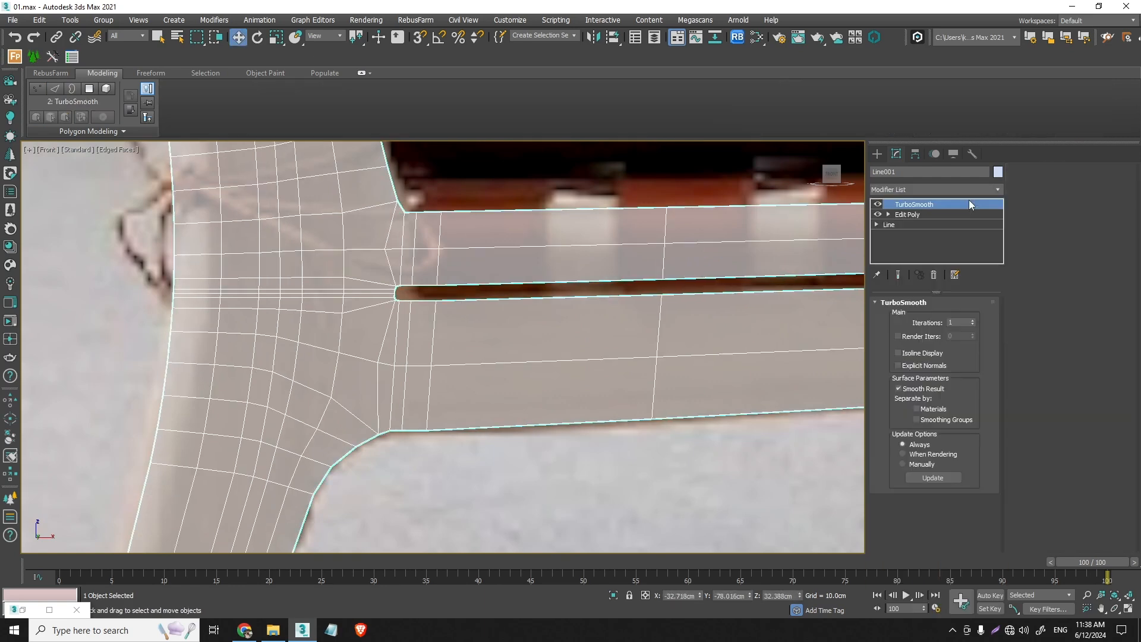
pyautogui.scroll(5, 410, 297)
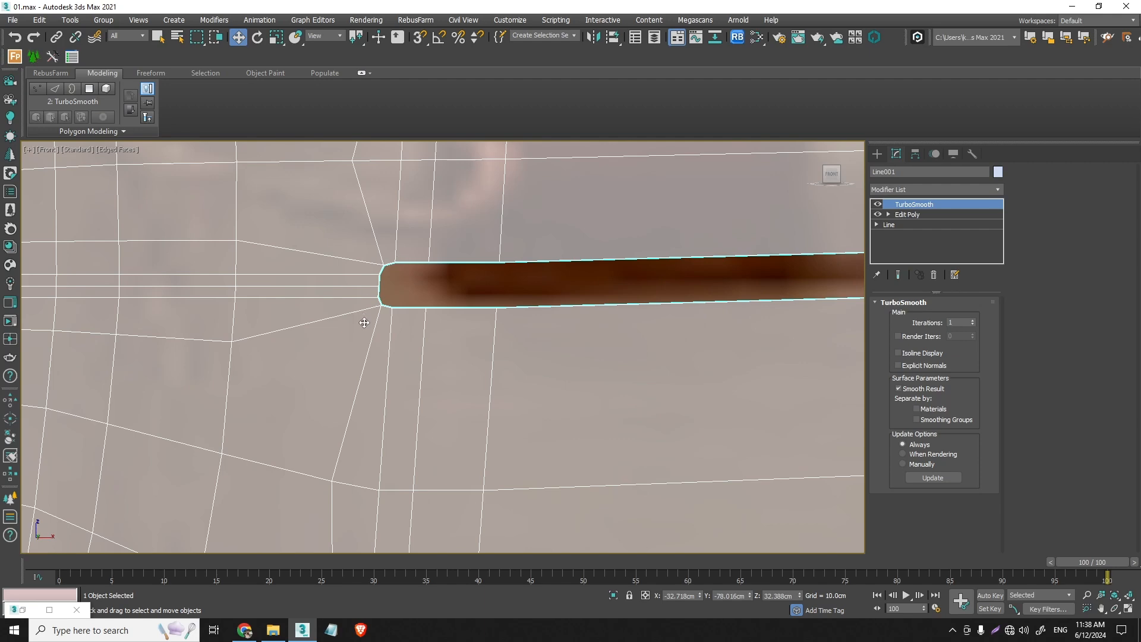
pyautogui.scroll(-3, 365, 323)
pyautogui.scroll(8, 369, 301)
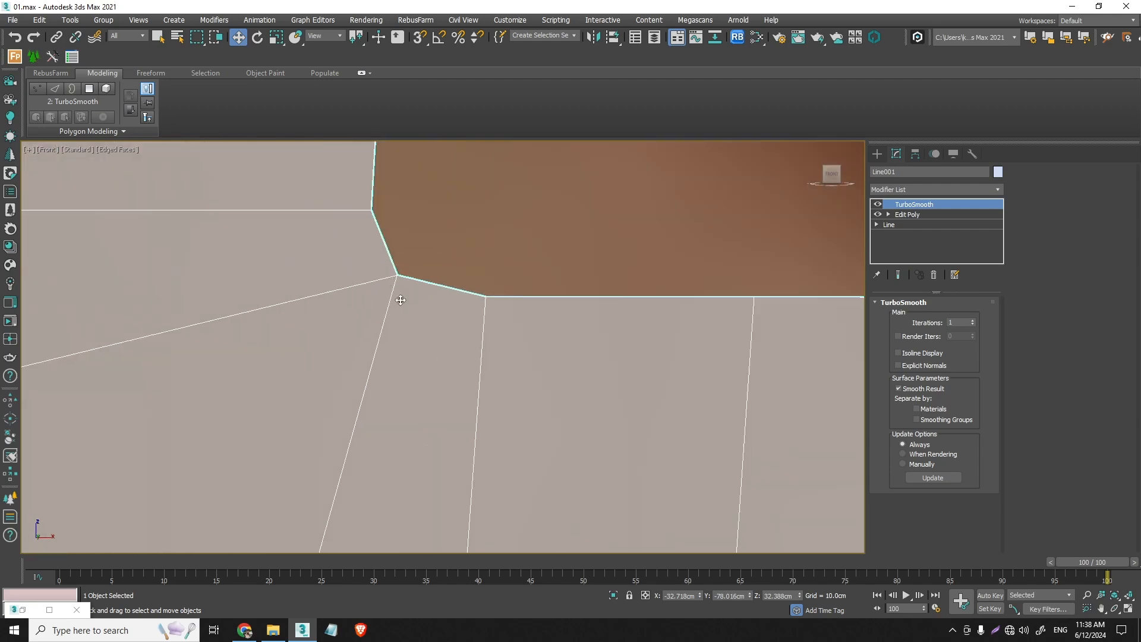
pyautogui.scroll(-5, 401, 301)
pyautogui.scroll(2, 401, 303)
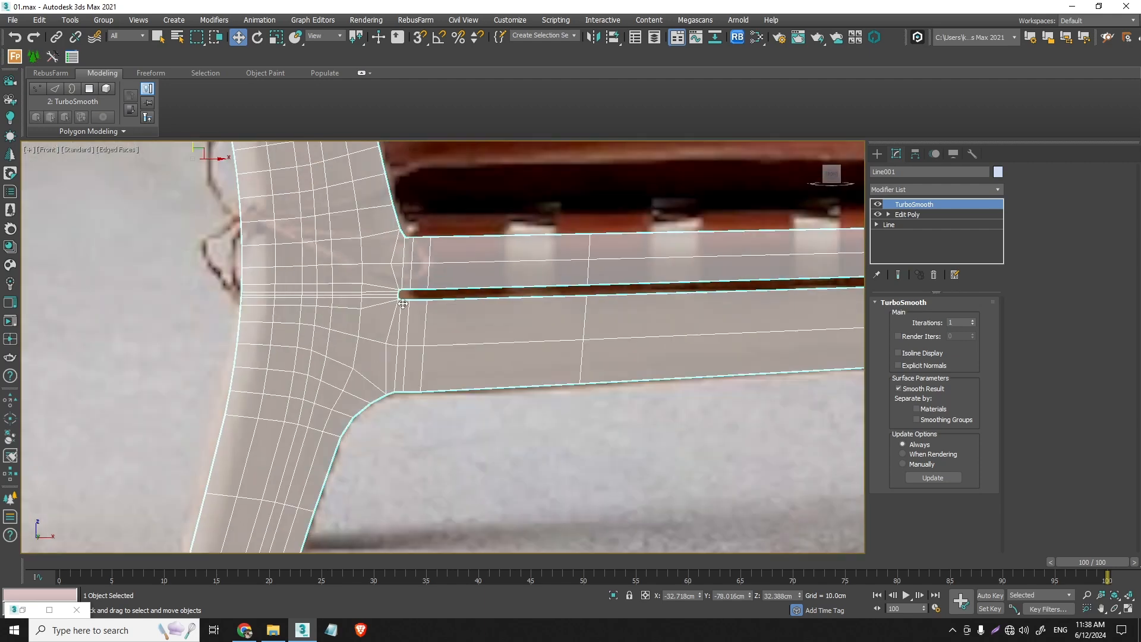
# - Add a Shell modifier to the smoothed frame and examine the rail slot's rear end in perspective
pyautogui.click(998, 190)
pyautogui.click(917, 204)
pyautogui.press('p')
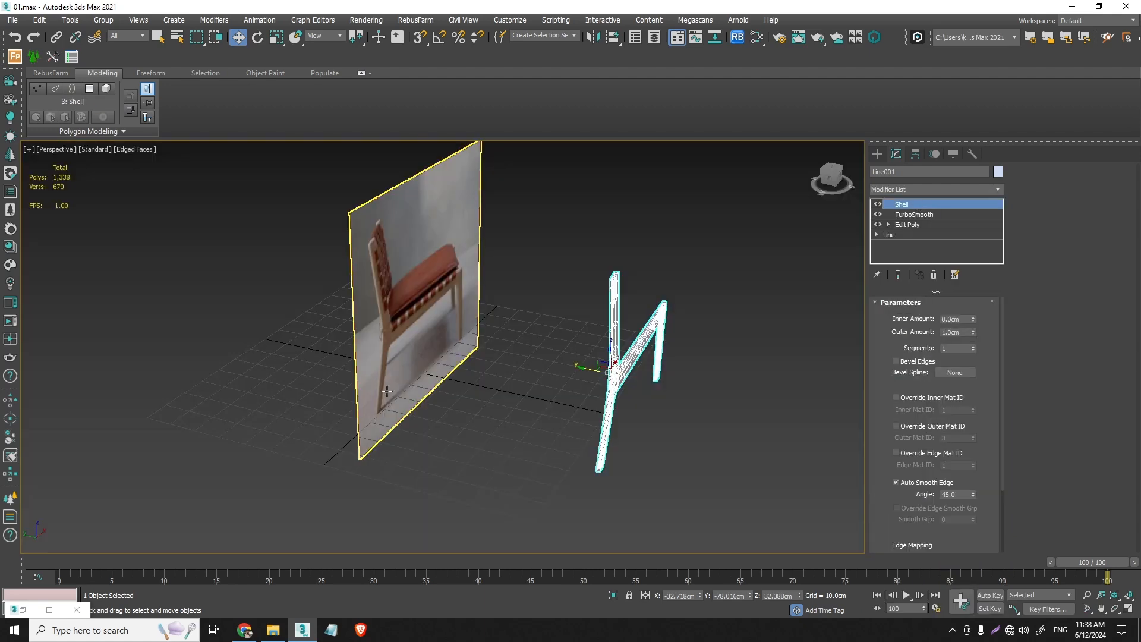
pyautogui.scroll(8, 608, 383)
pyautogui.keyDown('alt'); pyautogui.moveTo(634, 391); pyautogui.dragTo(502, 368, button='middle'); pyautogui.keyUp('alt')
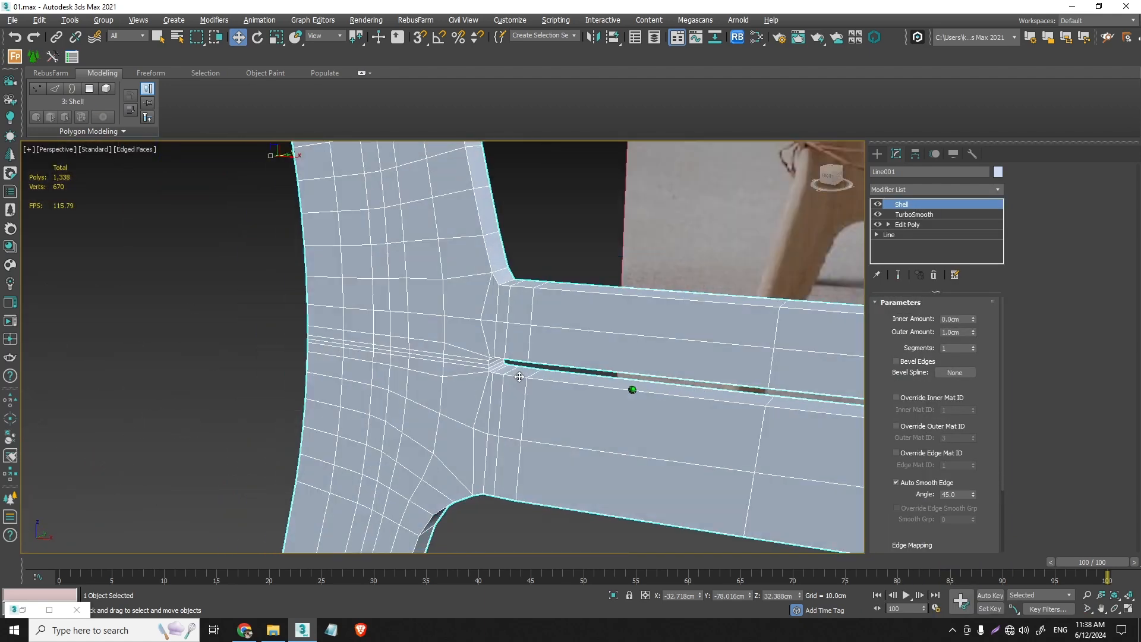
pyautogui.scroll(6, 493, 360)
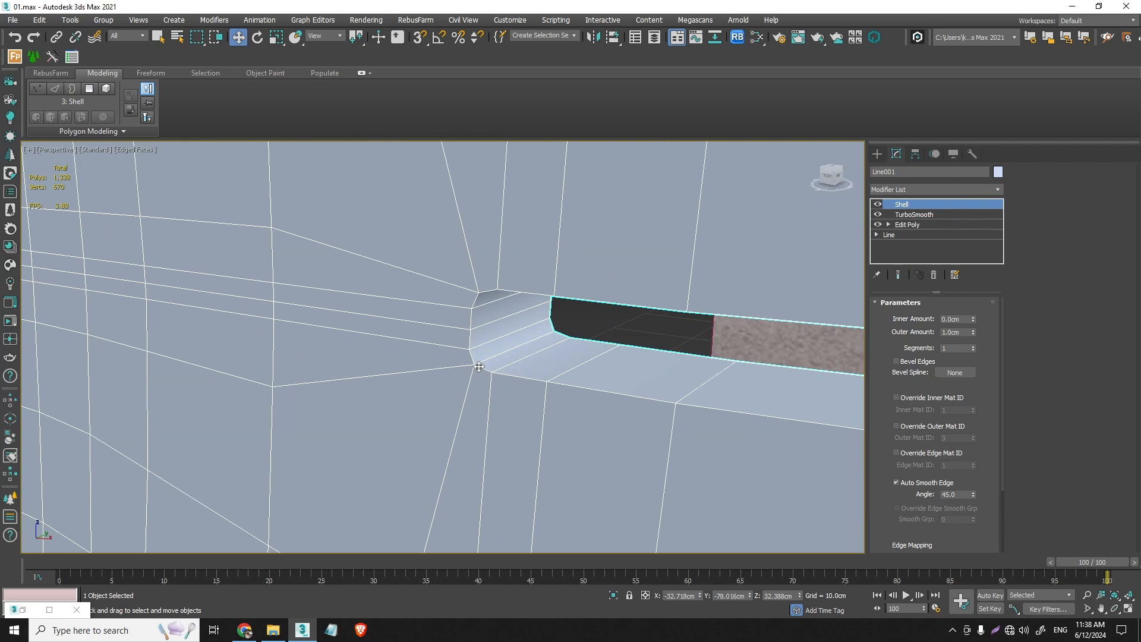
# - Add a Chamfer modifier above the Shell and set its amount to 0.03 cm
pyautogui.click(1002, 191)
pyautogui.click(942, 206)
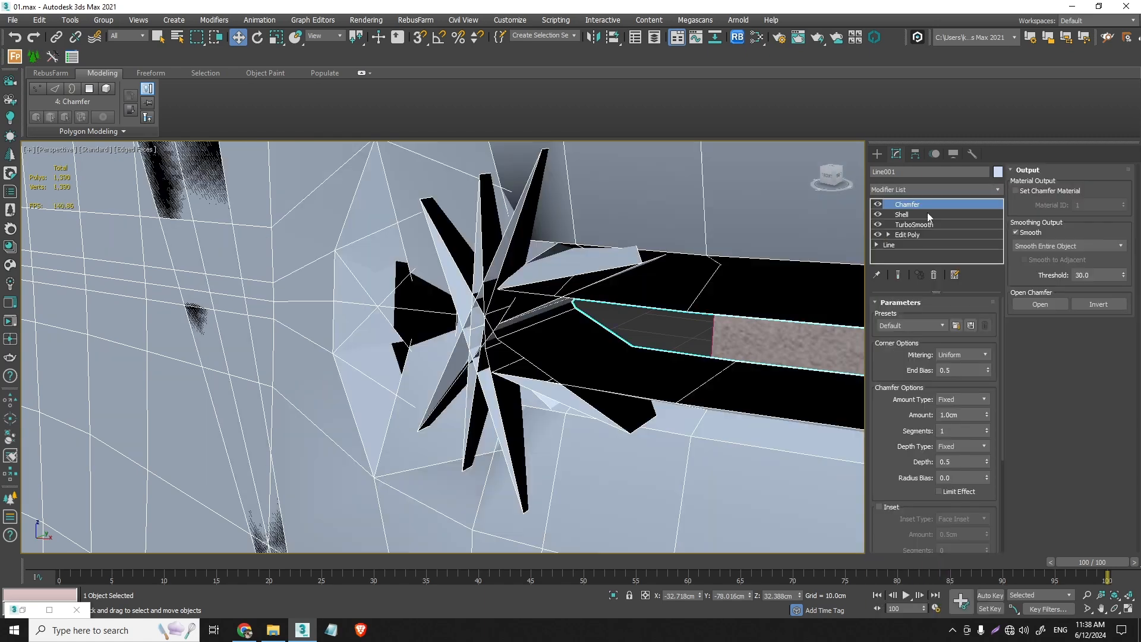
pyautogui.moveTo(988, 414); pyautogui.dragTo(1001, 474)
pyautogui.scroll(2, 485, 354)
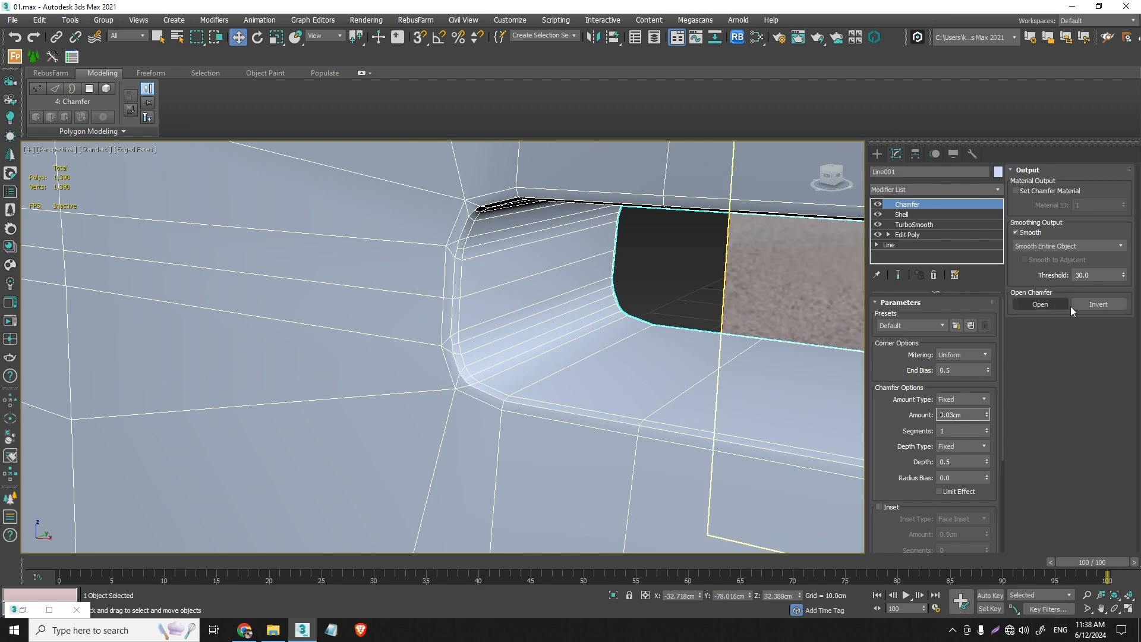
# - Try a minimum angle of 45 for the Chamfer filter, and settle on 55
pyautogui.click(1109, 273)
pyautogui.scroll(-3, 984, 488)
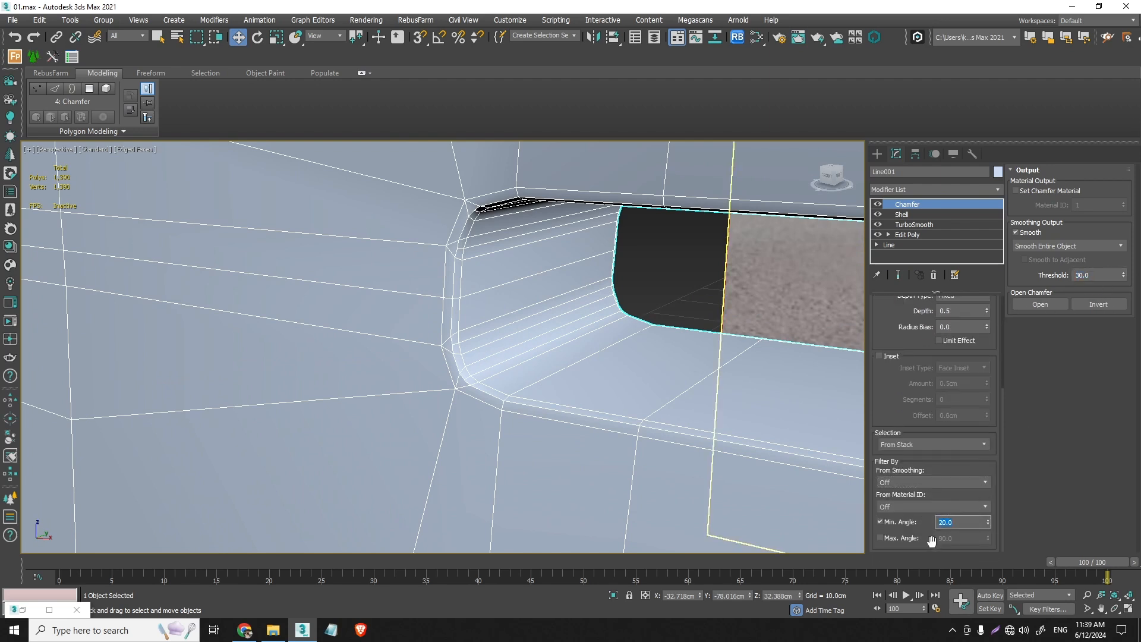
pyautogui.write('45')
pyautogui.press('Return')
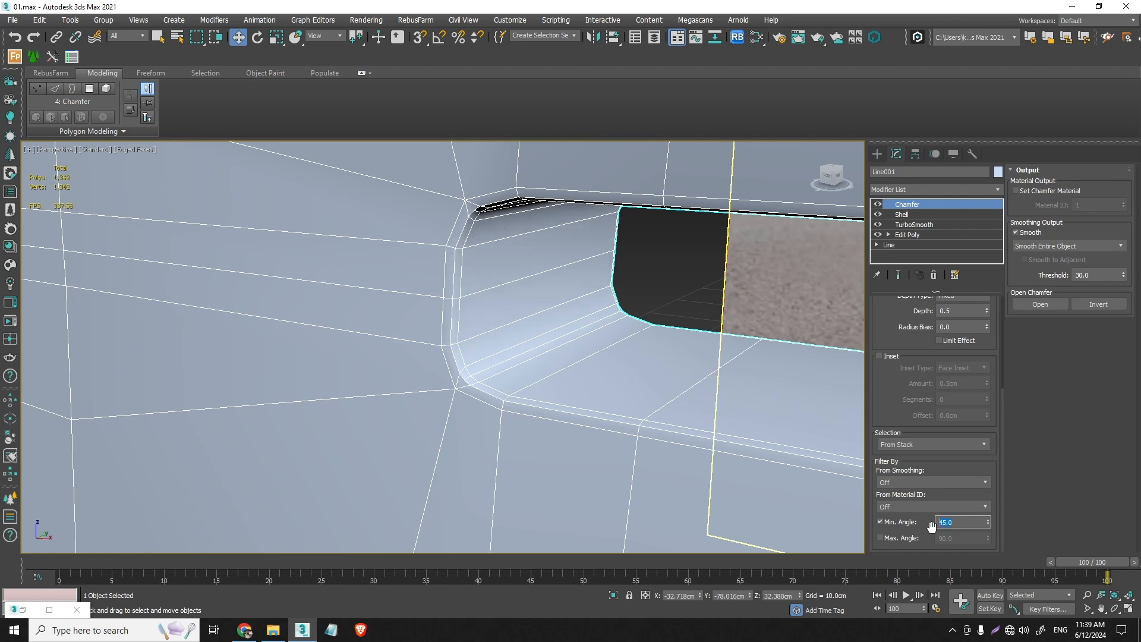
pyautogui.write('55')
pyautogui.press('Return')
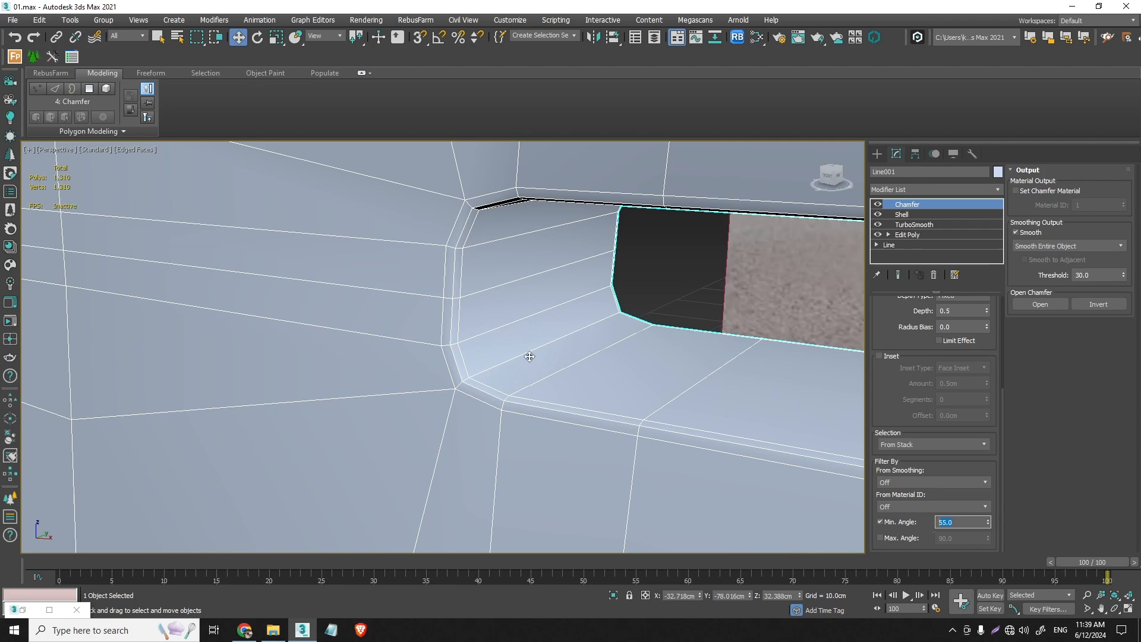
# - Set the Chamfer amount to 0.106 cm with 3 segments, and inspect the rounded edges at the rail slot's ends
pyautogui.scroll(8, 530, 356)
pyautogui.moveTo(585, 371)
pyautogui.keyDown('alt'); pyautogui.mouseDown(button='middle')
pyautogui.moveTo(542, 323)
pyautogui.moveTo(568, 311)
pyautogui.moveTo(484, 255)
pyautogui.moveTo(489, 224)
pyautogui.moveTo(598, 473)
pyautogui.moveTo(622, 382)
pyautogui.mouseUp(button='middle'); pyautogui.keyUp('alt')
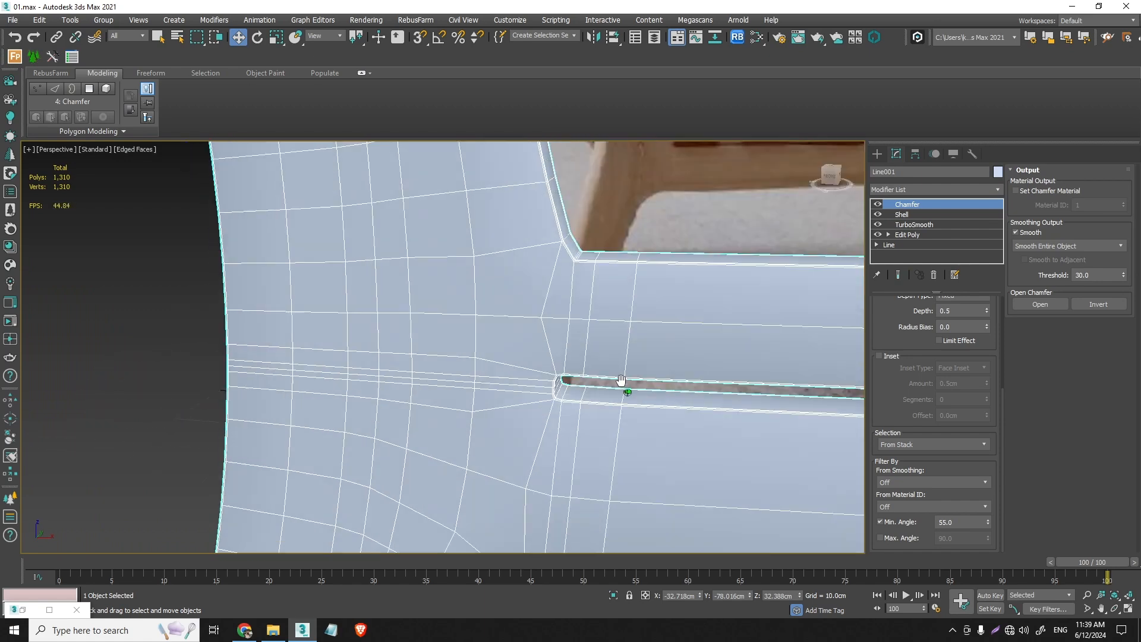
pyautogui.scroll(8, 553, 396)
pyautogui.scroll(8, 991, 364)
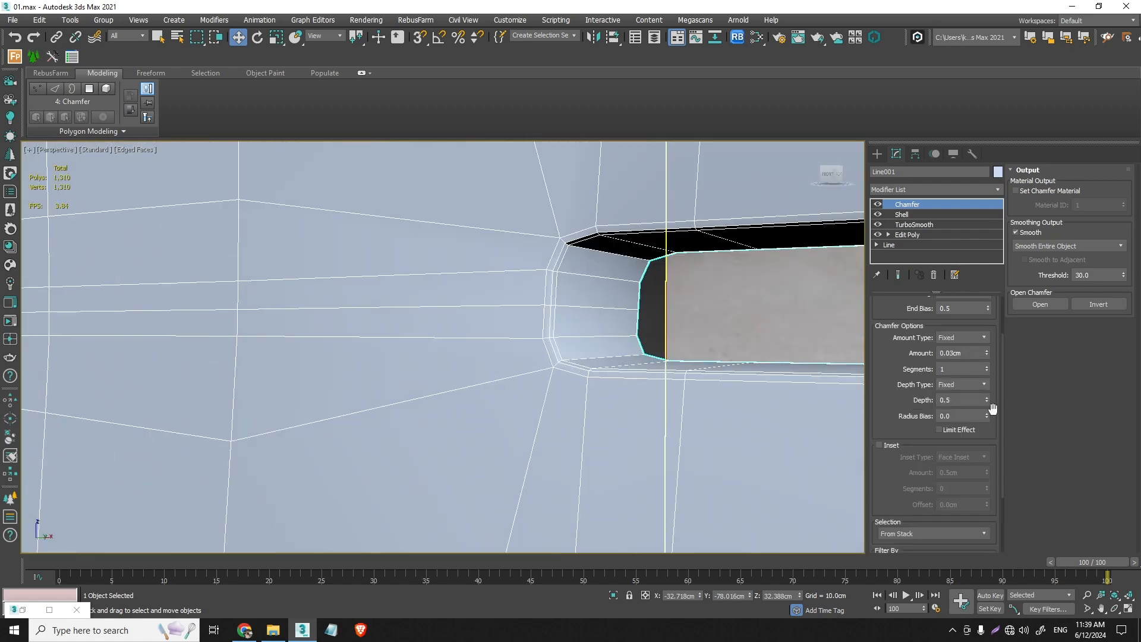
pyautogui.click(988, 415)
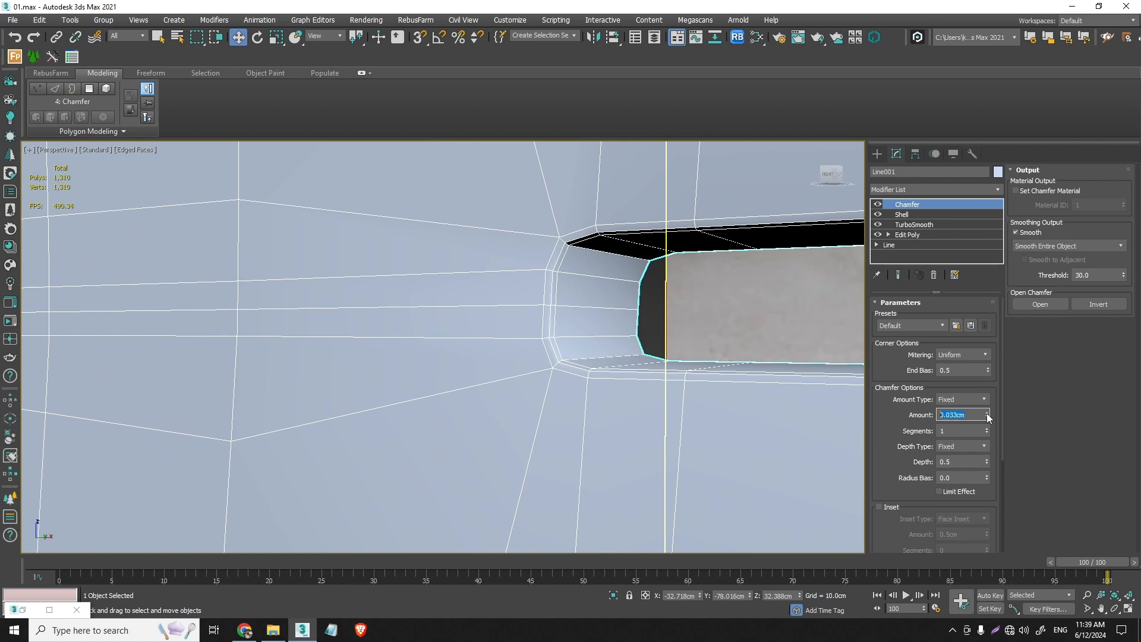
pyautogui.moveTo(989, 418); pyautogui.dragTo(995, 410)
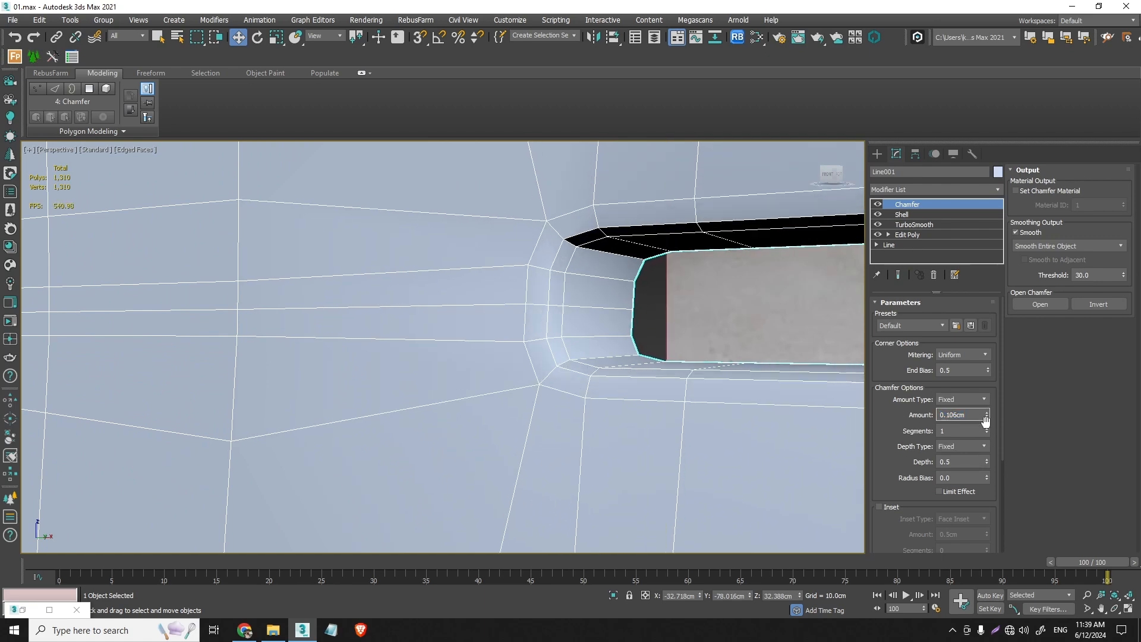
pyautogui.click(987, 428)
pyautogui.click(987, 429)
pyautogui.scroll(-8, 721, 411)
pyautogui.moveTo(713, 434); pyautogui.dragTo(657, 415, button='middle')
pyautogui.scroll(7, 583, 383)
pyautogui.moveTo(604, 382)
pyautogui.keyDown('alt'); pyautogui.mouseDown(button='middle')
pyautogui.moveTo(658, 405)
pyautogui.moveTo(593, 389)
pyautogui.moveTo(603, 382)
pyautogui.mouseUp(button='middle'); pyautogui.keyUp('alt')
pyautogui.scroll(-8, 657, 405)
pyautogui.scroll(8, 657, 349)
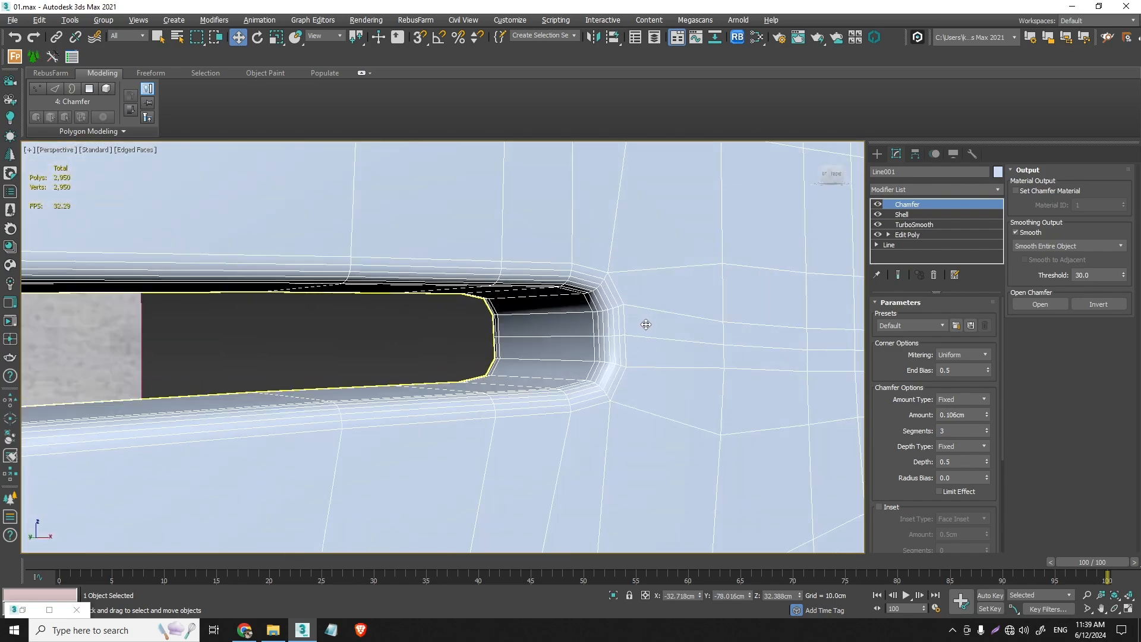
# - Delete the Chamfer and Shell modifiers, and show the frame see-through over the reference in the front view
pyautogui.click(935, 275)
pyautogui.click(935, 275)
pyautogui.scroll(-10, 611, 327)
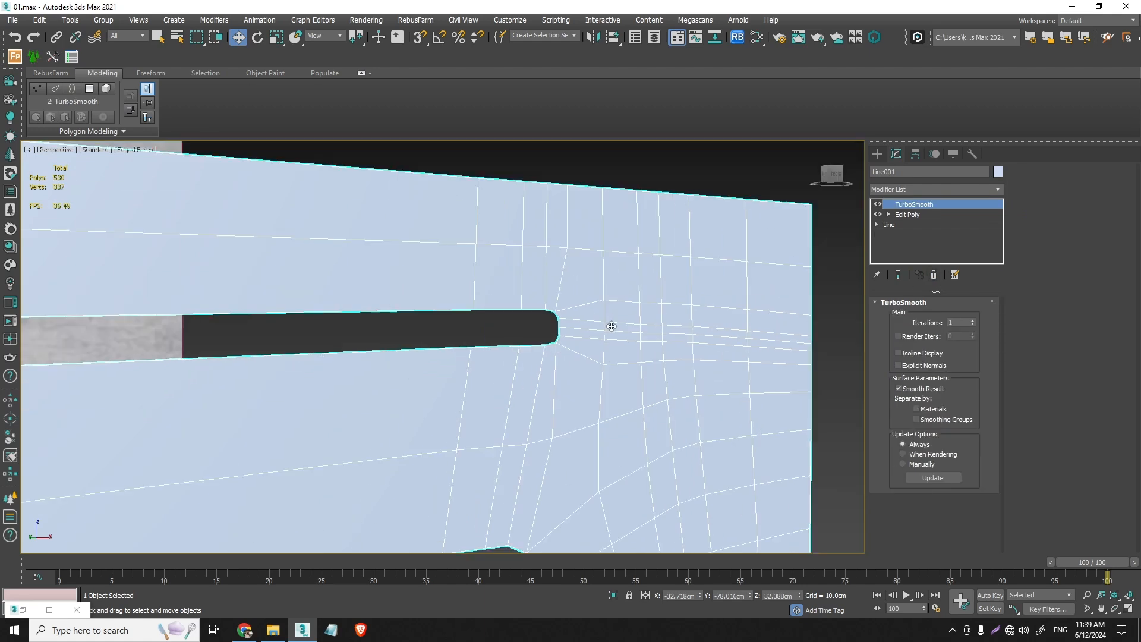
pyautogui.press('f')
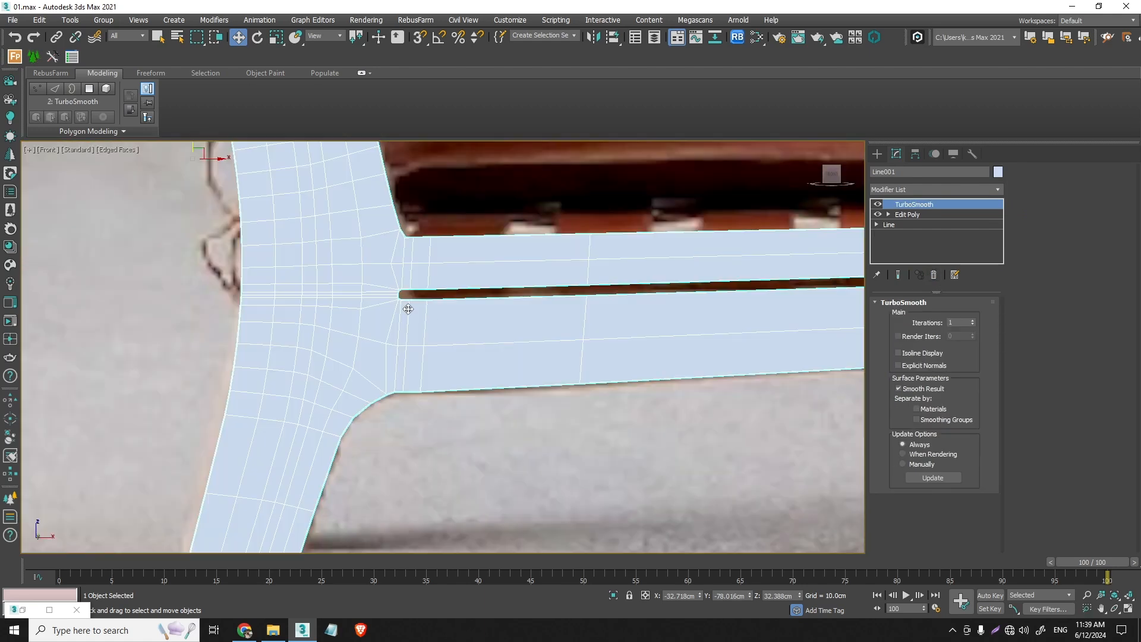
pyautogui.hotkey('alt', 'x')
pyautogui.scroll(-5, 386, 304)
pyautogui.moveTo(376, 242); pyautogui.dragTo(394, 307, button='middle')
pyautogui.scroll(2, 395, 307)
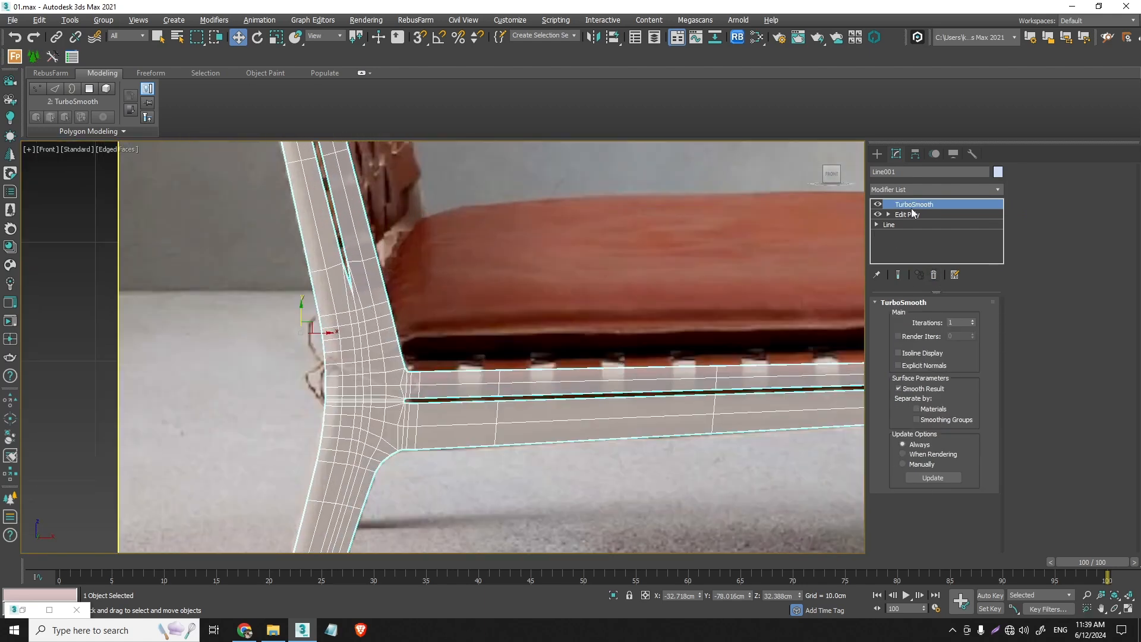
# - Return to the Edit Poly level and insert a lengthwise Swift Loop from the middle of the backrest slot's lower end down the post
pyautogui.click(908, 214)
pyautogui.scroll(2, 343, 294)
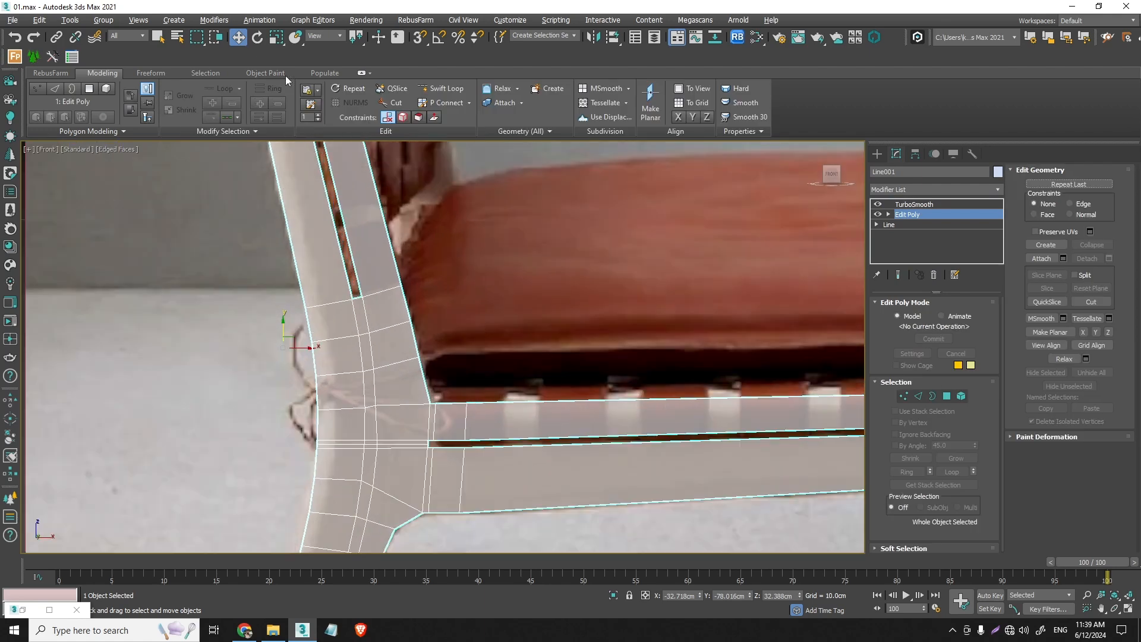
pyautogui.click(449, 95)
pyautogui.scroll(2, 345, 325)
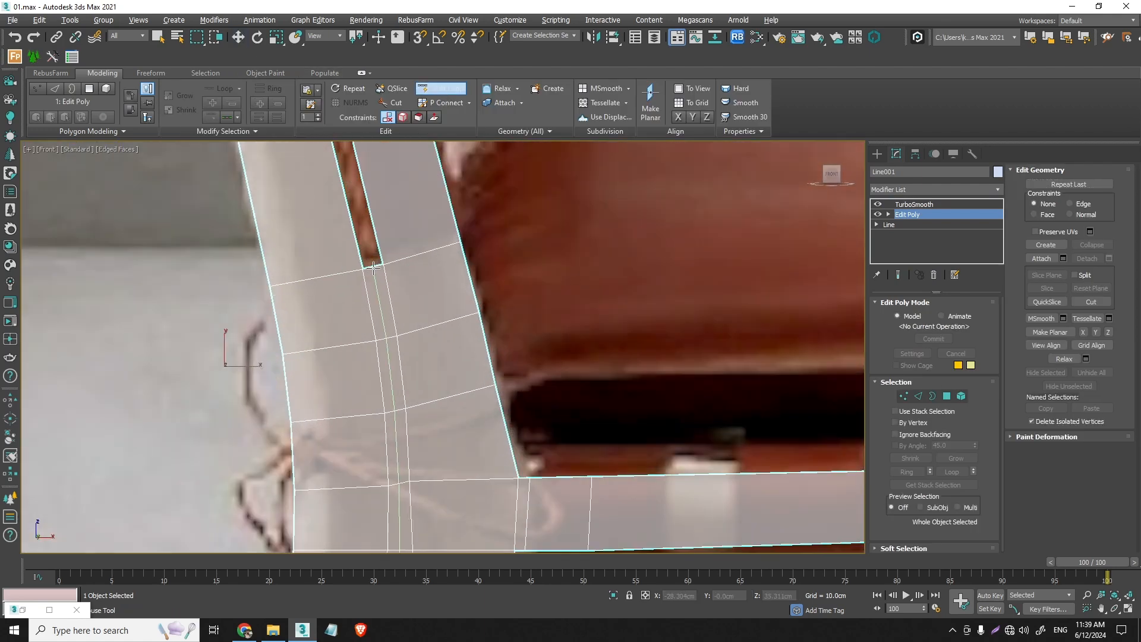
pyautogui.click(373, 268)
# - Try Swift Loop edges across both backrest post strips just above the slot's lower end, and undo them
pyautogui.scroll(3, 383, 255)
pyautogui.click(382, 258)
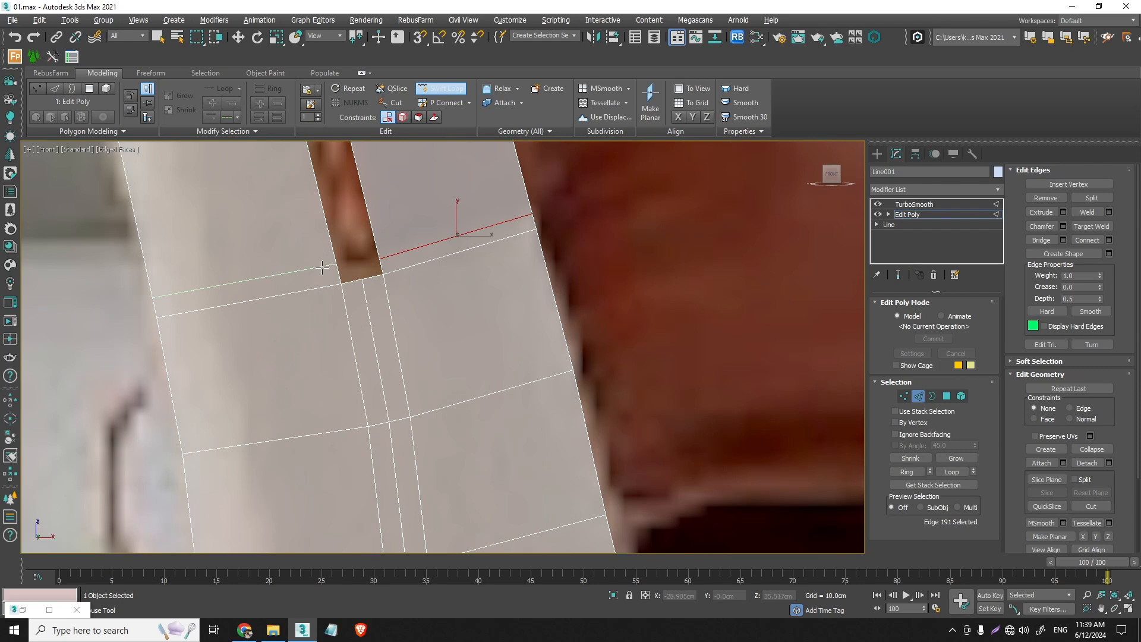
pyautogui.click(323, 267)
pyautogui.scroll(2, 342, 275)
pyautogui.hotkey('ctrl', 'z')
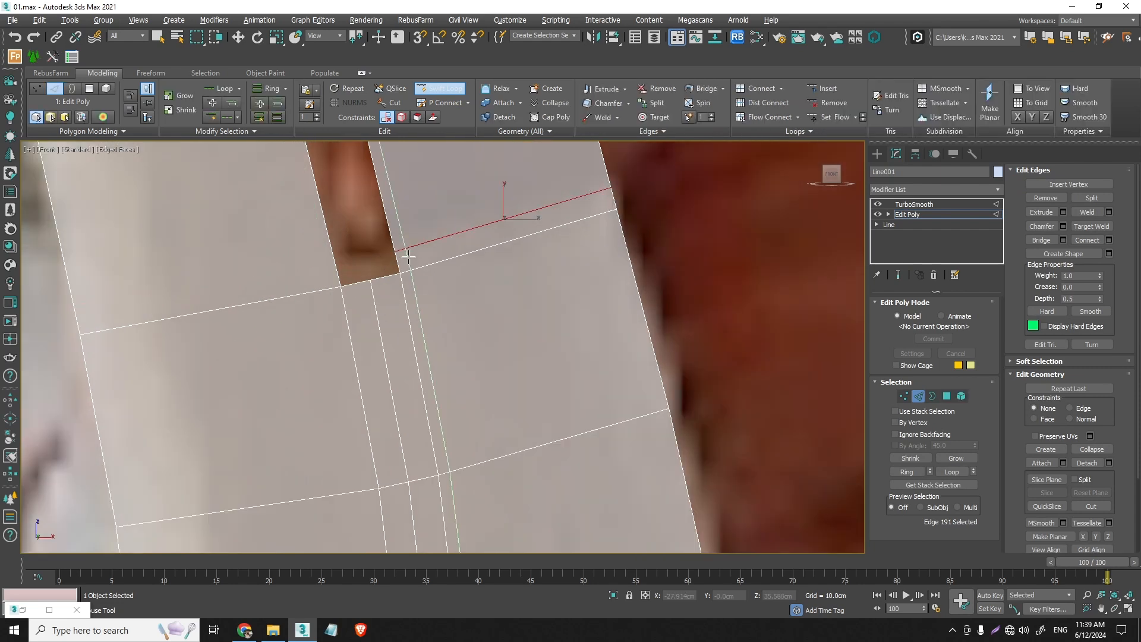
pyautogui.hotkey('ctrl', 'z')
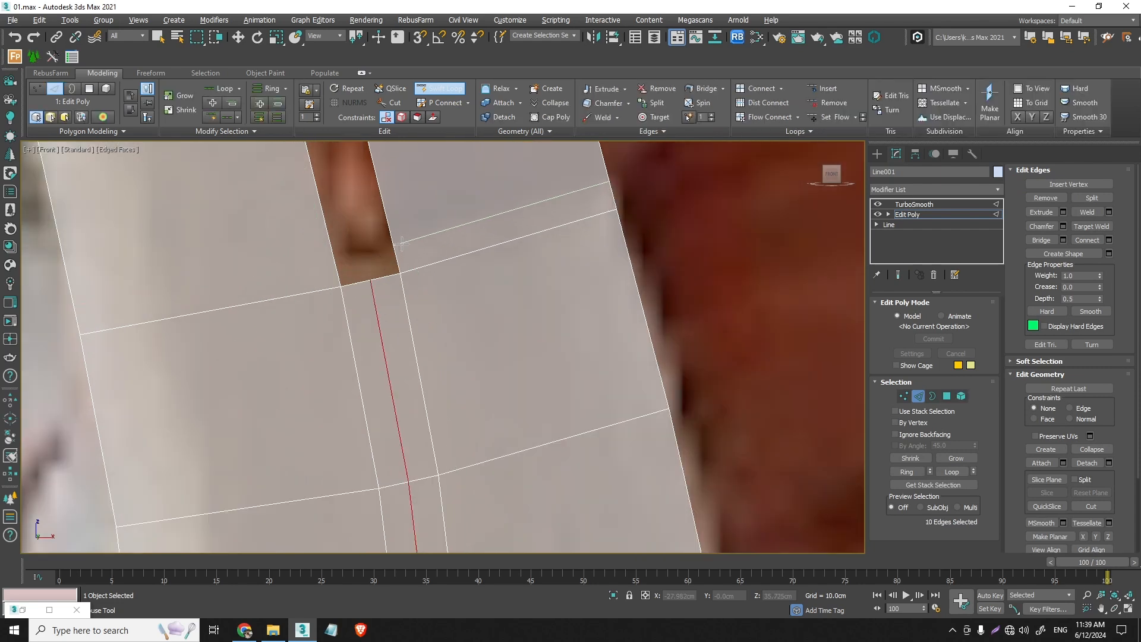
# - Insert Swift Loop edges across both backrest post strips just above the slot's lower end
pyautogui.click(404, 240)
pyautogui.press('w')
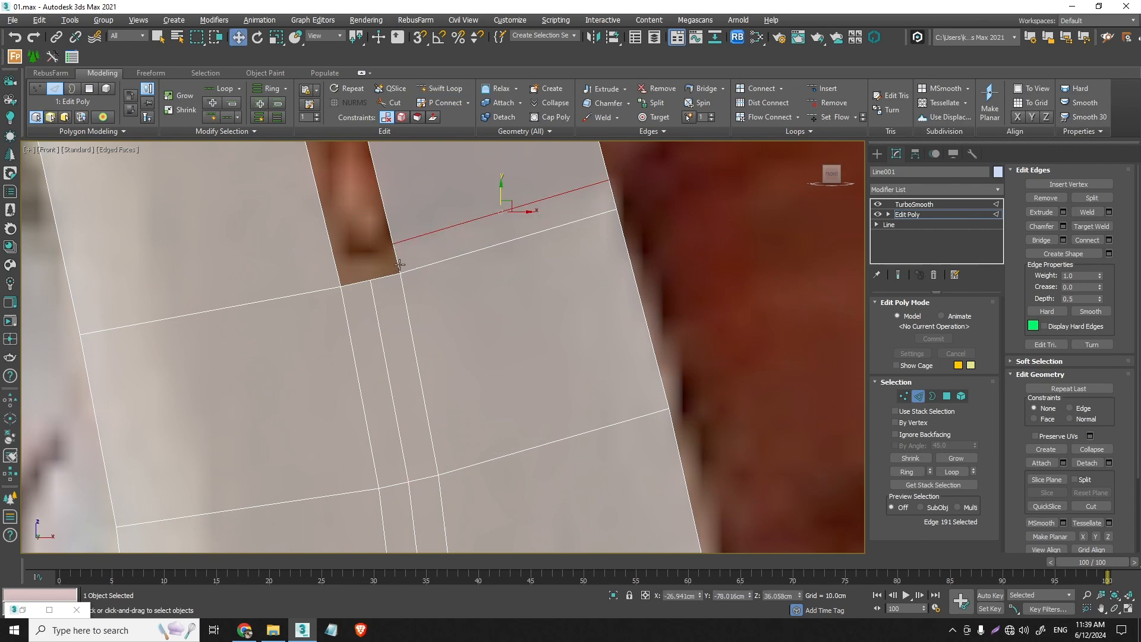
pyautogui.click(398, 261)
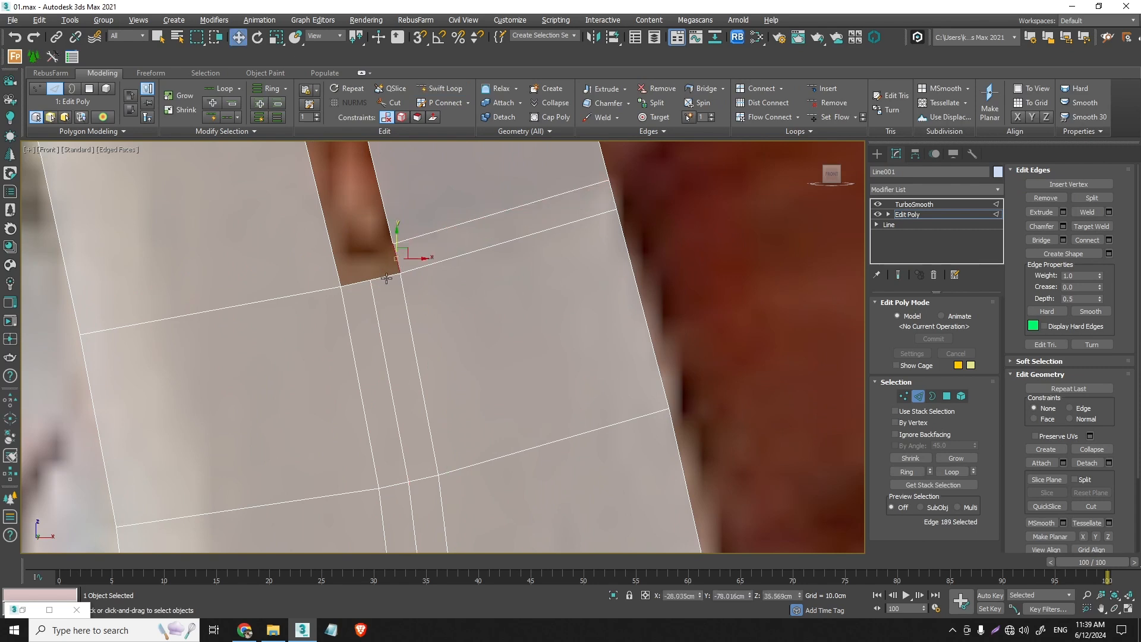
pyautogui.click(388, 271)
pyautogui.click(440, 88)
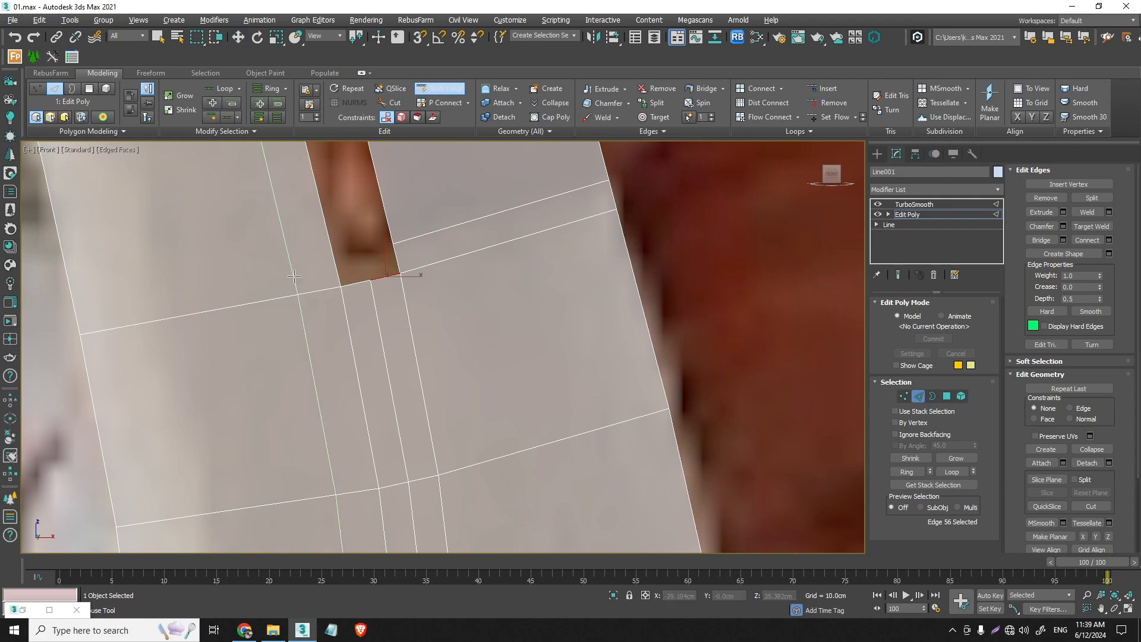
pyautogui.click(317, 262)
pyautogui.scroll(-10, 316, 261)
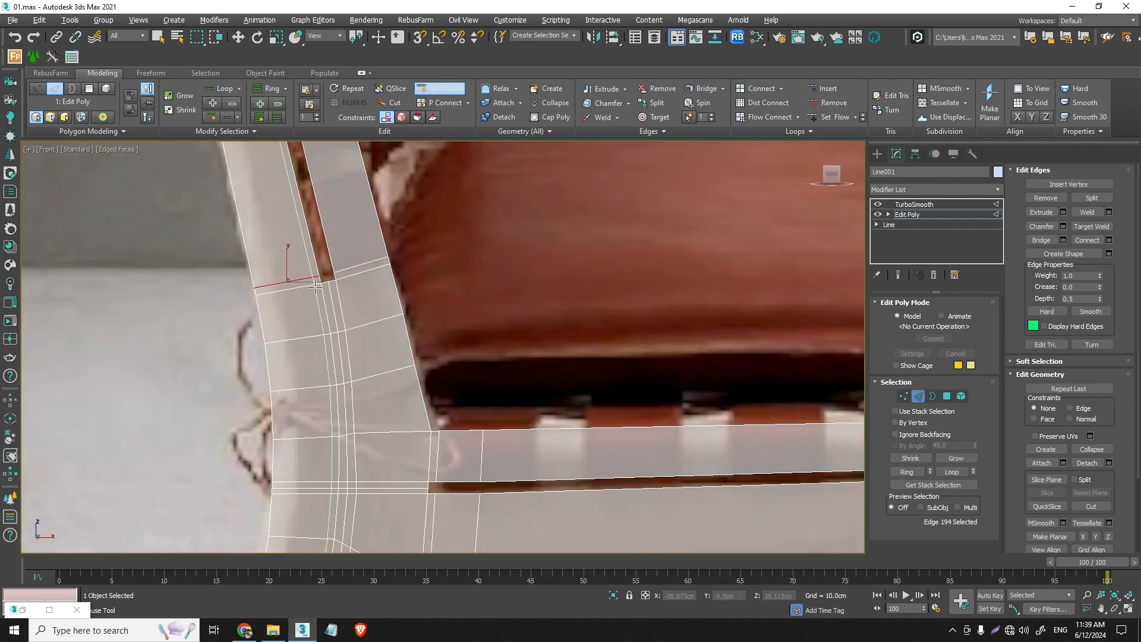
# - Insert Swift Loop edges up the post from the middle of the backrest slot's upper end and across both strips just below that end
pyautogui.scroll(10, 424, 340)
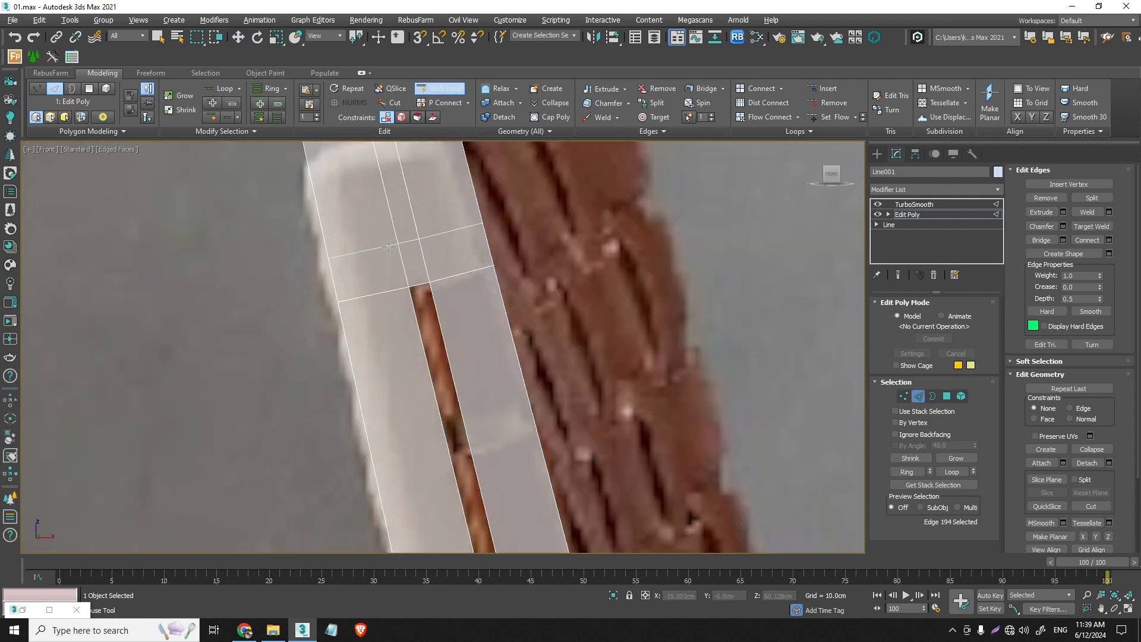
pyautogui.click(452, 336)
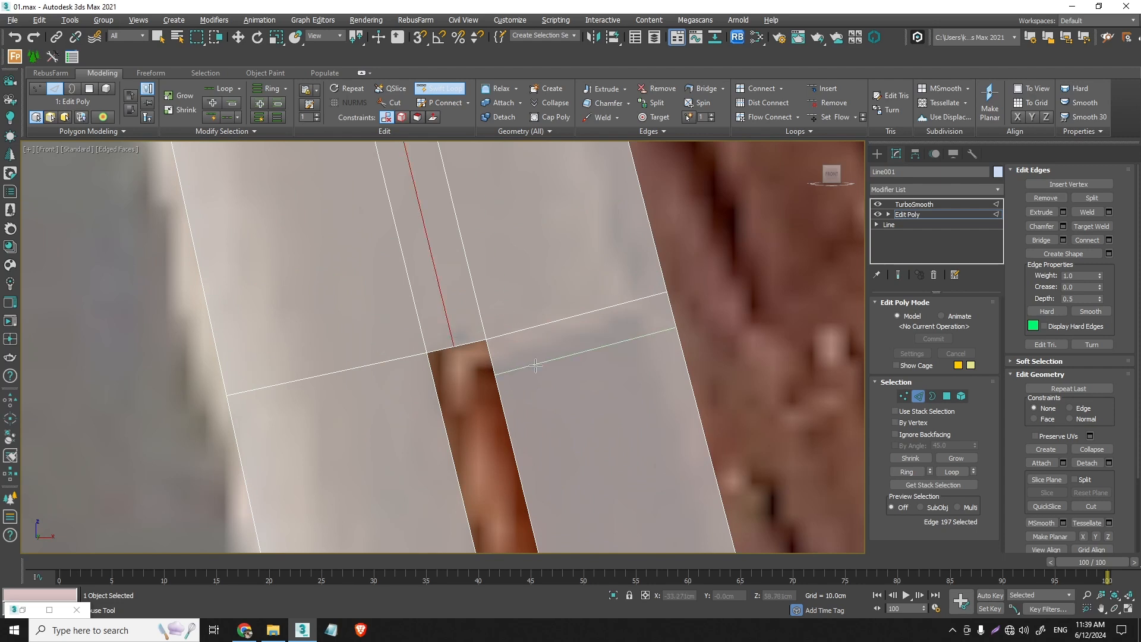
pyautogui.click(527, 361)
pyautogui.click(417, 391)
pyautogui.press('w')
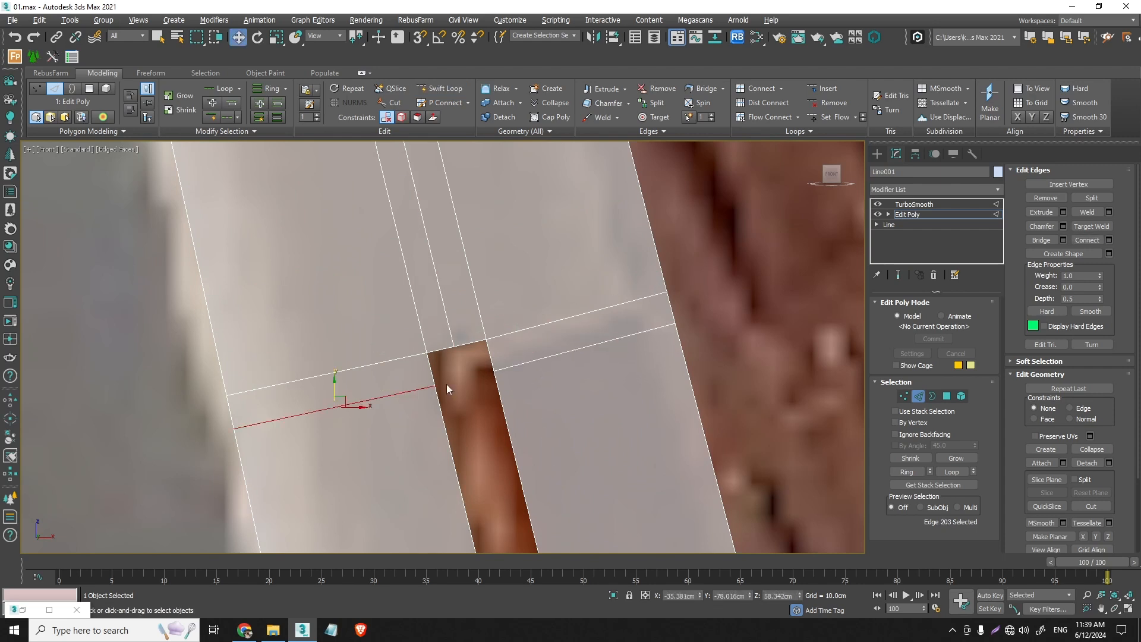
pyautogui.scroll(-10, 454, 390)
pyautogui.scroll(-10, 497, 386)
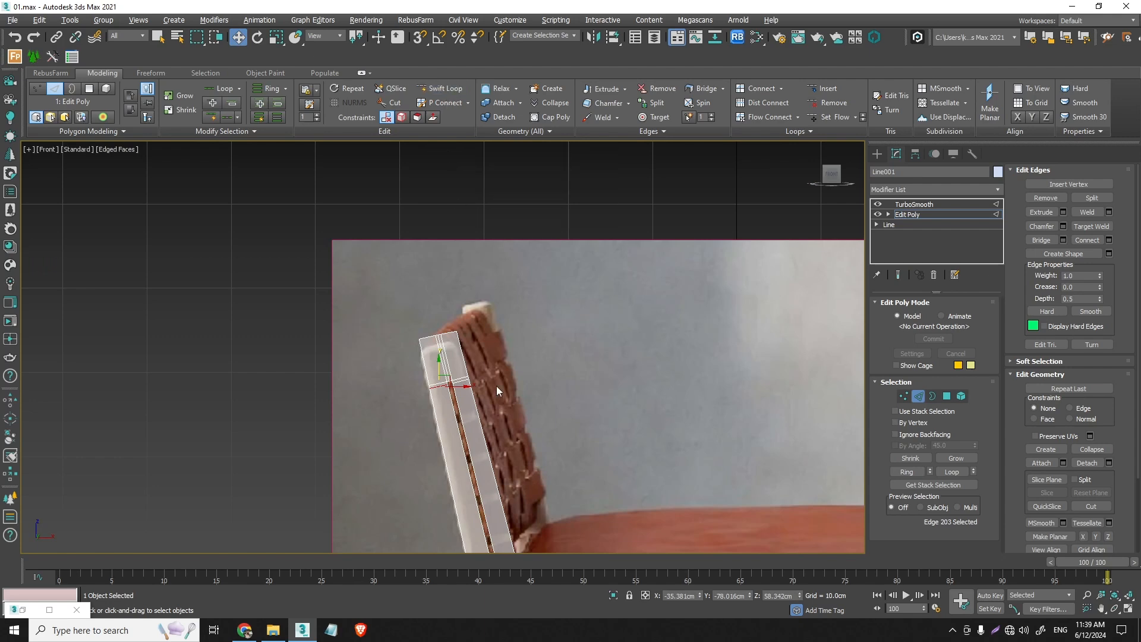
# - Insert Swift Loop edges across the rail strips above and below the slot, close to its front end
pyautogui.scroll(6, 686, 348)
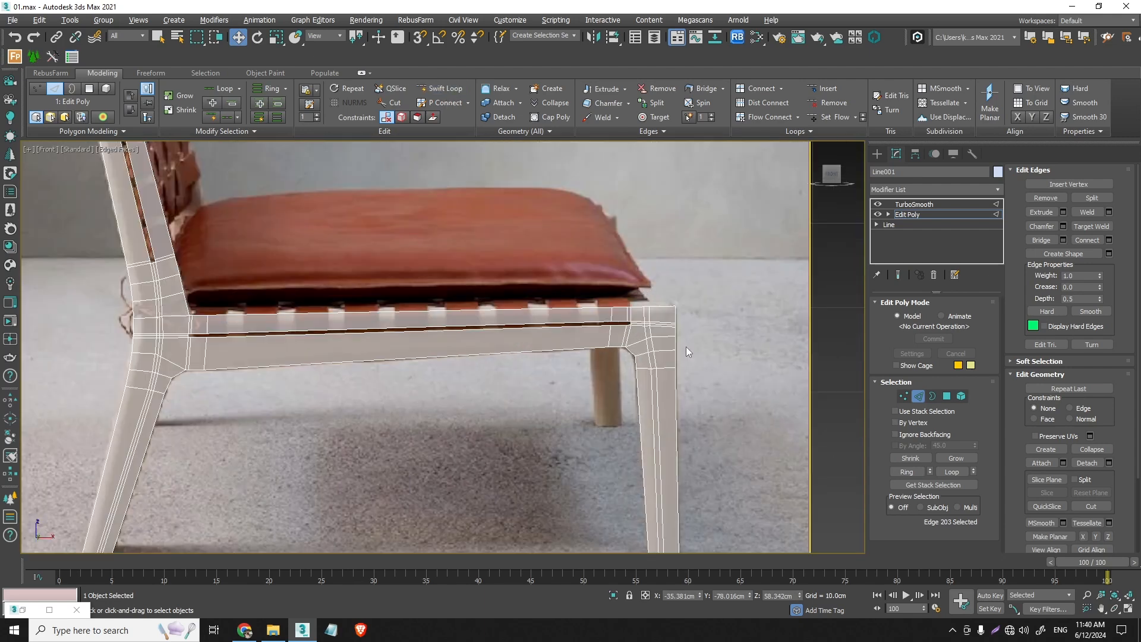
pyautogui.scroll(4, 841, 296)
pyautogui.scroll(-3, 841, 296)
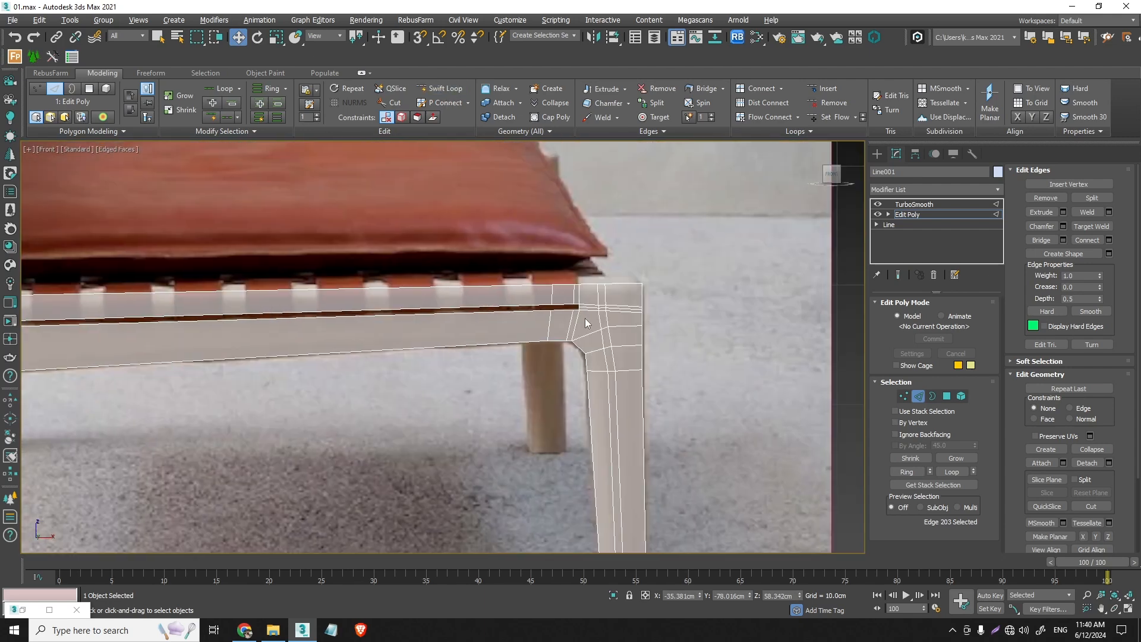
pyautogui.scroll(6, 573, 303)
pyautogui.scroll(3, 507, 305)
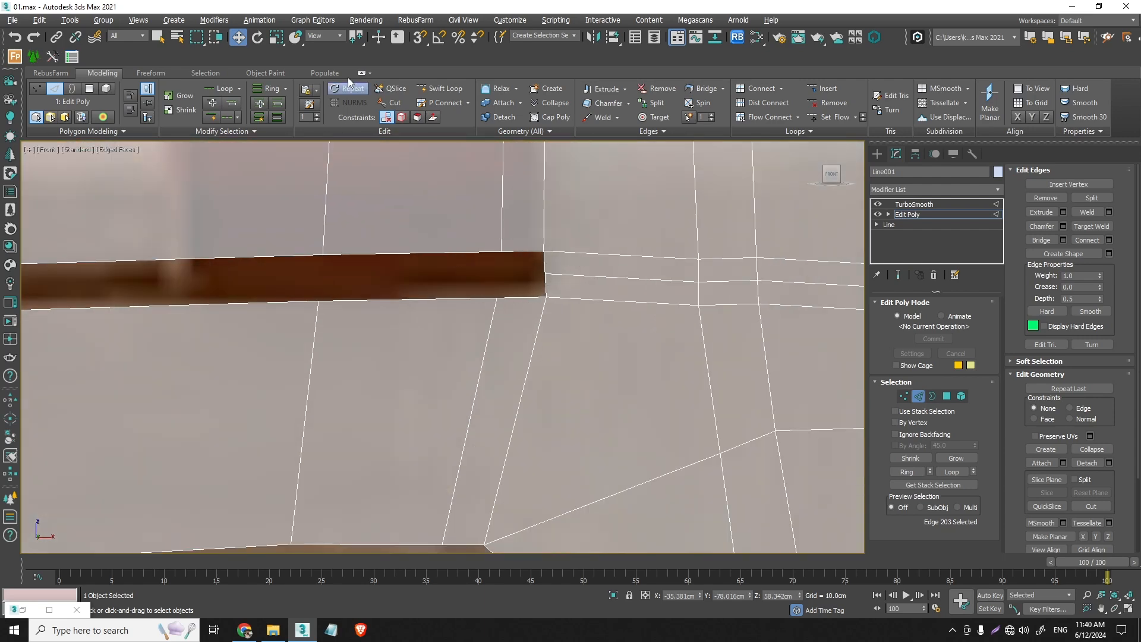
pyautogui.click(444, 88)
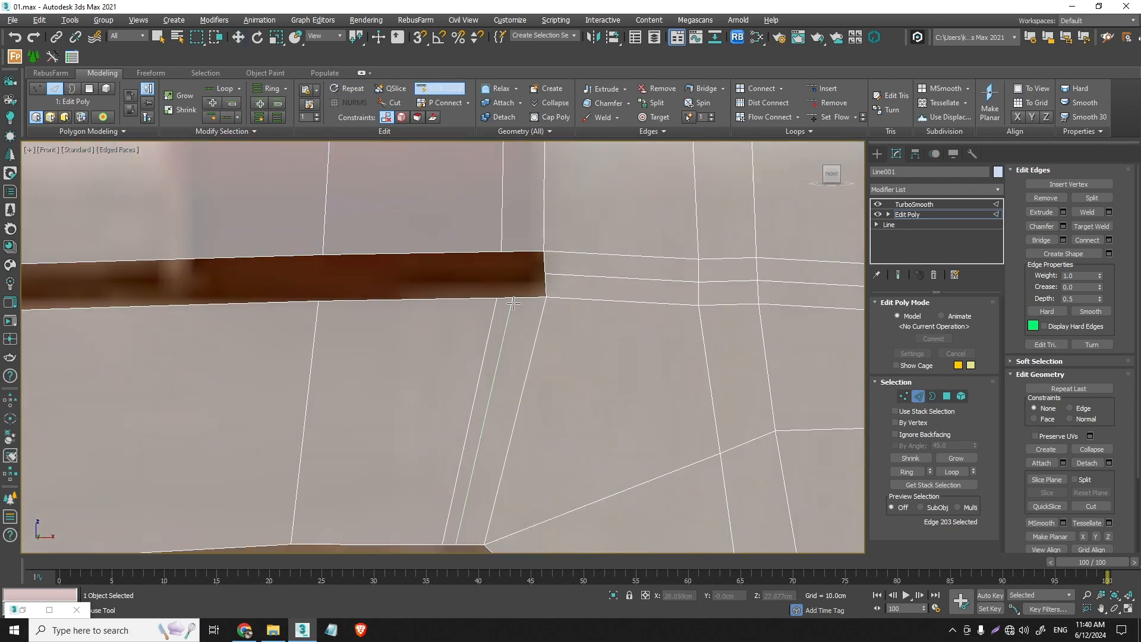
pyautogui.click(513, 304)
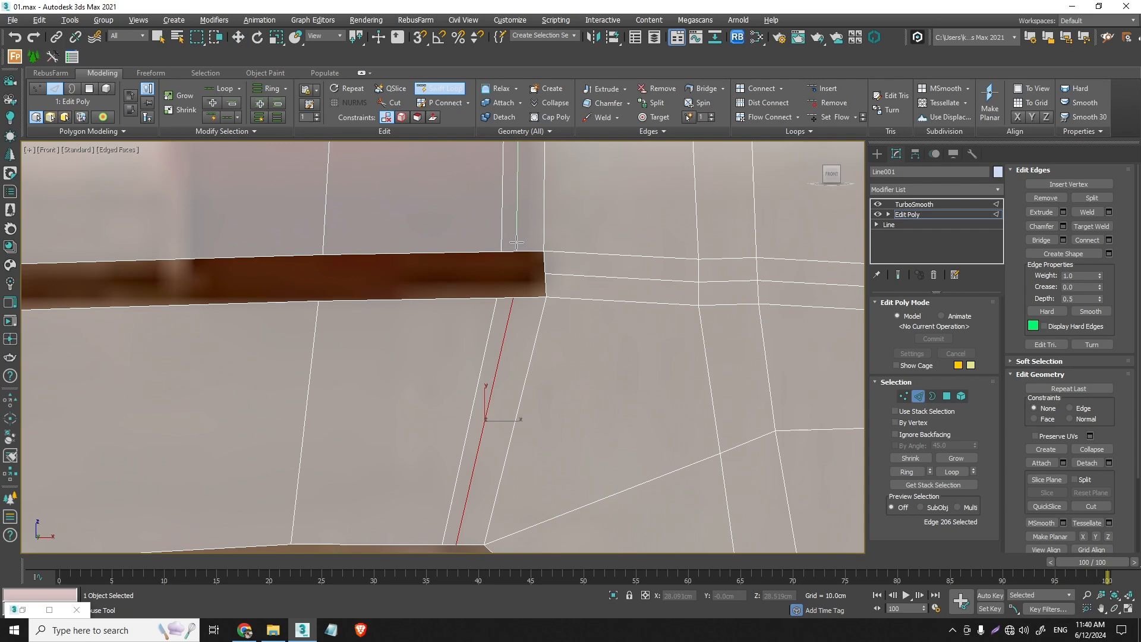
pyautogui.click(517, 242)
pyautogui.press('w')
# - Remove the two older cross edges beside the new ones near the rail slot's front end
pyautogui.click(503, 237)
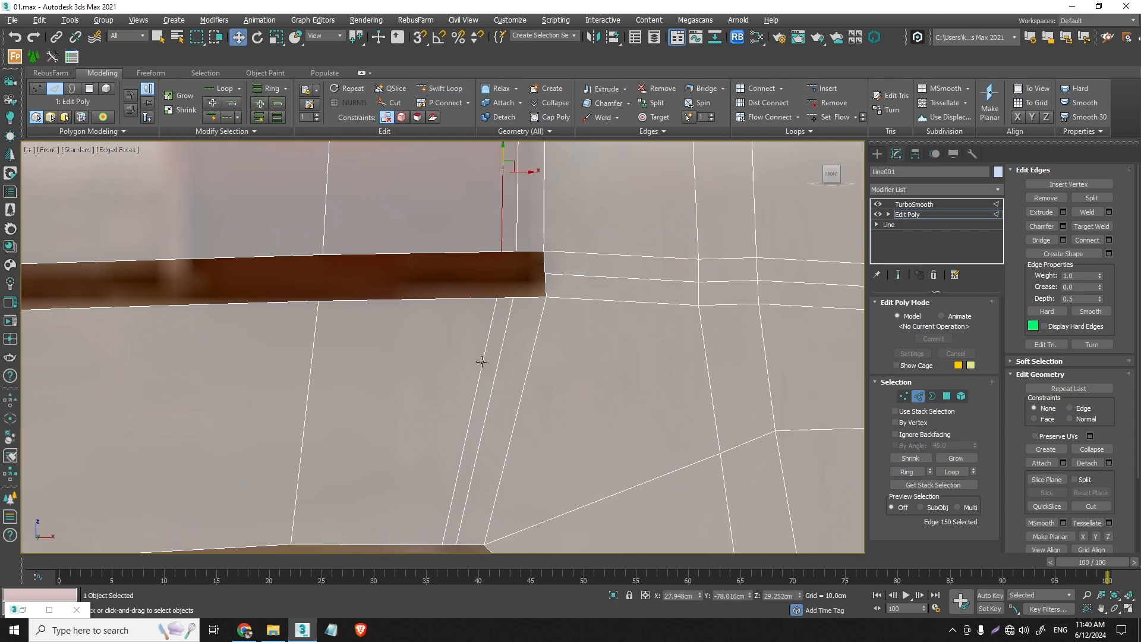
pyautogui.keyDown('ctrl'); pyautogui.click(481, 361); pyautogui.keyUp('ctrl')
pyautogui.press('BackSpace')
pyautogui.scroll(-5, 550, 358)
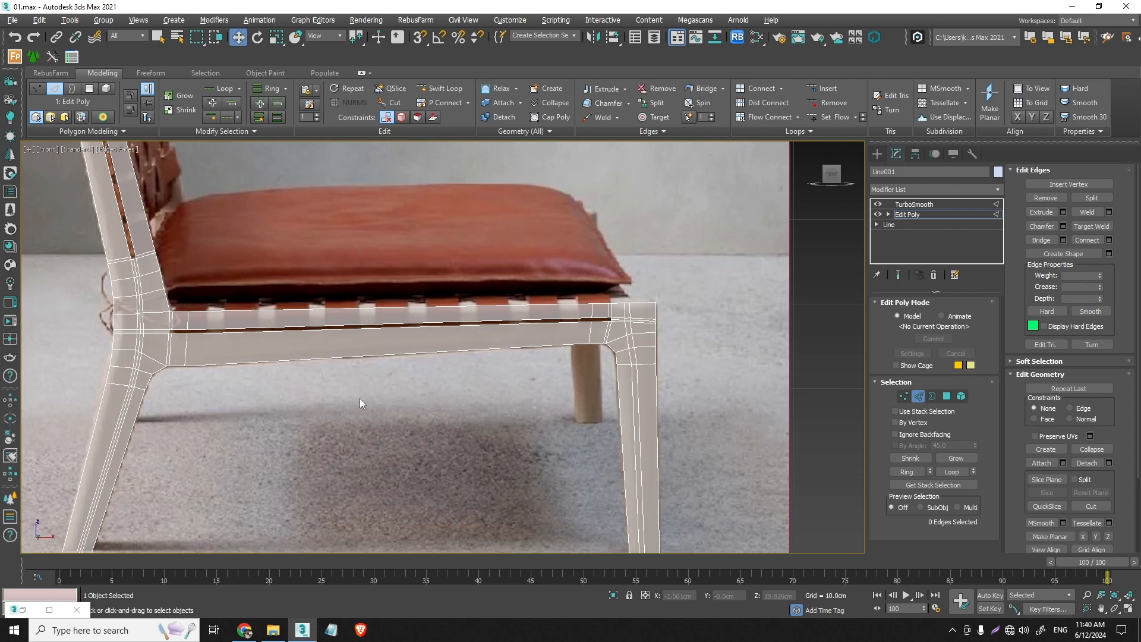
# - Try connecting the four long rail edges with 7 segments
pyautogui.moveTo(395, 416); pyautogui.dragTo(456, 275)
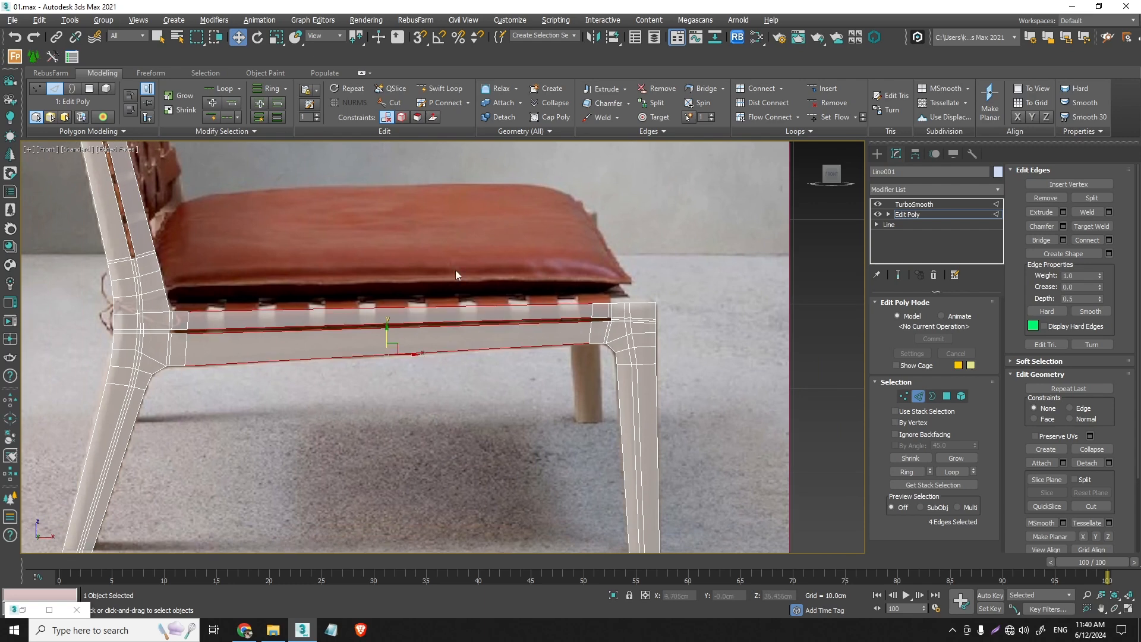
pyautogui.click(1109, 239)
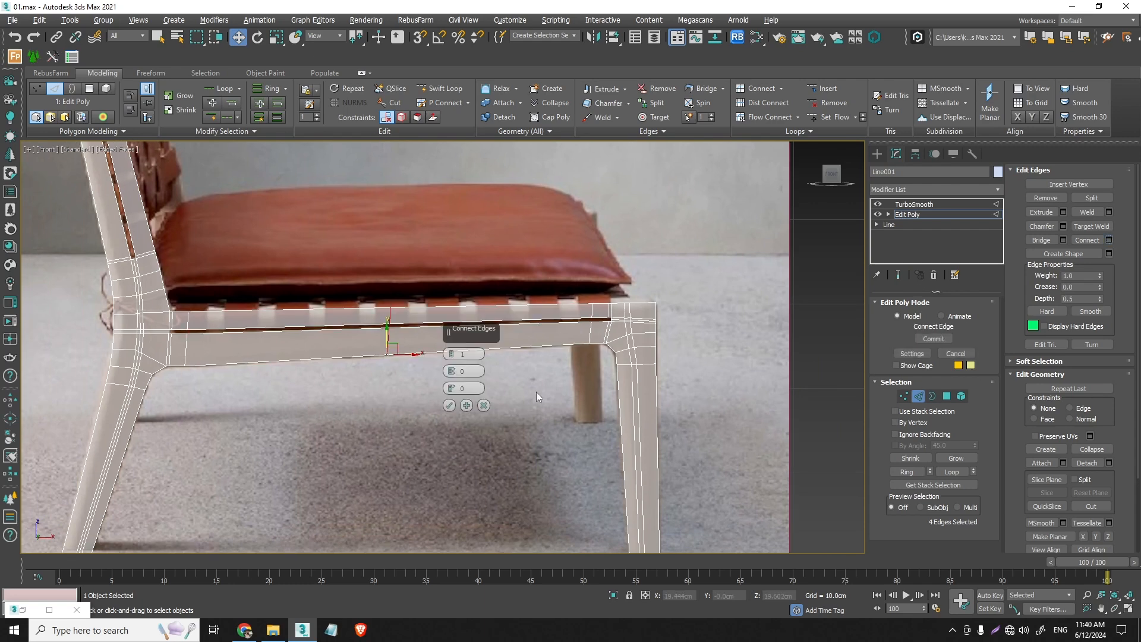
pyautogui.click(451, 351)
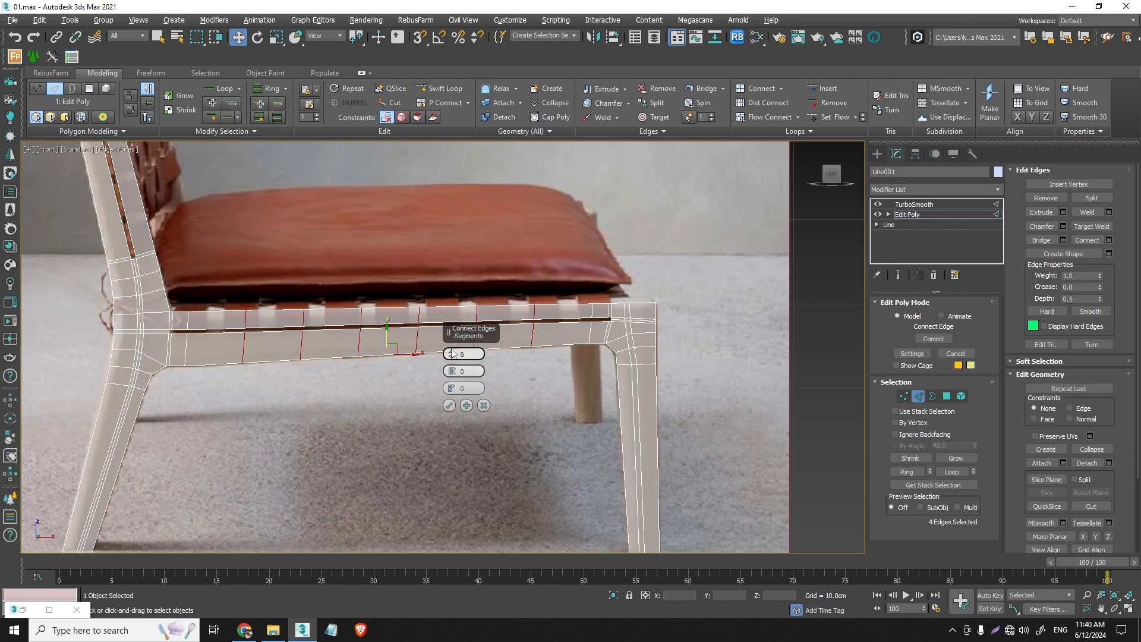
pyautogui.click(449, 404)
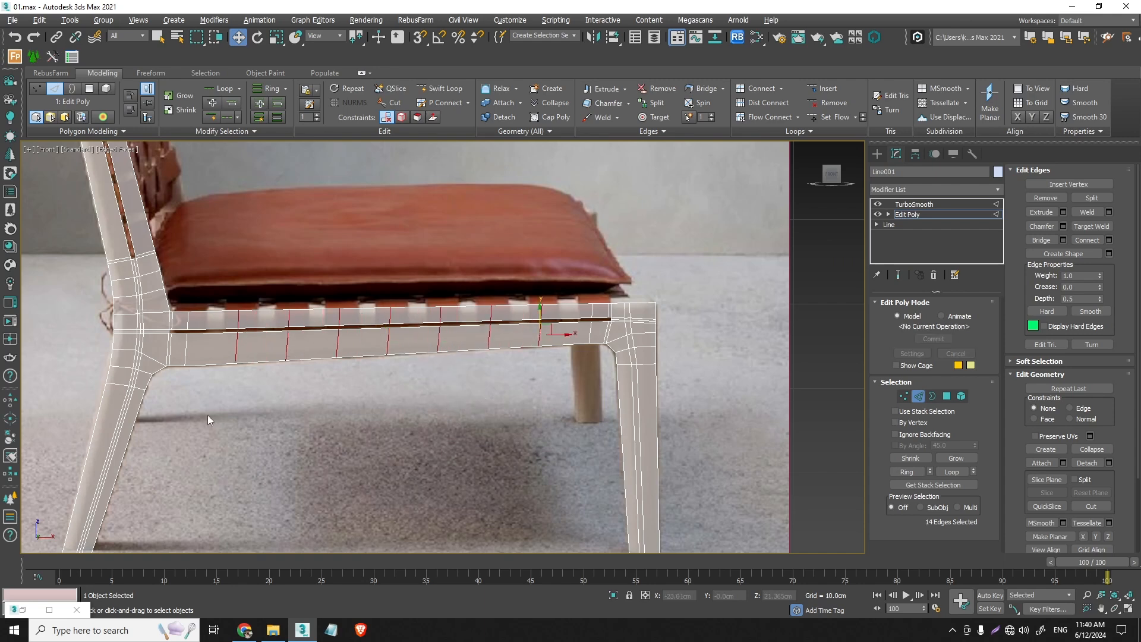
pyautogui.scroll(-2, 234, 455)
# - Try connecting the four long backrest post edges beside the slot with 7 segments
pyautogui.moveTo(234, 449); pyautogui.dragTo(367, 419, button='middle')
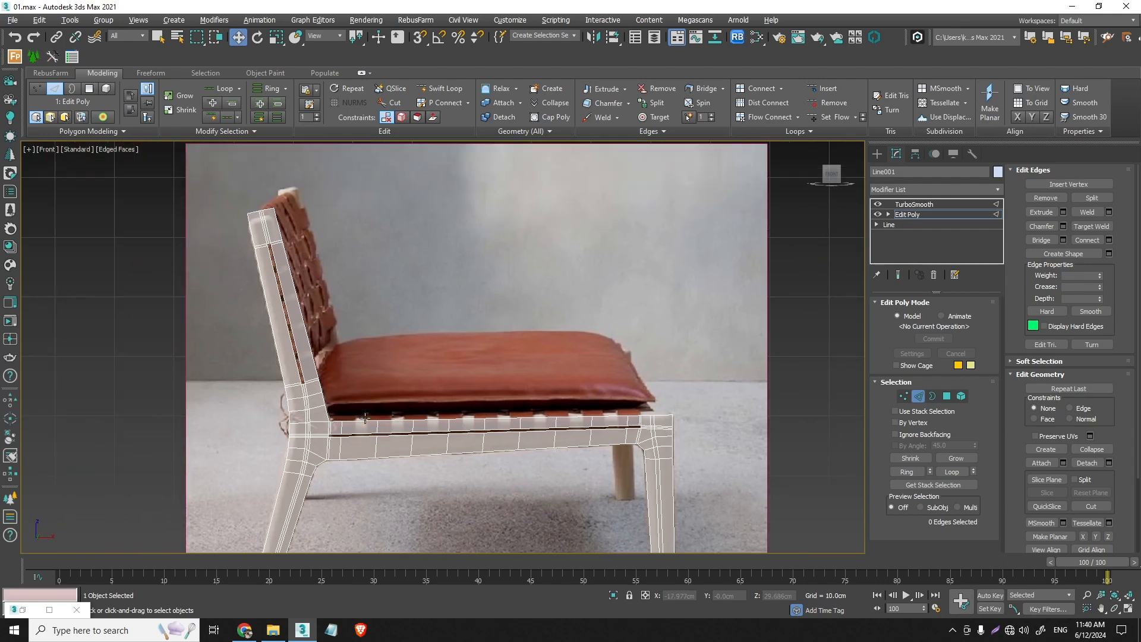
pyautogui.moveTo(333, 361); pyautogui.dragTo(197, 304)
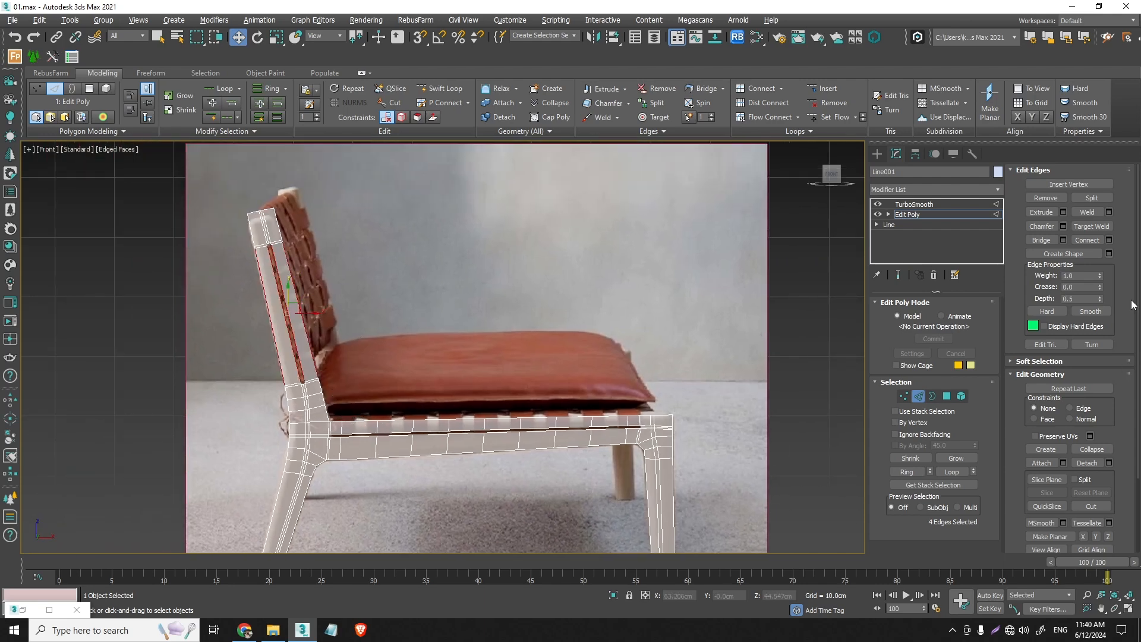
pyautogui.click(1109, 240)
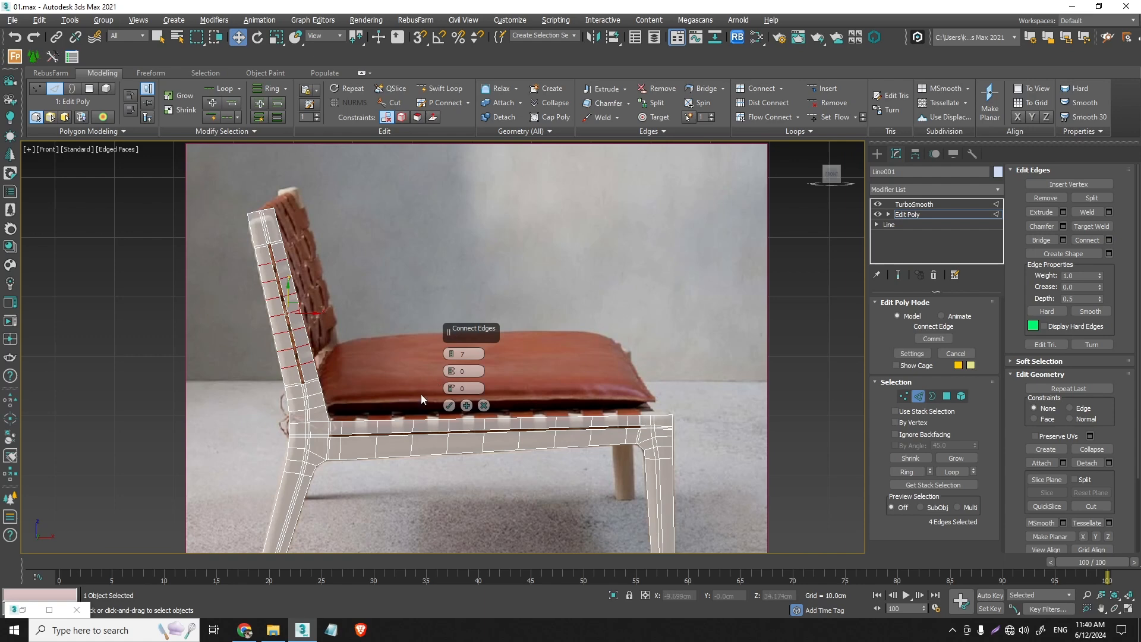
pyautogui.click(449, 405)
pyautogui.scroll(-5, 451, 411)
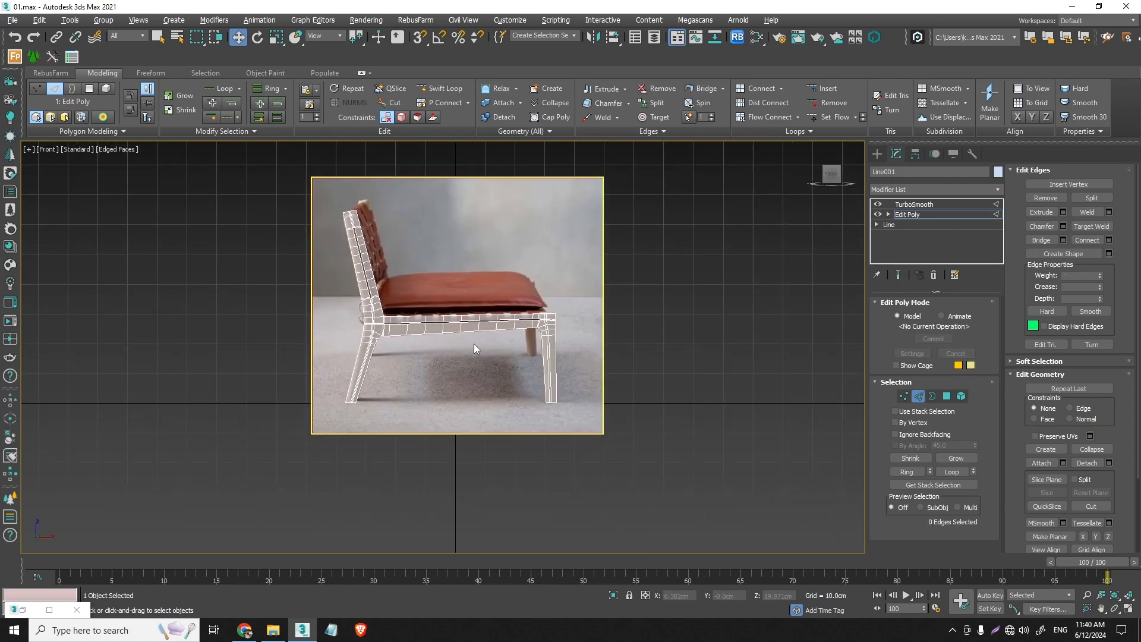
# - Undo the edge connections on the backrest post and the rail, back to the selection of the four long rail edges
pyautogui.scroll(3, 430, 329)
pyautogui.hotkey('ctrl', 'z')
pyautogui.hotkey('ctrl', 'z')
pyautogui.hotkey('ctrl', 'z')
pyautogui.hotkey('ctrl', 'z')
pyautogui.hotkey('ctrl', 'z')
pyautogui.hotkey('ctrl', 'z')
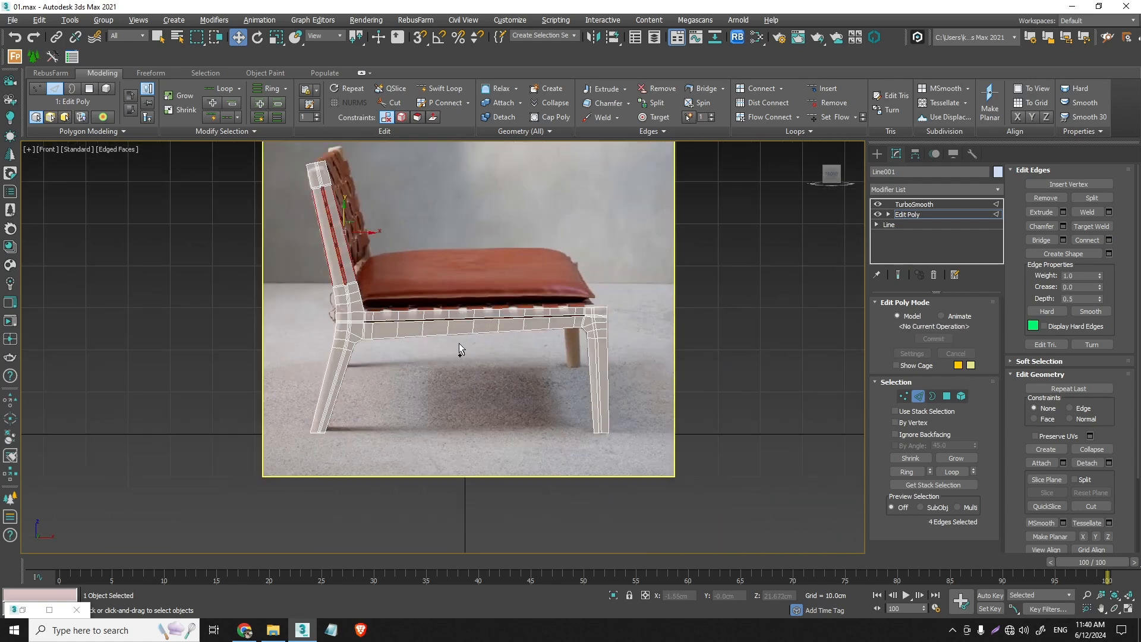
pyautogui.hotkey('ctrl', 'z')
pyautogui.hotkey('ctrl', 'z')
pyautogui.hotkey('ctrl', 'z')
pyautogui.hotkey('ctrl', 'z')
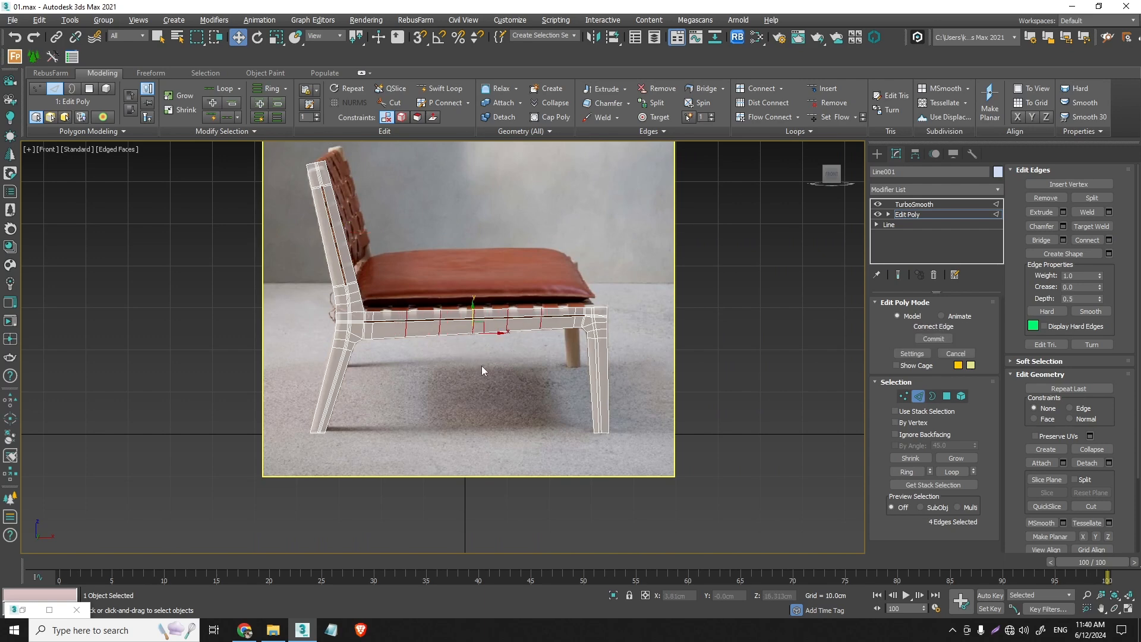
# - Connect the four selected long rail edges with 10 segments
pyautogui.click(1110, 241)
pyautogui.moveTo(453, 354); pyautogui.dragTo(455, 331)
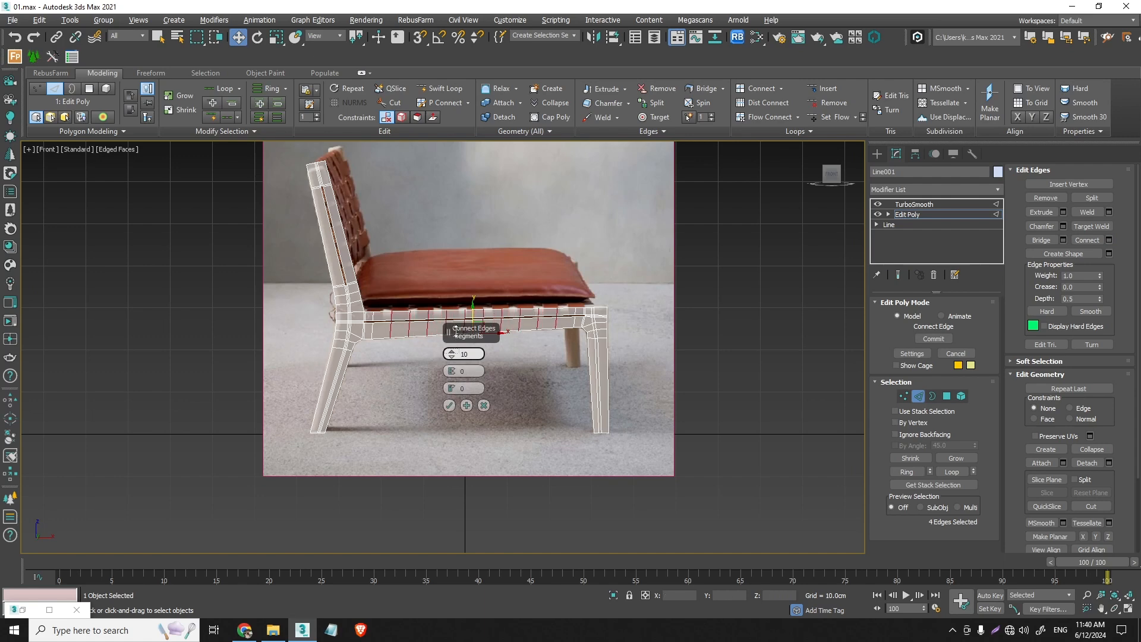
pyautogui.click(450, 407)
# - Connect the four long backrest post edges beside the slot with 7 segments
pyautogui.moveTo(372, 251); pyautogui.dragTo(299, 230)
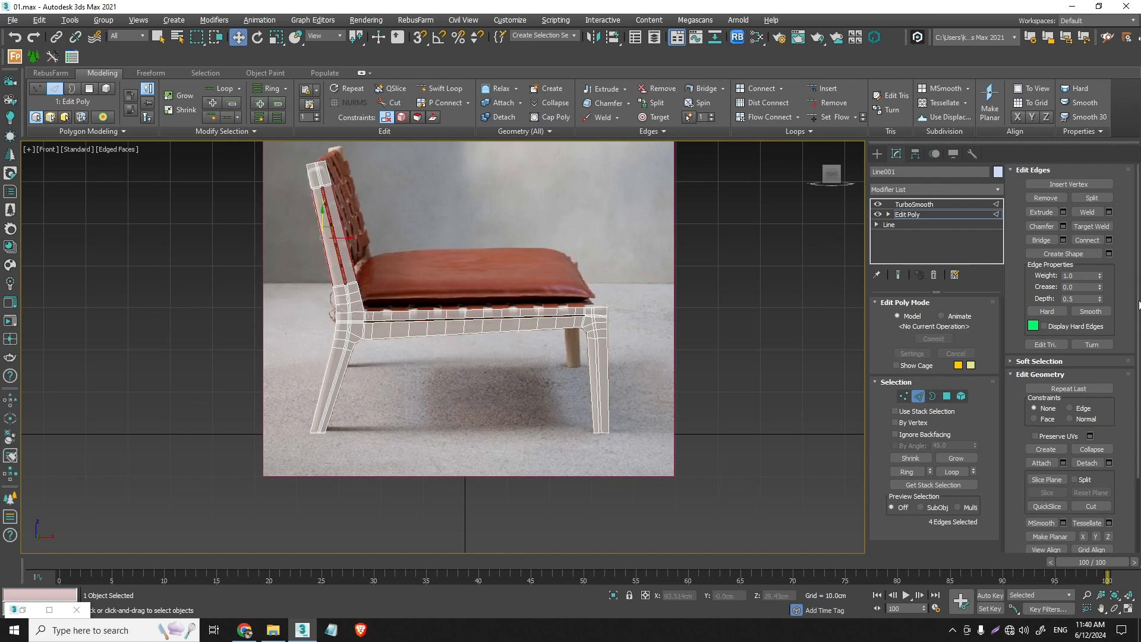
pyautogui.click(1109, 240)
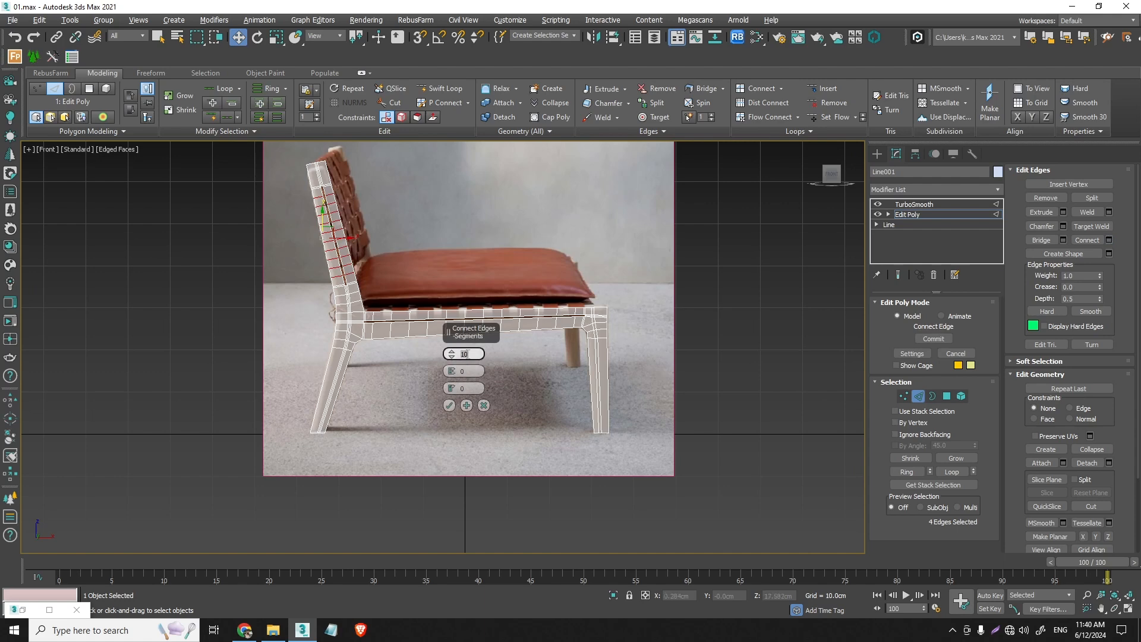
pyautogui.write('7')
pyautogui.click(449, 406)
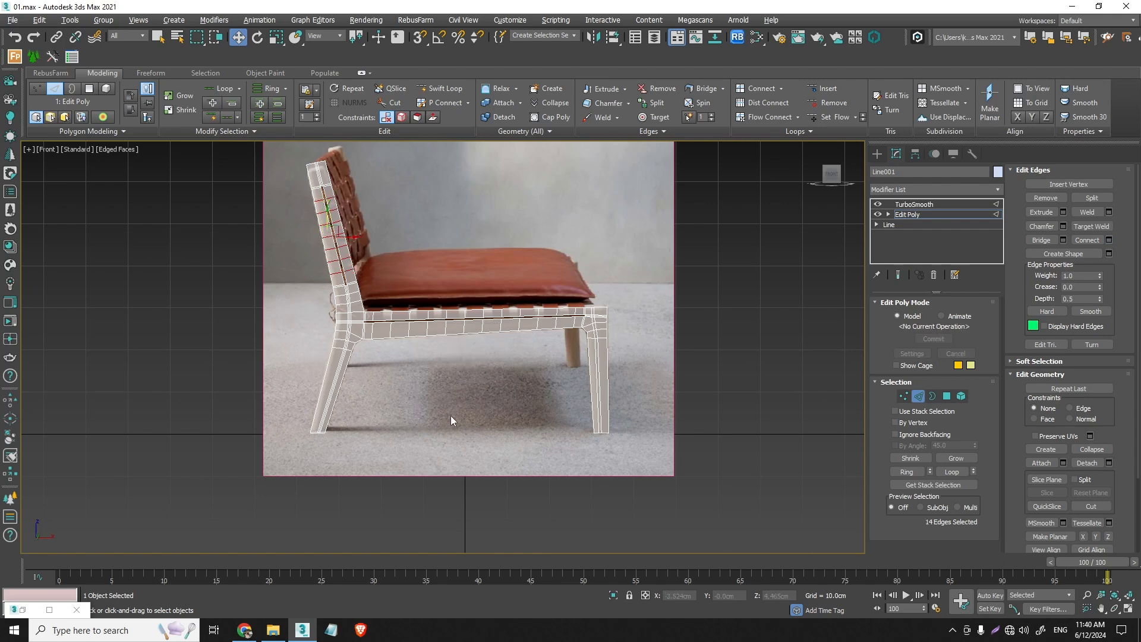
pyautogui.click(450, 416)
# - Connect the front leg's four lengthwise edges with 5 segments
pyautogui.moveTo(625, 356); pyautogui.dragTo(675, 338, button='middle')
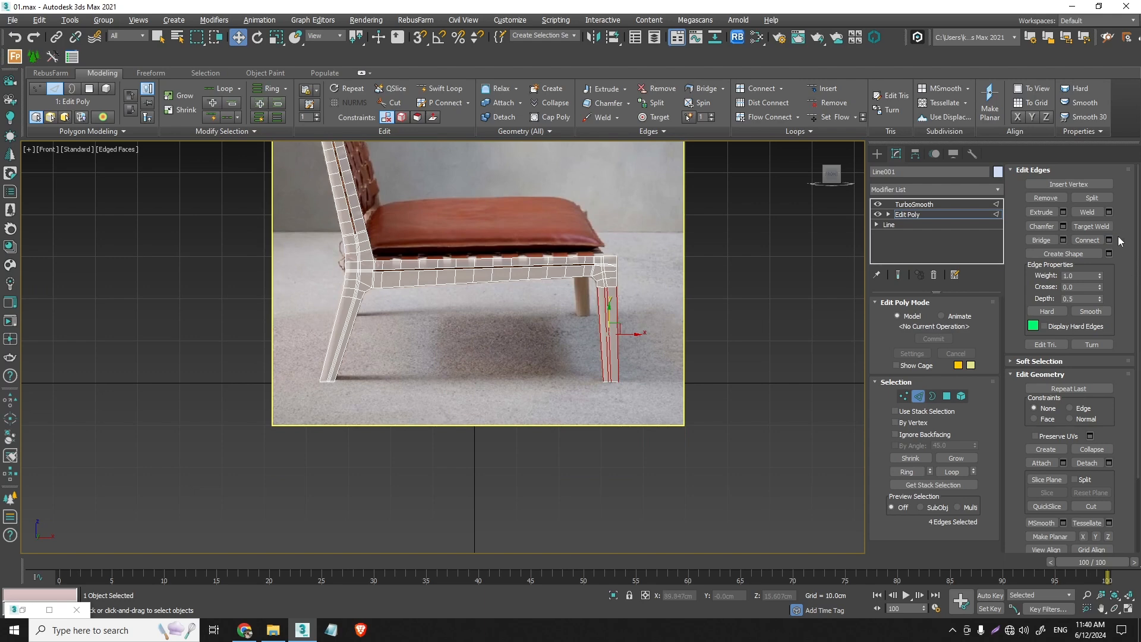
pyautogui.click(1109, 241)
pyautogui.scroll(4, 629, 320)
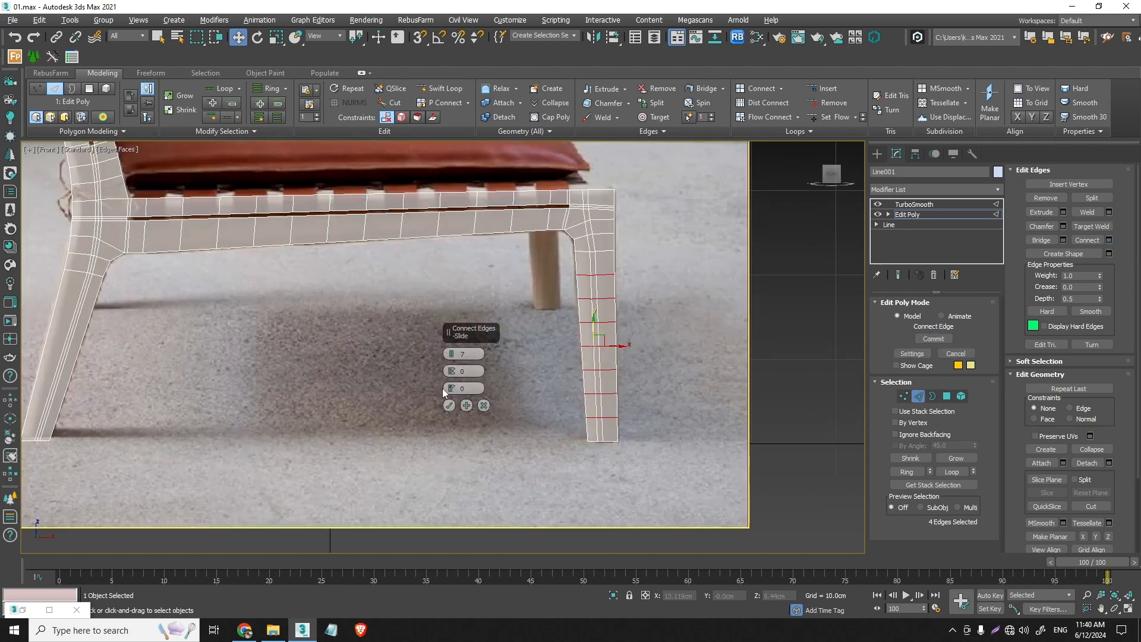
pyautogui.moveTo(452, 360); pyautogui.dragTo(451, 356)
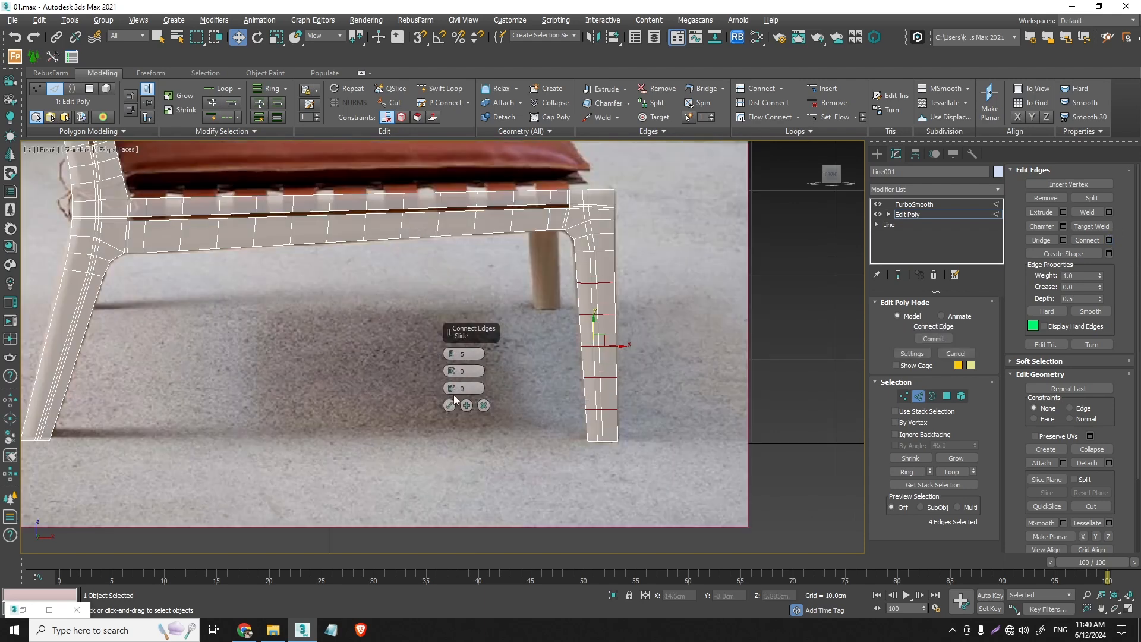
pyautogui.click(449, 405)
# - Connect the rear leg's five lengthwise edges with 5 segments
pyautogui.moveTo(427, 406); pyautogui.dragTo(524, 397, button='middle')
pyautogui.moveTo(352, 358); pyautogui.dragTo(43, 320)
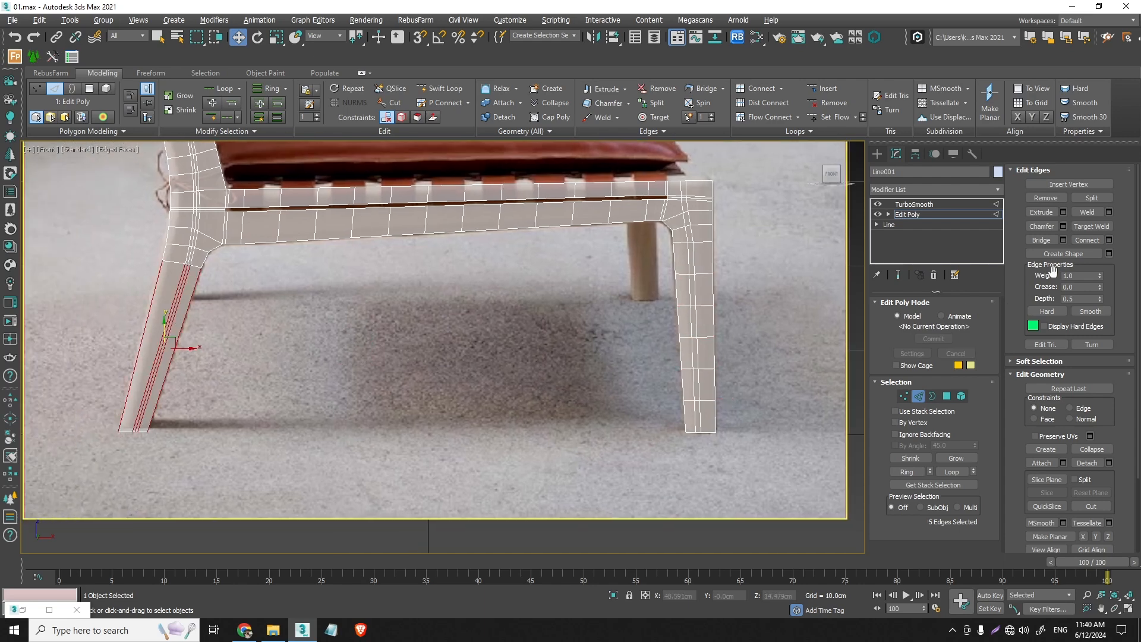
pyautogui.click(1109, 240)
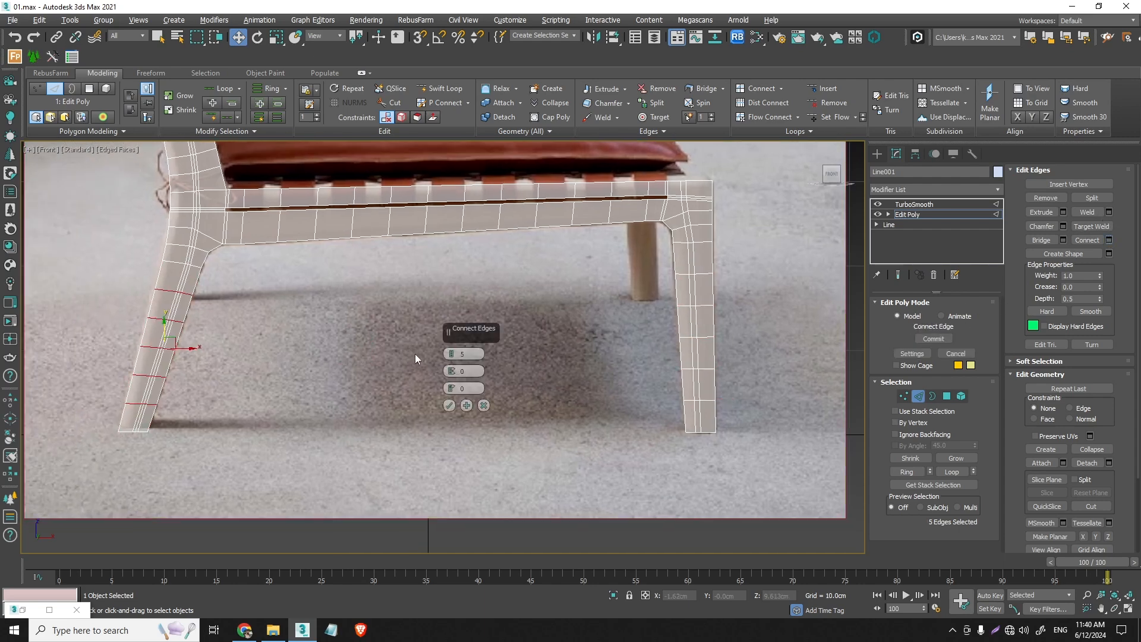
pyautogui.scroll(-5, 236, 351)
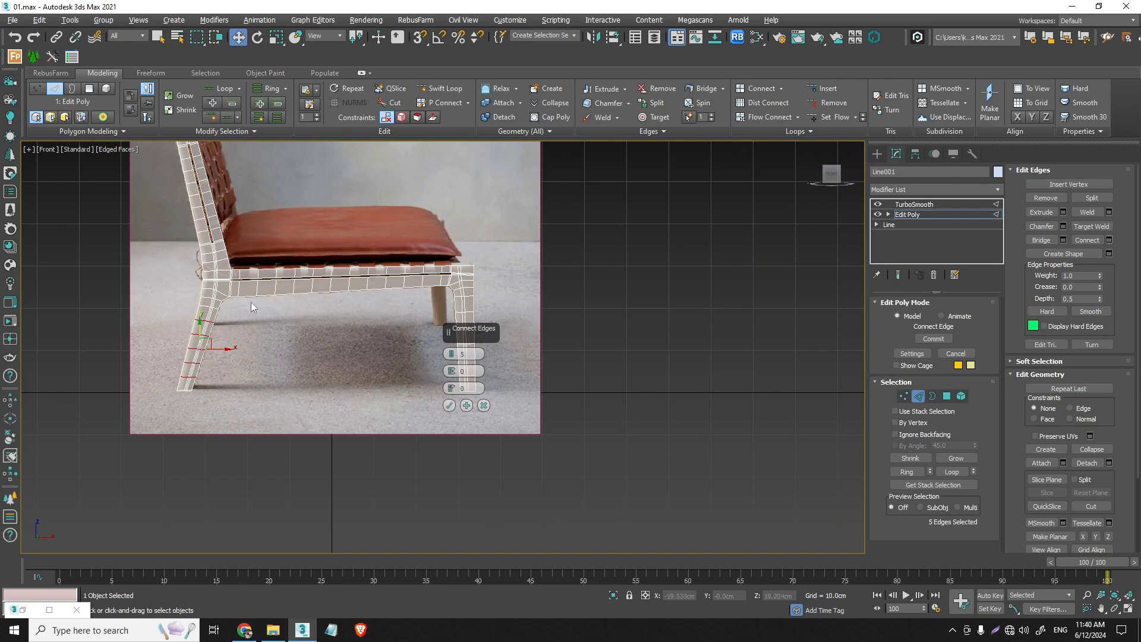
pyautogui.moveTo(251, 302); pyautogui.dragTo(284, 387, button='middle')
pyautogui.click(450, 405)
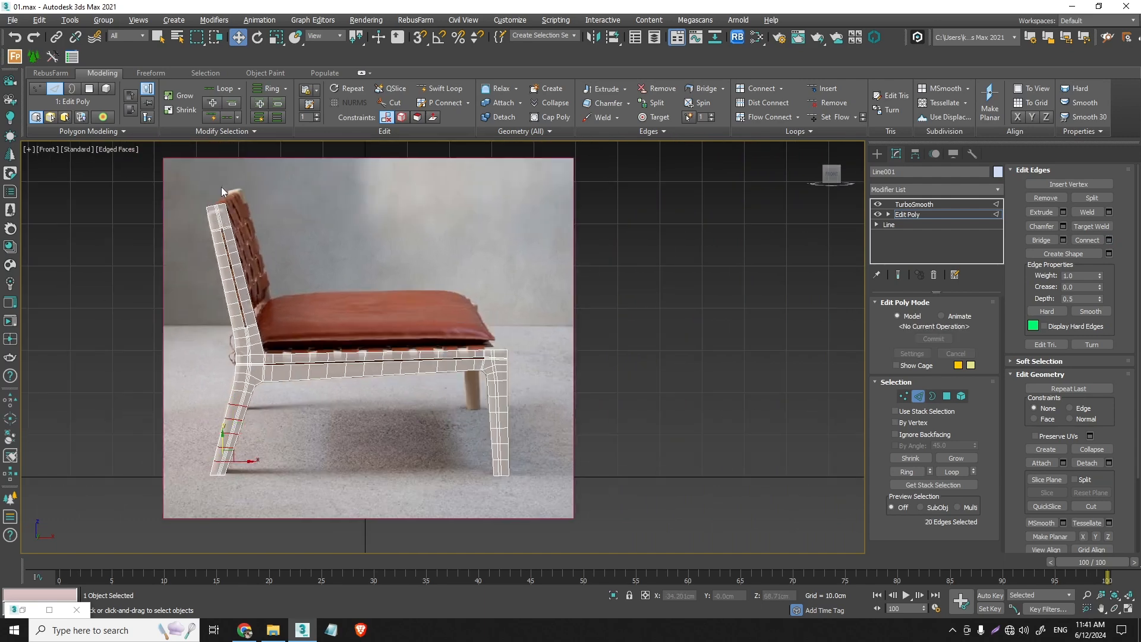
# - Connect the five lengthwise edges at the backrest post's upper end with 1 segment
pyautogui.scroll(5, 221, 187)
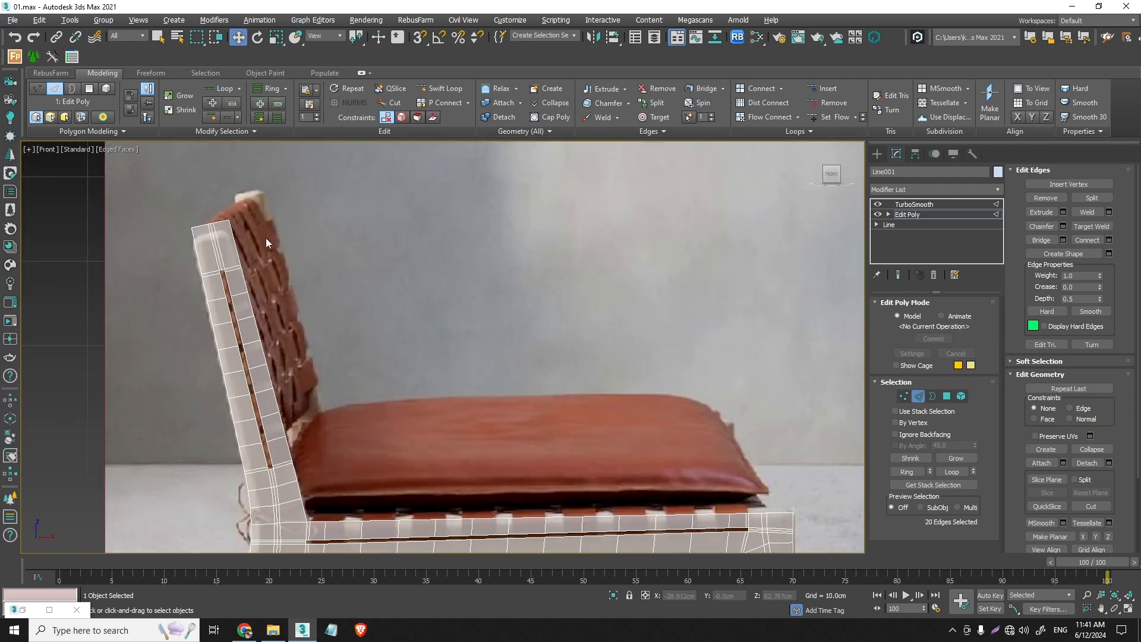
pyautogui.click(1109, 240)
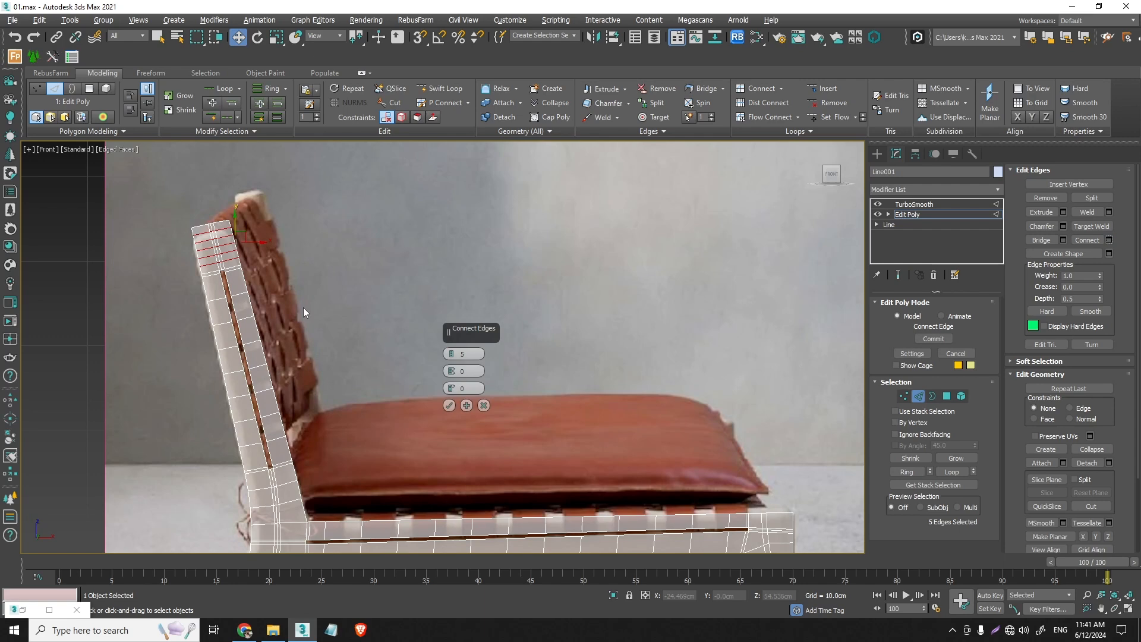
pyautogui.click(449, 406)
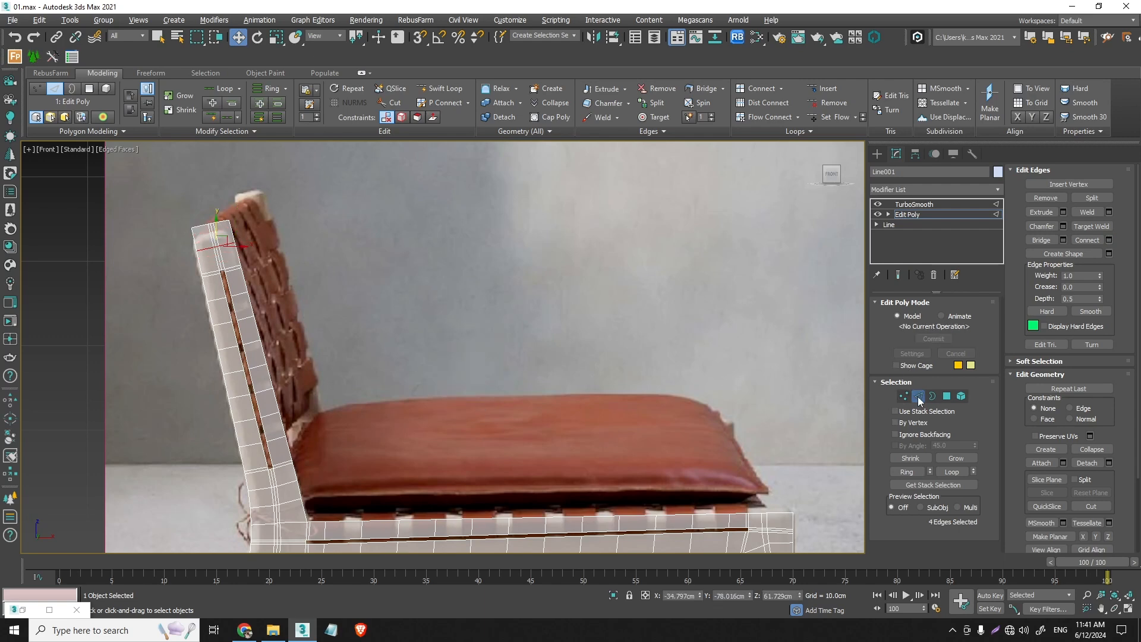
# - Return to the TurboSmooth level and examine the smoothed mesh where the backrest post, rail and rear leg meet
pyautogui.click(919, 396)
pyautogui.scroll(-3, 395, 438)
pyautogui.scroll(6, 256, 416)
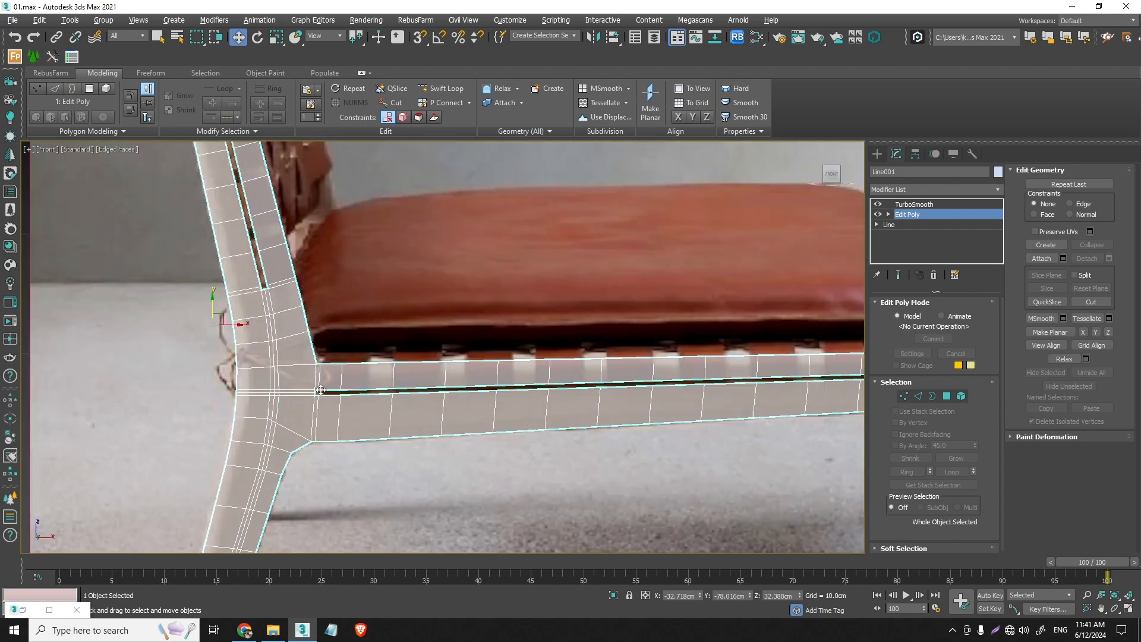
pyautogui.click(965, 203)
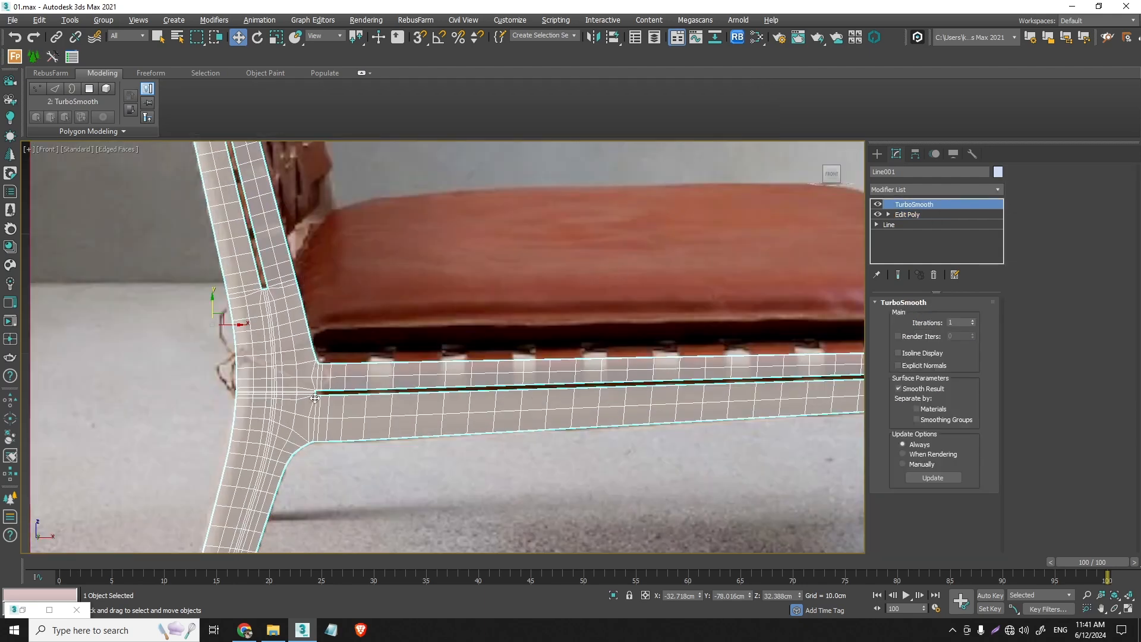
pyautogui.scroll(4, 305, 430)
pyautogui.scroll(-4, 304, 429)
pyautogui.scroll(2, 324, 398)
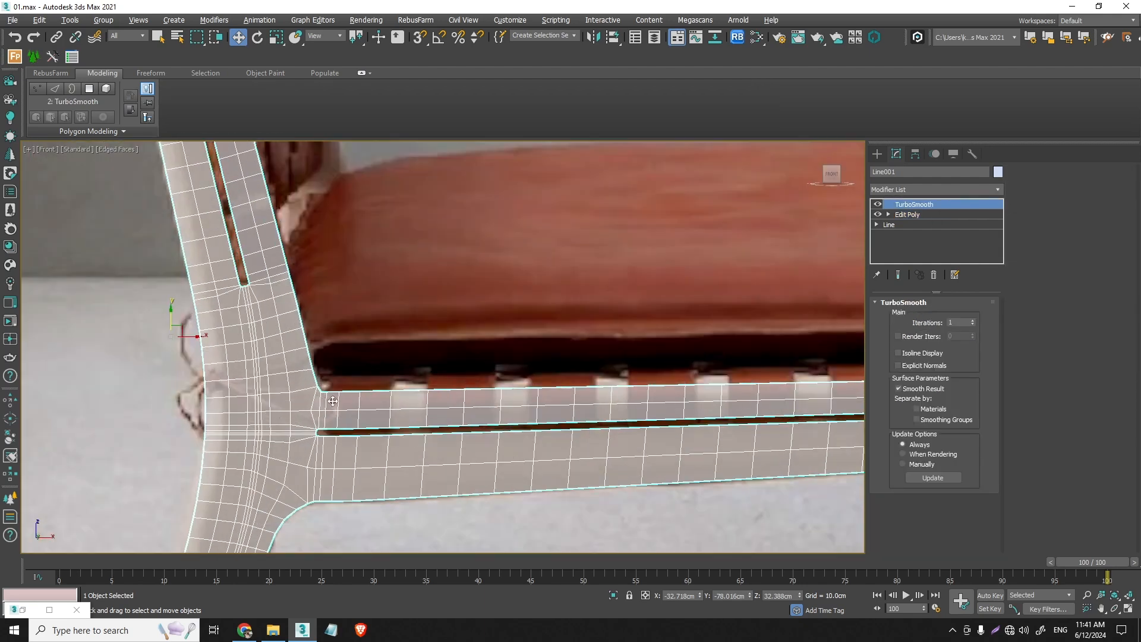
pyautogui.scroll(-3, 449, 438)
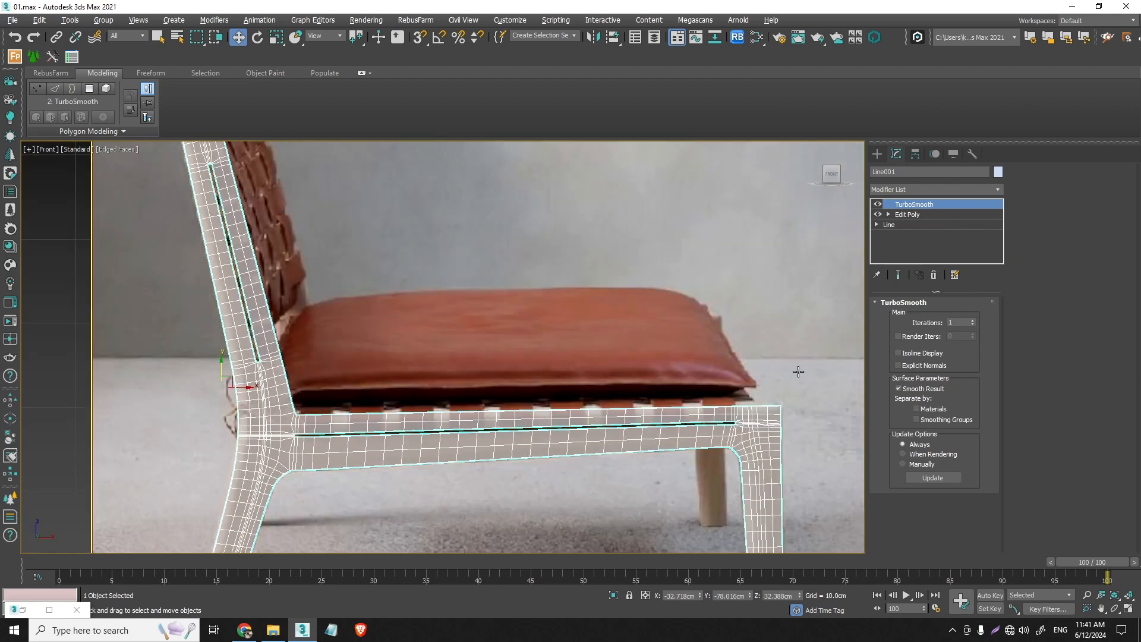
pyautogui.scroll(-3, 622, 329)
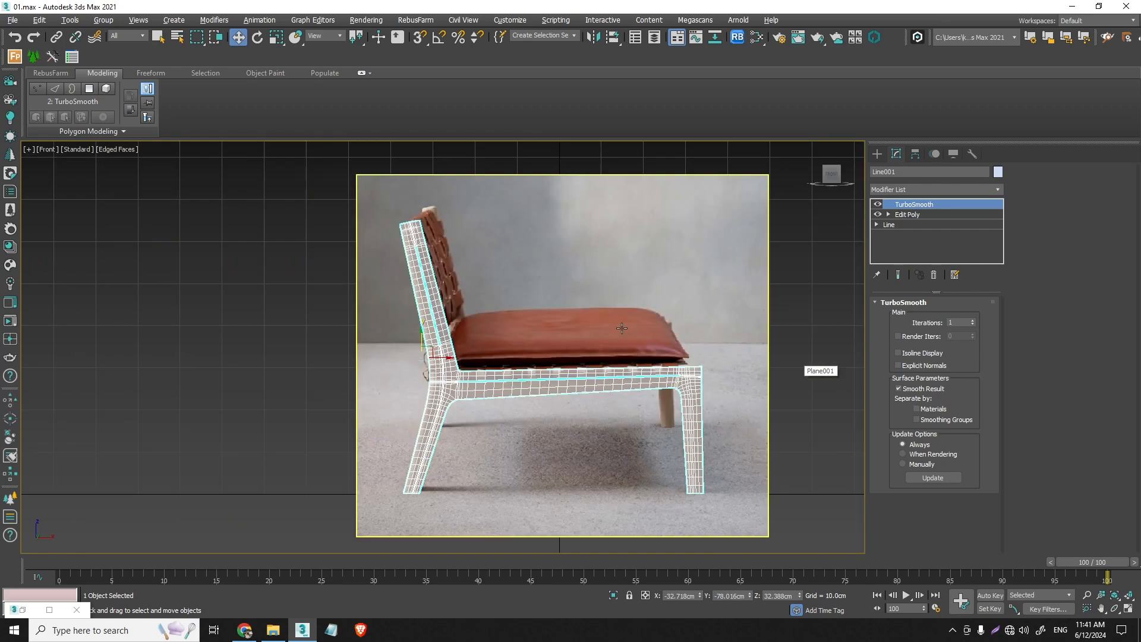
# - Turn on the viewport statistics for polygon and vertex counts
pyautogui.press('7')
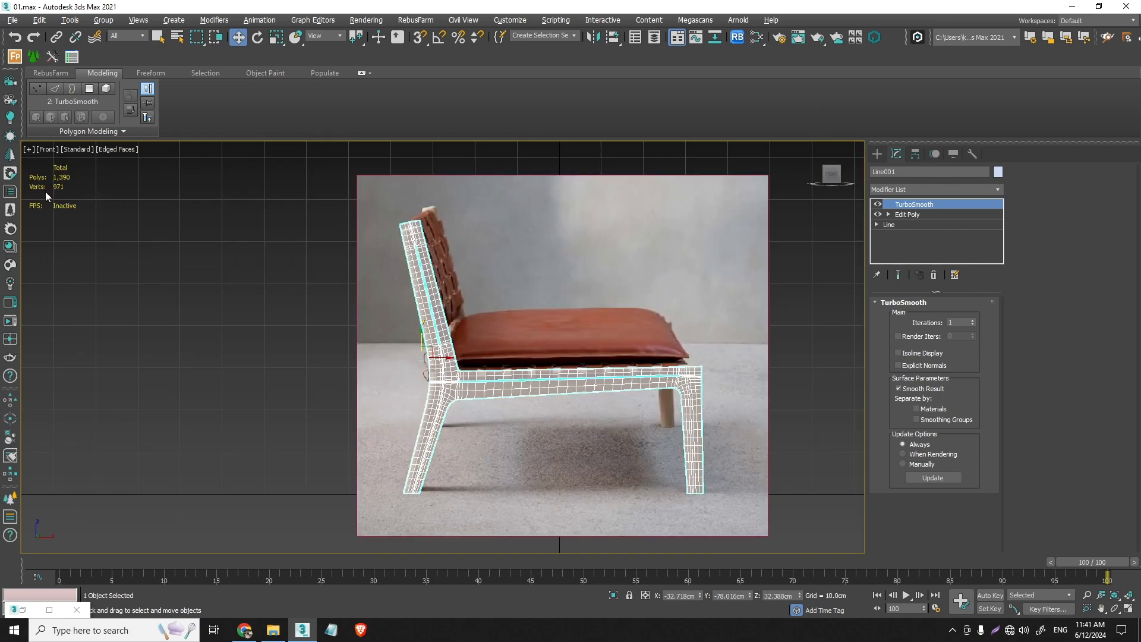
pyautogui.scroll(2, 39, 176)
pyautogui.moveTo(653, 468); pyautogui.dragTo(577, 411, button='middle')
pyautogui.scroll(6, 577, 411)
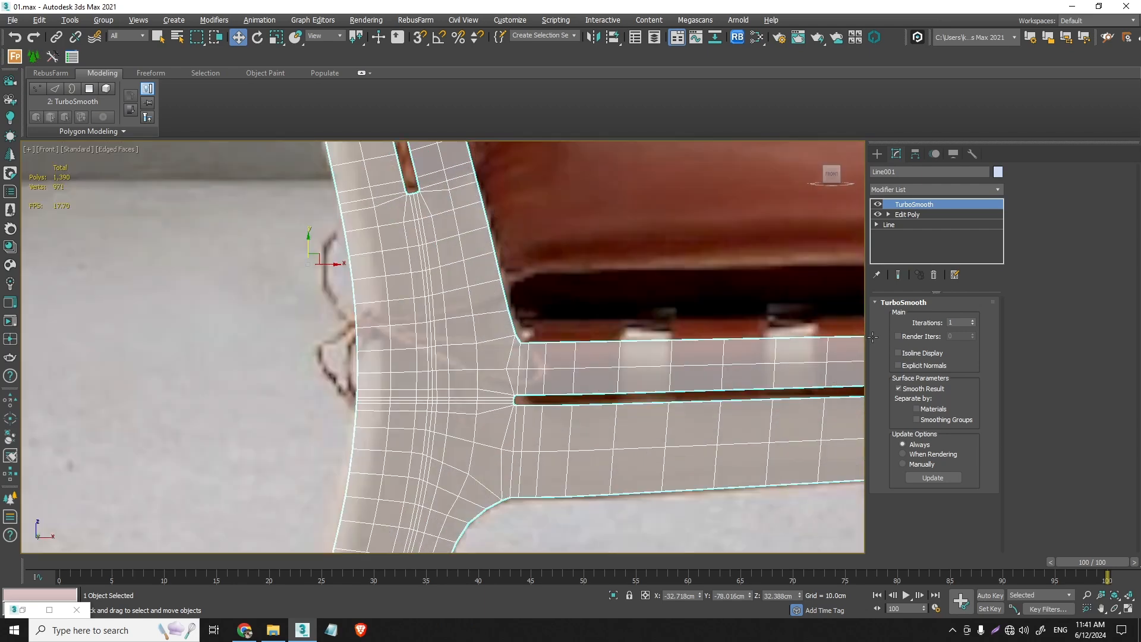
# - Compare 2 and 1 TurboSmooth iterations at the rear end of the rail slot, finishing at 1
pyautogui.click(972, 321)
pyautogui.scroll(6, 538, 364)
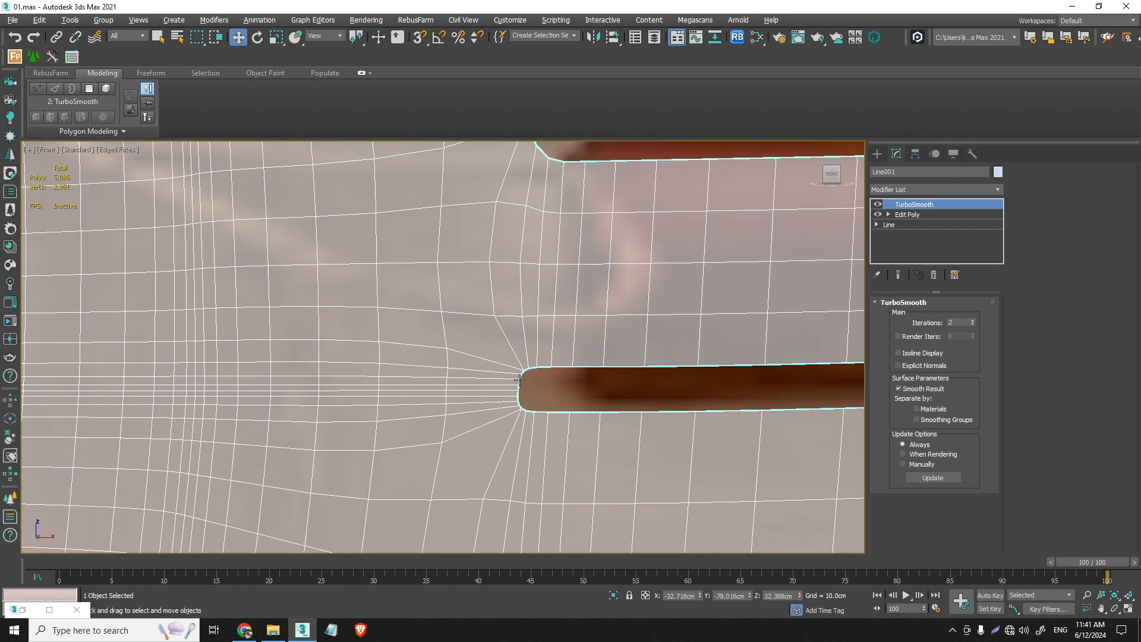
pyautogui.click(973, 324)
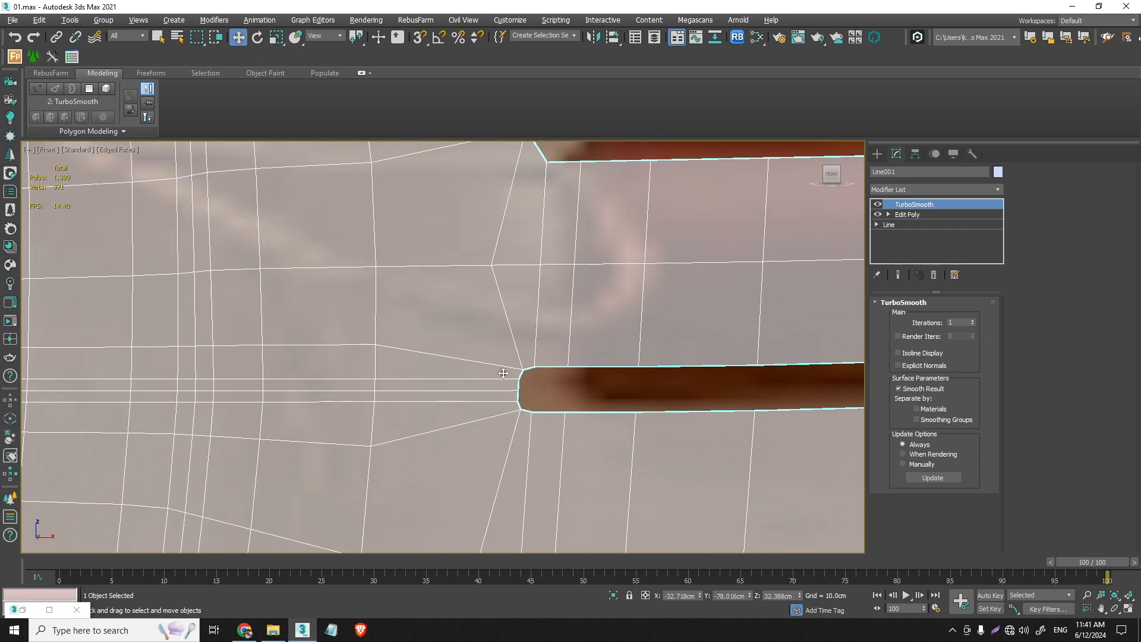
pyautogui.click(972, 322)
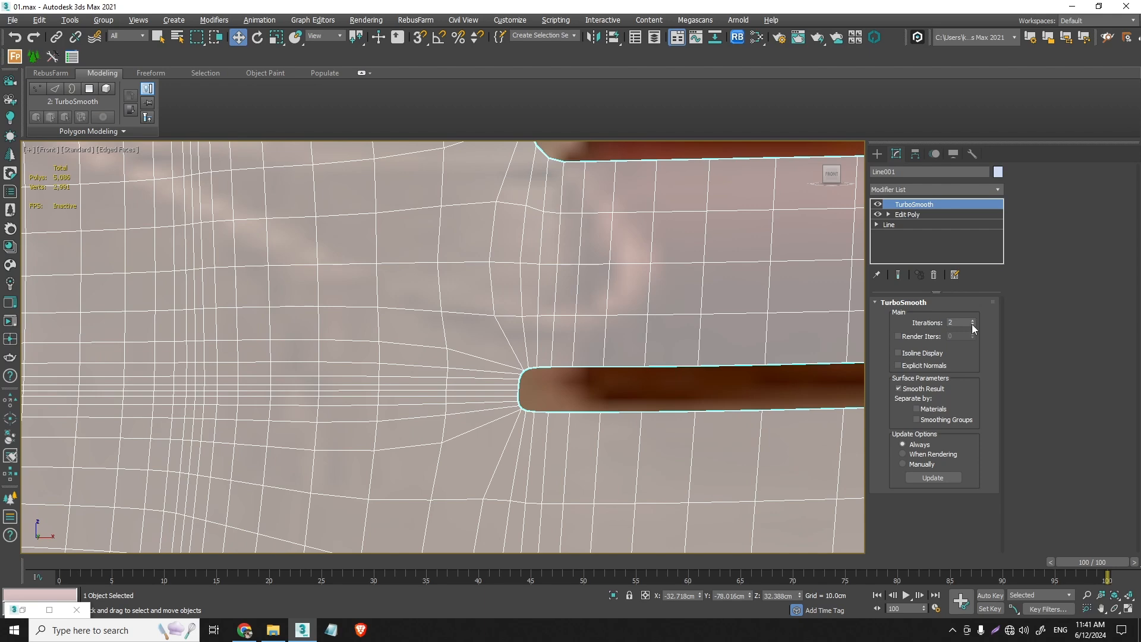
pyautogui.click(972, 325)
pyautogui.scroll(-5, 595, 332)
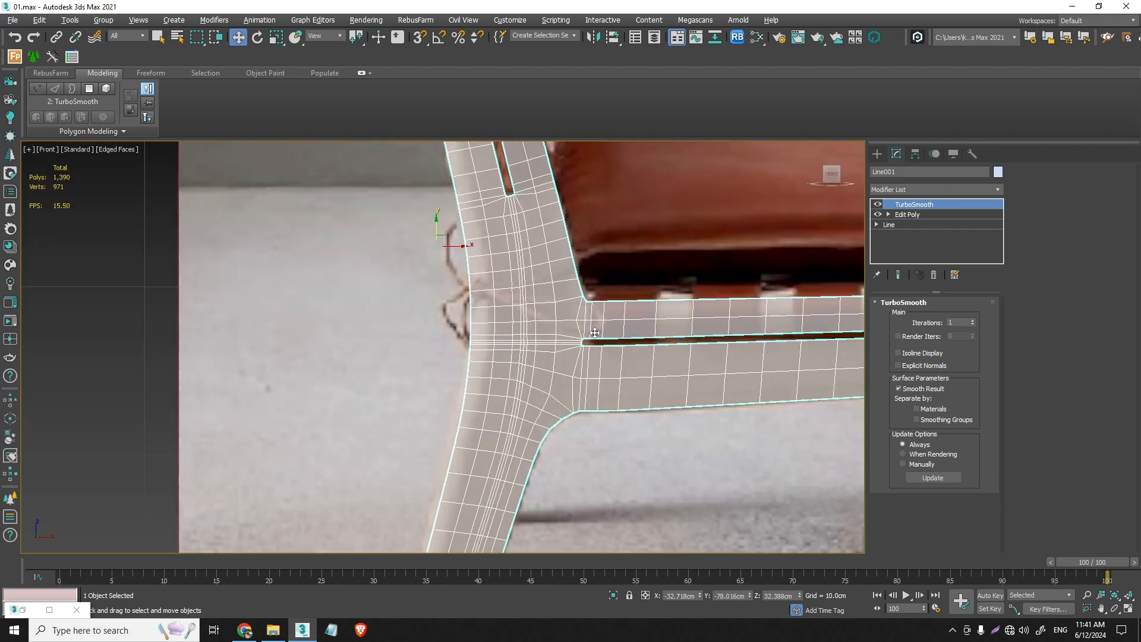
pyautogui.scroll(5, 594, 333)
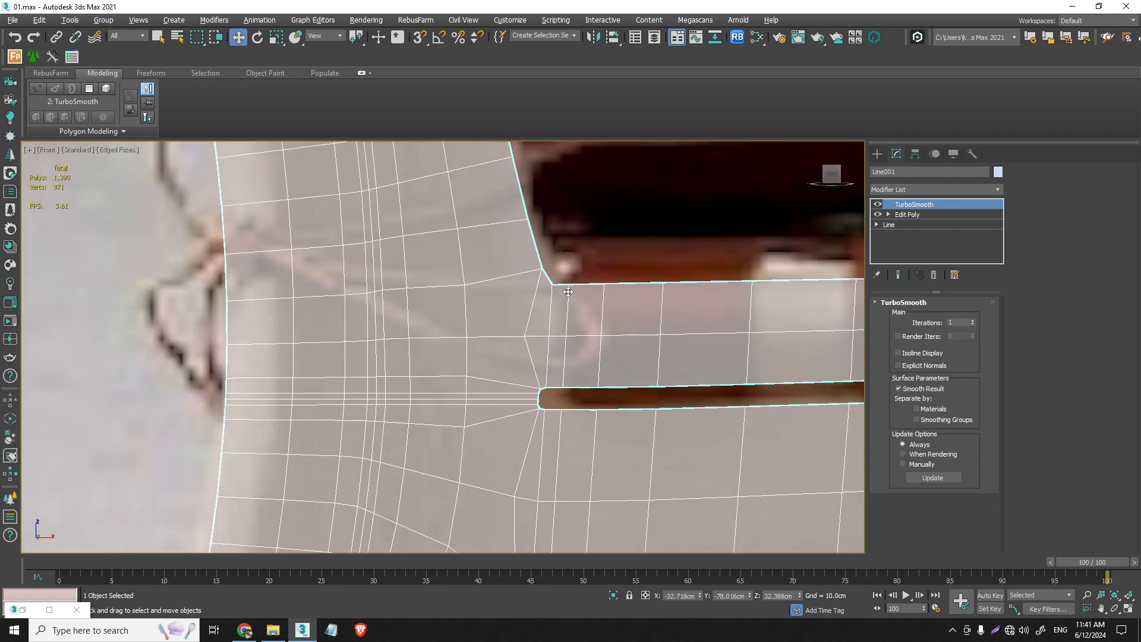
pyautogui.scroll(-4, 590, 307)
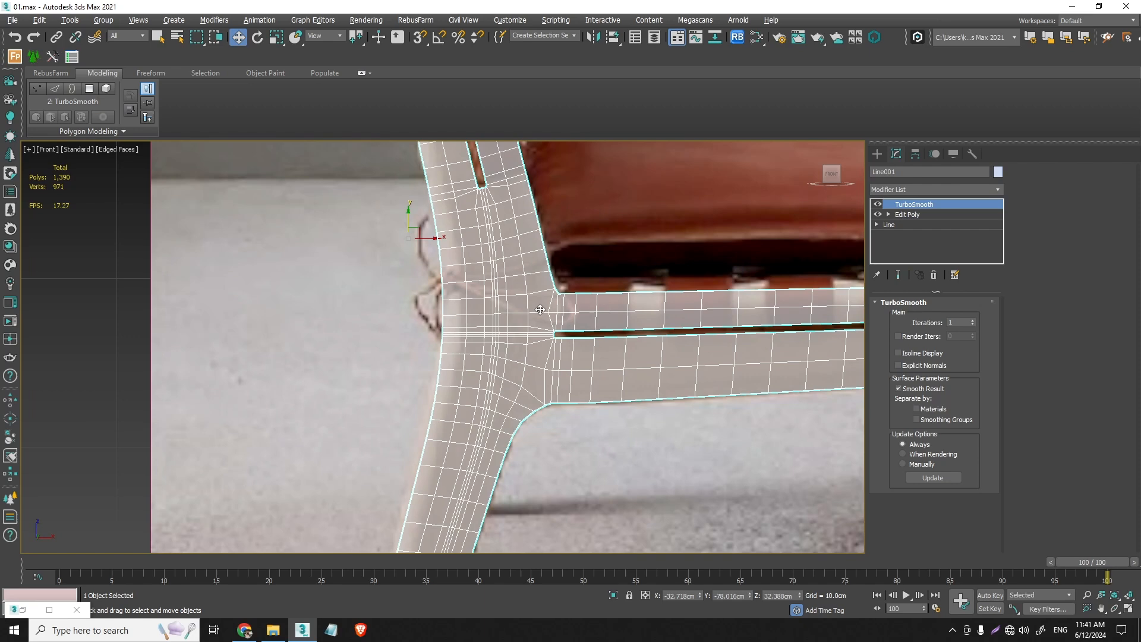
# - Delete the TurboSmooth modifier from the side frame and apply it again for comparison
pyautogui.click(934, 274)
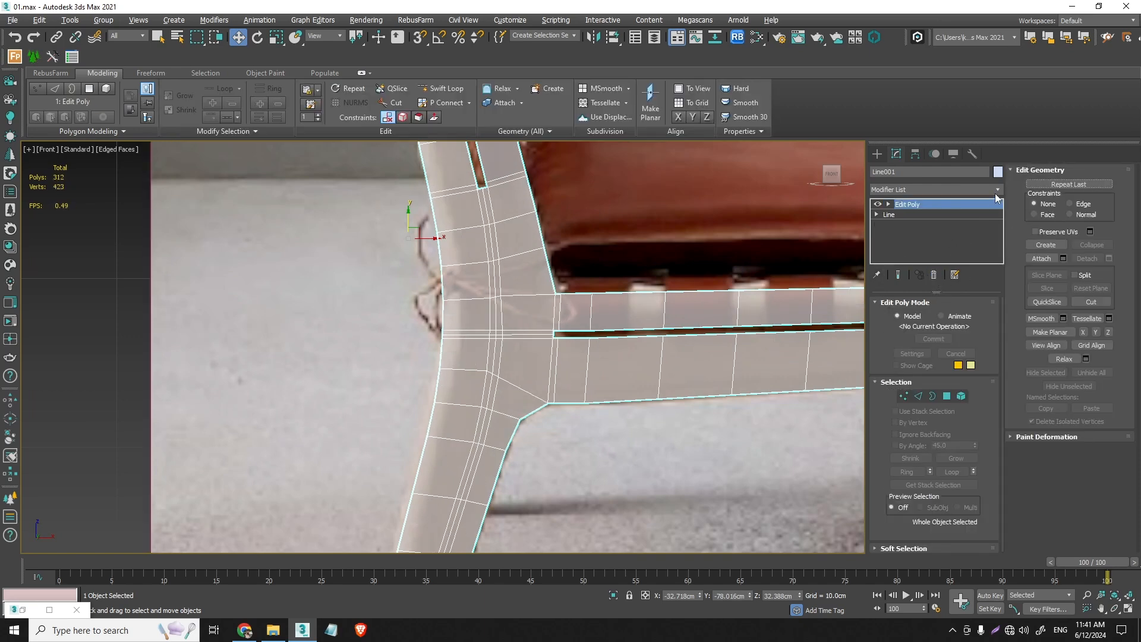
pyautogui.click(997, 190)
pyautogui.click(950, 205)
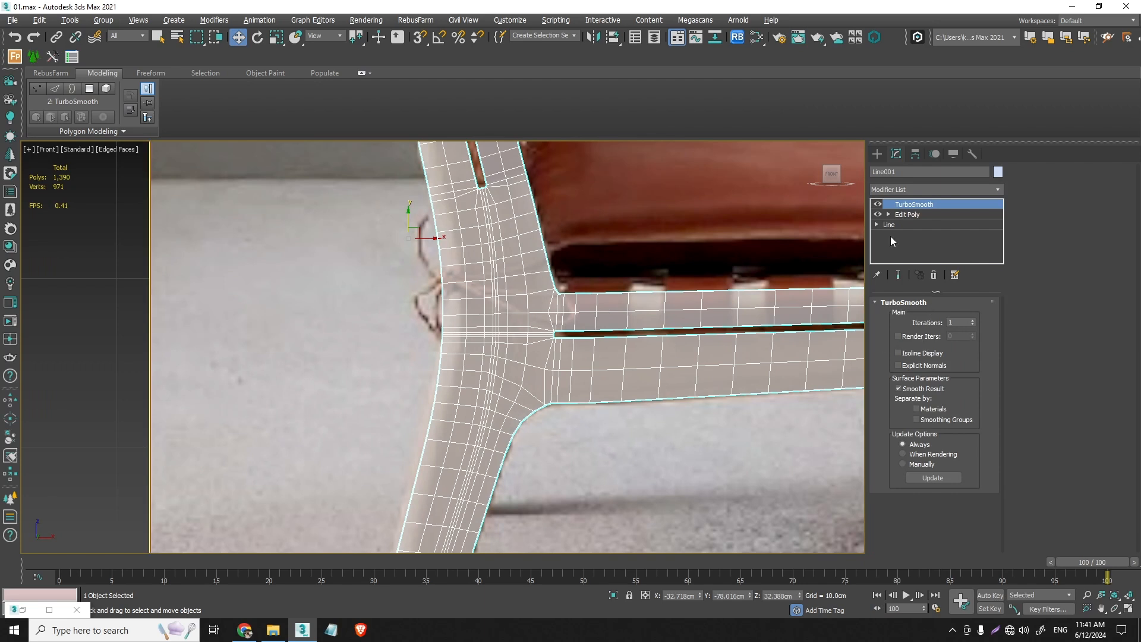
pyautogui.click(958, 322)
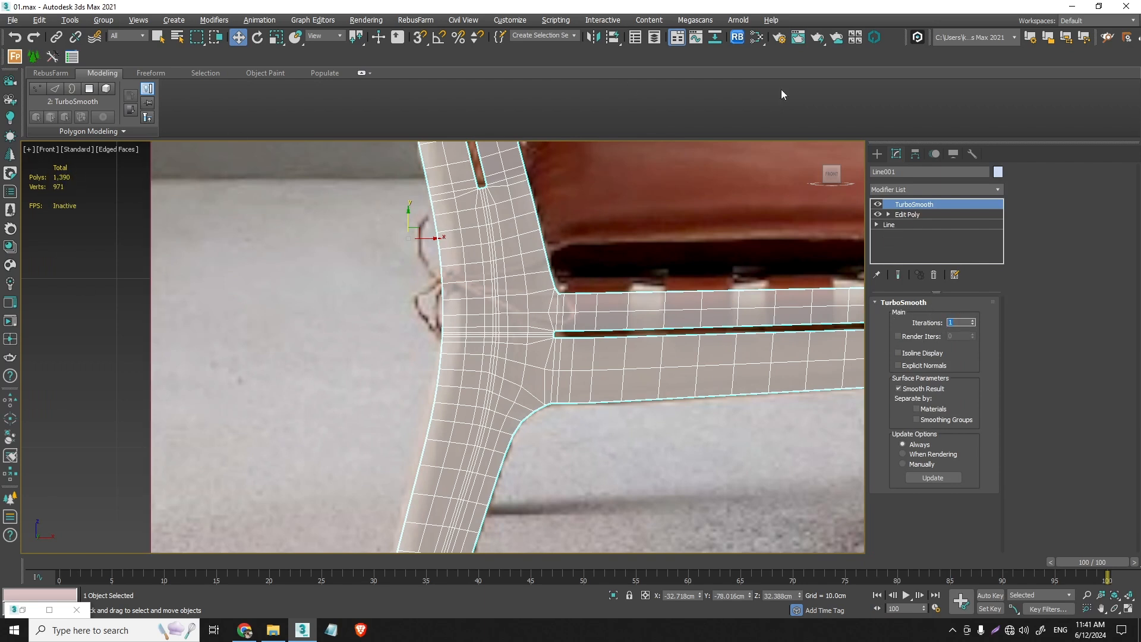
pyautogui.click(994, 189)
pyautogui.click(994, 189)
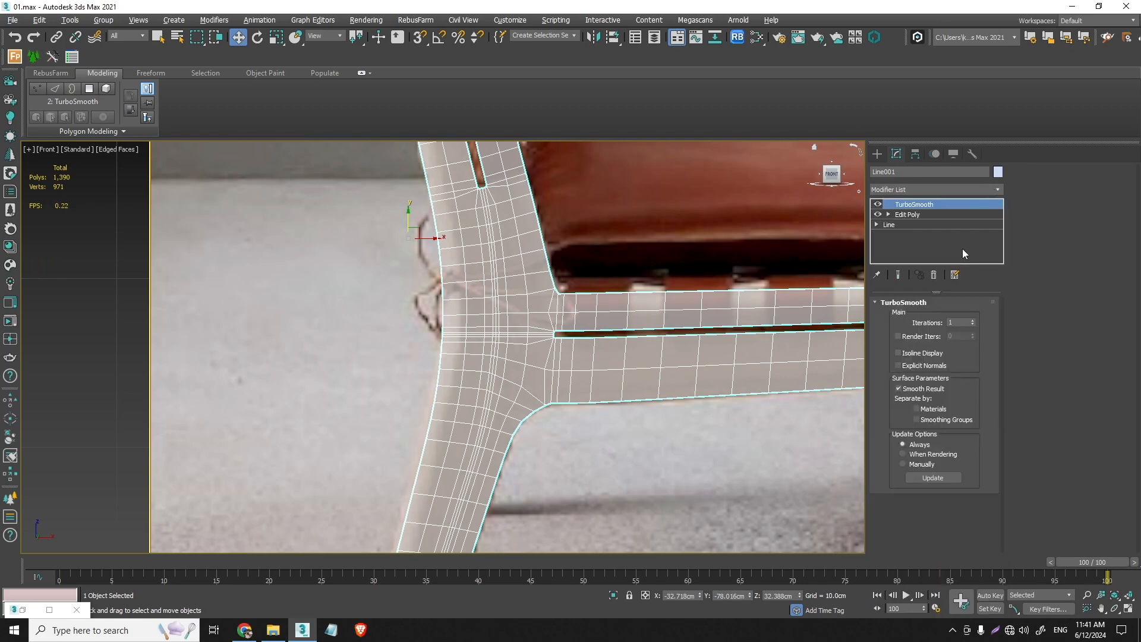
# - Replace the side frame's TurboSmooth modifier with MeshSmooth
pyautogui.click(933, 274)
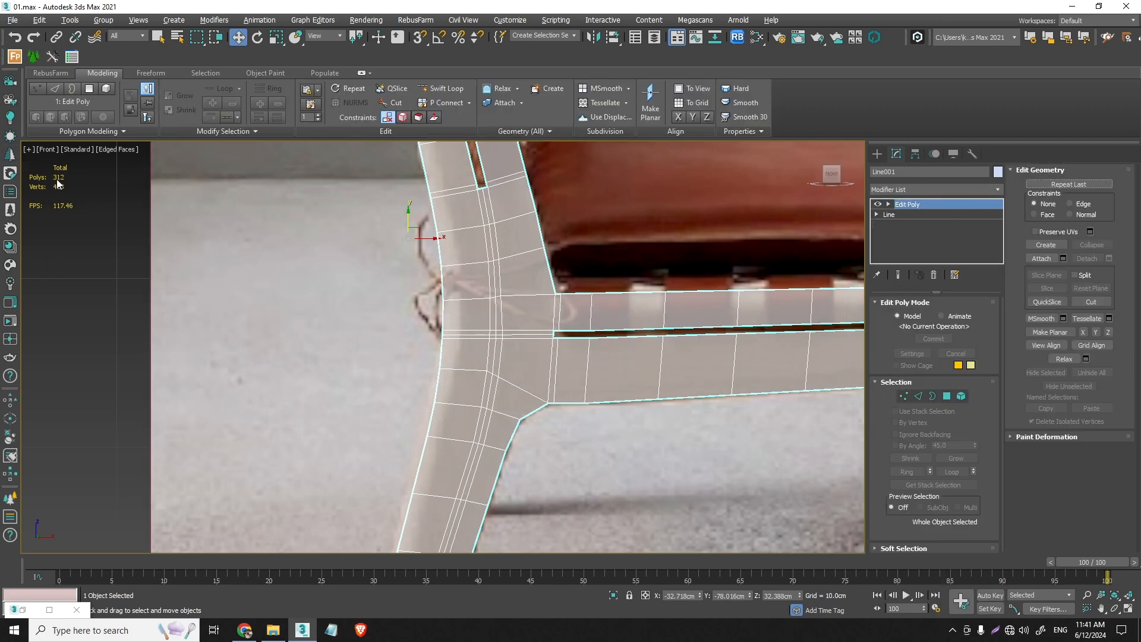
pyautogui.click(1001, 190)
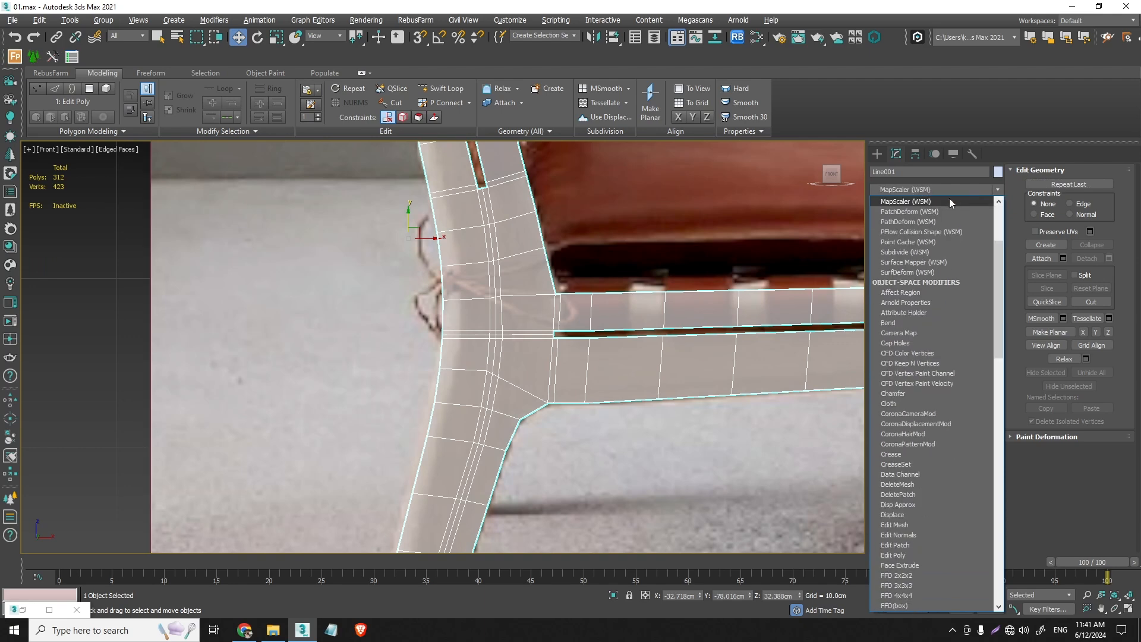
pyautogui.press('m')
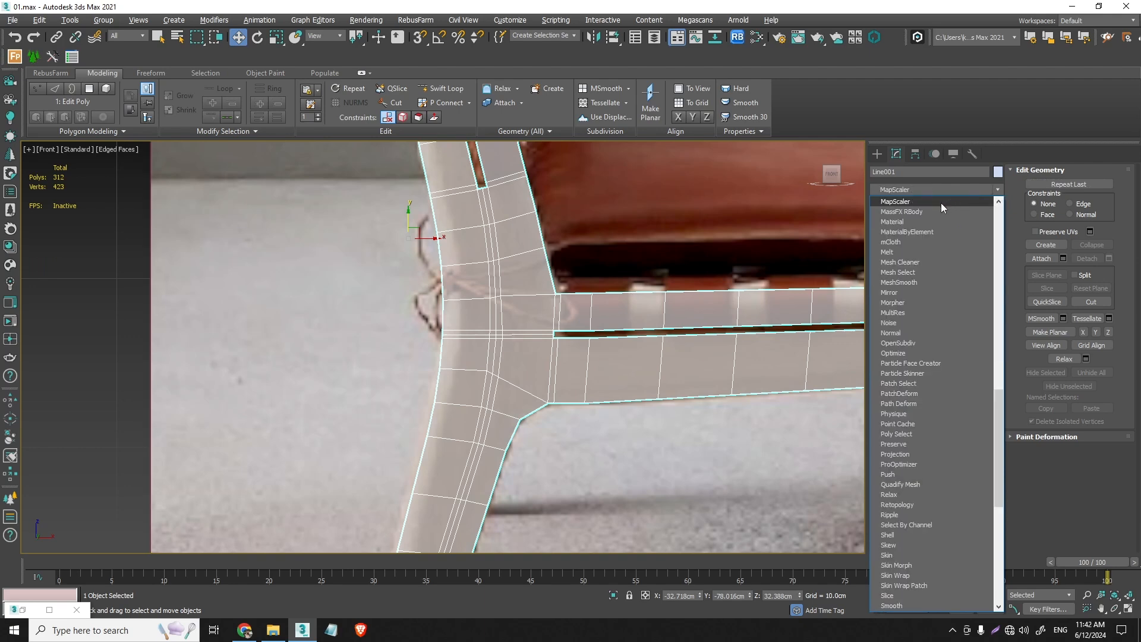
pyautogui.click(919, 283)
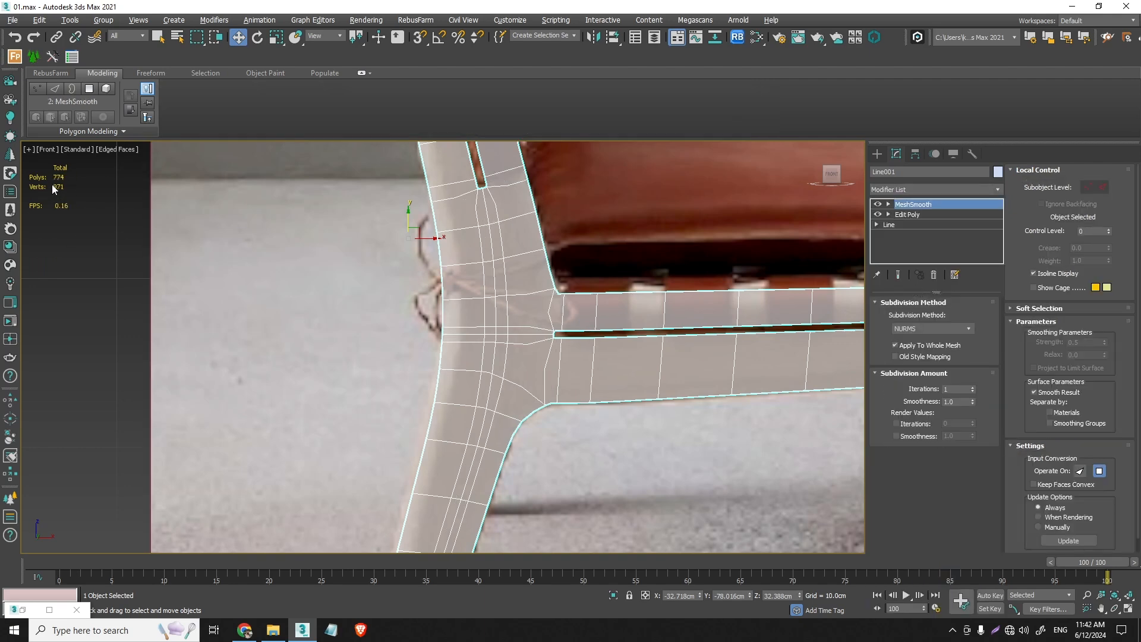
# - Add an Edit Poly modifier above MeshSmooth and enter its edge sub-object level
pyautogui.scroll(8, 573, 292)
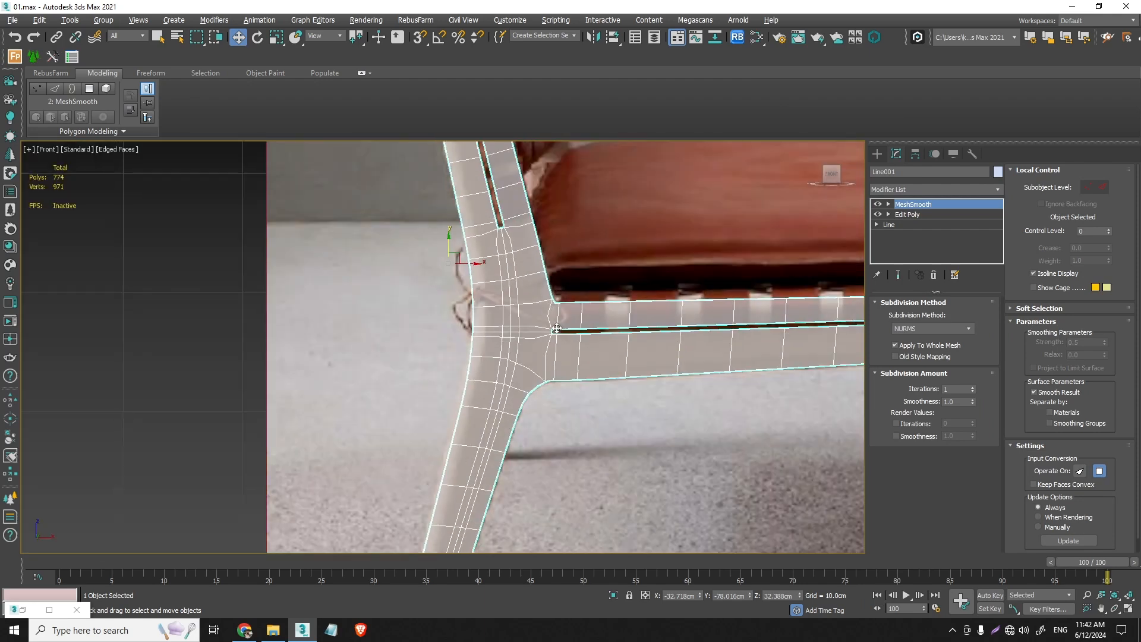
pyautogui.scroll(-8, 556, 328)
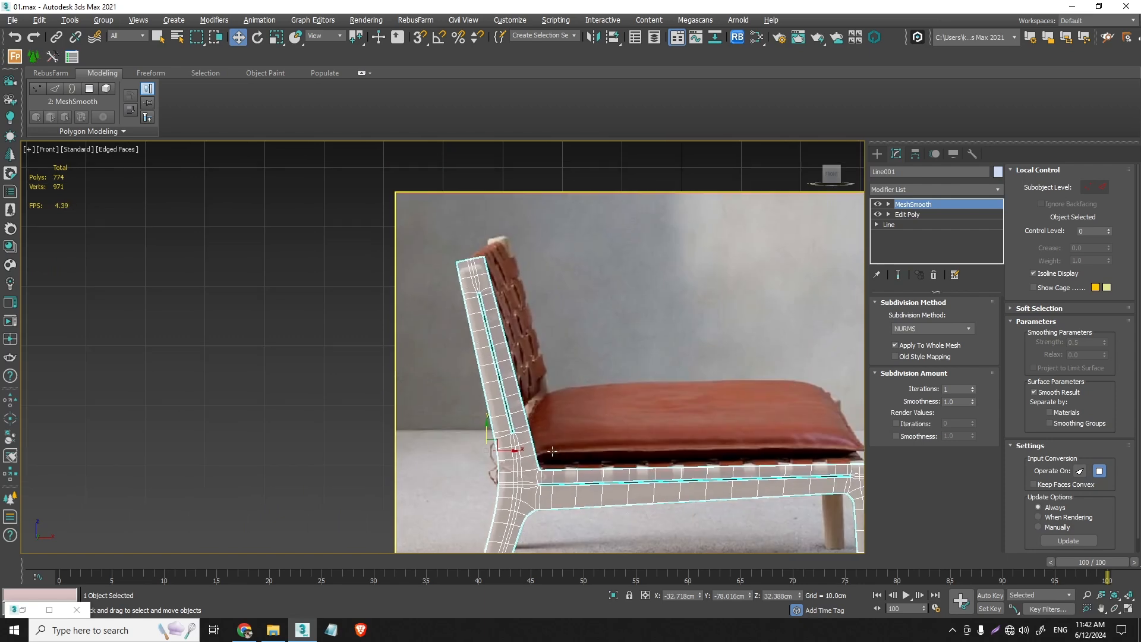
pyautogui.moveTo(538, 471); pyautogui.dragTo(455, 328, button='middle')
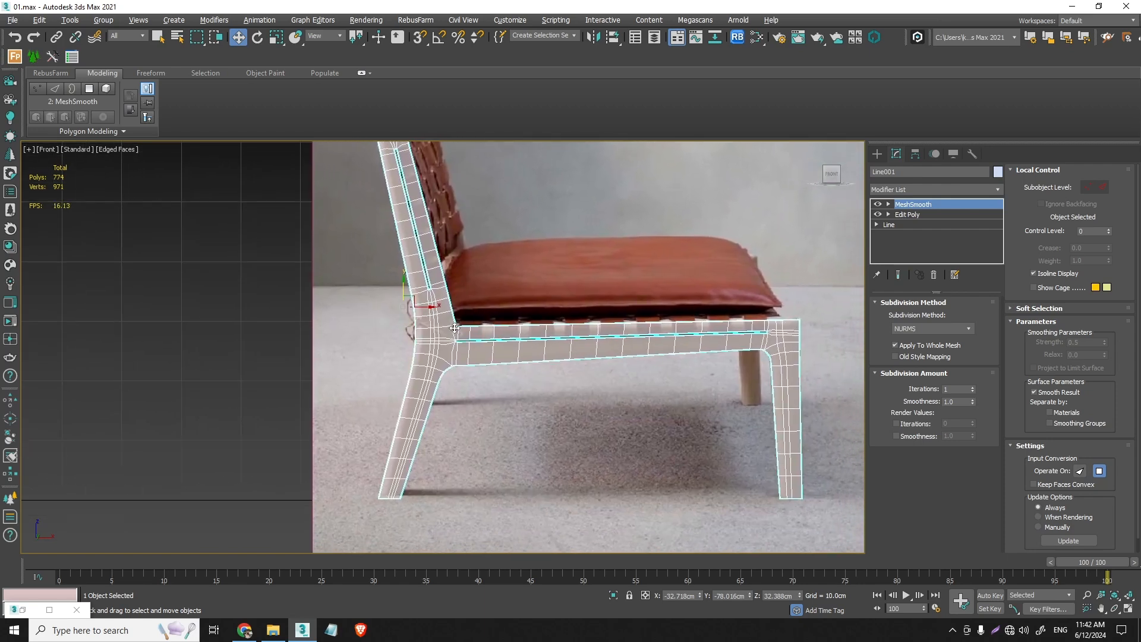
pyautogui.scroll(4, 455, 328)
pyautogui.scroll(6, 714, 308)
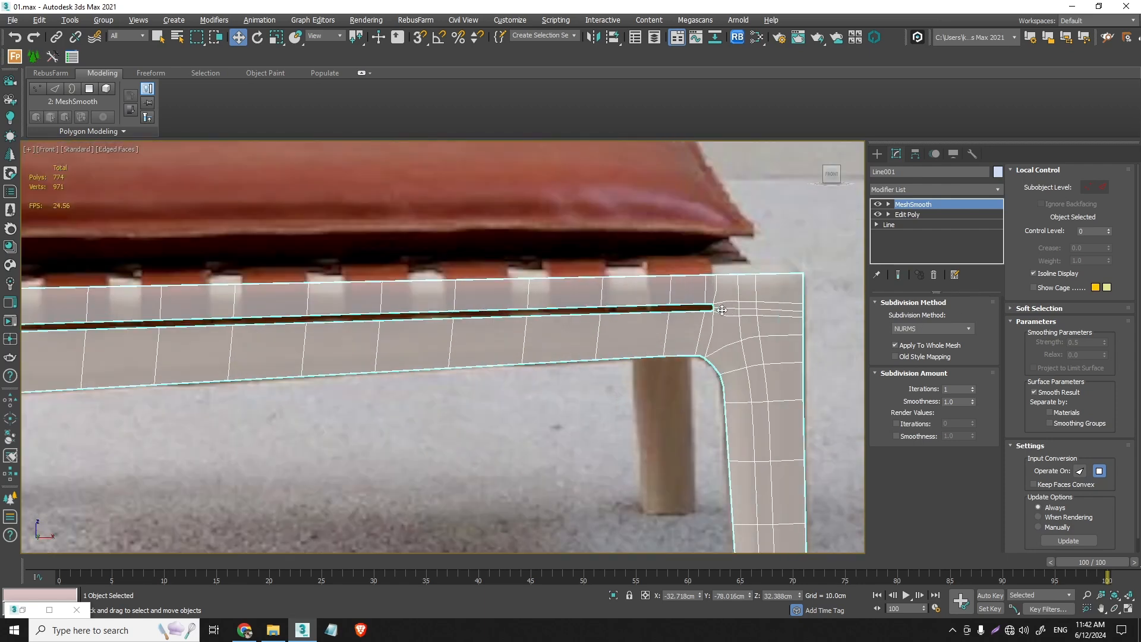
pyautogui.scroll(-10, 714, 308)
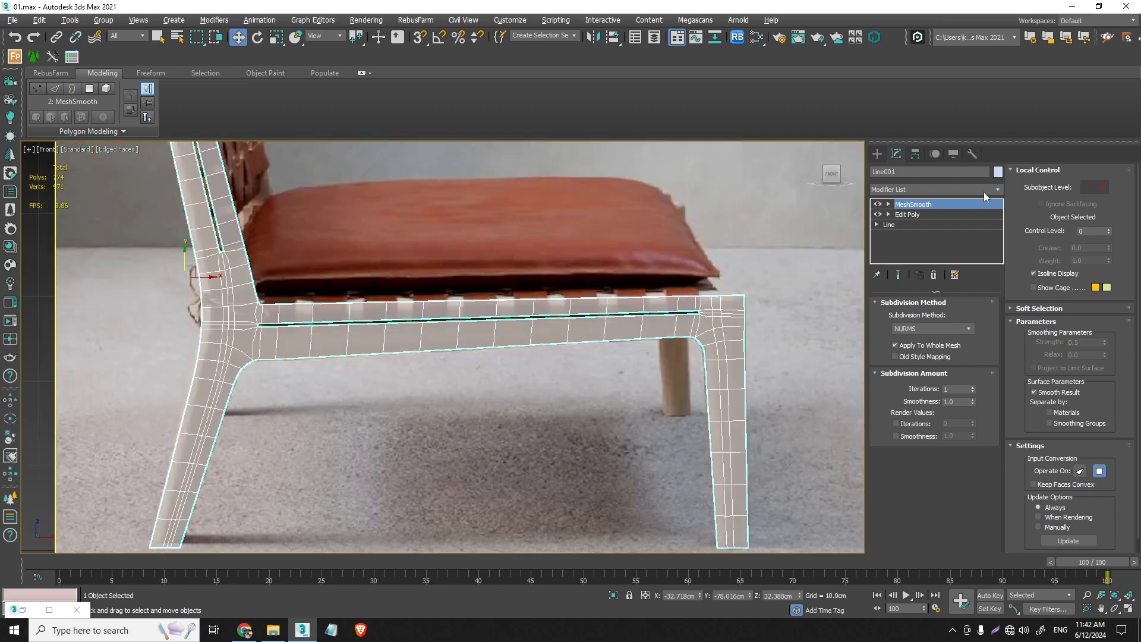
pyautogui.click(996, 190)
pyautogui.click(933, 201)
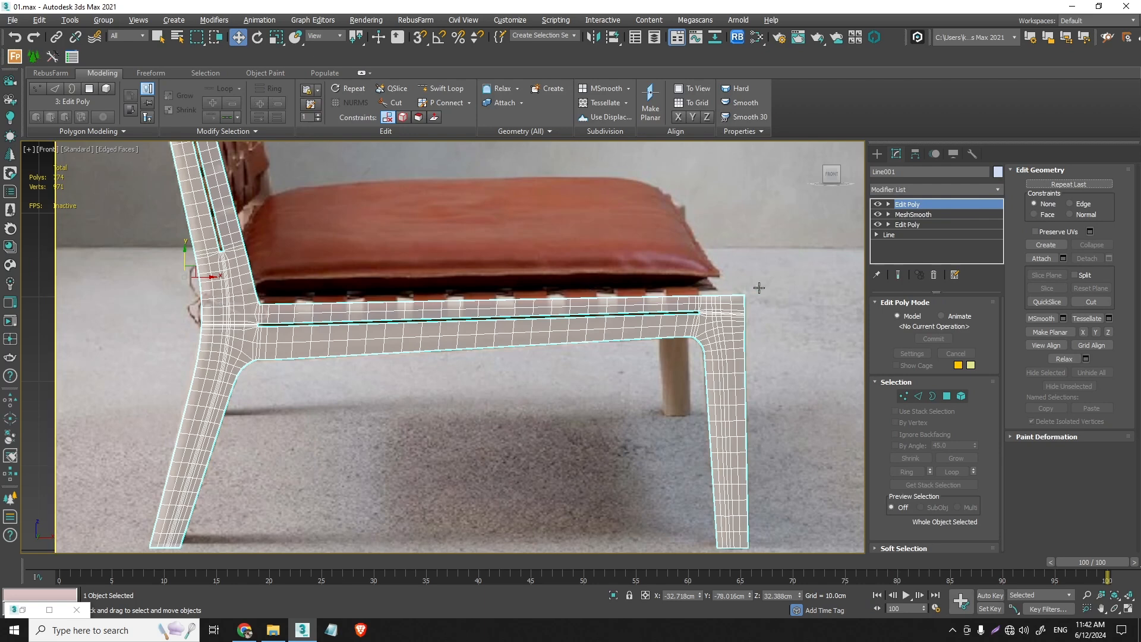
pyautogui.click(919, 396)
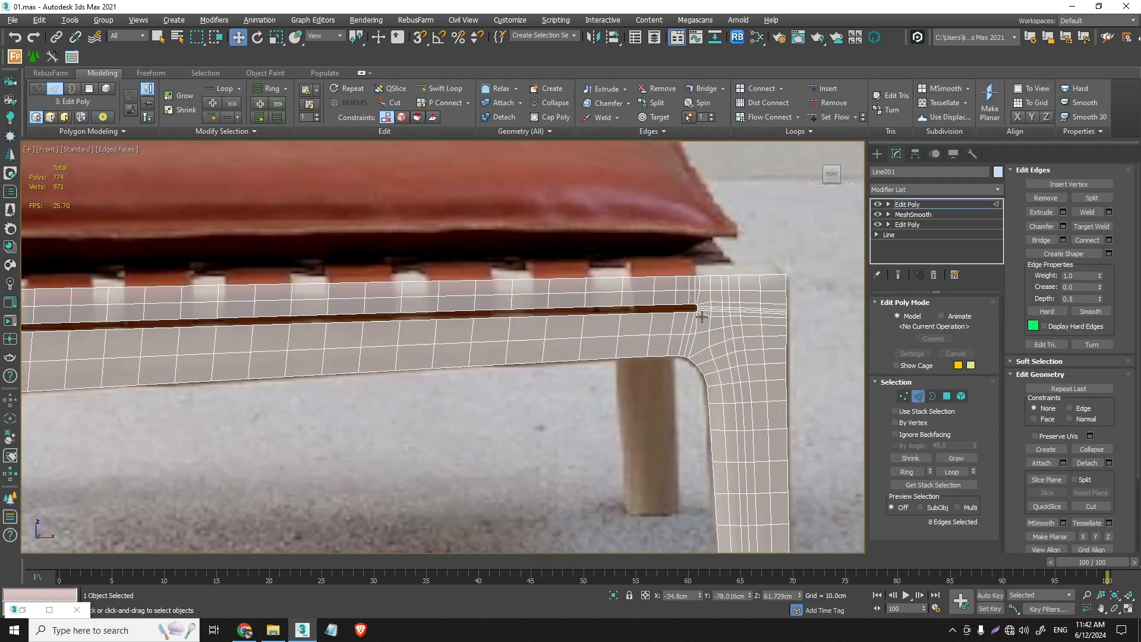
# - Try removing all five lengthwise edge loops running down the front leg
pyautogui.scroll(6, 707, 324)
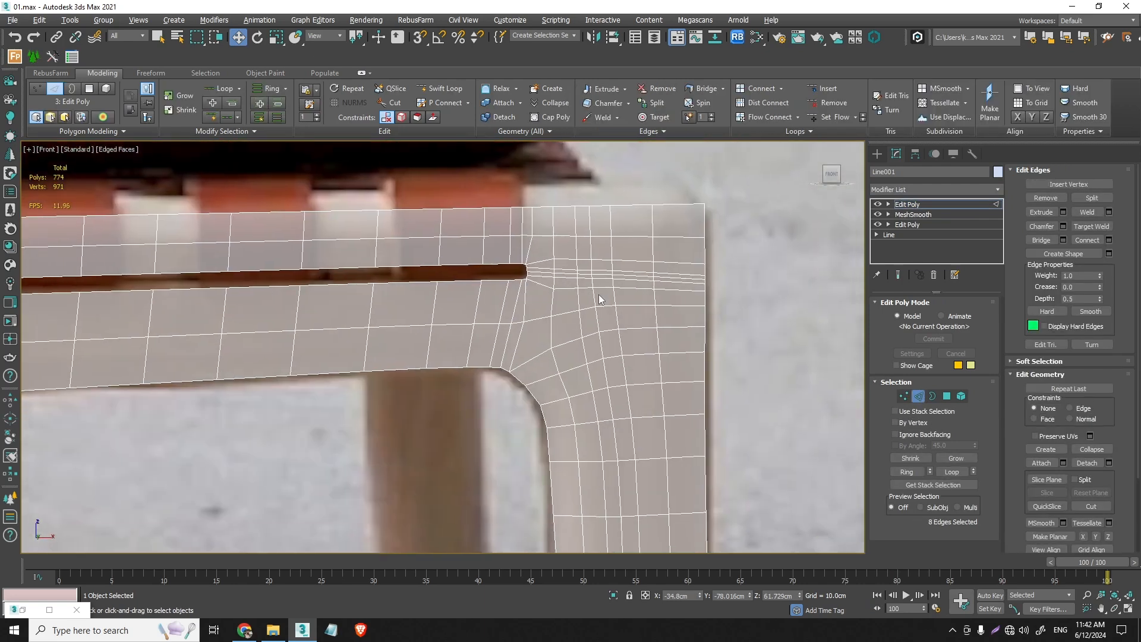
pyautogui.doubleClick(573, 416)
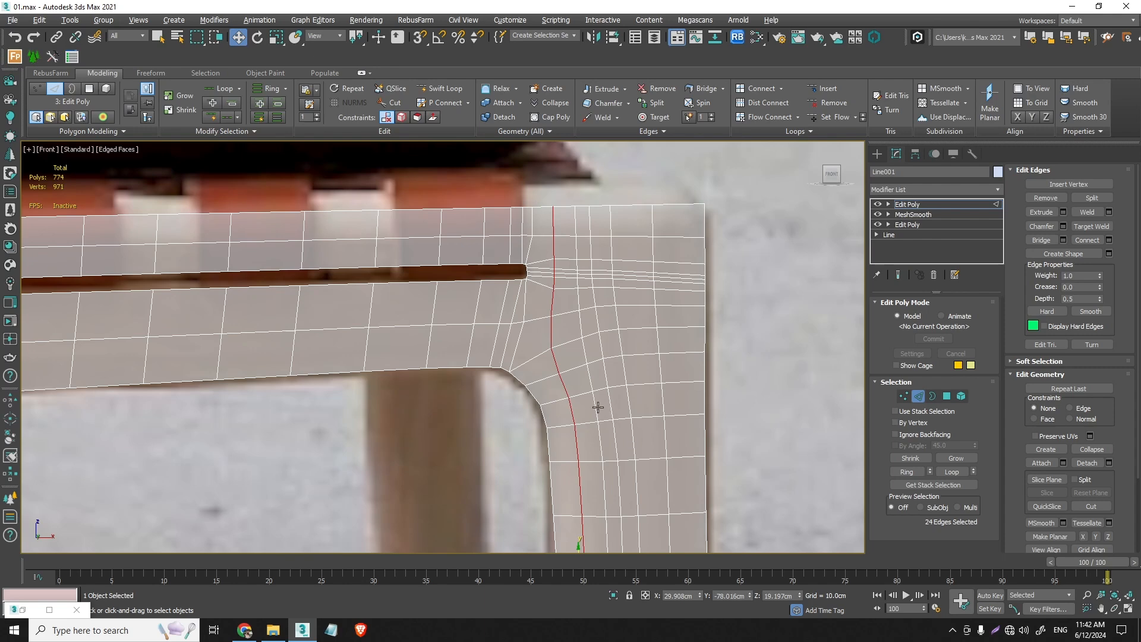
pyautogui.keyDown('ctrl'); pyautogui.doubleClick(599, 405); pyautogui.keyUp('ctrl')
pyautogui.keyDown('ctrl'); pyautogui.doubleClick(612, 403); pyautogui.keyUp('ctrl')
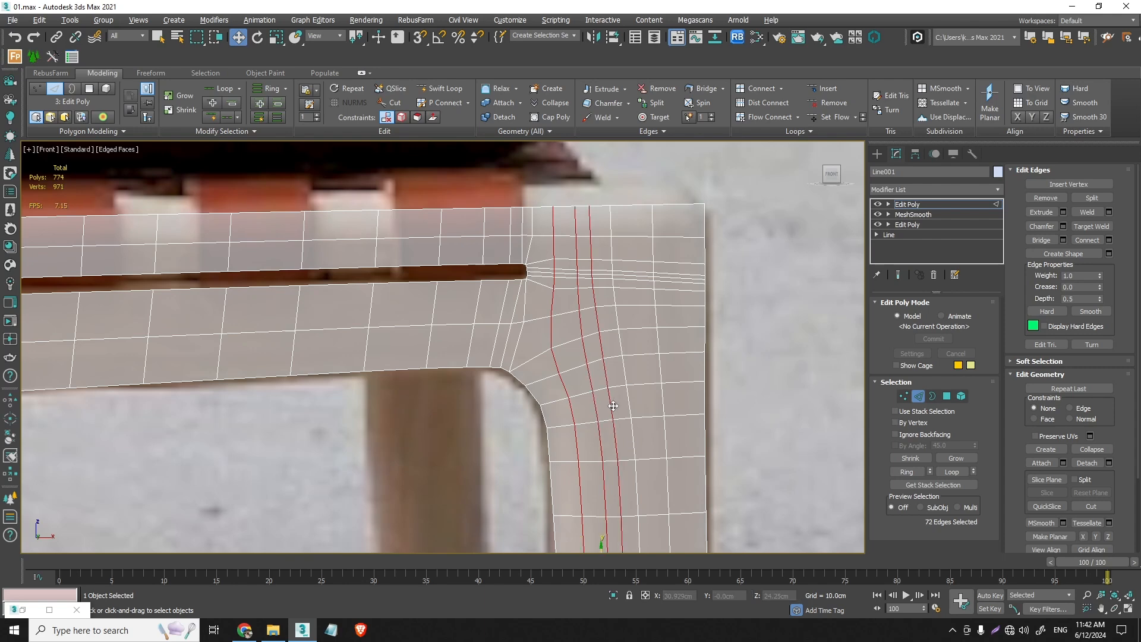
pyautogui.scroll(-3, 618, 416)
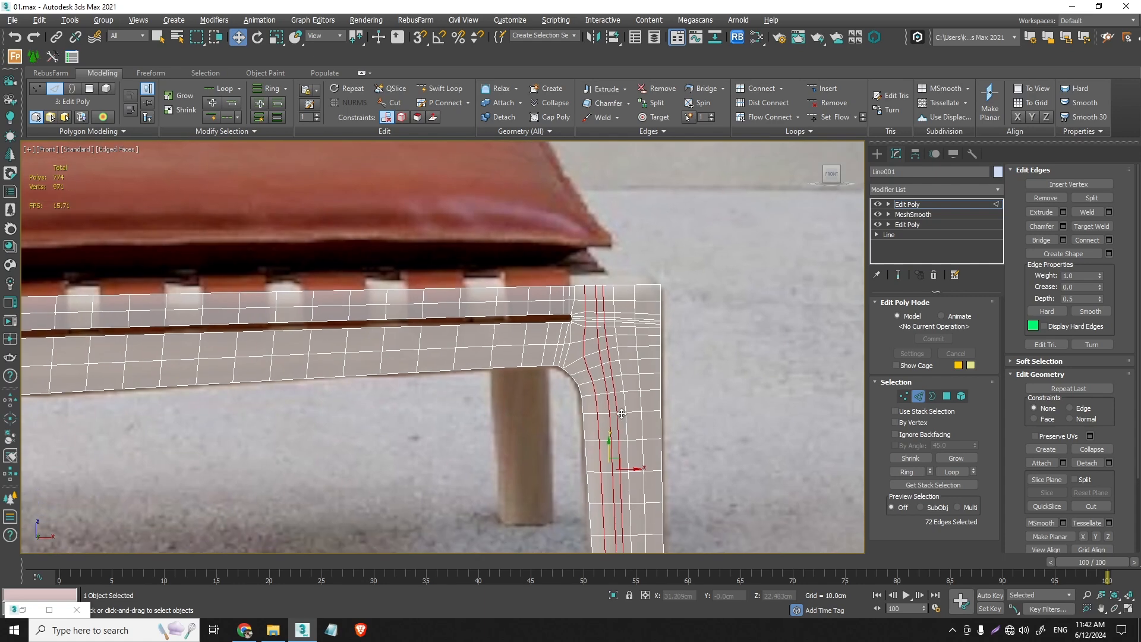
pyautogui.keyDown('ctrl'); pyautogui.doubleClick(638, 384); pyautogui.keyUp('ctrl')
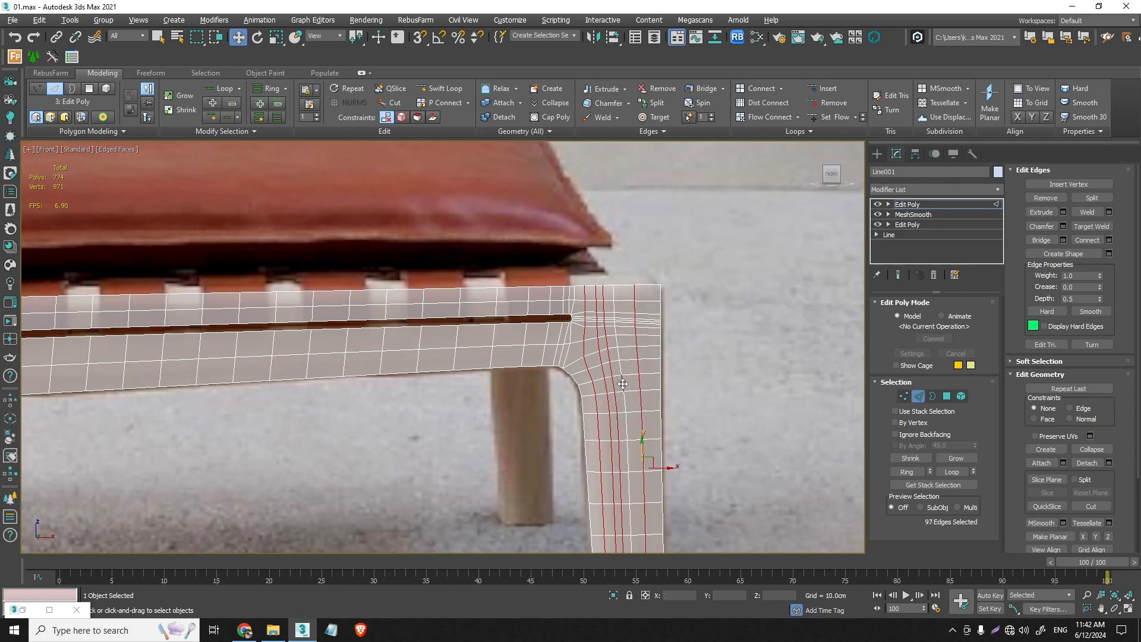
pyautogui.keyDown('ctrl'); pyautogui.doubleClick(623, 384); pyautogui.keyUp('ctrl')
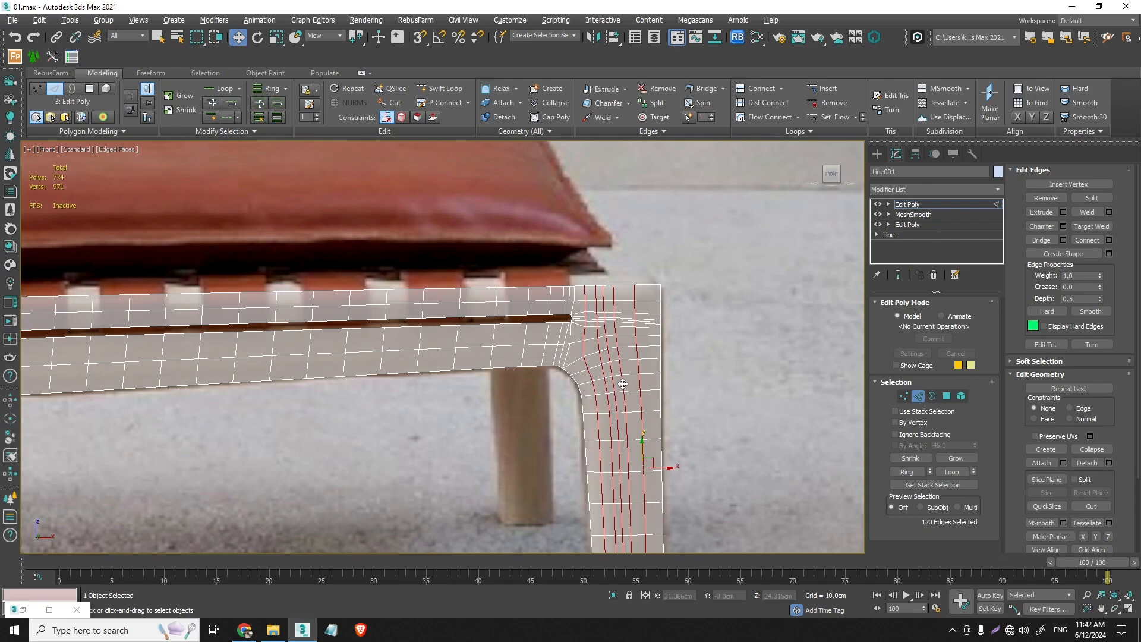
pyautogui.hotkey('ctrl', 'BackSpace')
pyautogui.scroll(-5, 610, 373)
pyautogui.scroll(5, 610, 374)
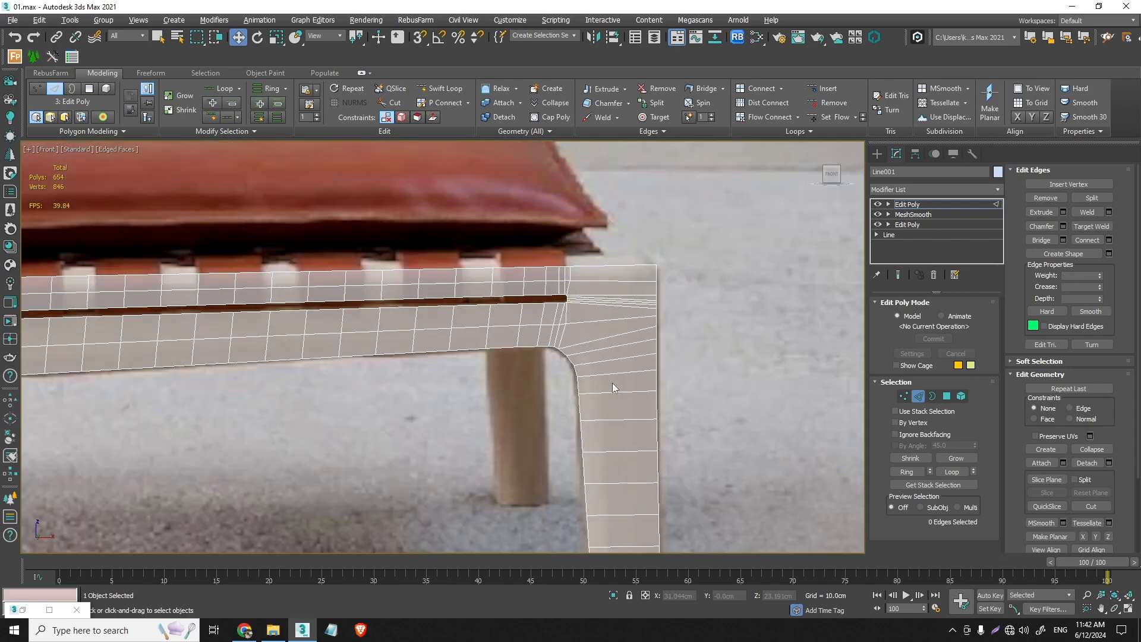
pyautogui.hotkey('ctrl', 'z')
# - Remove two lengthwise edge loops from the front leg, the first and third counted from its inner edge
pyautogui.moveTo(621, 371); pyautogui.dragTo(573, 418, button='middle')
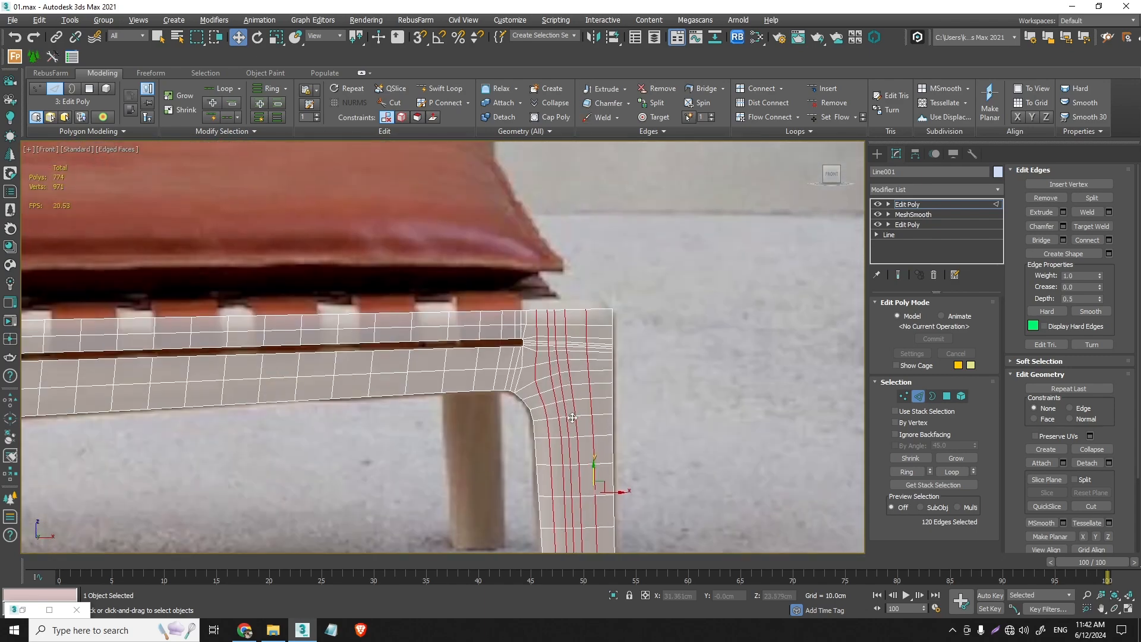
pyautogui.scroll(4, 561, 379)
pyautogui.moveTo(561, 371); pyautogui.dragTo(548, 278, button='middle')
pyautogui.scroll(-2, 544, 279)
pyautogui.scroll(-2, 535, 369)
pyautogui.moveTo(534, 369); pyautogui.dragTo(532, 330, button='middle')
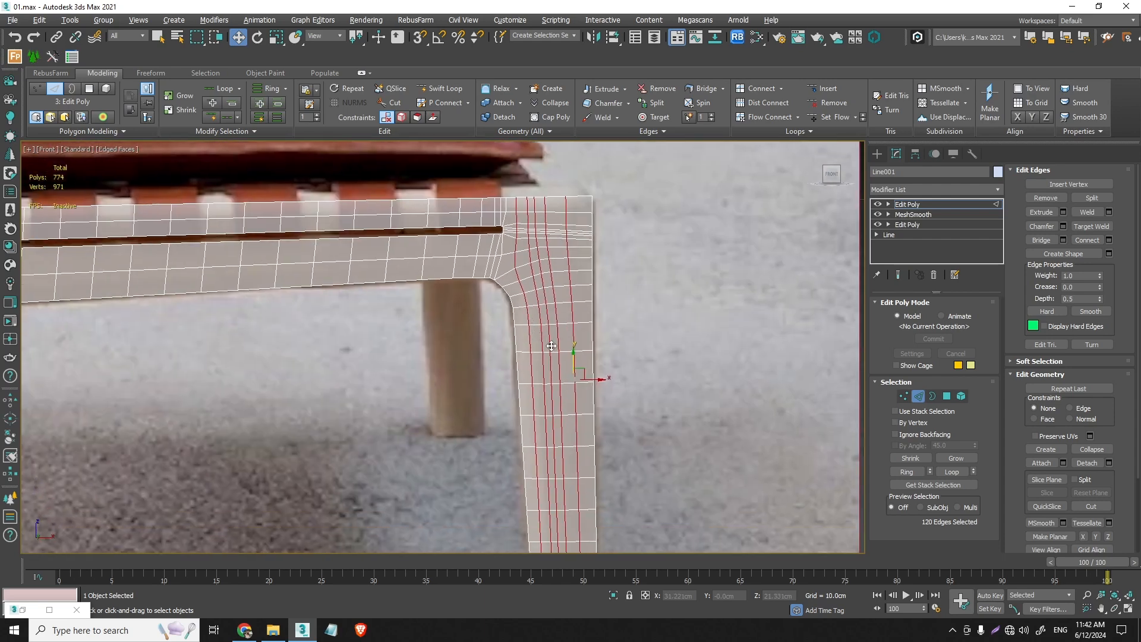
pyautogui.doubleClick(543, 344)
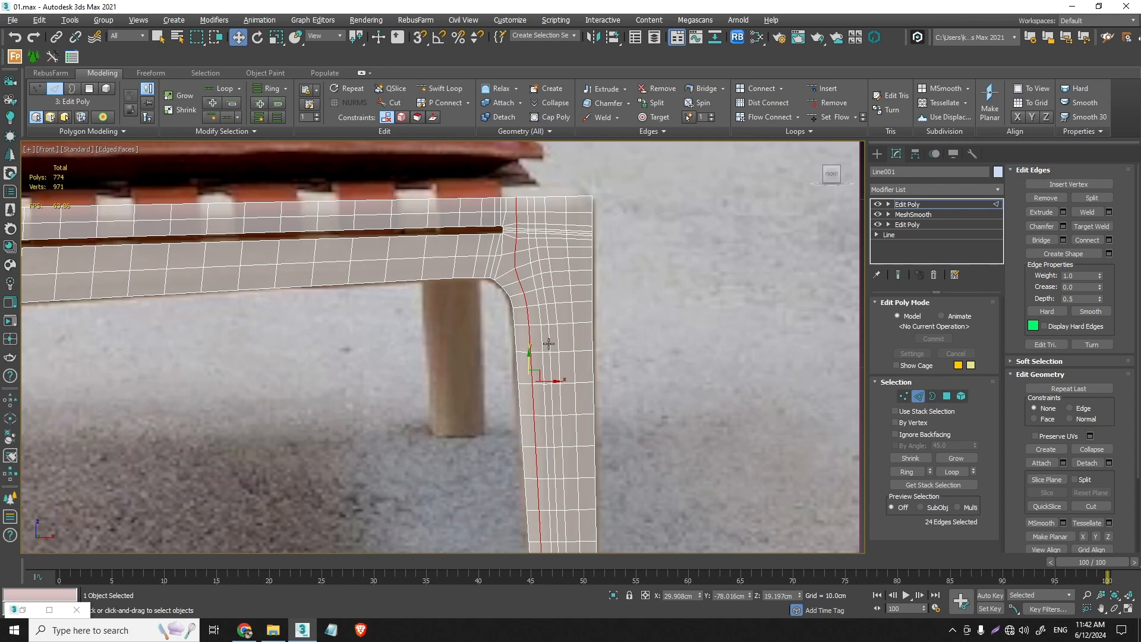
pyautogui.keyDown('ctrl'); pyautogui.doubleClick(549, 343); pyautogui.keyUp('ctrl')
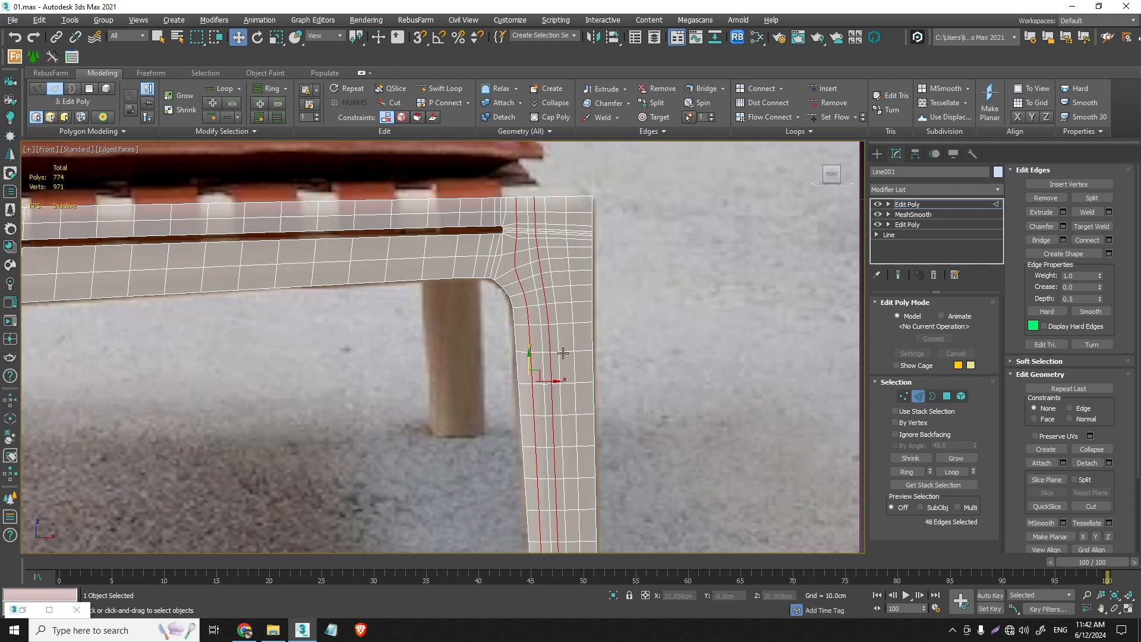
pyautogui.click(573, 359)
pyautogui.scroll(-5, 571, 374)
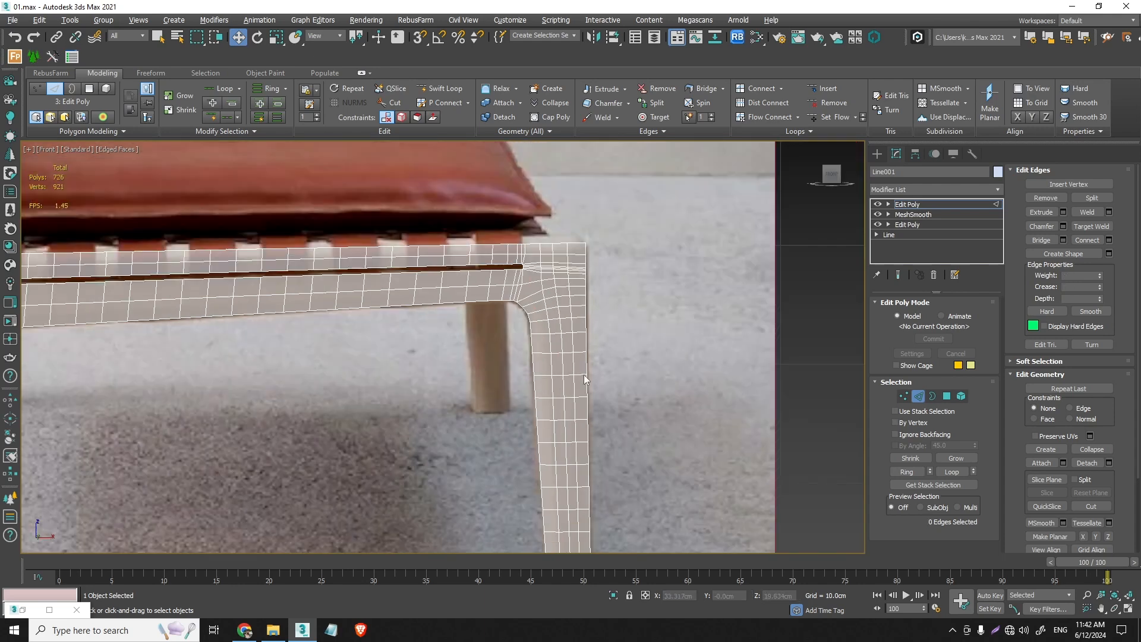
pyautogui.scroll(4, 552, 351)
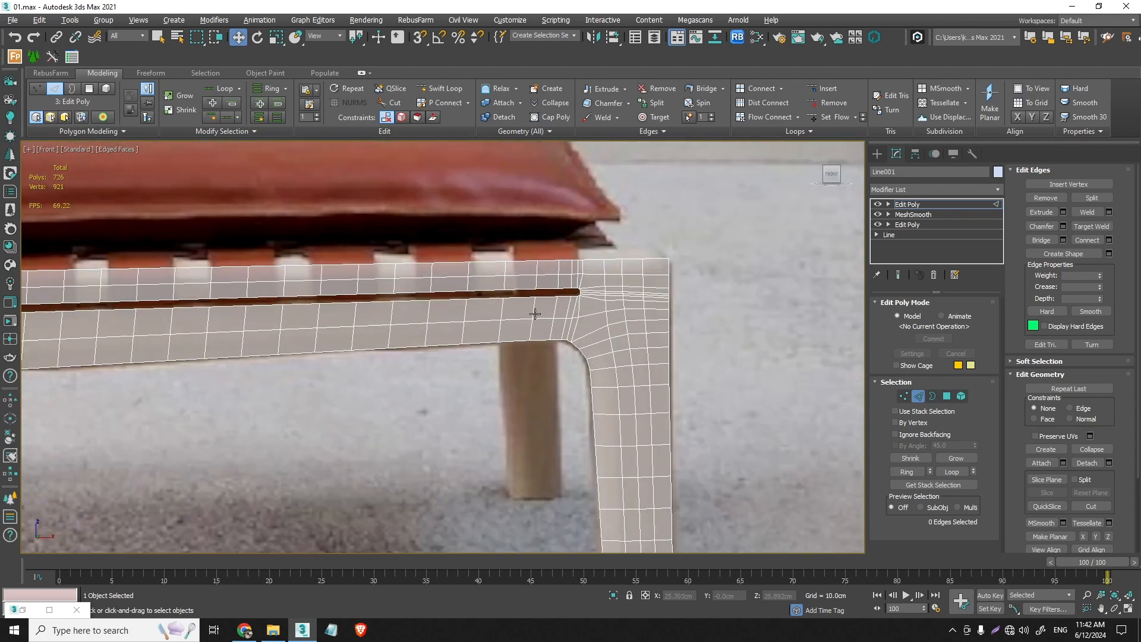
pyautogui.scroll(5, 585, 301)
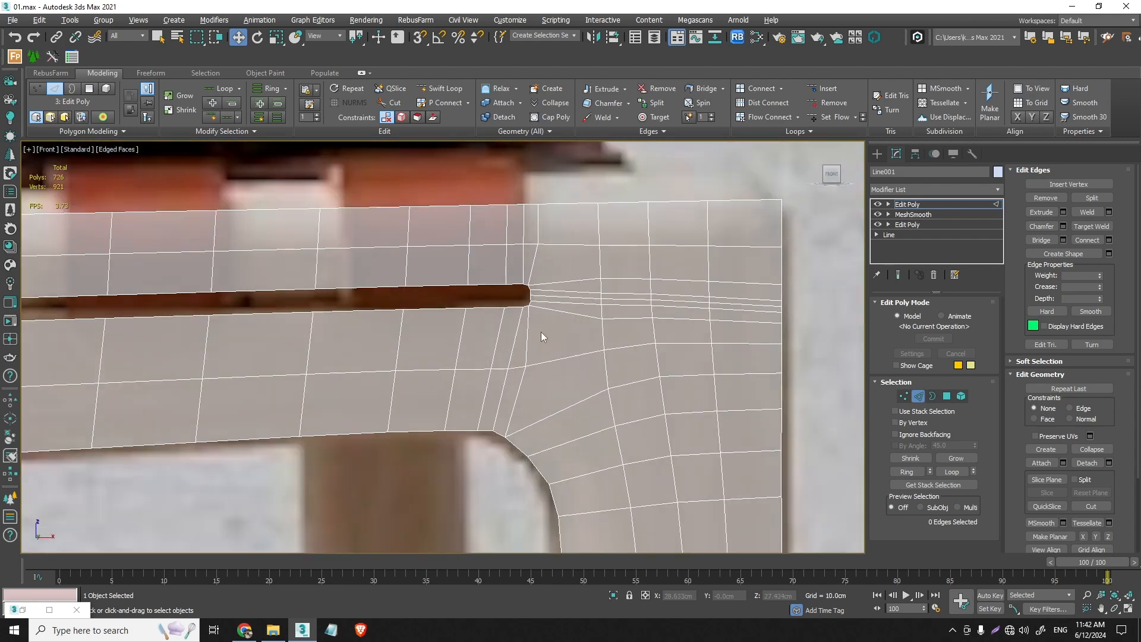
pyautogui.scroll(8, 517, 322)
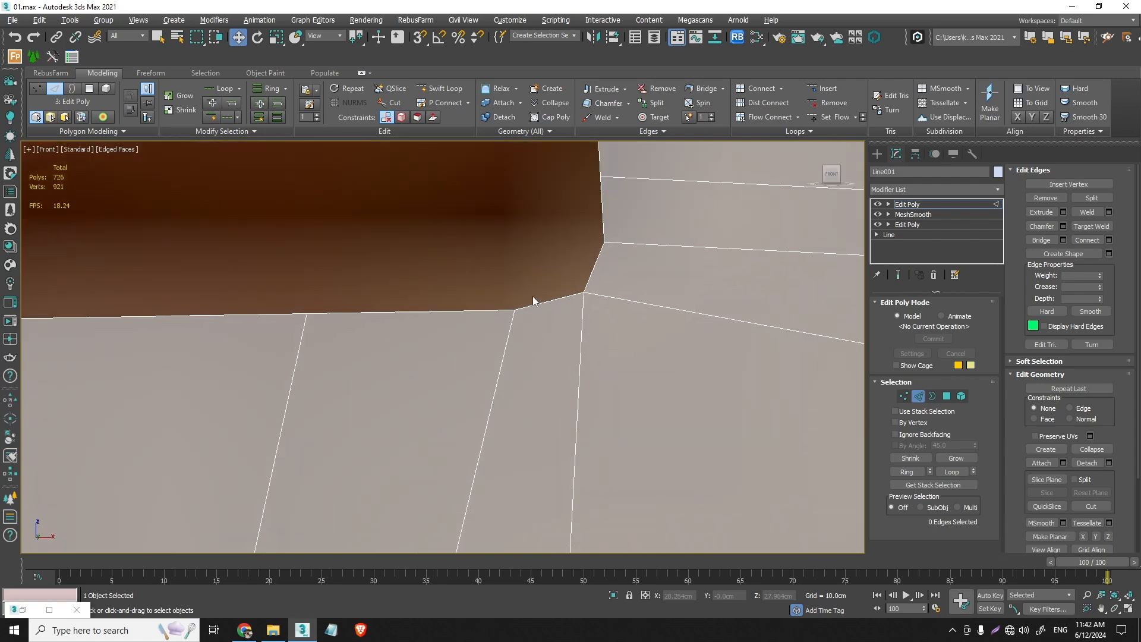
pyautogui.scroll(-8, 517, 324)
pyautogui.doubleClick(497, 334)
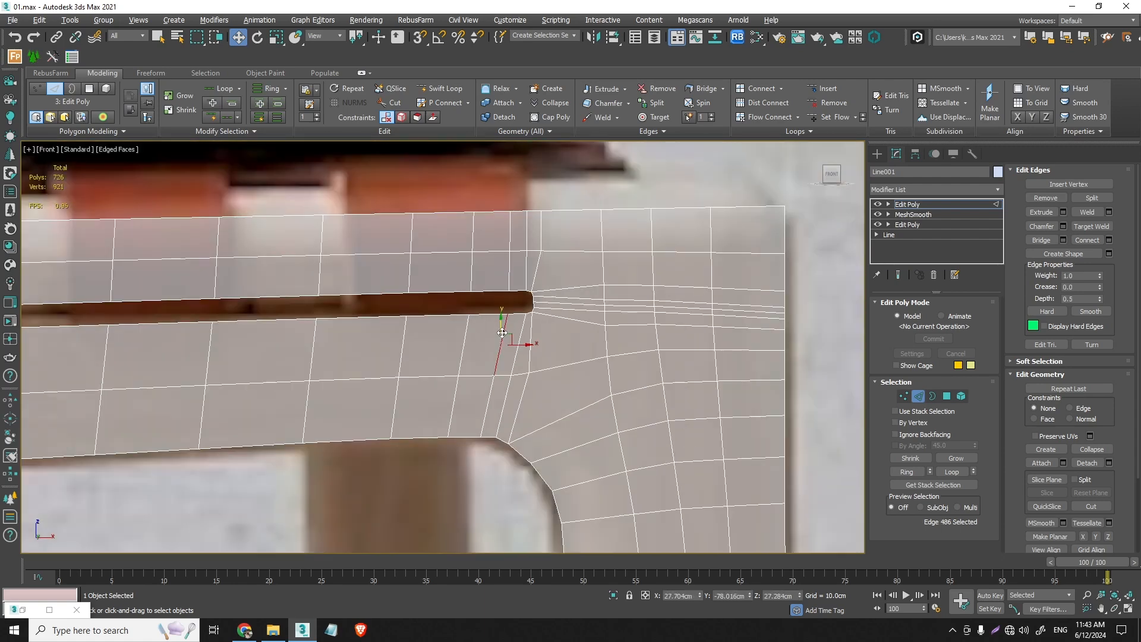
pyautogui.keyDown('ctrl'); pyautogui.doubleClick(510, 276); pyautogui.keyUp('ctrl')
pyautogui.scroll(-2, 490, 306)
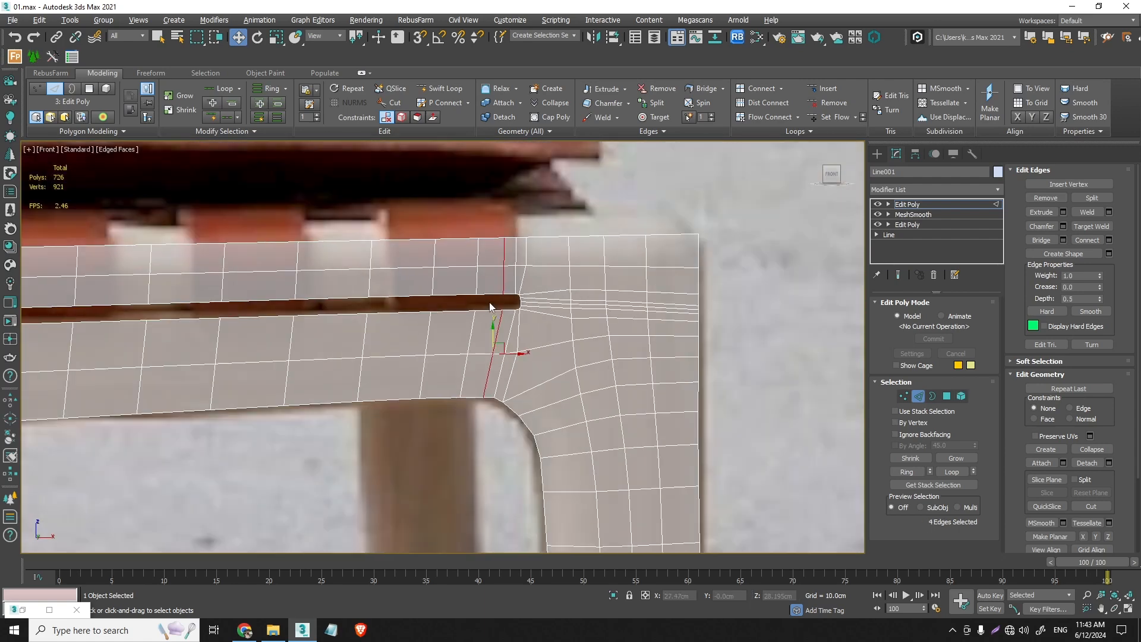
pyautogui.keyDown('ctrl'); pyautogui.doubleClick(427, 342); pyautogui.keyUp('ctrl')
pyautogui.keyDown('ctrl'); pyautogui.doubleClick(433, 276); pyautogui.keyUp('ctrl')
pyautogui.scroll(-6, 291, 345)
pyautogui.scroll(2, 294, 346)
pyautogui.moveTo(297, 348); pyautogui.dragTo(514, 351, button='middle')
pyautogui.scroll(5, 585, 334)
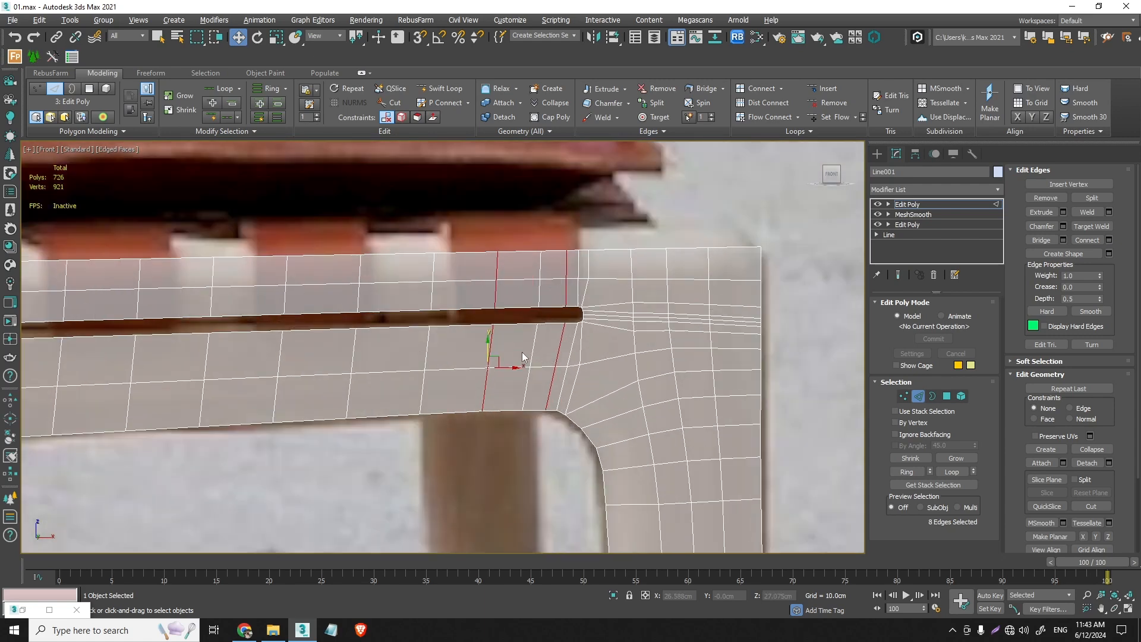
# - Remove one of the tightly spaced crosswise edge loops near the front end of the rail slot, above and below the slot
pyautogui.doubleClick(552, 380)
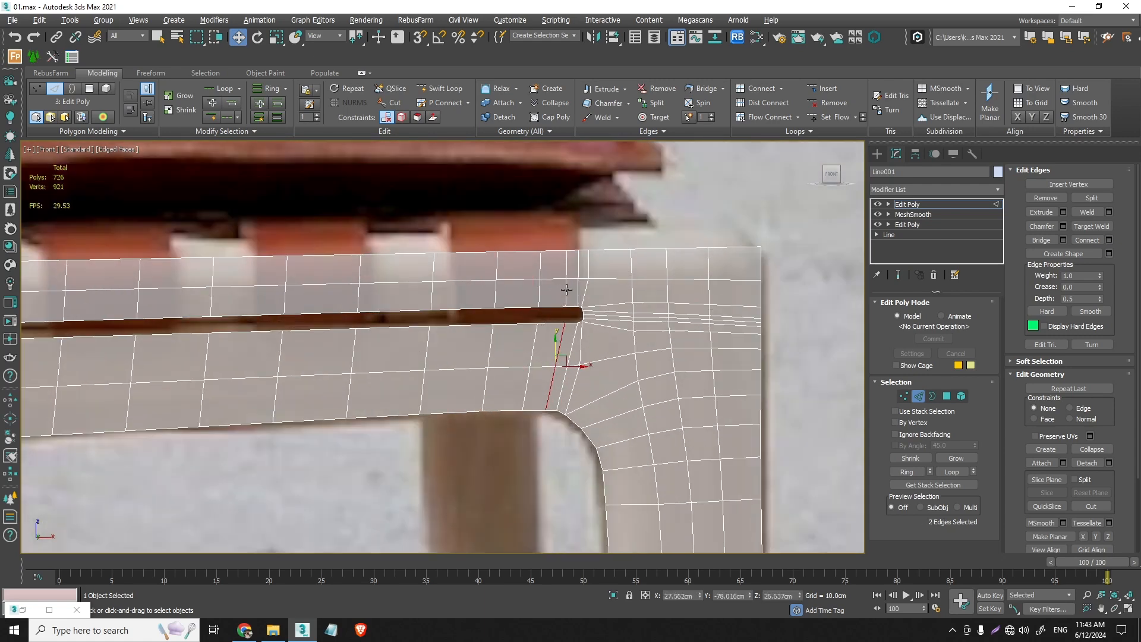
pyautogui.hotkey('ctrl', 'BackSpace')
pyautogui.scroll(-6, 568, 291)
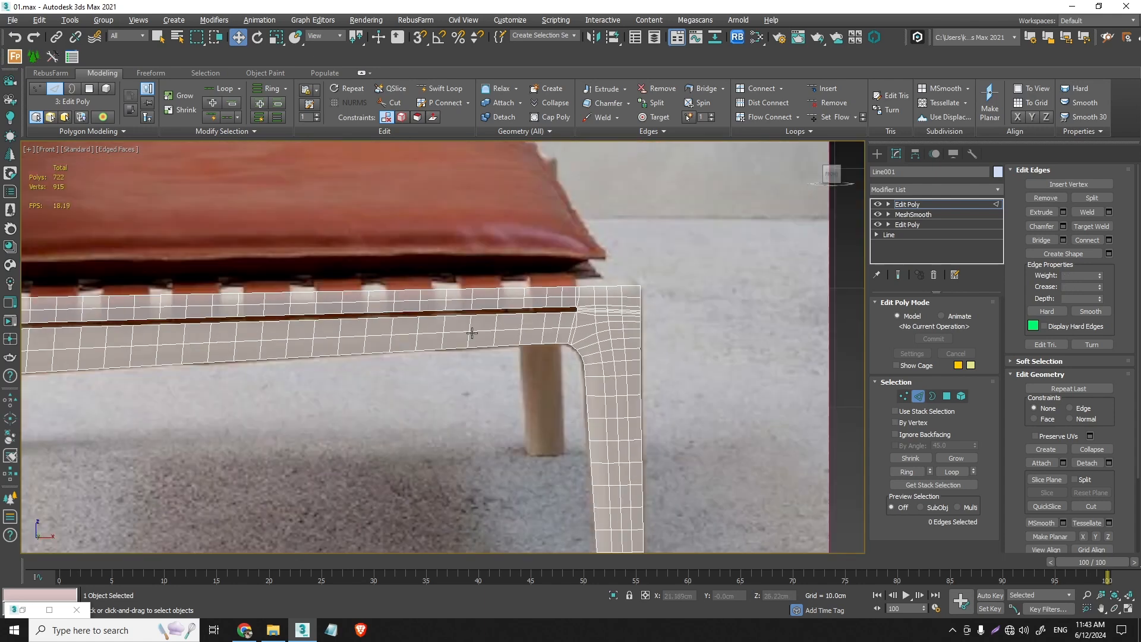
# - Remove the tightly spaced crosswise edge loop beside the rear end of the rail slot, above and below the slot
pyautogui.moveTo(318, 334); pyautogui.dragTo(631, 280, button='middle')
pyautogui.scroll(3, 334, 290)
pyautogui.scroll(2, 335, 290)
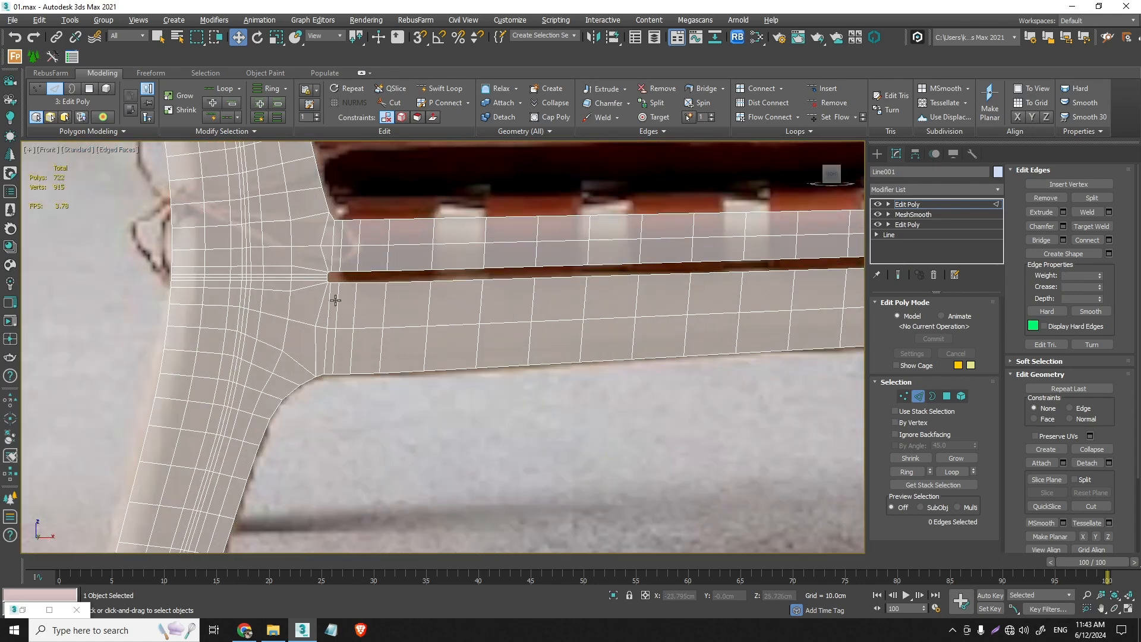
pyautogui.doubleClick(334, 302)
pyautogui.scroll(3, 343, 281)
pyautogui.scroll(2, 343, 281)
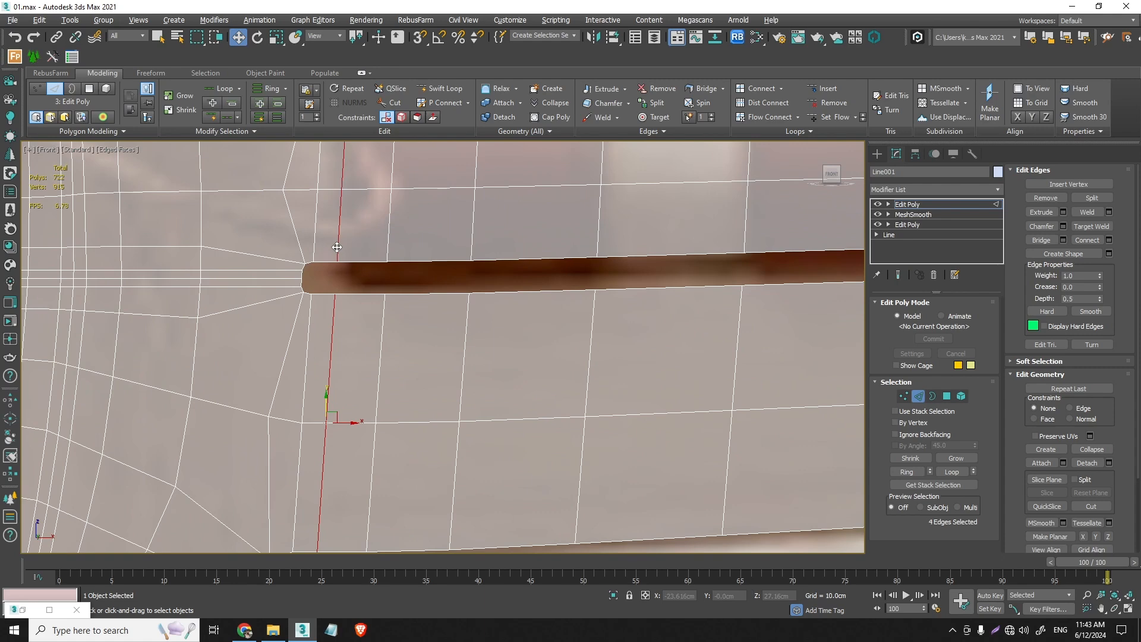
pyautogui.hotkey('ctrl', 'BackSpace')
pyautogui.scroll(-7, 311, 305)
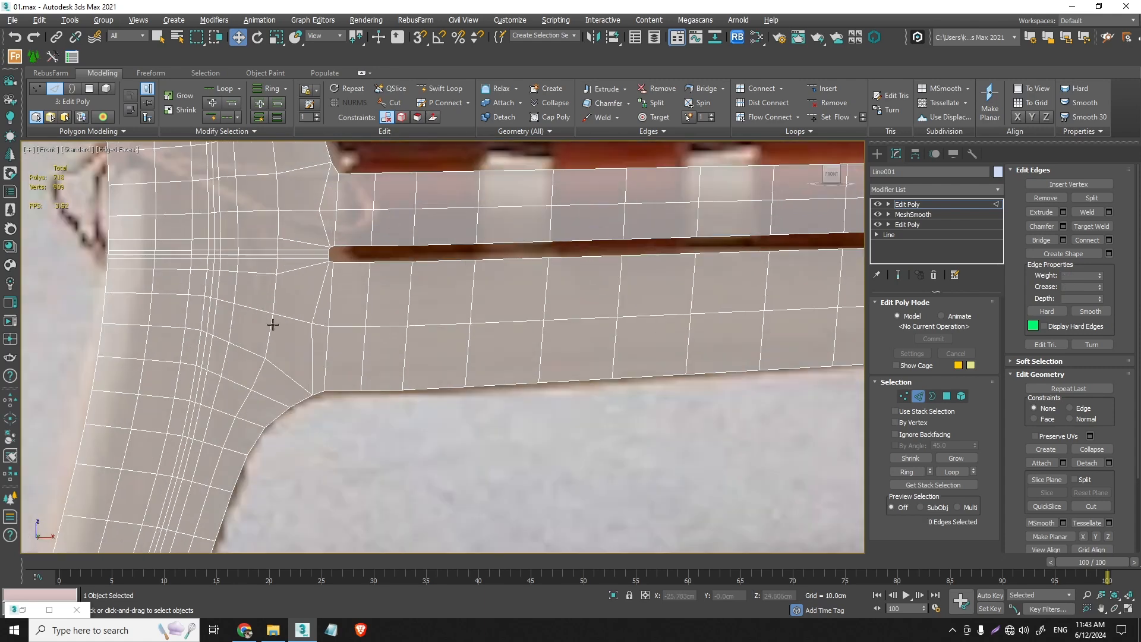
# - Remove two full crosswise edge loops from the top of the back post, above the backrest slot
pyautogui.scroll(2, 264, 264)
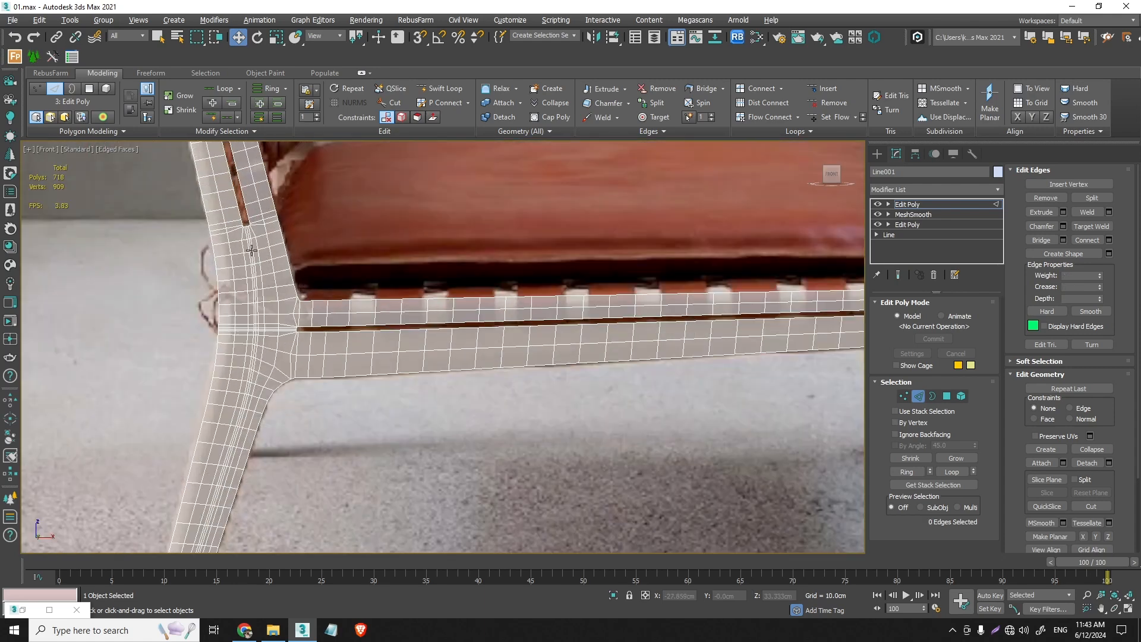
pyautogui.scroll(2, 244, 242)
pyautogui.moveTo(244, 241); pyautogui.dragTo(303, 470, button='middle')
pyautogui.scroll(-3, 302, 464)
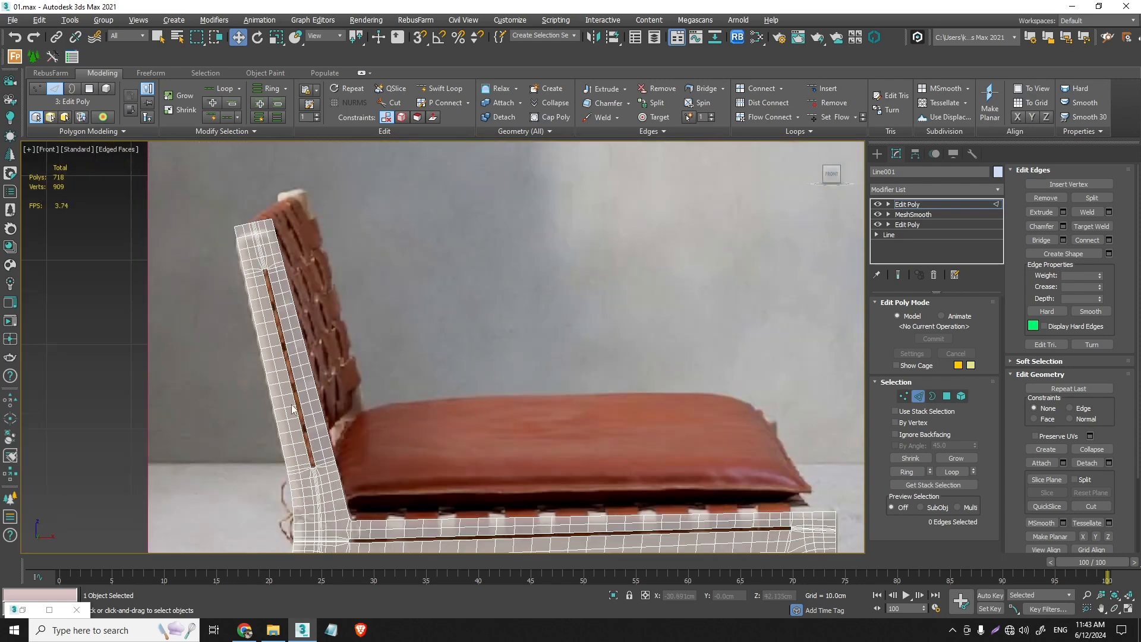
pyautogui.scroll(4, 274, 294)
pyautogui.moveTo(257, 237); pyautogui.dragTo(279, 327, button='middle')
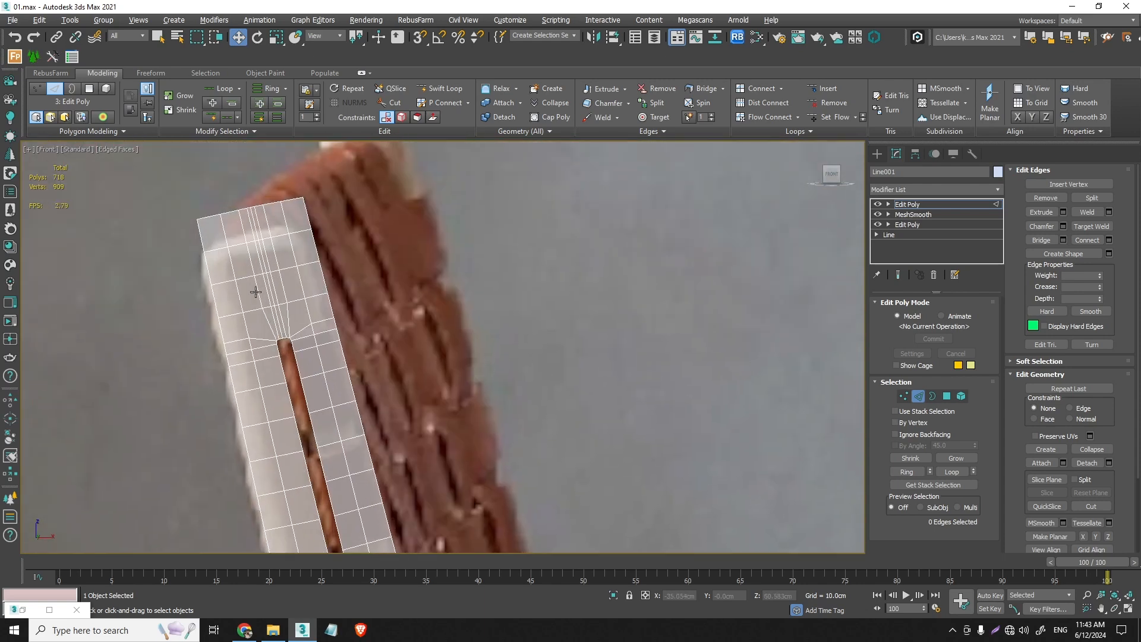
pyautogui.doubleClick(247, 241)
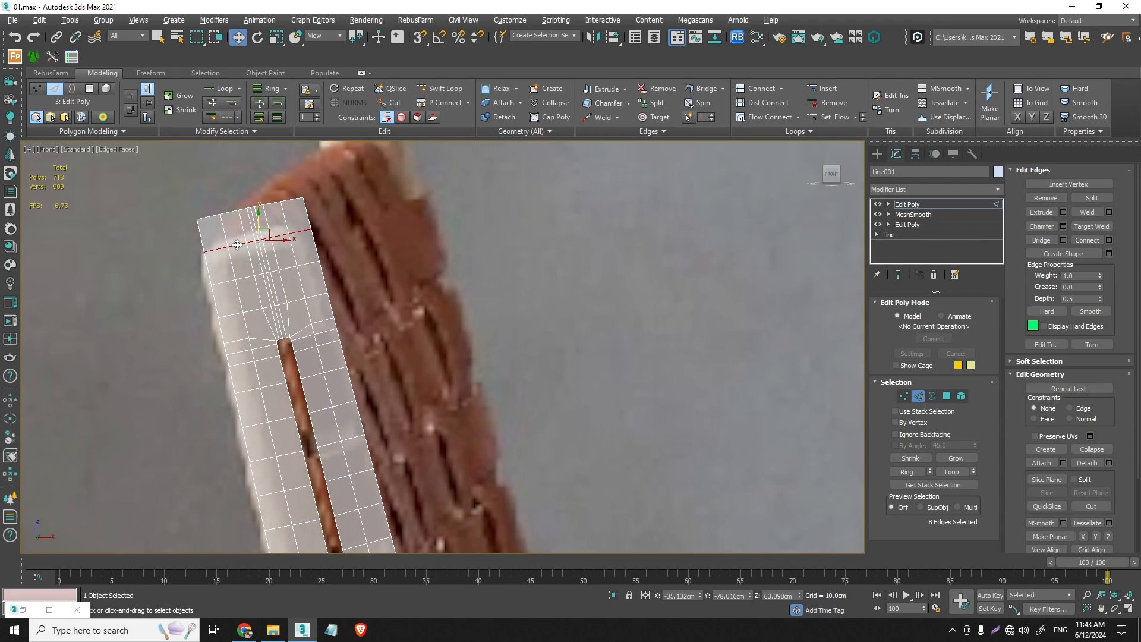
pyautogui.keyDown('ctrl'); pyautogui.doubleClick(251, 311); pyautogui.keyUp('ctrl')
pyautogui.hotkey('ctrl', 'BackSpace')
pyautogui.scroll(-4, 251, 312)
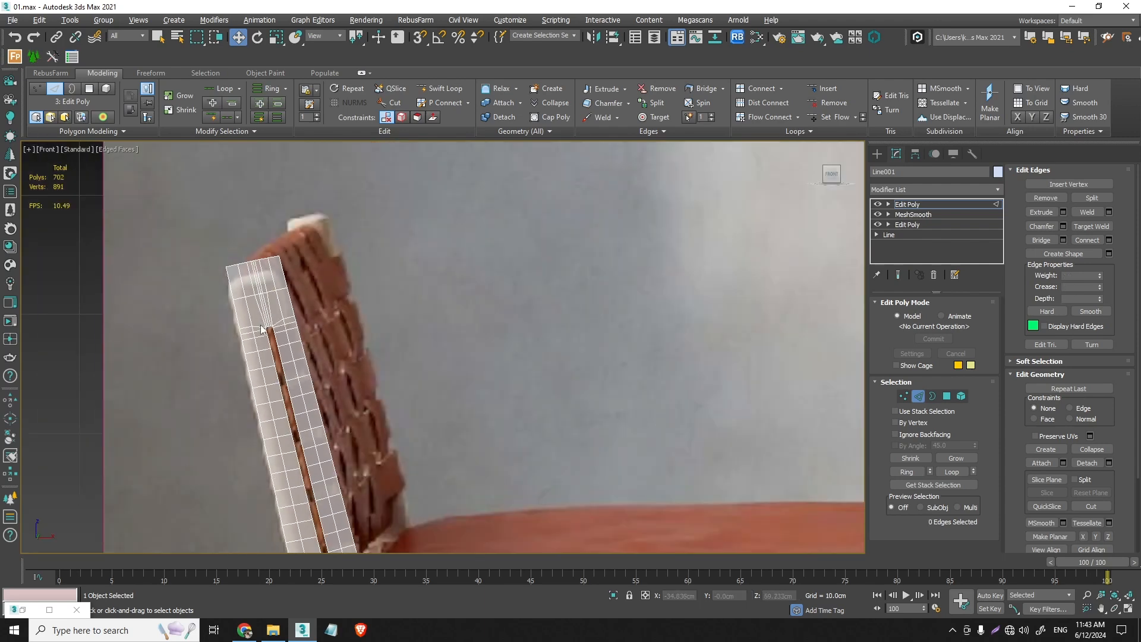
# - Remove the crosswise edge loop beside the upper end of the backrest slot
pyautogui.scroll(3, 262, 250)
pyautogui.scroll(2, 262, 237)
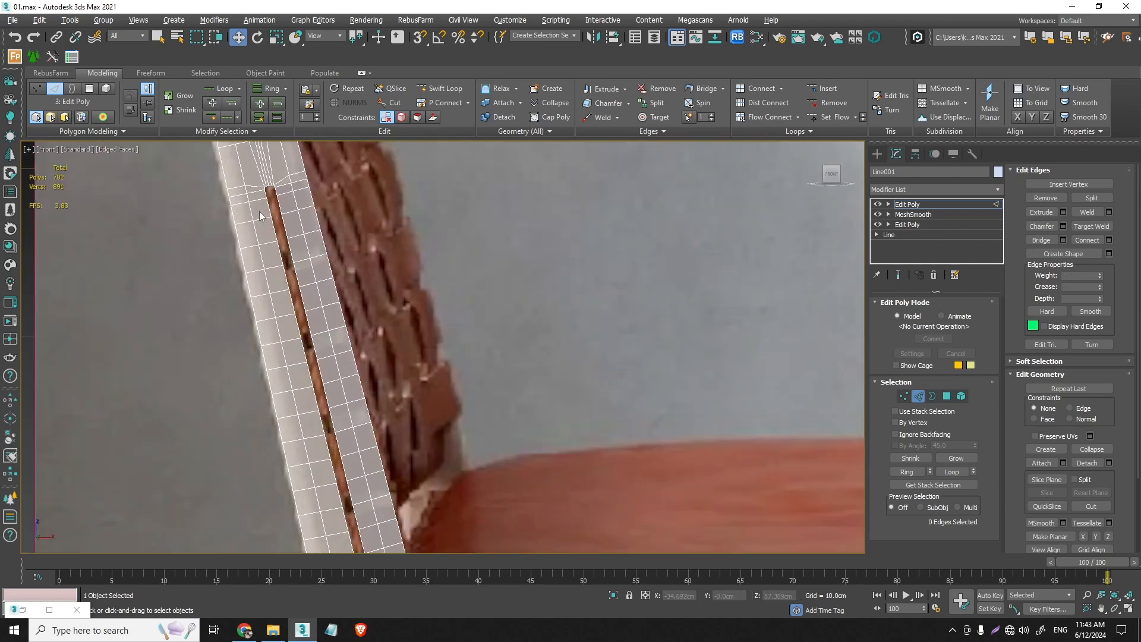
pyautogui.doubleClick(259, 200)
pyautogui.hotkey('ctrl', 'BackSpace')
# - Remove the crosswise edge loop on both sides of the slot at the lower end of the backrest slot
pyautogui.scroll(-4, 380, 233)
pyautogui.scroll(3, 384, 332)
pyautogui.scroll(3, 387, 385)
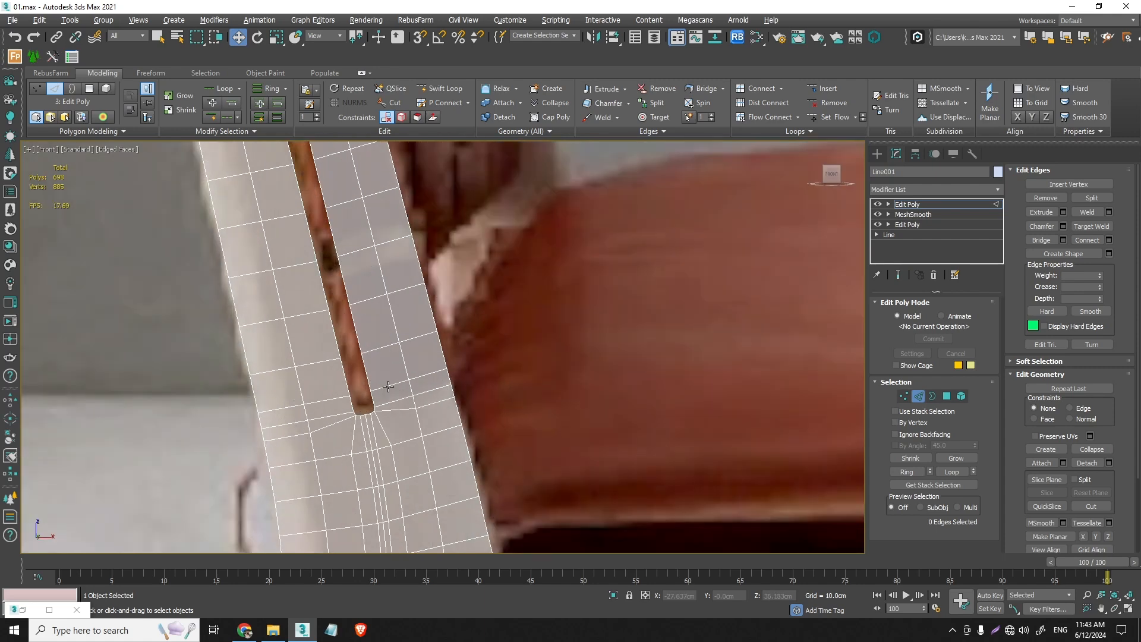
pyautogui.doubleClick(388, 386)
pyautogui.keyDown('ctrl'); pyautogui.doubleClick(343, 396); pyautogui.keyUp('ctrl')
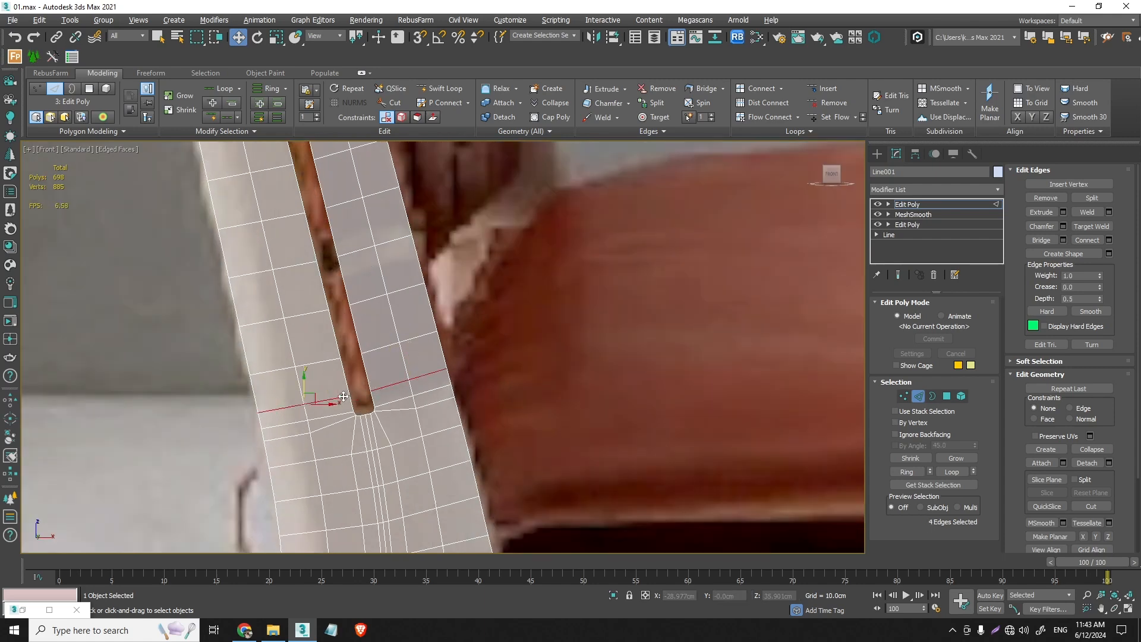
pyautogui.hotkey('ctrl', 'BackSpace')
# - Remove the full crosswise edge loop just below the lower end of the backrest slot
pyautogui.moveTo(348, 435); pyautogui.dragTo(351, 333, button='middle')
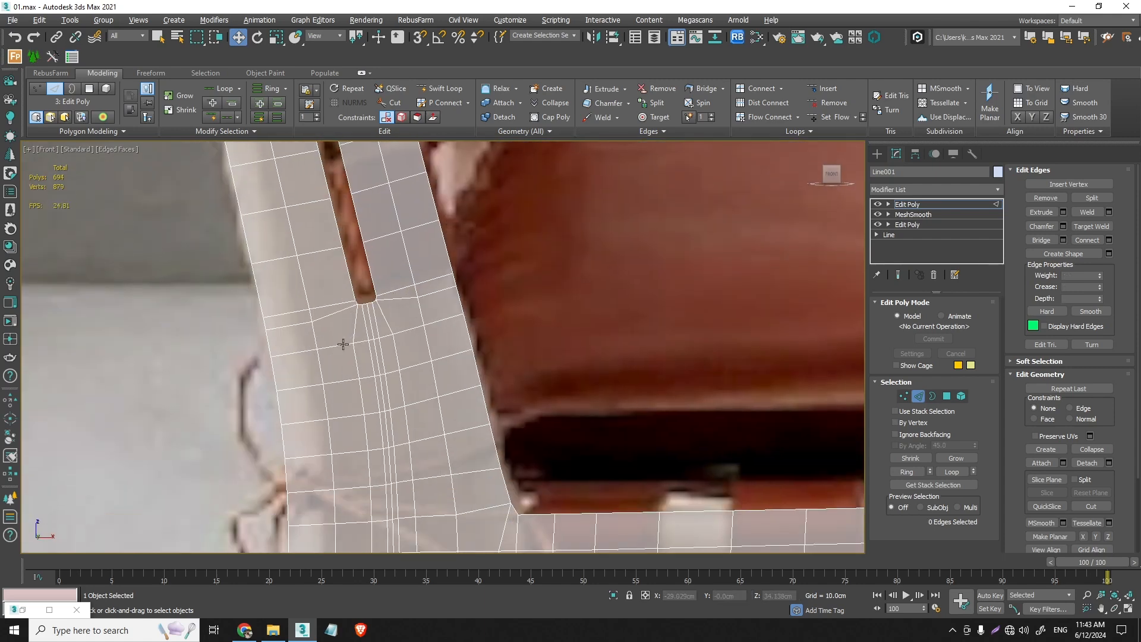
pyautogui.doubleClick(342, 351)
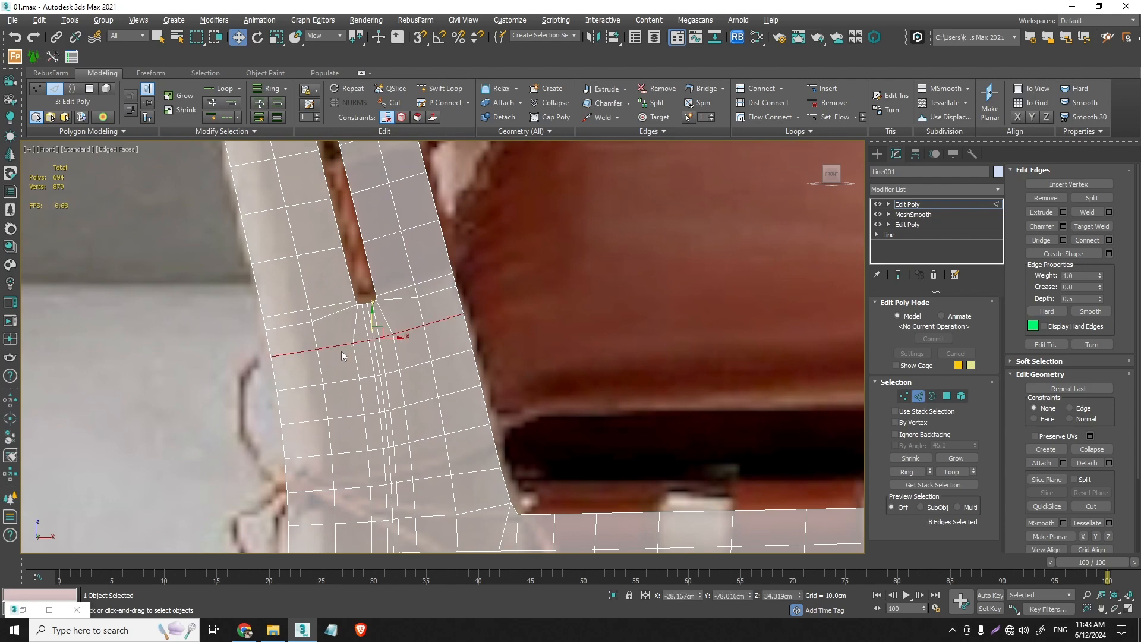
pyautogui.hotkey('ctrl', 'BackSpace')
# - Remove the next full crosswise edge loop on the back post, between the backrest slot and the seat rail
pyautogui.scroll(-2, 376, 373)
pyautogui.moveTo(376, 373); pyautogui.dragTo(414, 334, button='middle')
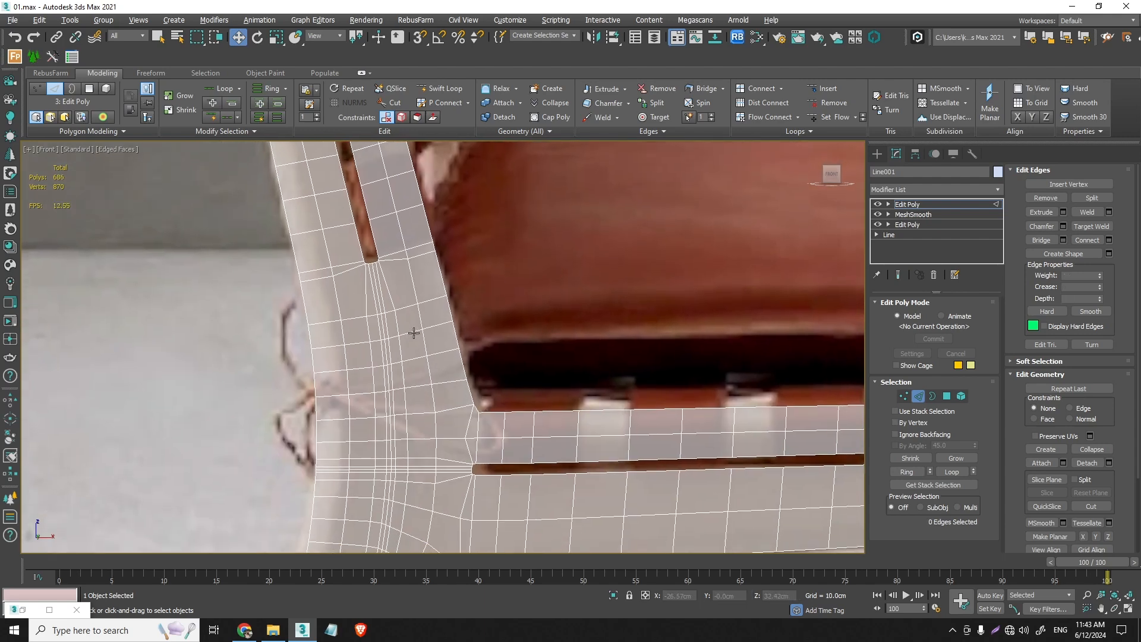
pyautogui.doubleClick(415, 333)
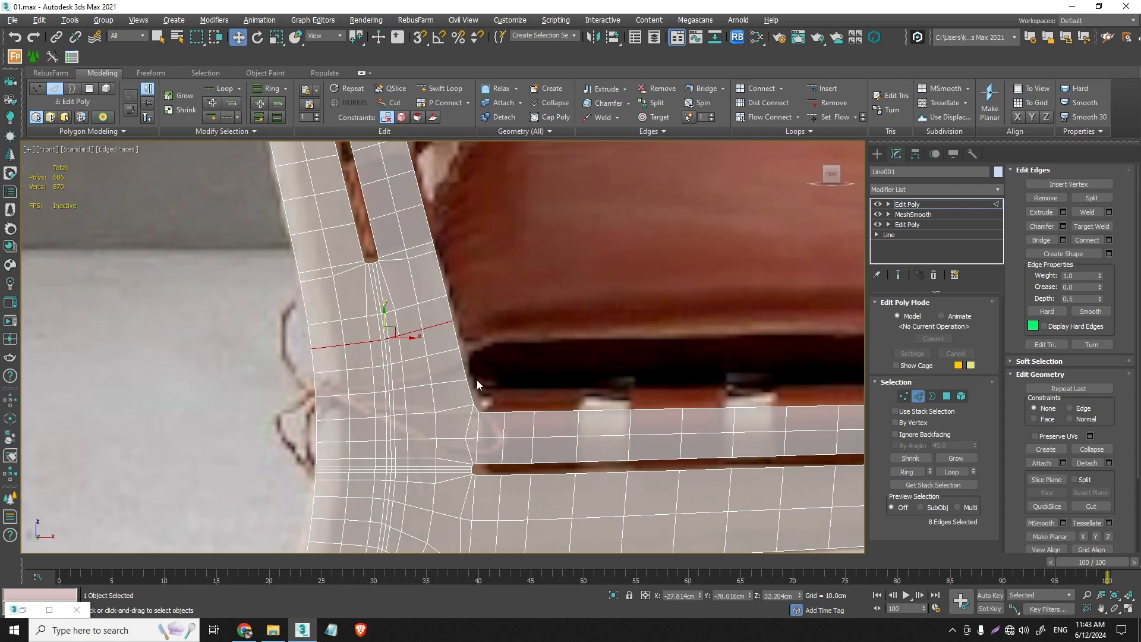
pyautogui.scroll(5, 476, 380)
pyautogui.scroll(-3, 420, 376)
pyautogui.moveTo(416, 386); pyautogui.dragTo(471, 438, button='middle')
pyautogui.hotkey('ctrl', 'BackSpace')
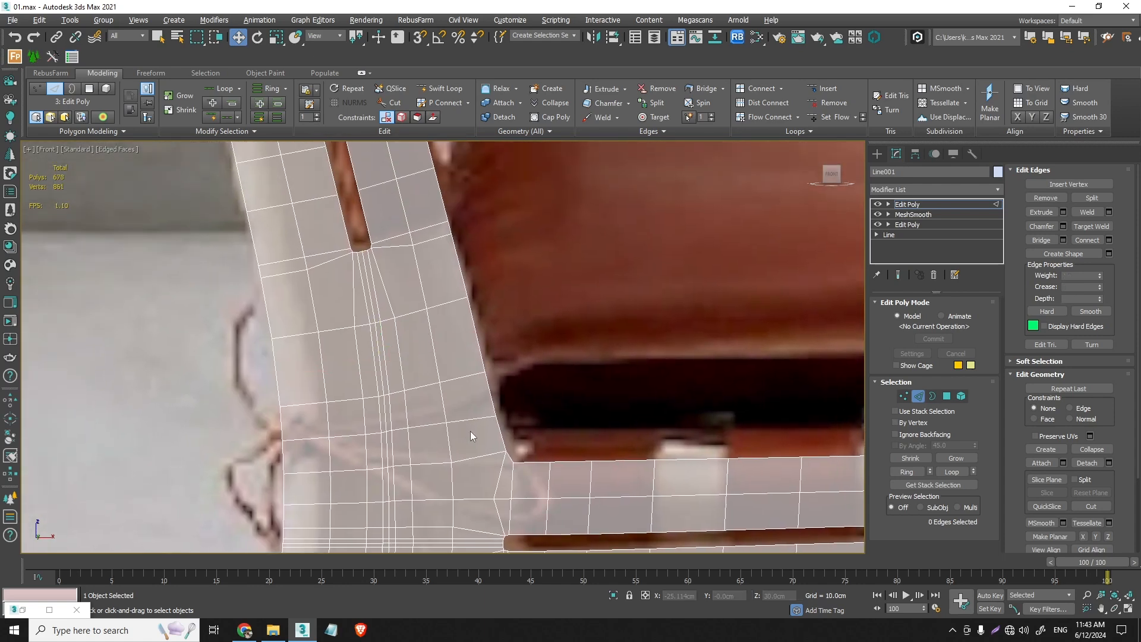
# - Remove the two outer lengthwise edge loops that run through the rear leg and both sides of the back post
pyautogui.scroll(-4, 469, 430)
pyautogui.scroll(3, 439, 352)
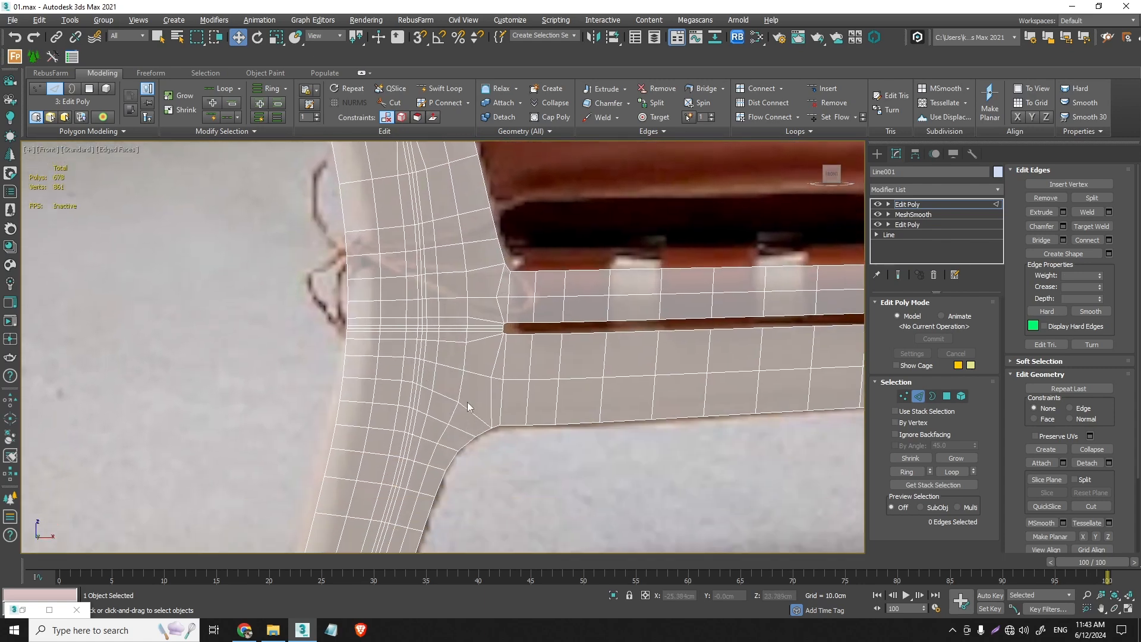
pyautogui.scroll(-3, 468, 407)
pyautogui.scroll(-3, 428, 380)
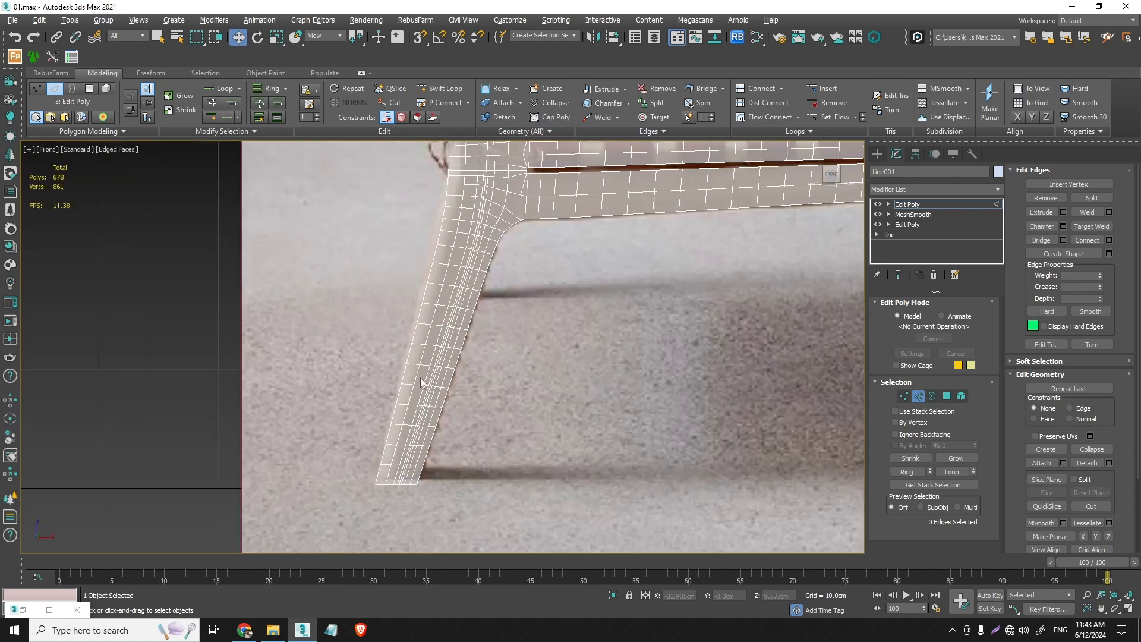
pyautogui.scroll(3, 422, 383)
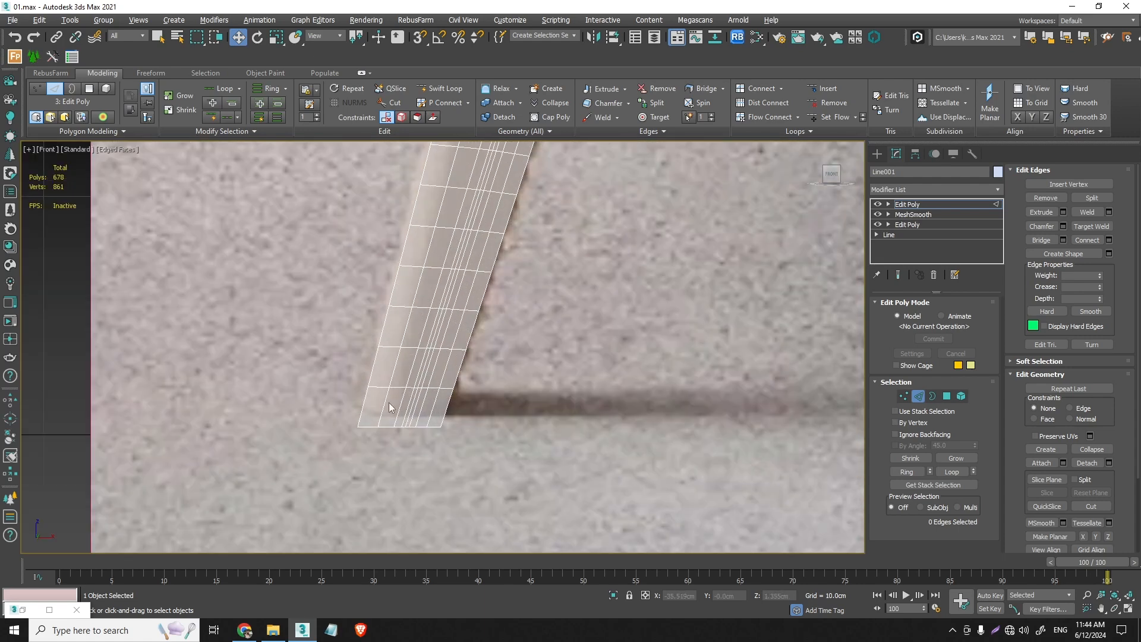
pyautogui.doubleClick(386, 404)
pyautogui.keyDown('ctrl'); pyautogui.doubleClick(434, 407); pyautogui.keyUp('ctrl')
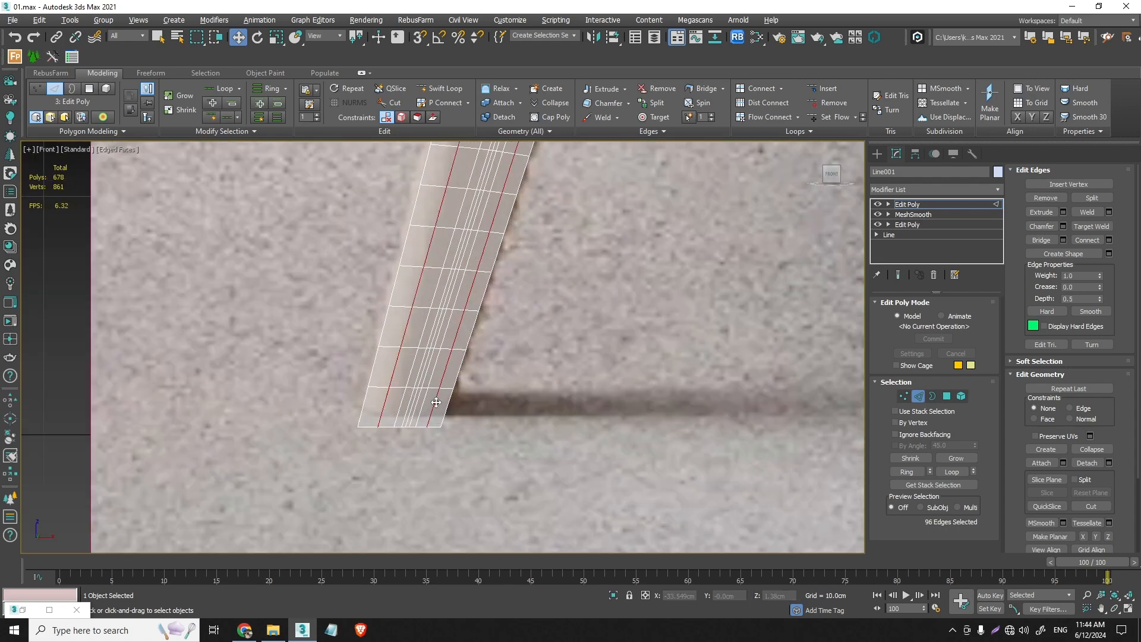
pyautogui.scroll(-5, 434, 407)
pyautogui.moveTo(466, 323); pyautogui.dragTo(443, 507, button='middle')
pyautogui.scroll(3, 418, 235)
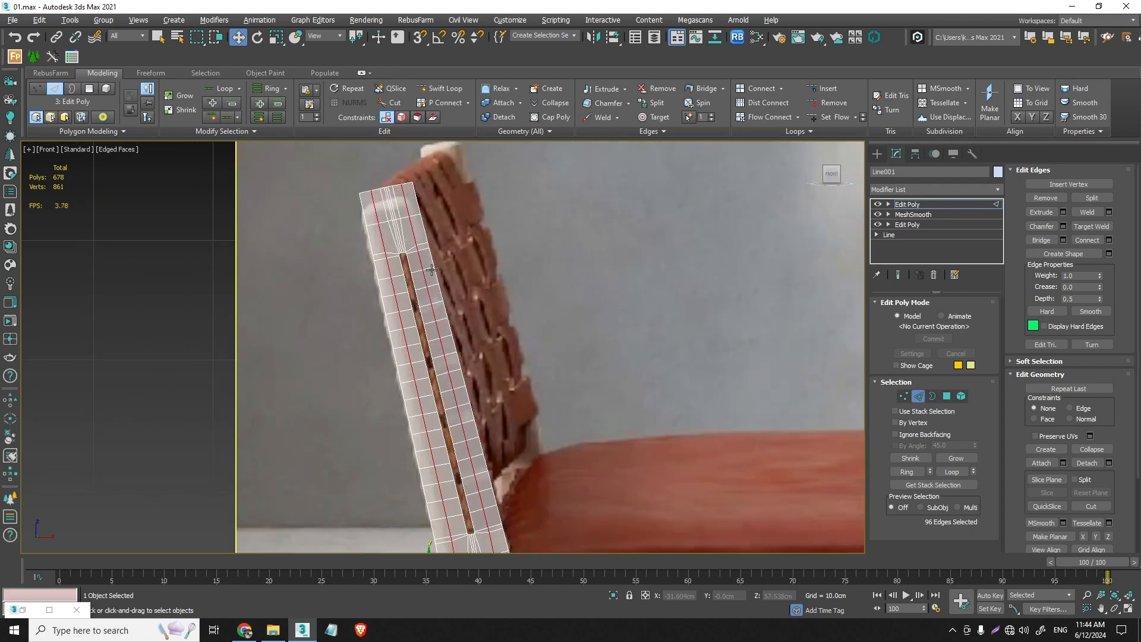
pyautogui.hotkey('ctrl', 'BackSpace')
# - Try to remove the middle lengthwise edge loop of the front leg
pyautogui.moveTo(432, 270); pyautogui.dragTo(479, 155, button='middle')
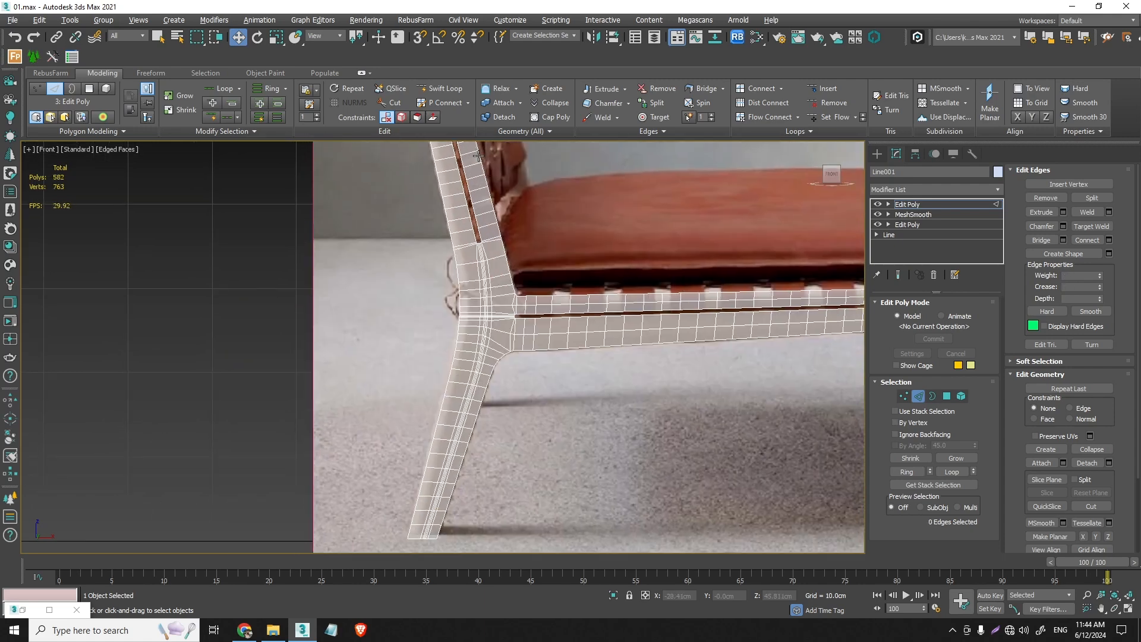
pyautogui.scroll(2, 478, 363)
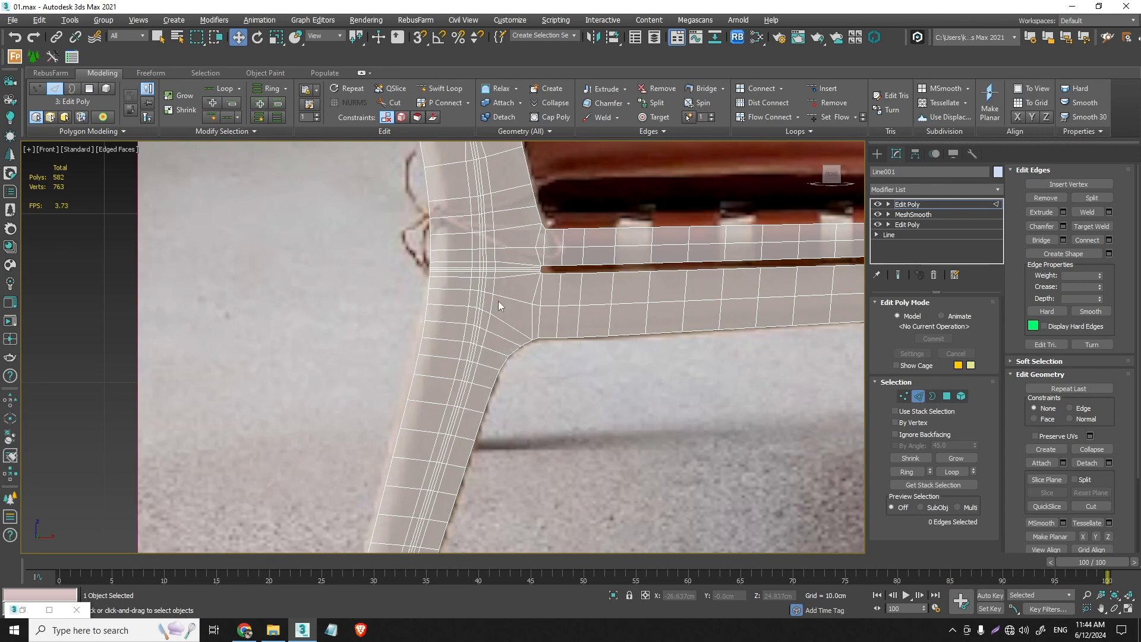
pyautogui.scroll(3, 498, 300)
pyautogui.moveTo(498, 301); pyautogui.dragTo(490, 280, button='middle')
pyautogui.scroll(-3, 477, 284)
pyautogui.scroll(-3, 476, 286)
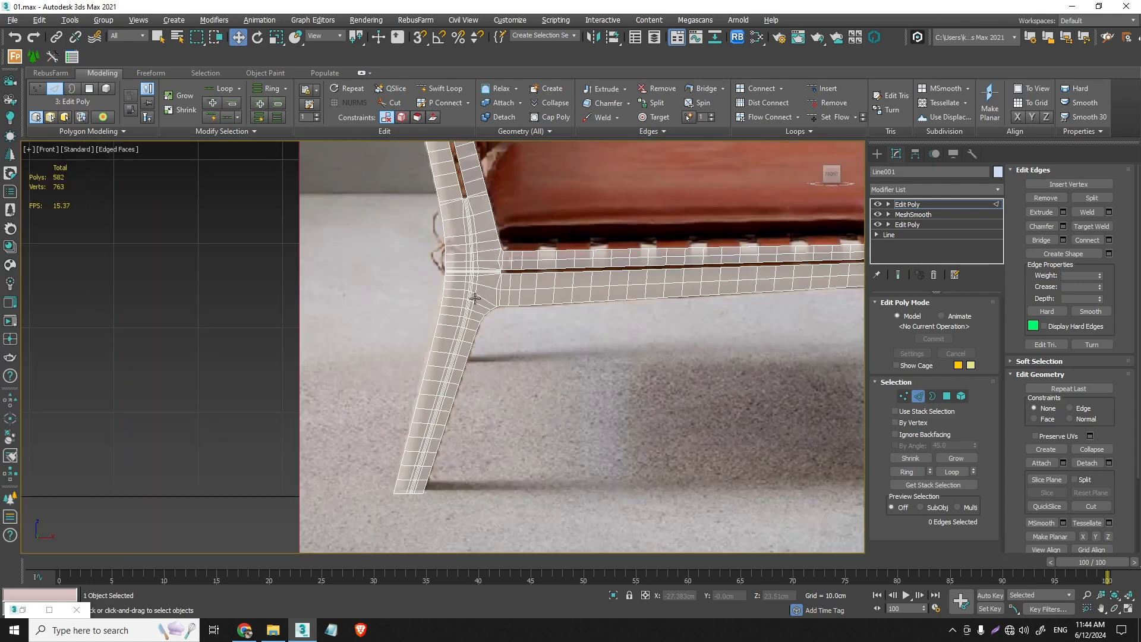
pyautogui.moveTo(572, 294); pyautogui.dragTo(271, 295, button='middle')
pyautogui.moveTo(620, 291); pyautogui.dragTo(523, 282, button='middle')
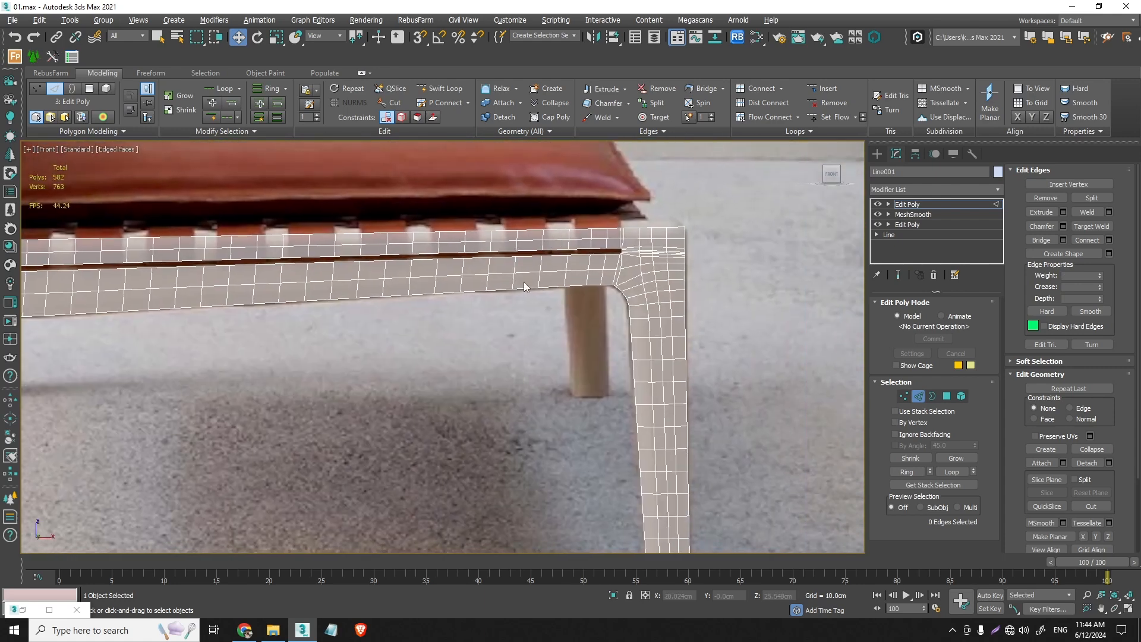
pyautogui.scroll(2, 668, 302)
pyautogui.doubleClick(657, 294)
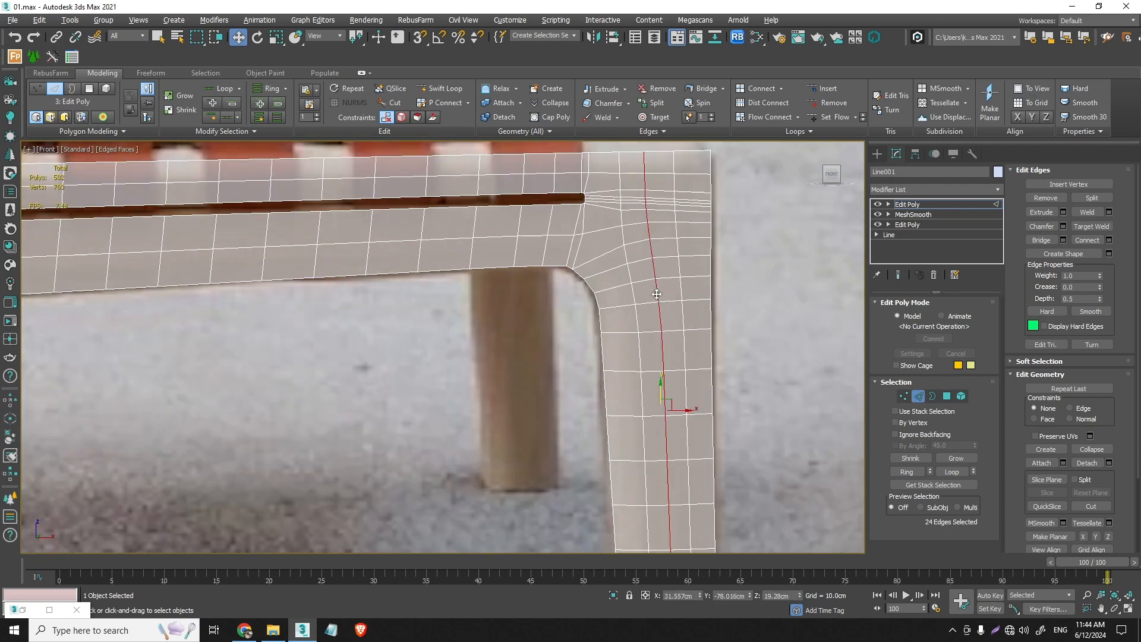
pyautogui.hotkey('ctrl', 'BackSpace')
pyautogui.scroll(-3, 657, 294)
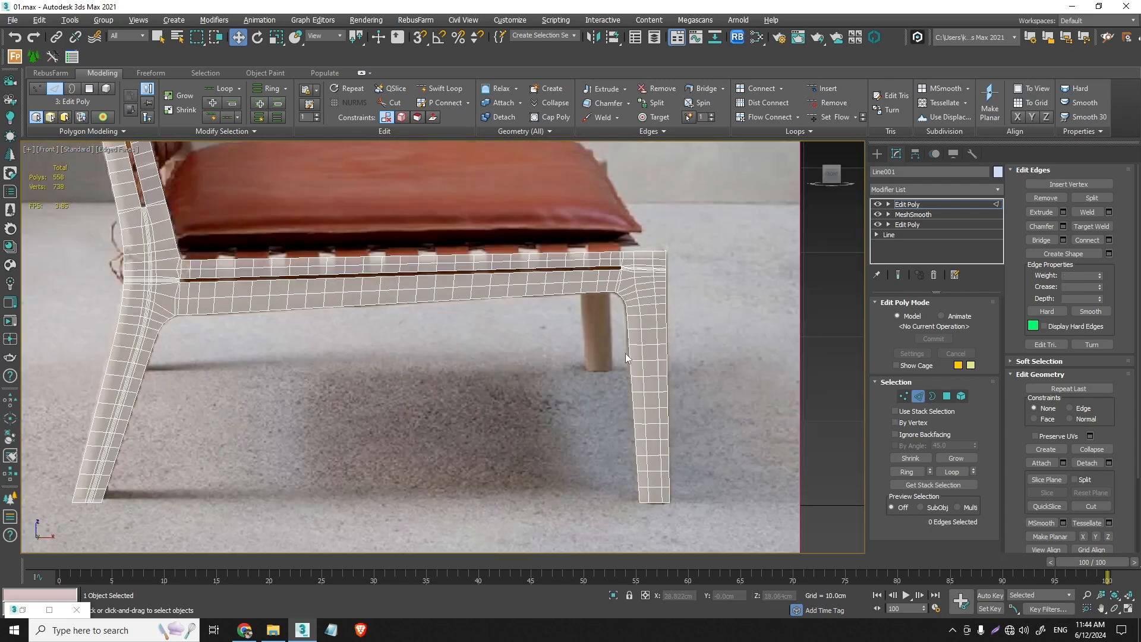
pyautogui.scroll(-2, 579, 325)
pyautogui.hotkey('ctrl', 'z')
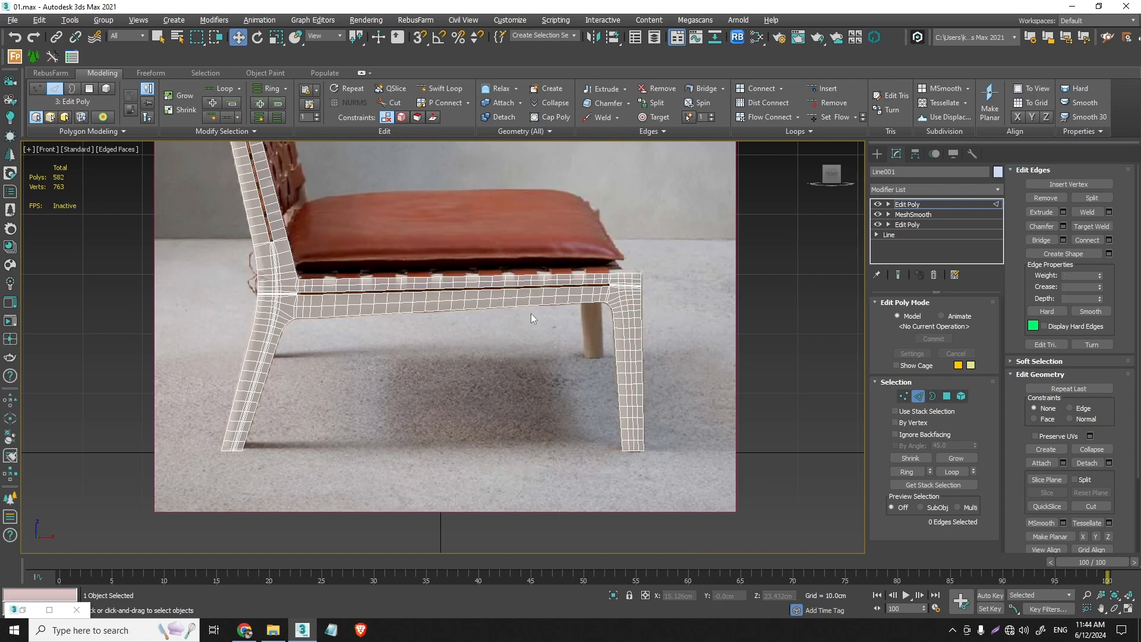
# - Leave edge editing, switch to a perspective view and add a Shell modifier to the side frame
pyautogui.moveTo(730, 321); pyautogui.dragTo(769, 325, button='middle')
pyautogui.click(921, 393)
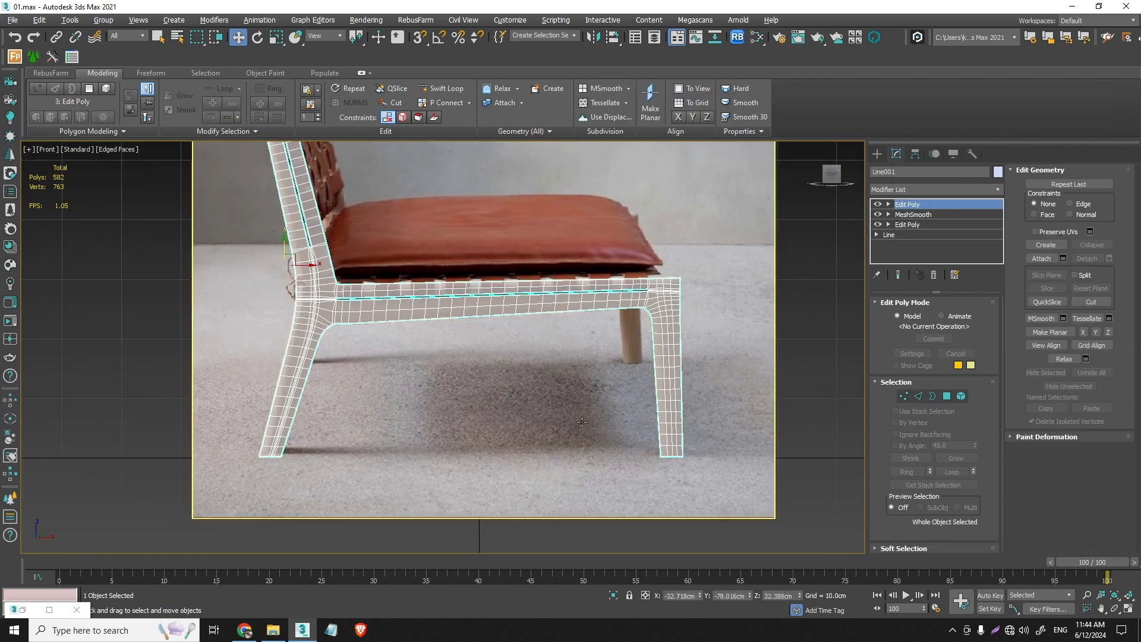
pyautogui.press('p')
pyautogui.scroll(-3, 550, 394)
pyautogui.keyDown('alt'); pyautogui.moveTo(468, 376); pyautogui.dragTo(585, 377, button='middle'); pyautogui.keyUp('alt')
pyautogui.click(952, 189)
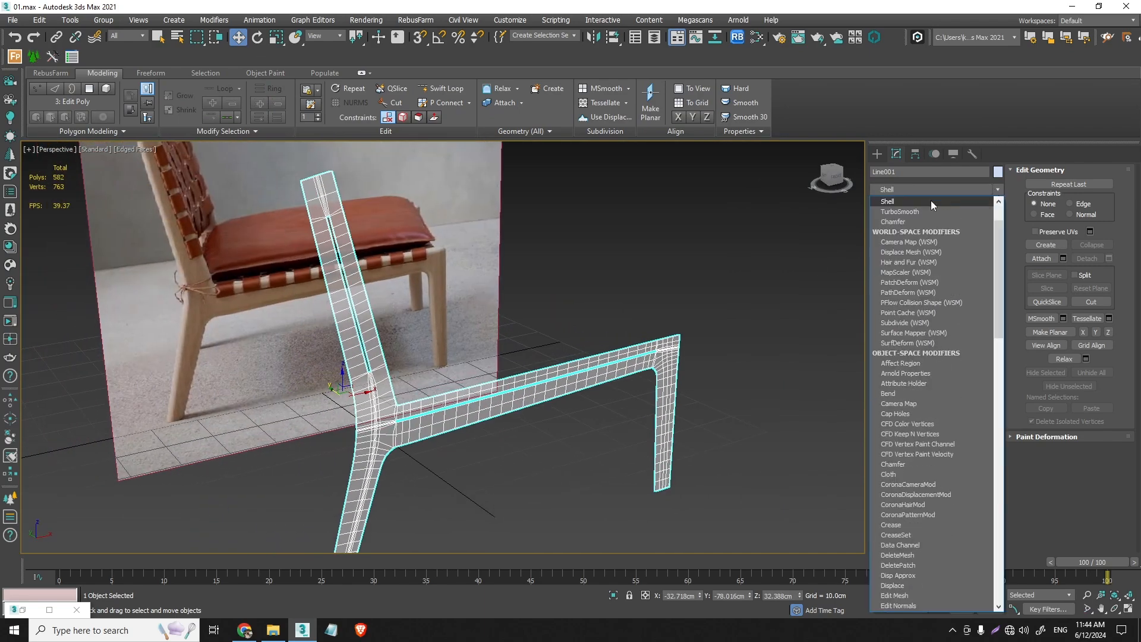
pyautogui.click(883, 203)
pyautogui.keyDown('alt'); pyautogui.moveTo(440, 403); pyautogui.dragTo(377, 402, button='middle'); pyautogui.keyUp('alt')
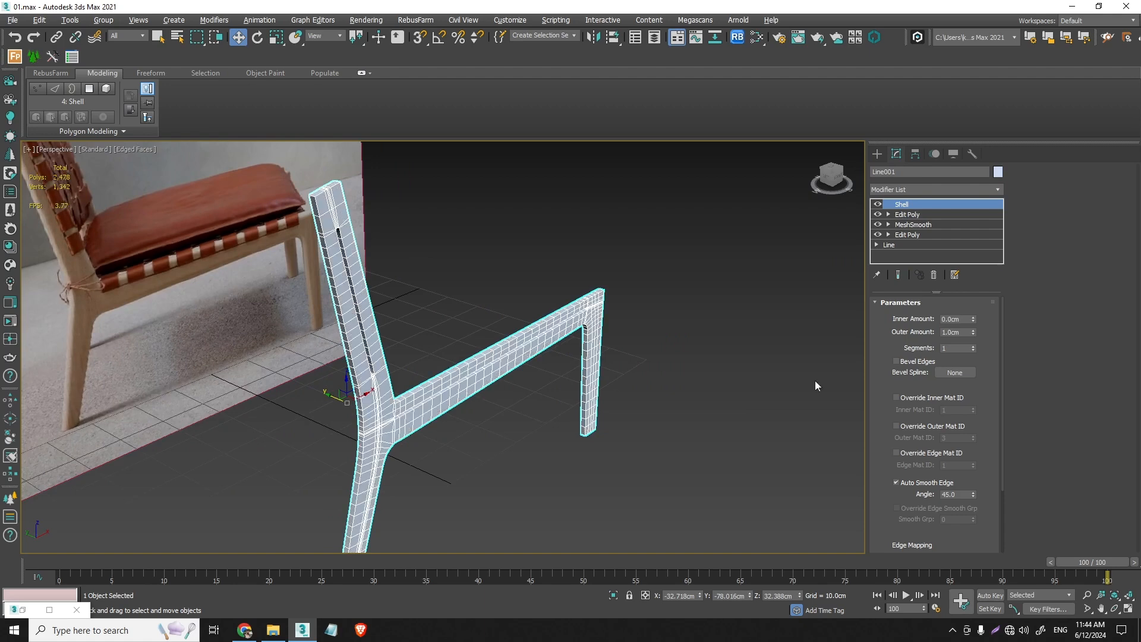
# - Set the Shell's outer amount to 2.5 cm
pyautogui.doubleClick(958, 332)
pyautogui.write('2.5')
pyautogui.press('Return')
pyautogui.scroll(4, 581, 305)
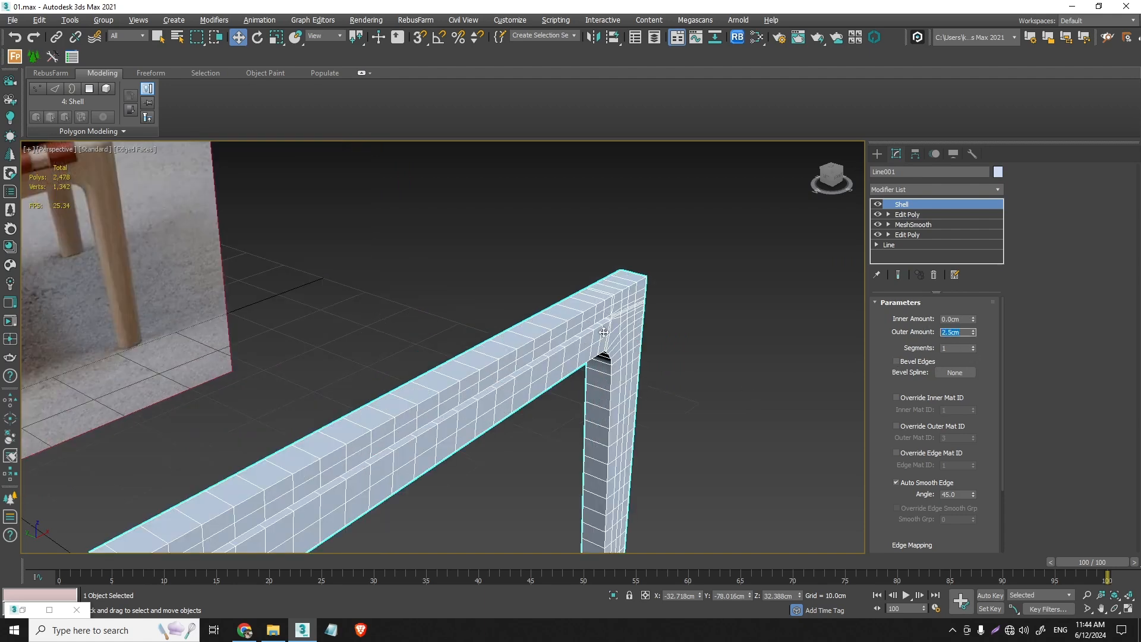
pyautogui.moveTo(581, 306)
pyautogui.keyDown('alt'); pyautogui.mouseDown(button='middle')
pyautogui.moveTo(634, 323)
pyautogui.moveTo(572, 315)
pyautogui.mouseUp(button='middle'); pyautogui.keyUp('alt')
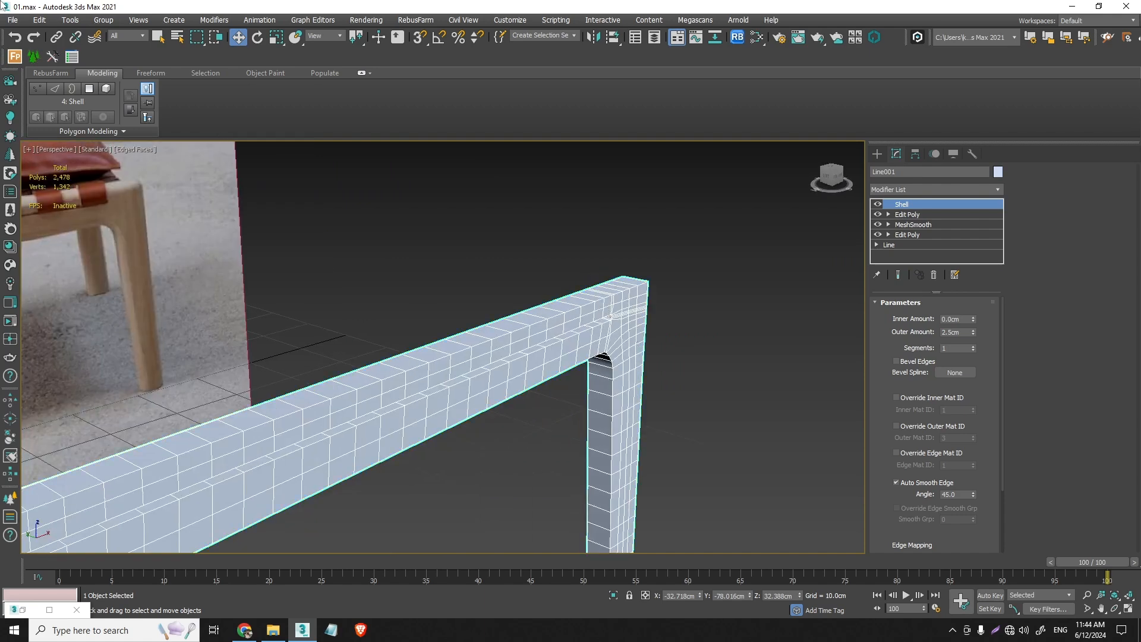
# - Open the REFERENCE_2 image from the LOUNGE CHAIR BY VINCENT folder in the photo viewer
pyautogui.click(12, 20)
pyautogui.click(38, 95)
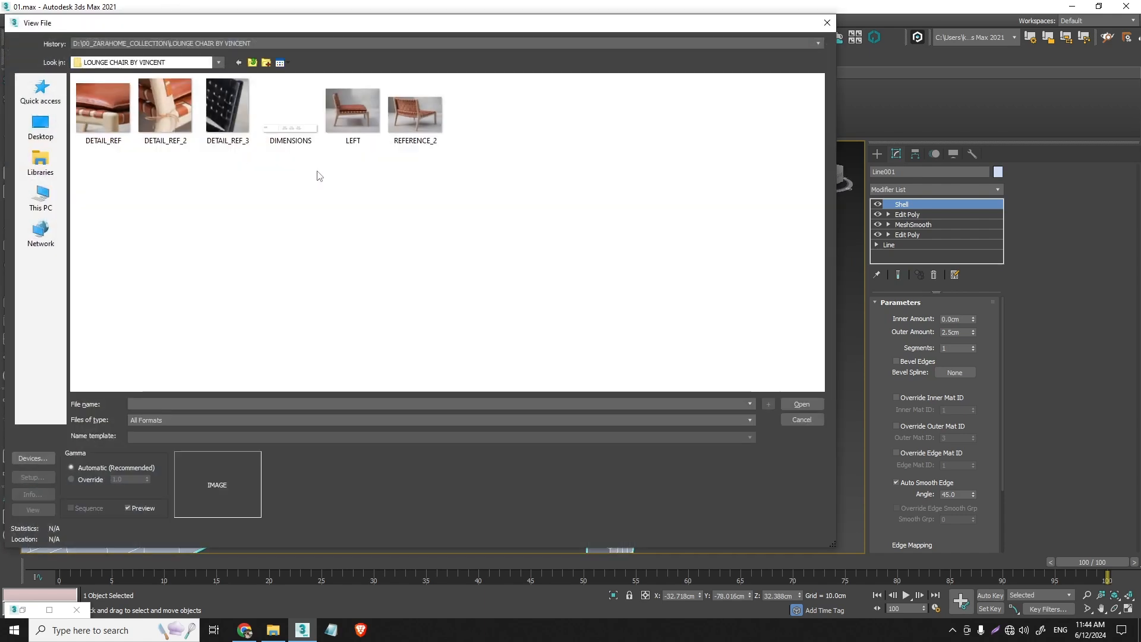
pyautogui.click(416, 113)
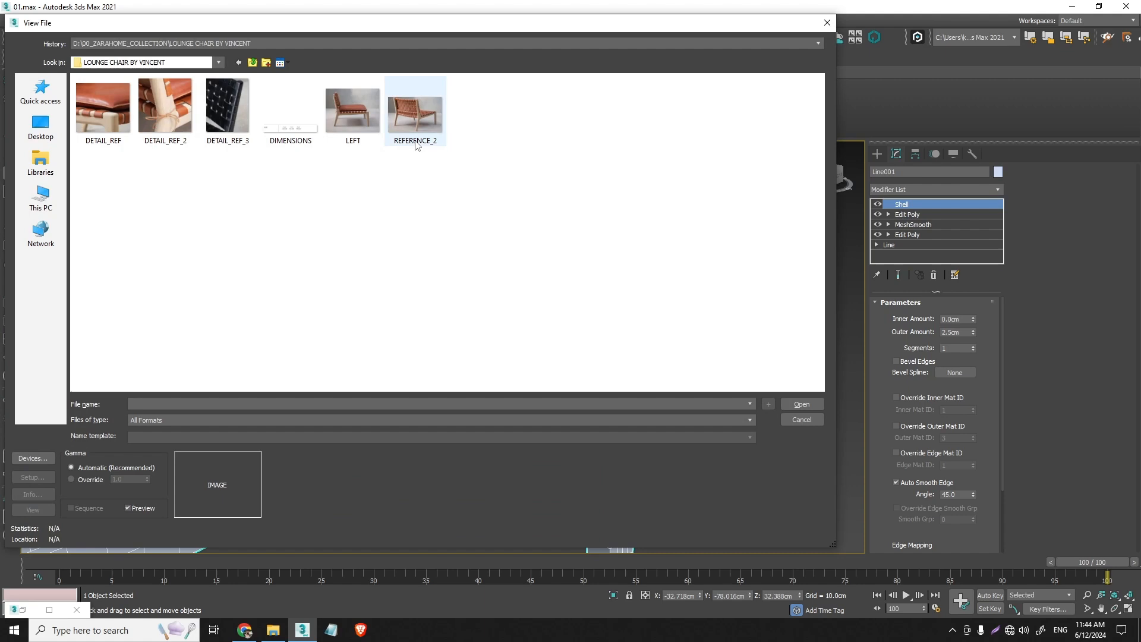
pyautogui.rightClick(418, 110)
pyautogui.click(446, 136)
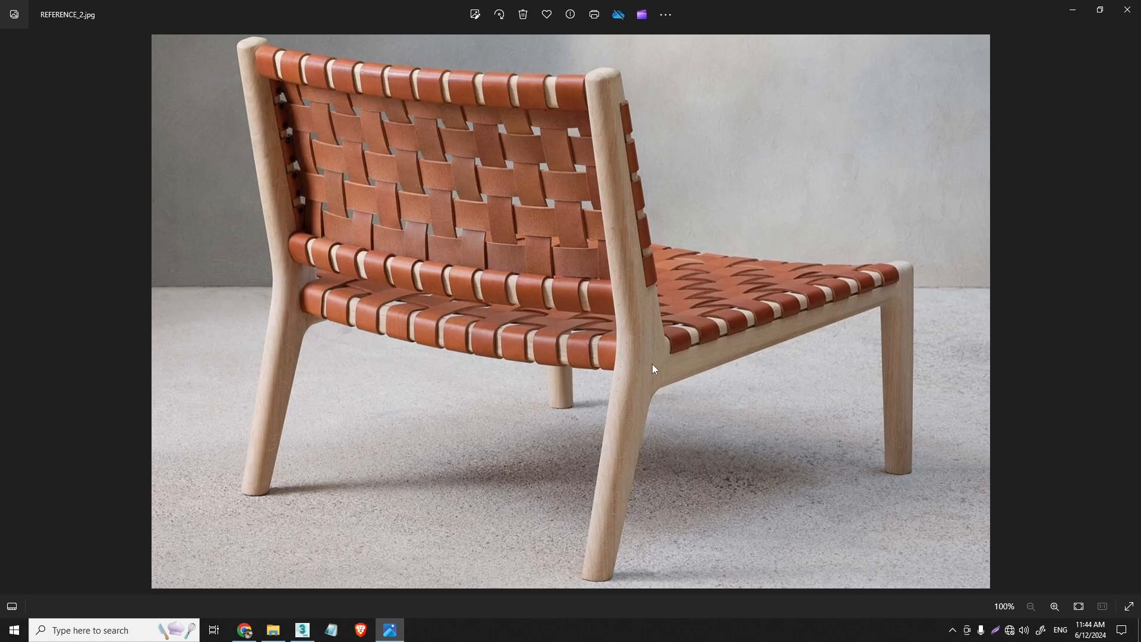
# - Capture the reference photo area on screen and outline the near rear leg and back post freehand in red
pyautogui.click(996, 630)
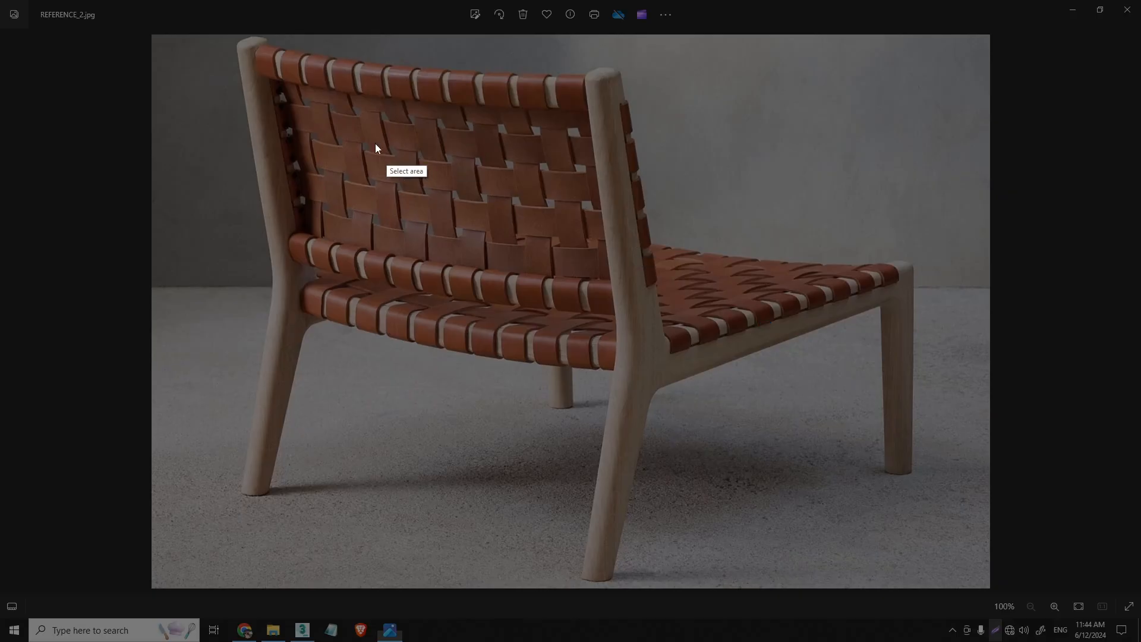
pyautogui.moveTo(159, 36)
pyautogui.mouseDown()
pyautogui.moveTo(933, 522)
pyautogui.moveTo(965, 590)
pyautogui.mouseUp()
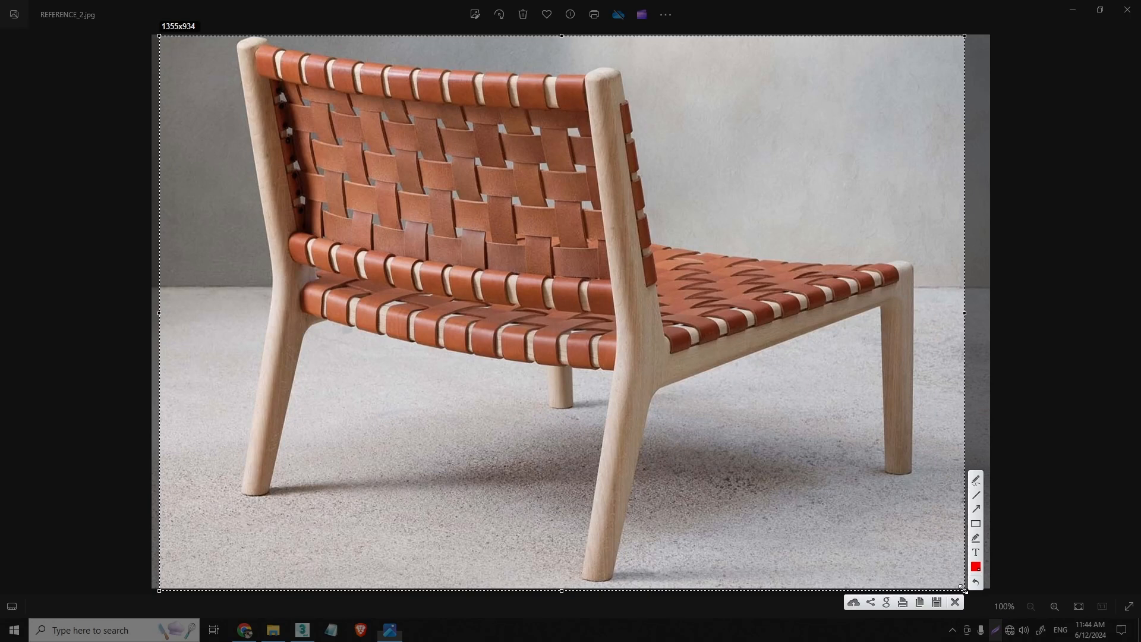
pyautogui.click(975, 480)
pyautogui.moveTo(587, 576); pyautogui.dragTo(586, 562)
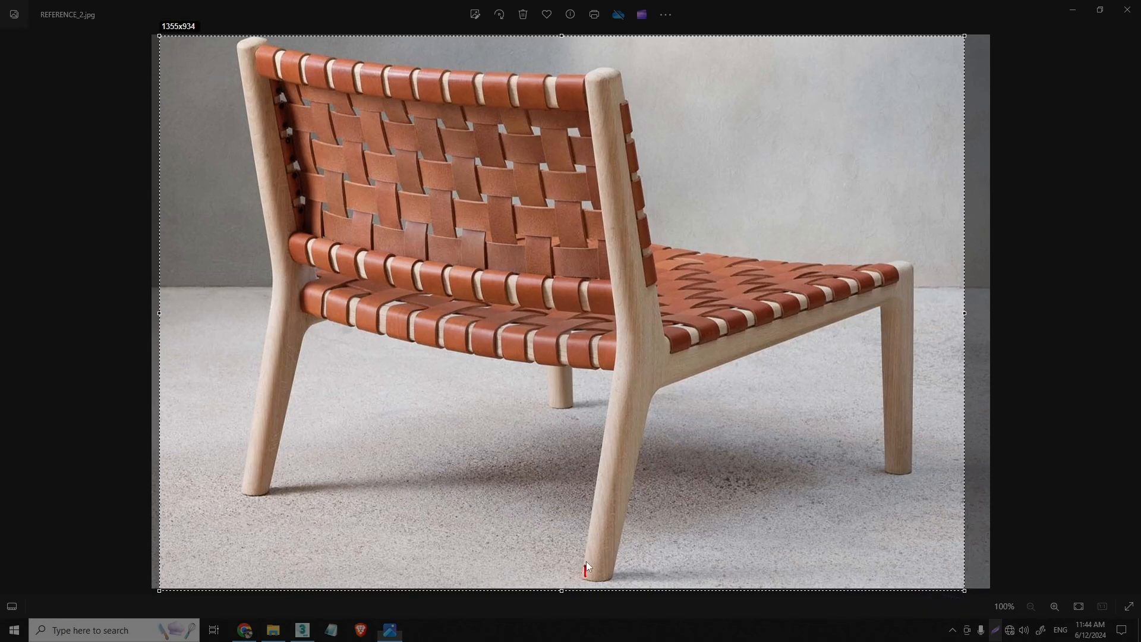
pyautogui.moveTo(614, 423); pyautogui.dragTo(623, 347)
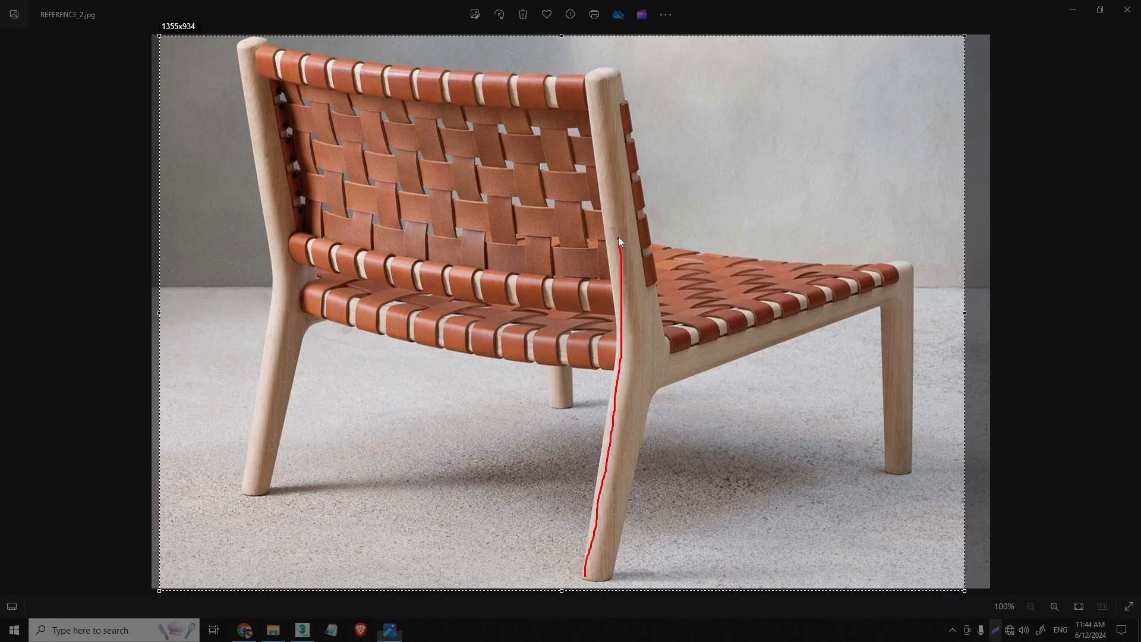
pyautogui.moveTo(591, 84)
pyautogui.mouseDown()
pyautogui.moveTo(623, 176)
pyautogui.moveTo(640, 349)
pyautogui.mouseUp()
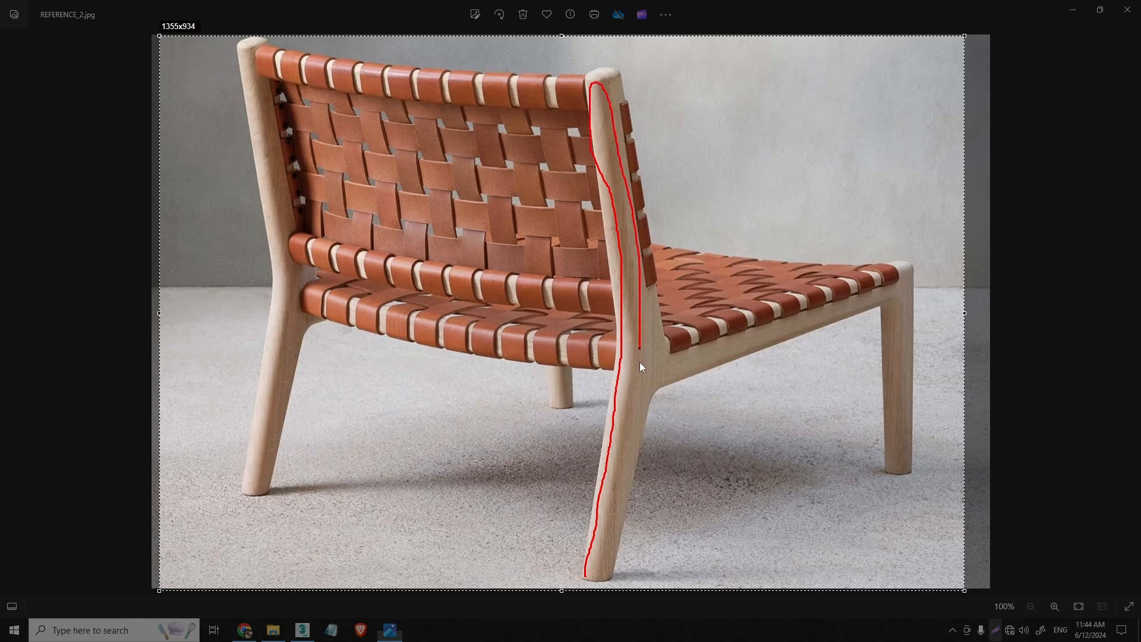
pyautogui.moveTo(599, 585); pyautogui.dragTo(588, 576)
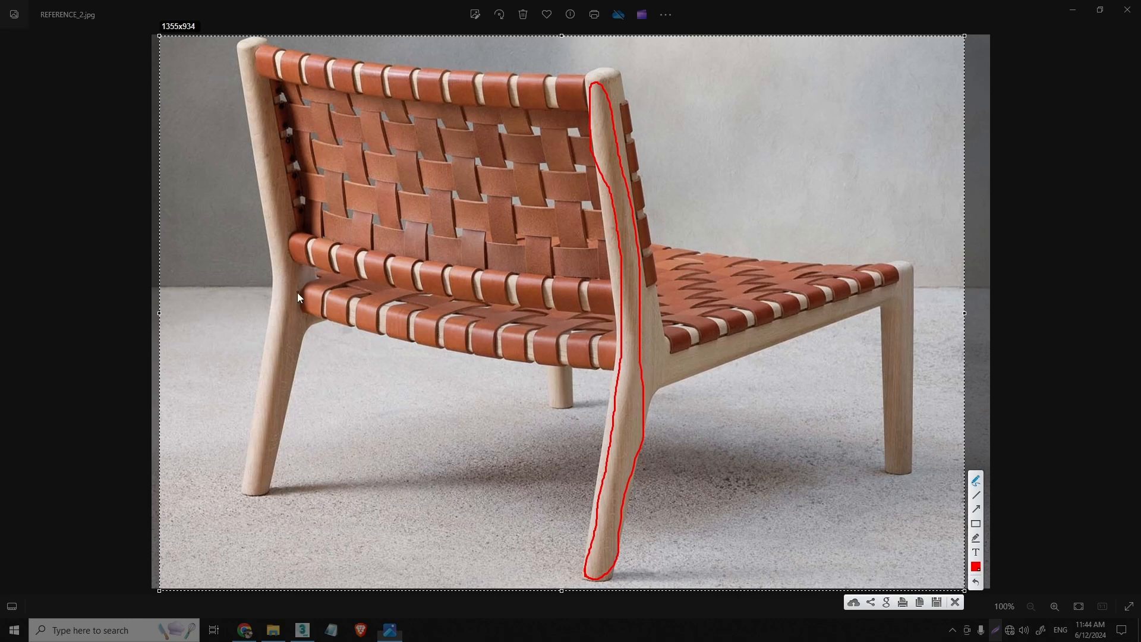
# - Mark the span of the rear seat rail between the two back posts with a double-headed red arrow and end lines
pyautogui.moveTo(305, 282)
pyautogui.mouseDown()
pyautogui.moveTo(300, 316)
pyautogui.moveTo(593, 351)
pyautogui.mouseUp()
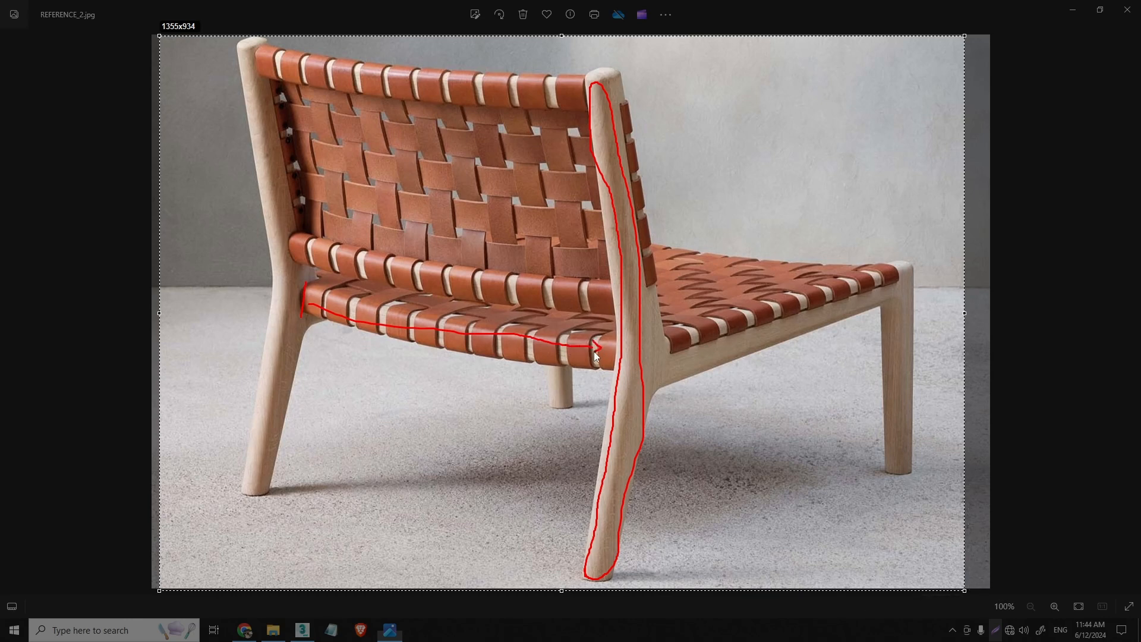
pyautogui.moveTo(308, 305); pyautogui.dragTo(316, 299)
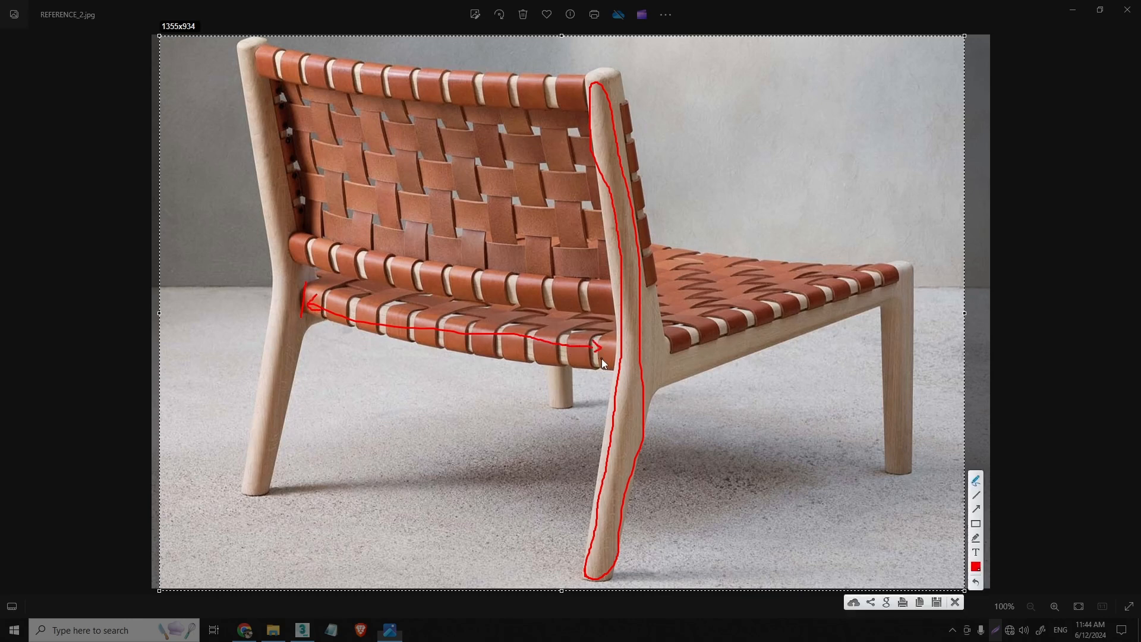
pyautogui.moveTo(610, 369); pyautogui.dragTo(609, 318)
pyautogui.moveTo(575, 362); pyautogui.dragTo(575, 361)
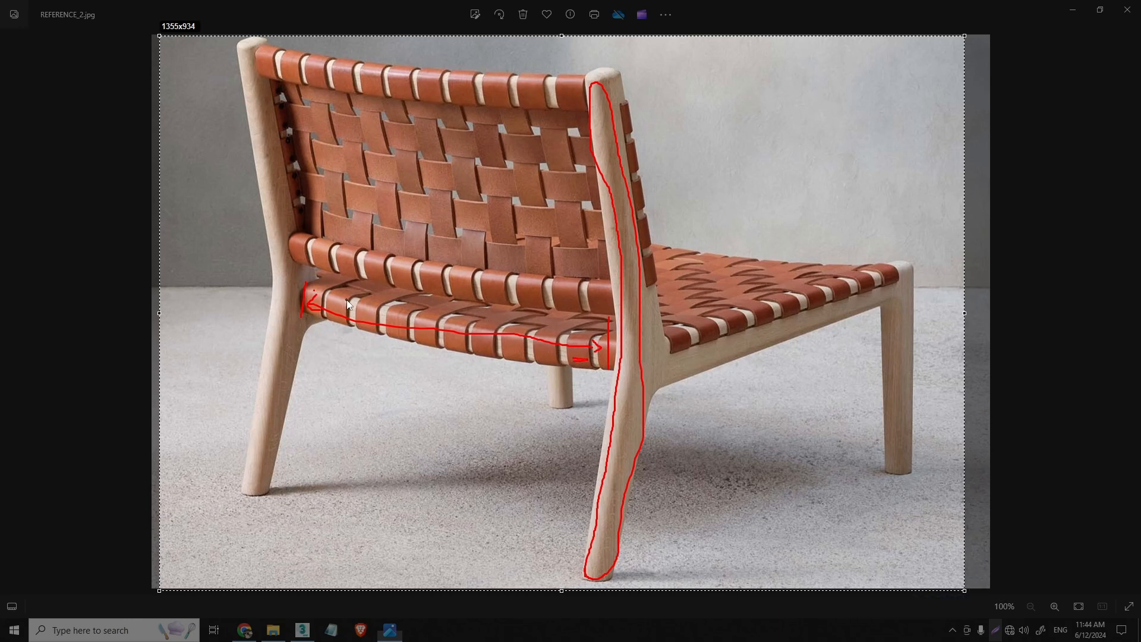
pyautogui.click(399, 314)
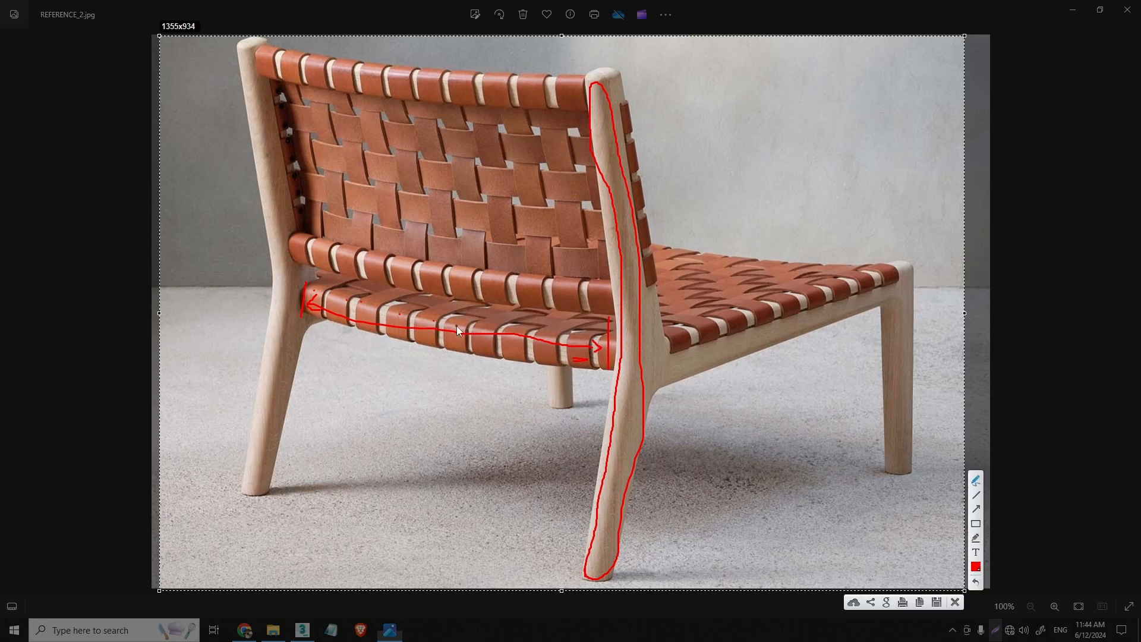
pyautogui.click(492, 327)
pyautogui.click(545, 336)
pyautogui.moveTo(578, 356); pyautogui.dragTo(588, 359)
pyautogui.moveTo(353, 312)
pyautogui.mouseDown()
pyautogui.moveTo(354, 300)
pyautogui.moveTo(353, 326)
pyautogui.moveTo(383, 307)
pyautogui.moveTo(383, 331)
pyautogui.mouseUp()
# - Discard the annotated screen capture and switch back to 3ds Max
pyautogui.click(955, 602)
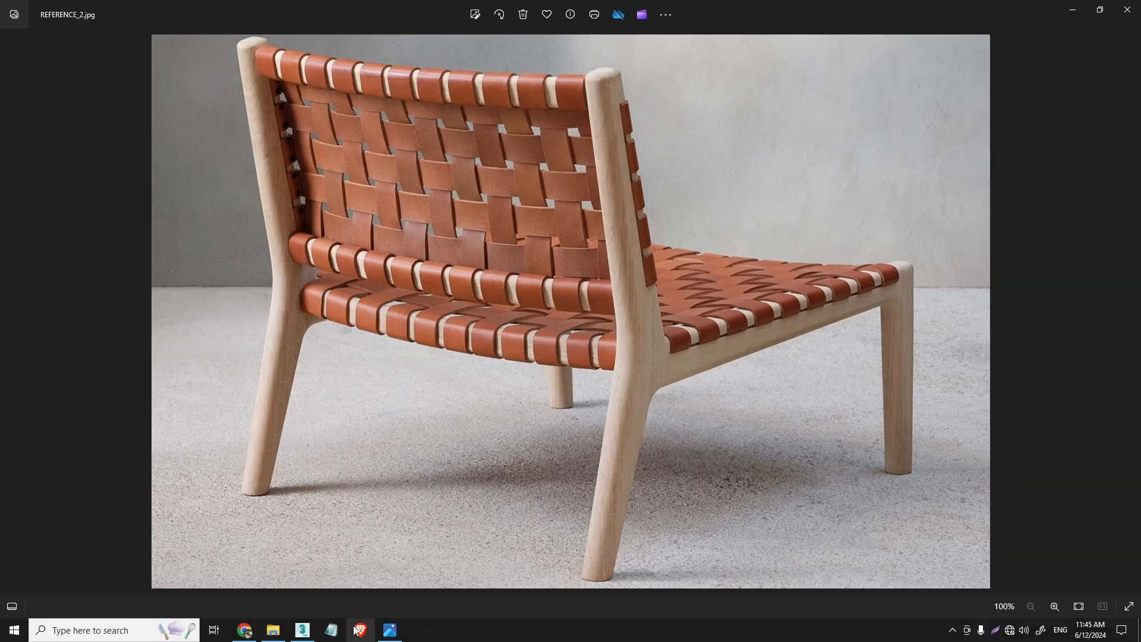
pyautogui.click(303, 631)
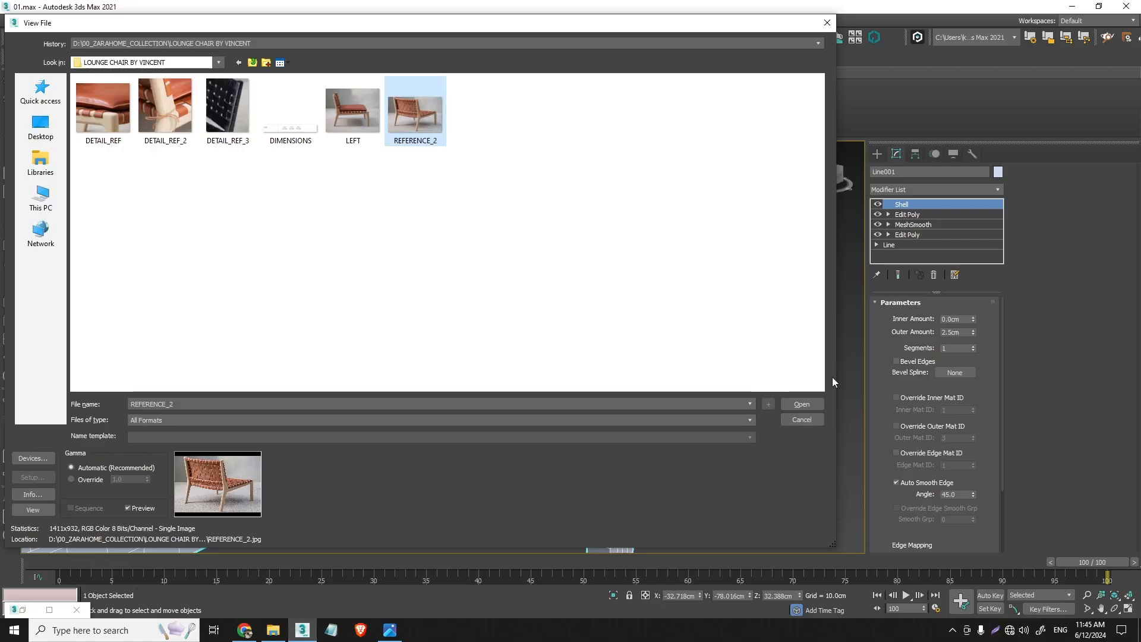
# - Cancel opening another image and restore the DIMENSIONS image alongside a full view of the chair side frame
pyautogui.click(815, 421)
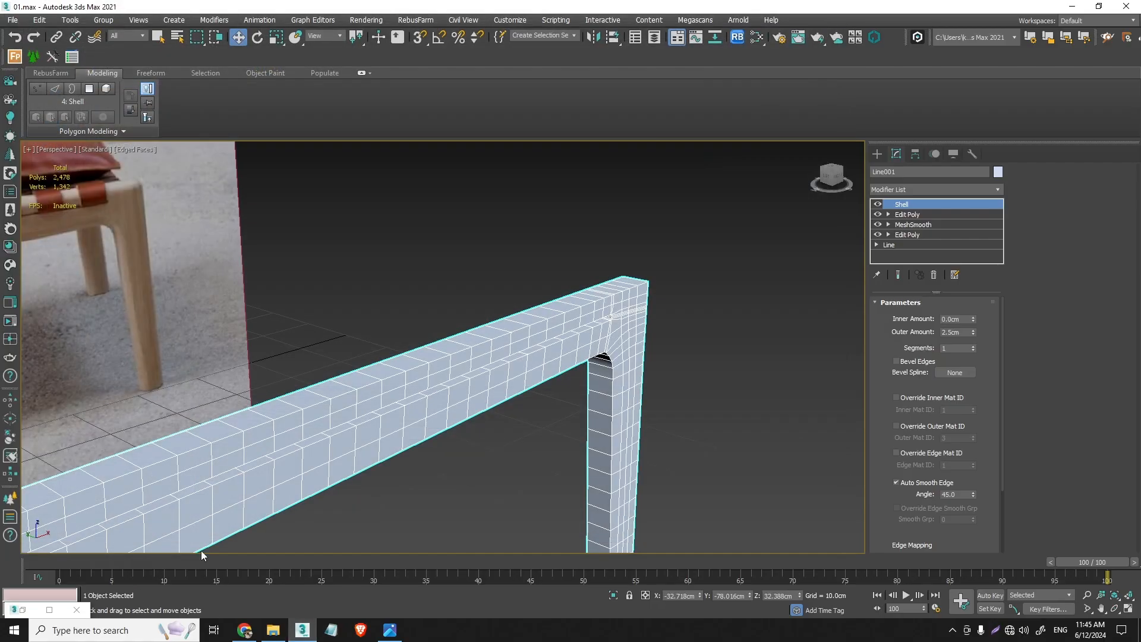
pyautogui.click(34, 612)
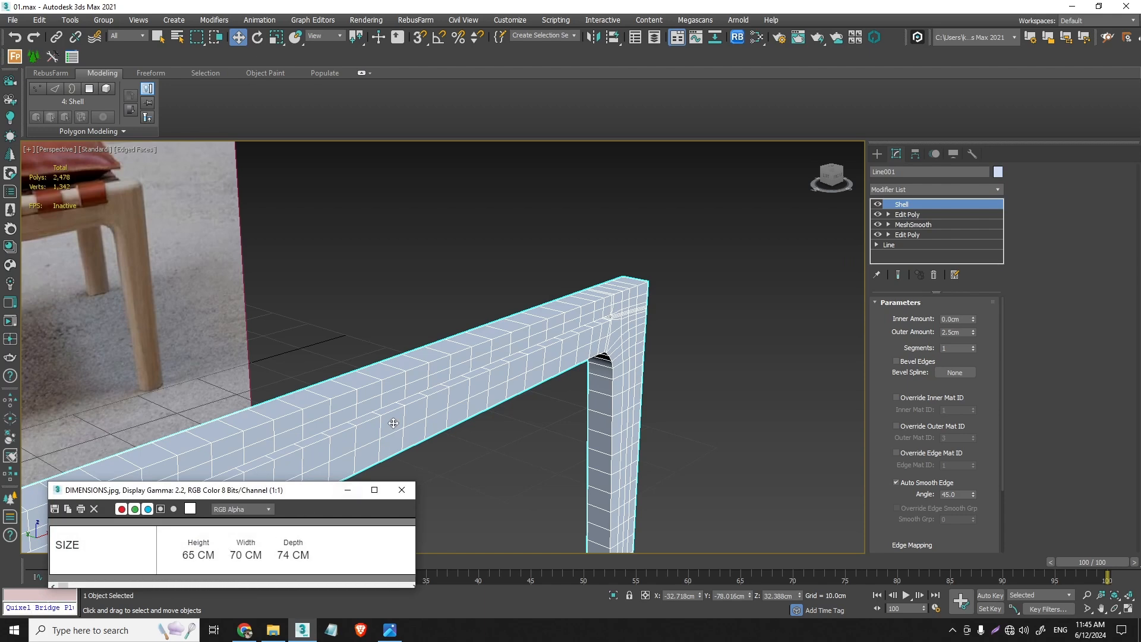
pyautogui.scroll(-5, 393, 423)
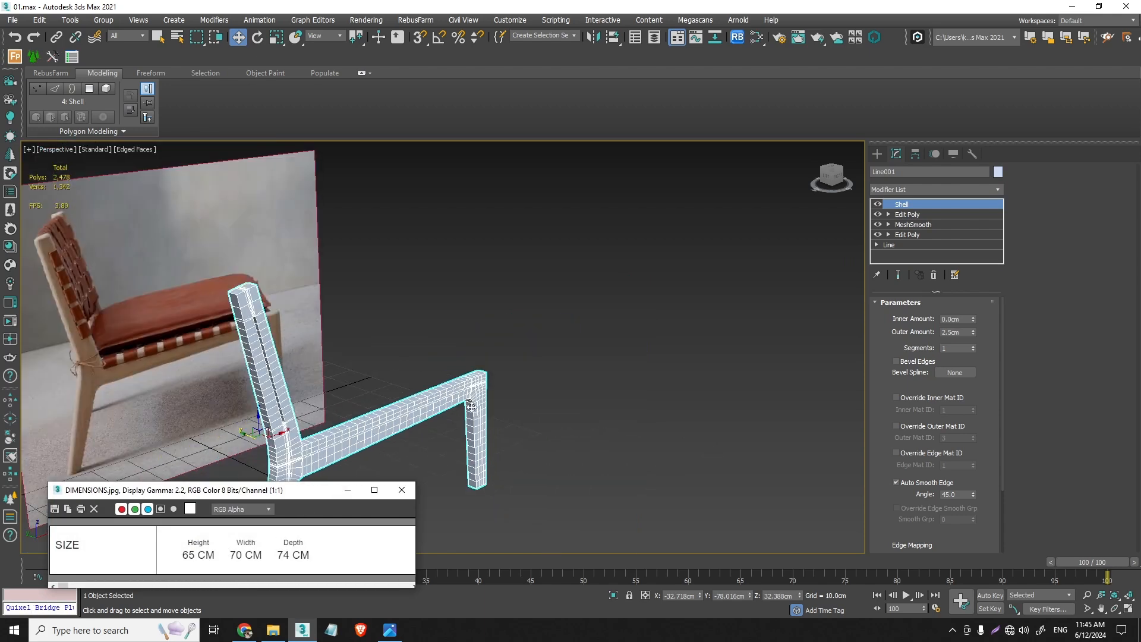
pyautogui.keyDown('alt'); pyautogui.moveTo(471, 406); pyautogui.dragTo(316, 542, button='middle'); pyautogui.keyUp('alt')
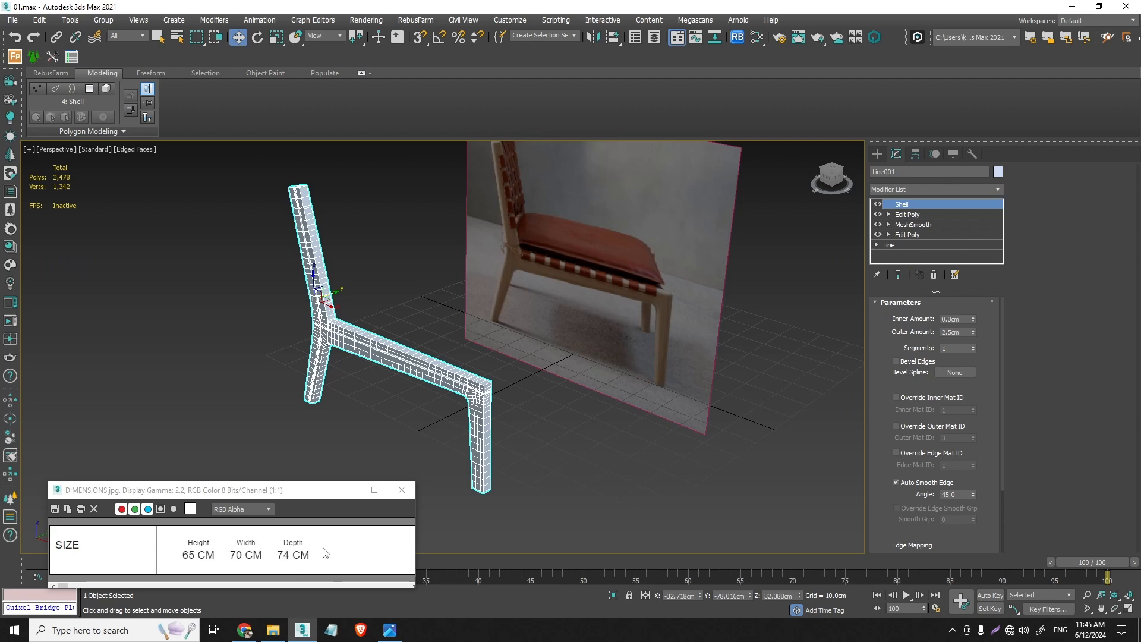
# - Open Calculator and divide the chair's 74 cm depth by 15
pyautogui.press('super')
pyautogui.write('cal')
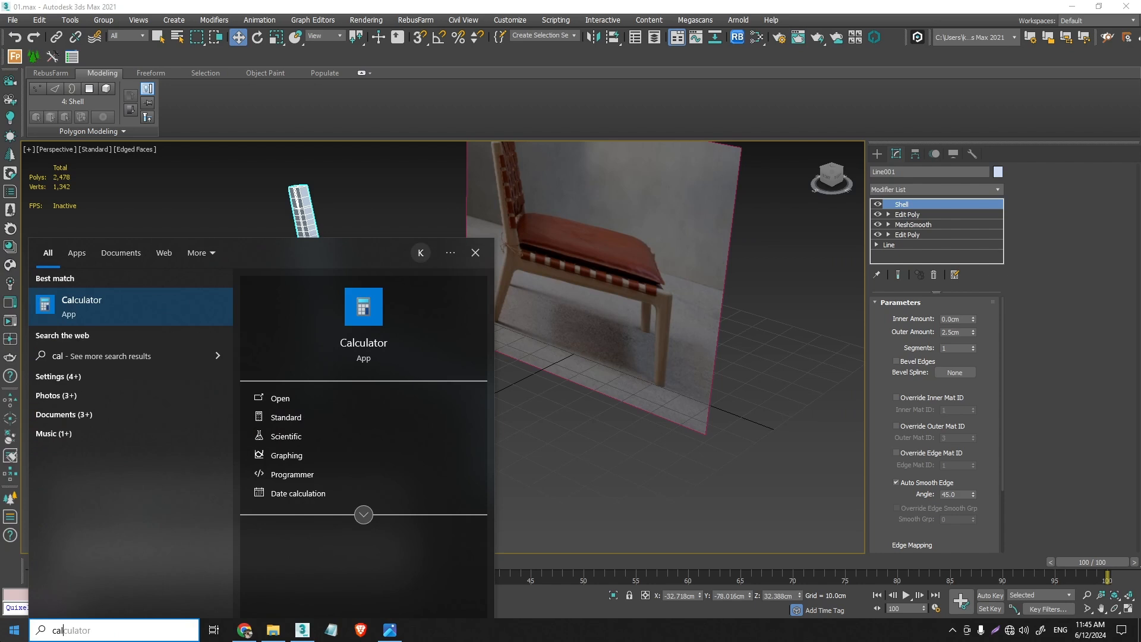
pyautogui.press('Return')
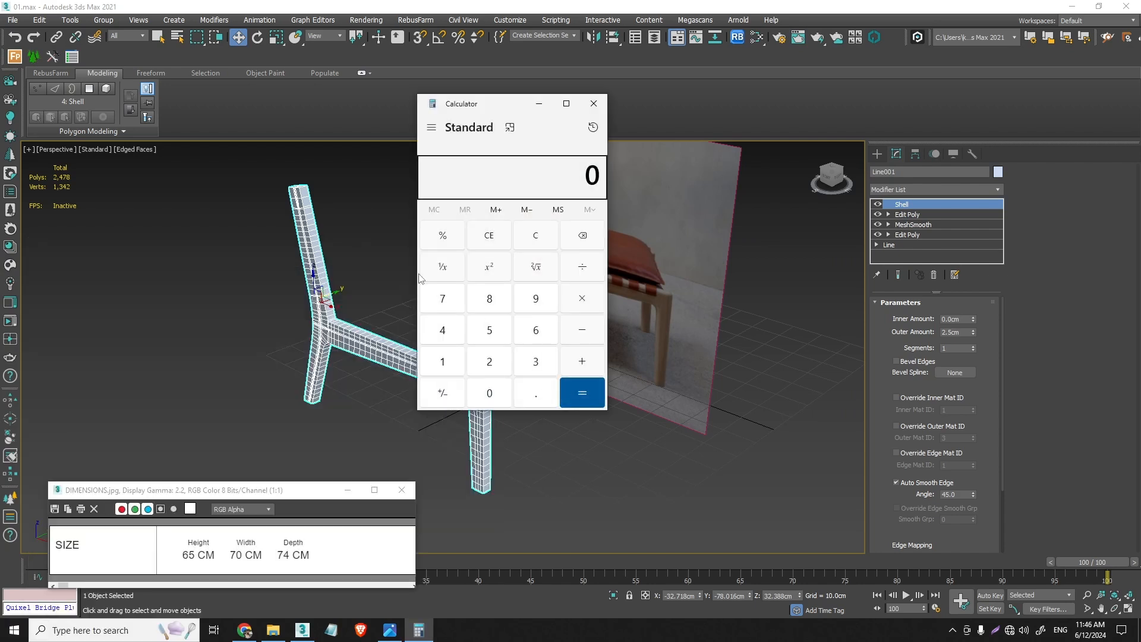
pyautogui.click(450, 307)
pyautogui.click(452, 323)
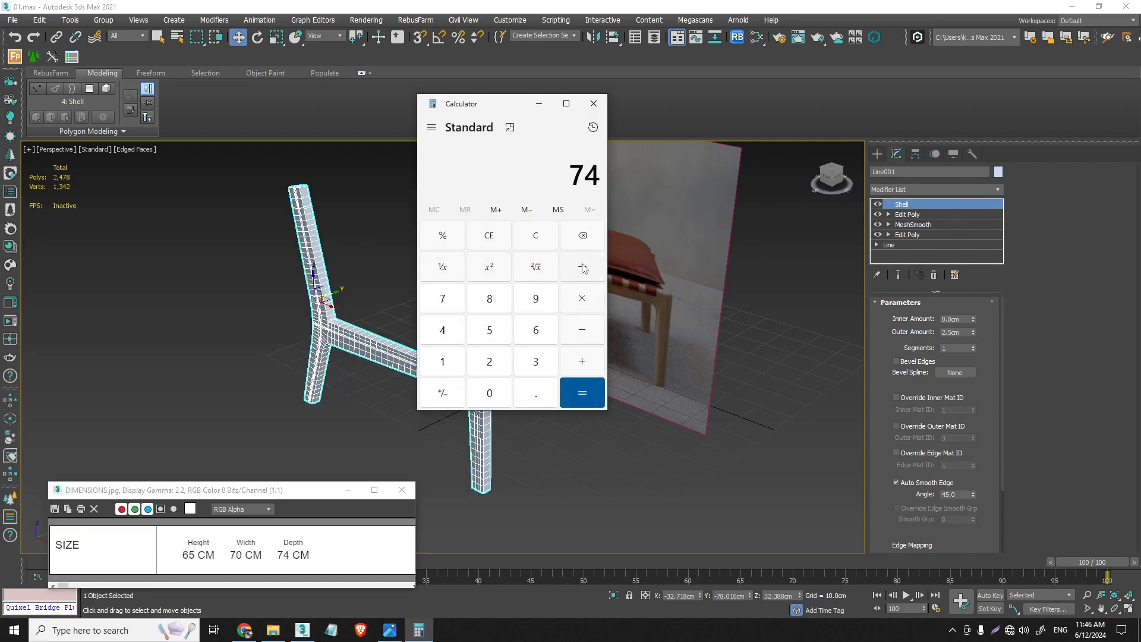
pyautogui.click(584, 269)
pyautogui.click(449, 359)
pyautogui.click(488, 326)
pyautogui.click(575, 399)
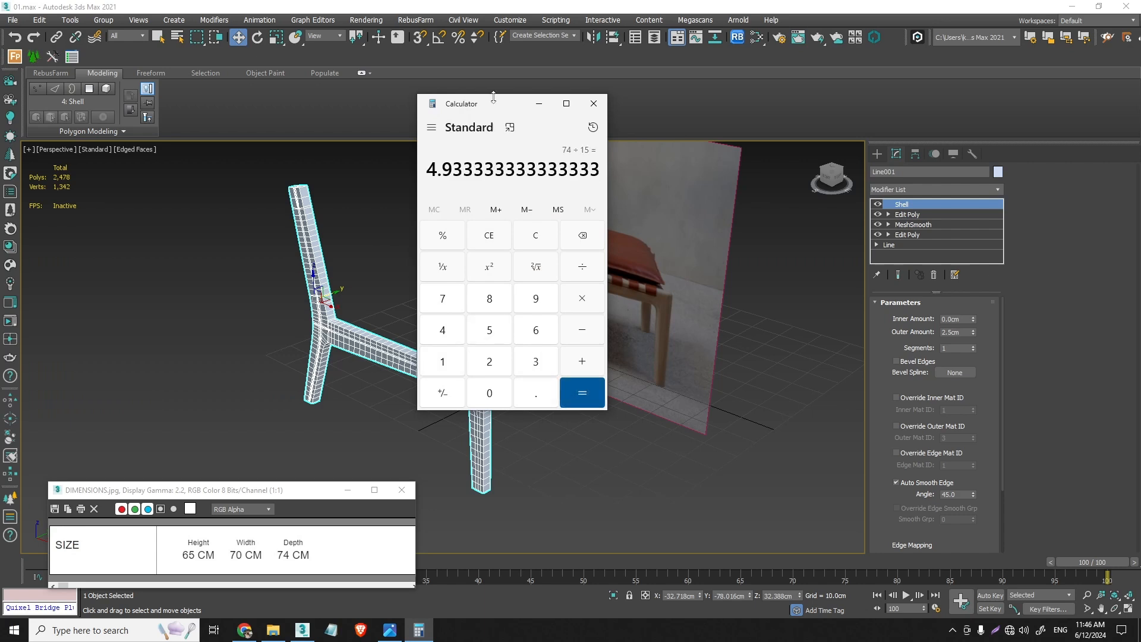
# - Clear the calculation, divide the chair's 70 cm width by 15, and put Calculator away
pyautogui.moveTo(499, 106); pyautogui.dragTo(646, 199)
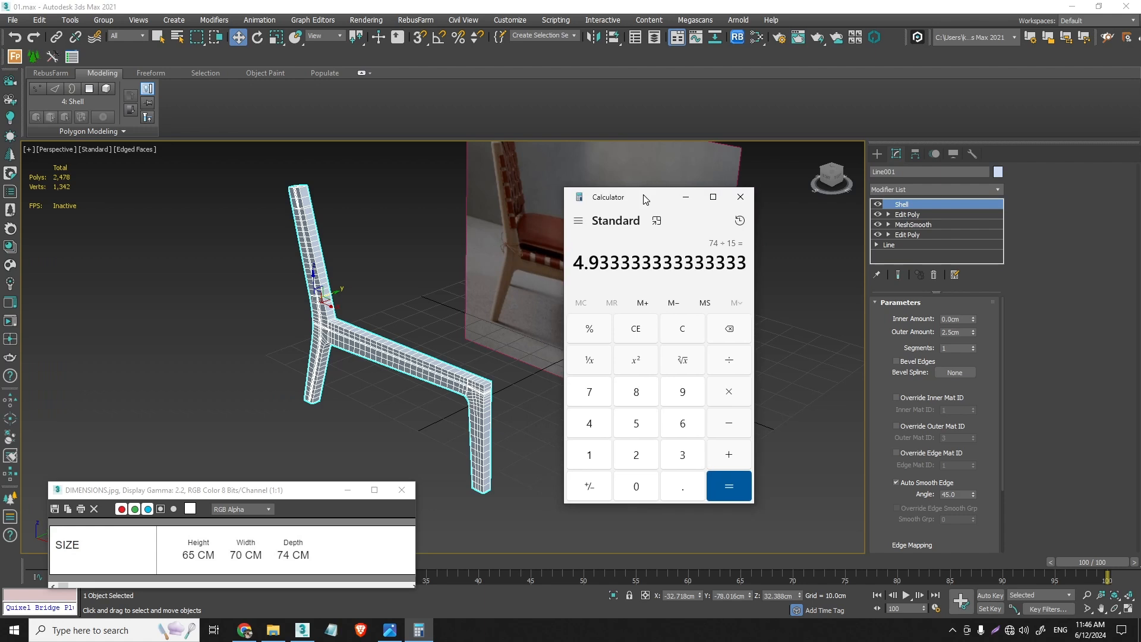
pyautogui.click(688, 330)
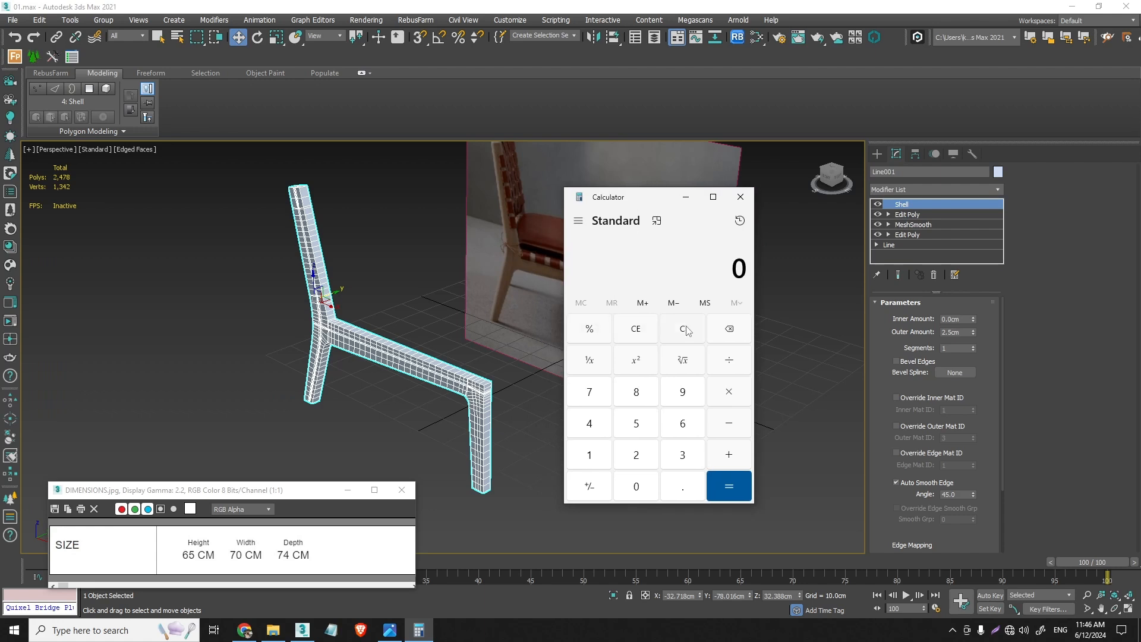
pyautogui.click(596, 402)
pyautogui.click(641, 486)
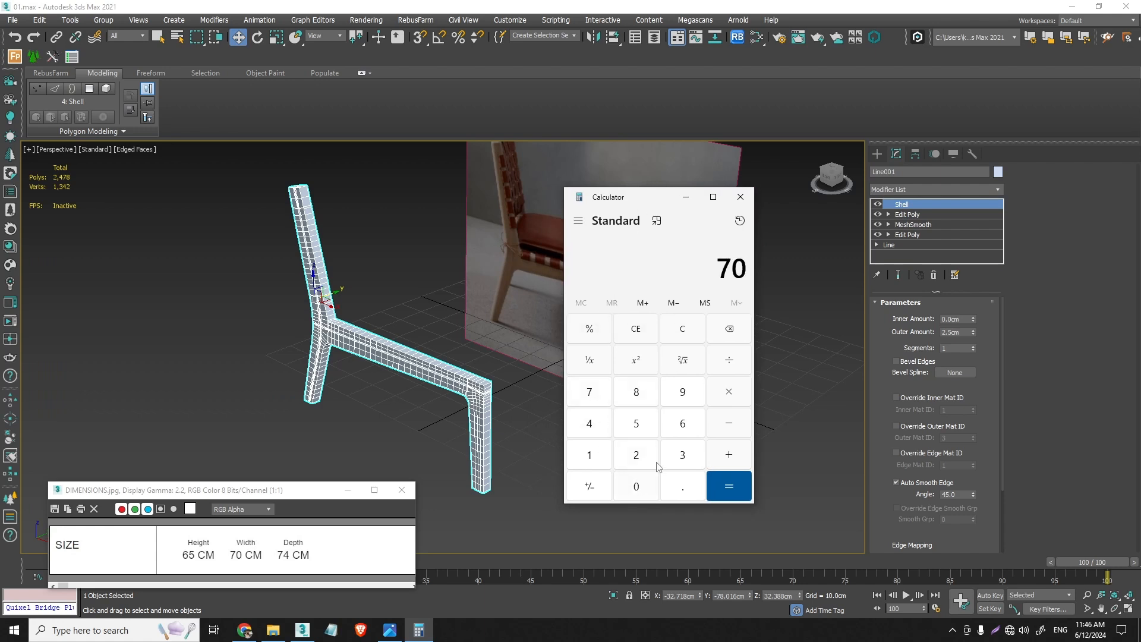
pyautogui.click(731, 364)
pyautogui.click(600, 451)
pyautogui.click(637, 425)
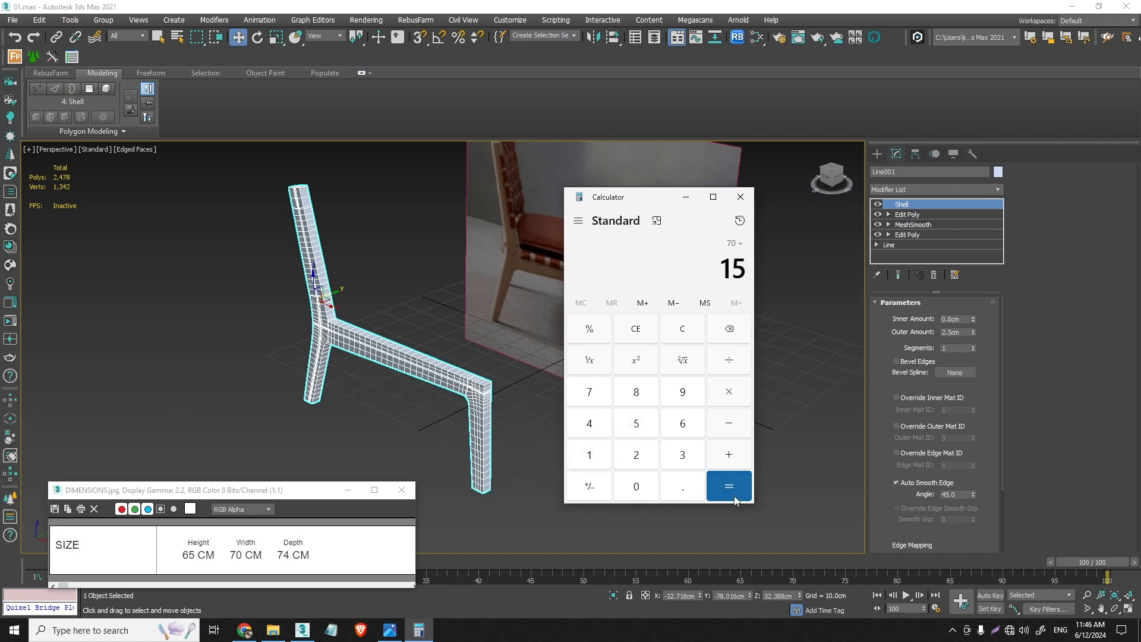
pyautogui.click(731, 484)
pyautogui.click(686, 197)
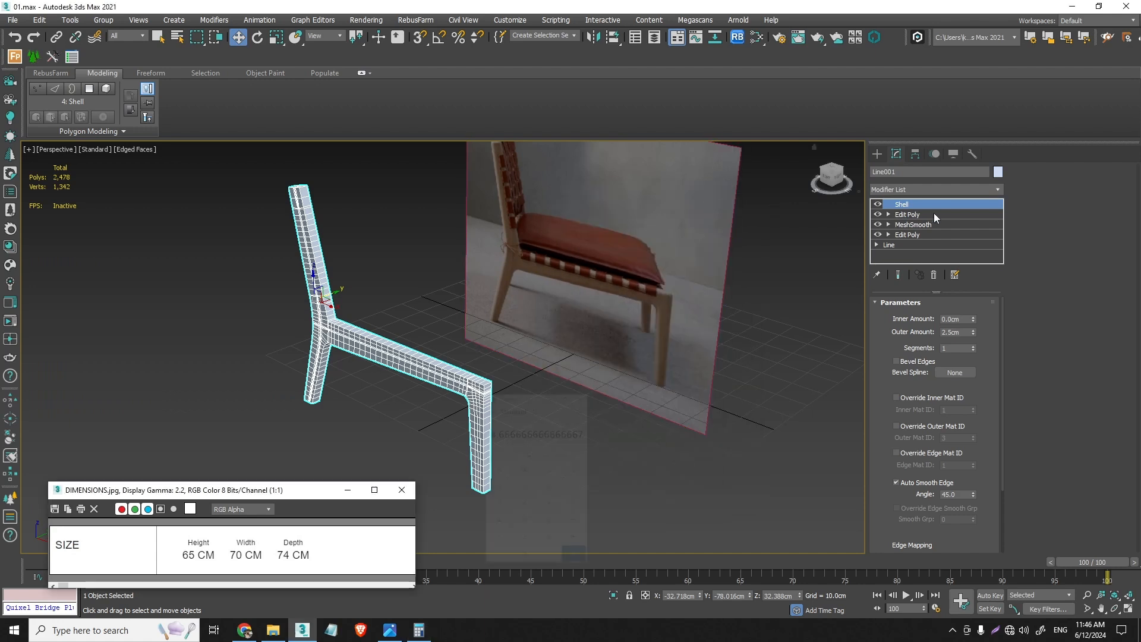
# - Set the side frame's Shell outer amount to 4.6 cm and compare its thickness with the reference photo
pyautogui.doubleClick(964, 333)
pyautogui.write('4.6')
pyautogui.press('Return')
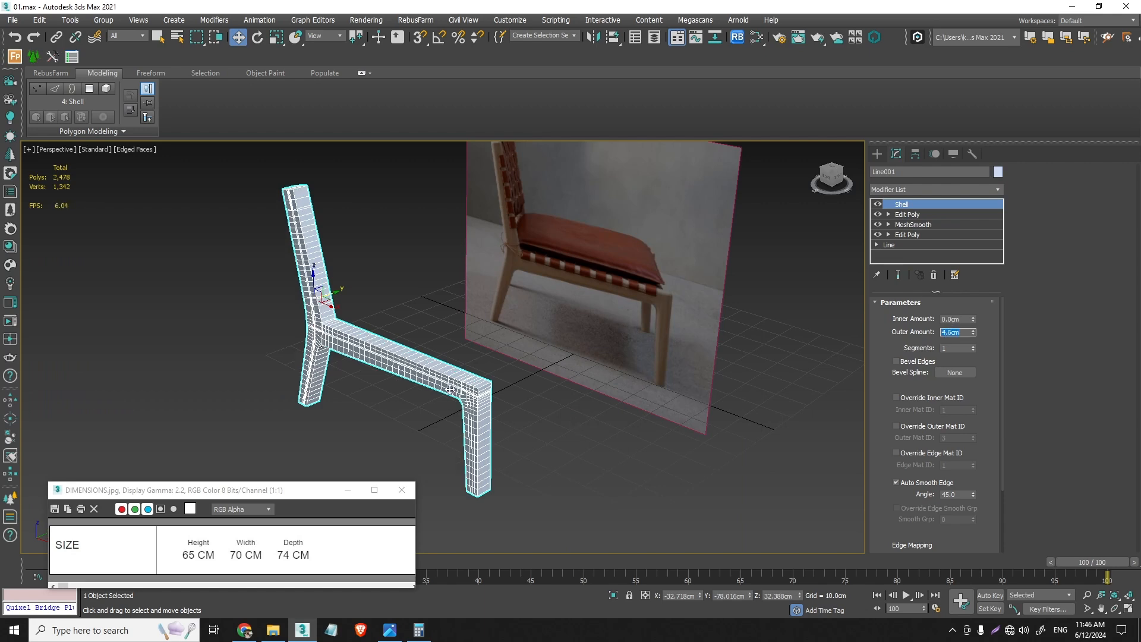
pyautogui.keyDown('alt'); pyautogui.moveTo(450, 389); pyautogui.dragTo(541, 390, button='middle'); pyautogui.keyUp('alt')
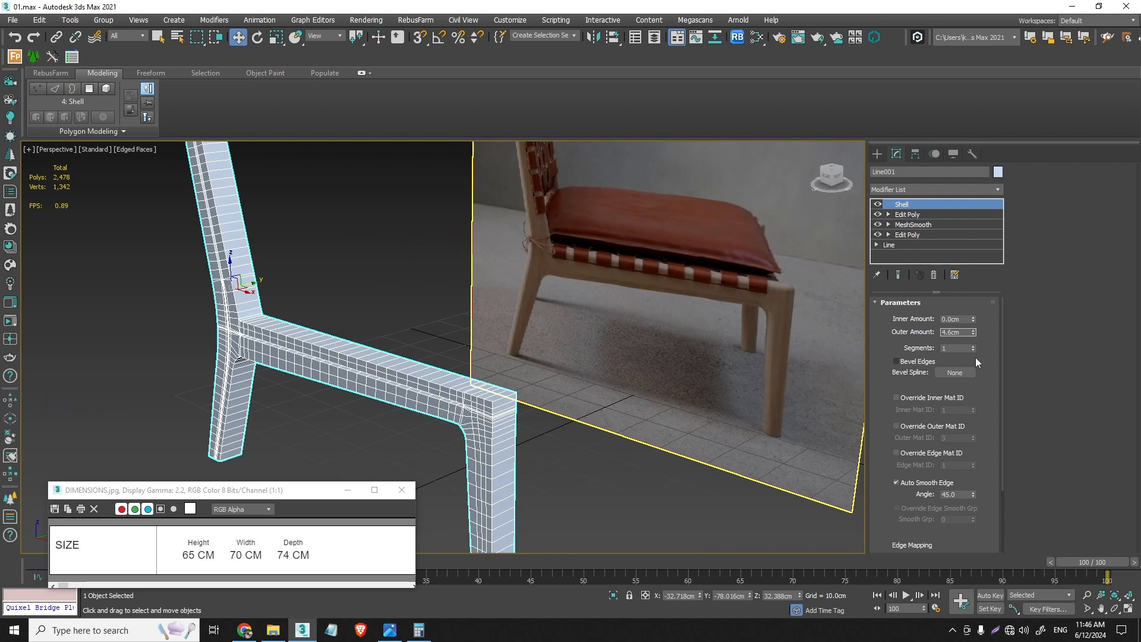
# - Set the Shell outer amount to 4.4 cm and add an Edit Poly modifier above the Shell
pyautogui.write('4')
pyautogui.press('Return')
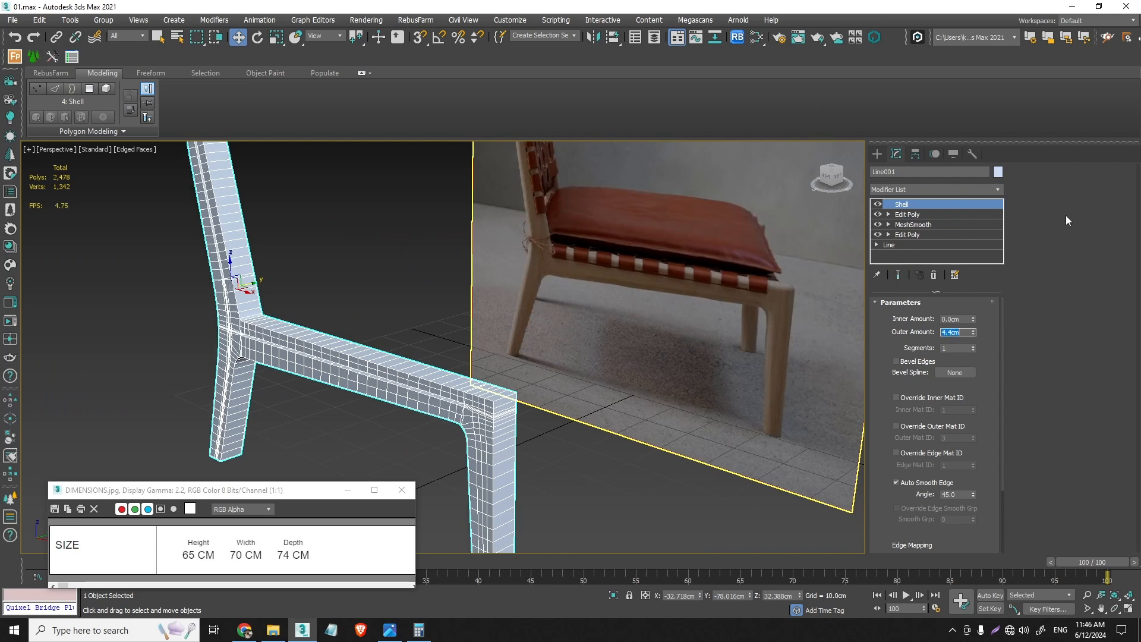
pyautogui.click(993, 191)
pyautogui.click(968, 200)
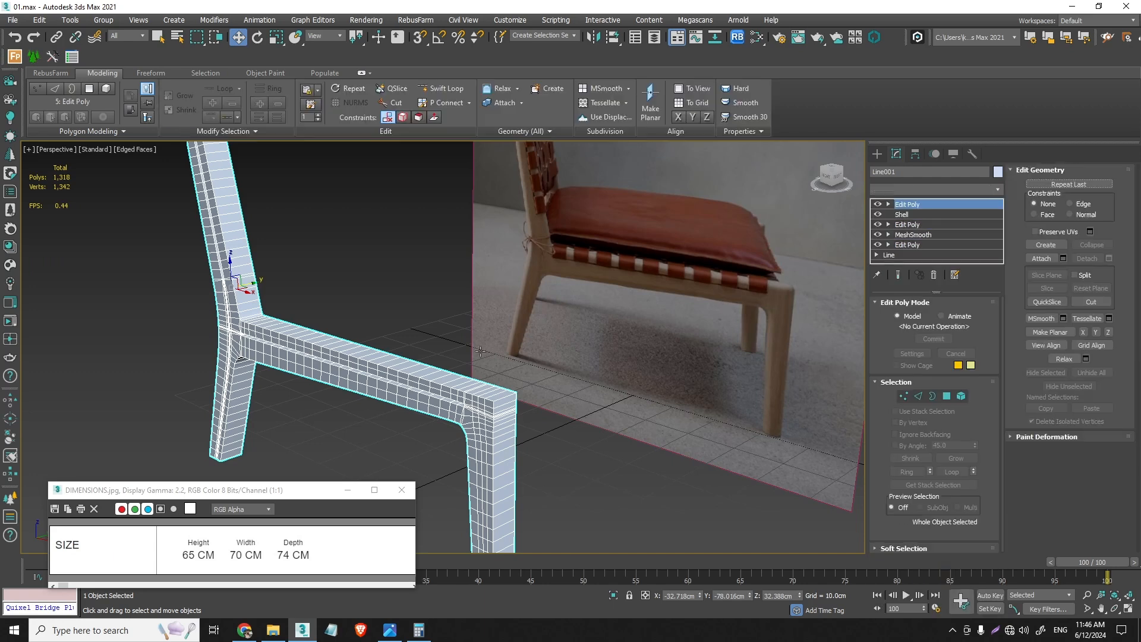
# - Copy the side frame along Y to the far side of the reference plane, at about Y 120 cm, and minimize the DIMENSIONS image
pyautogui.scroll(-5, 418, 371)
pyautogui.keyDown('alt'); pyautogui.moveTo(418, 371); pyautogui.dragTo(331, 316, button='middle'); pyautogui.keyUp('alt')
pyautogui.keyDown('shift'); pyautogui.moveTo(331, 316); pyautogui.dragTo(460, 320); pyautogui.keyUp('shift')
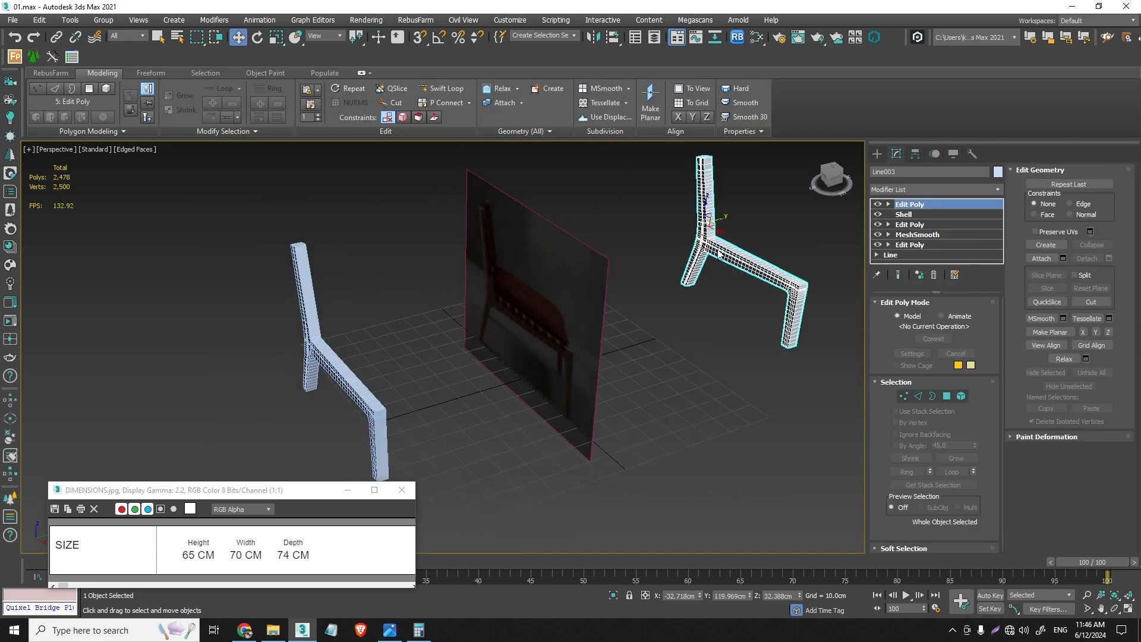
pyautogui.click(572, 365)
pyautogui.keyDown('alt'); pyautogui.moveTo(344, 395); pyautogui.dragTo(374, 466, button='middle'); pyautogui.keyUp('alt')
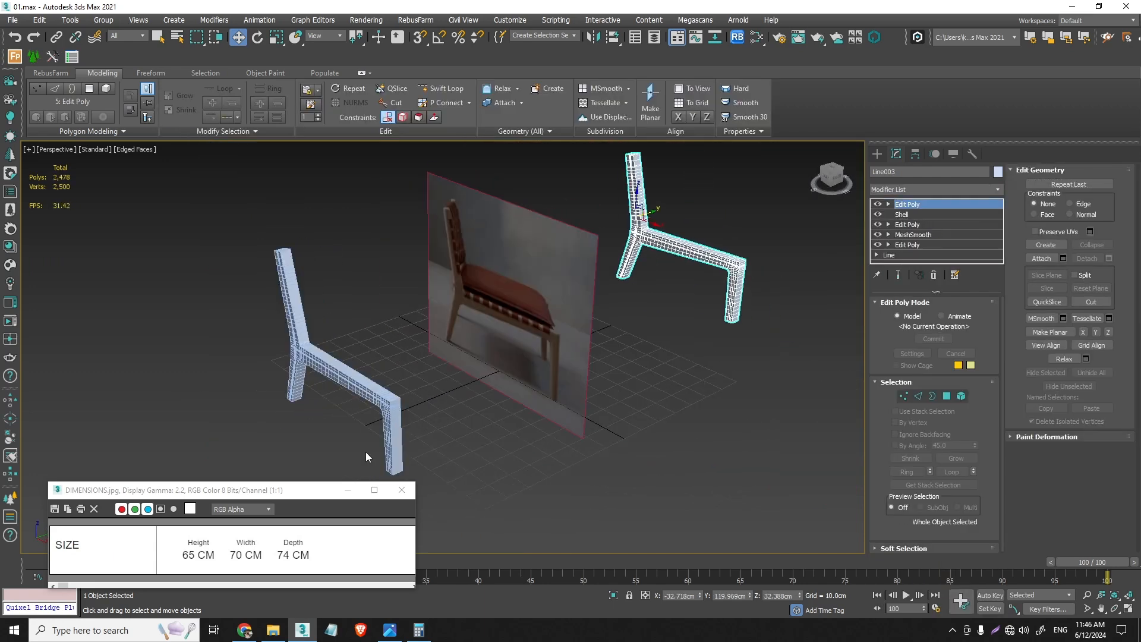
pyautogui.click(353, 494)
# - Examine the original side frame's back post, seat rail and legs from several angles against the reference photo
pyautogui.scroll(5, 350, 380)
pyautogui.keyDown('alt'); pyautogui.moveTo(351, 377); pyautogui.dragTo(474, 484, button='middle'); pyautogui.keyUp('alt')
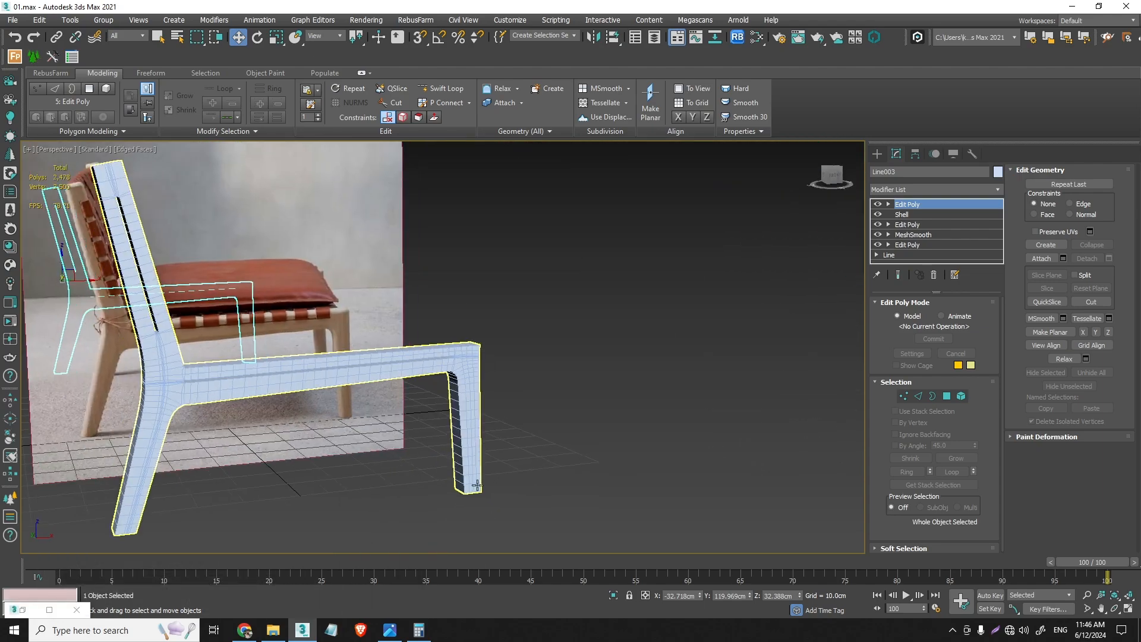
pyautogui.scroll(7, 159, 346)
pyautogui.keyDown('alt'); pyautogui.moveTo(154, 307); pyautogui.dragTo(309, 257, button='middle'); pyautogui.keyUp('alt')
pyautogui.scroll(5, 149, 326)
pyautogui.scroll(-6, 143, 311)
pyautogui.scroll(-5, 390, 516)
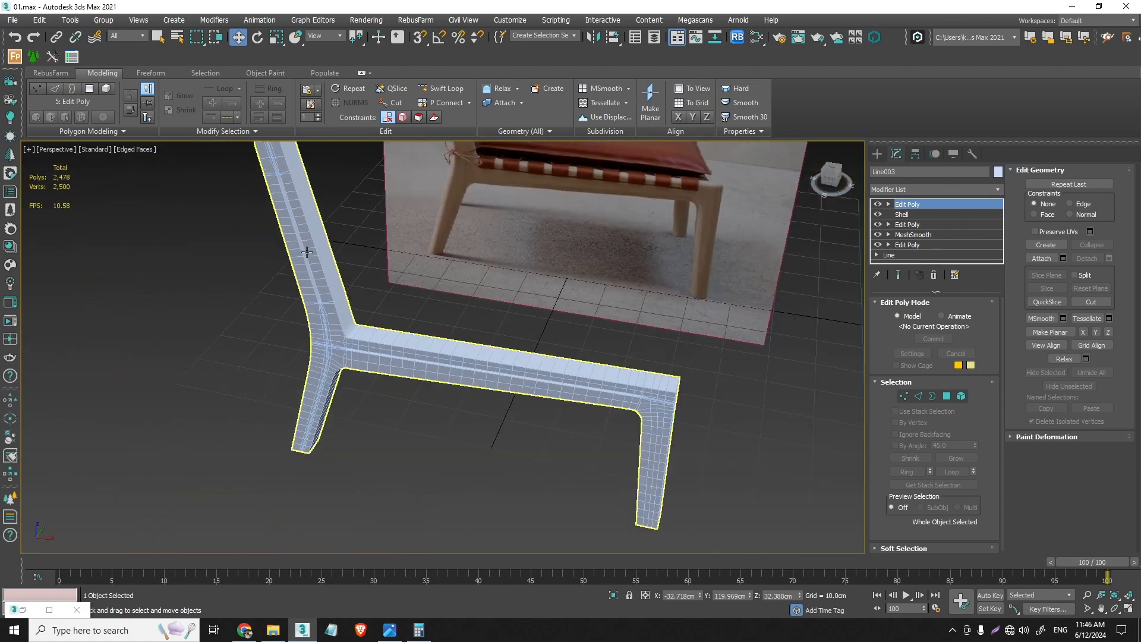
pyautogui.moveTo(414, 340)
pyautogui.keyDown('alt'); pyautogui.mouseDown(button='middle')
pyautogui.moveTo(369, 364)
pyautogui.moveTo(416, 334)
pyautogui.mouseUp(button='middle'); pyautogui.keyUp('alt')
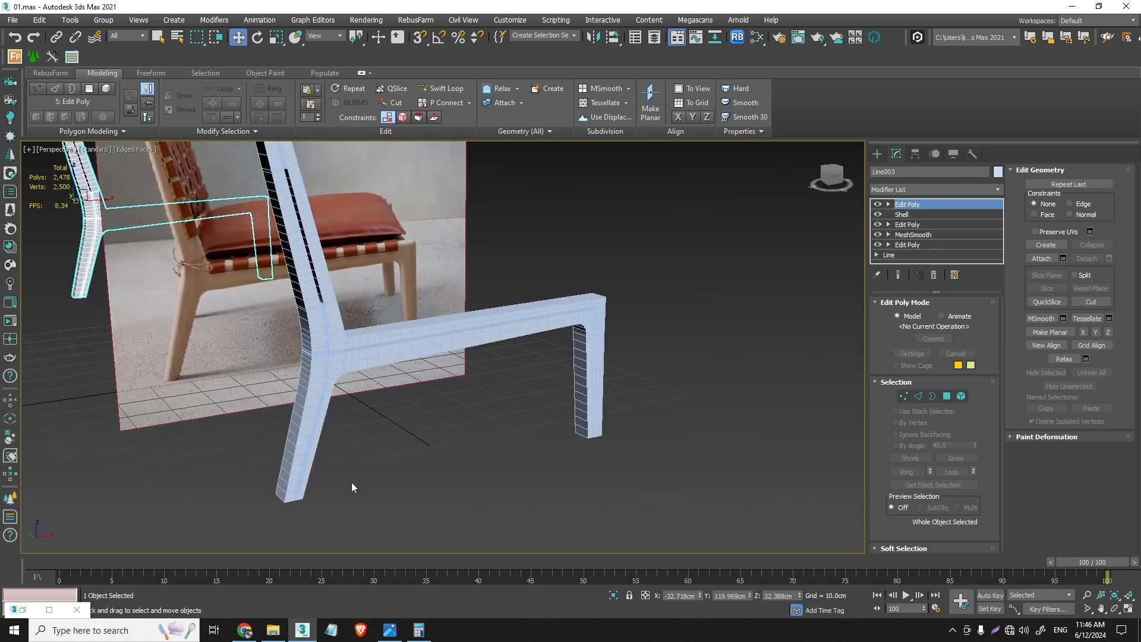
# - View the REFERENCE_2 image to study how the back posts and legs are rounded, and put it away
pyautogui.click(13, 20)
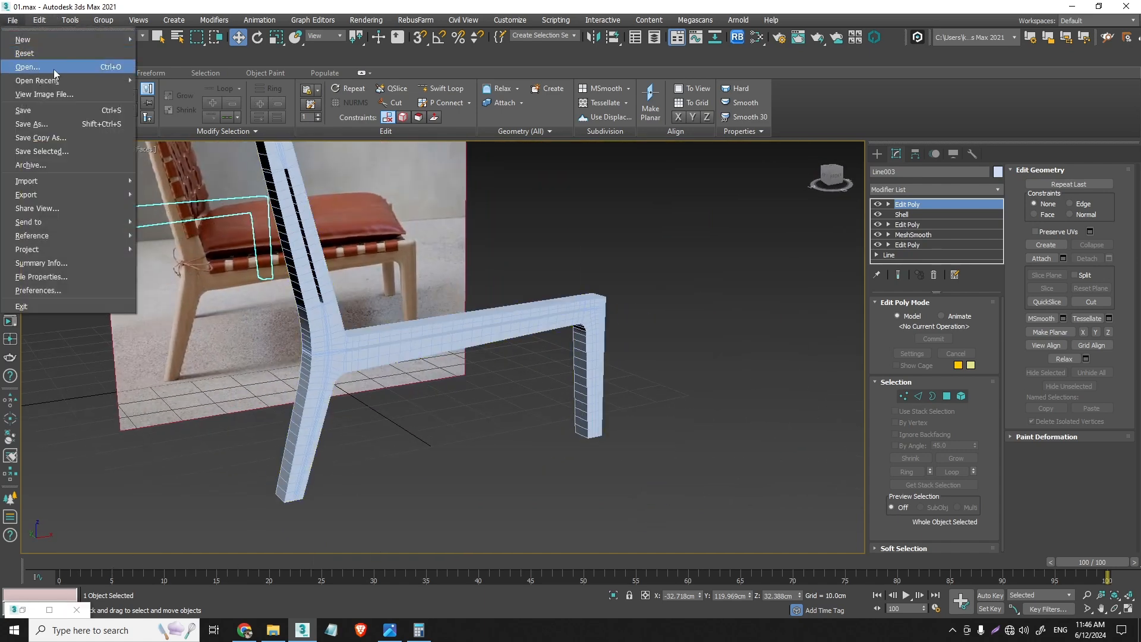
pyautogui.click(66, 90)
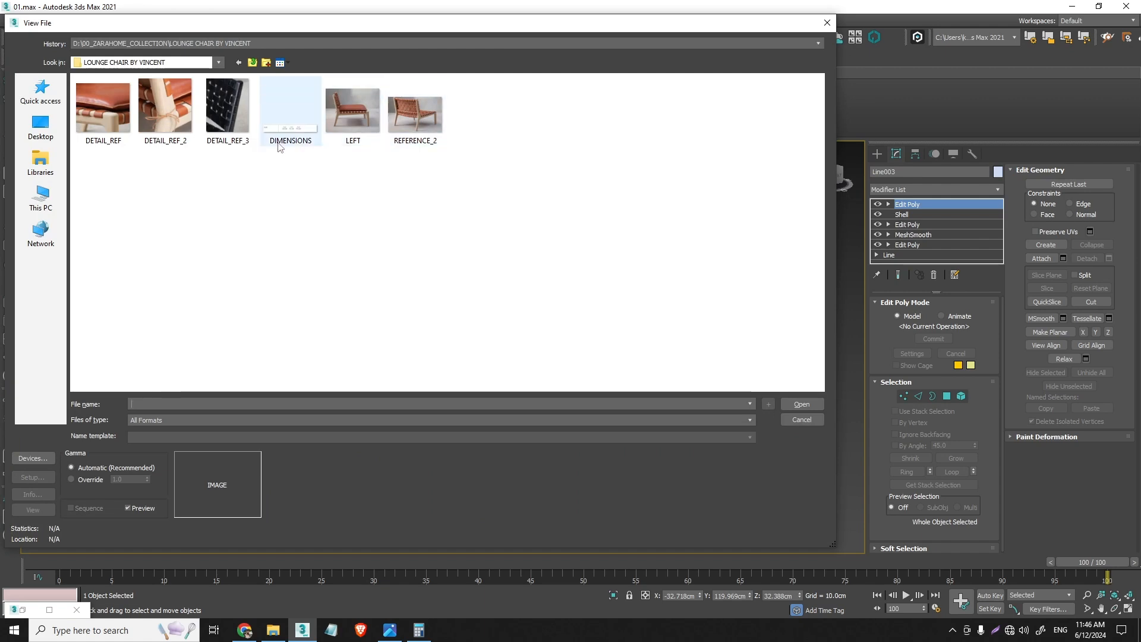
pyautogui.click(392, 134)
pyautogui.click(802, 404)
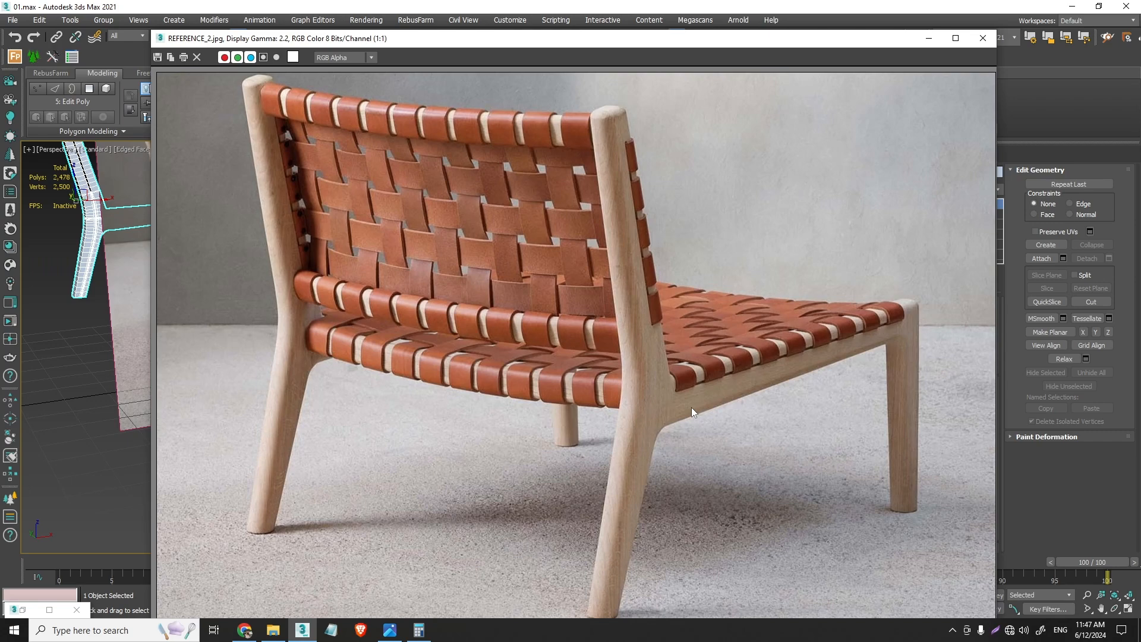
pyautogui.click(982, 38)
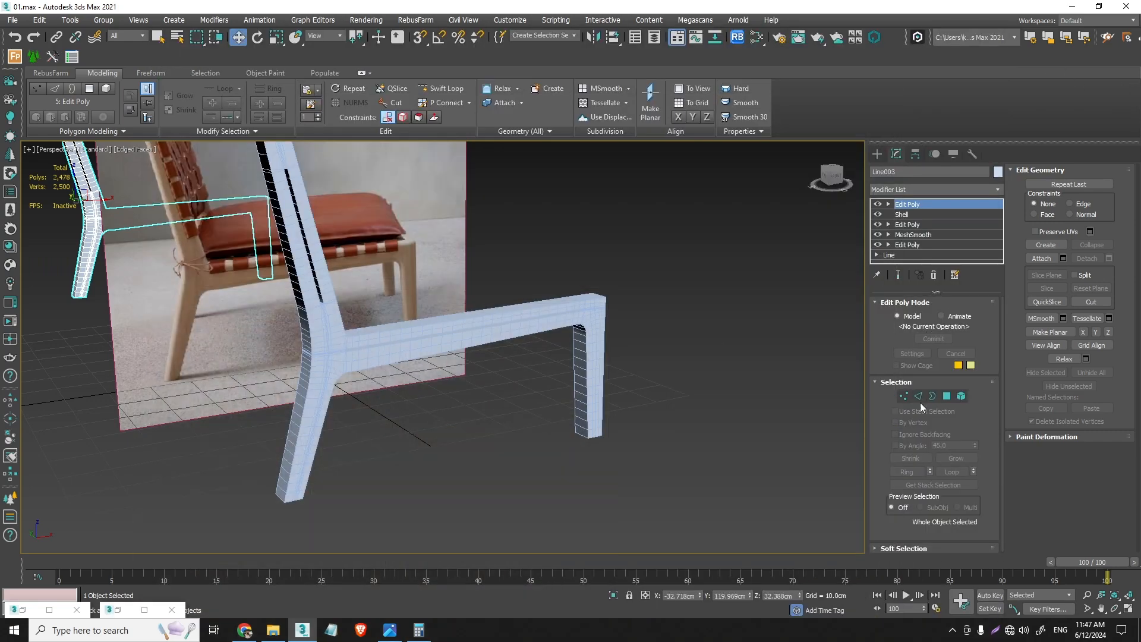
# - Select the long edge loop down the rear corner of the original side frame's back post and rear leg for editing
pyautogui.click(919, 396)
pyautogui.click(874, 154)
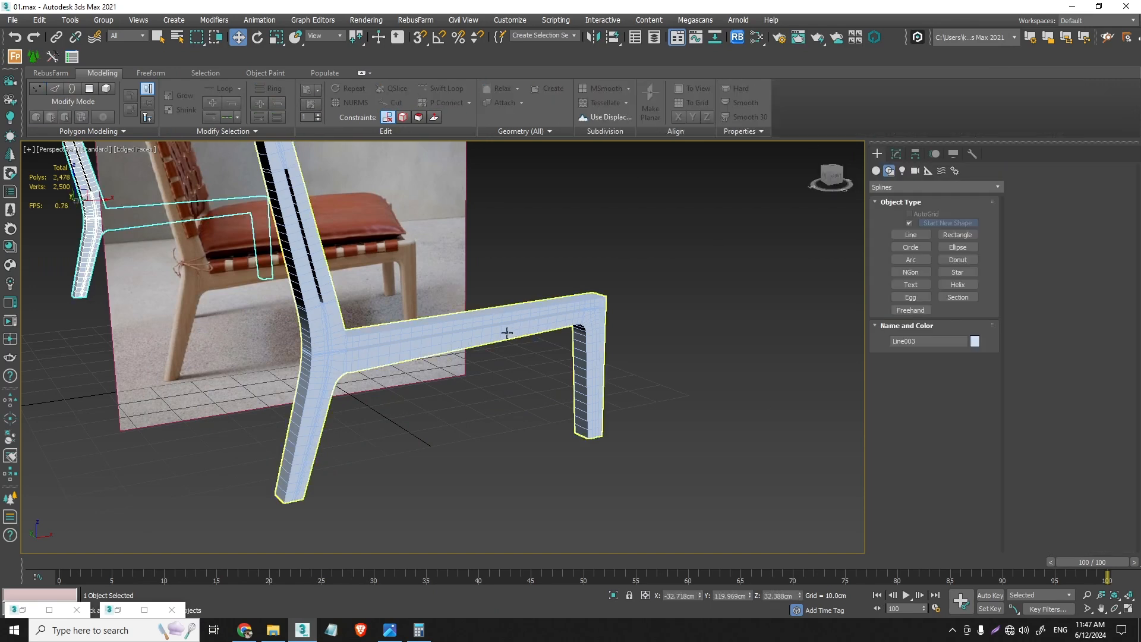
pyautogui.click(901, 157)
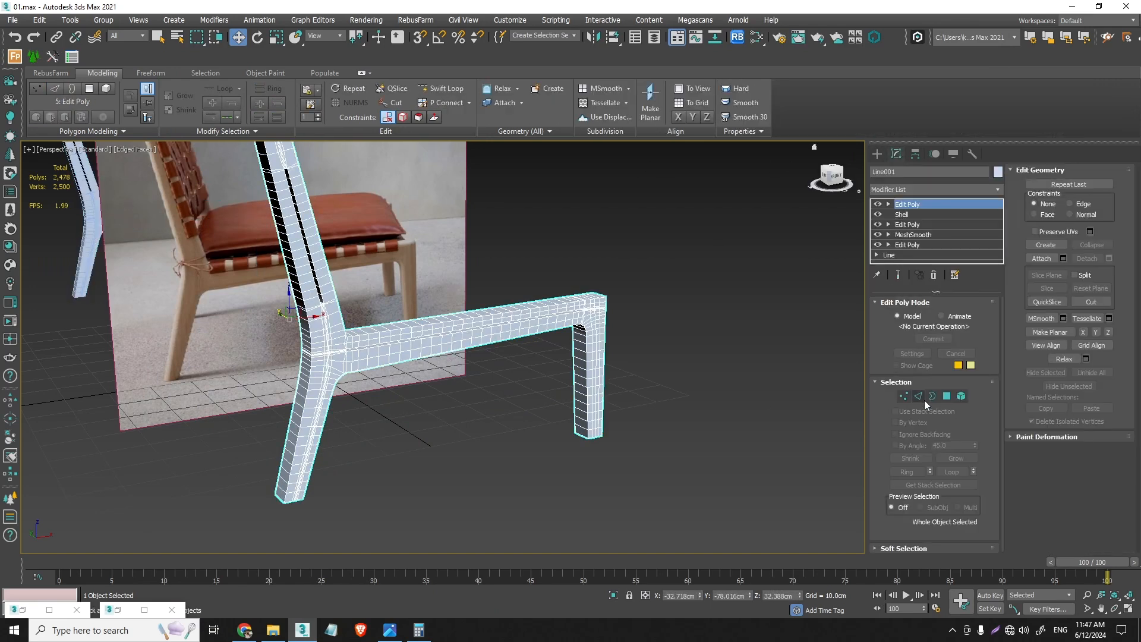
pyautogui.scroll(5, 279, 410)
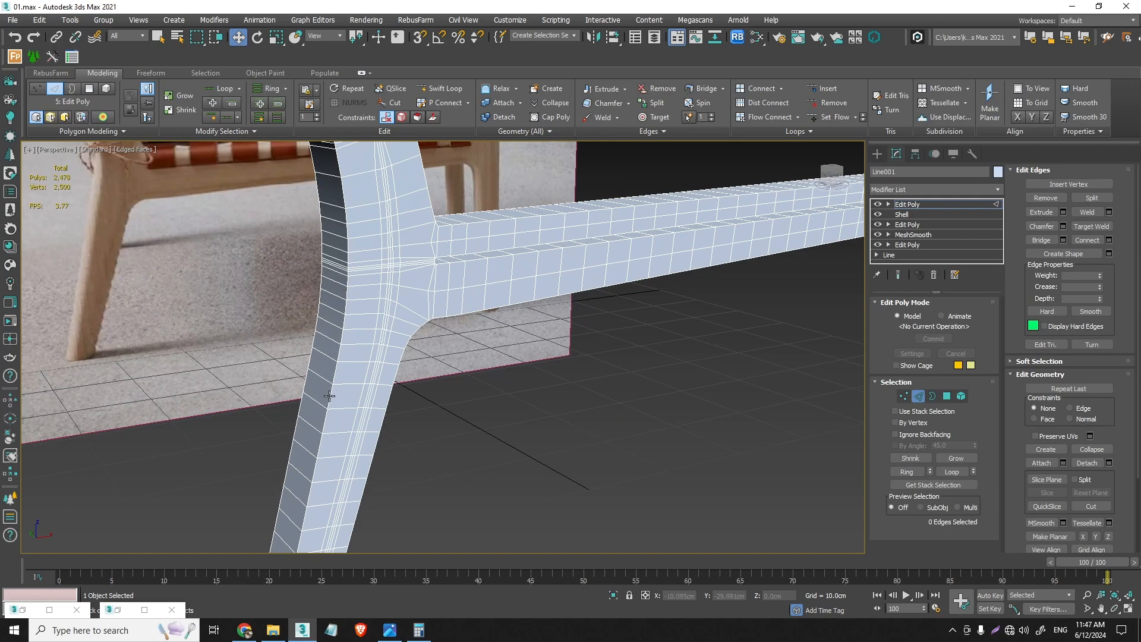
pyautogui.doubleClick(328, 396)
pyautogui.scroll(-5, 329, 405)
pyautogui.scroll(2, 313, 219)
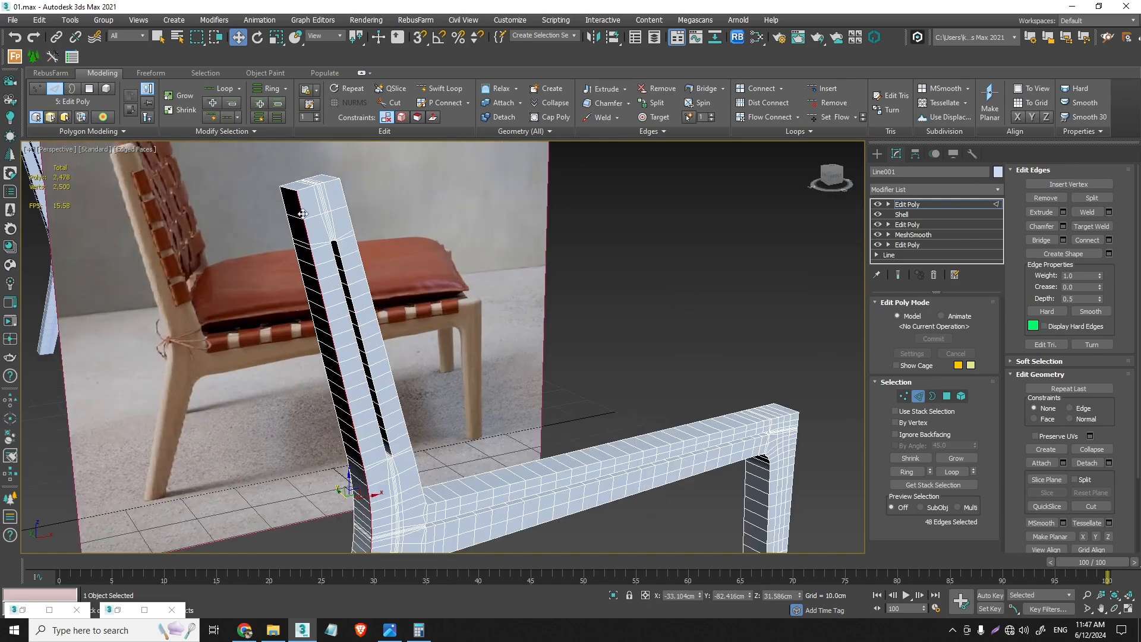
pyautogui.scroll(3, 315, 217)
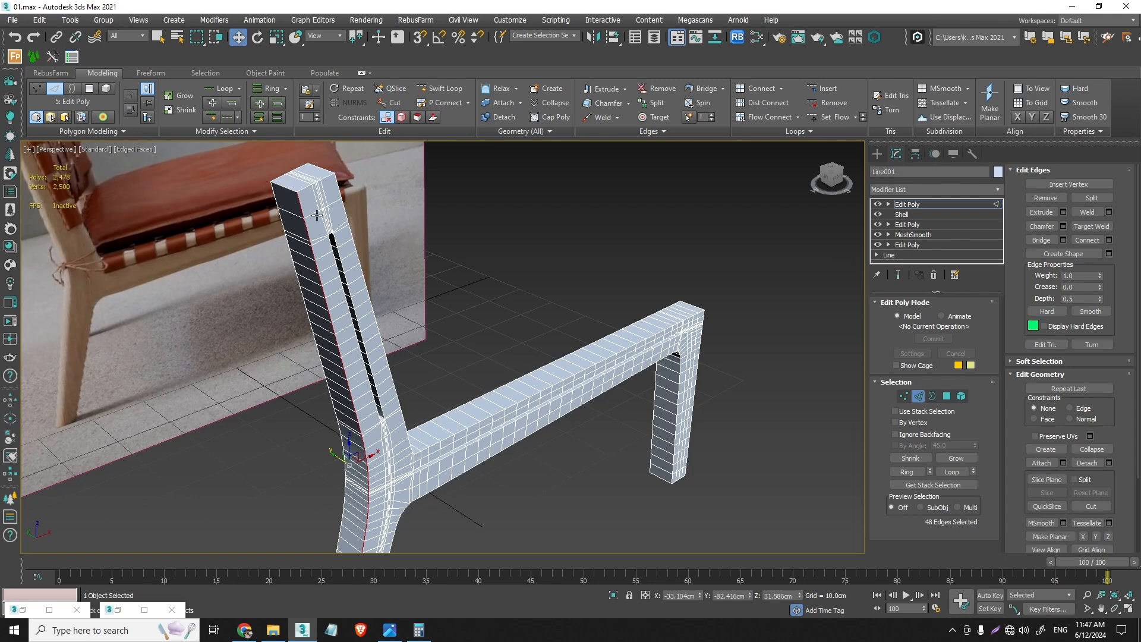
# - Try chamfering the selected rear edge loop by 1.497 cm with three segments
pyautogui.click(1064, 227)
pyautogui.scroll(2, 314, 210)
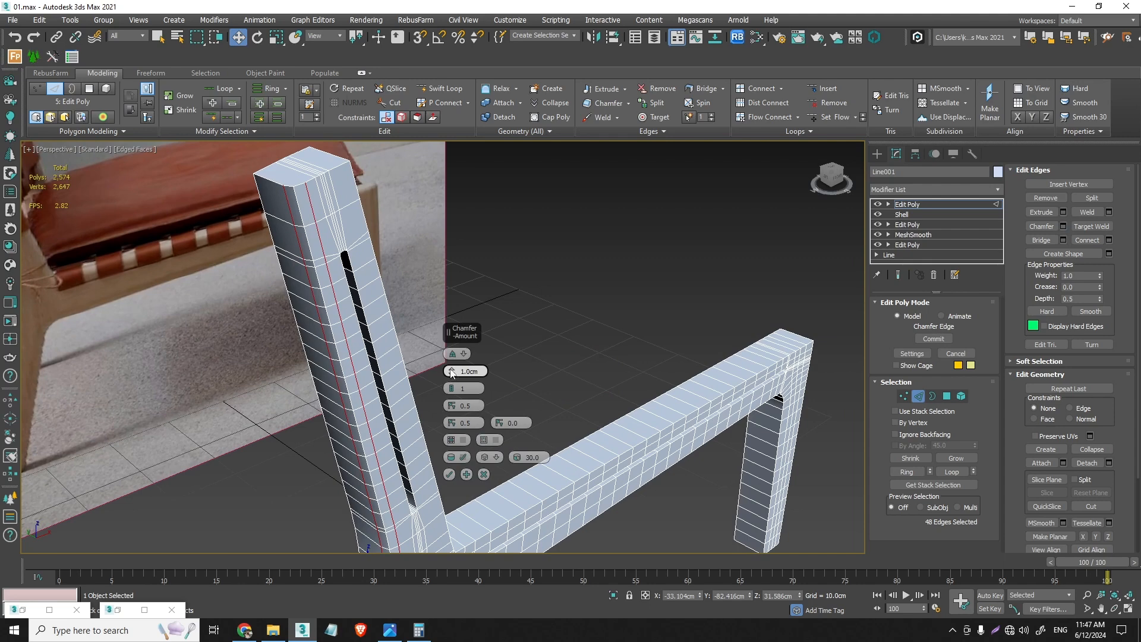
pyautogui.moveTo(452, 372); pyautogui.dragTo(454, 364)
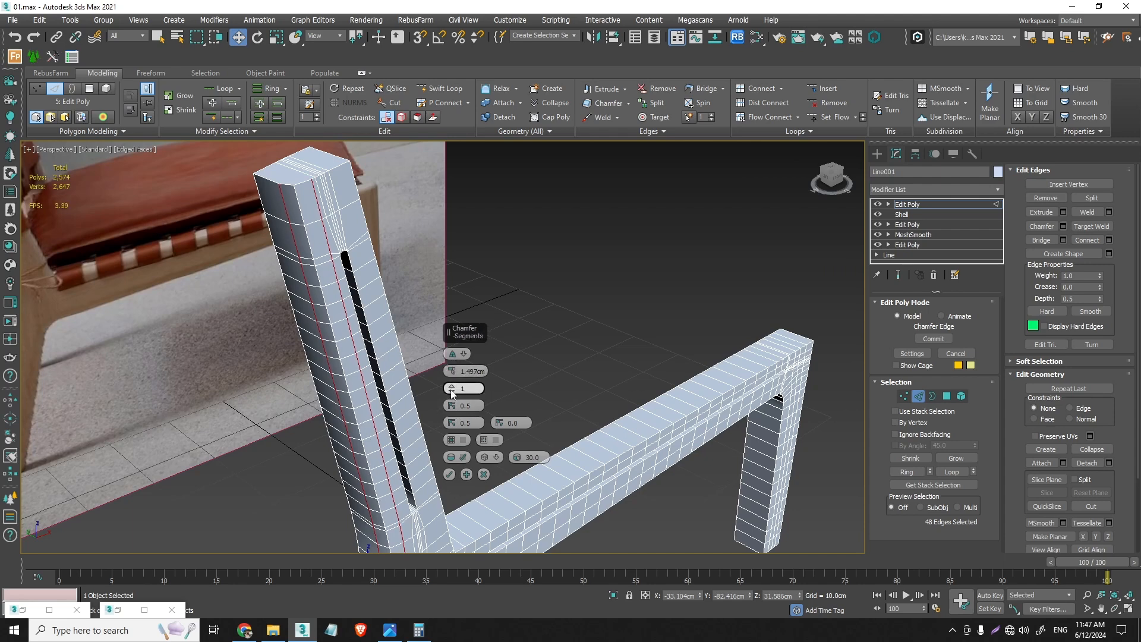
pyautogui.moveTo(452, 390); pyautogui.dragTo(452, 389)
pyautogui.click(452, 390)
pyautogui.scroll(-4, 356, 498)
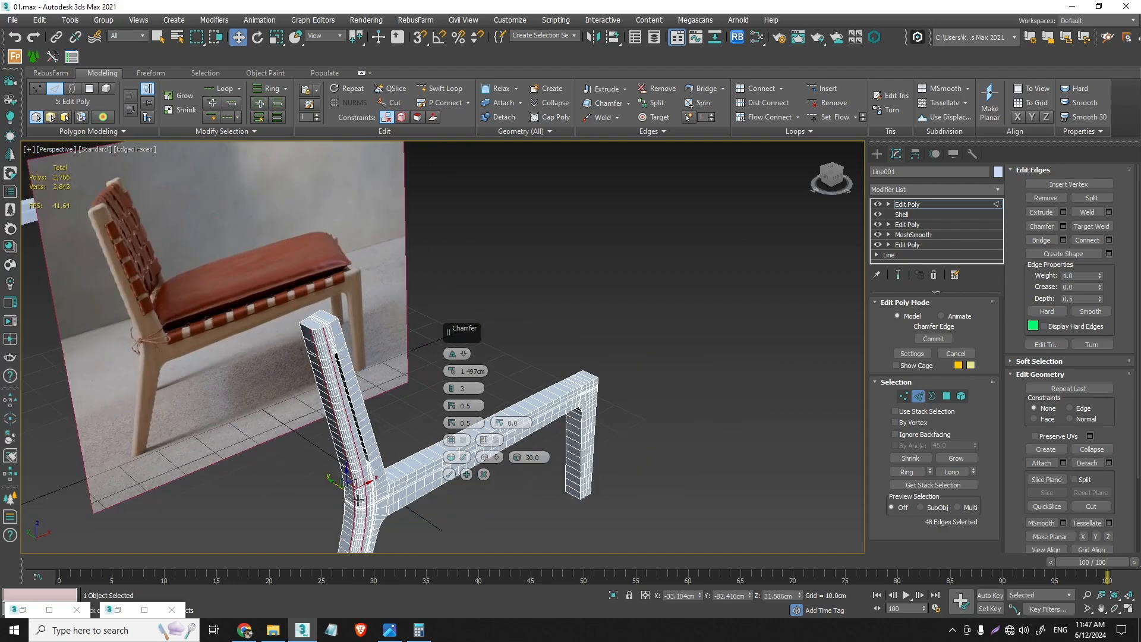
pyautogui.moveTo(369, 506); pyautogui.dragTo(372, 297, button='middle')
pyautogui.scroll(6, 365, 346)
pyautogui.scroll(-4, 404, 292)
pyautogui.moveTo(334, 178); pyautogui.dragTo(360, 329, button='middle')
pyautogui.scroll(6, 348, 318)
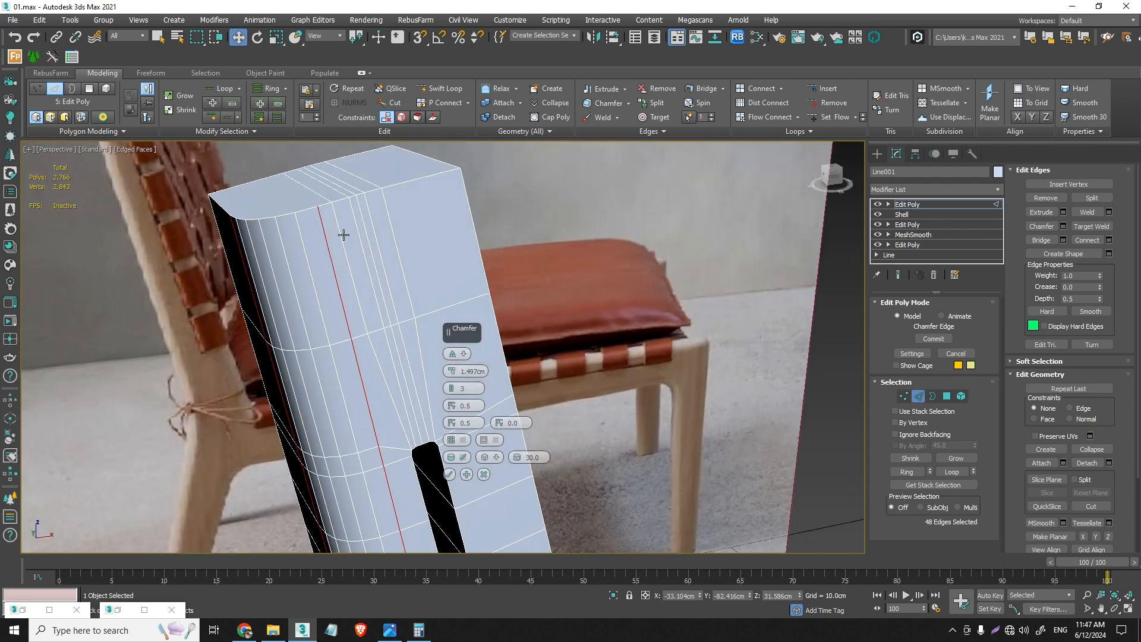
pyautogui.keyDown('alt'); pyautogui.moveTo(344, 235); pyautogui.dragTo(333, 219, button='middle'); pyautogui.keyUp('alt')
pyautogui.click(483, 474)
# - Move the short edge across the back post's top end closer to the neighbouring edge lines, using the Local coordinate system
pyautogui.keyDown('alt'); pyautogui.moveTo(344, 331); pyautogui.dragTo(321, 194, button='middle'); pyautogui.keyUp('alt')
pyautogui.click(326, 200)
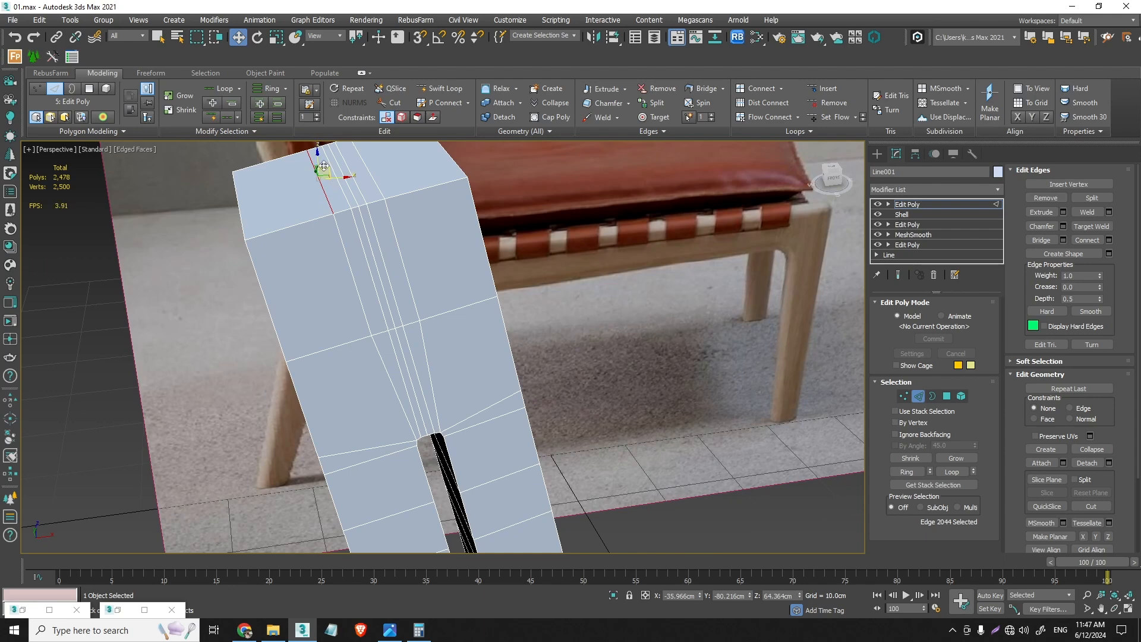
pyautogui.keyDown('alt'); pyautogui.moveTo(329, 204); pyautogui.dragTo(310, 192, button='middle'); pyautogui.keyUp('alt')
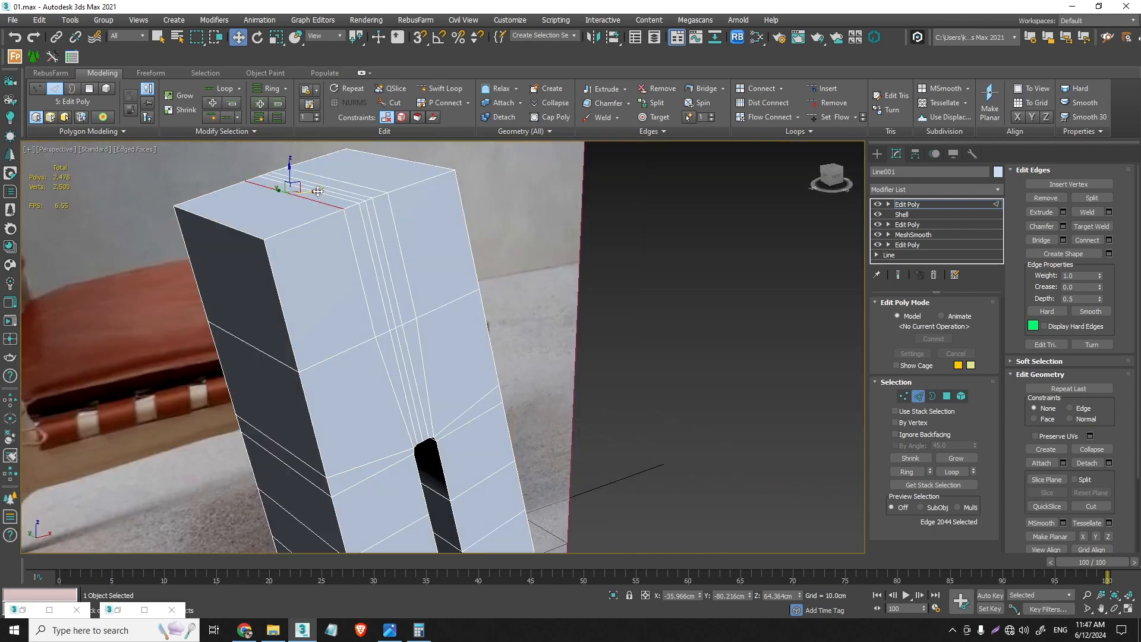
pyautogui.moveTo(315, 192); pyautogui.dragTo(316, 191)
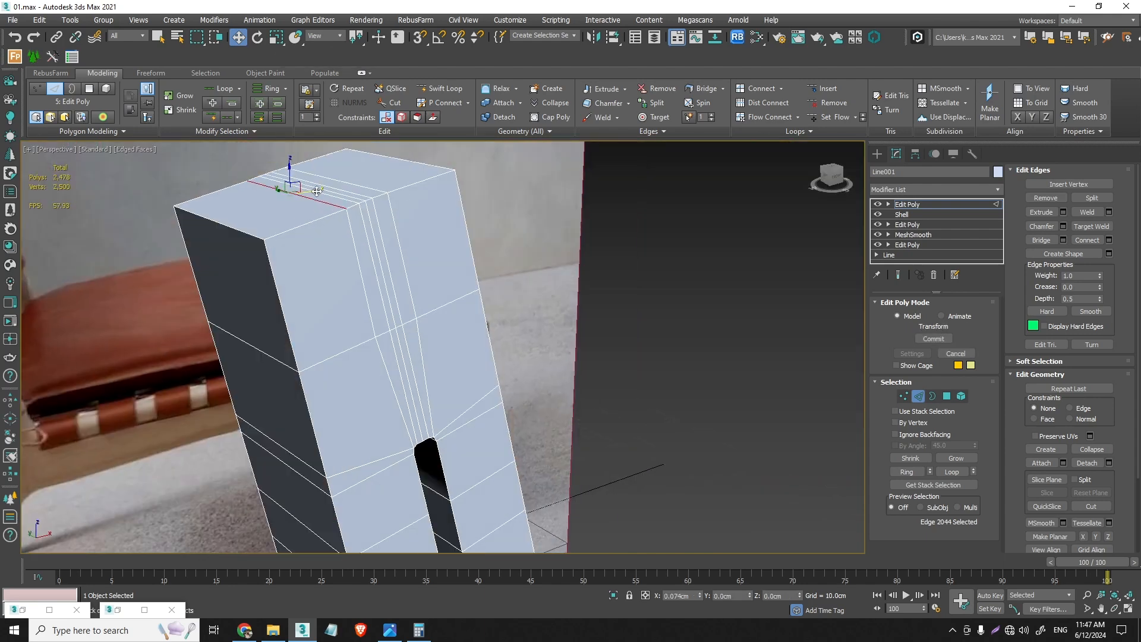
pyautogui.click(335, 37)
pyautogui.click(318, 78)
pyautogui.scroll(5, 315, 181)
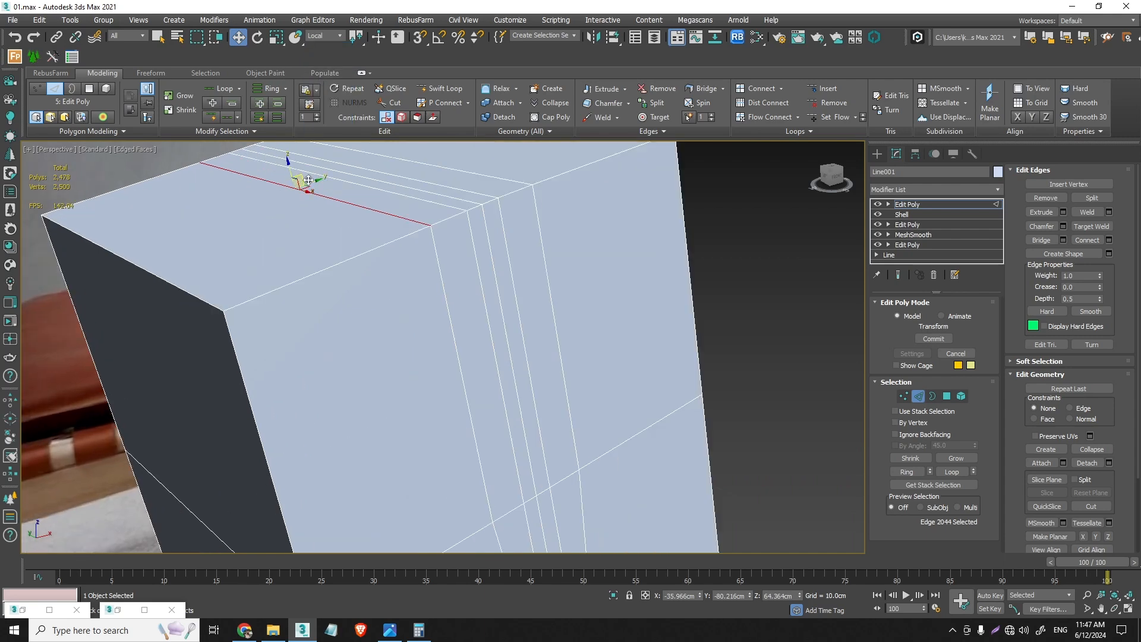
pyautogui.moveTo(320, 183); pyautogui.dragTo(338, 179)
pyautogui.scroll(-5, 358, 266)
pyautogui.keyDown('alt'); pyautogui.moveTo(380, 380); pyautogui.dragTo(390, 355, button='middle'); pyautogui.keyUp('alt')
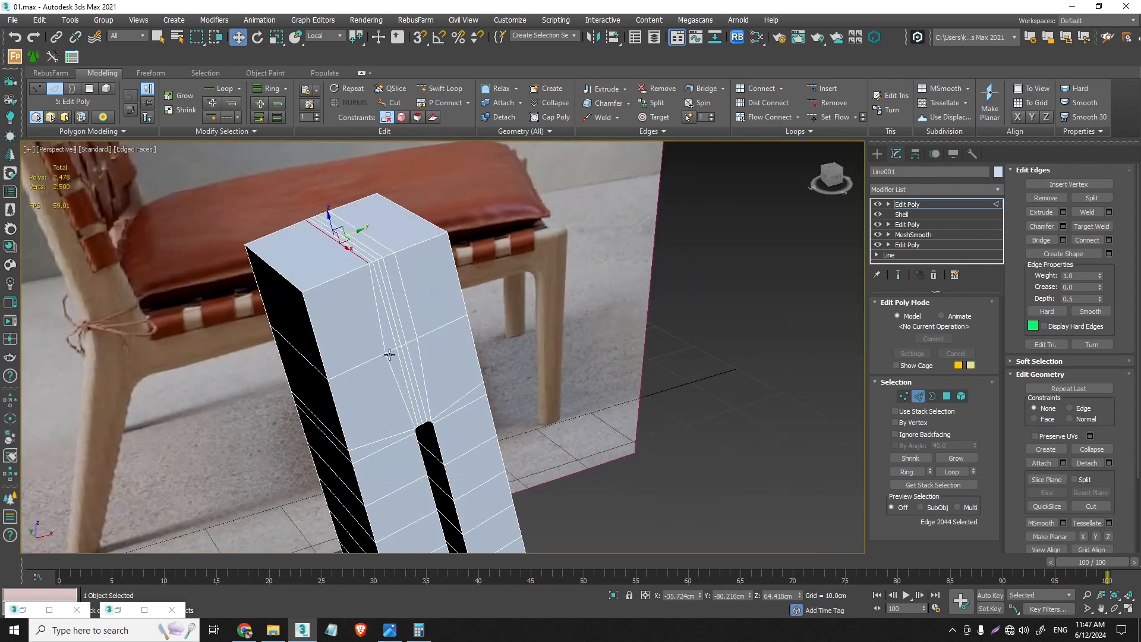
# - Shift the rearmost vertex of the close-set lines above the post's slot toward its neighbours, in line with the crosswise edge
pyautogui.click(904, 396)
pyautogui.click(387, 355)
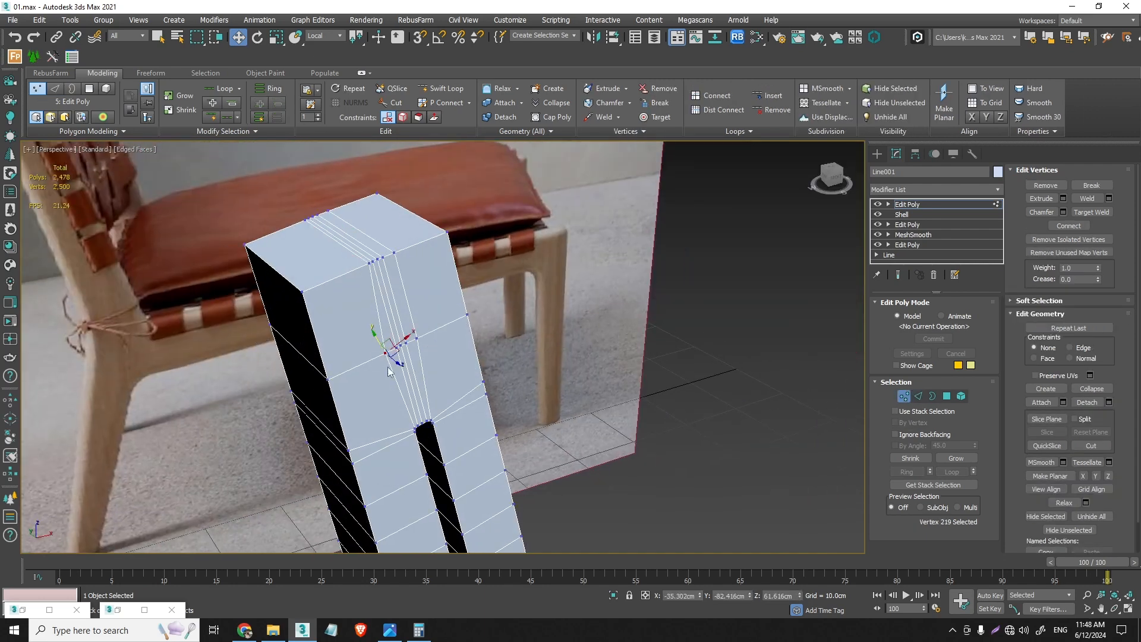
pyautogui.scroll(10, 395, 347)
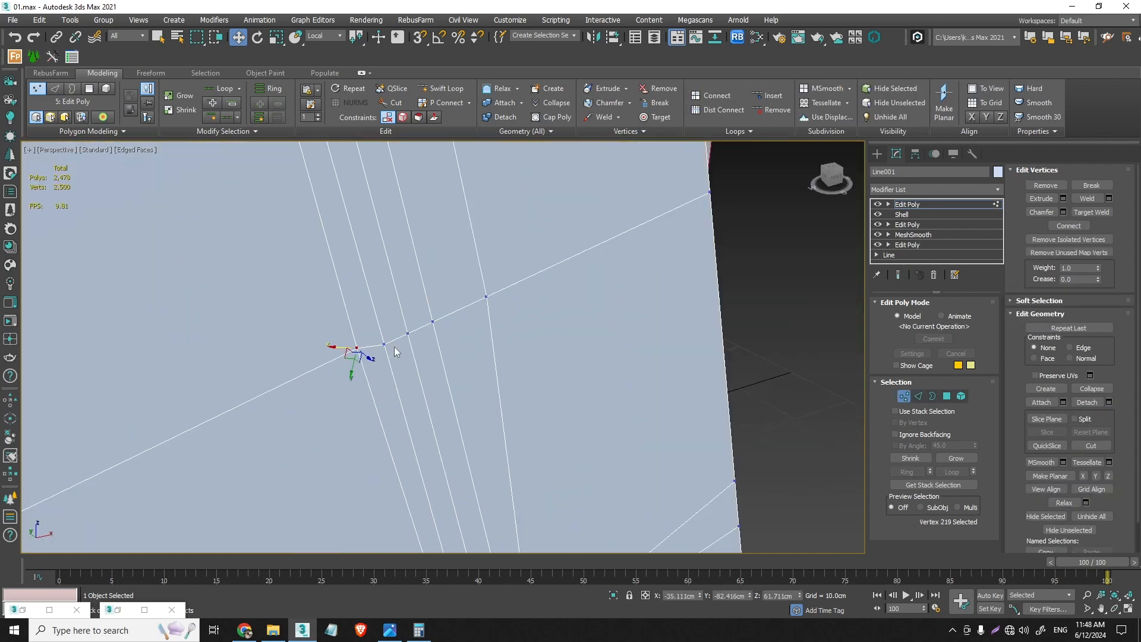
pyautogui.keyDown('alt'); pyautogui.moveTo(394, 347); pyautogui.dragTo(377, 331, button='middle'); pyautogui.keyUp('alt')
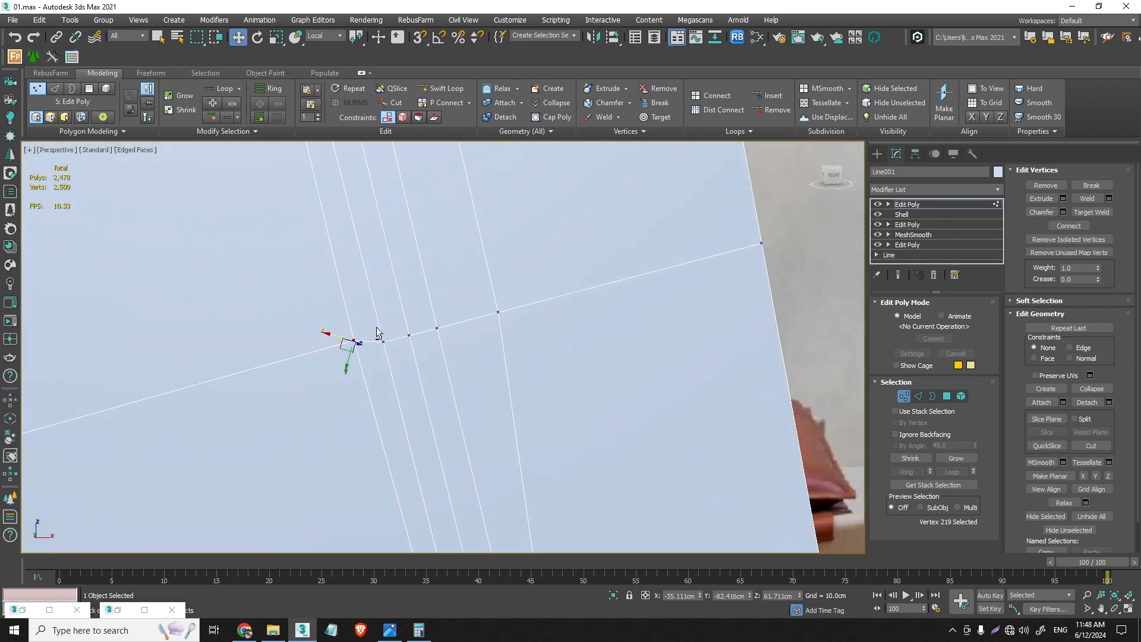
pyautogui.moveTo(339, 339); pyautogui.dragTo(355, 363)
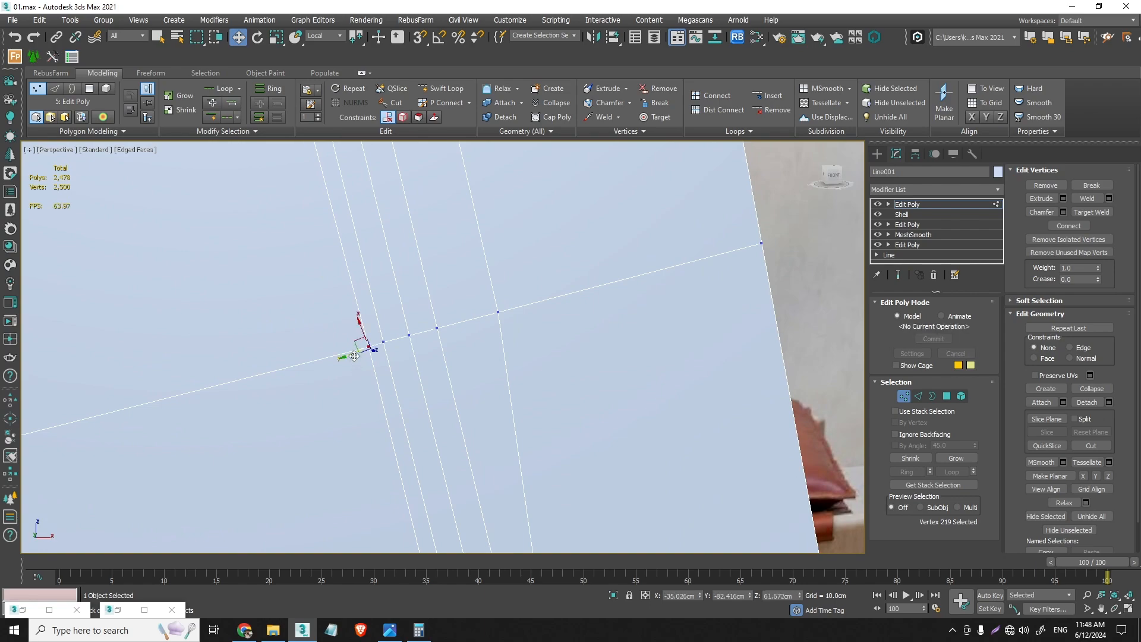
pyautogui.keyDown('alt'); pyautogui.moveTo(363, 336); pyautogui.dragTo(535, 463, button='middle'); pyautogui.keyUp('alt')
pyautogui.click(905, 395)
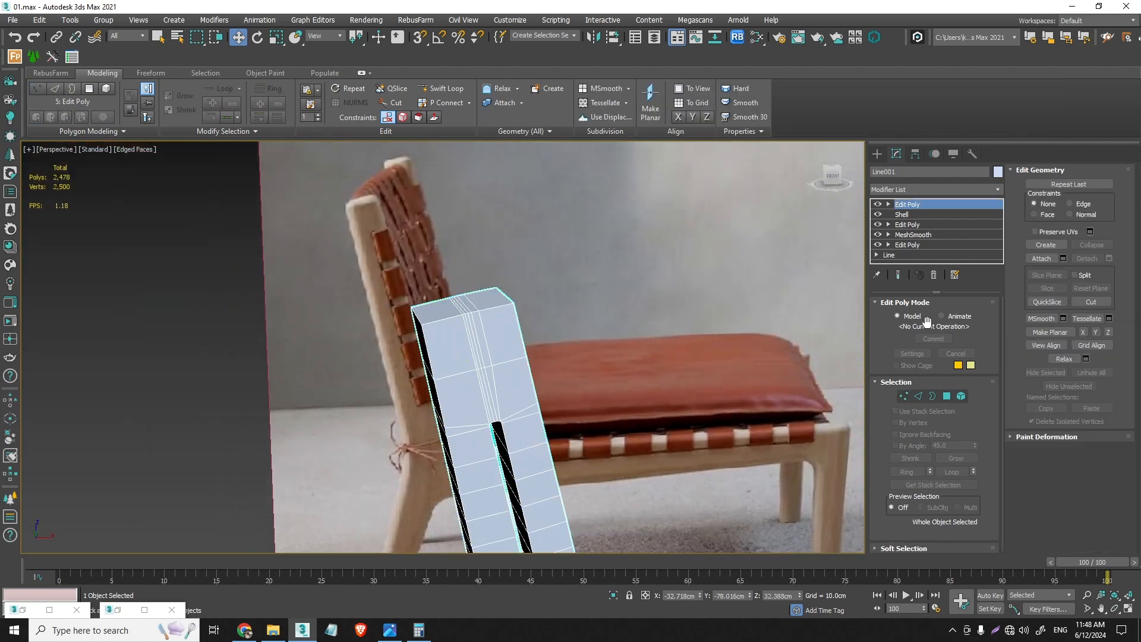
# - Try chamfering the rear corner edge loop of the back post and rear leg again by 1.614 cm with three segments
pyautogui.click(919, 396)
pyautogui.keyDown('alt'); pyautogui.moveTo(483, 452); pyautogui.dragTo(445, 390, button='middle'); pyautogui.keyUp('alt')
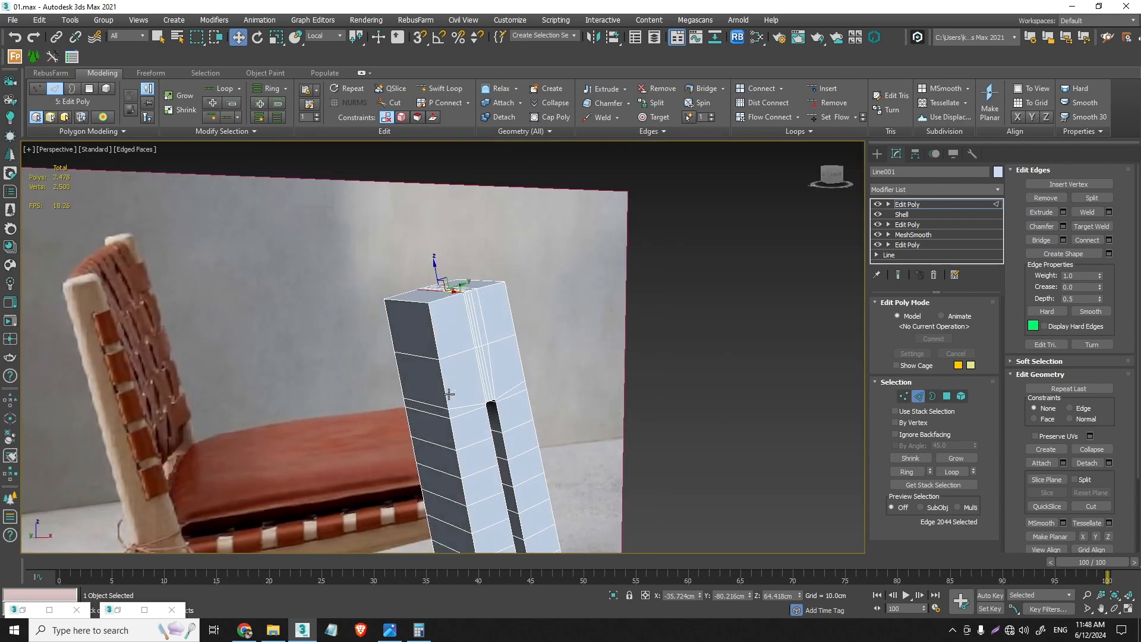
pyautogui.scroll(-5, 444, 390)
pyautogui.click(1064, 226)
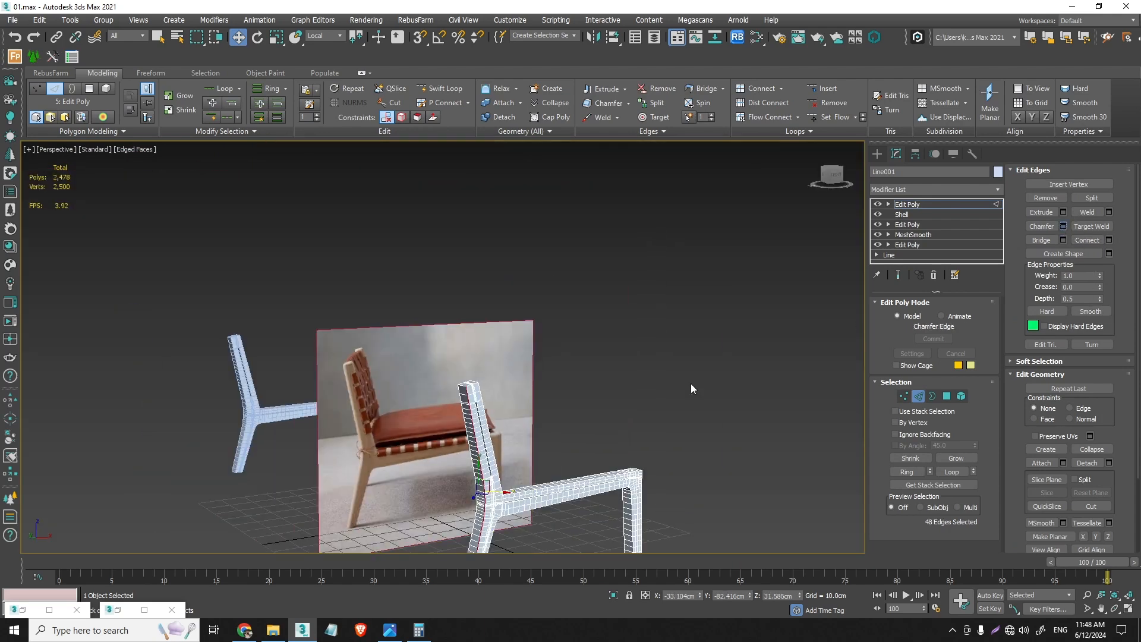
pyautogui.scroll(6, 488, 391)
pyautogui.moveTo(195, 355); pyautogui.dragTo(238, 273, button='middle')
pyautogui.keyDown('alt'); pyautogui.moveTo(238, 272); pyautogui.dragTo(336, 358, button='middle'); pyautogui.keyUp('alt')
pyautogui.scroll(-2, 228, 281)
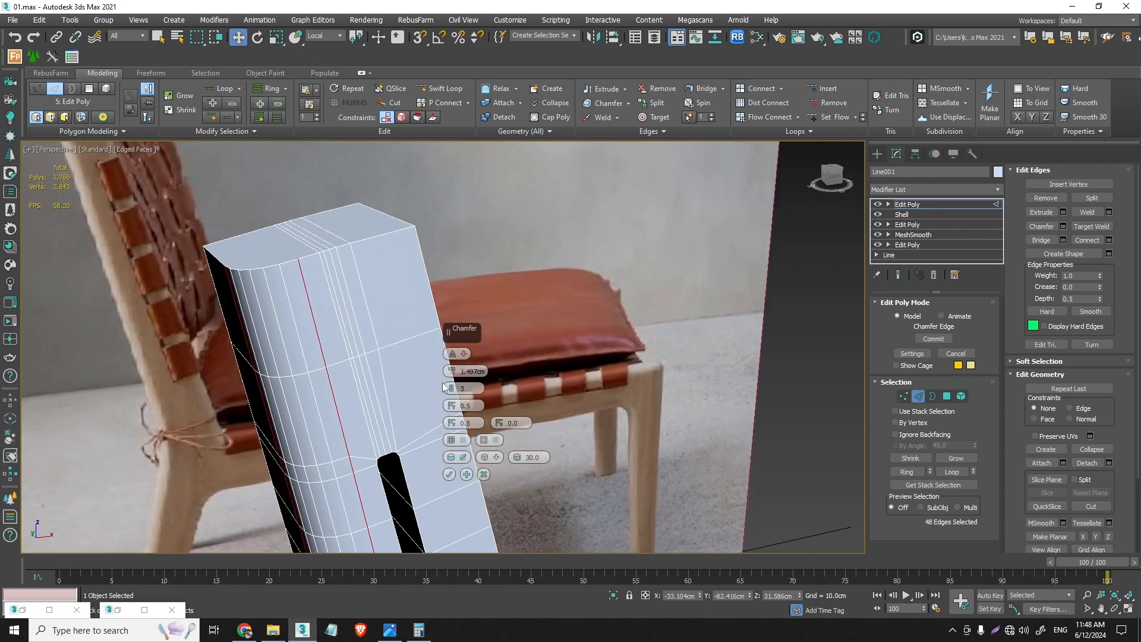
pyautogui.moveTo(452, 371); pyautogui.dragTo(454, 367)
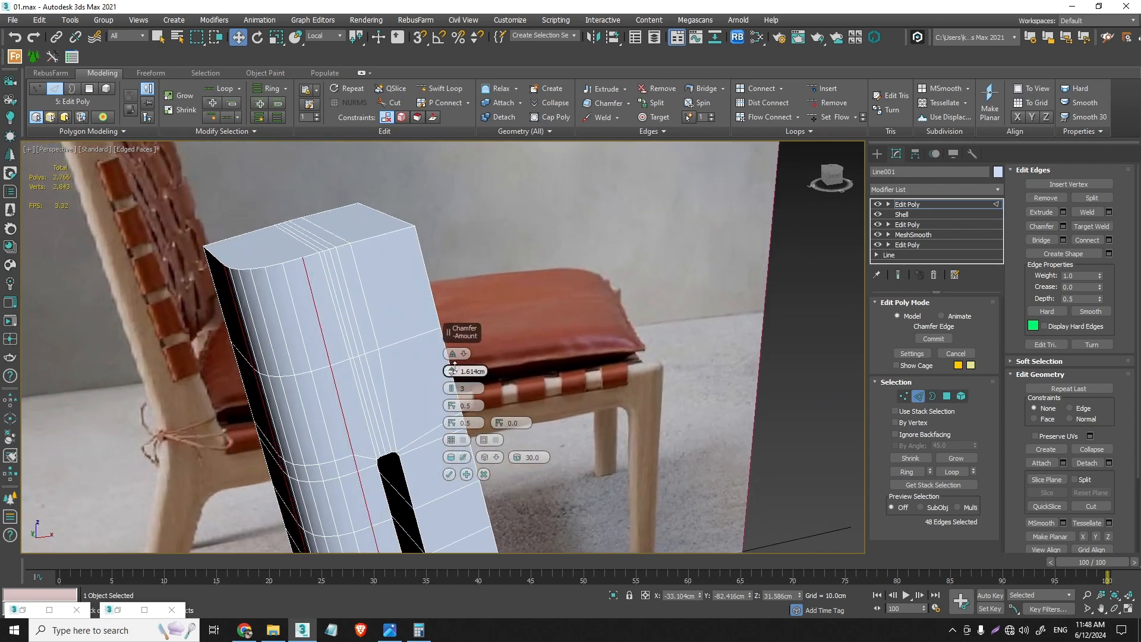
# - Set the rear corner chamfer to 1.6 cm with five segments
pyautogui.hotkey('ctrl', 'z')
pyautogui.keyDown('alt'); pyautogui.moveTo(300, 357); pyautogui.dragTo(340, 371, button='middle'); pyautogui.keyUp('alt')
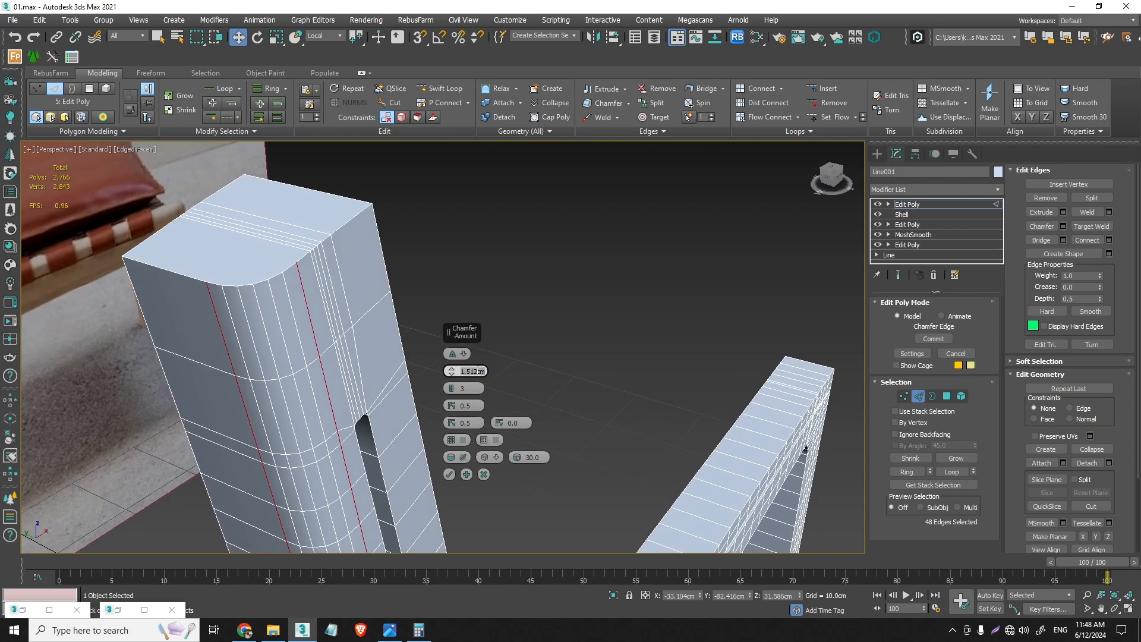
pyautogui.press('Return')
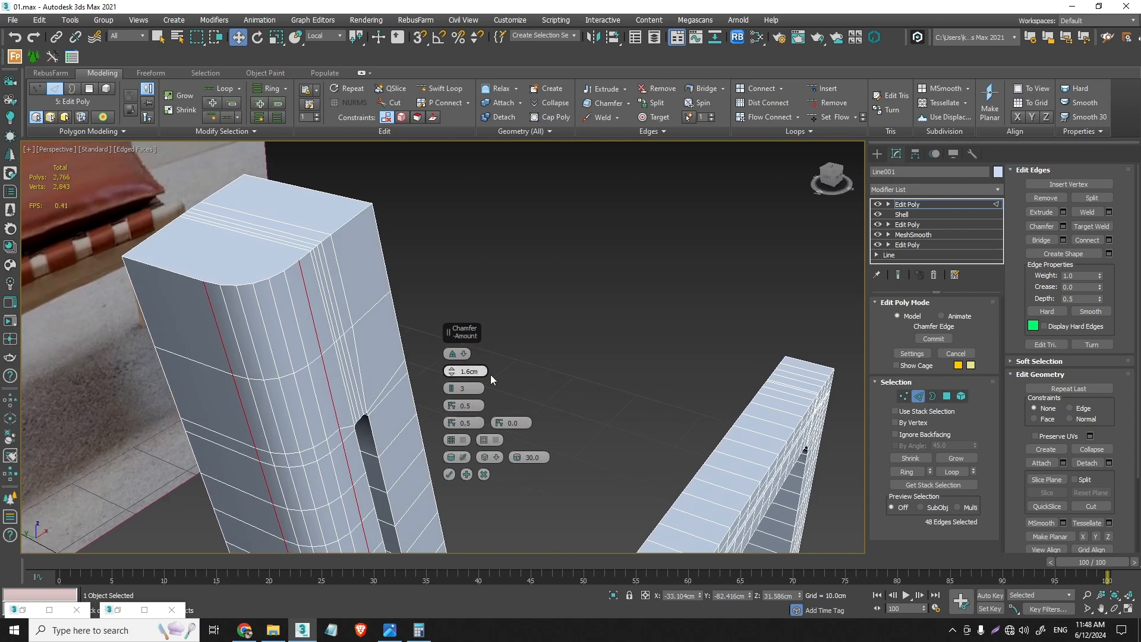
pyautogui.click(452, 387)
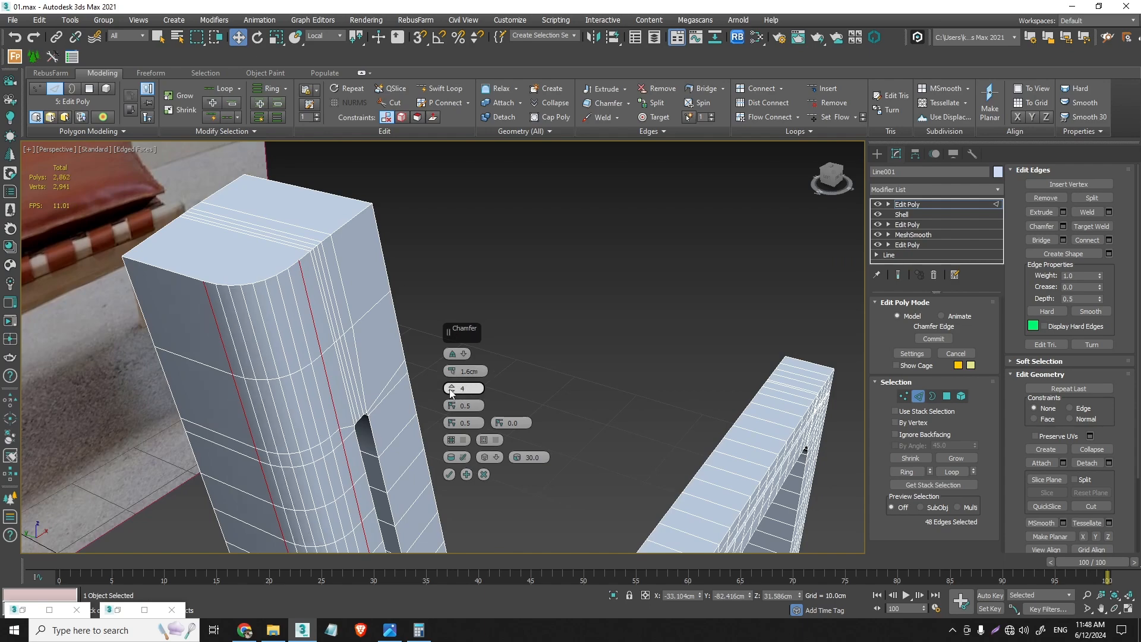
pyautogui.click(452, 389)
pyautogui.scroll(-6, 289, 423)
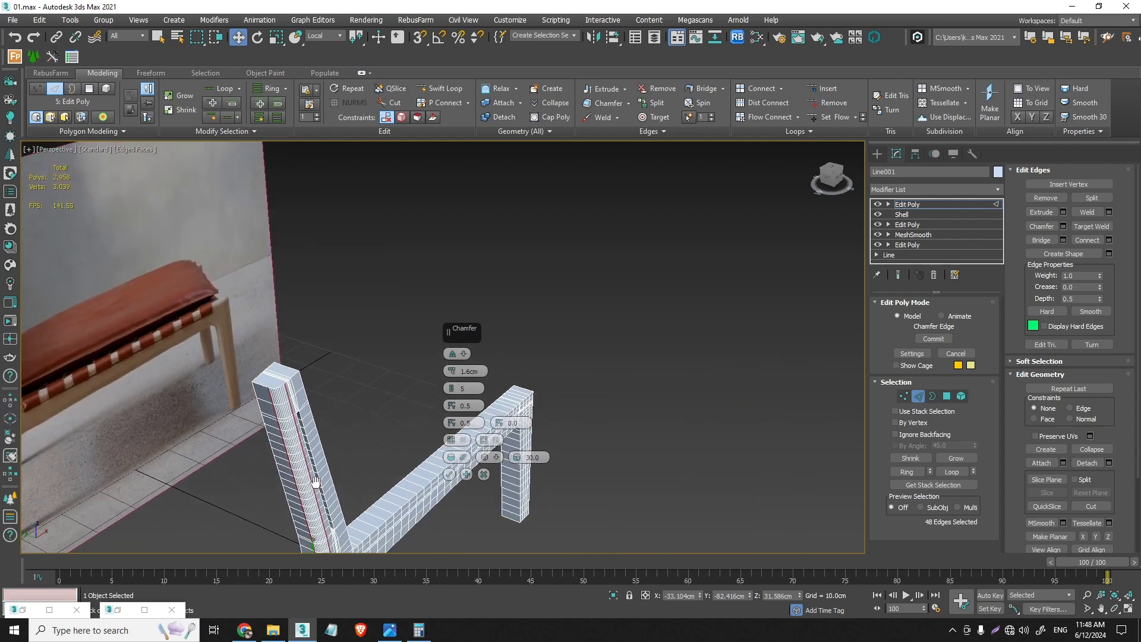
# - Try a smaller chamfer amount of 1.249 cm while checking the rear leg's lower end, and discard the chamfer
pyautogui.moveTo(315, 476); pyautogui.dragTo(270, 280, button='middle')
pyautogui.scroll(3, 292, 306)
pyautogui.scroll(-5, 273, 282)
pyautogui.keyDown('alt'); pyautogui.moveTo(259, 374); pyautogui.dragTo(193, 299, button='middle'); pyautogui.keyUp('alt')
pyautogui.scroll(6, 215, 295)
pyautogui.moveTo(445, 371); pyautogui.dragTo(454, 374)
pyautogui.moveTo(177, 276); pyautogui.dragTo(186, 390, button='middle')
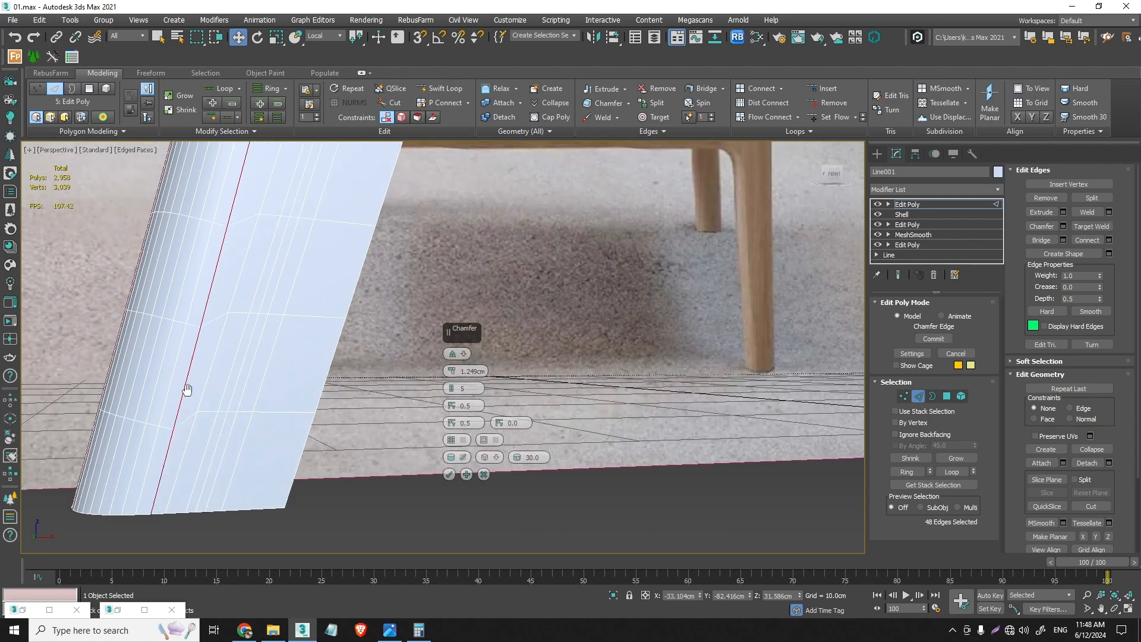
pyautogui.scroll(-5, 249, 270)
pyautogui.moveTo(249, 270); pyautogui.dragTo(280, 254, button='middle')
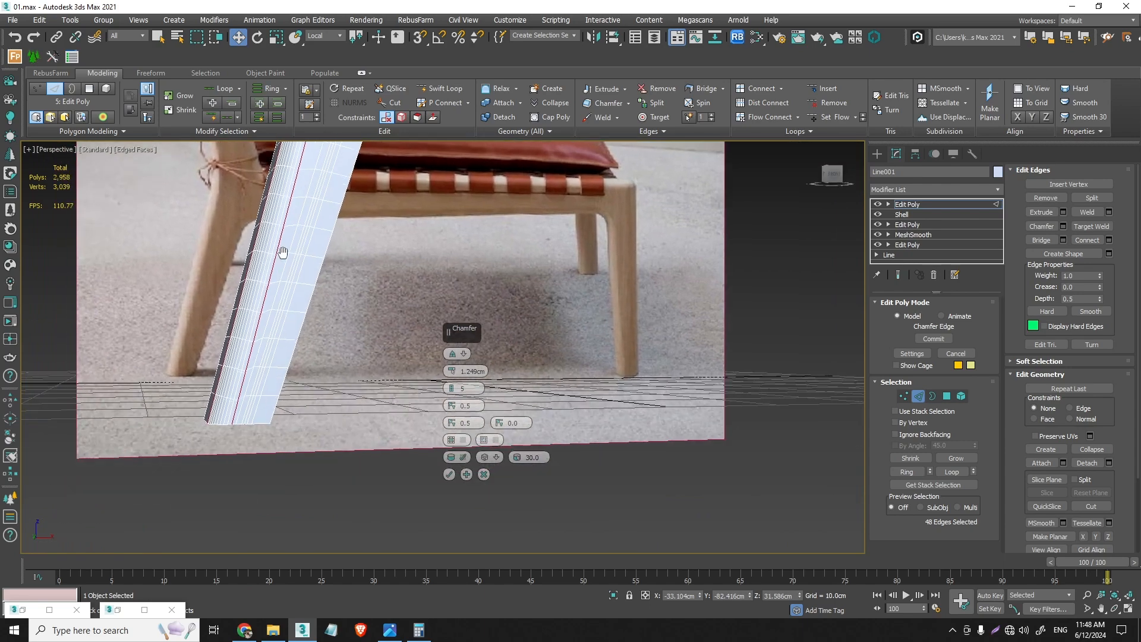
pyautogui.click(485, 475)
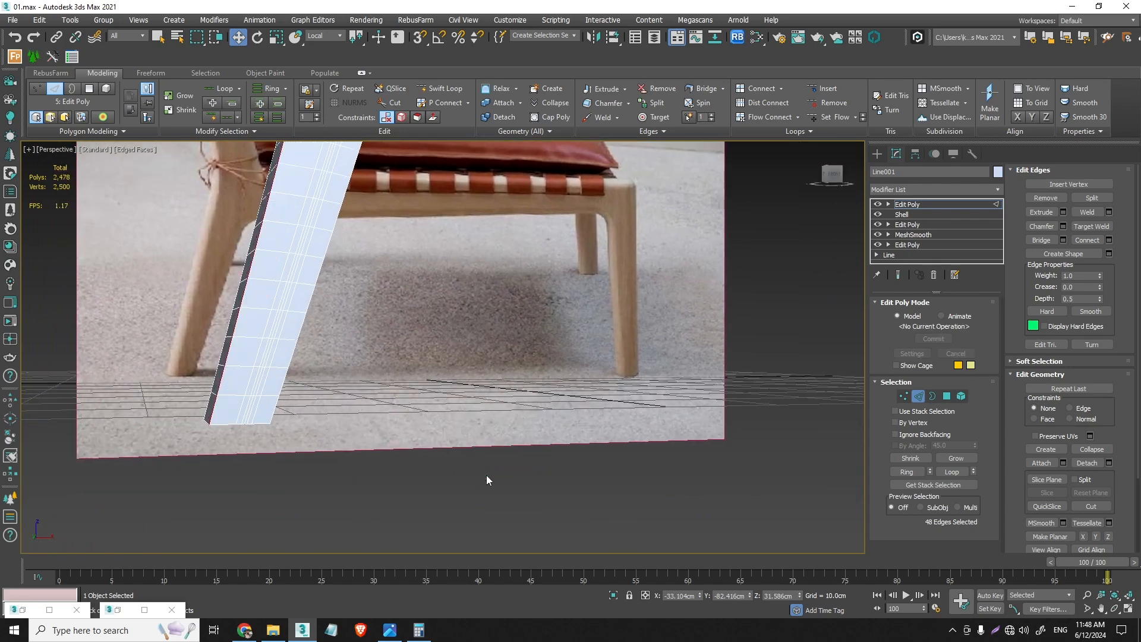
# - Compare the rear leg with the reference photo and chamfer its rear edge loop by 1.249 cm with five segments
pyautogui.scroll(-3, 241, 397)
pyautogui.moveTo(240, 396); pyautogui.dragTo(260, 518, button='middle')
pyautogui.keyDown('alt'); pyautogui.moveTo(274, 473); pyautogui.dragTo(297, 333, button='middle'); pyautogui.keyUp('alt')
pyautogui.scroll(4, 248, 525)
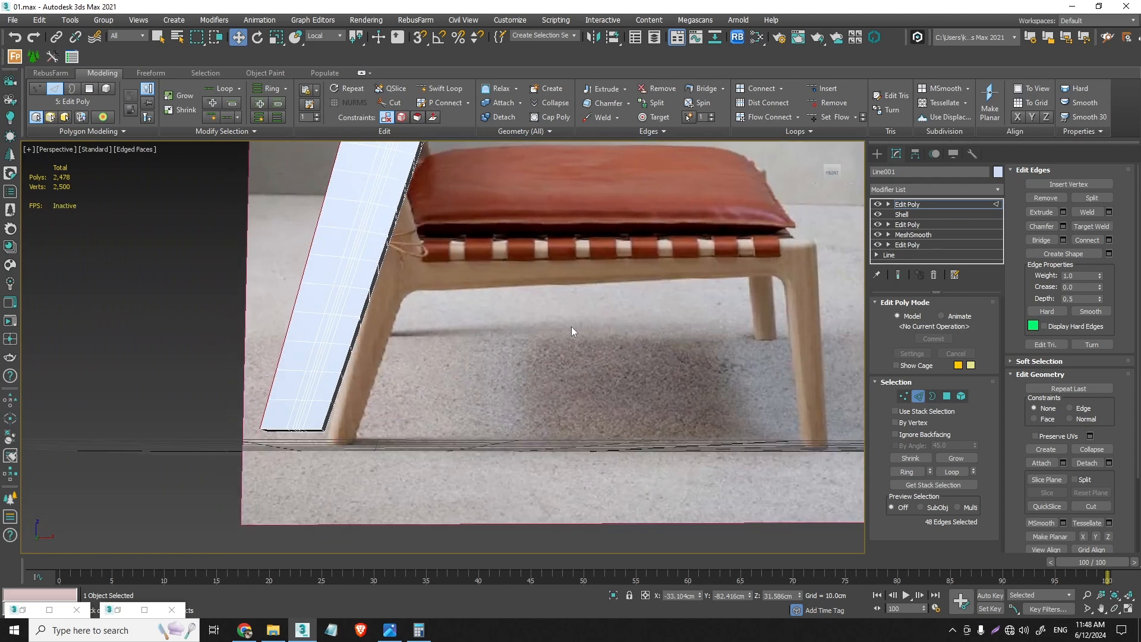
pyautogui.click(1064, 226)
pyautogui.scroll(3, 294, 396)
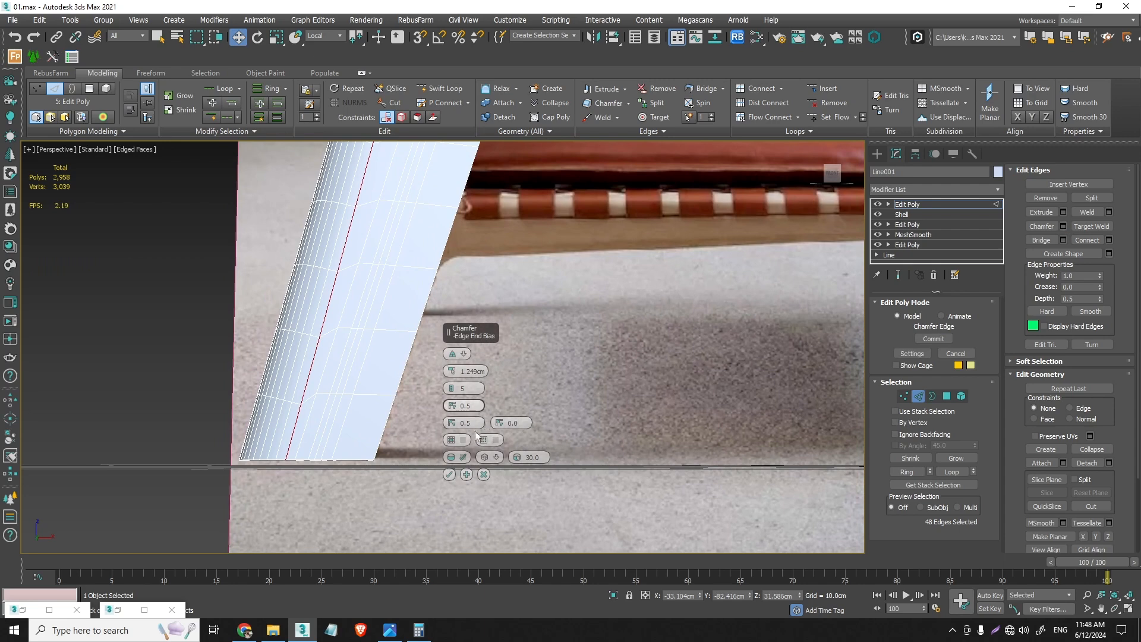
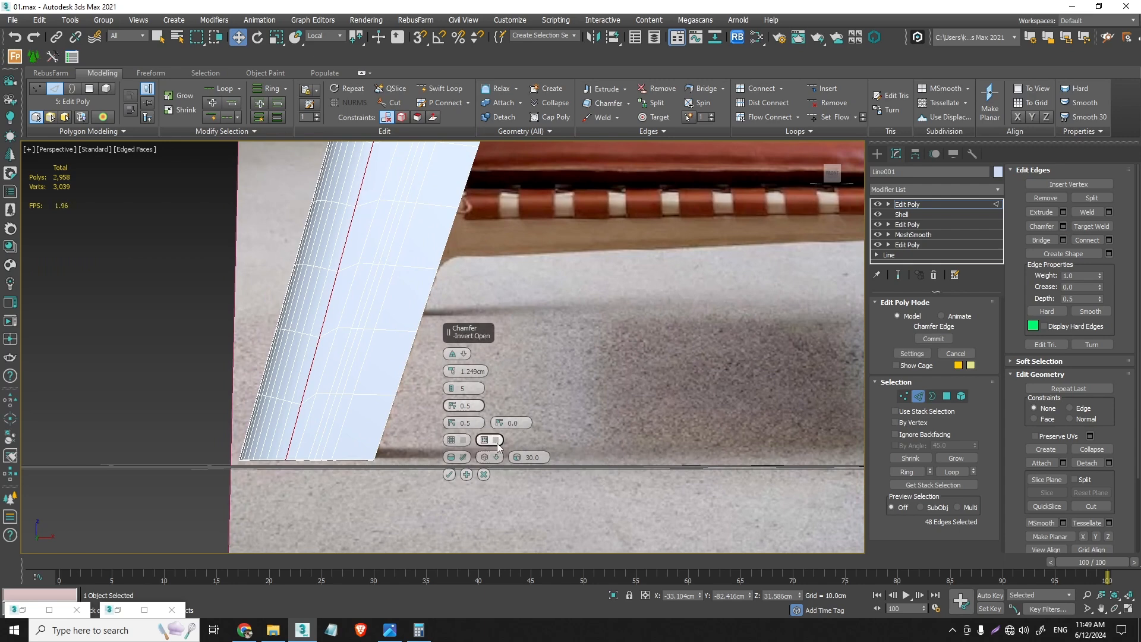
# - Try the Invert Open option and an end bias of 0.515 on the rear edge chamfer
pyautogui.click(495, 440)
pyautogui.click(495, 440)
pyautogui.click(464, 440)
pyautogui.click(464, 440)
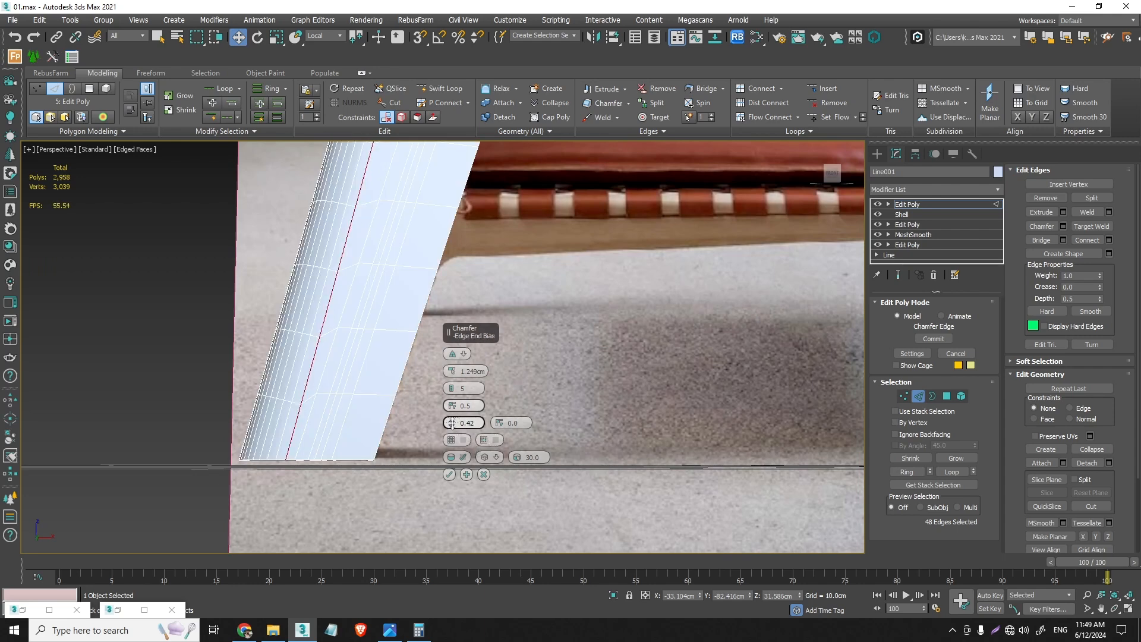
pyautogui.moveTo(453, 422); pyautogui.dragTo(453, 398)
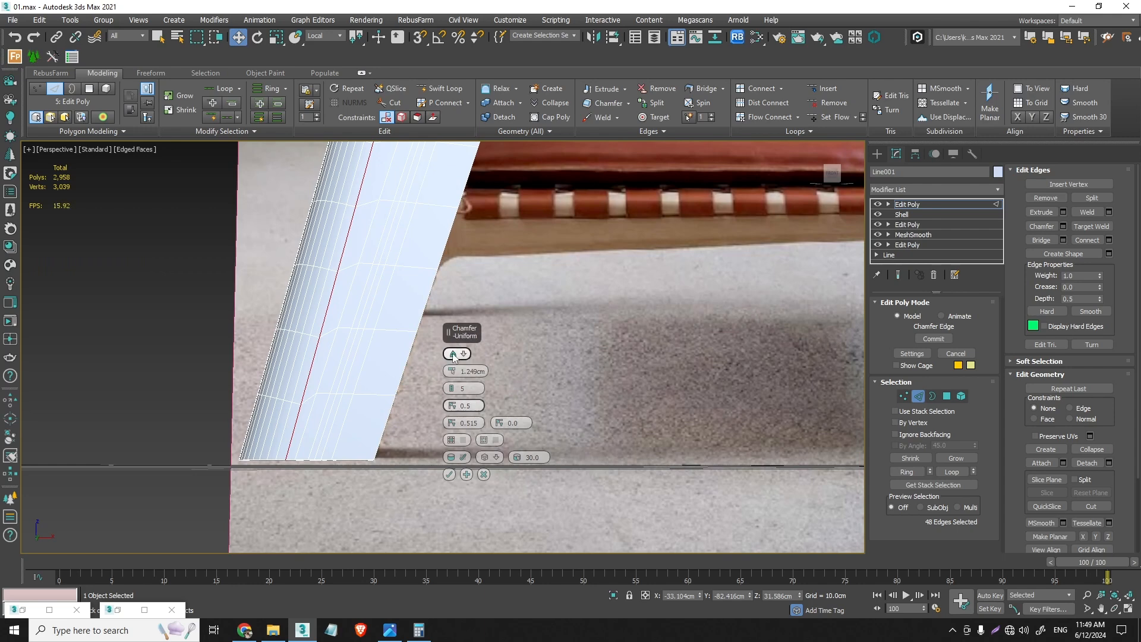
# - Switch the rear edge chamfer to the Tri type and check its shape at the top of the back post
pyautogui.click(453, 354)
pyautogui.click(453, 353)
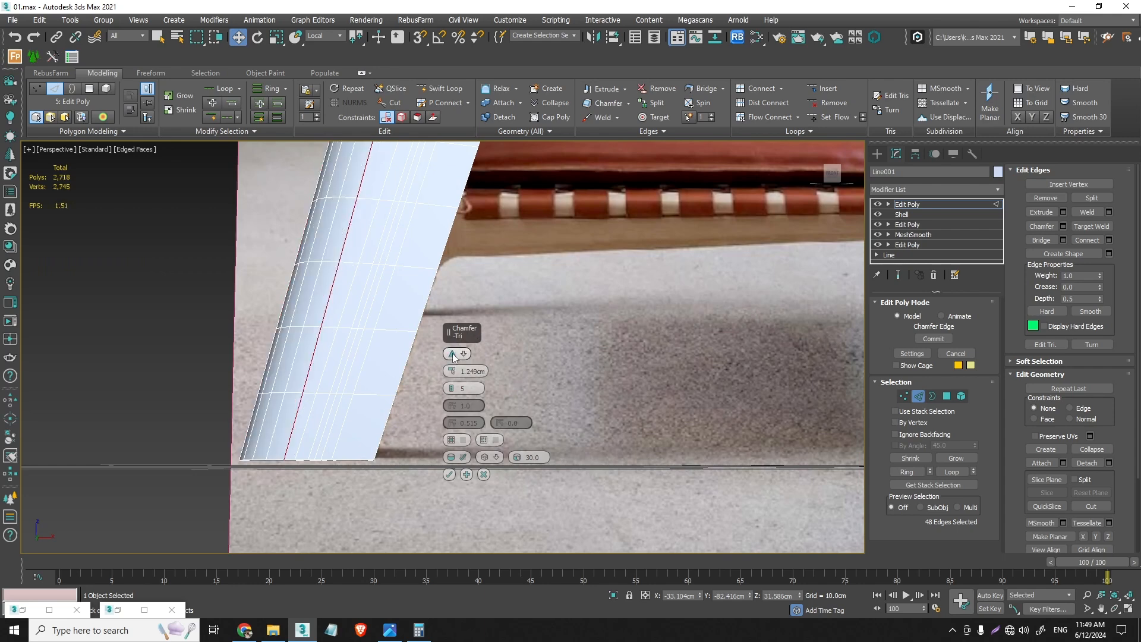
pyautogui.scroll(-5, 333, 395)
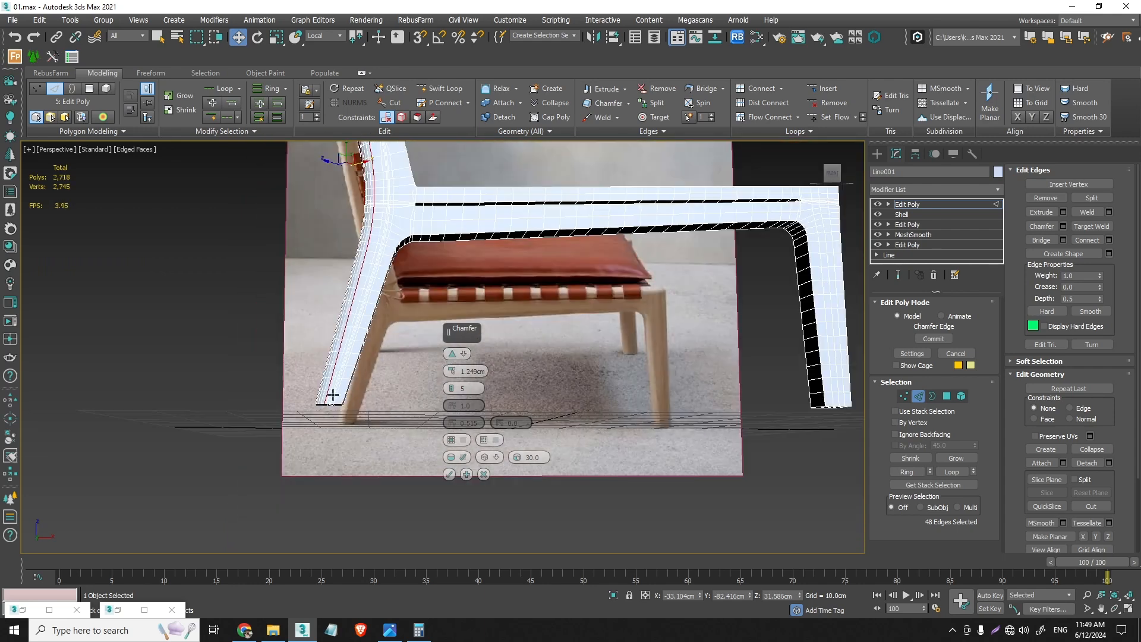
pyautogui.keyDown('alt'); pyautogui.moveTo(355, 358); pyautogui.dragTo(295, 271, button='middle'); pyautogui.keyUp('alt')
pyautogui.scroll(4, 338, 387)
pyautogui.scroll(4, 295, 271)
pyautogui.keyDown('alt'); pyautogui.moveTo(296, 226); pyautogui.dragTo(331, 265, button='middle'); pyautogui.keyUp('alt')
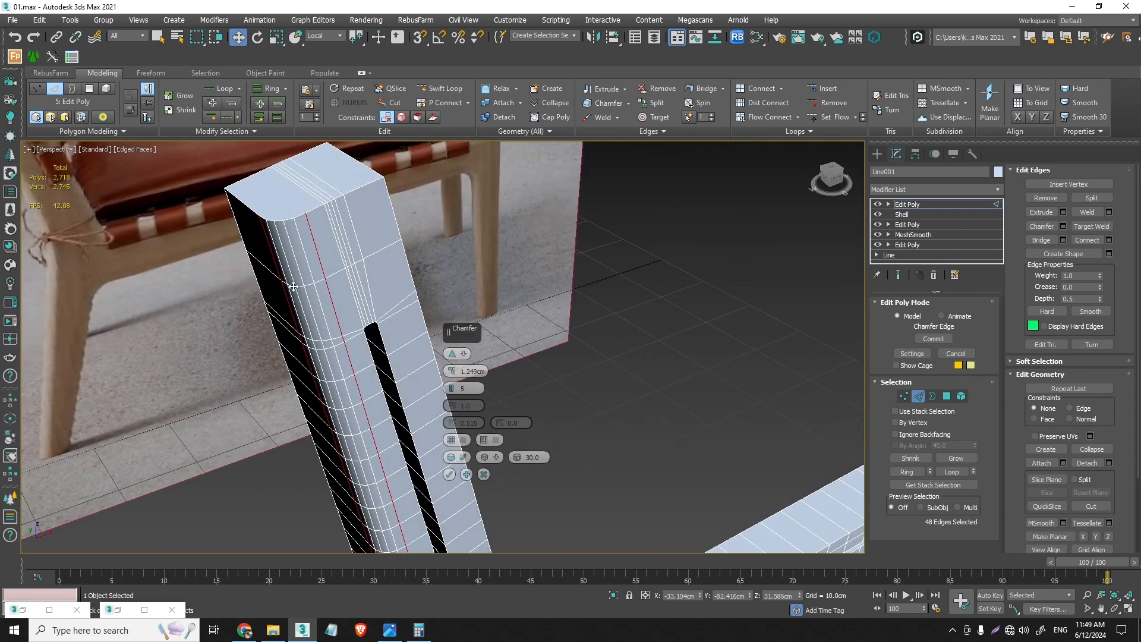
# - Set the rear edge chamfer amount to 1.5 cm, check the foot of the rear leg, and apply the chamfer
pyautogui.click(475, 371)
pyautogui.write('1.5')
pyautogui.press('Return')
pyautogui.scroll(-6, 324, 354)
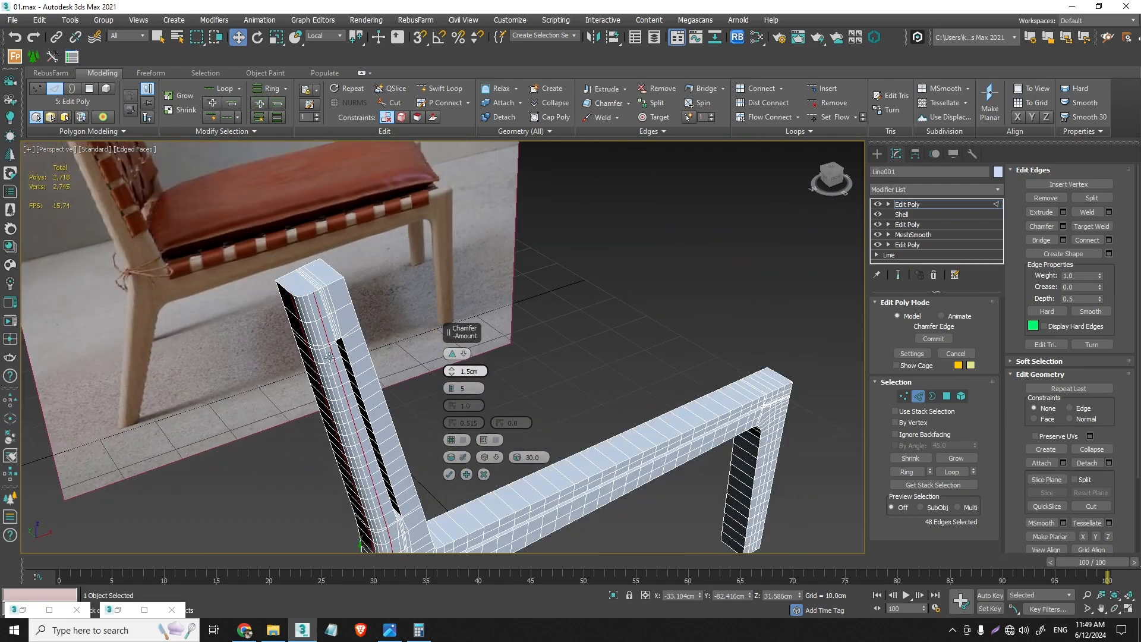
pyautogui.moveTo(343, 402); pyautogui.dragTo(400, 224, button='middle')
pyautogui.scroll(3, 386, 408)
pyautogui.scroll(2, 387, 409)
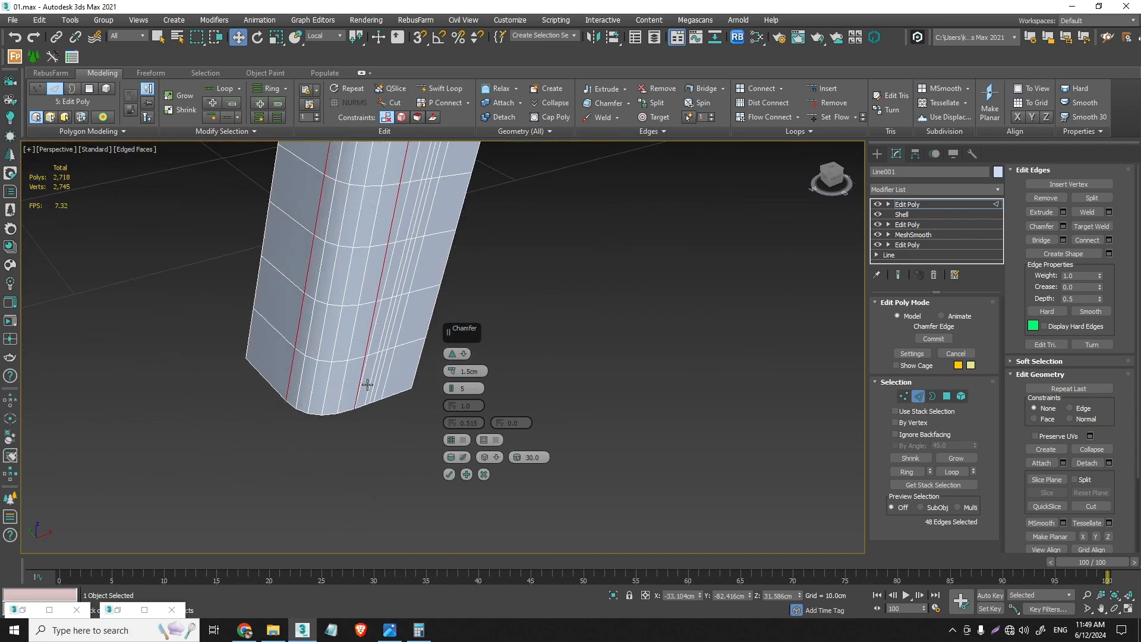
pyautogui.moveTo(364, 382)
pyautogui.keyDown('alt'); pyautogui.mouseDown(button='middle')
pyautogui.moveTo(349, 316)
pyautogui.moveTo(373, 390)
pyautogui.mouseUp(button='middle'); pyautogui.keyUp('alt')
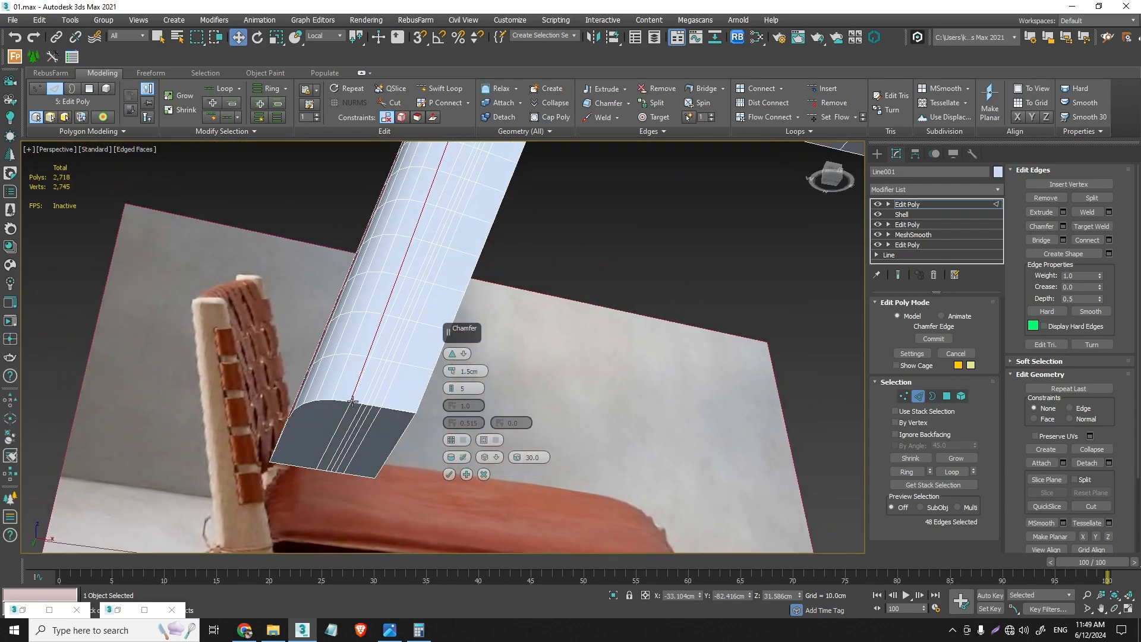
pyautogui.scroll(1, 353, 402)
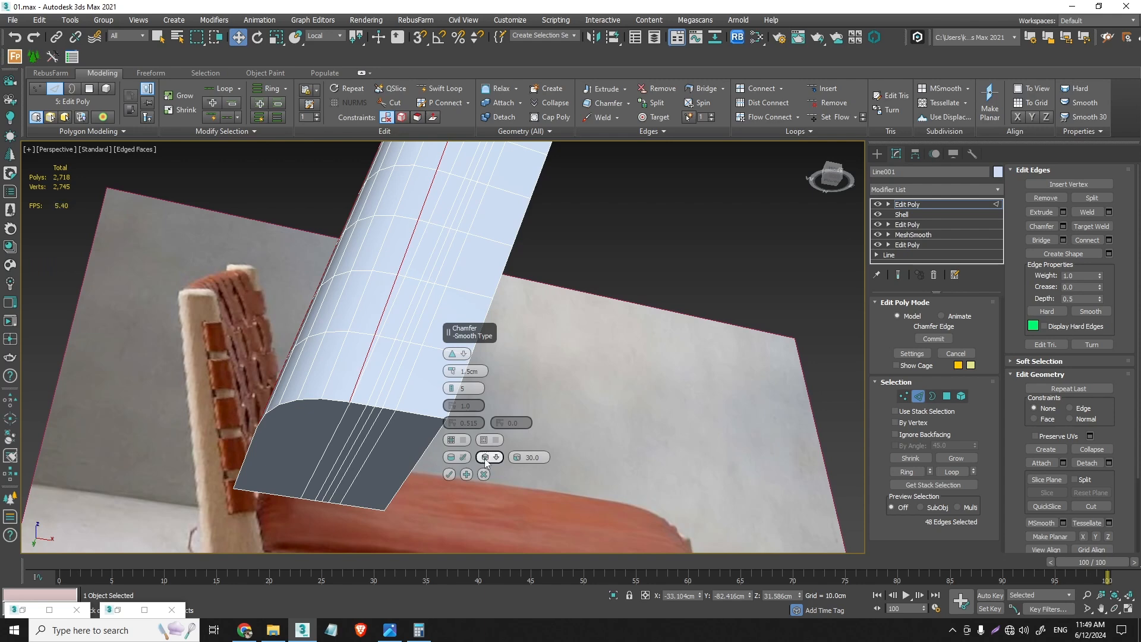
pyautogui.click(450, 475)
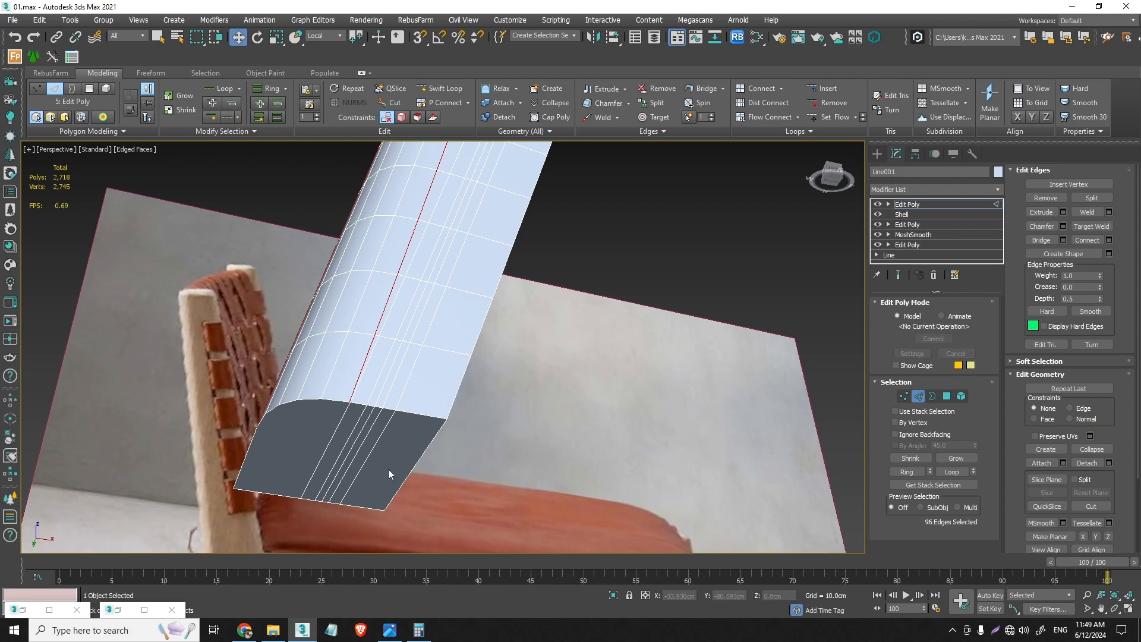
# - Shift the crowded edge under the rear foot and the two lowest vertices of its loop toward the central edge loops
pyautogui.click(323, 452)
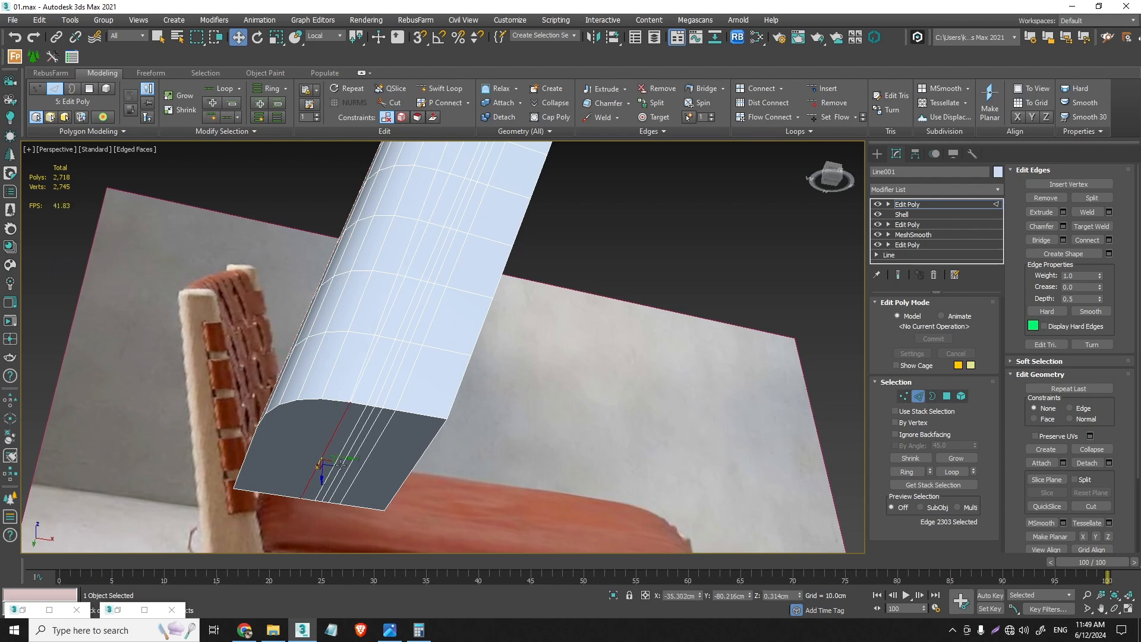
pyautogui.moveTo(340, 465); pyautogui.dragTo(358, 459)
pyautogui.click(903, 396)
pyautogui.click(379, 337)
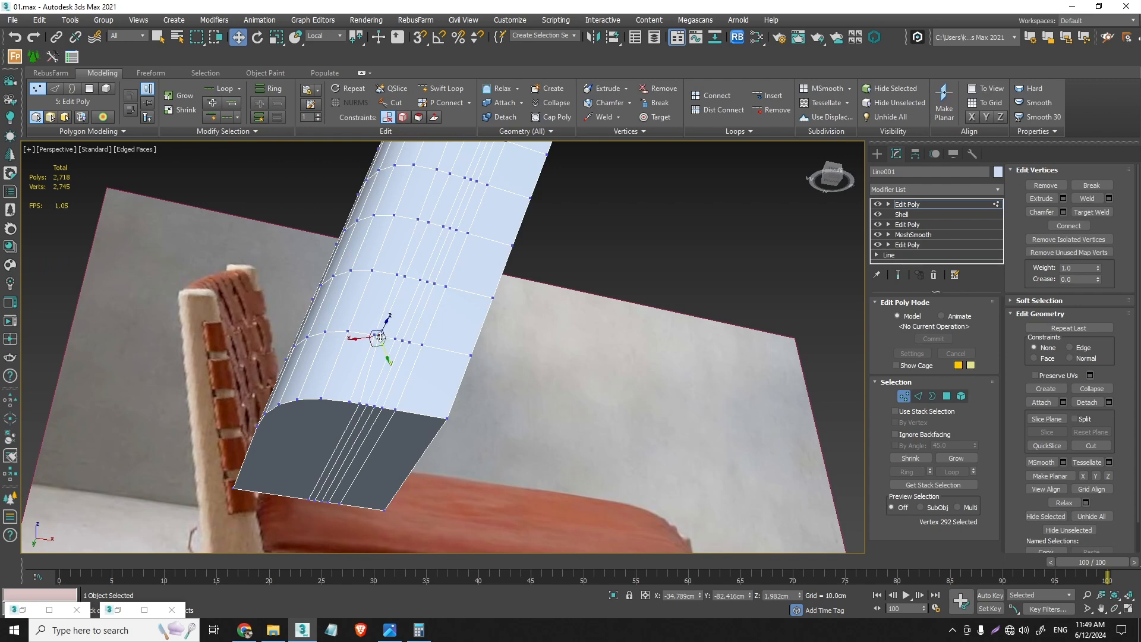
pyautogui.scroll(10, 372, 342)
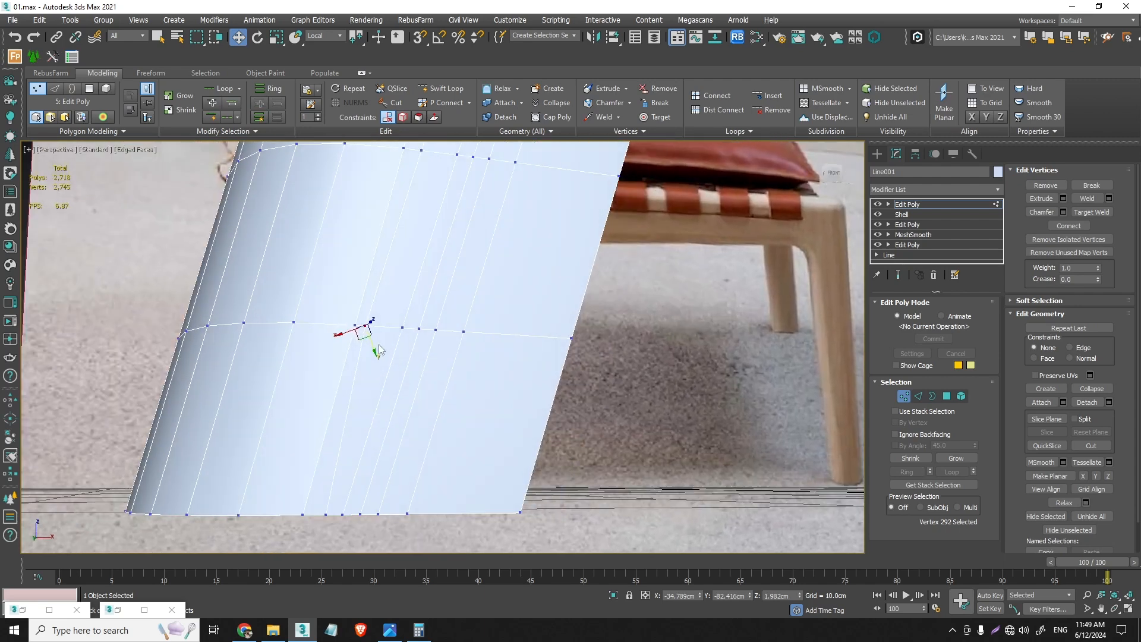
pyautogui.moveTo(349, 334); pyautogui.dragTo(373, 315)
pyautogui.moveTo(391, 280); pyautogui.dragTo(386, 315, button='middle')
pyautogui.click(387, 267)
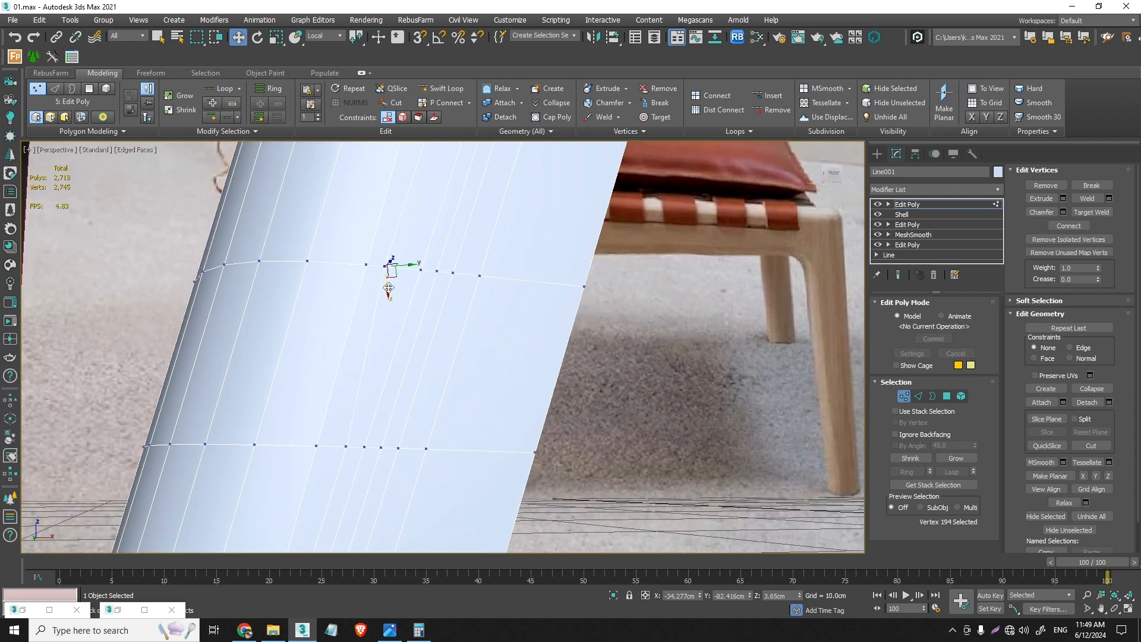
pyautogui.moveTo(418, 264); pyautogui.dragTo(404, 257)
pyautogui.scroll(-4, 406, 255)
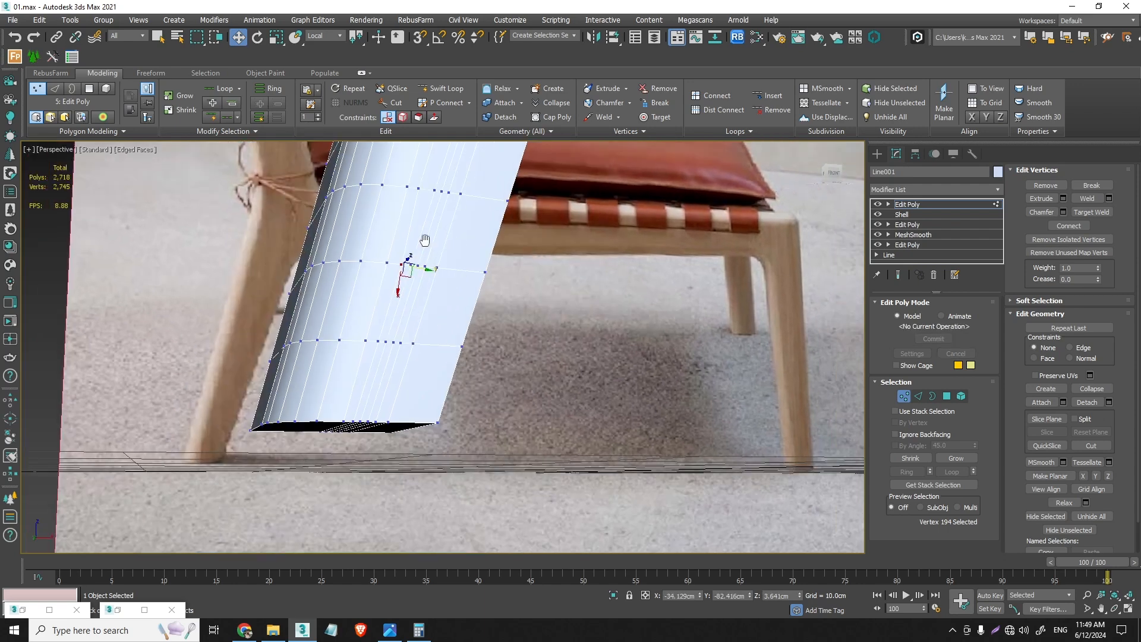
# - Move the third and fourth vertices of that loop up the rear leg's outer face away from the chamfer border
pyautogui.moveTo(423, 242); pyautogui.dragTo(370, 315, button='middle')
pyautogui.click(373, 311)
pyautogui.click(399, 238)
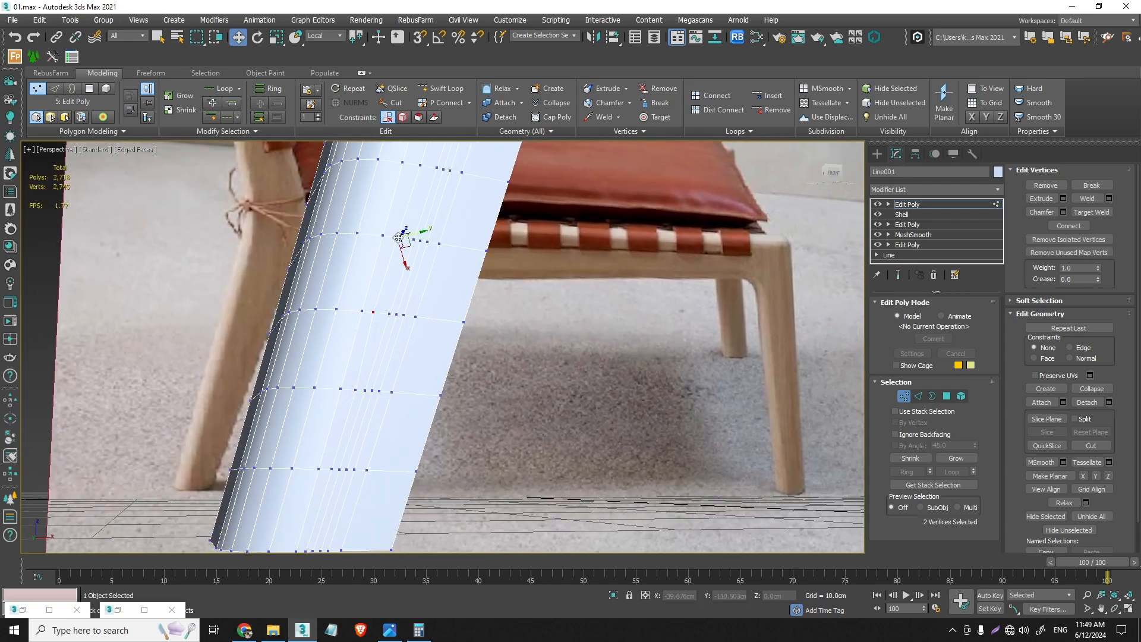
pyautogui.click(373, 311)
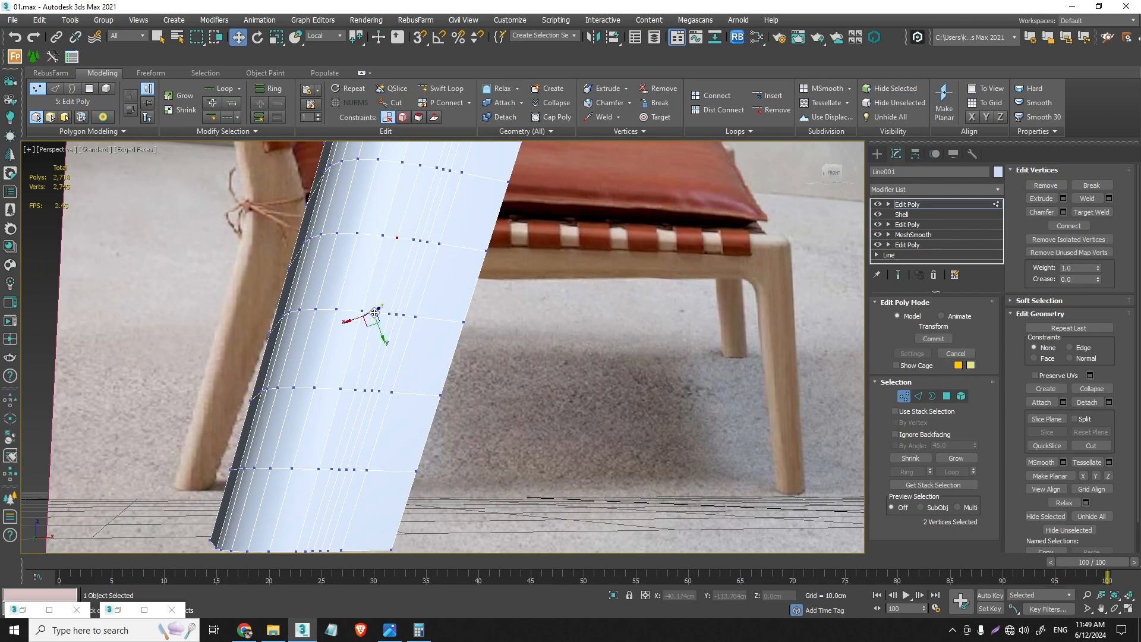
pyautogui.scroll(4, 379, 312)
pyautogui.moveTo(361, 320)
pyautogui.mouseDown()
pyautogui.moveTo(379, 315)
pyautogui.moveTo(375, 304)
pyautogui.moveTo(374, 331)
pyautogui.mouseUp()
pyautogui.moveTo(384, 250); pyautogui.dragTo(350, 401, button='middle')
pyautogui.click(344, 399)
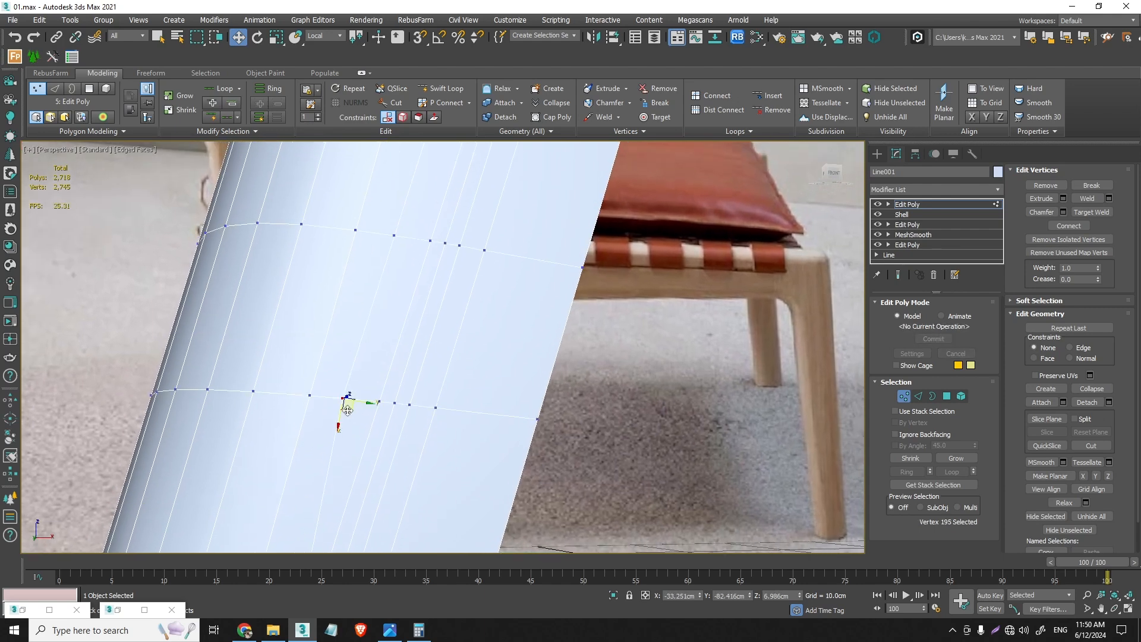
pyautogui.moveTo(362, 403)
pyautogui.mouseDown()
pyautogui.moveTo(377, 403)
pyautogui.moveTo(344, 414)
pyautogui.mouseUp()
# - Reposition the next two vertices up the rear leg in line with the already shifted part of the loop
pyautogui.click(396, 237)
pyautogui.moveTo(395, 237); pyautogui.dragTo(334, 476, button='middle')
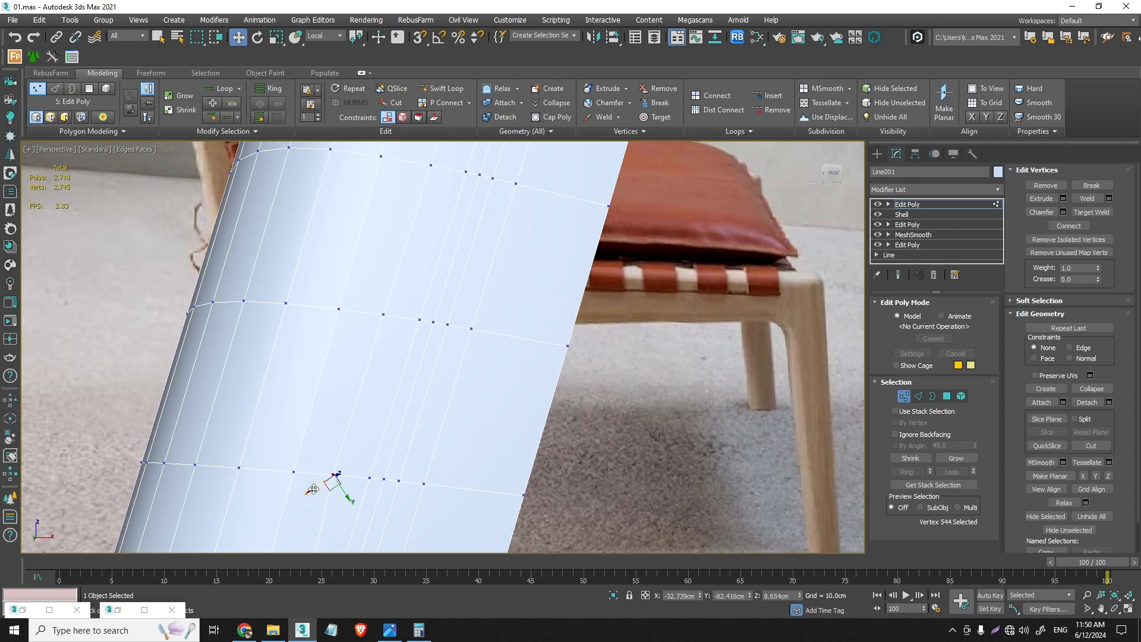
pyautogui.moveTo(313, 489); pyautogui.dragTo(351, 484)
pyautogui.click(384, 315)
pyautogui.moveTo(386, 320); pyautogui.dragTo(336, 402, button='middle')
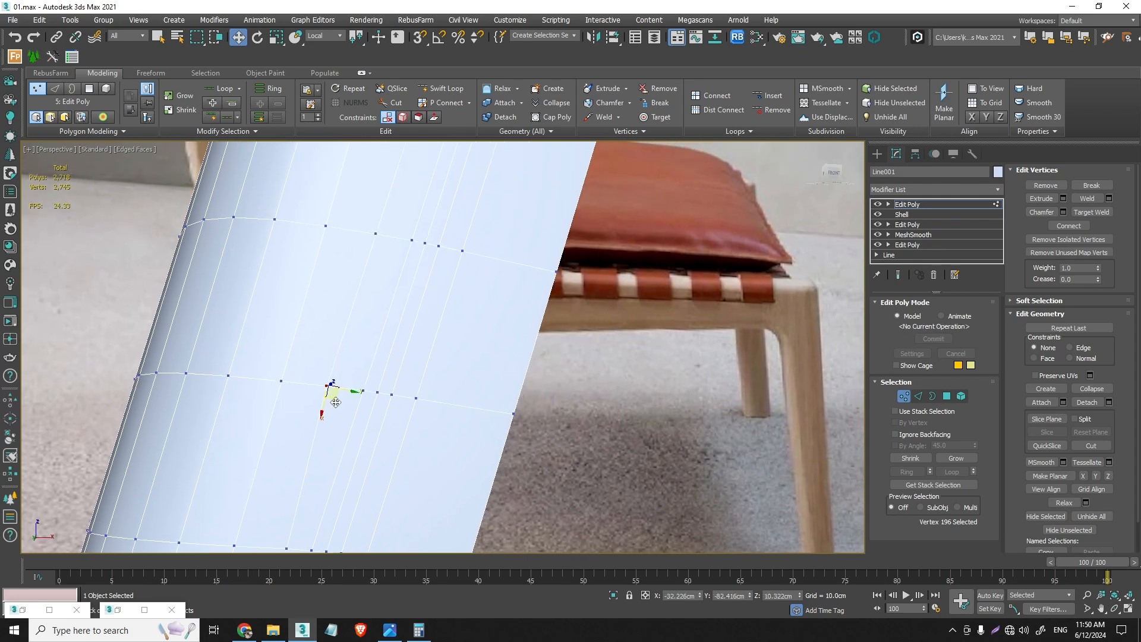
pyautogui.moveTo(351, 390)
pyautogui.mouseDown()
pyautogui.moveTo(355, 401)
pyautogui.moveTo(331, 396)
pyautogui.mouseUp()
# - Align the next three vertices higher up the rear leg with the shifted loop and leave vertex editing
pyautogui.click(376, 234)
pyautogui.moveTo(363, 246); pyautogui.dragTo(394, 254)
pyautogui.moveTo(407, 227); pyautogui.dragTo(355, 433, button='middle')
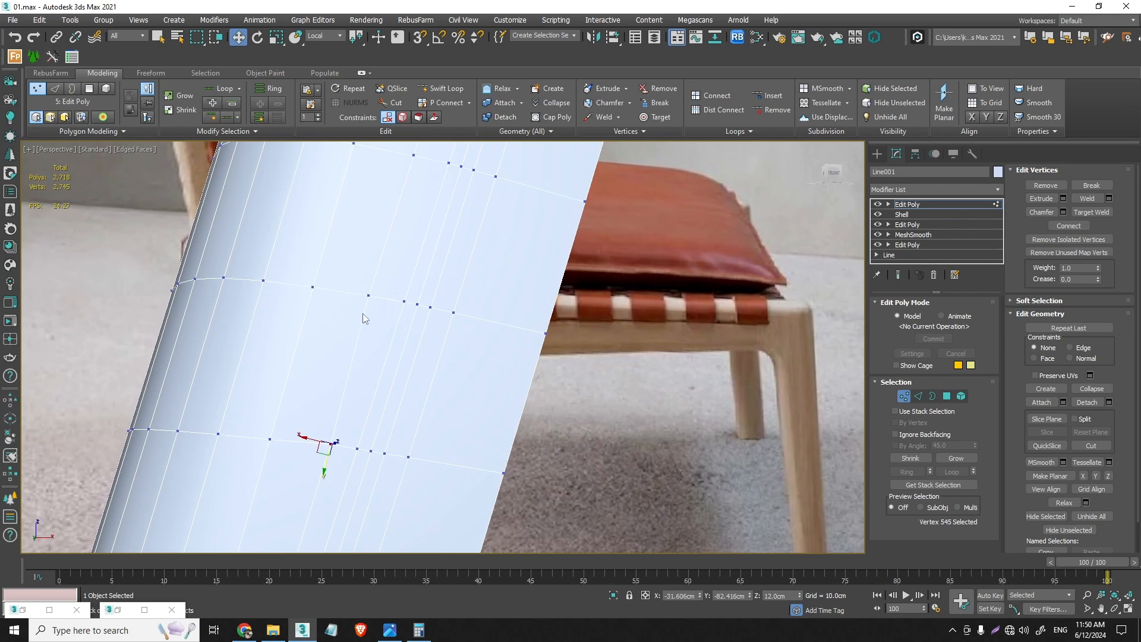
pyautogui.click(368, 299)
pyautogui.moveTo(375, 297); pyautogui.dragTo(349, 362, button='middle')
pyautogui.moveTo(361, 374); pyautogui.dragTo(363, 375)
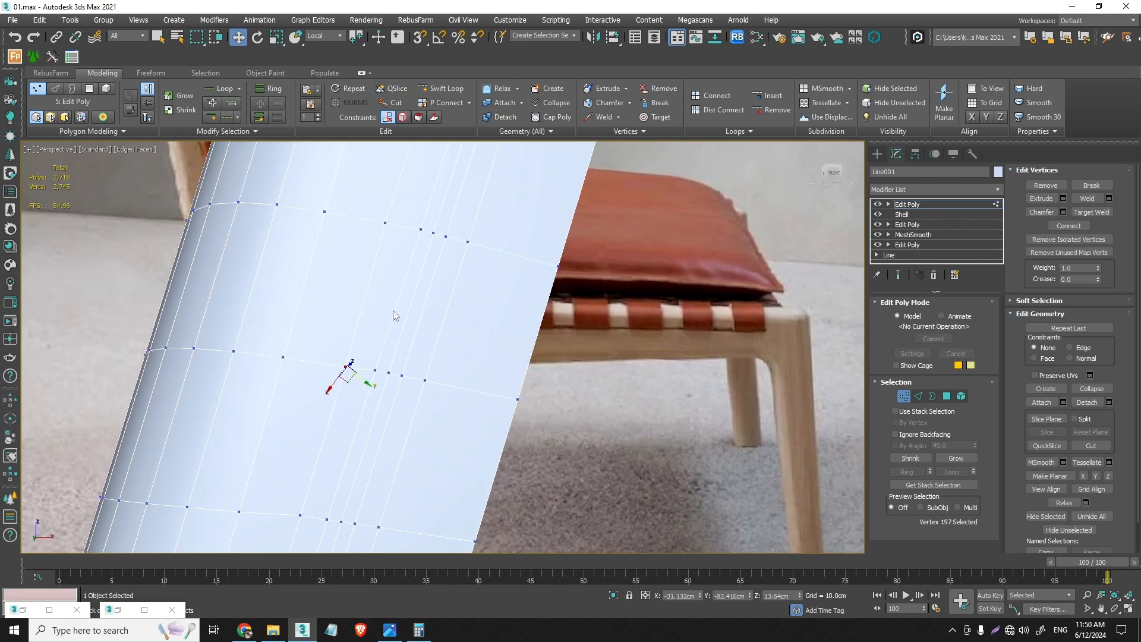
pyautogui.moveTo(408, 282); pyautogui.dragTo(359, 361, button='middle')
pyautogui.click(339, 301)
pyautogui.click(338, 300)
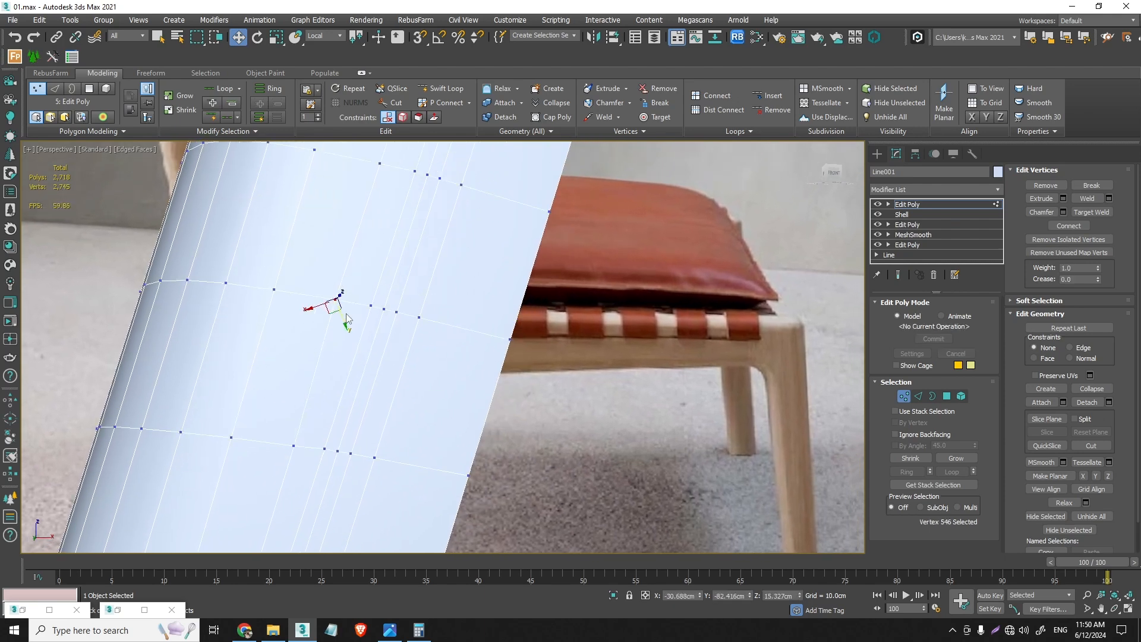
pyautogui.moveTo(314, 305); pyautogui.dragTo(347, 322)
pyautogui.click(904, 396)
# - Examine the rounded rear edges and the slots of the whole side frame from several angles
pyautogui.scroll(-7, 373, 354)
pyautogui.scroll(-2, 372, 355)
pyautogui.moveTo(372, 355); pyautogui.dragTo(397, 405, button='middle')
pyautogui.press('super')
pyautogui.keyDown('alt'); pyautogui.moveTo(435, 324); pyautogui.dragTo(429, 449, button='middle'); pyautogui.keyUp('alt')
pyautogui.keyDown('alt'); pyautogui.moveTo(364, 219); pyautogui.dragTo(405, 394, button='middle'); pyautogui.keyUp('alt')
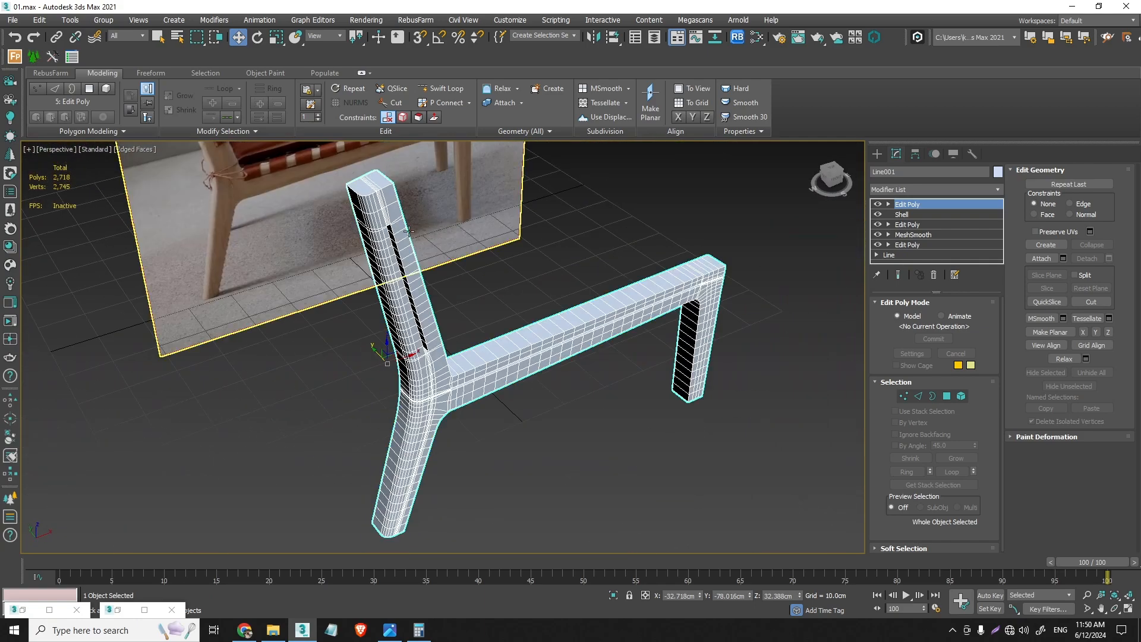
pyautogui.moveTo(367, 232)
pyautogui.keyDown('alt'); pyautogui.mouseDown(button='middle')
pyautogui.moveTo(491, 252)
pyautogui.moveTo(346, 235)
pyautogui.mouseUp(button='middle'); pyautogui.keyUp('alt')
pyautogui.scroll(8, 402, 289)
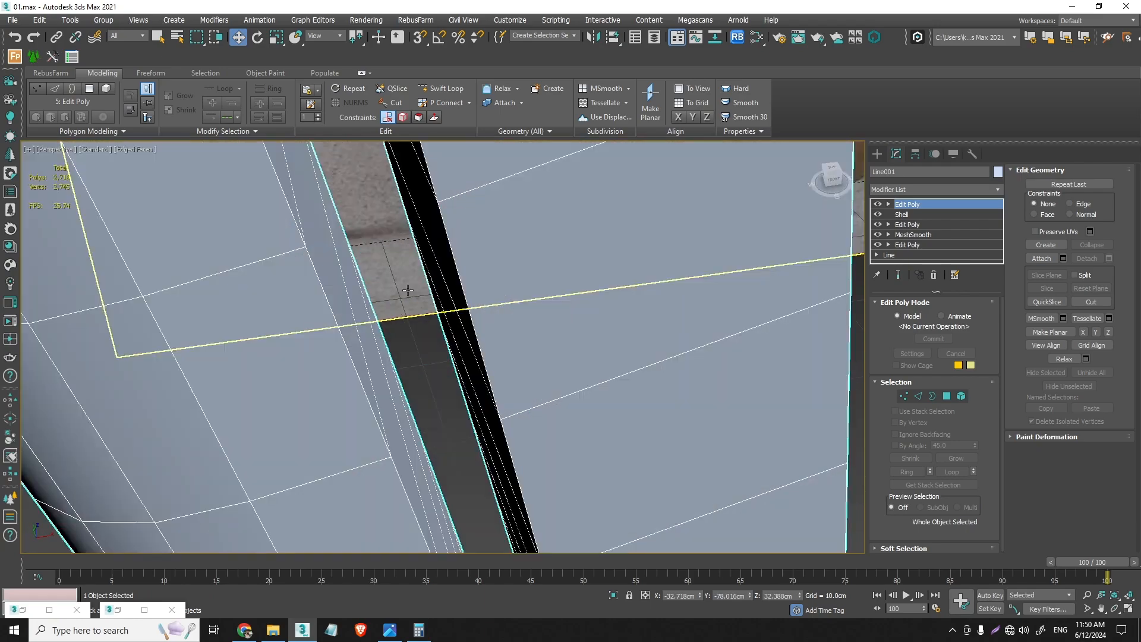
pyautogui.scroll(-8, 497, 500)
pyautogui.moveTo(497, 500); pyautogui.dragTo(438, 275, button='middle')
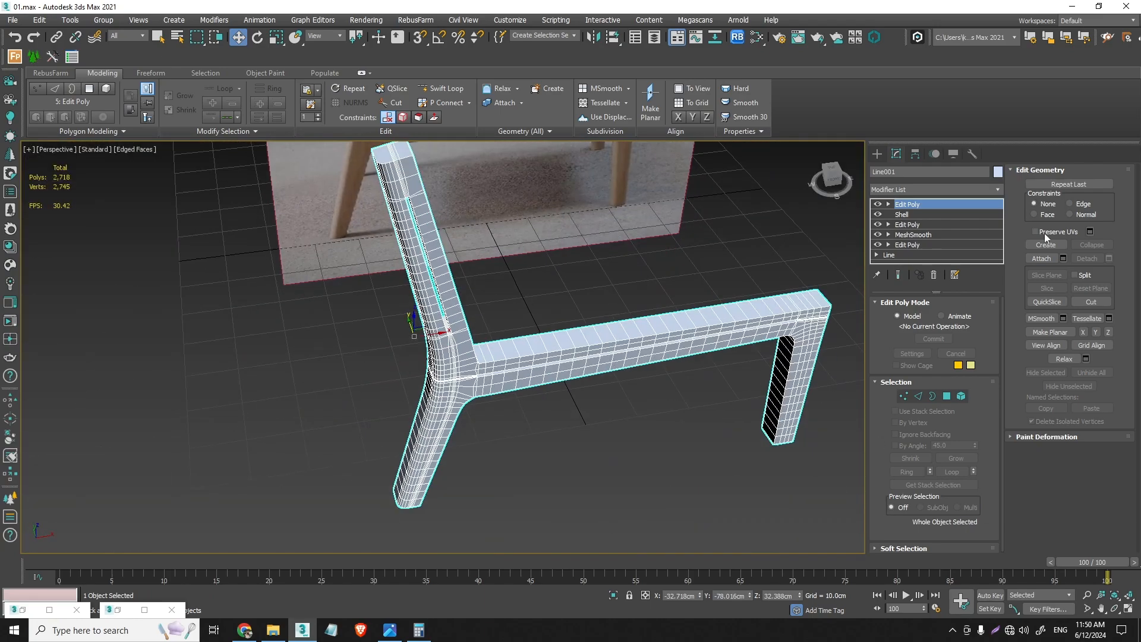
# - Select the edge loops around the slot in the back post, including its rounded ends
pyautogui.click(918, 396)
pyautogui.scroll(10, 463, 315)
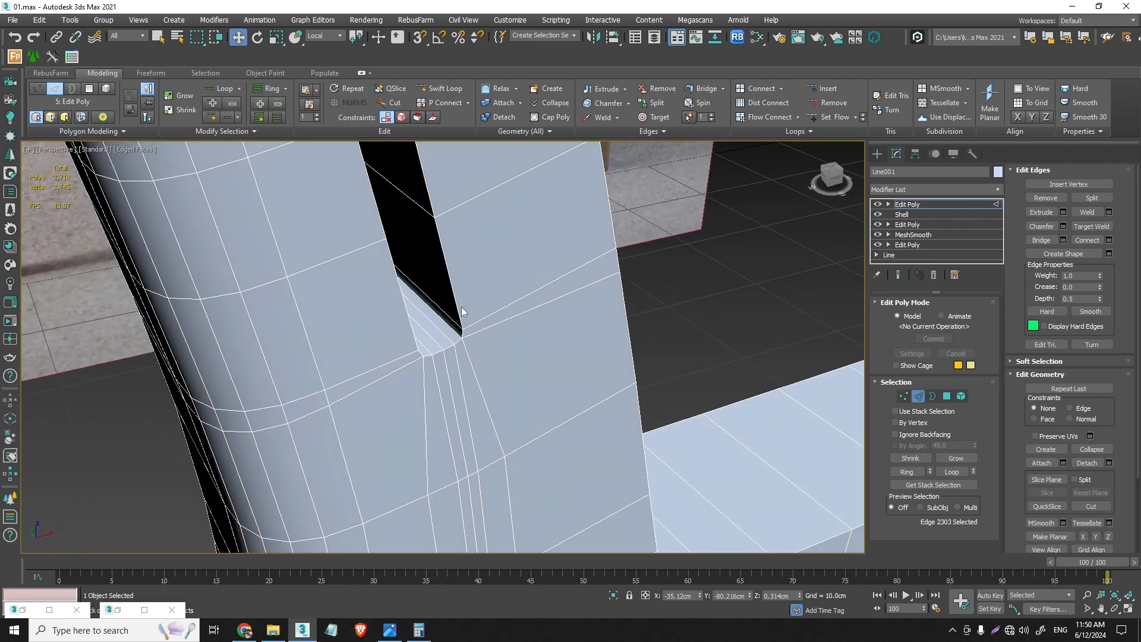
pyautogui.doubleClick(459, 303)
pyautogui.keyDown('alt'); pyautogui.moveTo(455, 347); pyautogui.dragTo(431, 495, button='middle'); pyautogui.keyUp('alt')
pyautogui.keyDown('ctrl'); pyautogui.doubleClick(413, 317); pyautogui.keyUp('ctrl')
pyautogui.scroll(-10, 411, 313)
pyautogui.scroll(10, 368, 271)
pyautogui.keyDown('alt'); pyautogui.moveTo(384, 288); pyautogui.dragTo(409, 278, button='middle'); pyautogui.keyUp('alt')
pyautogui.keyDown('ctrl'); pyautogui.doubleClick(412, 282); pyautogui.keyUp('ctrl')
pyautogui.scroll(-10, 413, 283)
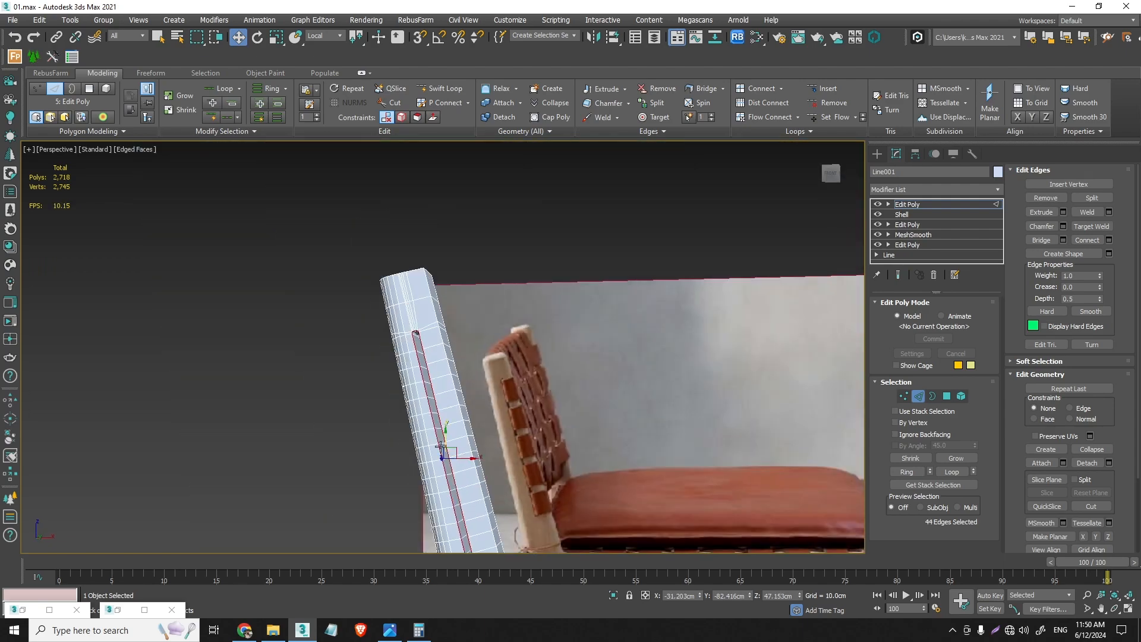
# - Add the edges around the horizontal rail's slot, including both rounded ends, to the edge selection
pyautogui.moveTo(441, 446); pyautogui.dragTo(409, 276, button='middle')
pyautogui.scroll(5, 473, 358)
pyautogui.keyDown('ctrl'); pyautogui.doubleClick(420, 318); pyautogui.keyUp('ctrl')
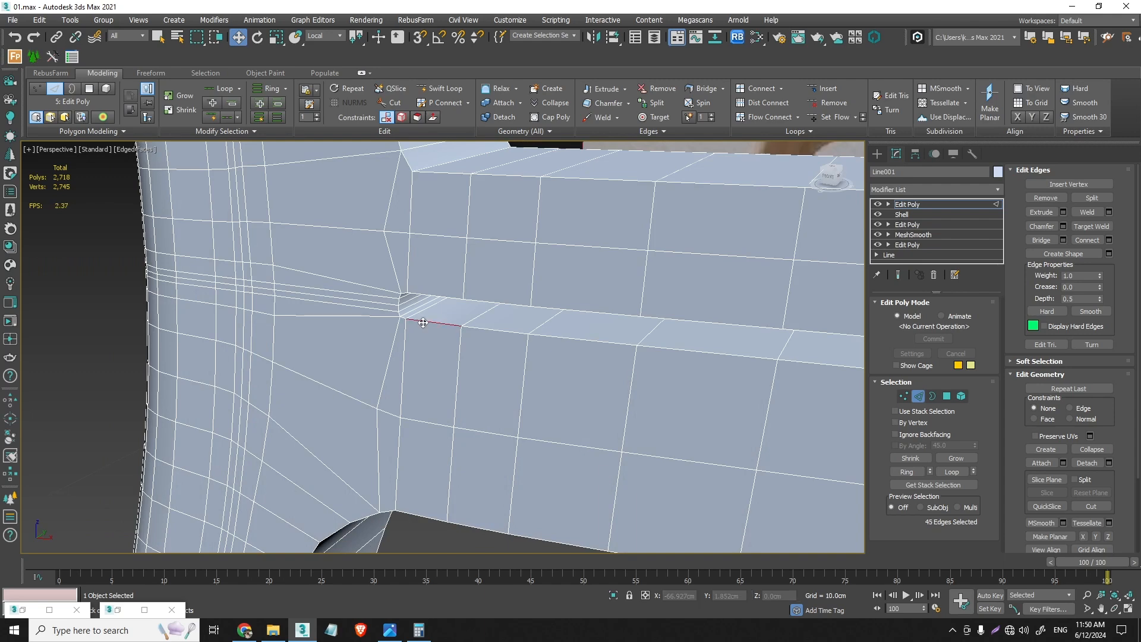
pyautogui.scroll(5, 398, 294)
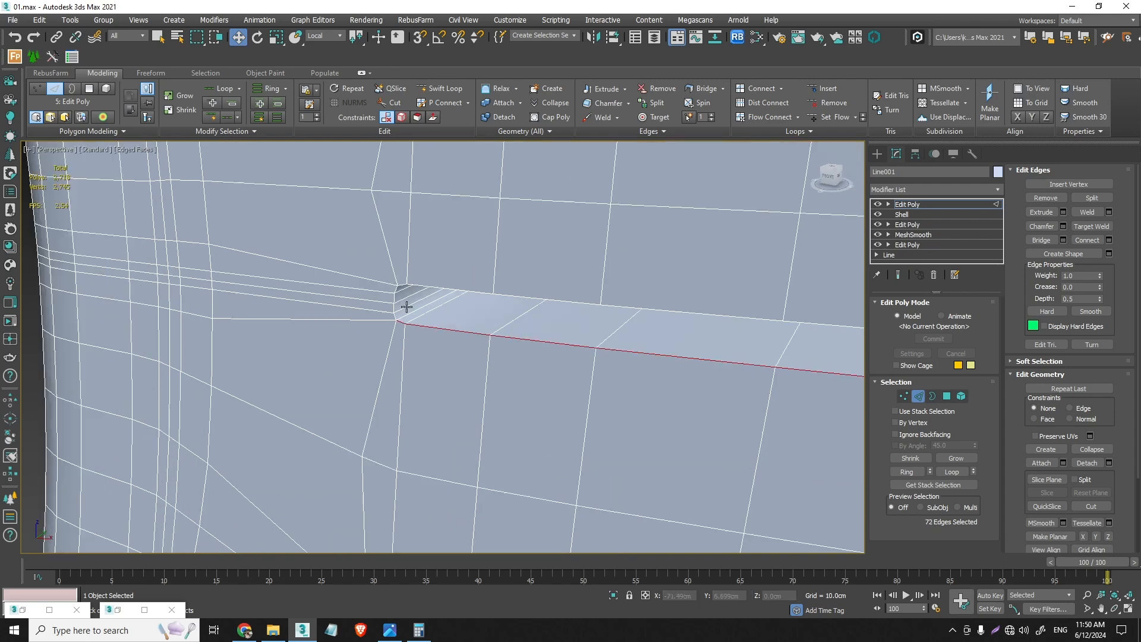
pyautogui.keyDown('ctrl'); pyautogui.doubleClick(437, 276); pyautogui.keyUp('ctrl')
pyautogui.scroll(-8, 437, 276)
pyautogui.moveTo(705, 395); pyautogui.dragTo(415, 299, button='middle')
pyautogui.scroll(4, 401, 304)
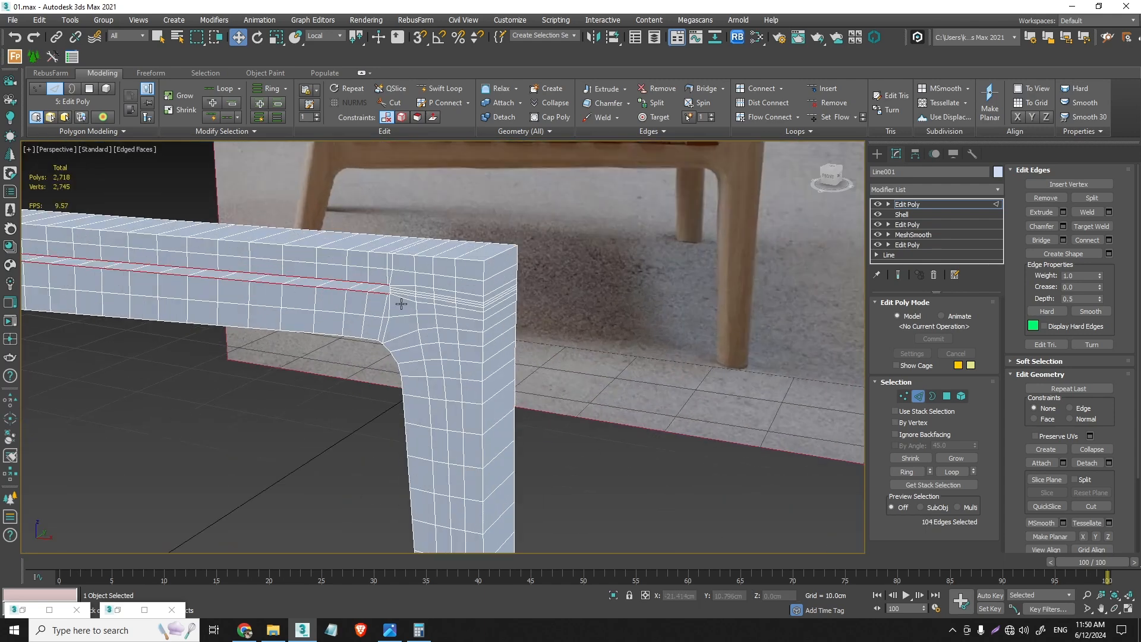
pyautogui.scroll(8, 401, 304)
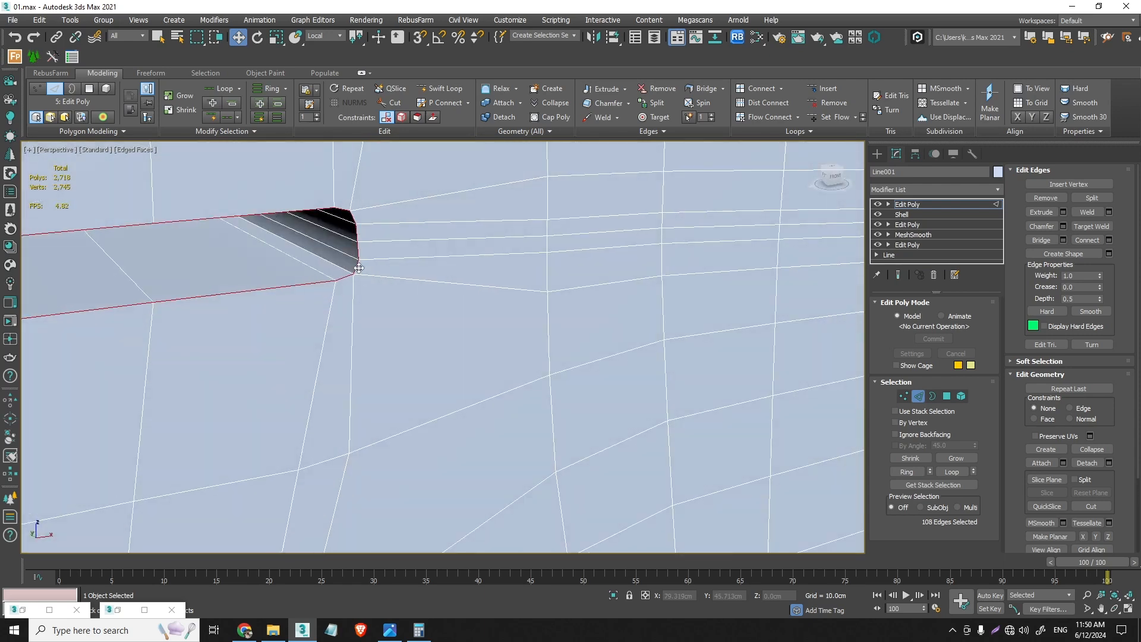
# - Chamfer the selected slot edges with the Uniform type and a 0.1 cm amount
pyautogui.click(1065, 226)
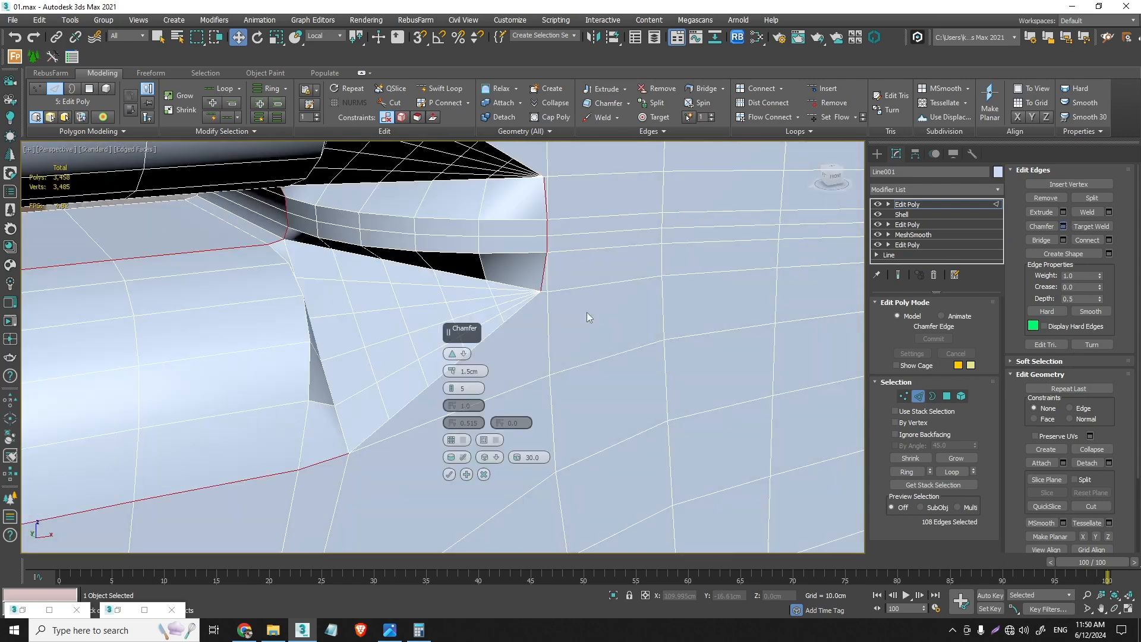
pyautogui.click(454, 357)
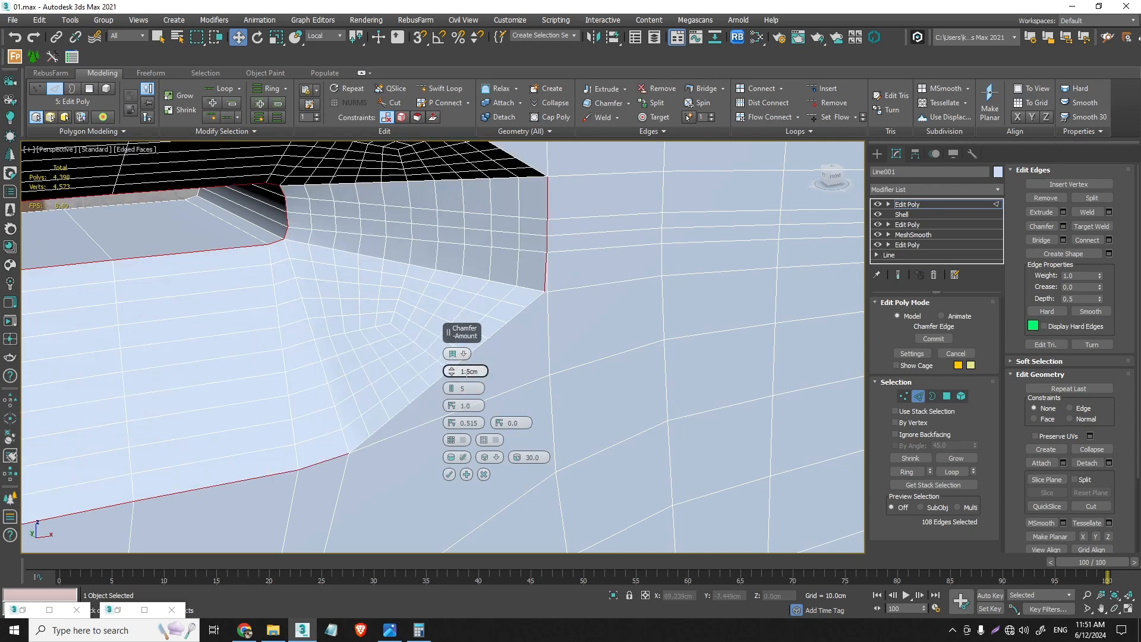
pyautogui.click(450, 356)
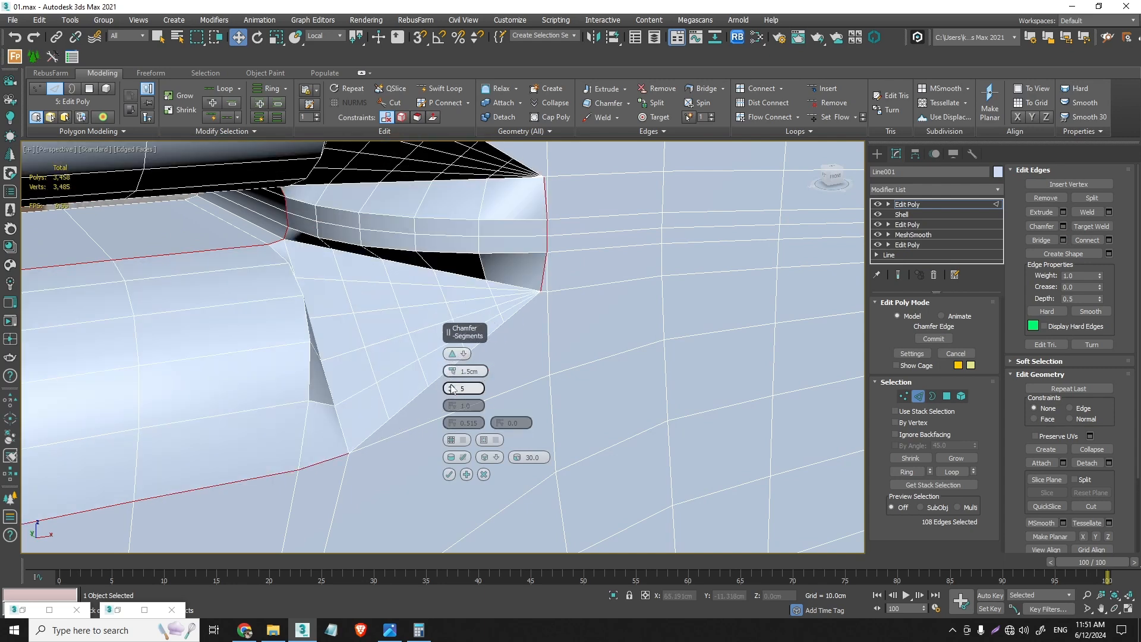
pyautogui.moveTo(455, 373); pyautogui.dragTo(453, 371)
pyautogui.click(453, 357)
pyautogui.scroll(-8, 354, 377)
pyautogui.moveTo(355, 377); pyautogui.dragTo(590, 311, button='middle')
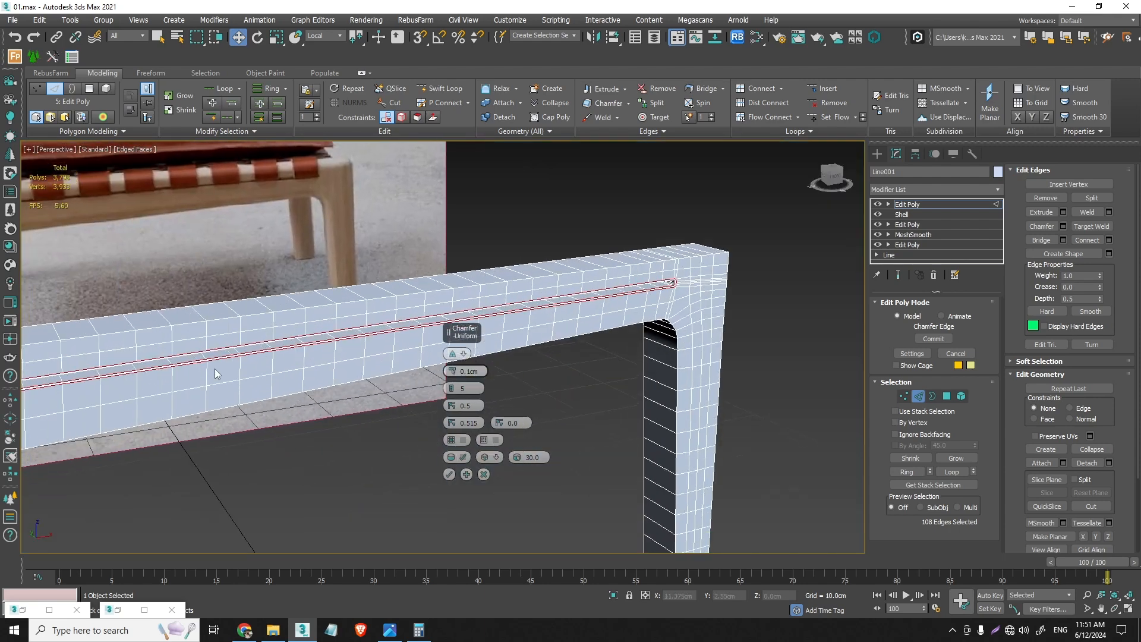
pyautogui.moveTo(218, 374); pyautogui.dragTo(605, 293, button='middle')
pyautogui.scroll(10, 336, 196)
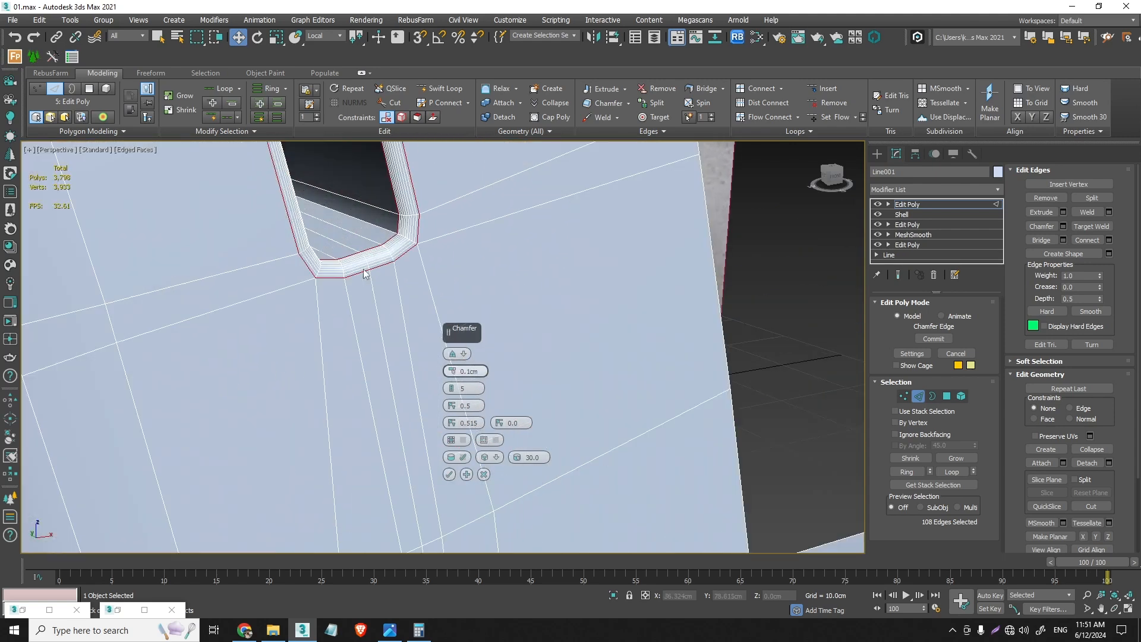
# - Set the slot chamfer to 2 segments and an amount of 0.15 cm
pyautogui.click(451, 393)
pyautogui.click(451, 394)
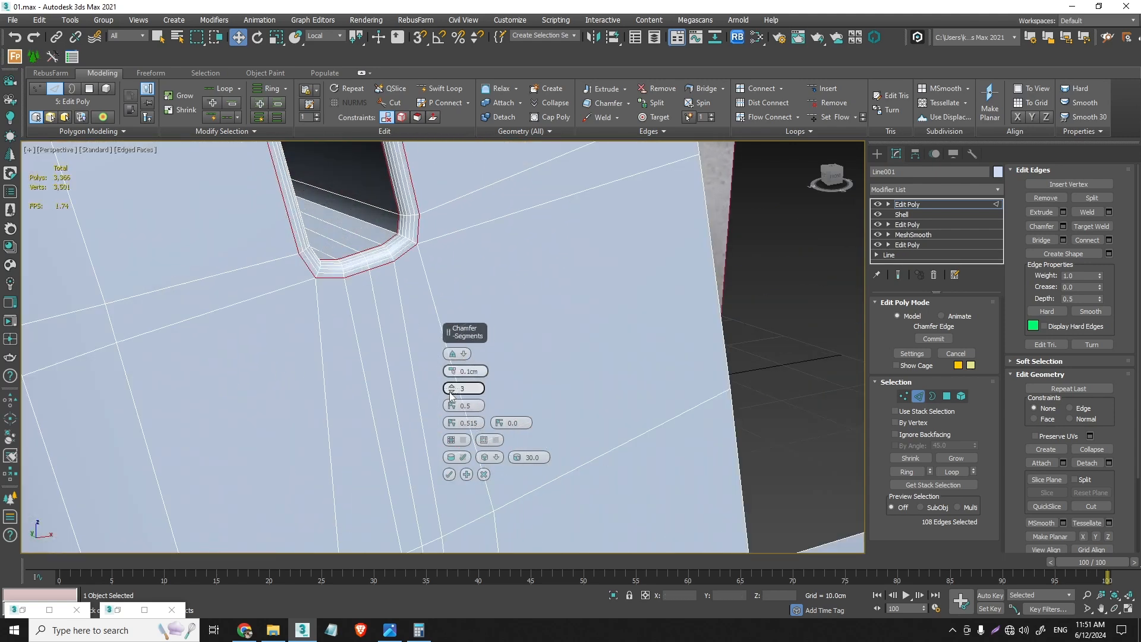
pyautogui.click(451, 393)
pyautogui.scroll(-10, 449, 312)
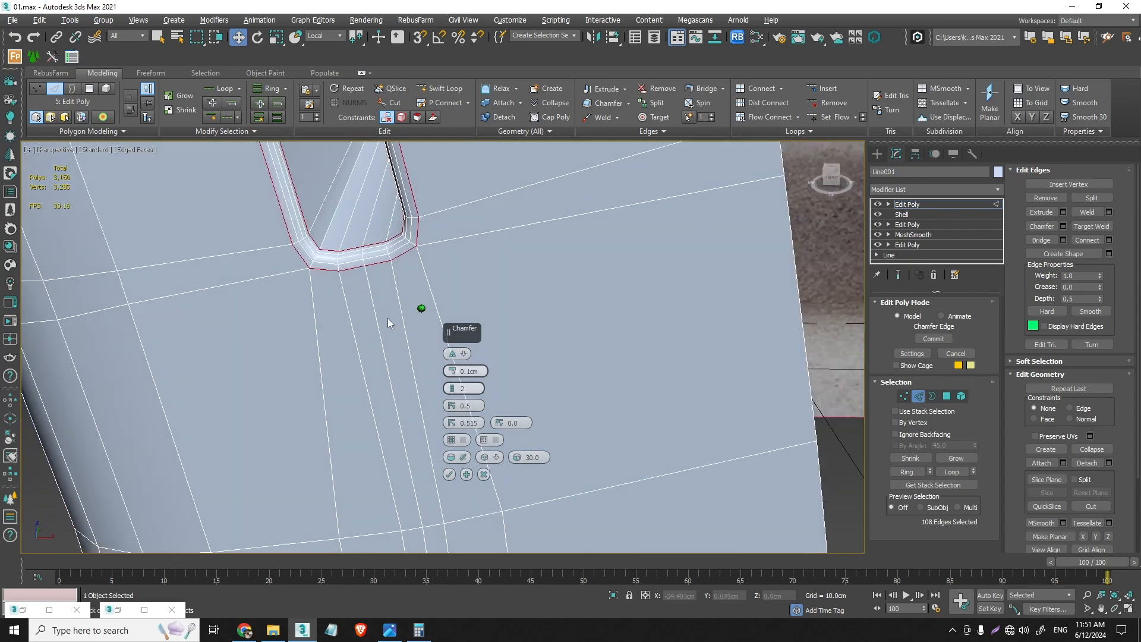
pyautogui.scroll(6, 399, 303)
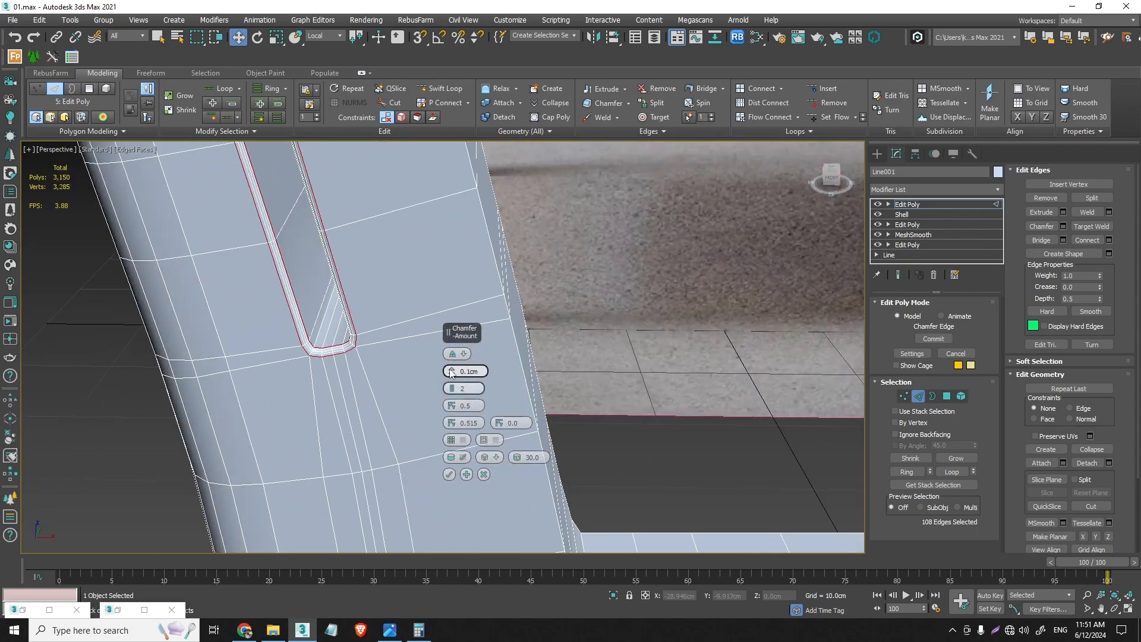
pyautogui.moveTo(452, 373); pyautogui.dragTo(451, 373)
pyautogui.scroll(-6, 419, 417)
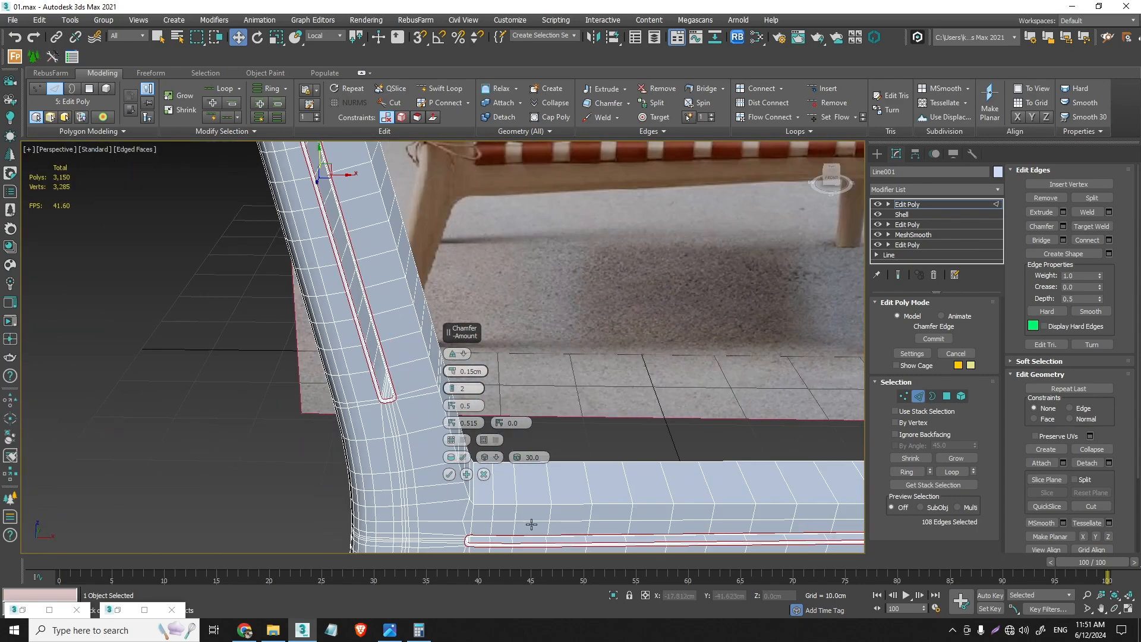
# - Check the slot ends, apply the chamfer, leave edge editing and deselect the side frame
pyautogui.scroll(2, 526, 520)
pyautogui.moveTo(523, 517); pyautogui.dragTo(530, 478, button='middle')
pyautogui.scroll(5, 411, 451)
pyautogui.moveTo(400, 440); pyautogui.dragTo(277, 367, button='middle')
pyautogui.scroll(-7, 278, 368)
pyautogui.scroll(4, 717, 387)
pyautogui.scroll(5, 707, 385)
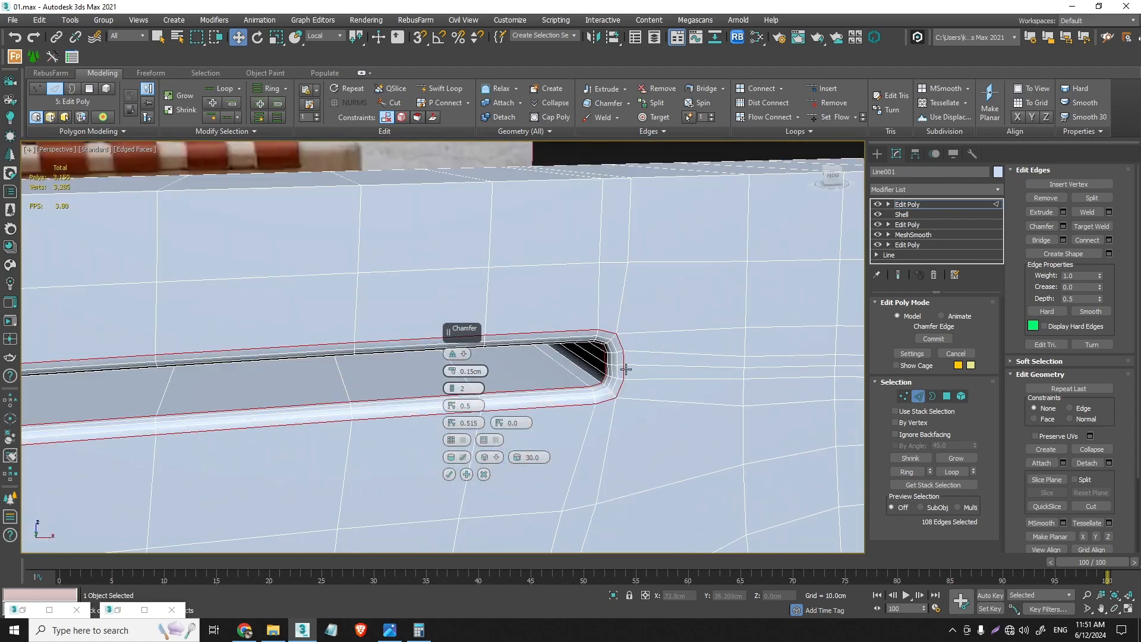
pyautogui.moveTo(627, 370)
pyautogui.keyDown('alt'); pyautogui.mouseDown(button='middle')
pyautogui.moveTo(678, 360)
pyautogui.moveTo(672, 342)
pyautogui.moveTo(612, 368)
pyautogui.mouseUp(button='middle'); pyautogui.keyUp('alt')
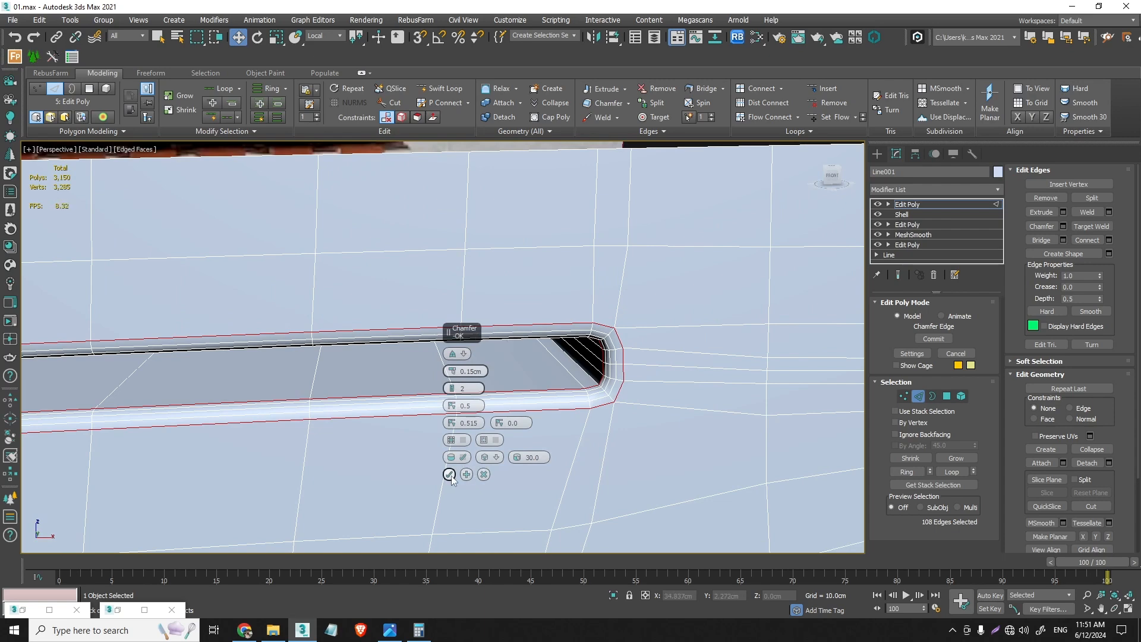
pyautogui.click(449, 474)
pyautogui.click(918, 396)
pyautogui.click(740, 424)
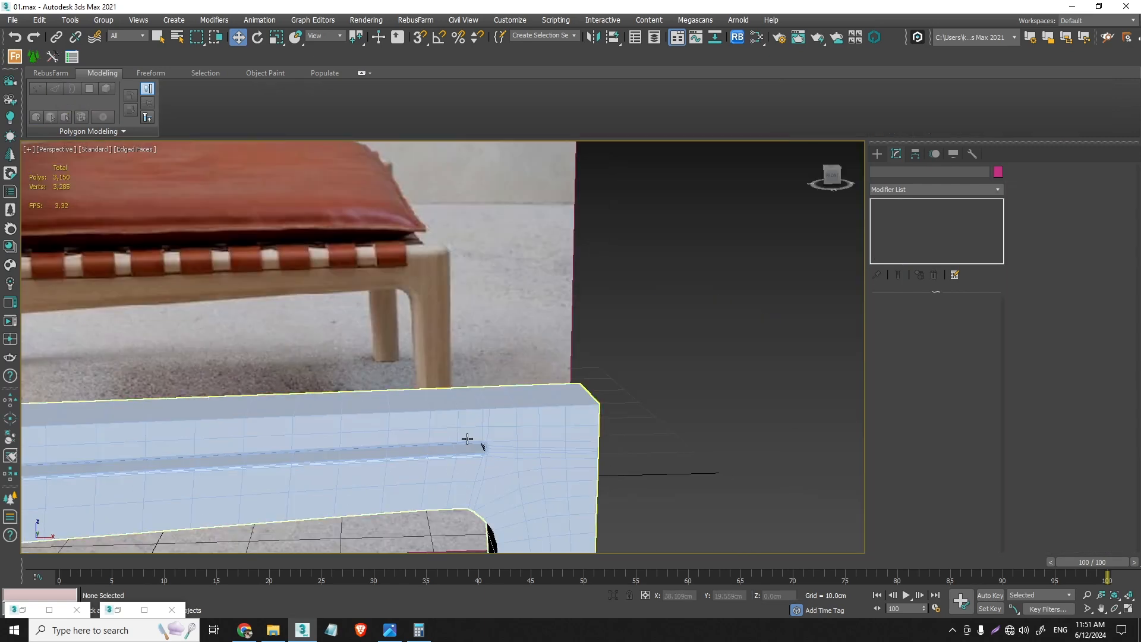
# - Reselect the side frame and select the edge loops along the rear leg's inner side and the rail's underside
pyautogui.scroll(-5, 470, 441)
pyautogui.moveTo(469, 441); pyautogui.dragTo(574, 434, button='middle')
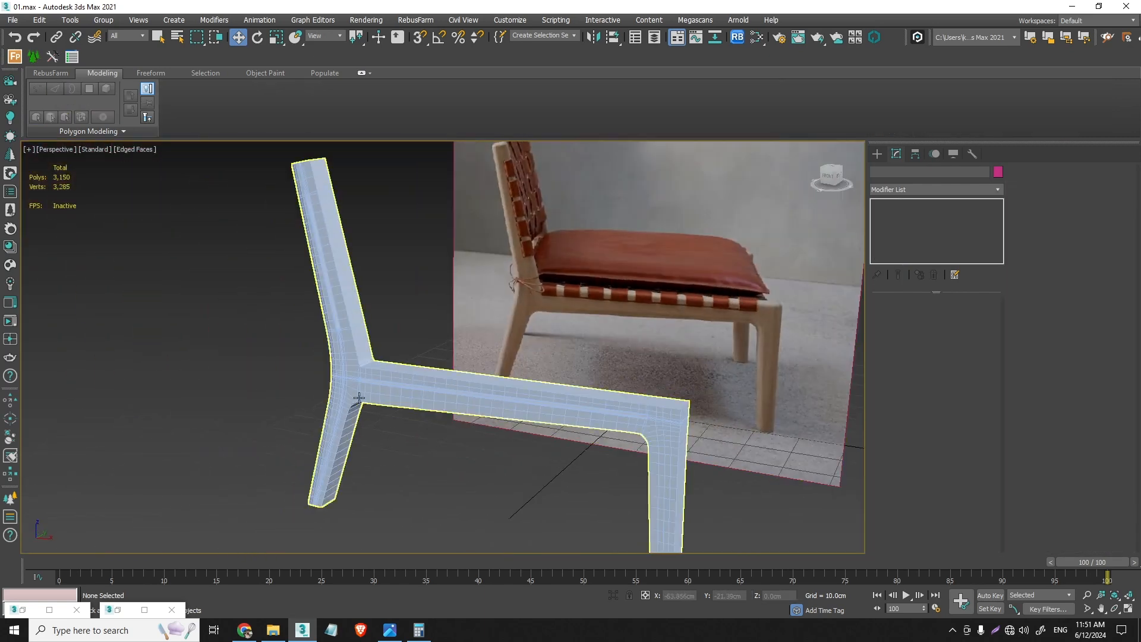
pyautogui.scroll(5, 360, 390)
pyautogui.keyDown('alt'); pyautogui.moveTo(360, 389); pyautogui.dragTo(379, 376, button='middle'); pyautogui.keyUp('alt')
pyautogui.click(380, 375)
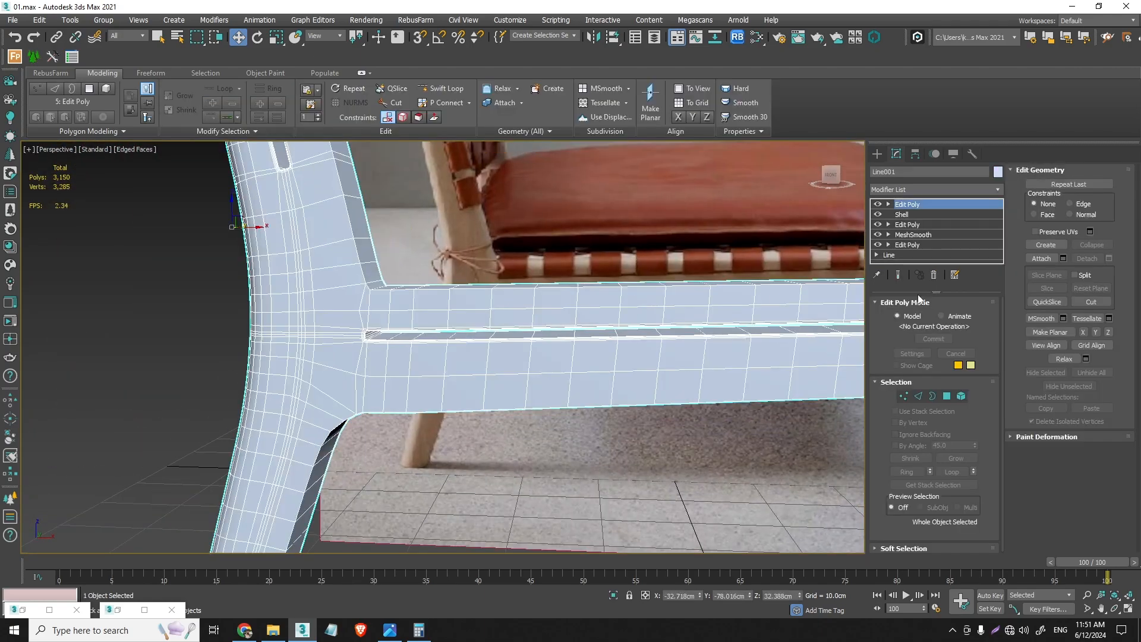
pyautogui.click(919, 397)
pyautogui.scroll(-5, 283, 364)
pyautogui.keyDown('alt'); pyautogui.moveTo(283, 363); pyautogui.dragTo(281, 329, button='middle'); pyautogui.keyUp('alt')
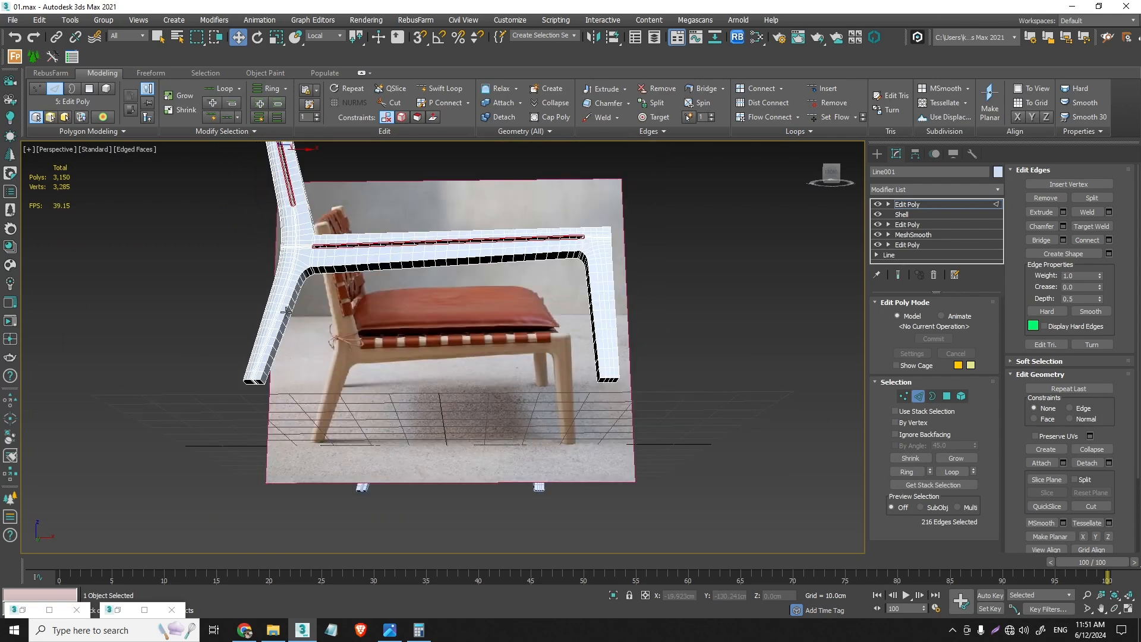
pyautogui.scroll(4, 281, 328)
pyautogui.doubleClick(281, 329)
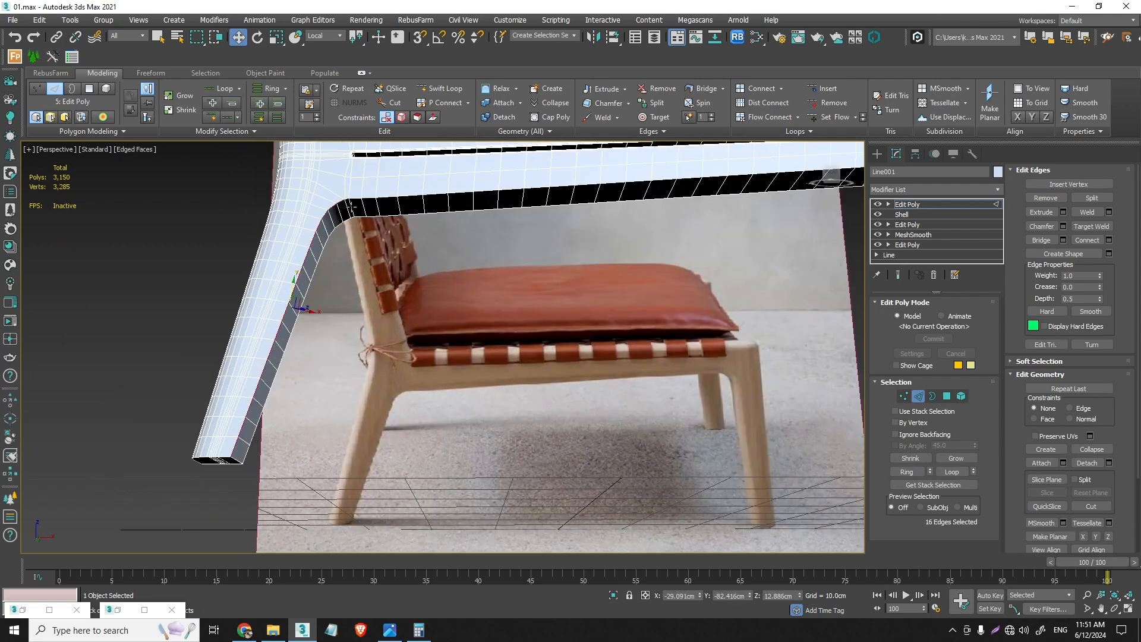
pyautogui.scroll(2, 351, 207)
pyautogui.keyDown('ctrl'); pyautogui.doubleClick(359, 188); pyautogui.keyUp('ctrl')
pyautogui.scroll(-6, 339, 241)
# - Switch the viewport shading to Clay and add the rear leg's bottom end edges to the edge selection
pyautogui.click(133, 153)
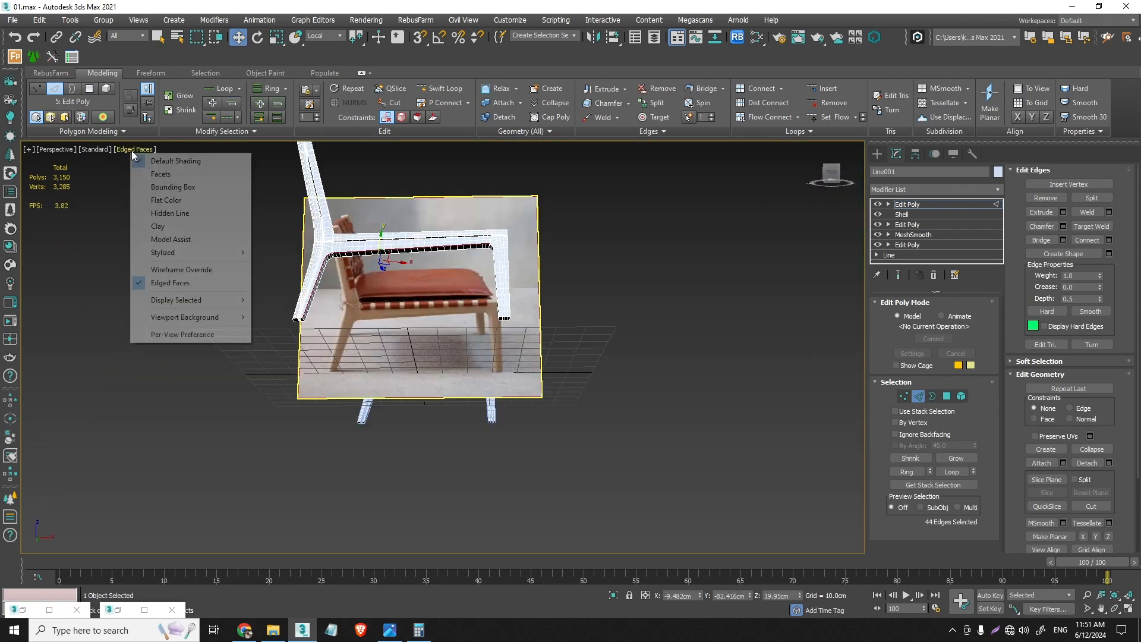
pyautogui.click(158, 226)
pyautogui.scroll(6, 273, 295)
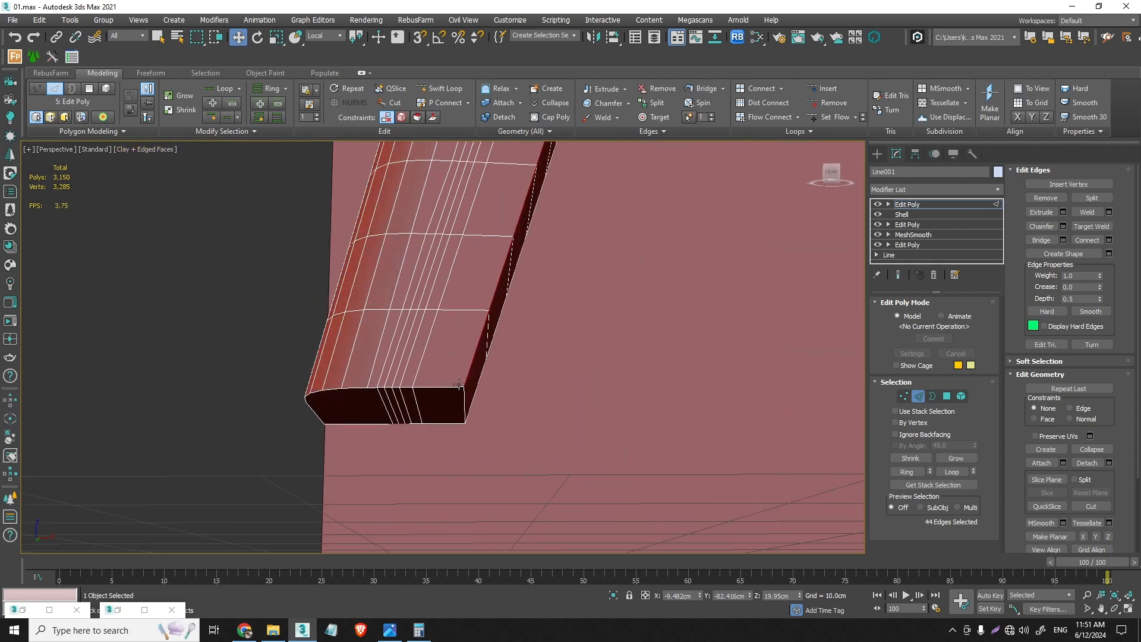
pyautogui.keyDown('alt'); pyautogui.moveTo(448, 384); pyautogui.dragTo(373, 376, button='middle'); pyautogui.keyUp('alt')
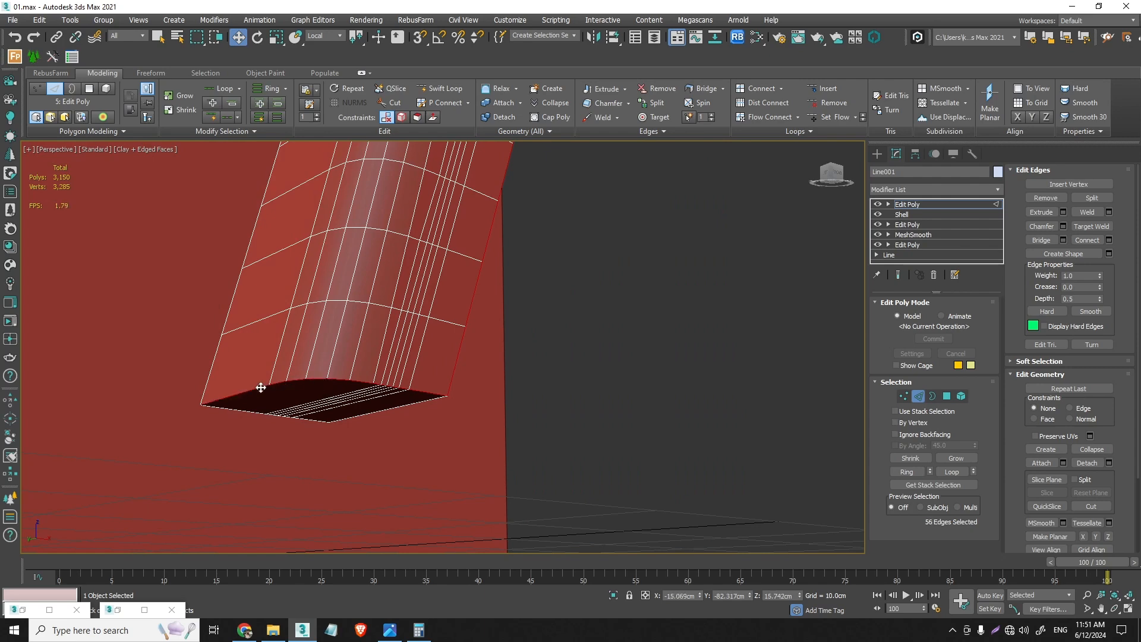
pyautogui.keyDown('alt'); pyautogui.moveTo(261, 387); pyautogui.dragTo(230, 369, button='middle'); pyautogui.keyUp('alt')
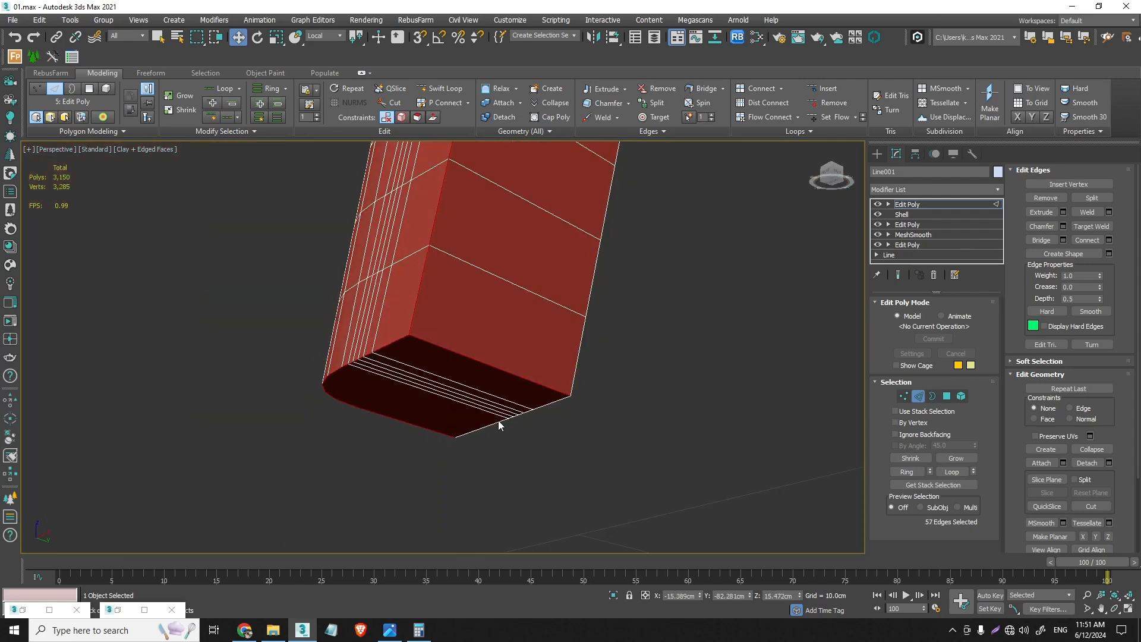
# - Add the inner edge loop of the front leg to the edge selection
pyautogui.scroll(-8, 468, 399)
pyautogui.keyDown('alt'); pyautogui.moveTo(470, 356); pyautogui.dragTo(616, 309, button='middle'); pyautogui.keyUp('alt')
pyautogui.scroll(5, 654, 265)
pyautogui.scroll(5, 654, 262)
pyautogui.keyDown('ctrl'); pyautogui.doubleClick(657, 258); pyautogui.keyUp('ctrl')
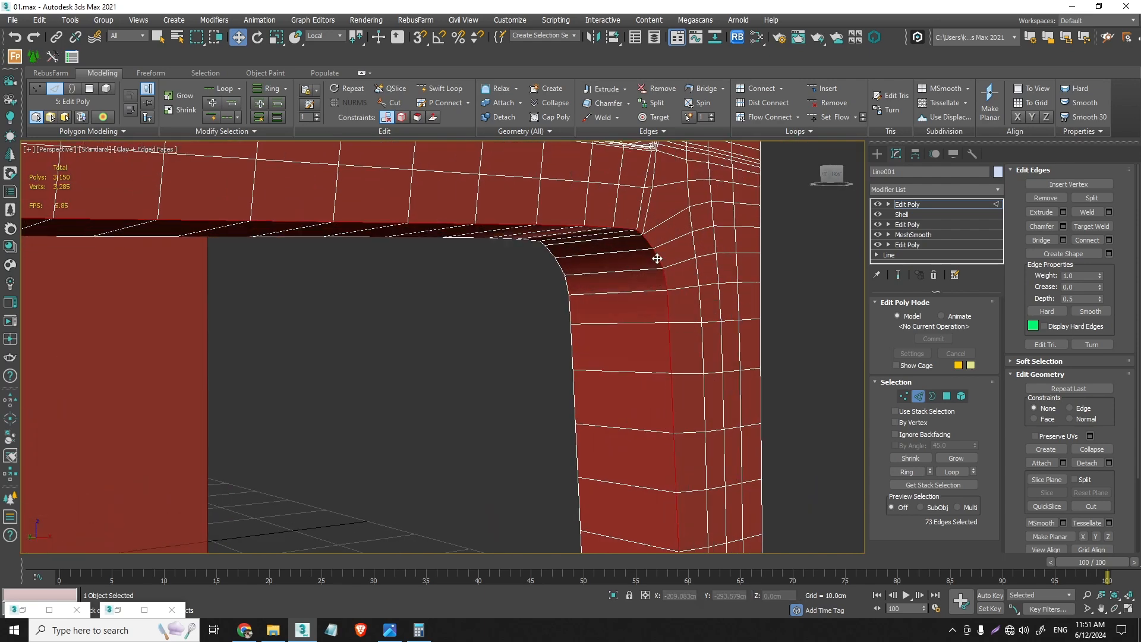
pyautogui.scroll(2, 649, 249)
pyautogui.scroll(-5, 671, 287)
# - Add the edges around the front leg's foot and the leg's remaining long edge loops to the selection
pyautogui.moveTo(682, 416); pyautogui.dragTo(651, 338, button='middle')
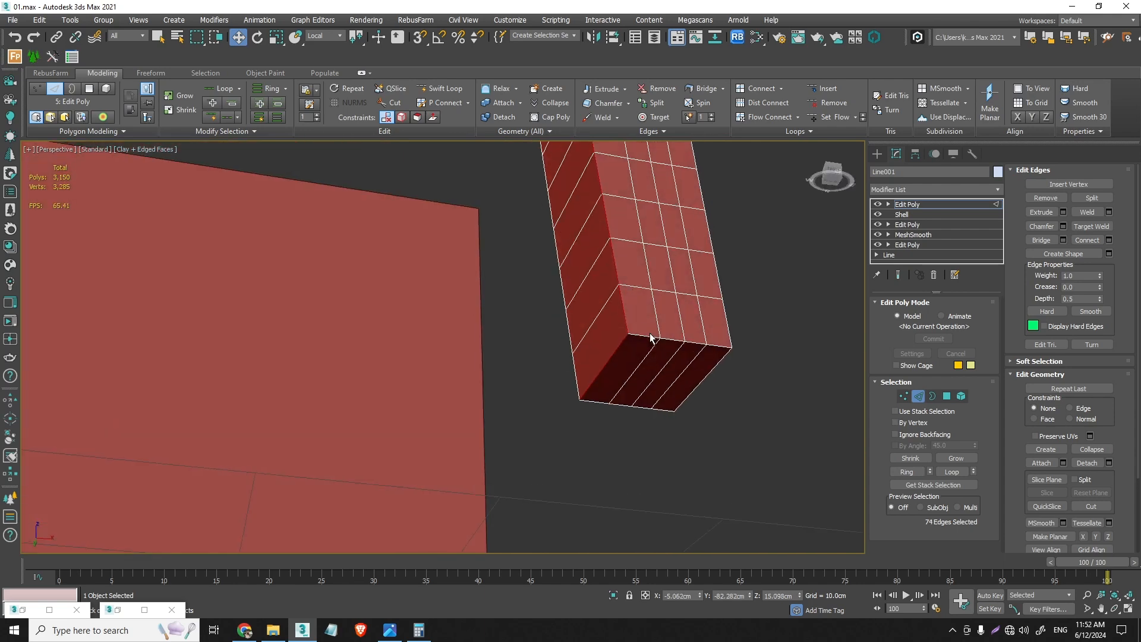
pyautogui.keyDown('ctrl'); pyautogui.click(705, 373); pyautogui.keyUp('ctrl')
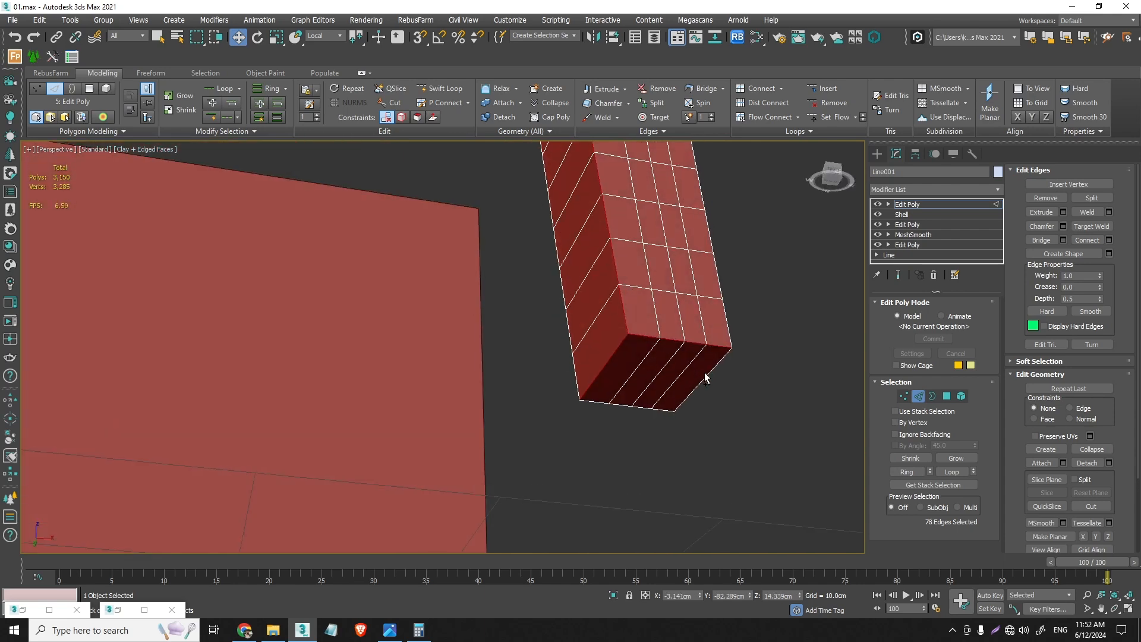
pyautogui.keyDown('ctrl'); pyautogui.doubleClick(726, 328); pyautogui.keyUp('ctrl')
pyautogui.scroll(-8, 712, 314)
pyautogui.keyDown('alt'); pyautogui.moveTo(686, 252); pyautogui.dragTo(652, 304, button='middle'); pyautogui.keyUp('alt')
pyautogui.scroll(8, 663, 287)
pyautogui.keyDown('ctrl'); pyautogui.doubleClick(641, 286); pyautogui.keyUp('ctrl')
# - Add the edges around the top end of the back post, including its rounded corner, to the selection
pyautogui.scroll(-5, 644, 301)
pyautogui.moveTo(562, 239); pyautogui.dragTo(712, 351, button='middle')
pyautogui.moveTo(433, 195); pyautogui.dragTo(483, 261, button='middle')
pyautogui.scroll(8, 422, 275)
pyautogui.scroll(-5, 408, 278)
pyautogui.moveTo(483, 262); pyautogui.dragTo(542, 456, button='middle')
pyautogui.scroll(6, 547, 316)
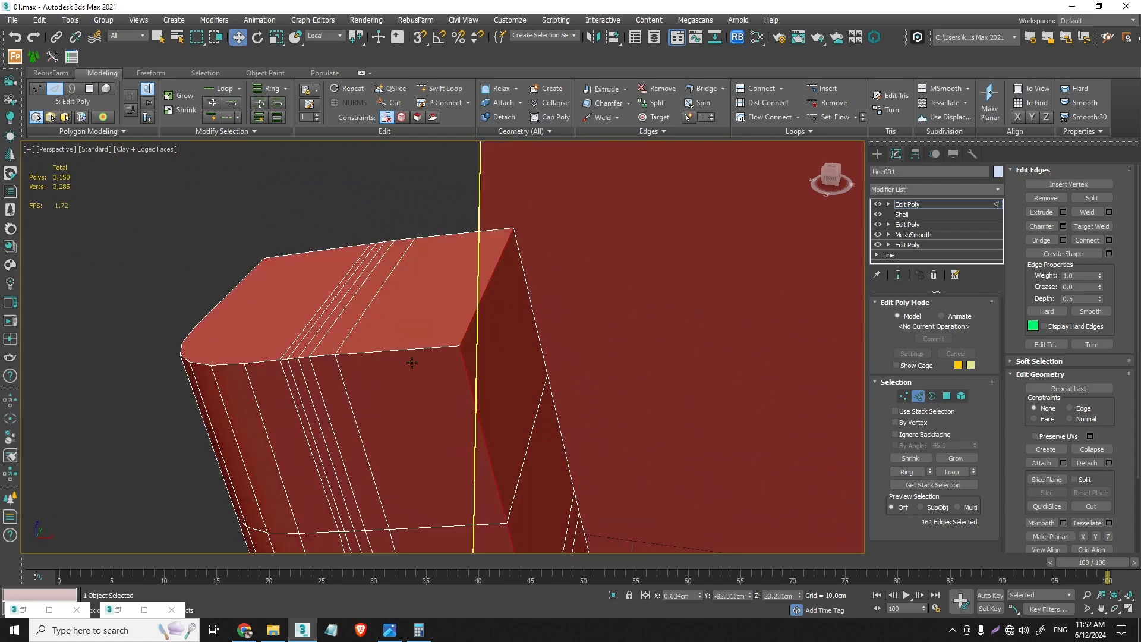
pyautogui.keyDown('ctrl'); pyautogui.doubleClick(397, 350); pyautogui.keyUp('ctrl')
pyautogui.keyDown('alt'); pyautogui.moveTo(241, 326); pyautogui.dragTo(295, 342, button='middle'); pyautogui.keyUp('alt')
pyautogui.keyDown('ctrl'); pyautogui.click(286, 349); pyautogui.keyUp('ctrl')
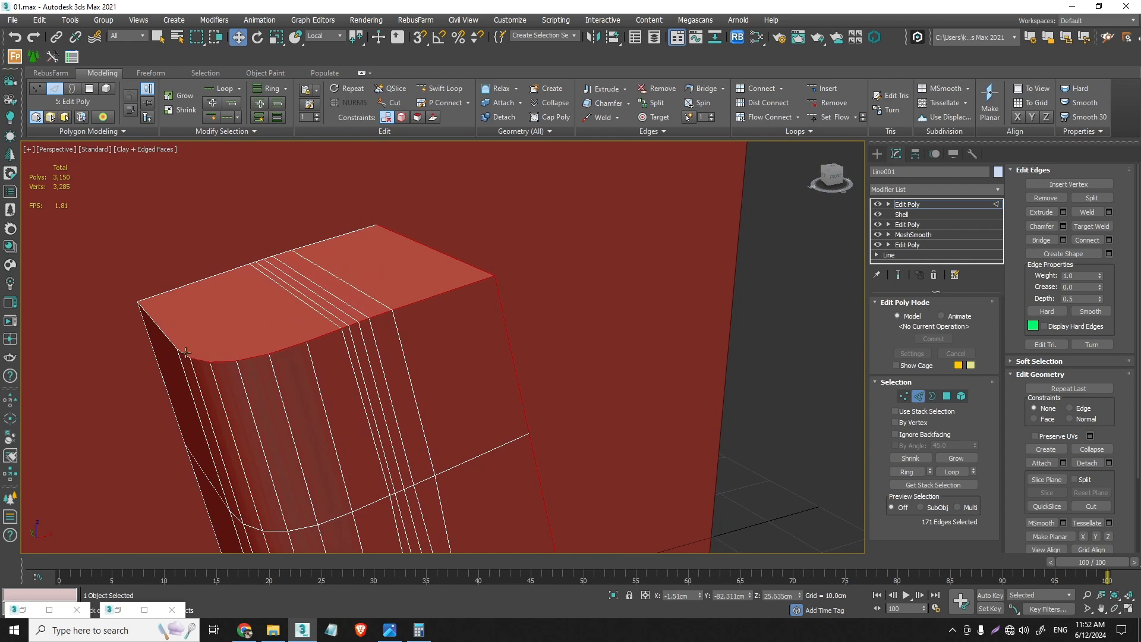
pyautogui.keyDown('ctrl'); pyautogui.click(389, 328); pyautogui.keyUp('ctrl')
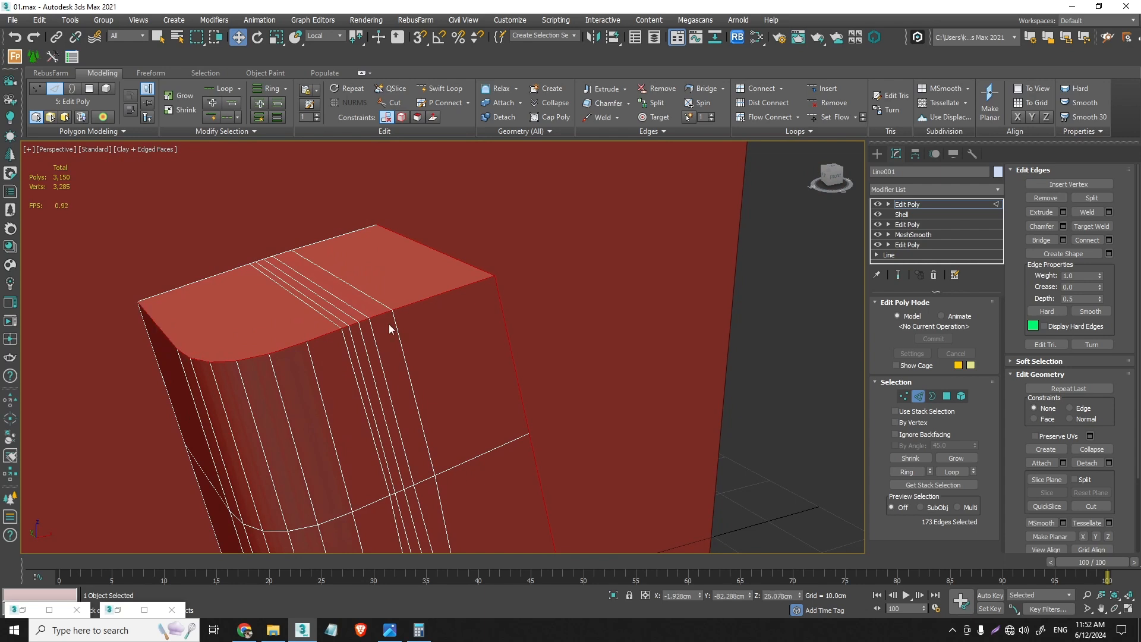
# - Chamfer the selected outline edges of the frame with 2 segments and an amount of about 0.734 cm
pyautogui.click(1064, 225)
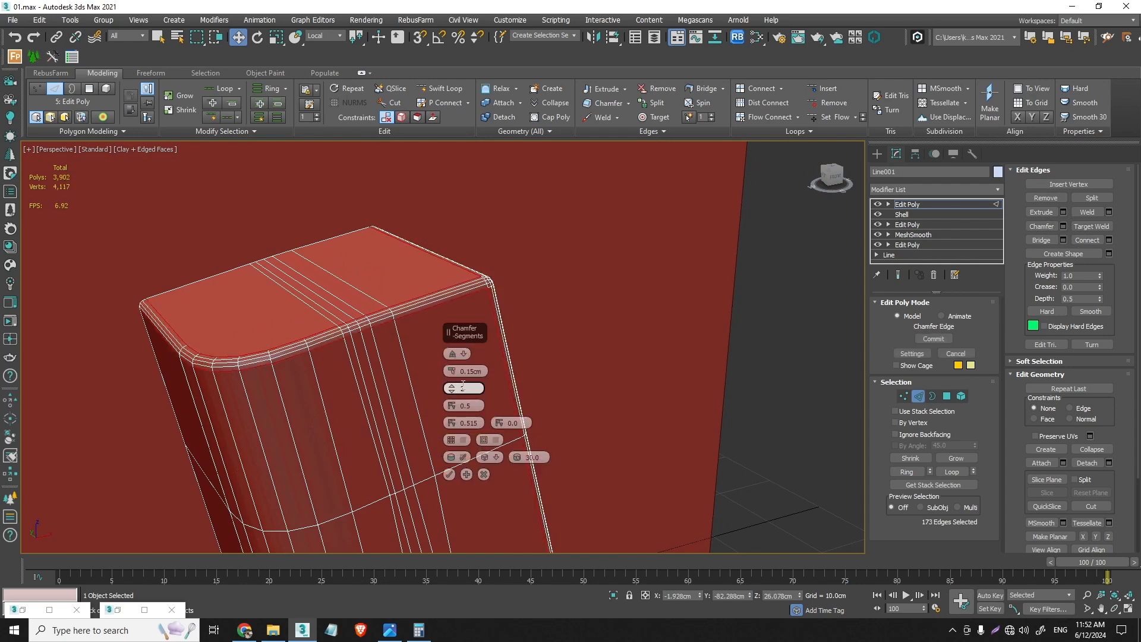
pyautogui.moveTo(452, 371); pyautogui.dragTo(458, 363)
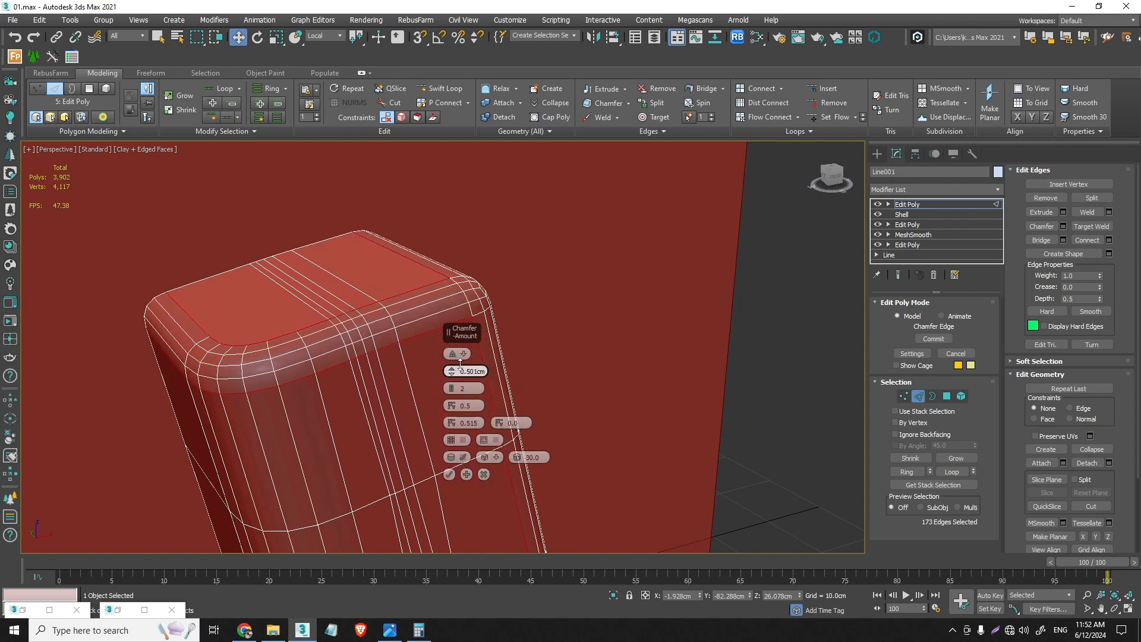
pyautogui.scroll(-8, 375, 422)
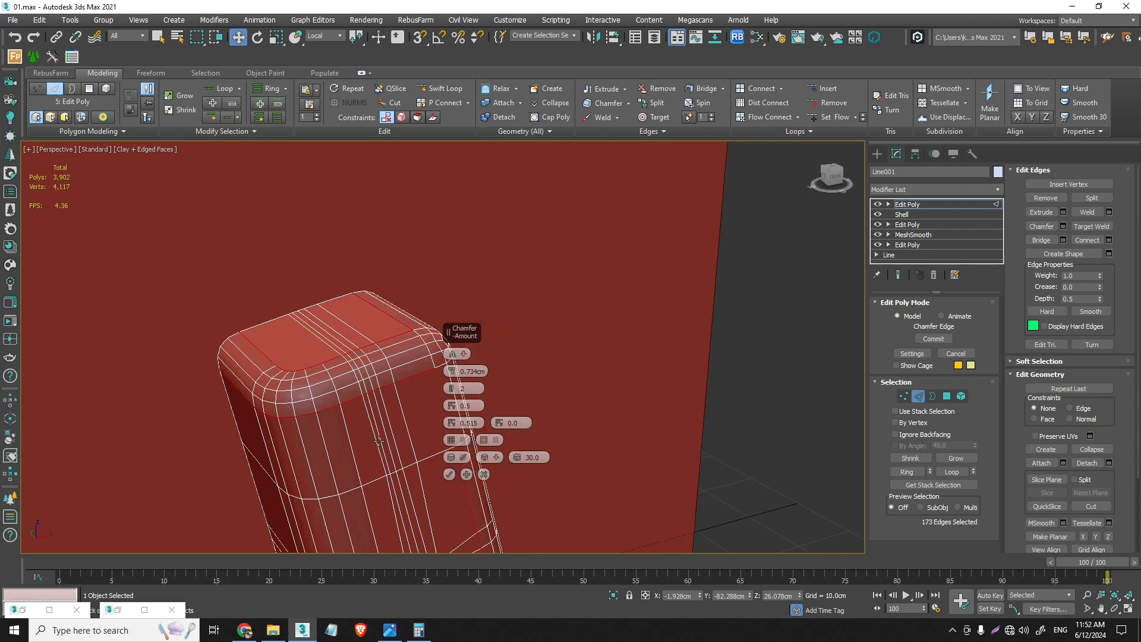
pyautogui.moveTo(405, 527); pyautogui.dragTo(272, 246, button='middle')
pyautogui.scroll(3, 317, 363)
pyautogui.moveTo(318, 363); pyautogui.dragTo(268, 296, button='middle')
pyautogui.scroll(3, 189, 525)
pyautogui.keyDown('alt'); pyautogui.moveTo(188, 526); pyautogui.dragTo(201, 450, button='middle'); pyautogui.keyUp('alt')
pyautogui.scroll(2, 163, 491)
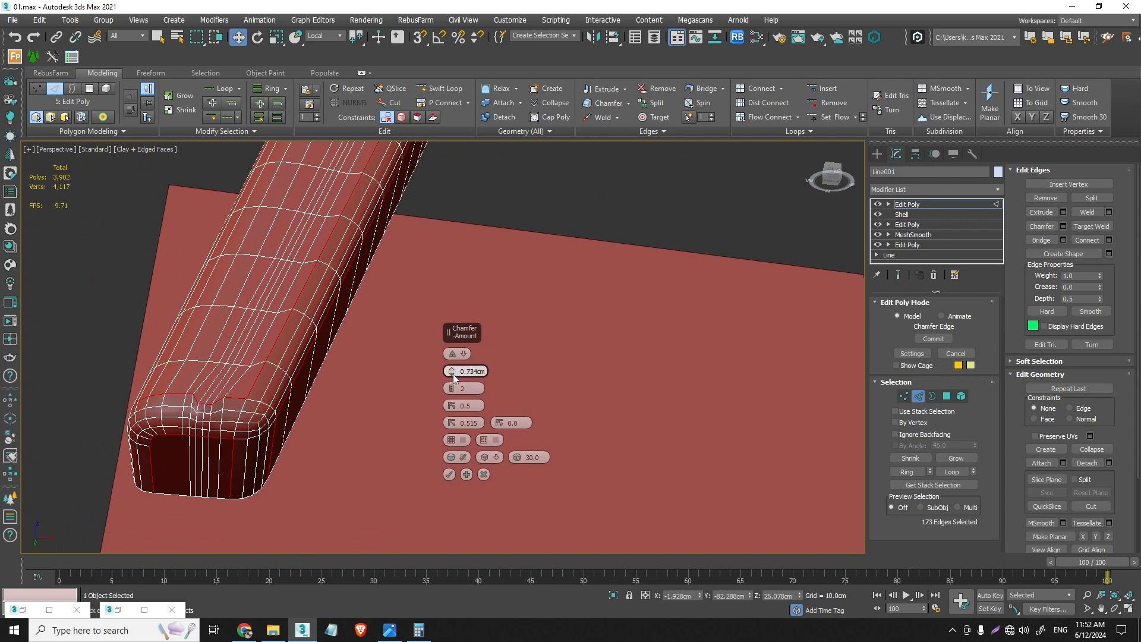
# - Try a smaller chamfer amount of about 0.463 cm on the frame's outline edges
pyautogui.moveTo(454, 376); pyautogui.dragTo(453, 371)
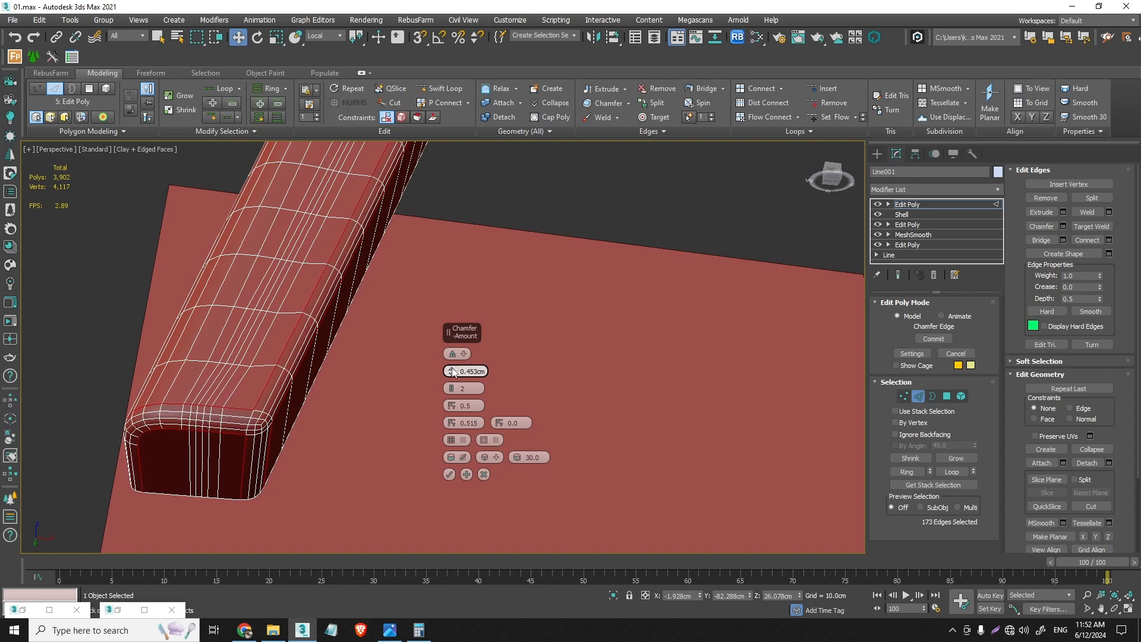
pyautogui.moveTo(453, 371); pyautogui.dragTo(453, 371)
pyautogui.scroll(-3, 173, 448)
pyautogui.keyDown('alt'); pyautogui.moveTo(174, 447); pyautogui.dragTo(239, 470, button='middle'); pyautogui.keyUp('alt')
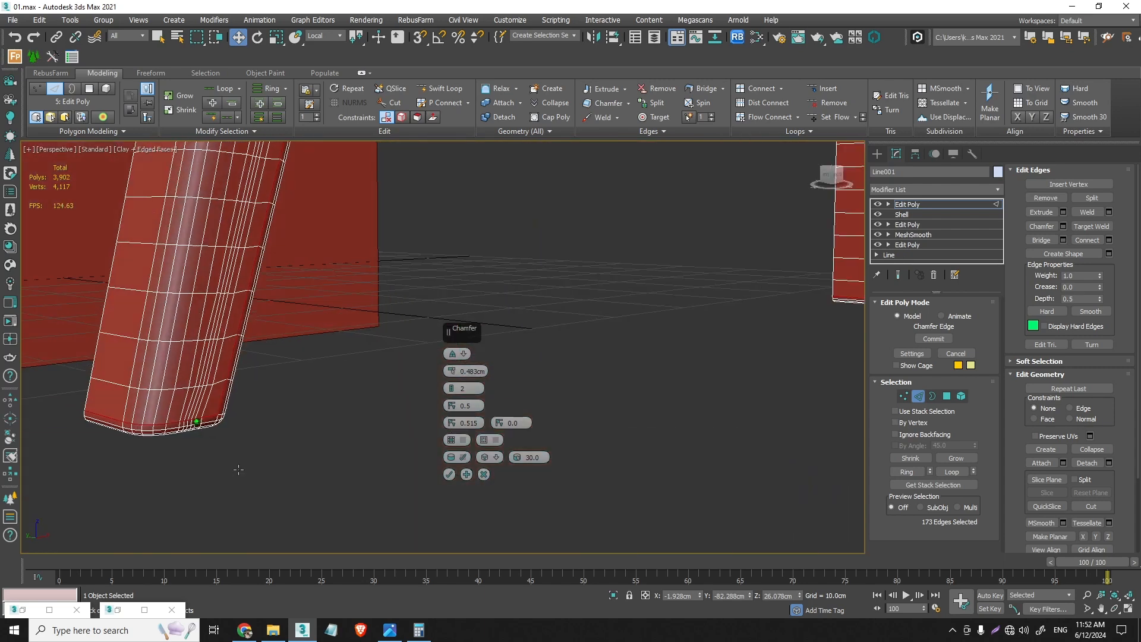
pyautogui.scroll(4, 196, 423)
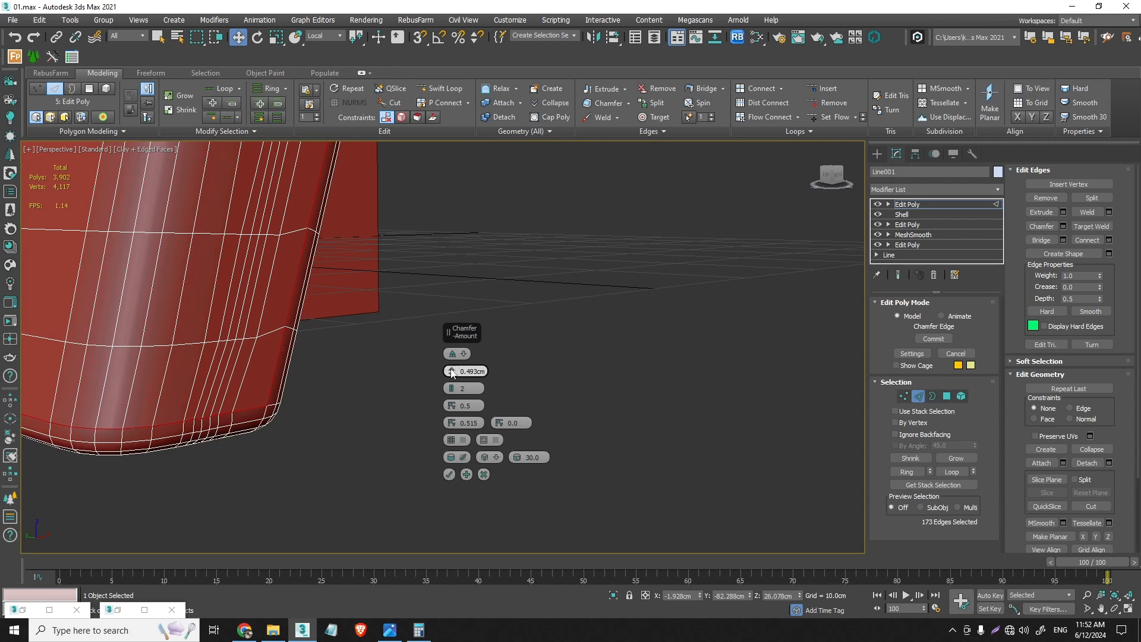
pyautogui.moveTo(452, 380); pyautogui.dragTo(453, 380)
pyautogui.click(452, 375)
# - Examine the previewed chamfer at the front leg's foot, the rail's front corner and the top of the back post
pyautogui.scroll(-4, 202, 416)
pyautogui.scroll(4, 621, 336)
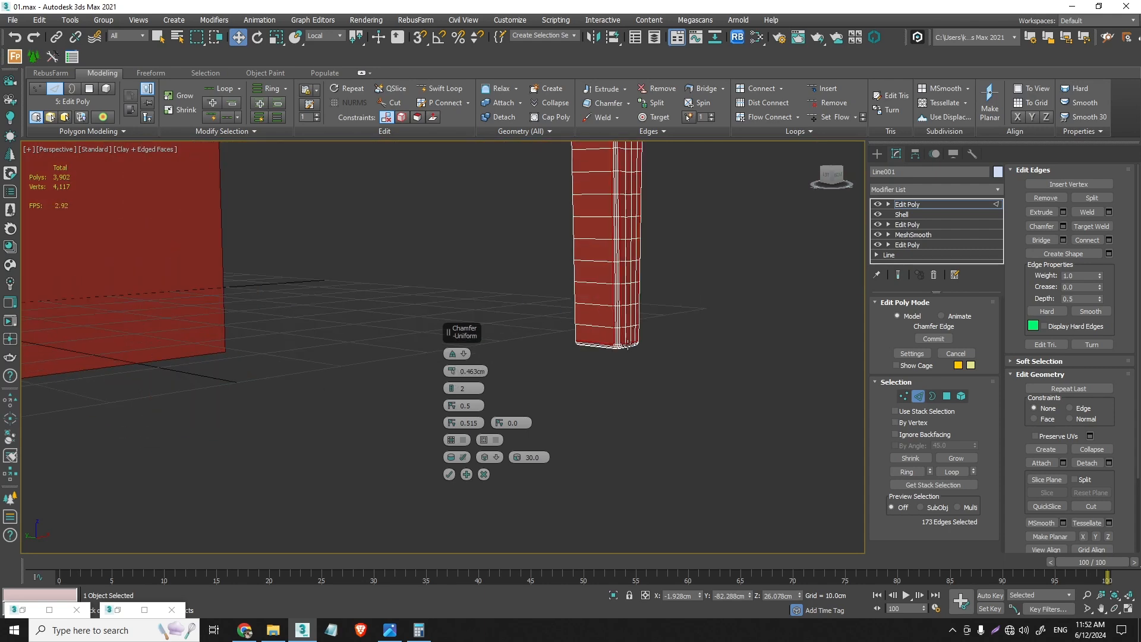
pyautogui.keyDown('alt'); pyautogui.moveTo(626, 335); pyautogui.dragTo(632, 422, button='middle'); pyautogui.keyUp('alt')
pyautogui.scroll(-4, 619, 284)
pyautogui.scroll(-1, 634, 315)
pyautogui.scroll(6, 598, 307)
pyautogui.keyDown('alt'); pyautogui.moveTo(601, 316); pyautogui.dragTo(648, 285, button='middle'); pyautogui.keyUp('alt')
pyautogui.scroll(-3, 614, 352)
pyautogui.scroll(-2, 613, 351)
pyautogui.scroll(-3, 610, 296)
pyautogui.scroll(6, 598, 293)
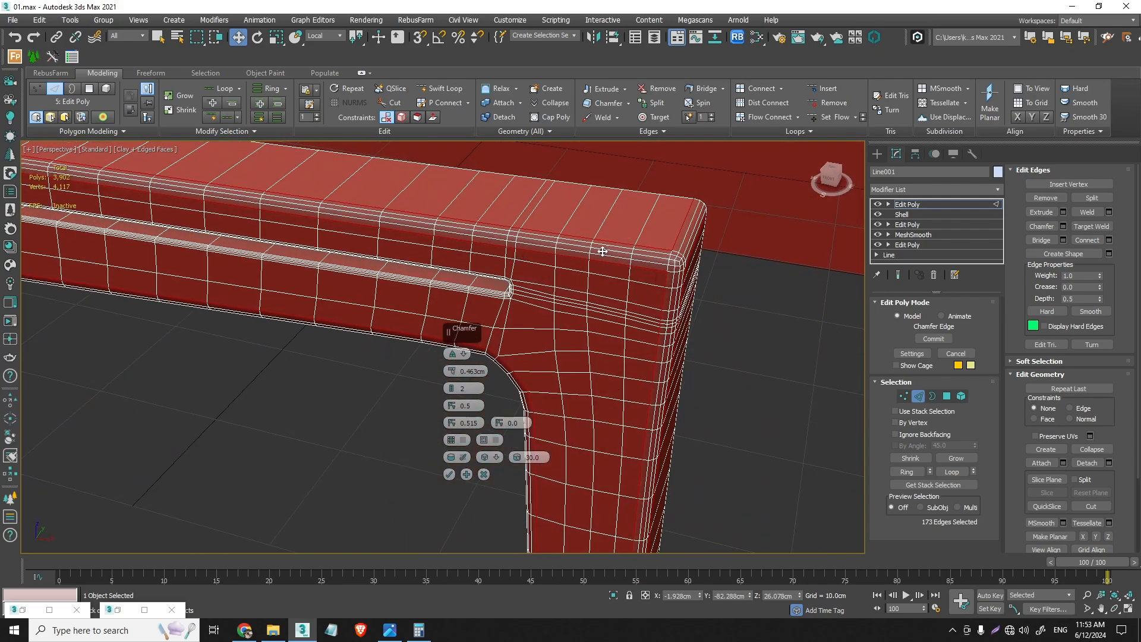
pyautogui.scroll(-5, 603, 251)
pyautogui.moveTo(341, 234); pyautogui.dragTo(488, 368, button='middle')
pyautogui.moveTo(291, 219); pyautogui.dragTo(350, 321, button='middle')
pyautogui.scroll(4, 324, 268)
pyautogui.moveTo(330, 270); pyautogui.dragTo(364, 258, button='middle')
pyautogui.scroll(3, 318, 287)
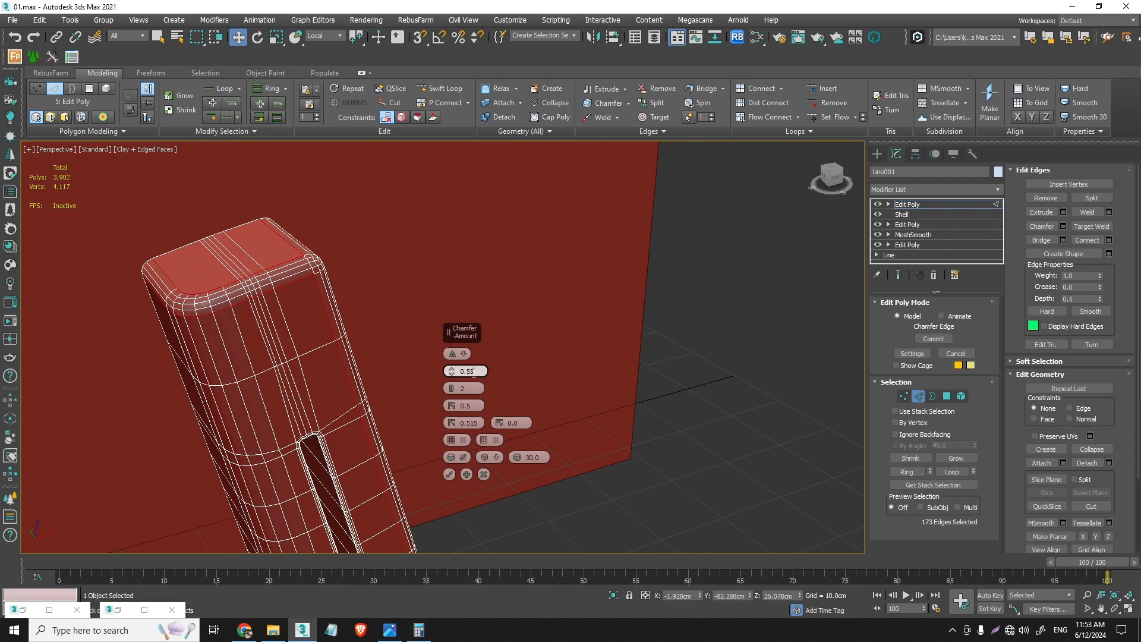
# - Set the outline chamfer amount to 0.55 cm and check the result at the rear leg's foot
pyautogui.press('Return')
pyautogui.scroll(-6, 331, 358)
pyautogui.moveTo(315, 535); pyautogui.dragTo(398, 366, button='middle')
pyautogui.scroll(2, 304, 384)
pyautogui.scroll(6, 304, 384)
pyautogui.scroll(4, 298, 351)
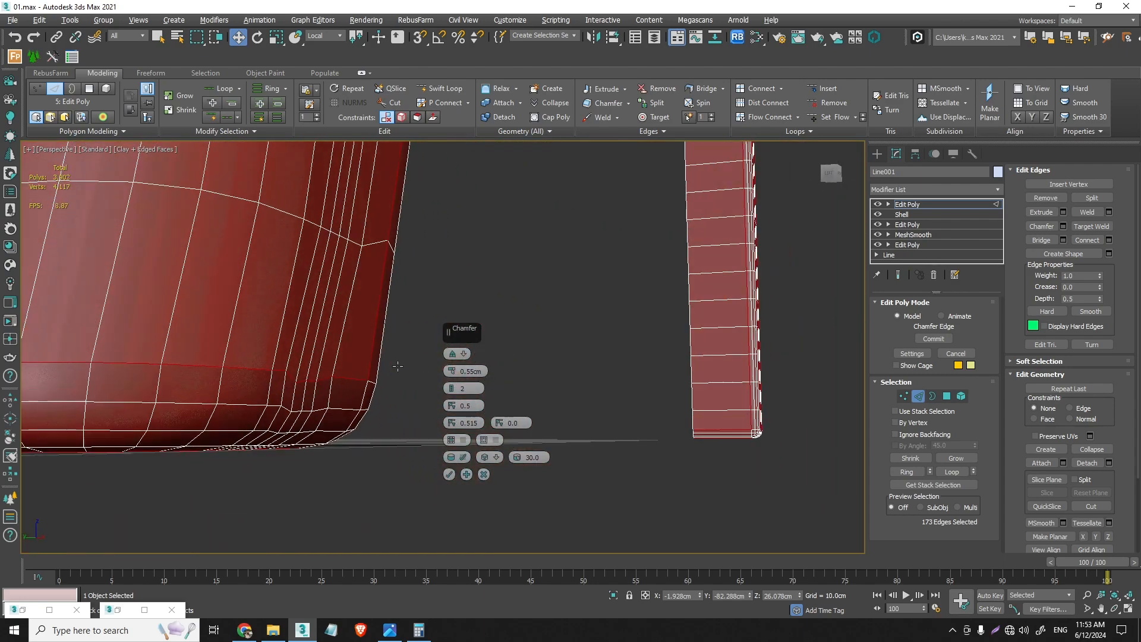
# - Set the outline chamfer amount to 0.5 cm, check it at the rear leg and rail joint, and apply the chamfer
pyautogui.keyDown('alt'); pyautogui.moveTo(395, 408); pyautogui.dragTo(367, 373, button='middle'); pyautogui.keyUp('alt')
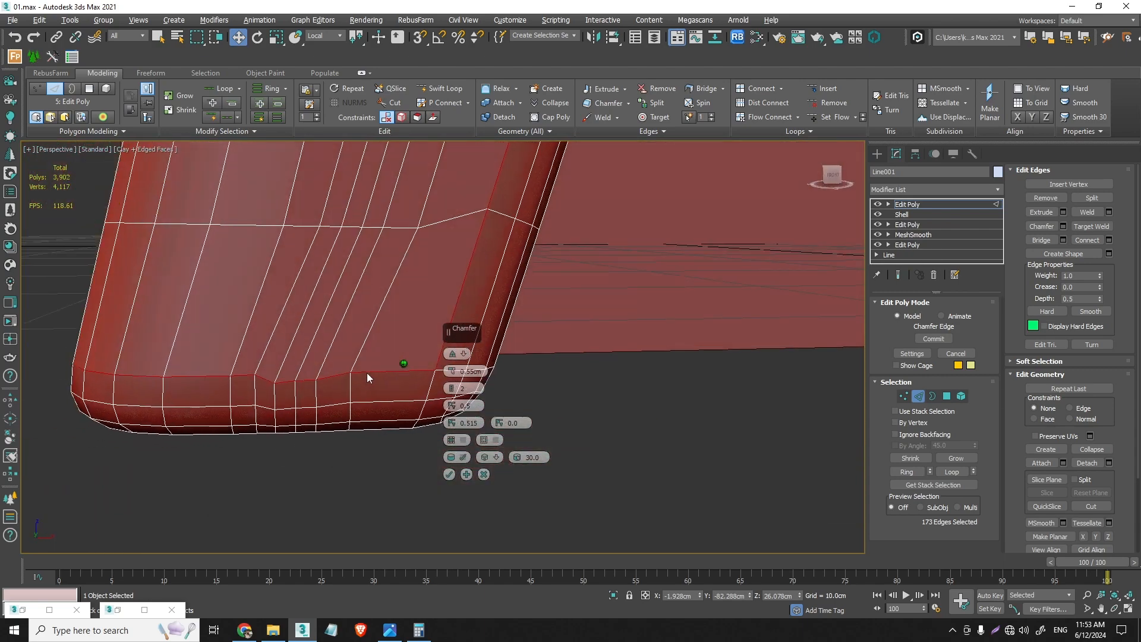
pyautogui.scroll(-3, 366, 373)
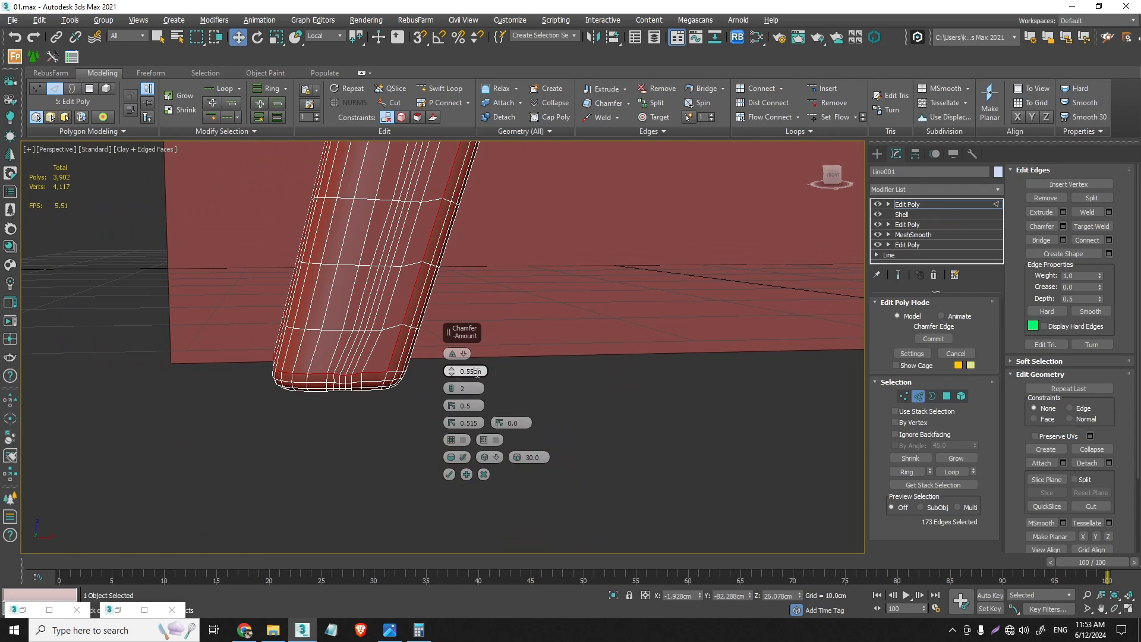
pyautogui.press('BackSpace')
pyautogui.press('Return')
pyautogui.scroll(-4, 392, 299)
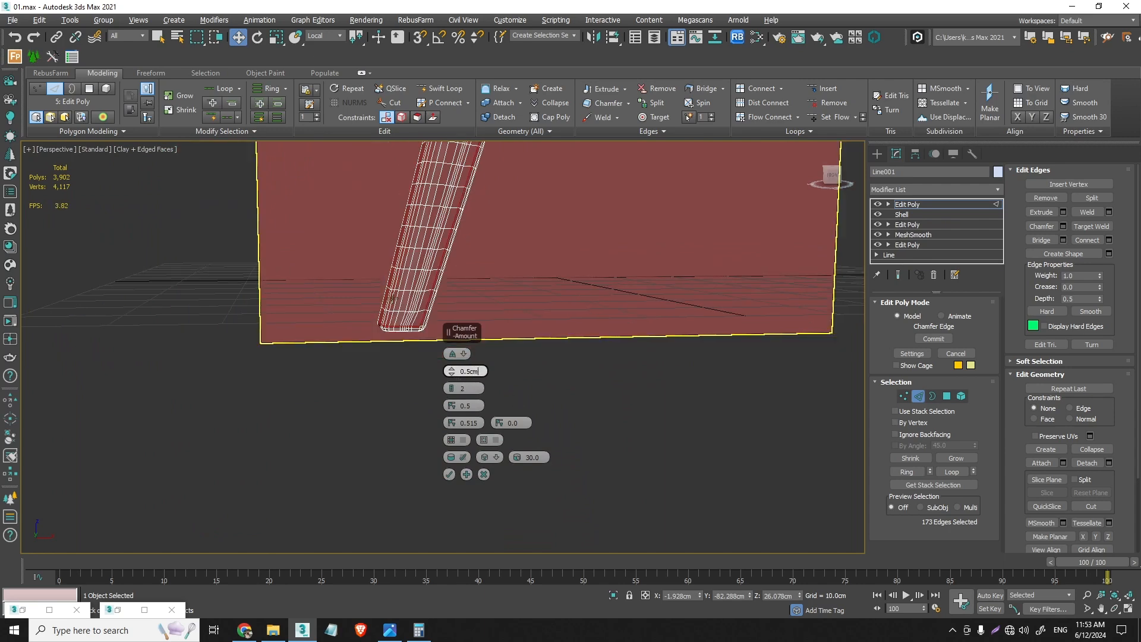
pyautogui.scroll(4, 393, 298)
pyautogui.keyDown('alt'); pyautogui.moveTo(392, 298); pyautogui.dragTo(397, 360, button='middle'); pyautogui.keyUp('alt')
pyautogui.scroll(-5, 452, 273)
pyautogui.scroll(5, 397, 333)
pyautogui.keyDown('alt'); pyautogui.moveTo(405, 291); pyautogui.dragTo(419, 265, button='middle'); pyautogui.keyUp('alt')
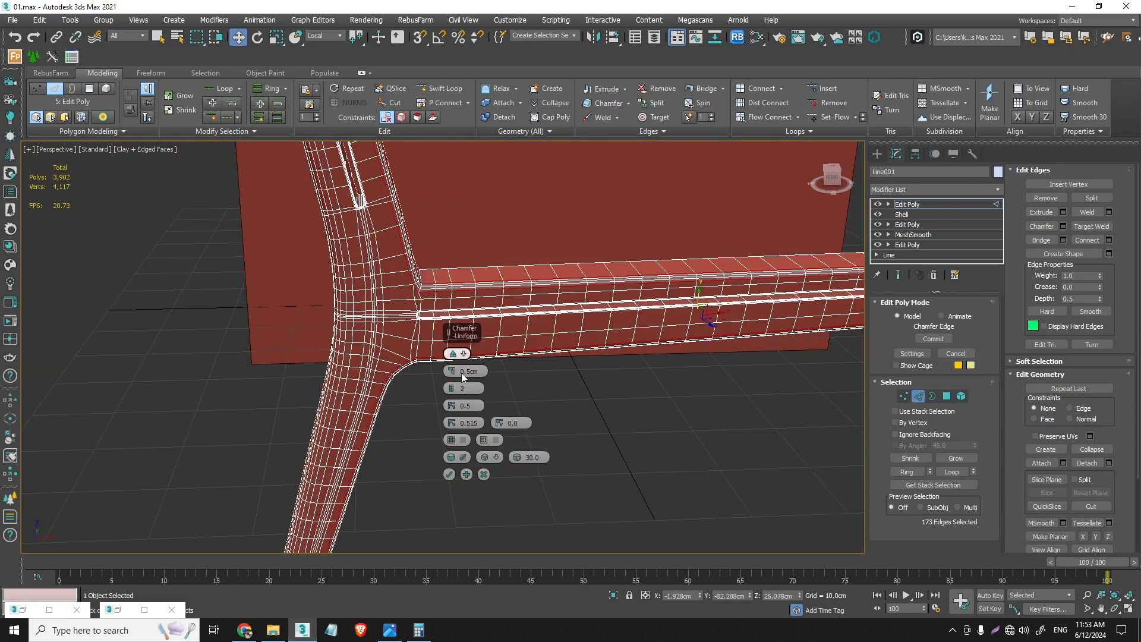
pyautogui.click(450, 475)
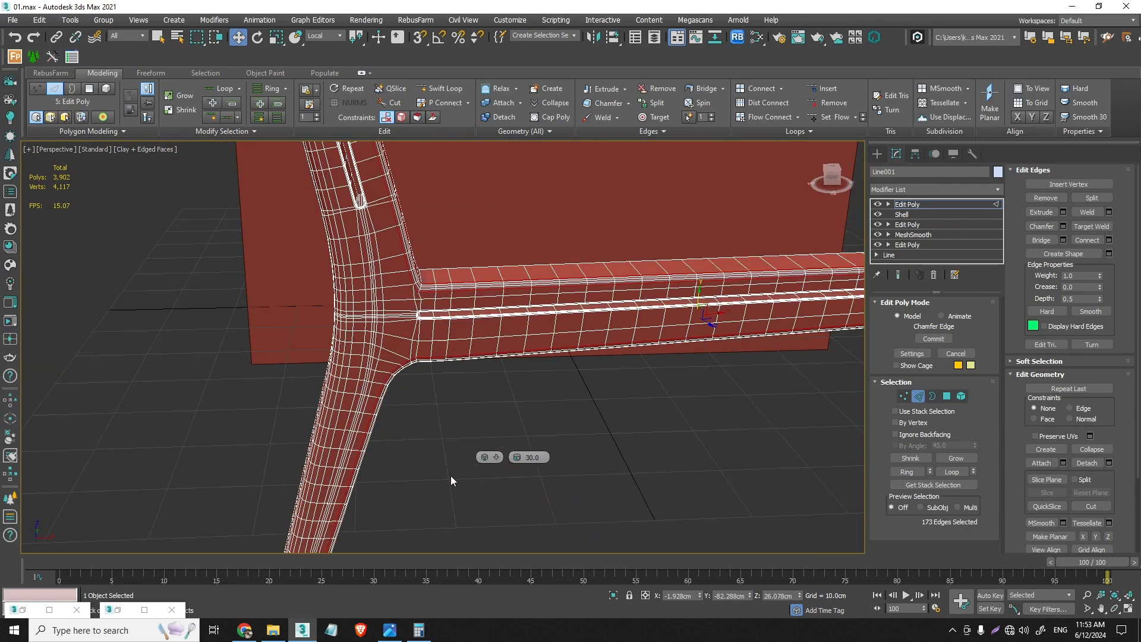
# - Finish the edge editing, deselect the frame, and save the scene as a new file named 02
pyautogui.click(918, 397)
pyautogui.click(577, 453)
pyautogui.hotkey('ctrl', 'shift', 's')
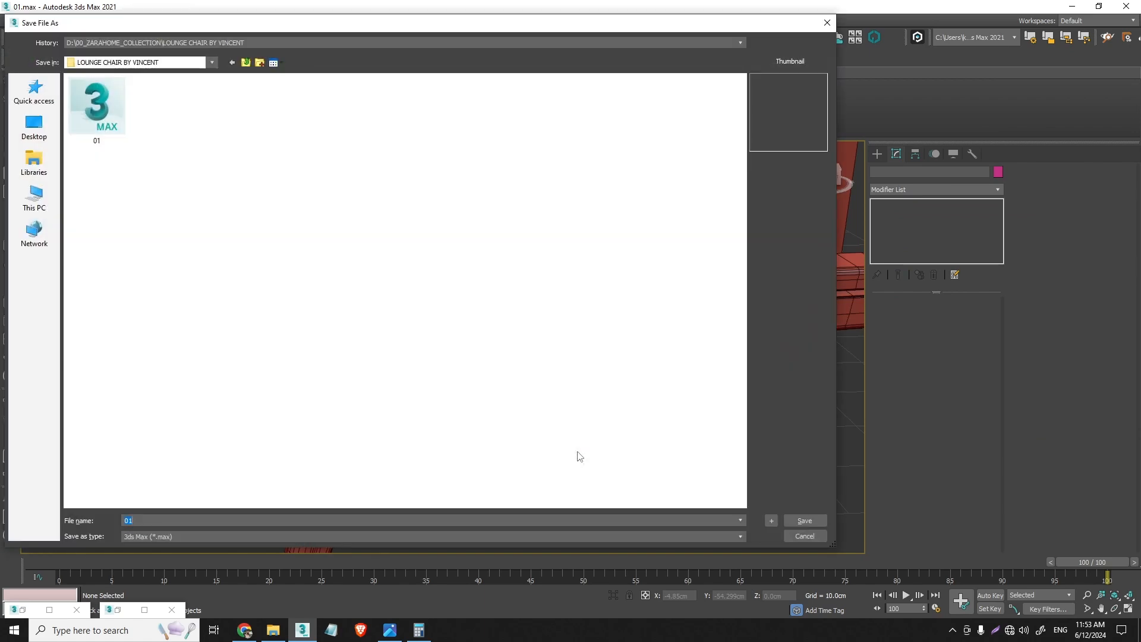
pyautogui.write('02')
pyautogui.press('Return')
pyautogui.scroll(-5, 431, 296)
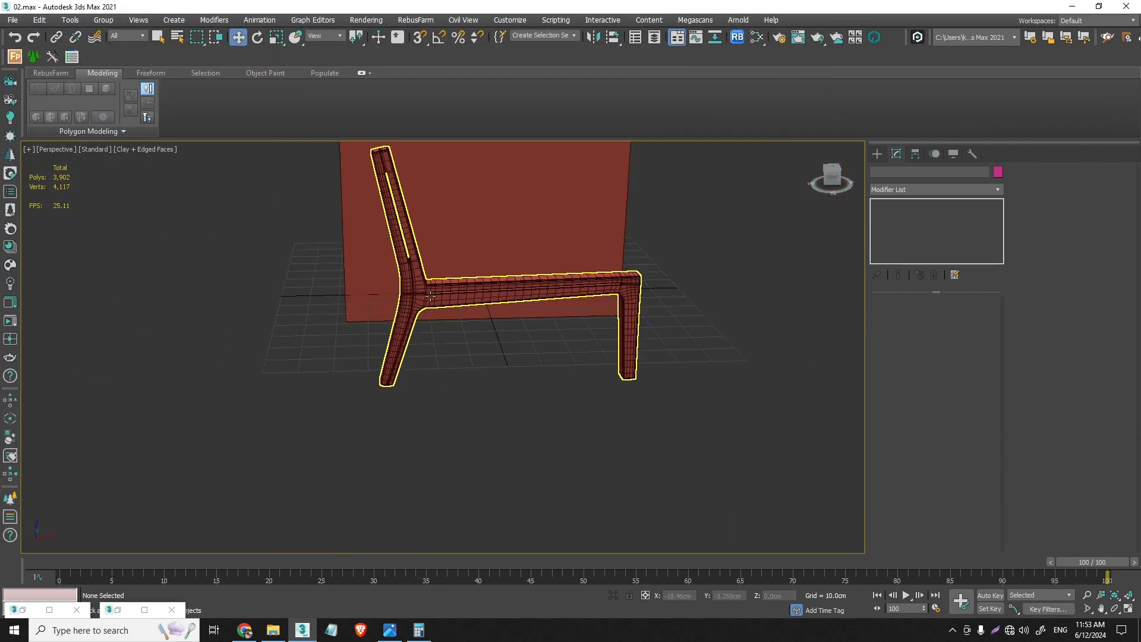
pyautogui.keyDown('alt'); pyautogui.moveTo(430, 296); pyautogui.dragTo(452, 315, button='middle'); pyautogui.keyUp('alt')
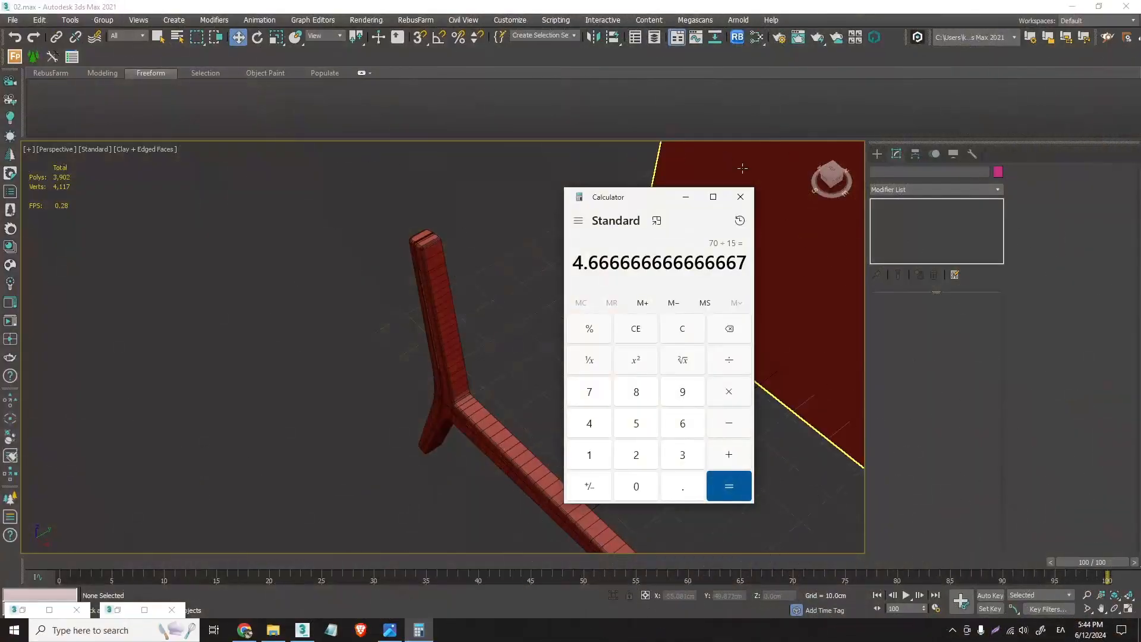
# - Select the side frame and start a Slice Plane at edge level in its topmost Edit Poly modifier
pyautogui.click(740, 197)
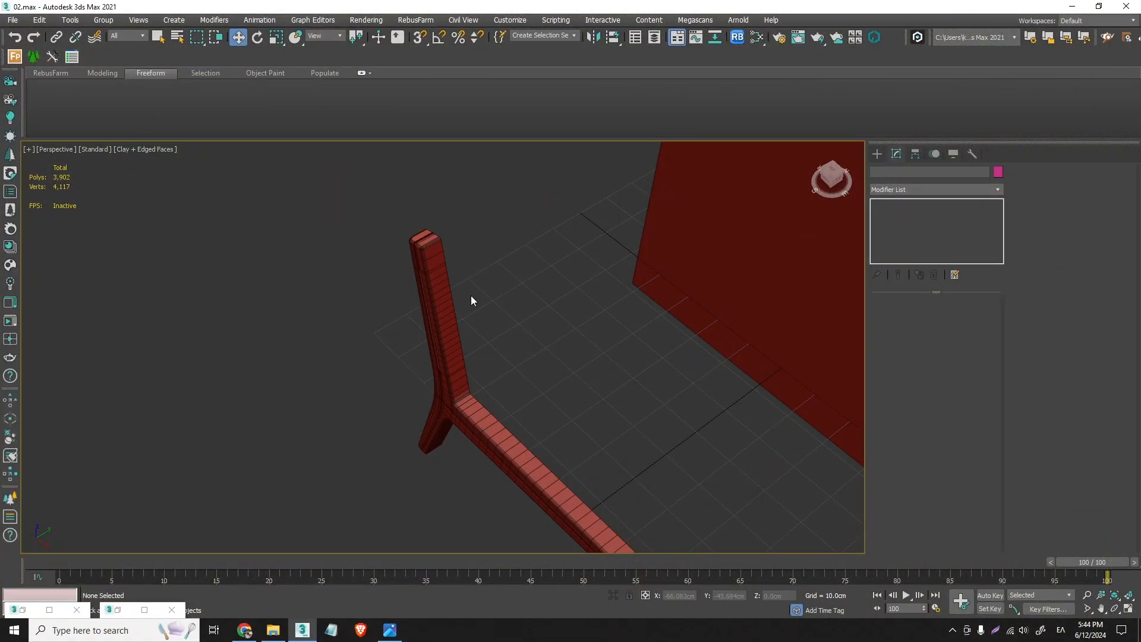
pyautogui.scroll(5, 429, 303)
pyautogui.keyDown('alt'); pyautogui.moveTo(402, 306); pyautogui.dragTo(499, 336, button='middle'); pyautogui.keyUp('alt')
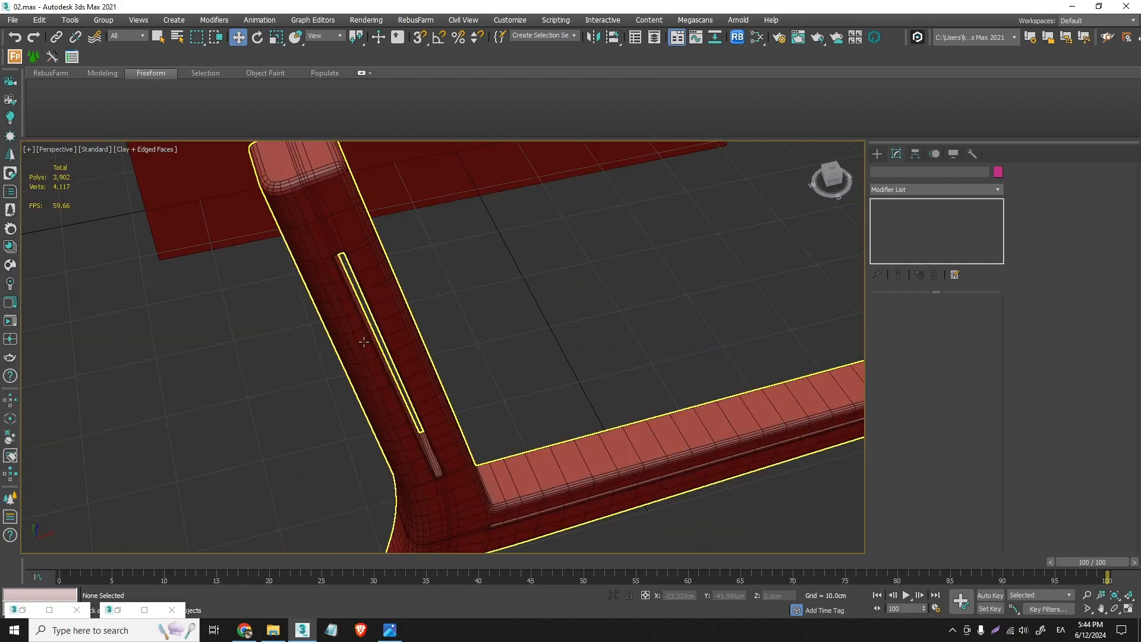
pyautogui.keyDown('alt'); pyautogui.moveTo(325, 244); pyautogui.dragTo(462, 260, button='middle'); pyautogui.keyUp('alt')
pyautogui.scroll(5, 454, 263)
pyautogui.scroll(-5, 480, 245)
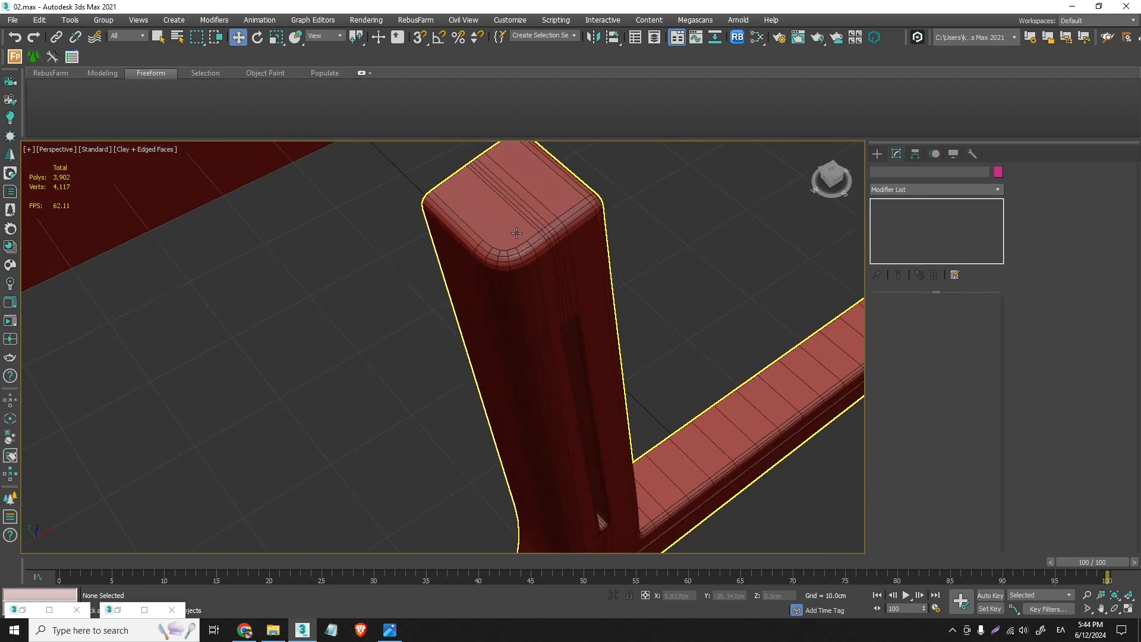
pyautogui.click(470, 259)
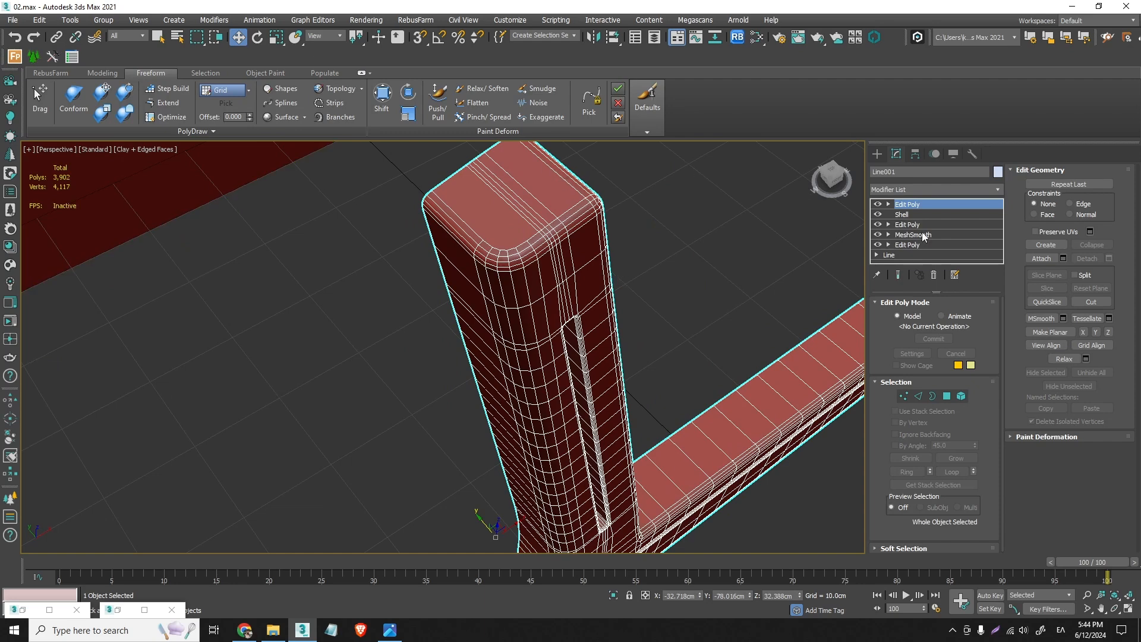
pyautogui.click(919, 396)
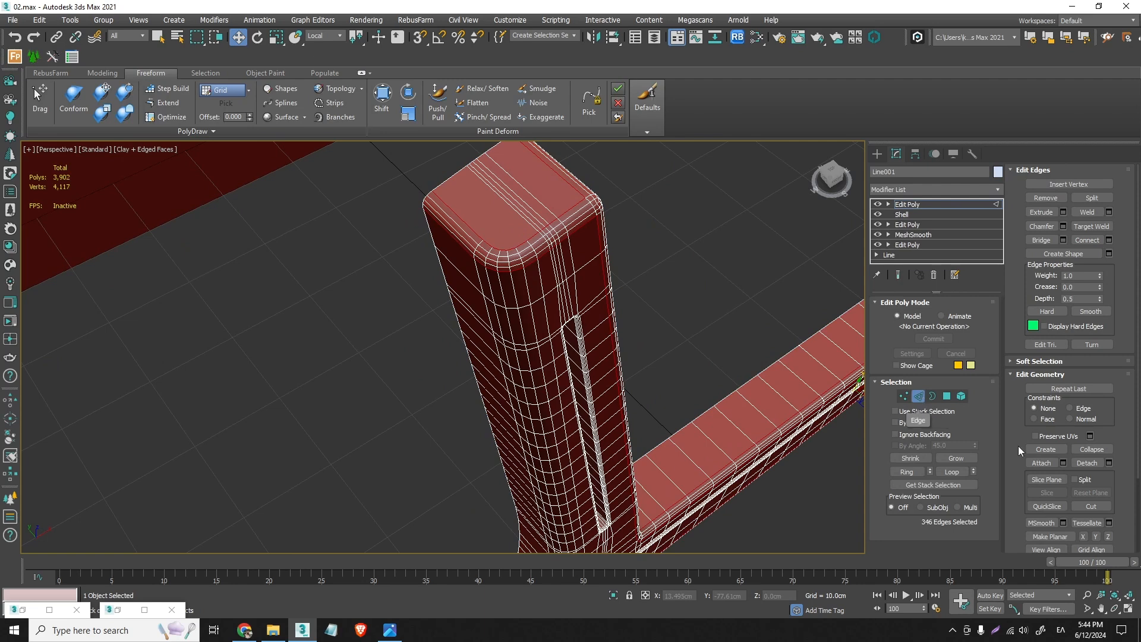
pyautogui.click(1047, 479)
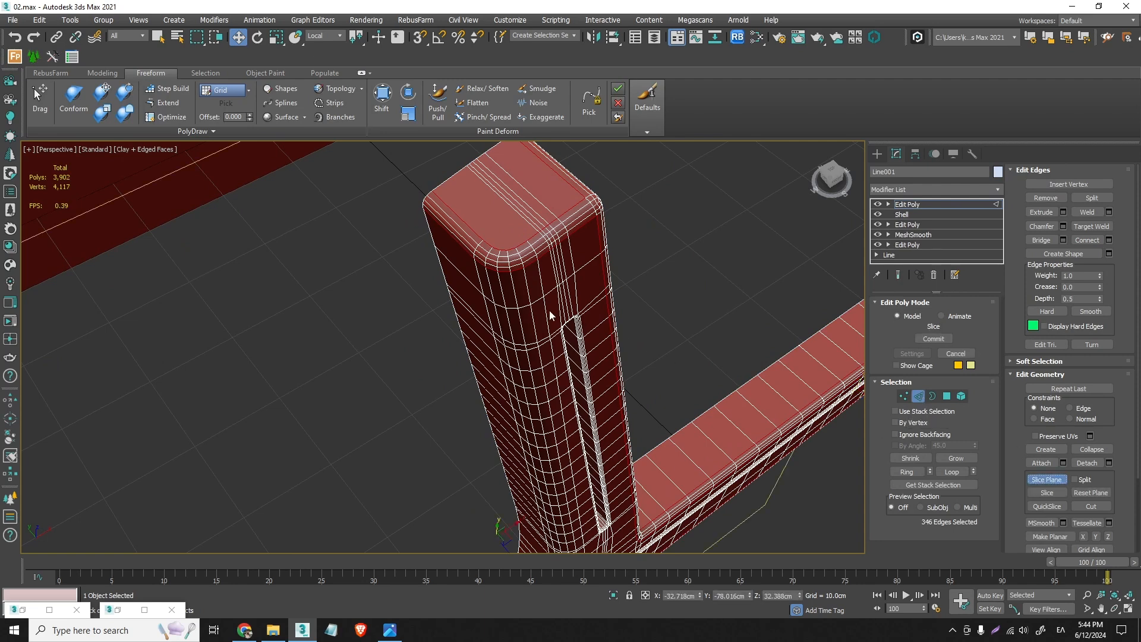
# - Move the slice plane across the frame's thickness in the top view to just before the rounded rear corner starts
pyautogui.press('t')
pyautogui.click(257, 37)
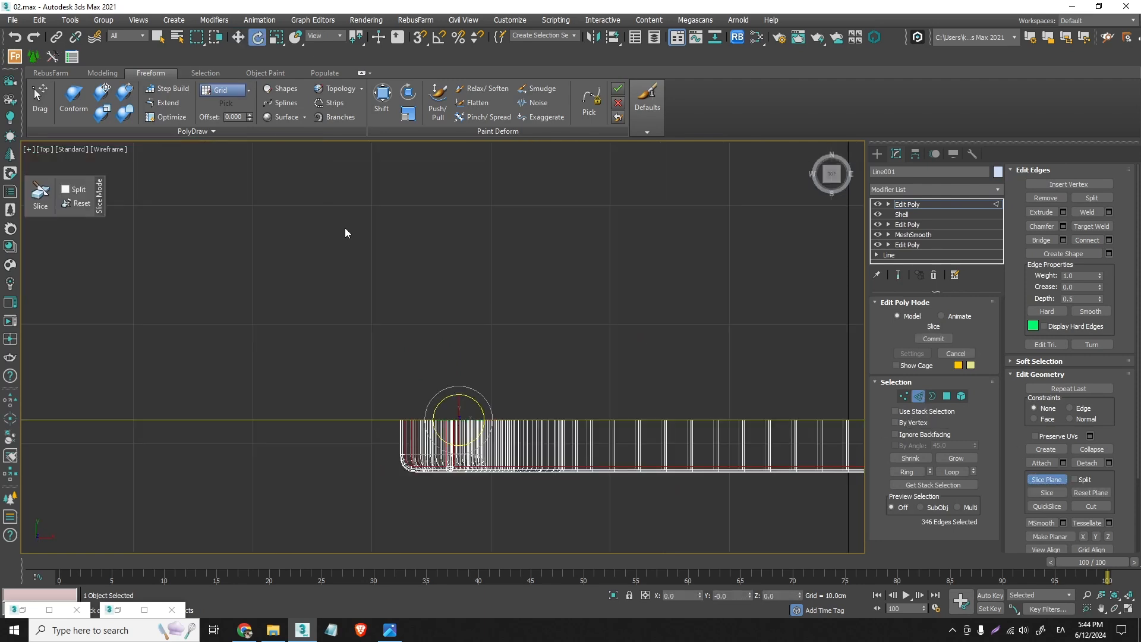
pyautogui.scroll(-5, 446, 361)
pyautogui.scroll(5, 422, 357)
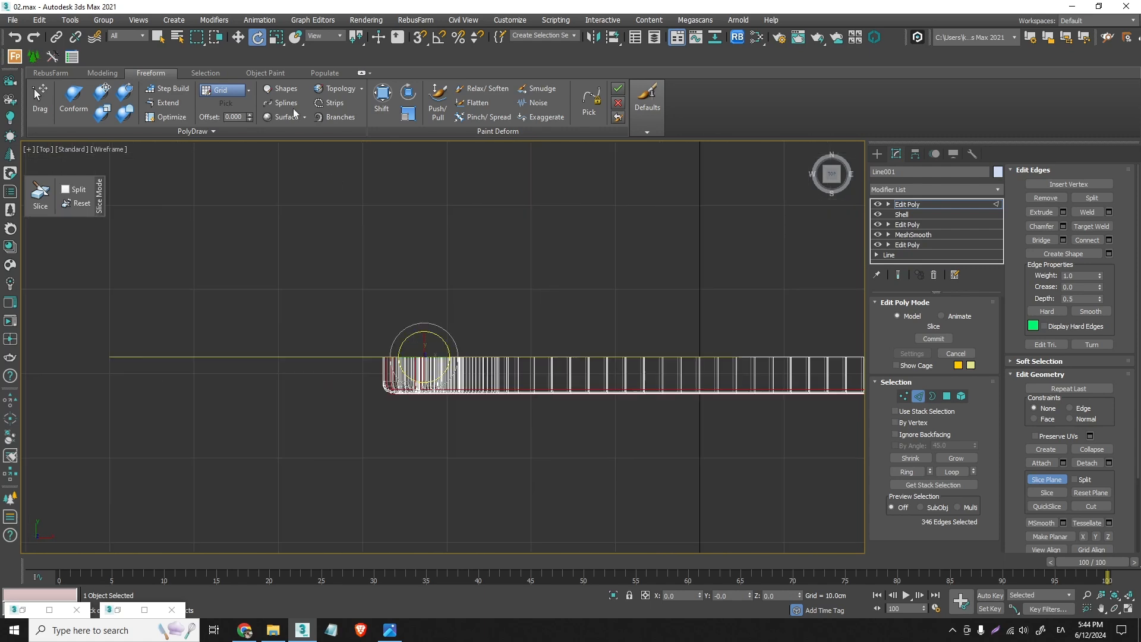
pyautogui.click(238, 37)
pyautogui.scroll(3, 437, 381)
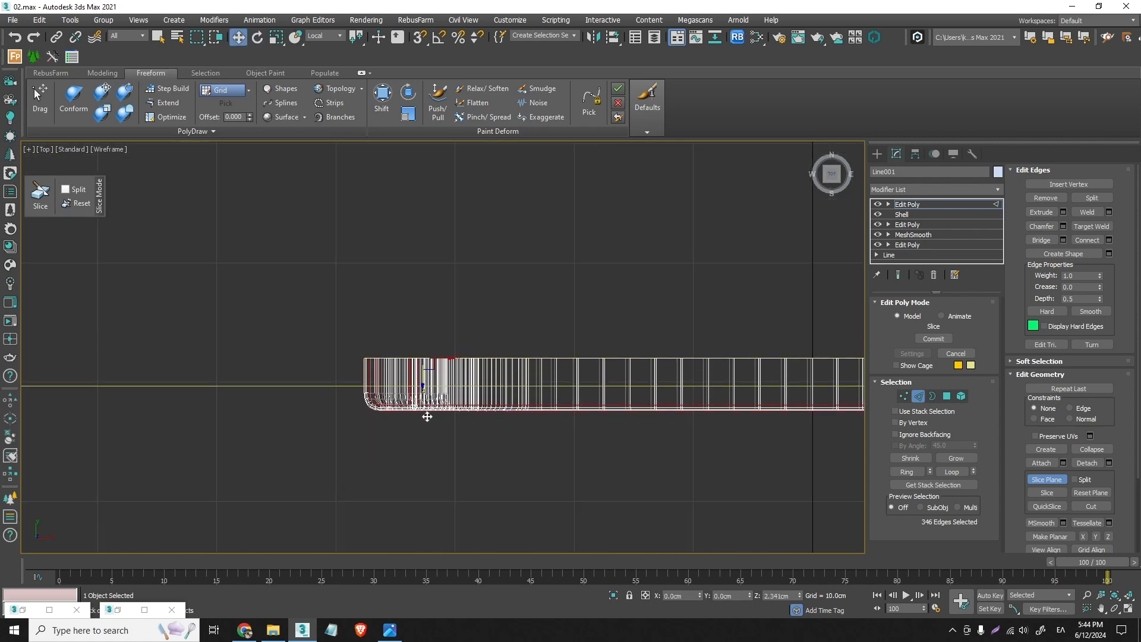
pyautogui.scroll(3, 386, 417)
pyautogui.scroll(2, 368, 378)
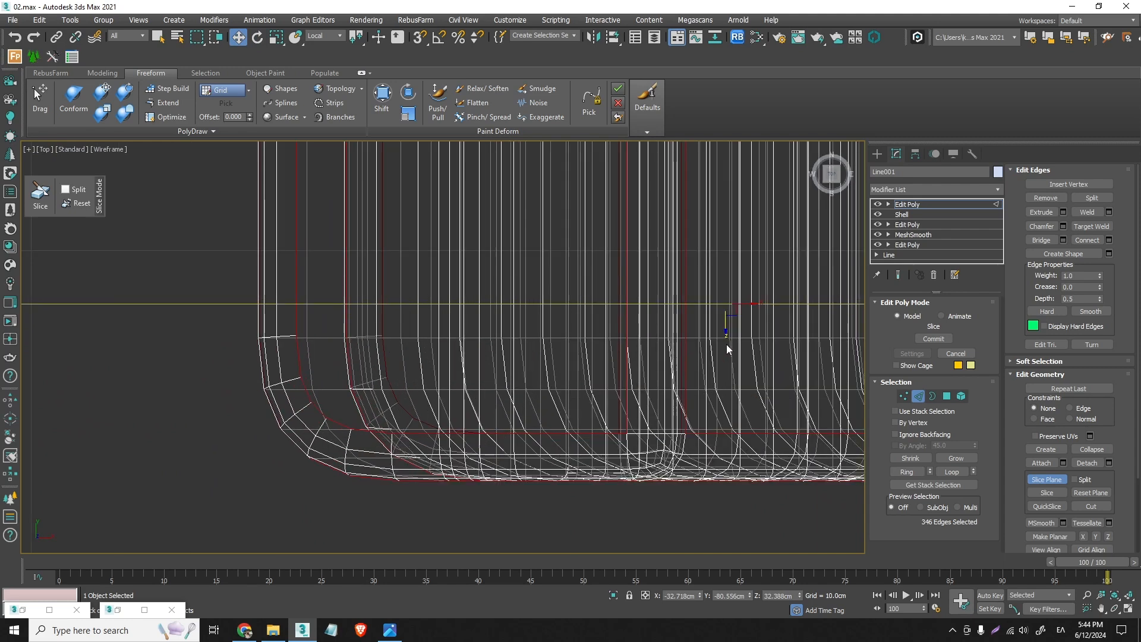
pyautogui.moveTo(726, 336); pyautogui.dragTo(730, 353)
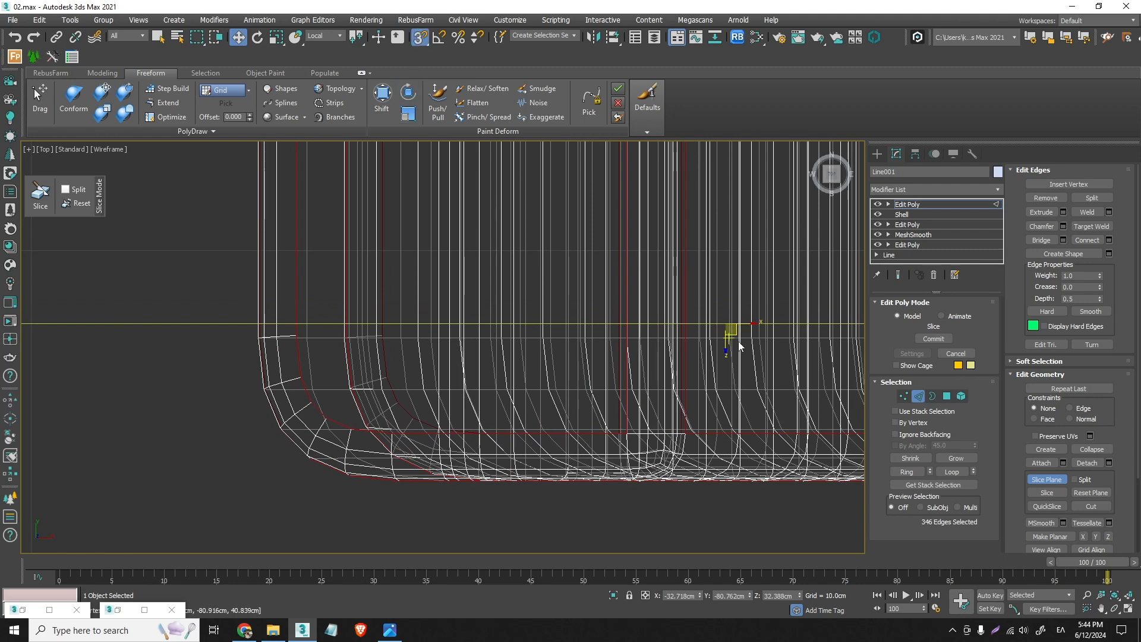
# - Snap the slice plane to the chamfer's inner vertex where the rounded rear corner begins
pyautogui.moveTo(731, 327); pyautogui.dragTo(286, 326)
pyautogui.scroll(6, 299, 339)
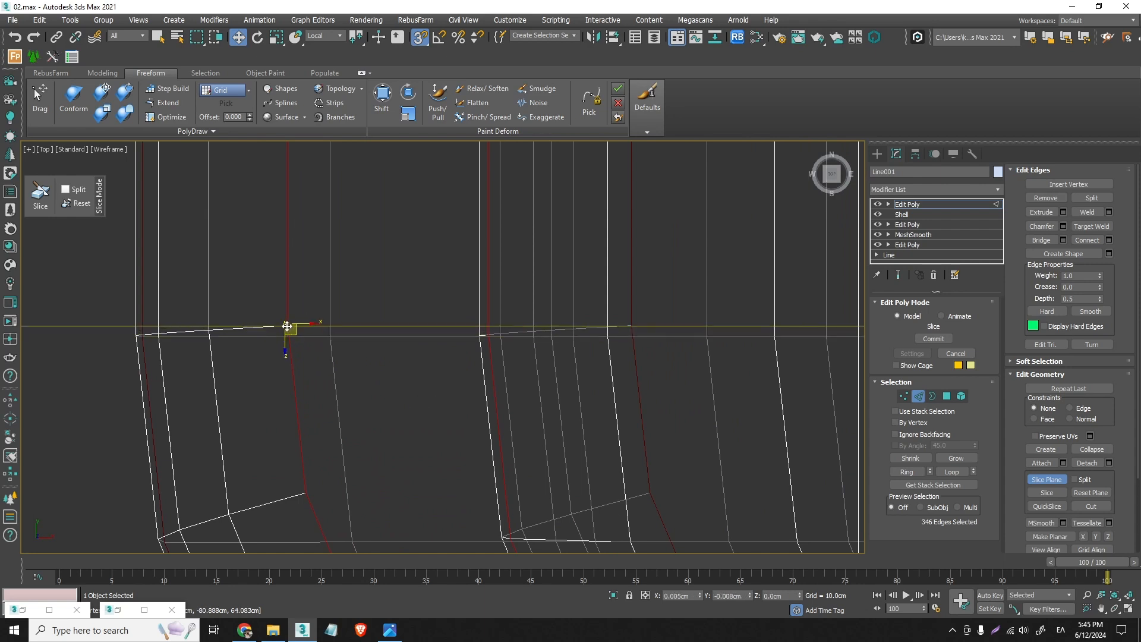
pyautogui.scroll(4, 287, 326)
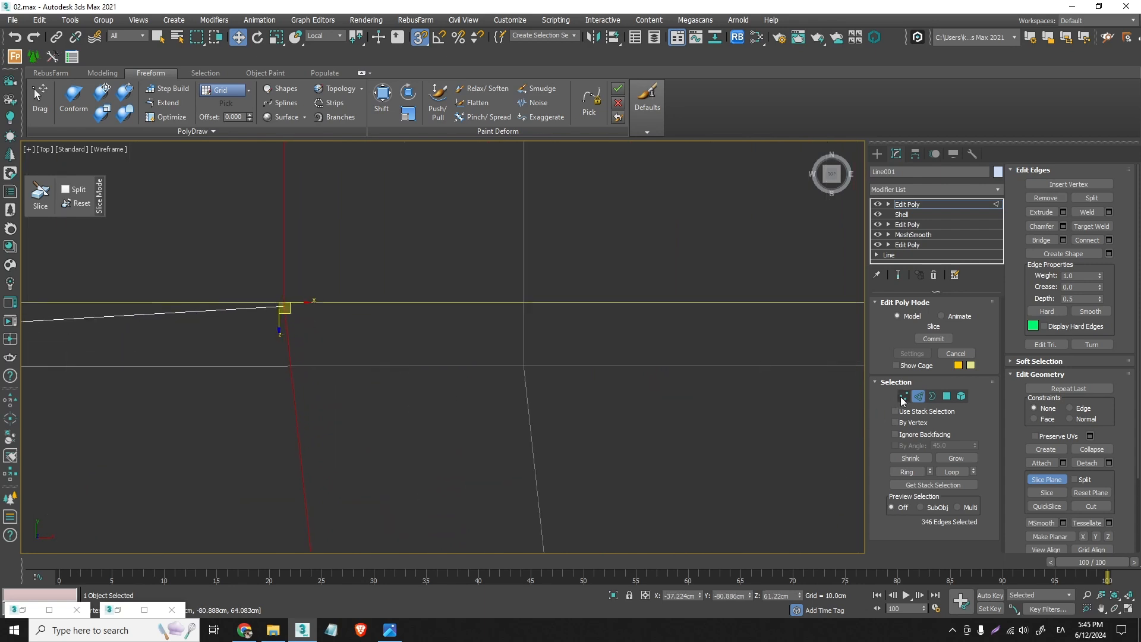
pyautogui.moveTo(280, 306)
pyautogui.mouseDown()
pyautogui.moveTo(295, 296)
pyautogui.moveTo(277, 297)
pyautogui.mouseUp()
pyautogui.scroll(3, 290, 310)
# - Examine in perspective how the slice line meets the corner vertex and existing edges at the top of the back post
pyautogui.press('p')
pyautogui.scroll(3, 562, 234)
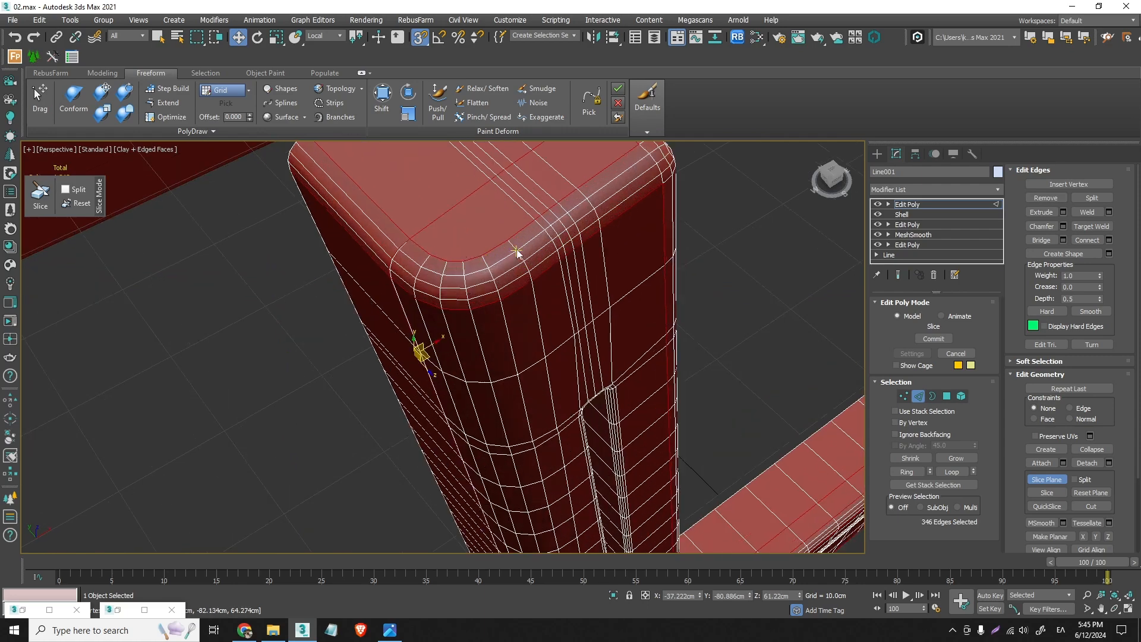
pyautogui.keyDown('alt'); pyautogui.moveTo(424, 250); pyautogui.dragTo(480, 236, button='middle'); pyautogui.keyUp('alt')
pyautogui.scroll(3, 393, 247)
pyautogui.scroll(3, 438, 250)
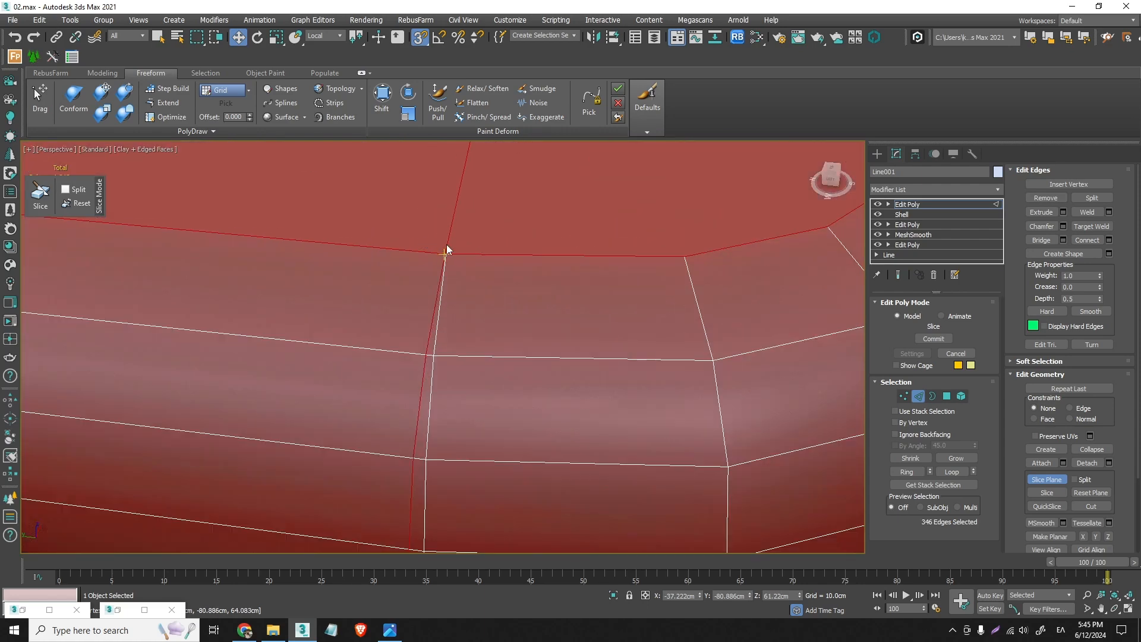
pyautogui.scroll(-3, 445, 252)
pyautogui.scroll(3, 448, 285)
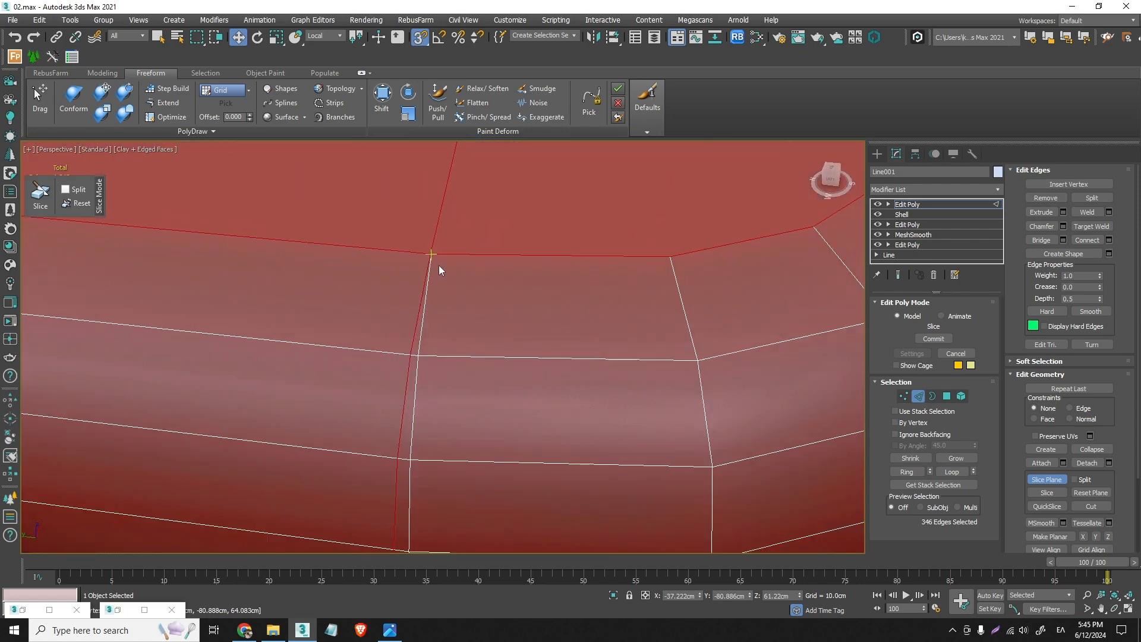
pyautogui.scroll(3, 433, 249)
pyautogui.scroll(-4, 432, 251)
# - Realign the slice plane in the top view by snapping it again to the chamfer's inner corner vertex
pyautogui.press('t')
pyautogui.scroll(-5, 447, 300)
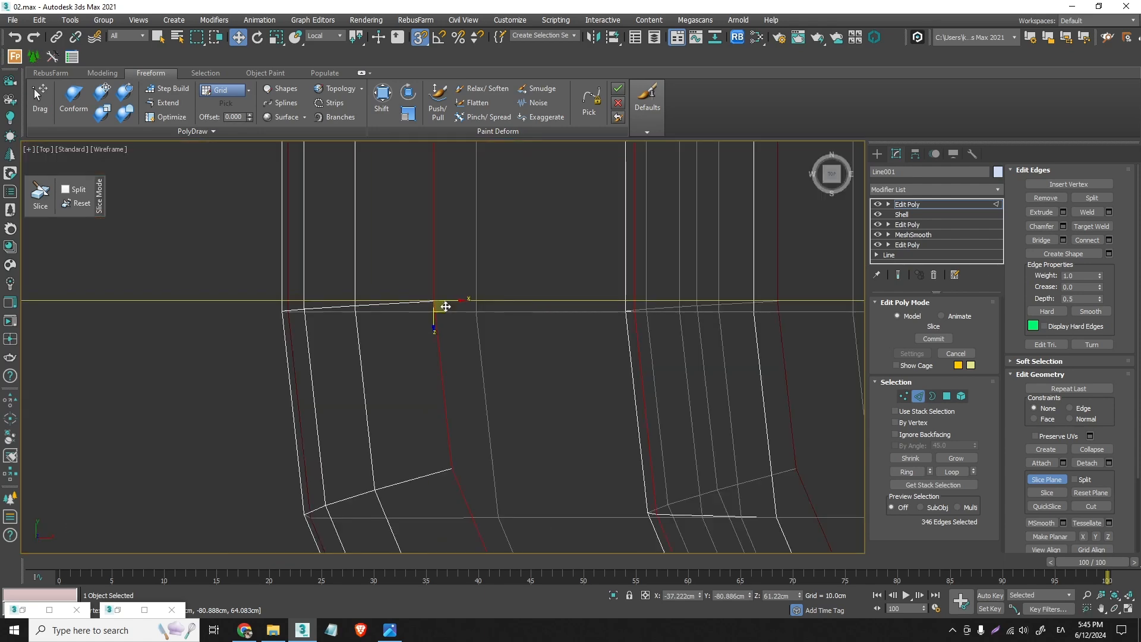
pyautogui.scroll(-5, 447, 308)
pyautogui.moveTo(450, 310)
pyautogui.mouseDown()
pyautogui.moveTo(461, 316)
pyautogui.moveTo(456, 345)
pyautogui.moveTo(446, 304)
pyautogui.mouseUp()
pyautogui.scroll(6, 447, 303)
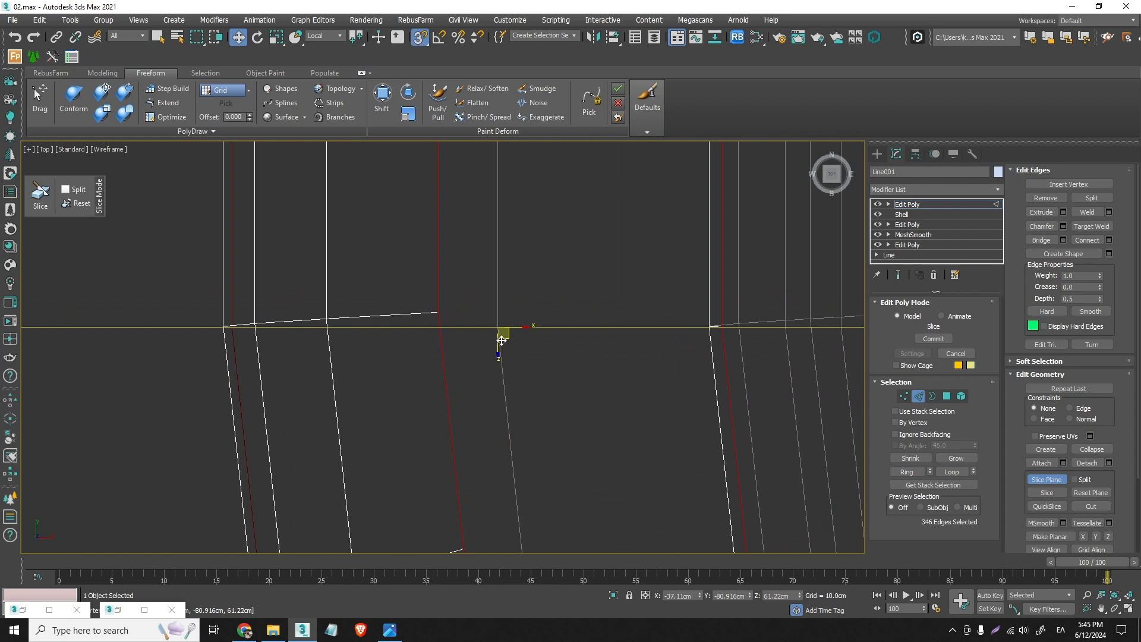
pyautogui.moveTo(500, 327); pyautogui.dragTo(445, 303)
pyautogui.scroll(4, 438, 317)
pyautogui.scroll(-5, 470, 309)
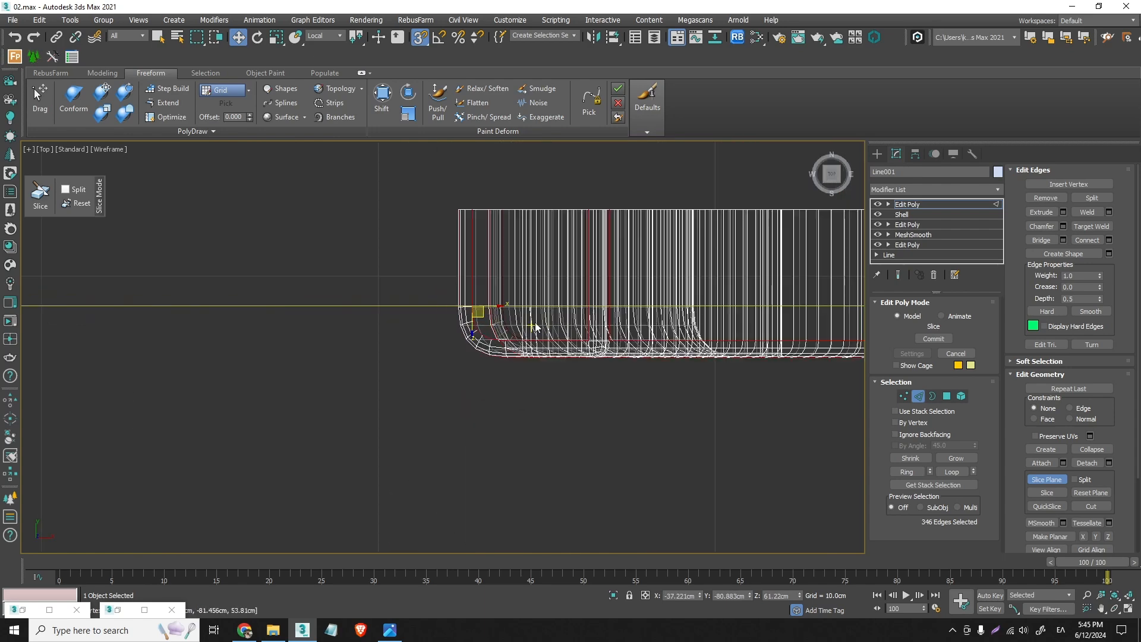
# - Check the slice line at the top of the back post, slice the frame there, and close the slice plane
pyautogui.press('p')
pyautogui.scroll(-5, 523, 327)
pyautogui.keyDown('alt'); pyautogui.moveTo(508, 324); pyautogui.dragTo(511, 301, button='middle'); pyautogui.keyUp('alt')
pyautogui.scroll(5, 498, 319)
pyautogui.scroll(5, 512, 323)
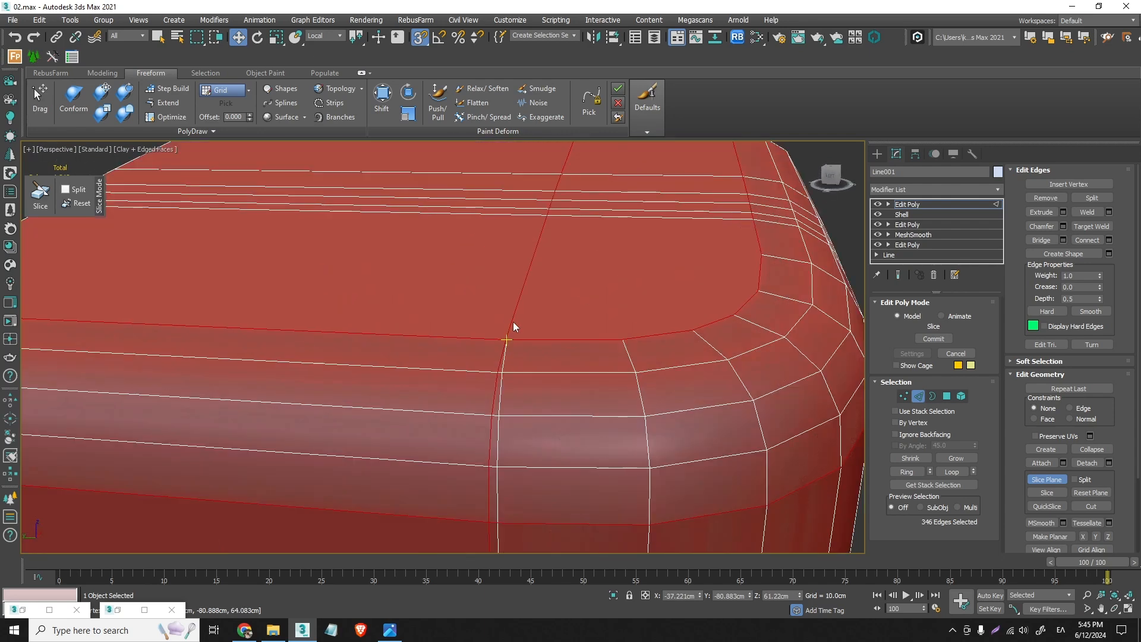
pyautogui.scroll(-8, 510, 328)
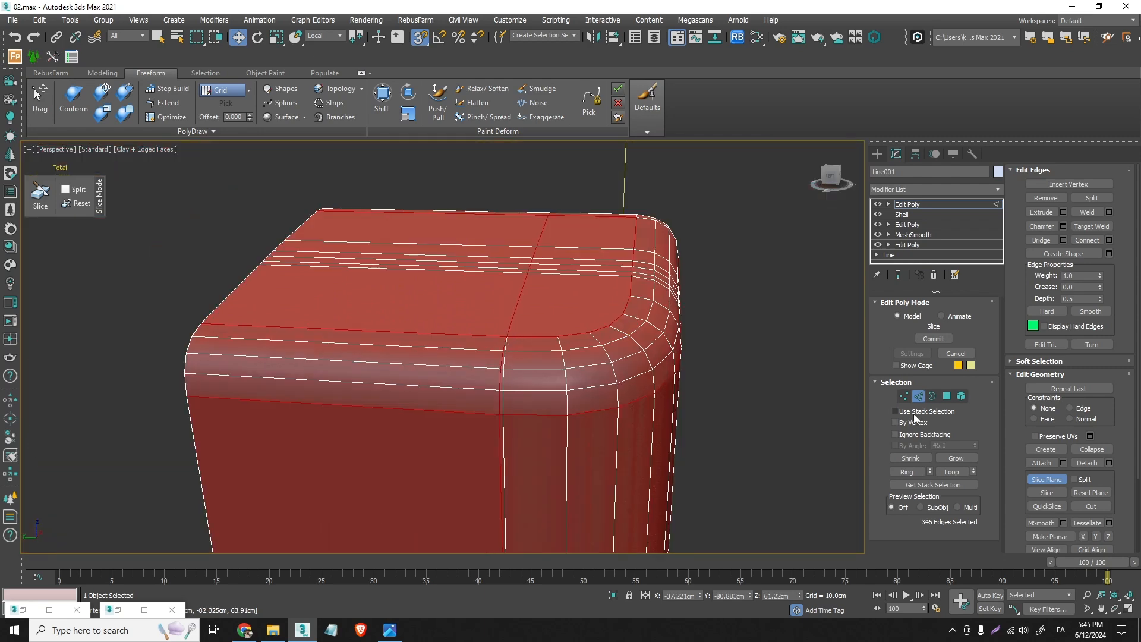
pyautogui.click(1047, 493)
pyautogui.click(1048, 479)
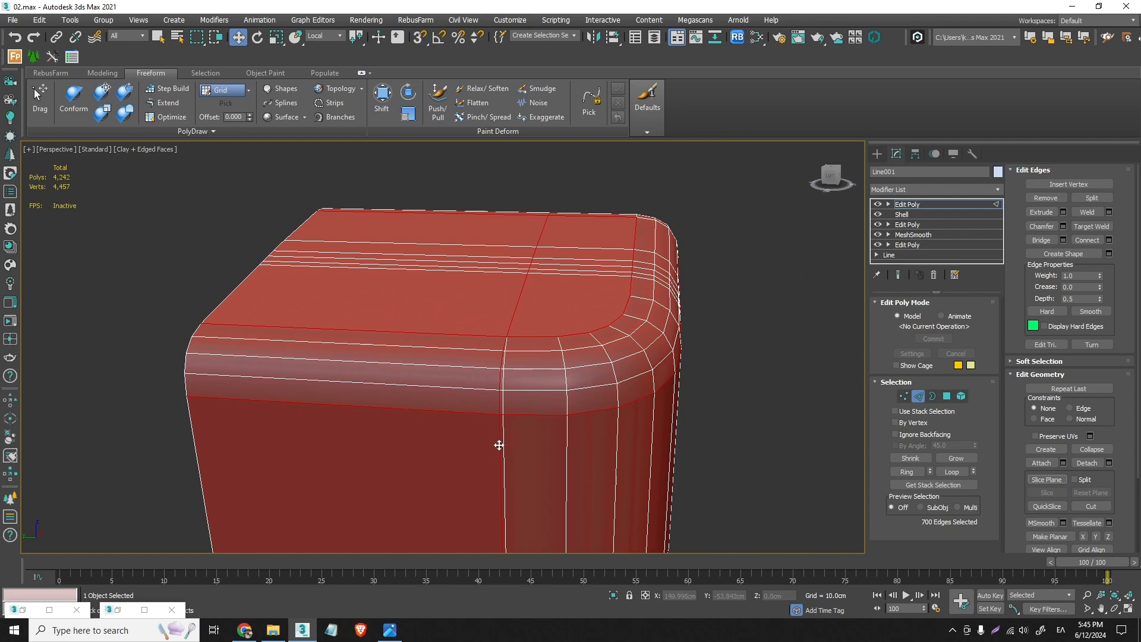
# - Select the new sliced edge loop and examine how it runs down to the rear leg's foot
pyautogui.doubleClick(499, 445)
pyautogui.scroll(-5, 500, 446)
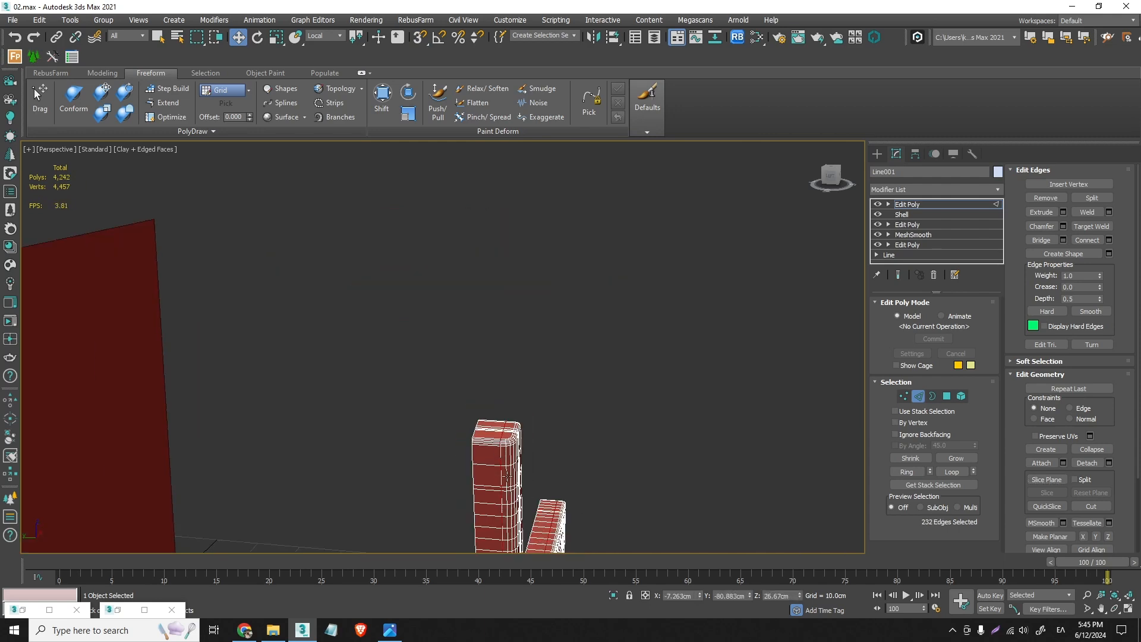
pyautogui.keyDown('alt'); pyautogui.moveTo(500, 446); pyautogui.dragTo(528, 262, button='middle'); pyautogui.keyUp('alt')
pyautogui.scroll(10, 535, 396)
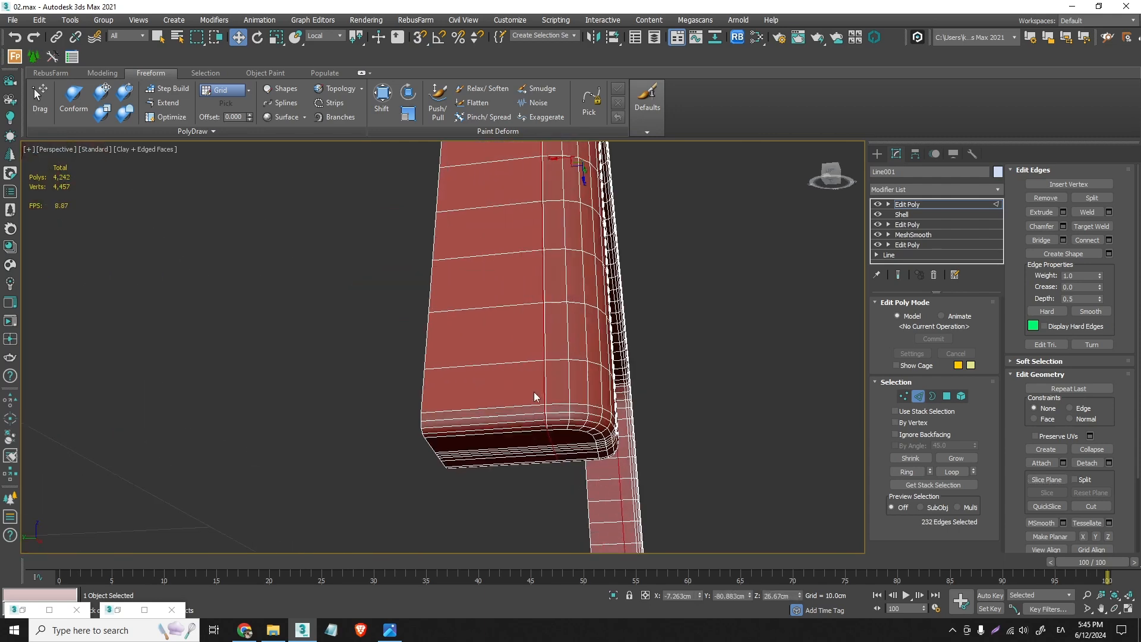
pyautogui.keyDown('alt'); pyautogui.moveTo(559, 456); pyautogui.dragTo(547, 362, button='middle'); pyautogui.keyUp('alt')
# - Try to target-weld the closely spaced vertices beside the new slice at the rear leg's foot
pyautogui.click(901, 399)
pyautogui.scroll(7, 542, 389)
pyautogui.click(102, 72)
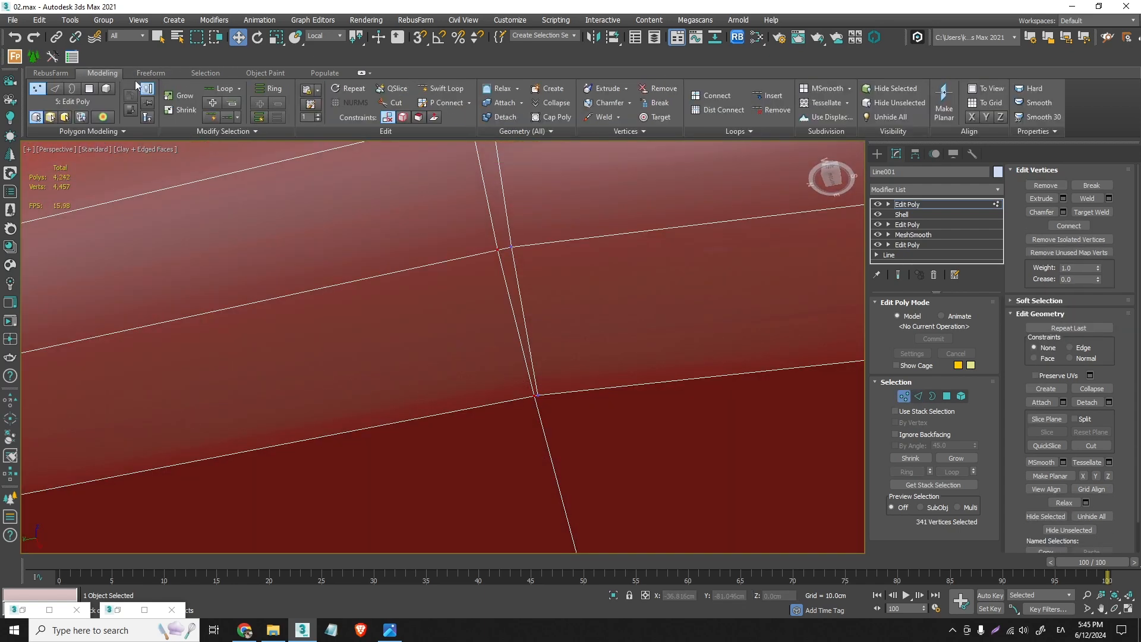
pyautogui.click(657, 117)
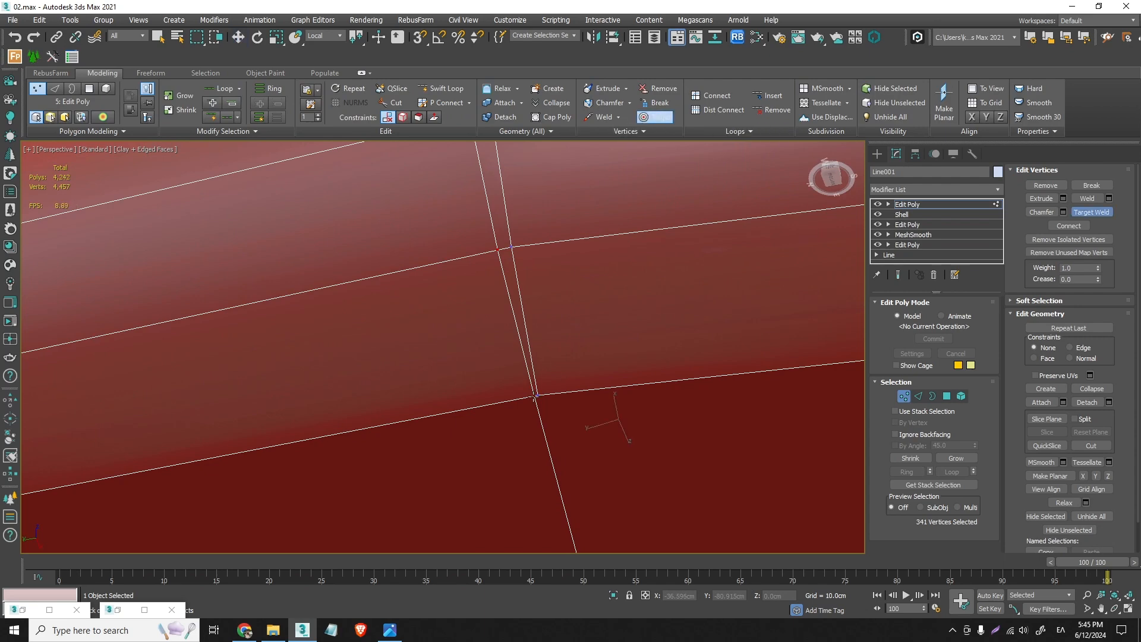
pyautogui.click(538, 396)
pyautogui.scroll(-8, 555, 425)
pyautogui.moveTo(558, 337); pyautogui.dragTo(548, 310, button='middle')
pyautogui.scroll(2, 553, 419)
pyautogui.scroll(5, 555, 474)
pyautogui.scroll(-5, 557, 494)
pyautogui.hotkey('ctrl', 'z')
pyautogui.press('w')
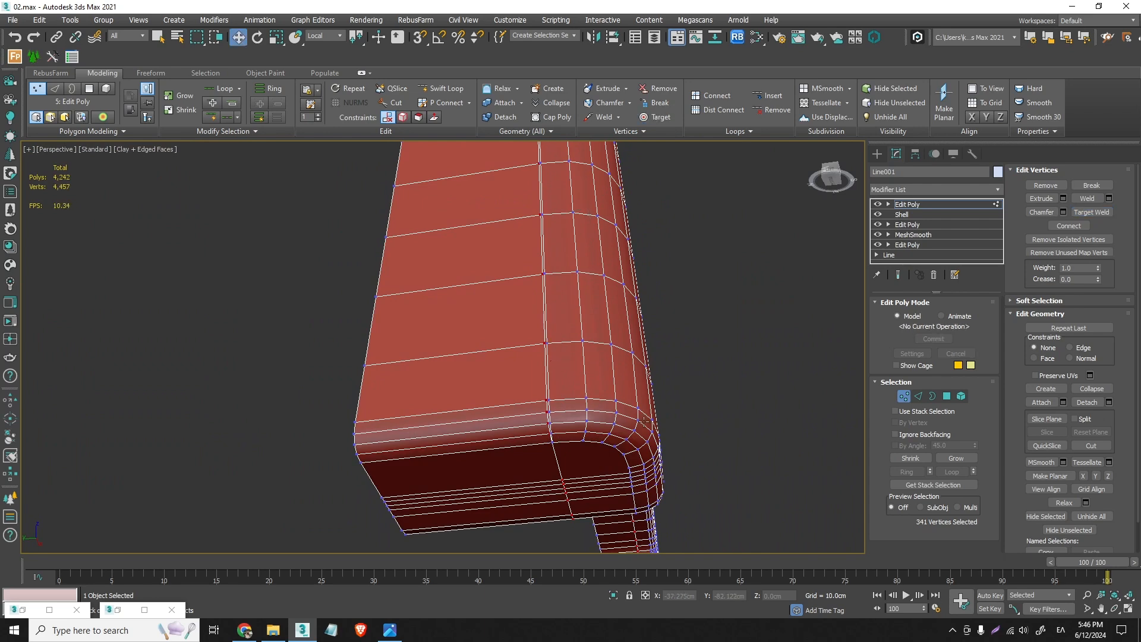
# - Select the two closely spaced edge loops running up from the rear leg's foot and convert the selection to vertices
pyautogui.press('2')
pyautogui.scroll(2, 565, 399)
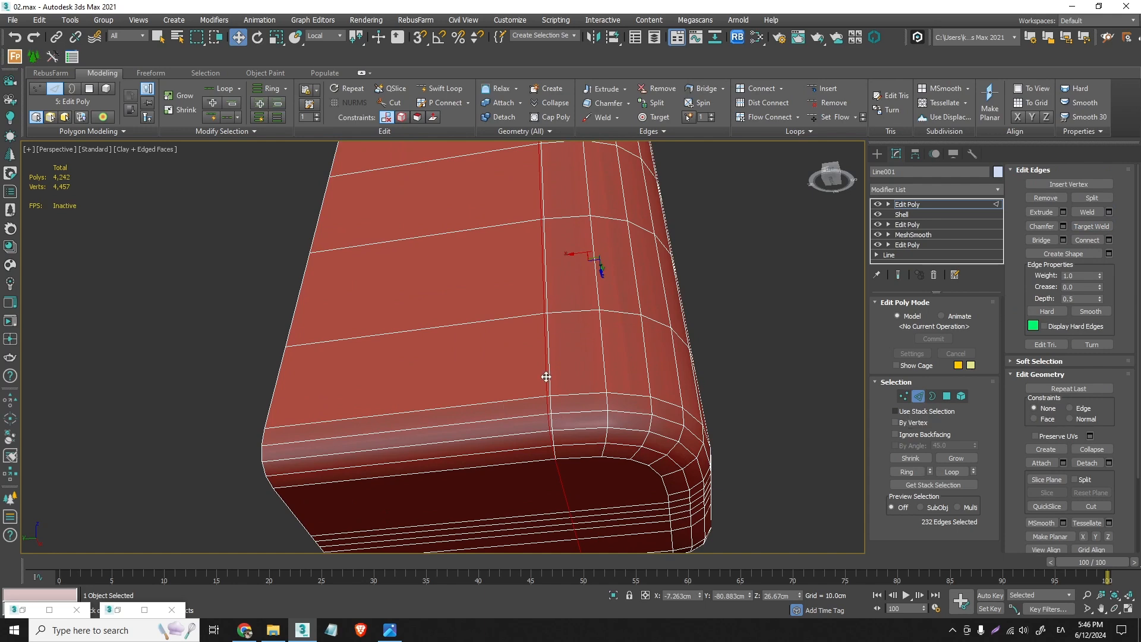
pyautogui.click(904, 396)
pyautogui.scroll(3, 549, 403)
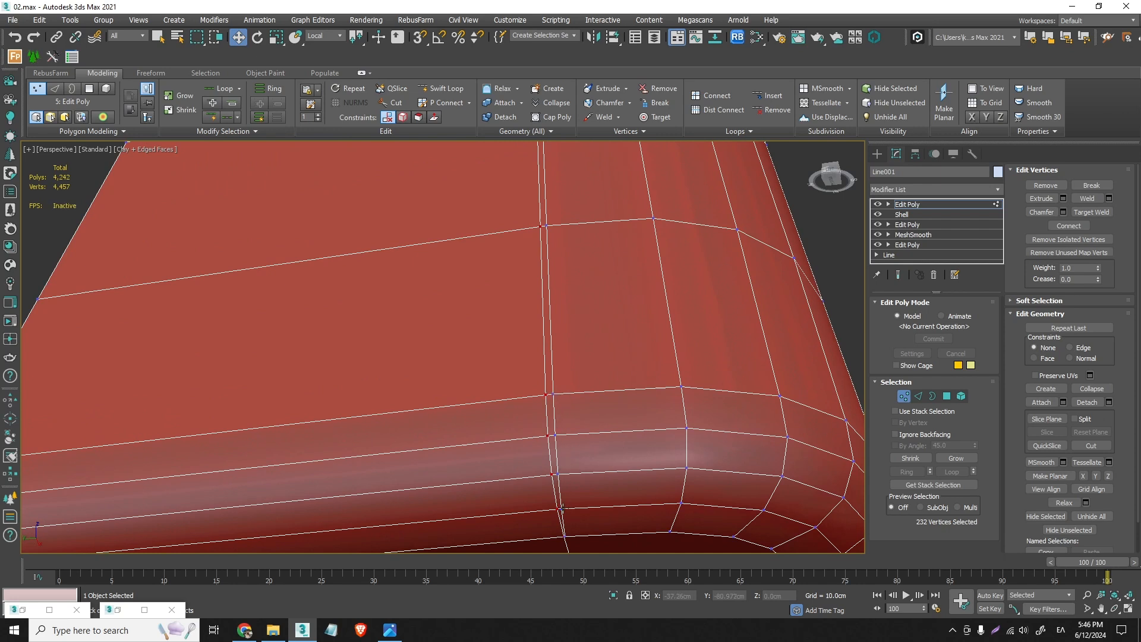
pyautogui.click(919, 395)
pyautogui.doubleClick(553, 377)
pyautogui.scroll(-5, 554, 381)
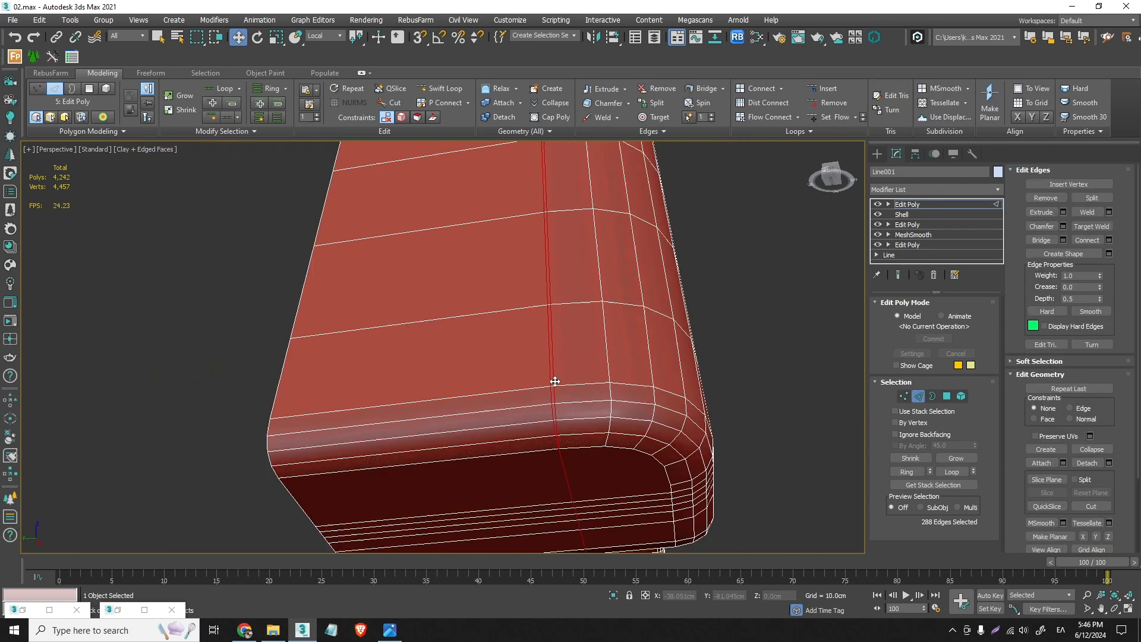
pyautogui.scroll(-2, 555, 381)
pyautogui.keyDown('ctrl'); pyautogui.click(906, 396); pyautogui.keyUp('ctrl')
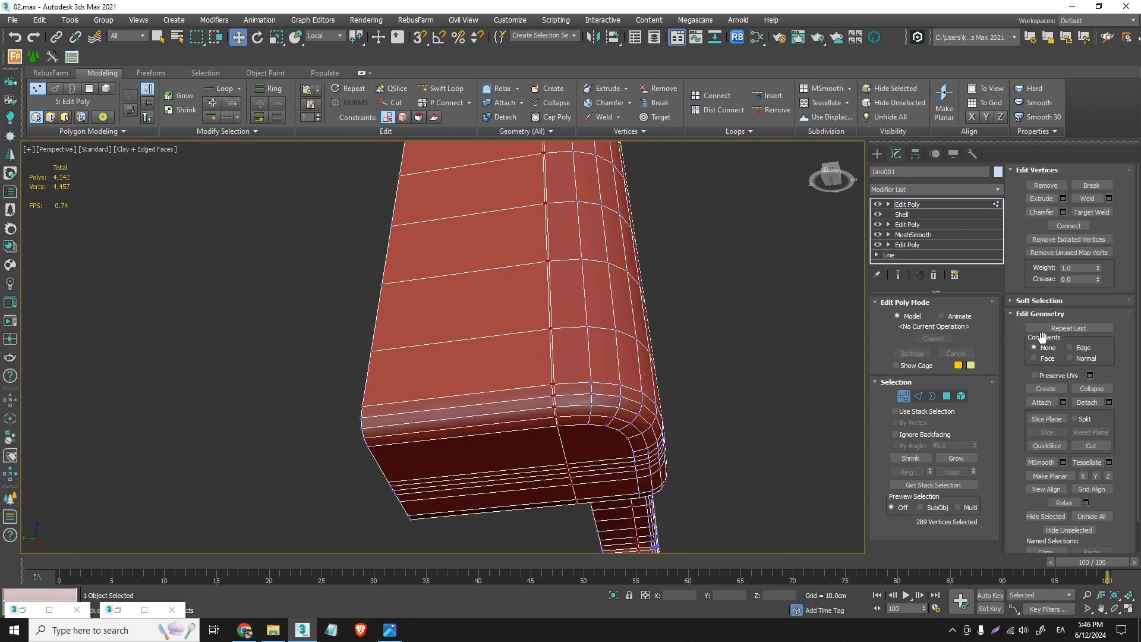
# - Weld the selected loop vertices with a 0.1 cm threshold, checking the preview along the whole frame before accepting it
pyautogui.click(1109, 198)
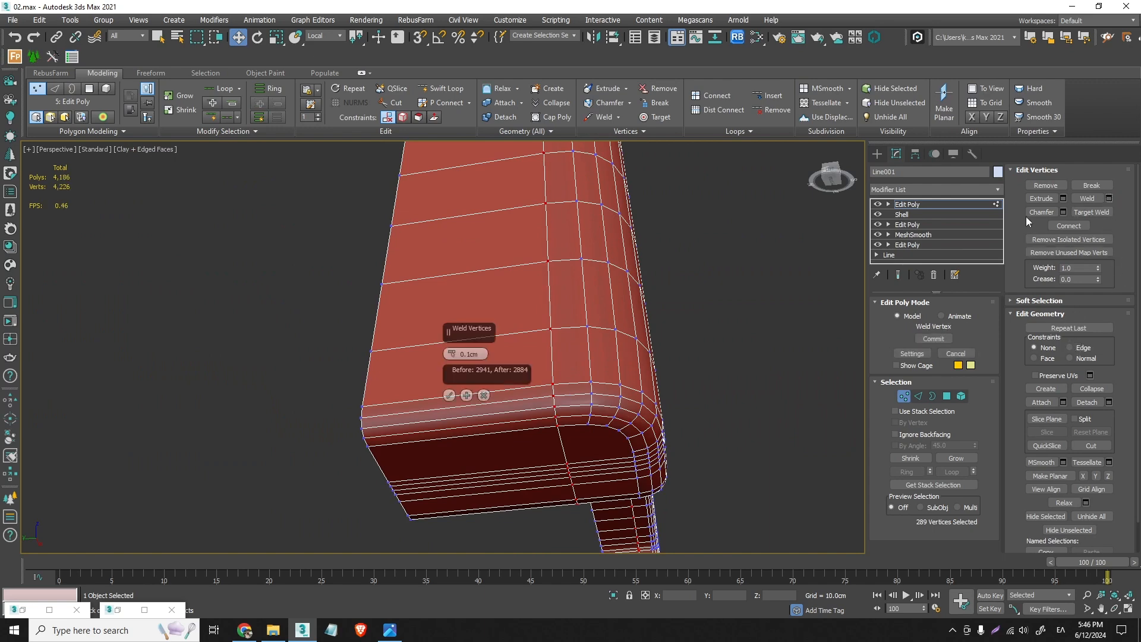
pyautogui.scroll(4, 531, 412)
pyautogui.scroll(-4, 579, 420)
pyautogui.keyDown('alt'); pyautogui.moveTo(582, 421); pyautogui.dragTo(522, 309, button='middle'); pyautogui.keyUp('alt')
pyautogui.scroll(-4, 576, 443)
pyautogui.moveTo(524, 197); pyautogui.dragTo(535, 381, button='middle')
pyautogui.scroll(6, 536, 209)
pyautogui.scroll(3, 542, 353)
pyautogui.scroll(-5, 542, 355)
pyautogui.scroll(-4, 601, 492)
pyautogui.moveTo(601, 492); pyautogui.dragTo(574, 172, button='middle')
pyautogui.scroll(4, 576, 319)
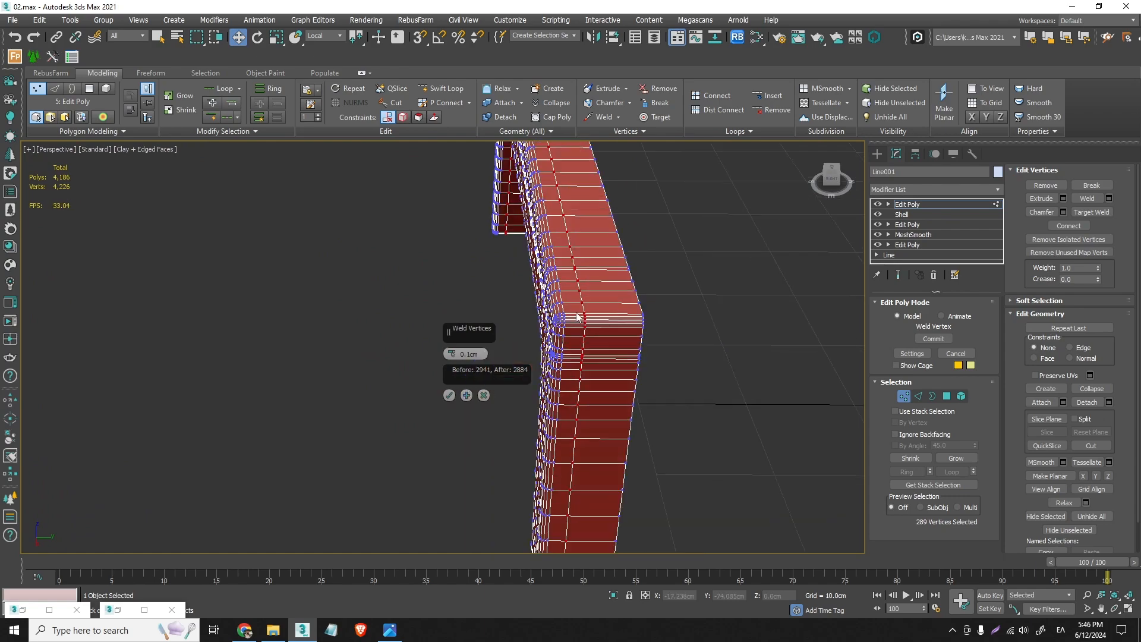
pyautogui.keyDown('alt'); pyautogui.moveTo(576, 319); pyautogui.dragTo(597, 234, button='middle'); pyautogui.keyUp('alt')
pyautogui.moveTo(604, 481); pyautogui.dragTo(448, 383, button='middle')
pyautogui.click(450, 395)
pyautogui.scroll(-10, 449, 401)
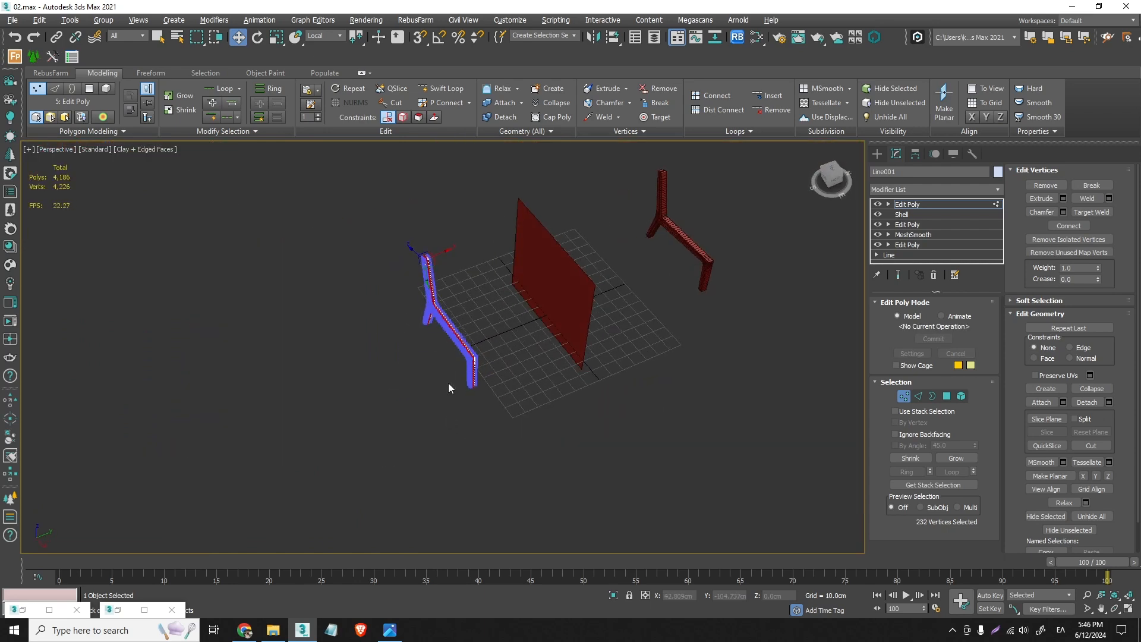
# - Activate the slice plane in the top view and align it with the next chamfer vertex on the rounded corner
pyautogui.scroll(14, 431, 262)
pyautogui.keyDown('alt'); pyautogui.moveTo(374, 234); pyautogui.dragTo(511, 345, button='middle'); pyautogui.keyUp('alt')
pyautogui.scroll(-5, 511, 344)
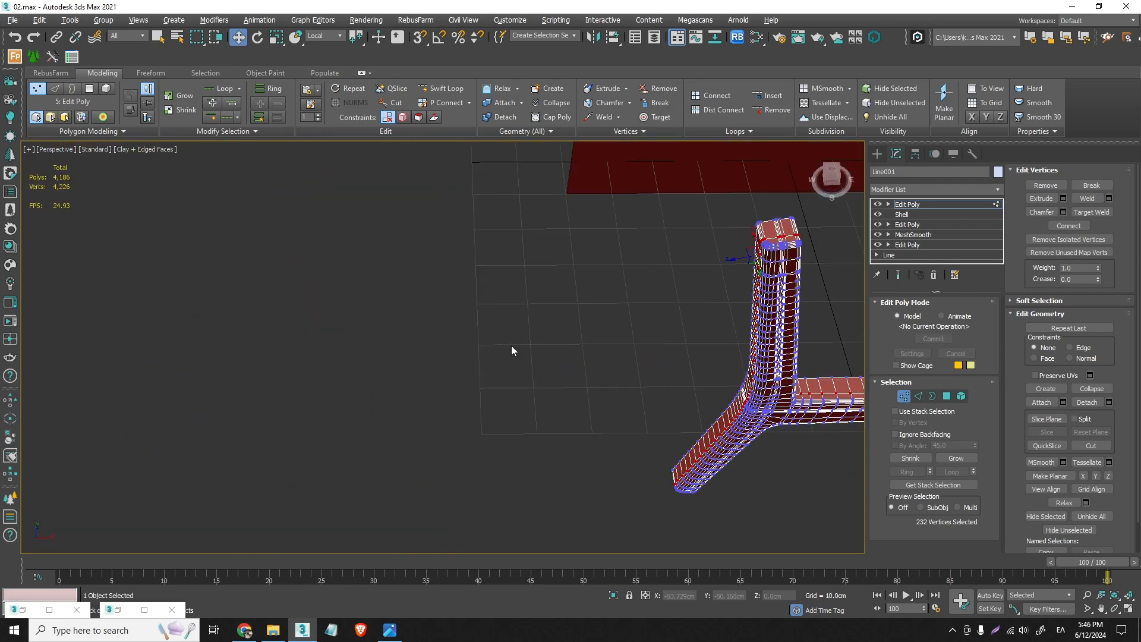
pyautogui.press('t')
pyautogui.click(919, 396)
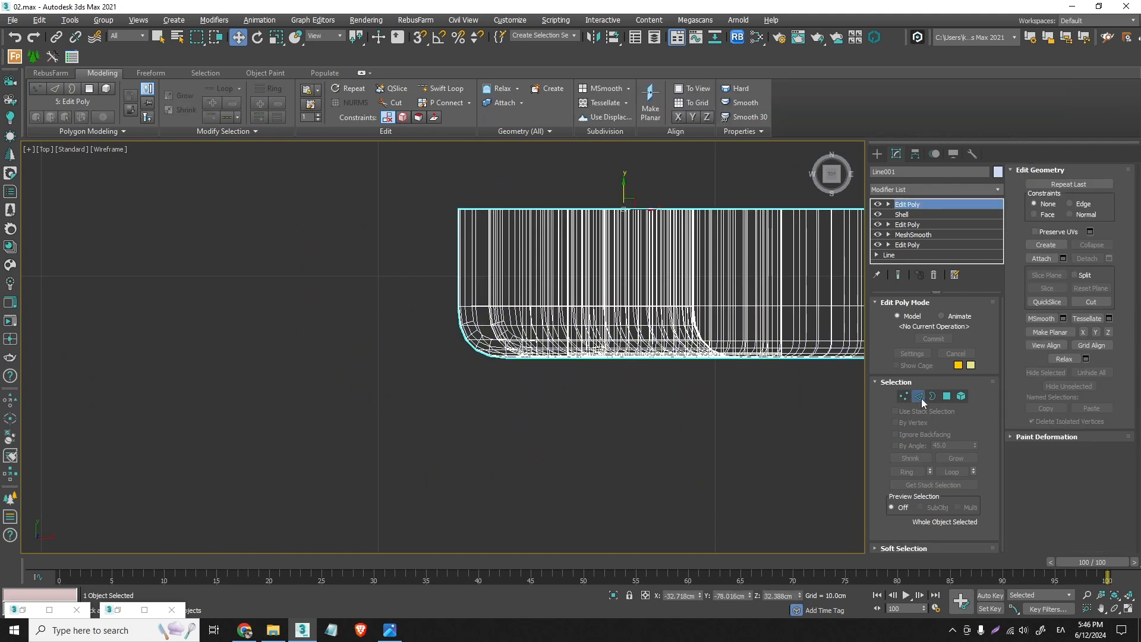
pyautogui.click(1048, 480)
pyautogui.scroll(8, 438, 311)
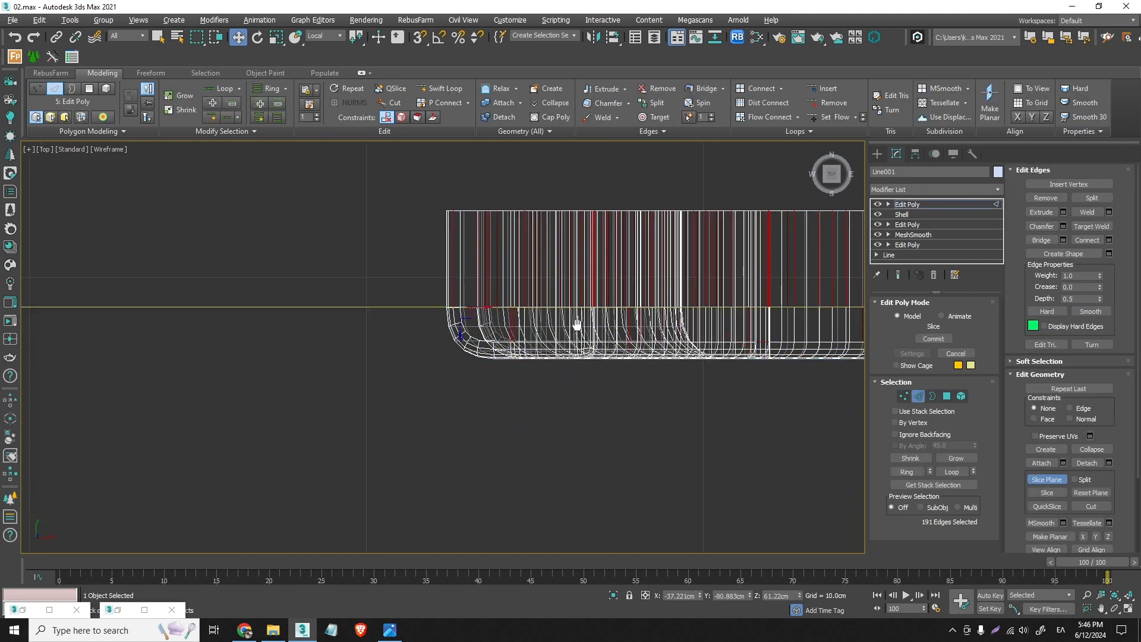
pyautogui.moveTo(433, 307); pyautogui.dragTo(438, 342)
pyautogui.press('s')
pyautogui.press('s')
pyautogui.scroll(-2, 469, 346)
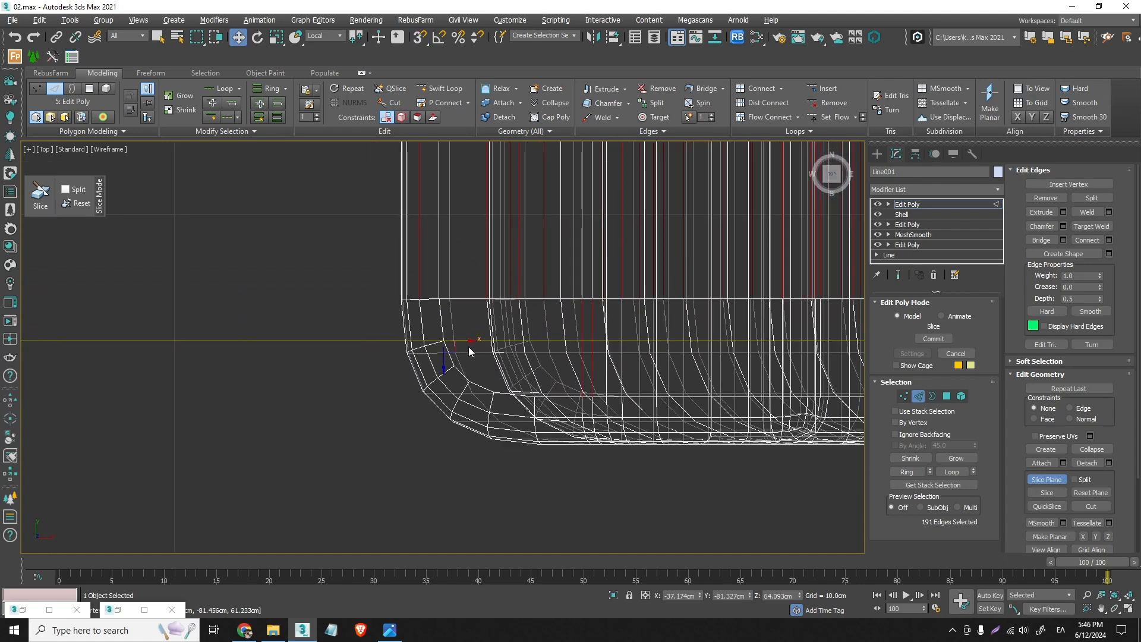
pyautogui.moveTo(537, 355); pyautogui.dragTo(275, 340, button='middle')
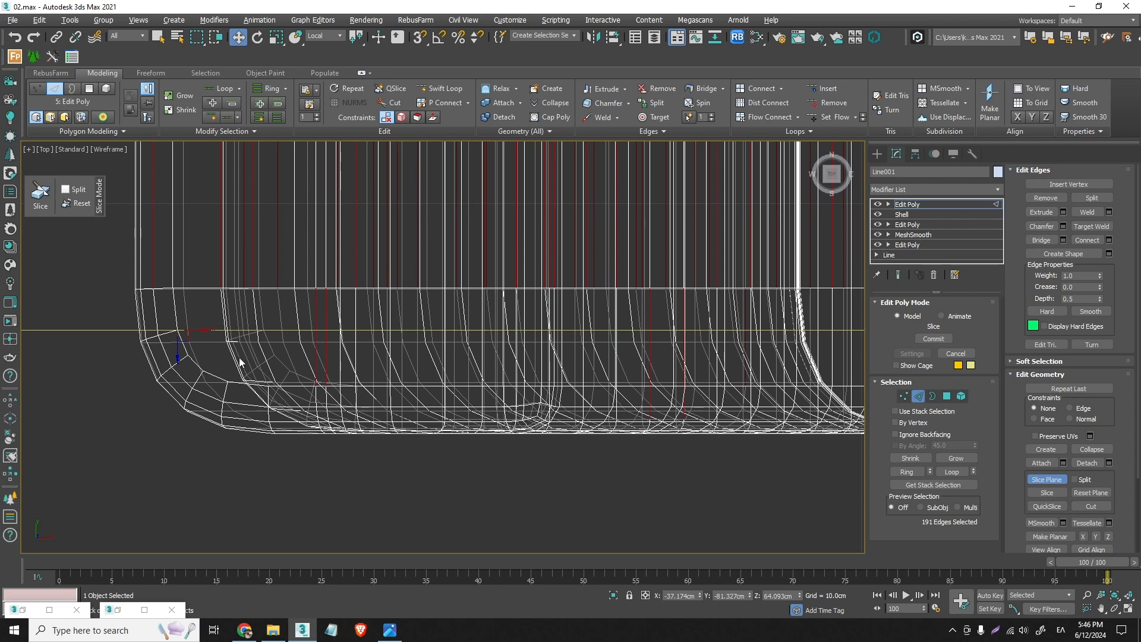
# - Slice the frame at this position and again at the following chamfer vertex, and close the slice plane
pyautogui.click(1056, 495)
pyautogui.press('s')
pyautogui.moveTo(189, 332); pyautogui.dragTo(193, 360)
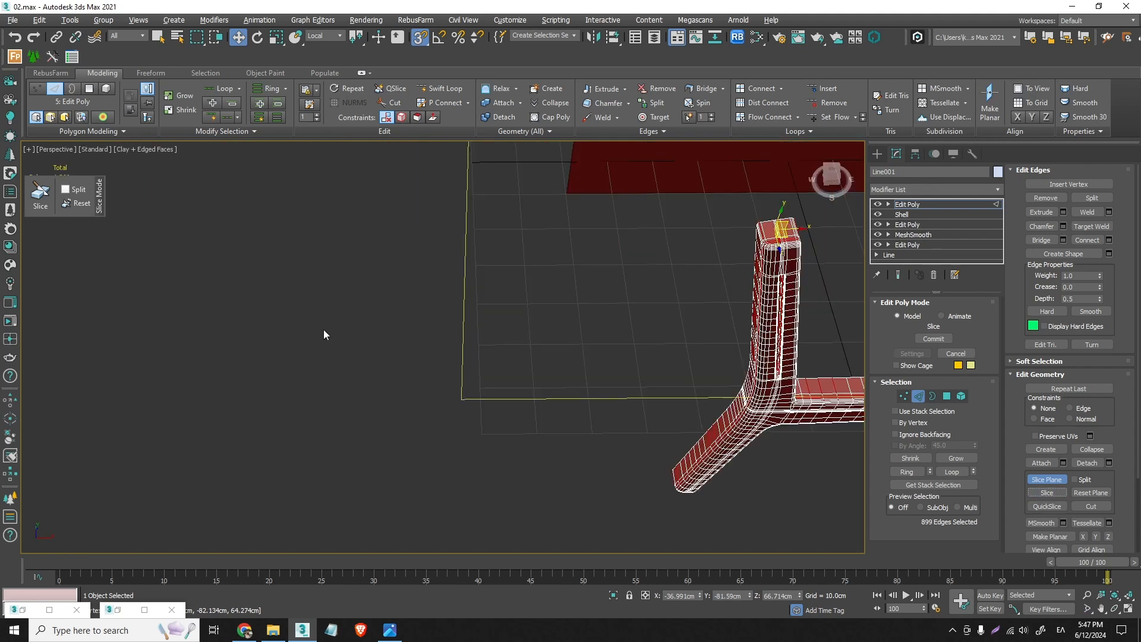
pyautogui.click(904, 397)
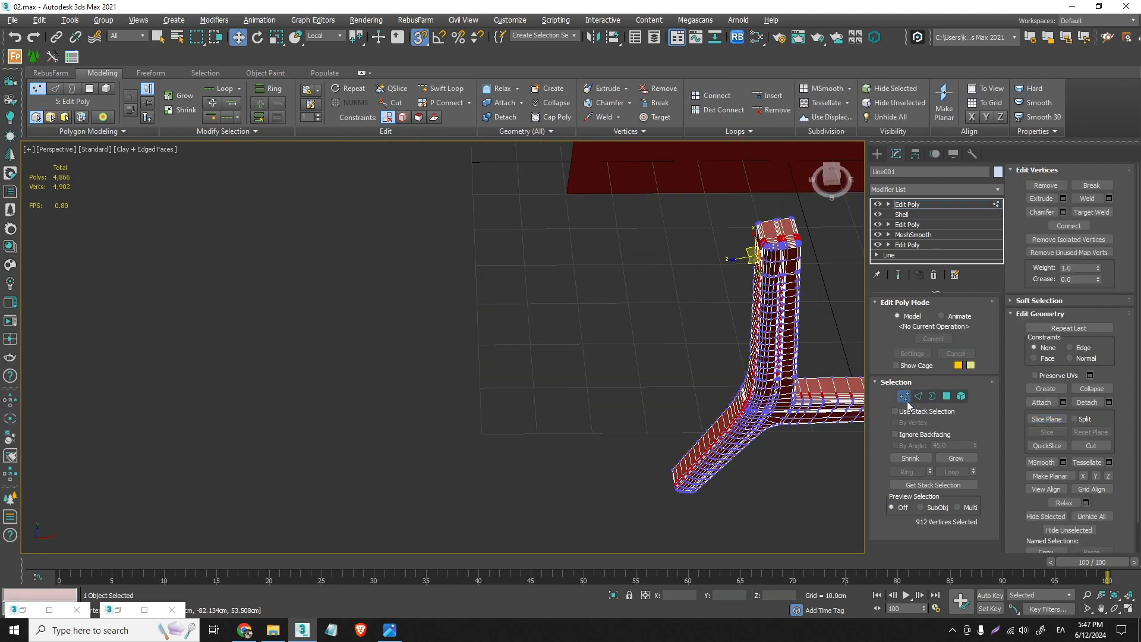
pyautogui.click(920, 397)
pyautogui.keyDown('alt'); pyautogui.moveTo(768, 235); pyautogui.dragTo(825, 215, button='middle'); pyautogui.keyUp('alt')
pyautogui.press('s')
# - Try to weld the vertices of two closely spaced edge loops at the top of the back post by distance
pyautogui.scroll(5, 770, 240)
pyautogui.scroll(5, 723, 230)
pyautogui.moveTo(723, 231); pyautogui.dragTo(718, 215, button='middle')
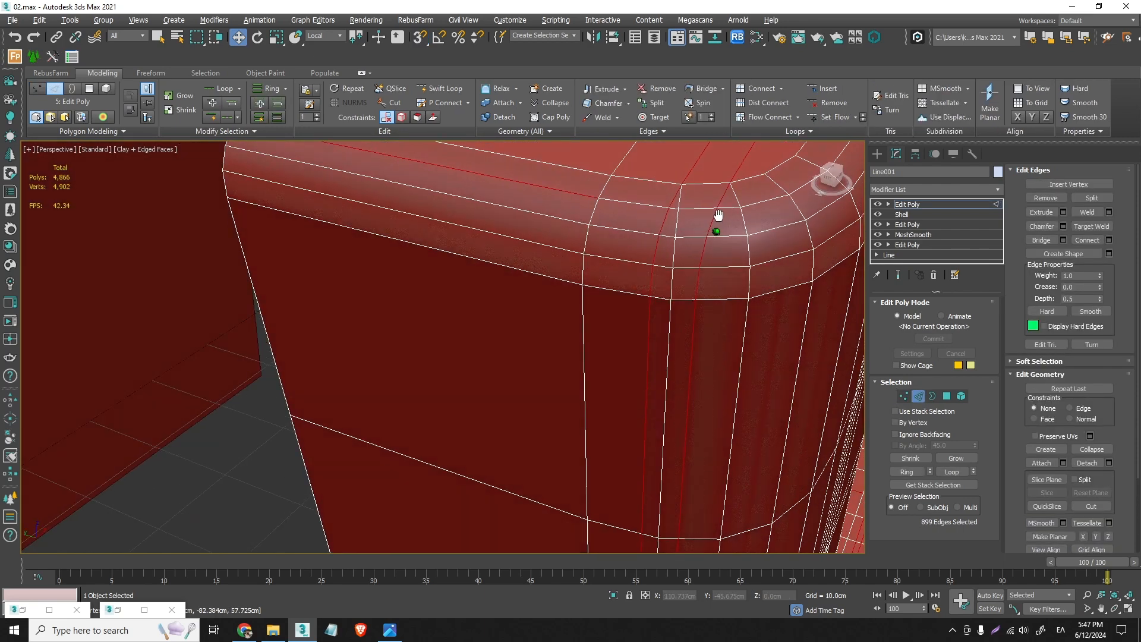
pyautogui.doubleClick(661, 230)
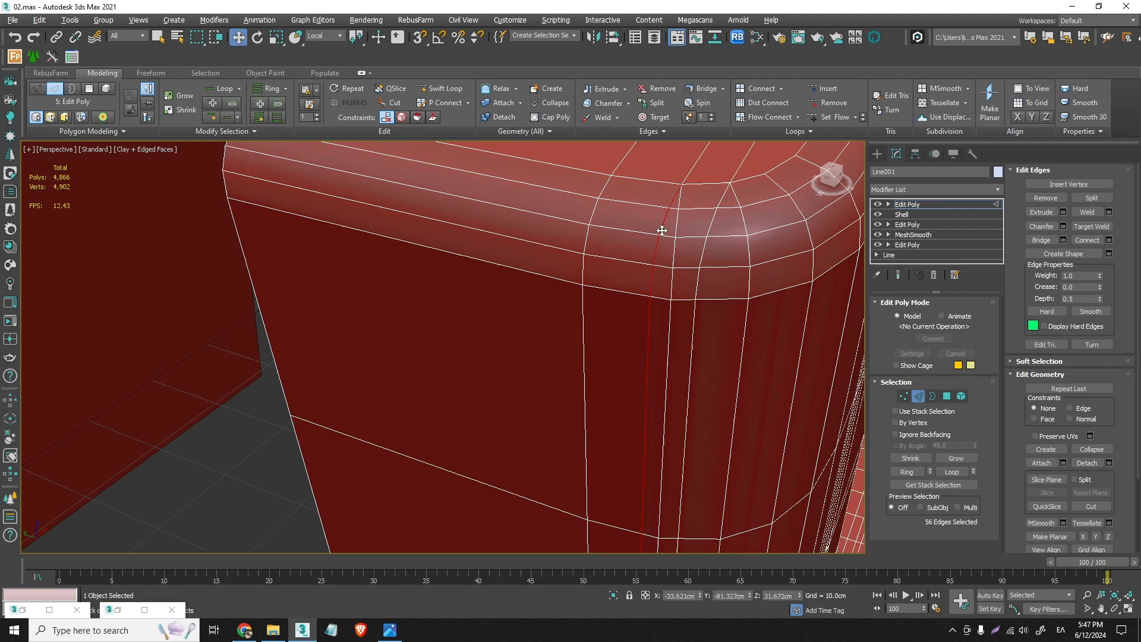
pyautogui.keyDown('ctrl'); pyautogui.doubleClick(676, 228); pyautogui.keyUp('ctrl')
pyautogui.click(904, 396)
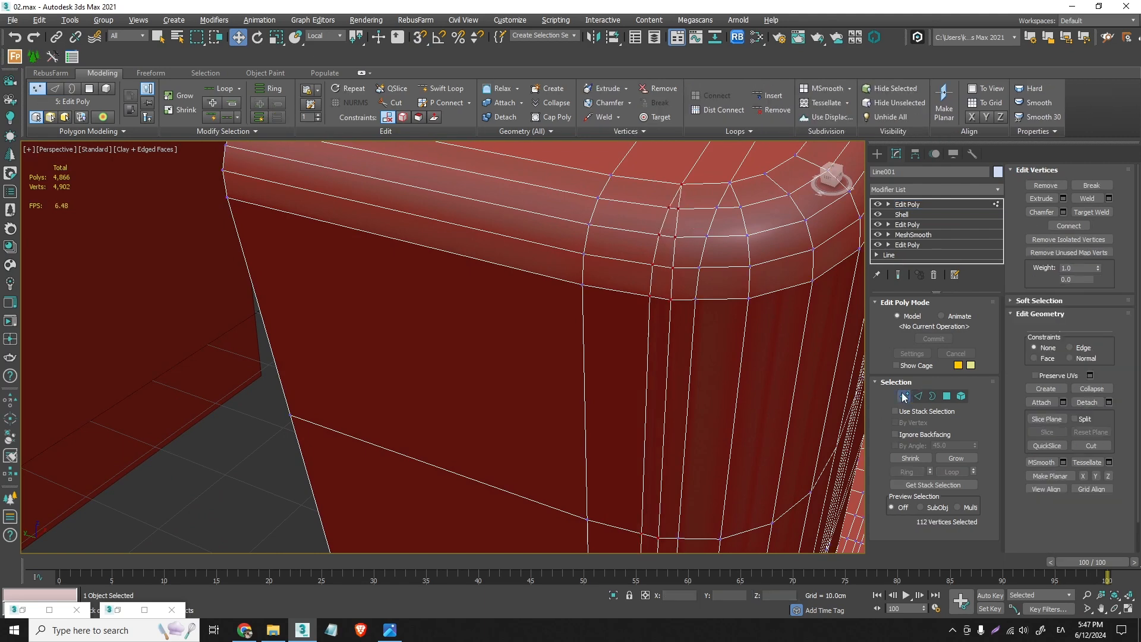
pyautogui.scroll(-6, 690, 390)
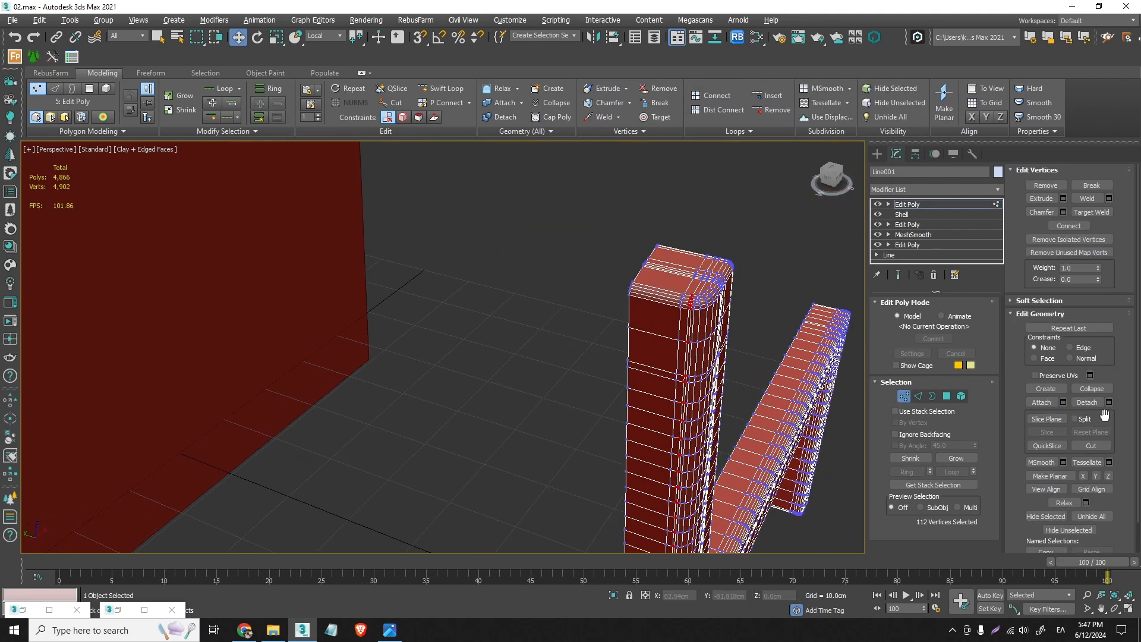
pyautogui.click(1108, 198)
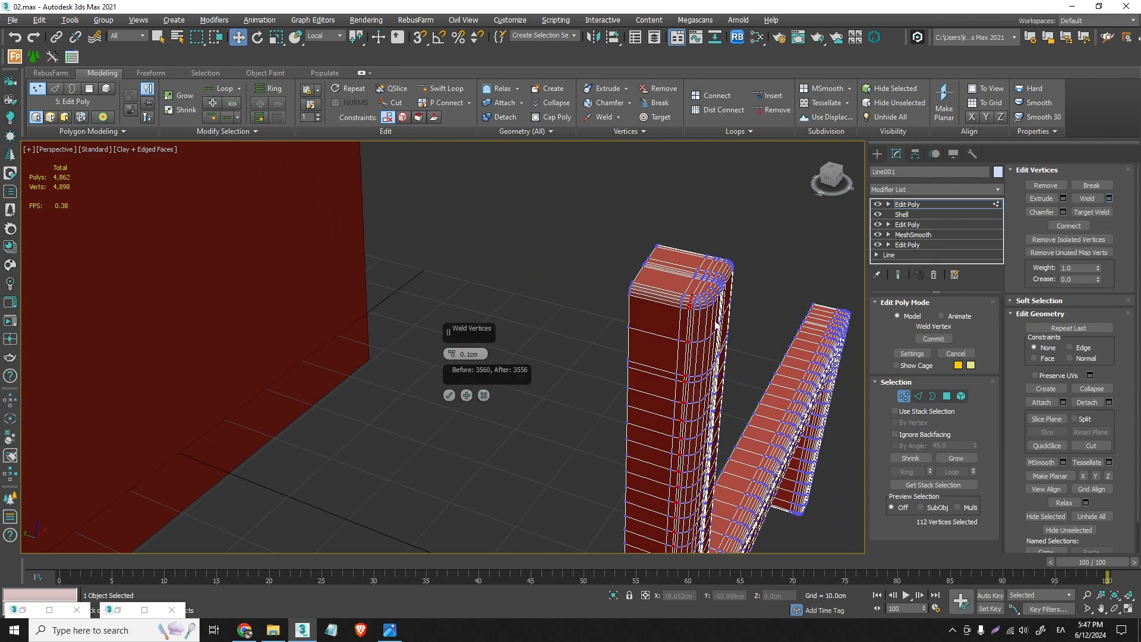
pyautogui.scroll(5, 702, 294)
pyautogui.moveTo(457, 356); pyautogui.dragTo(453, 350)
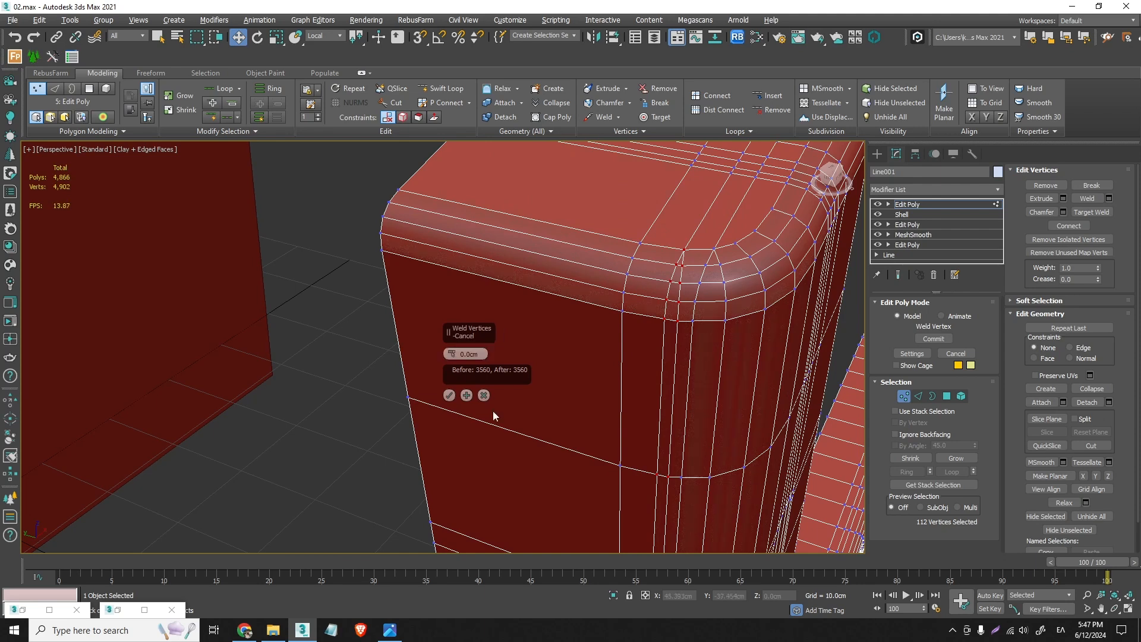
pyautogui.click(484, 396)
# - Target-weld the new slice's vertices onto the neighbouring chamfer vertices around the top corner of the back post
pyautogui.scroll(4, 706, 260)
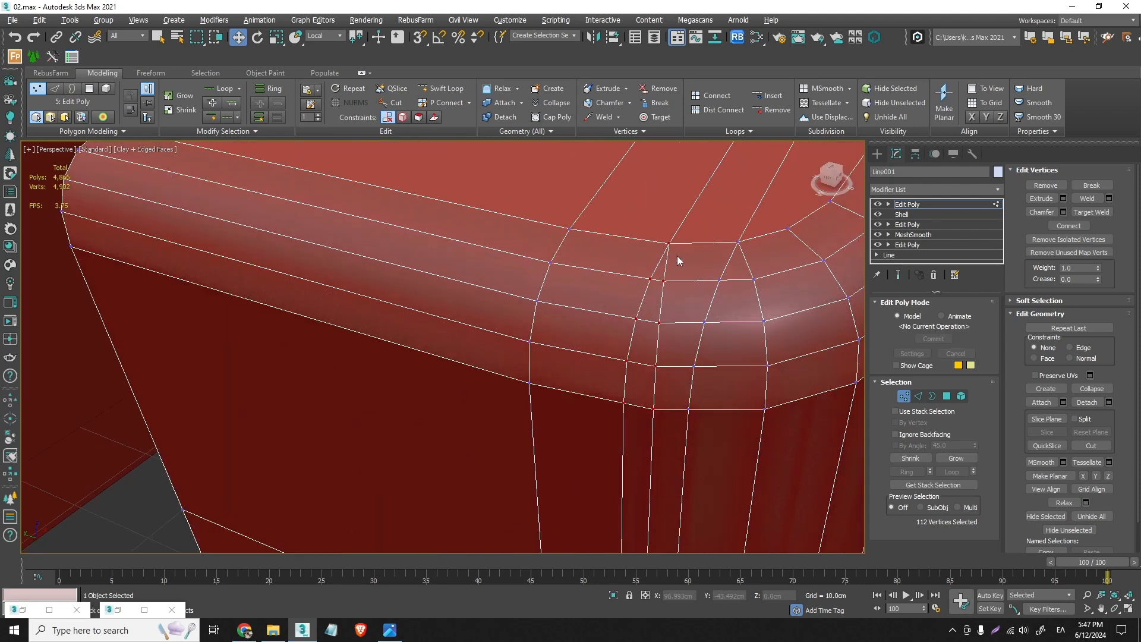
pyautogui.click(670, 245)
pyautogui.click(674, 248)
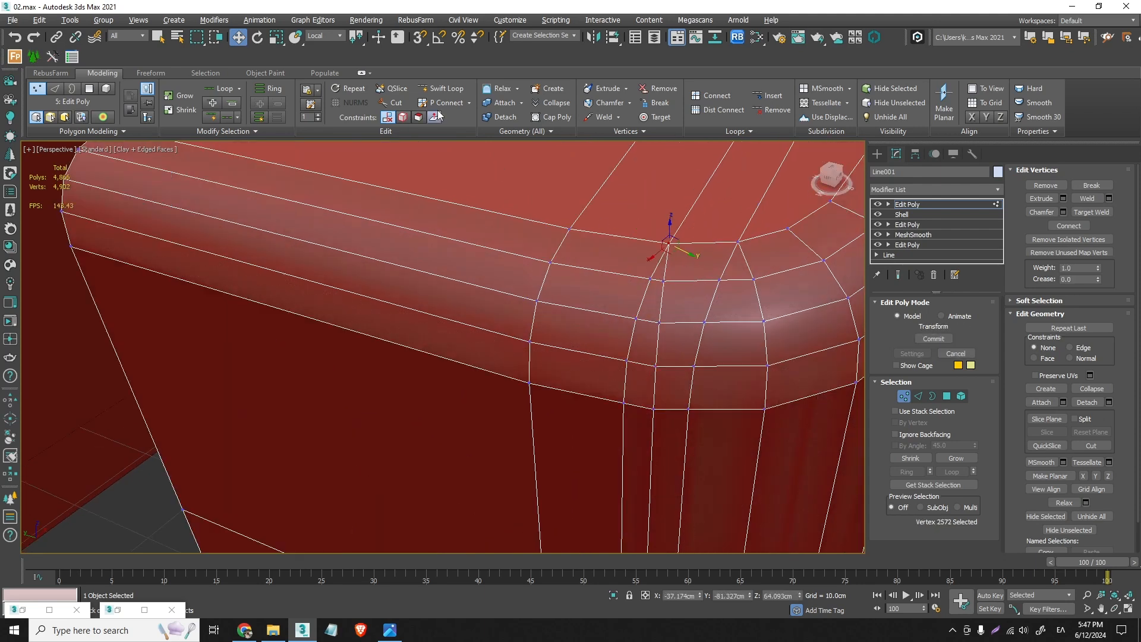
pyautogui.click(654, 117)
pyautogui.click(663, 283)
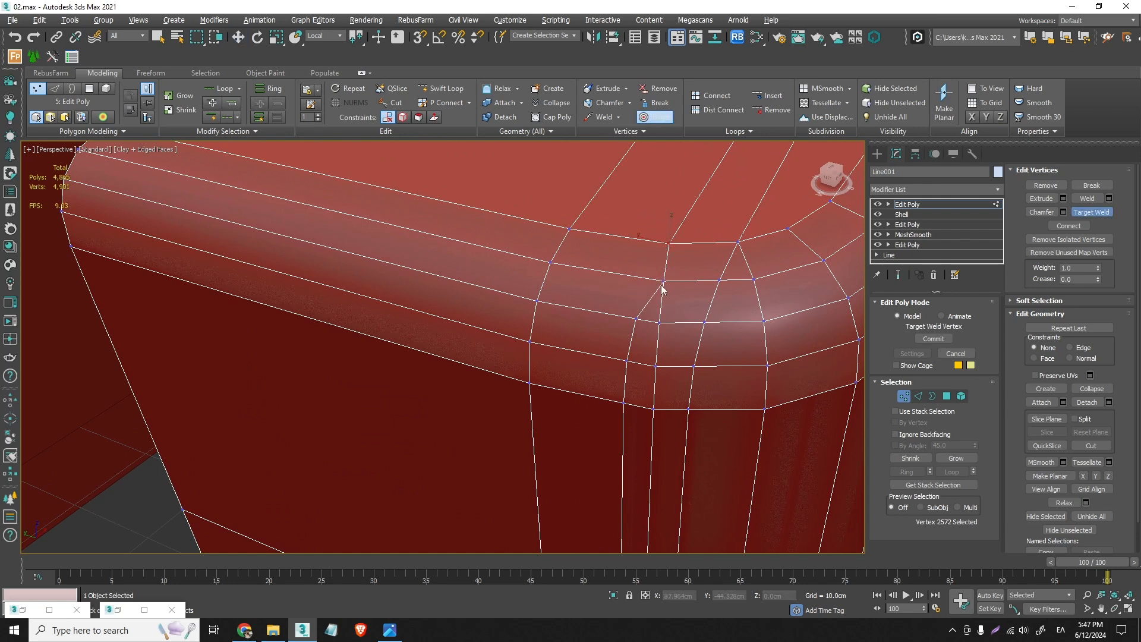
pyautogui.click(658, 324)
pyautogui.click(655, 366)
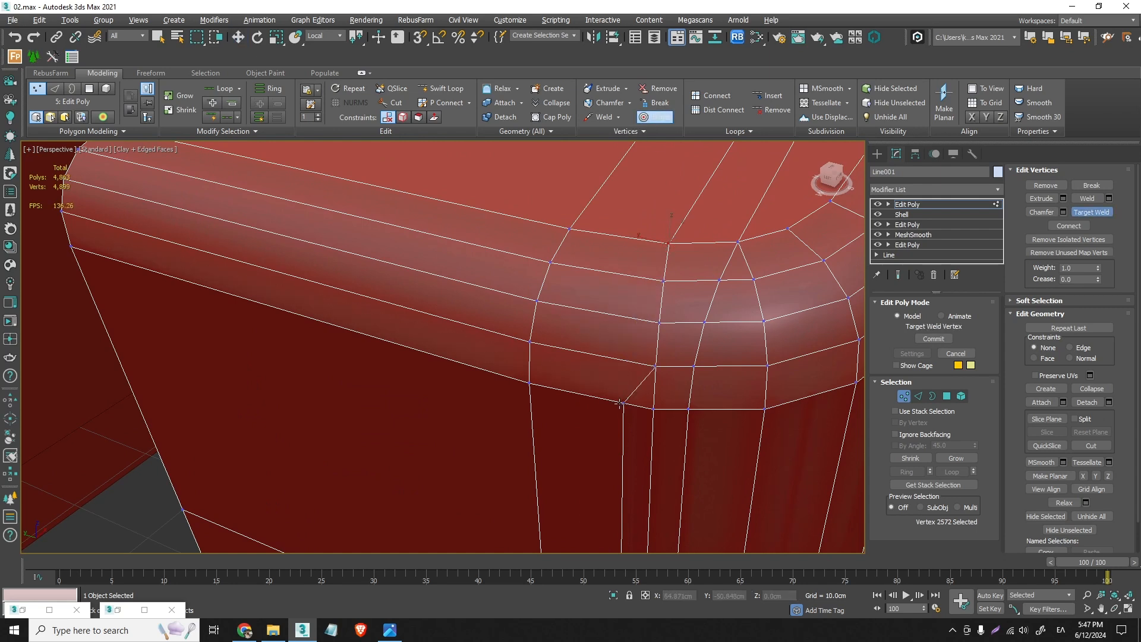
pyautogui.click(653, 410)
# - Target-weld the next close vertex pair further down the back post and leave the weld tool
pyautogui.scroll(-5, 653, 410)
pyautogui.moveTo(658, 465); pyautogui.dragTo(647, 238, button='middle')
pyautogui.scroll(3, 625, 259)
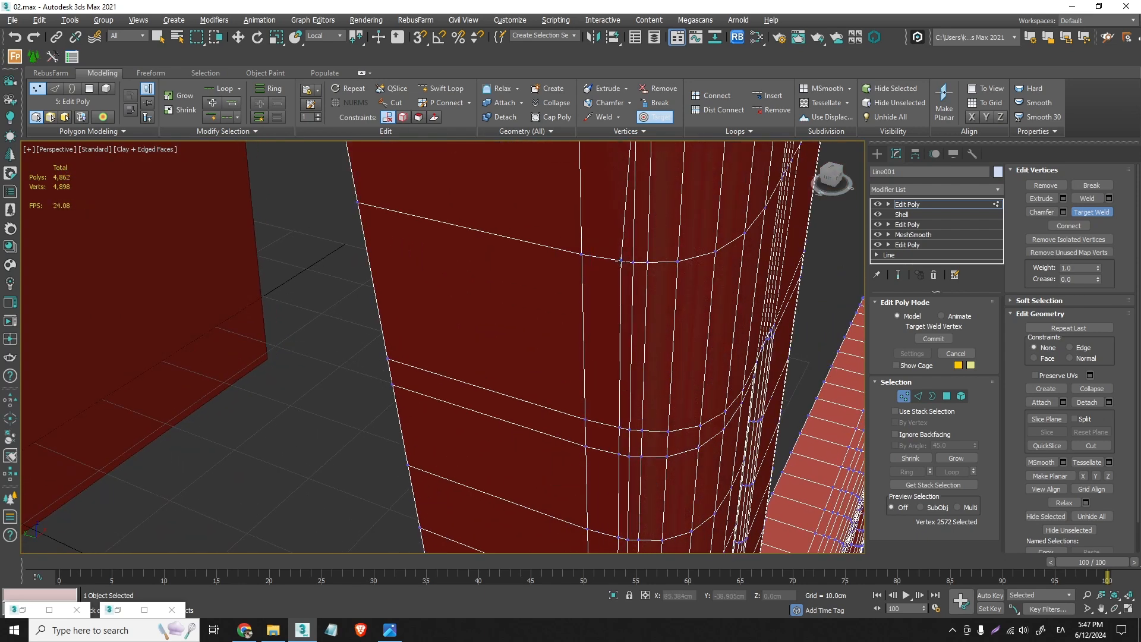
pyautogui.click(633, 262)
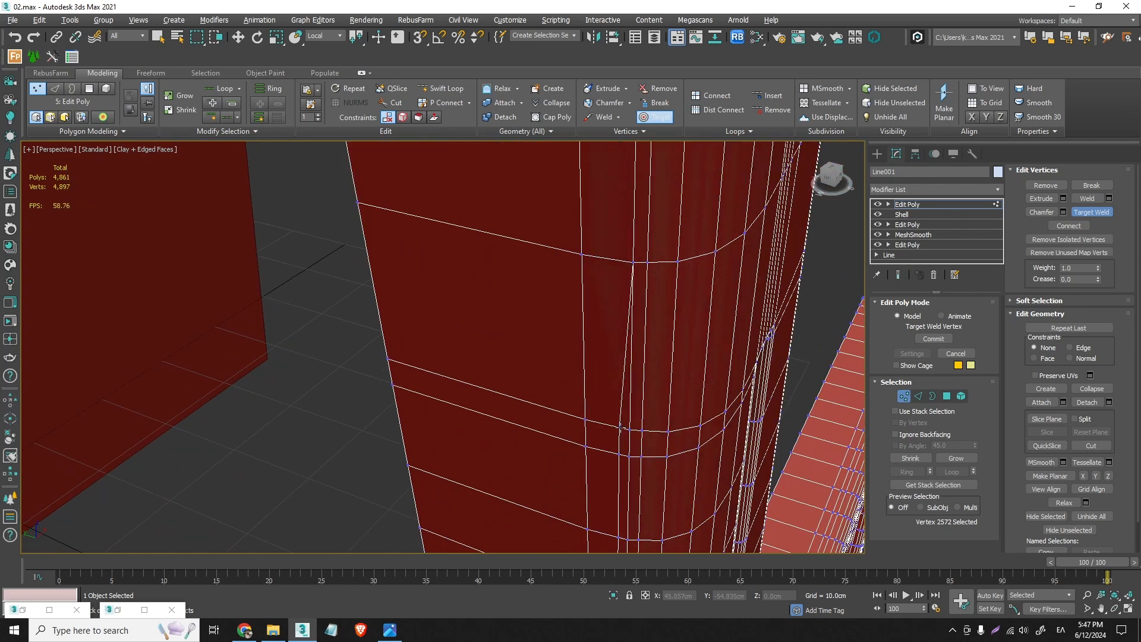
pyautogui.rightClick(619, 426)
pyautogui.moveTo(631, 432); pyautogui.dragTo(648, 351, button='middle')
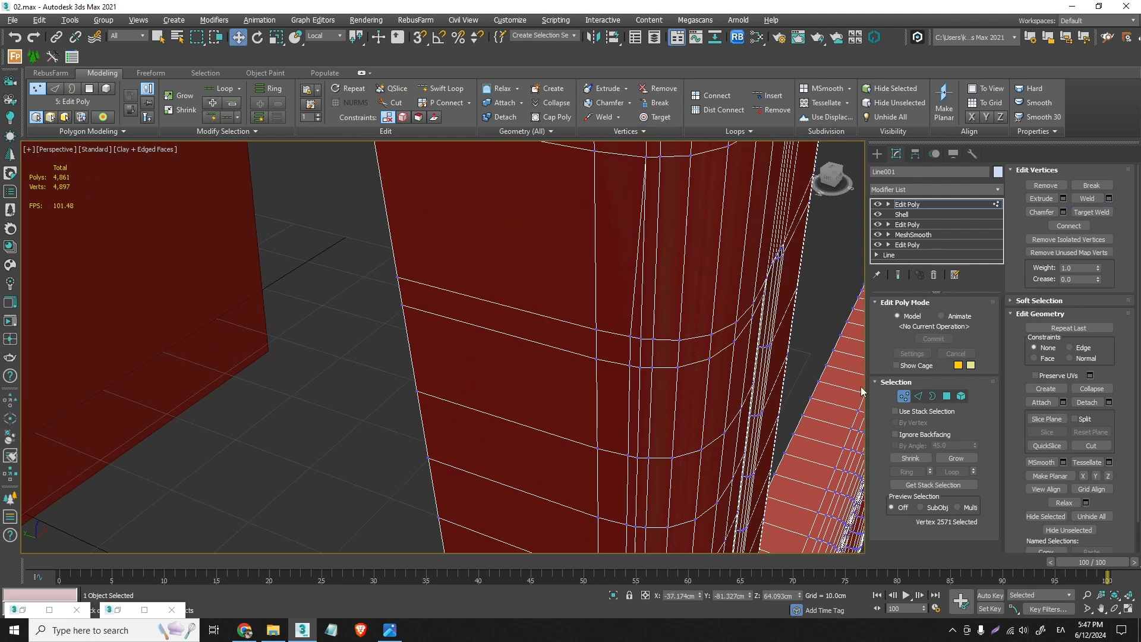
# - Try to weld the remaining vertices of the two close loops with a threshold of 0.234 cm
pyautogui.click(919, 396)
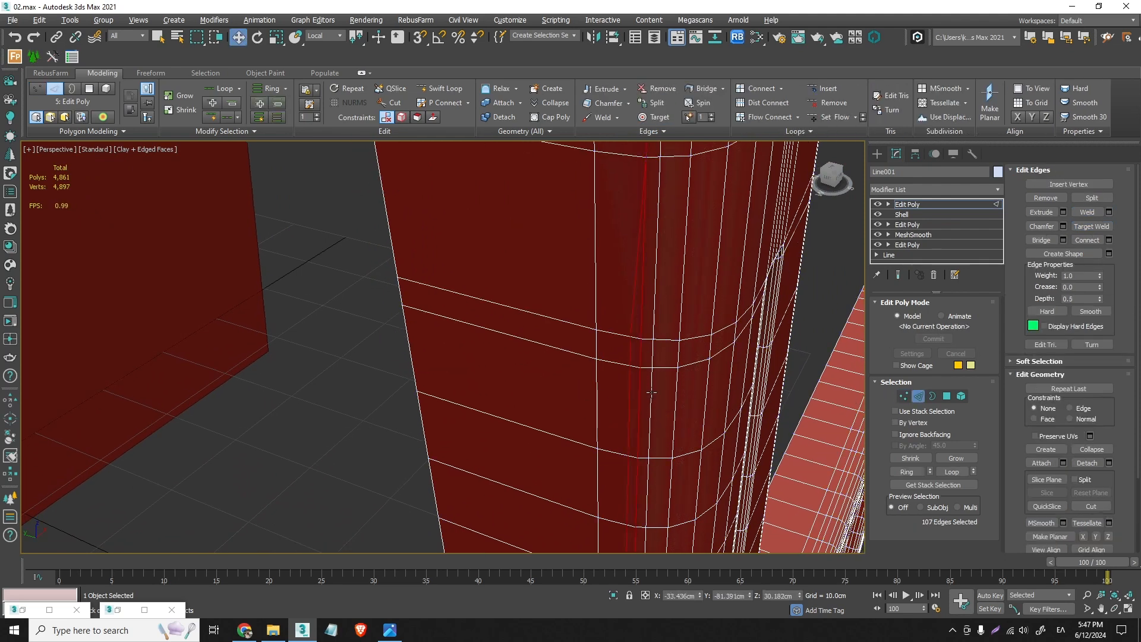
pyautogui.click(904, 397)
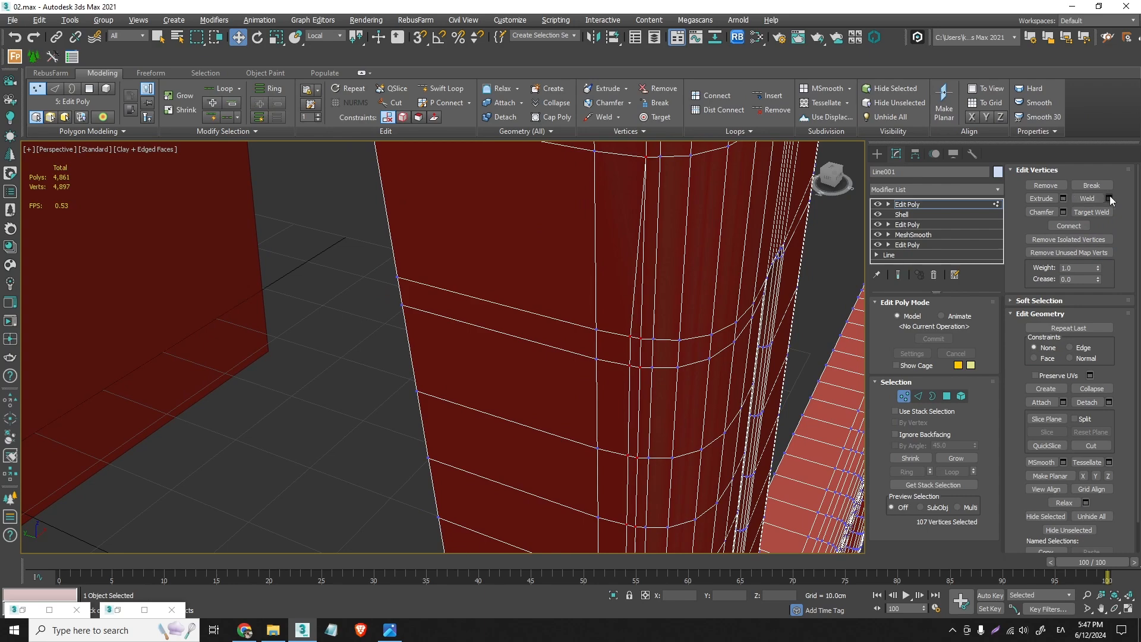
pyautogui.click(1109, 198)
pyautogui.moveTo(450, 354); pyautogui.dragTo(451, 352)
pyautogui.scroll(-6, 632, 466)
pyautogui.moveTo(632, 466); pyautogui.dragTo(594, 415, button='middle')
pyautogui.scroll(6, 594, 415)
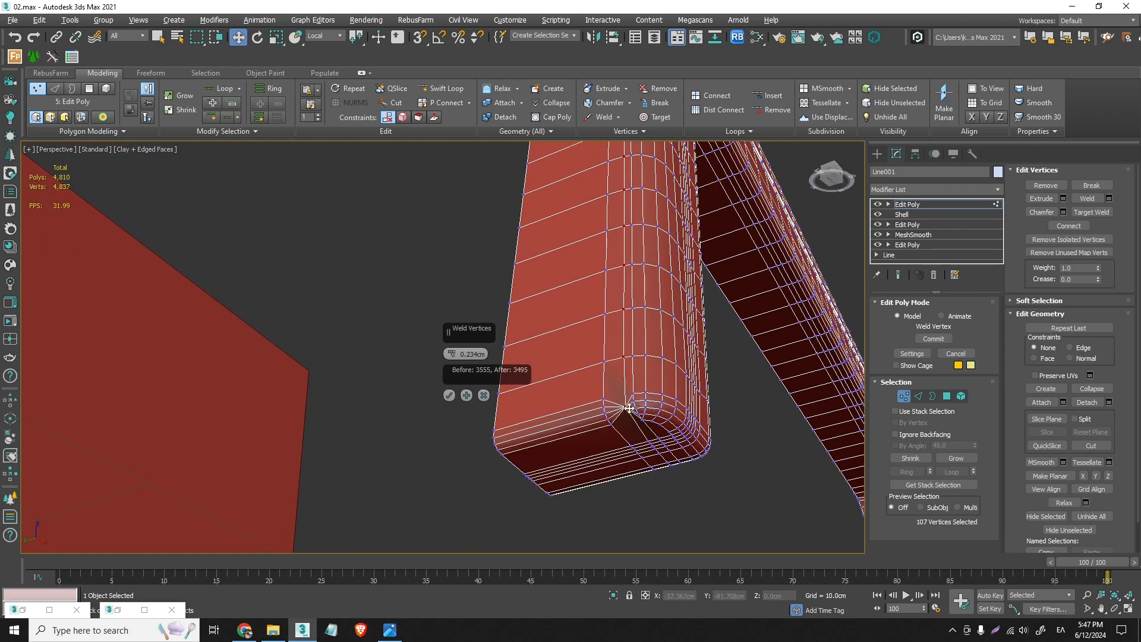
pyautogui.scroll(2, 630, 408)
pyautogui.click(485, 396)
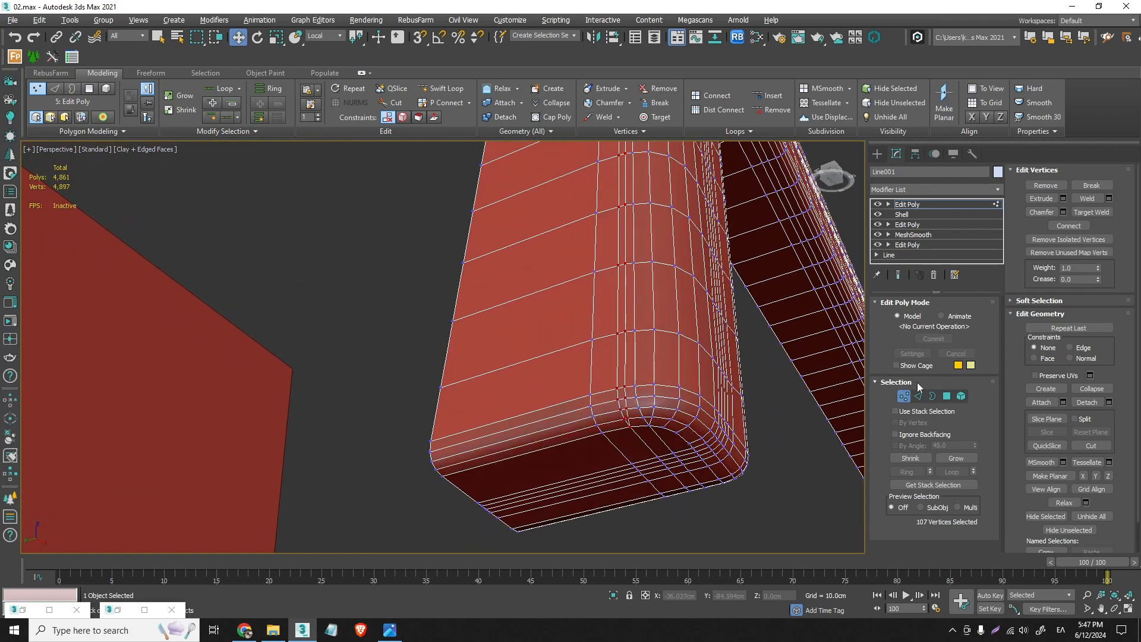
# - Target-weld the slice vertices onto the neighbouring loop's vertices across the rounded bottom edge of the rear leg's foot
pyautogui.click(911, 396)
pyautogui.click(912, 396)
pyautogui.click(648, 441)
pyautogui.scroll(3, 616, 272)
pyautogui.click(658, 117)
pyautogui.scroll(3, 619, 425)
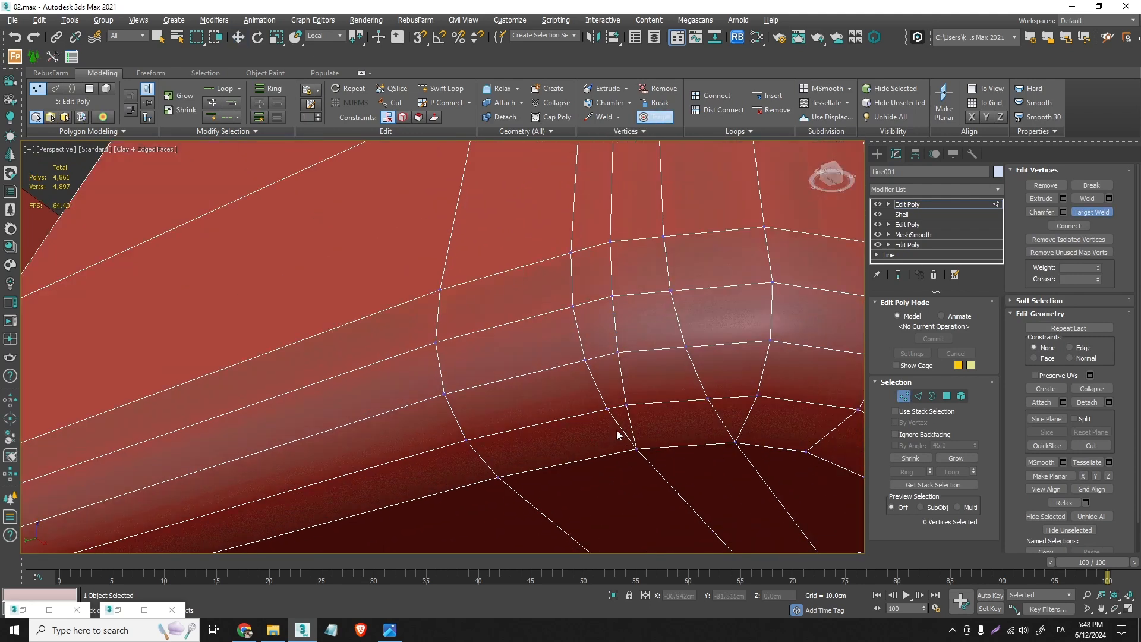
pyautogui.click(626, 405)
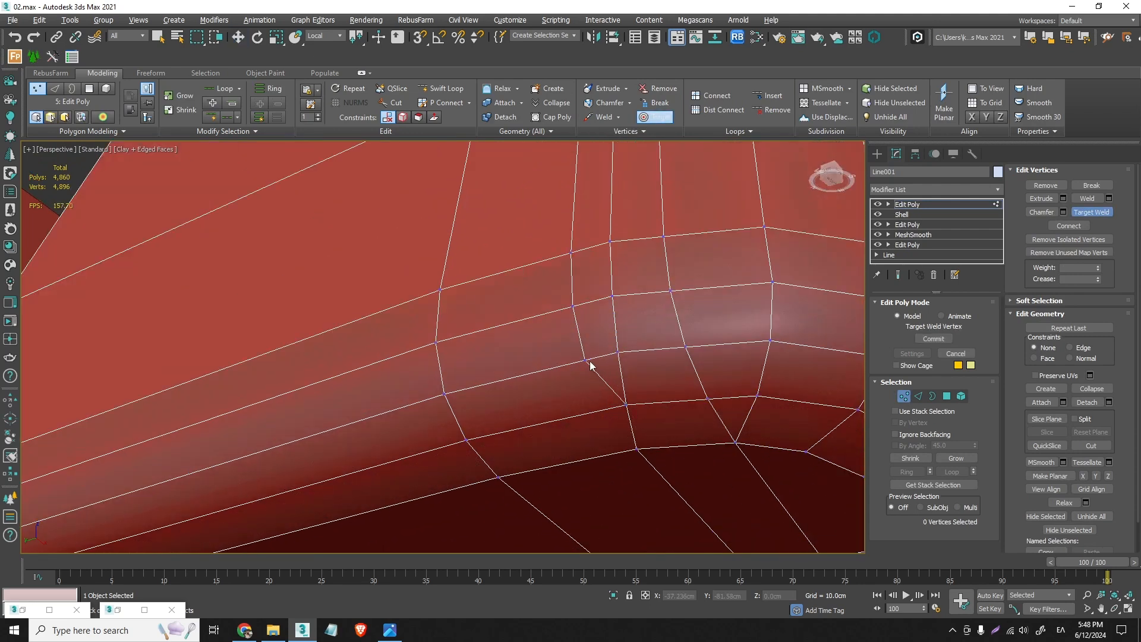
pyautogui.click(618, 353)
pyautogui.click(613, 295)
pyautogui.click(613, 244)
# - Target-weld the four close vertex pairs directly above the rear leg's foot onto the neighbouring edge loop
pyautogui.scroll(-5, 606, 304)
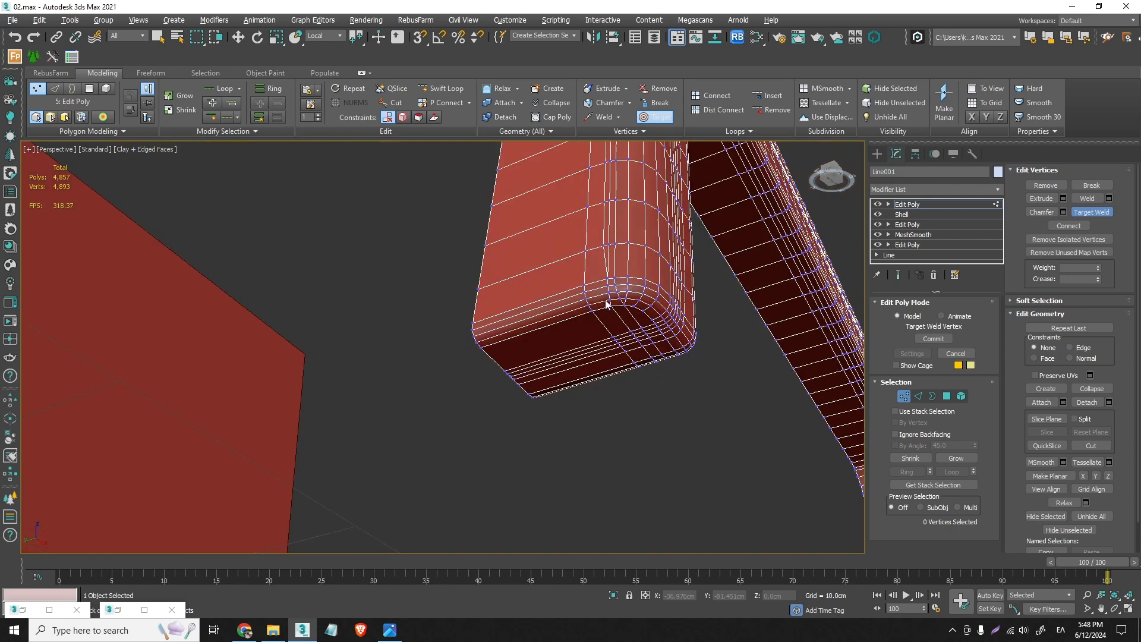
pyautogui.scroll(3, 624, 319)
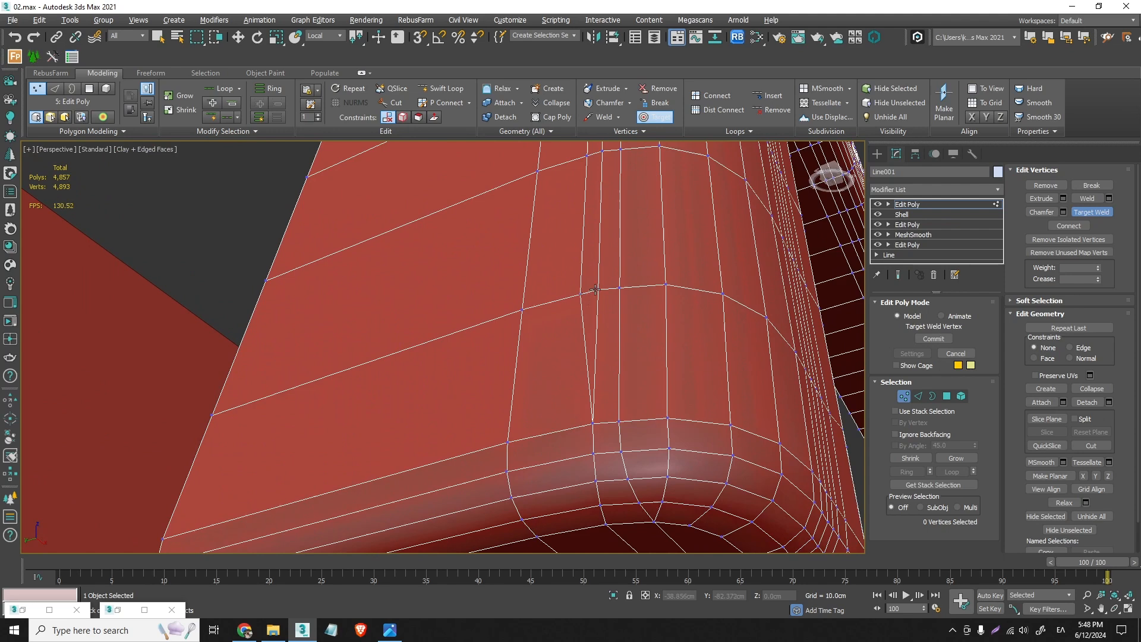
pyautogui.click(595, 289)
pyautogui.scroll(4, 599, 284)
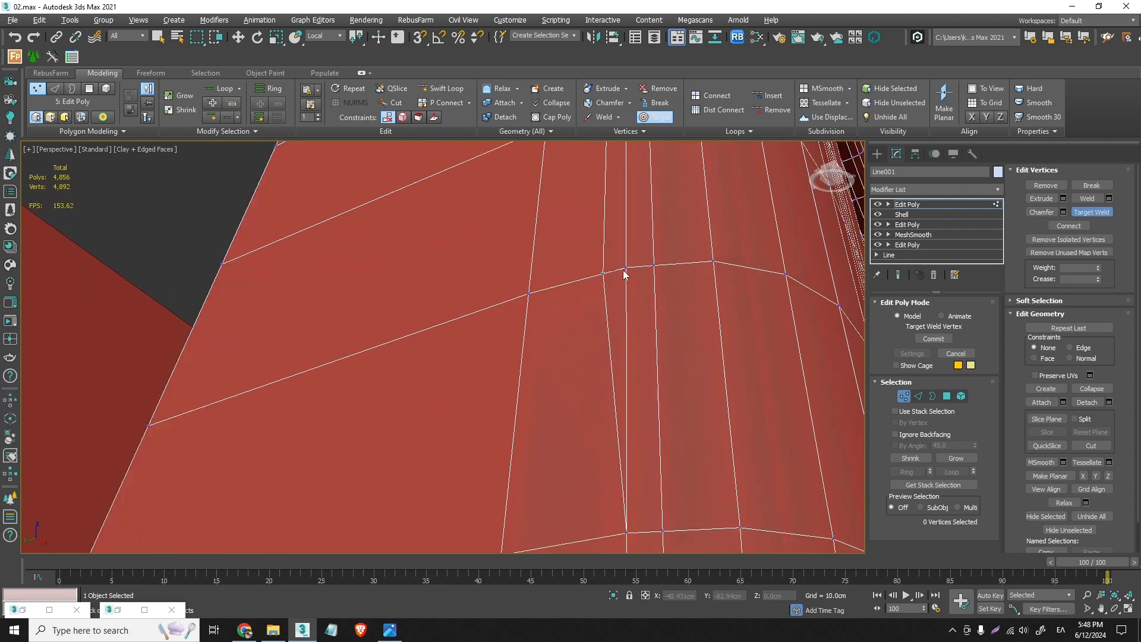
pyautogui.click(624, 269)
pyautogui.scroll(-4, 625, 269)
pyautogui.moveTo(626, 273); pyautogui.dragTo(618, 382, button='middle')
pyautogui.scroll(3, 634, 331)
pyautogui.click(610, 310)
pyautogui.click(625, 310)
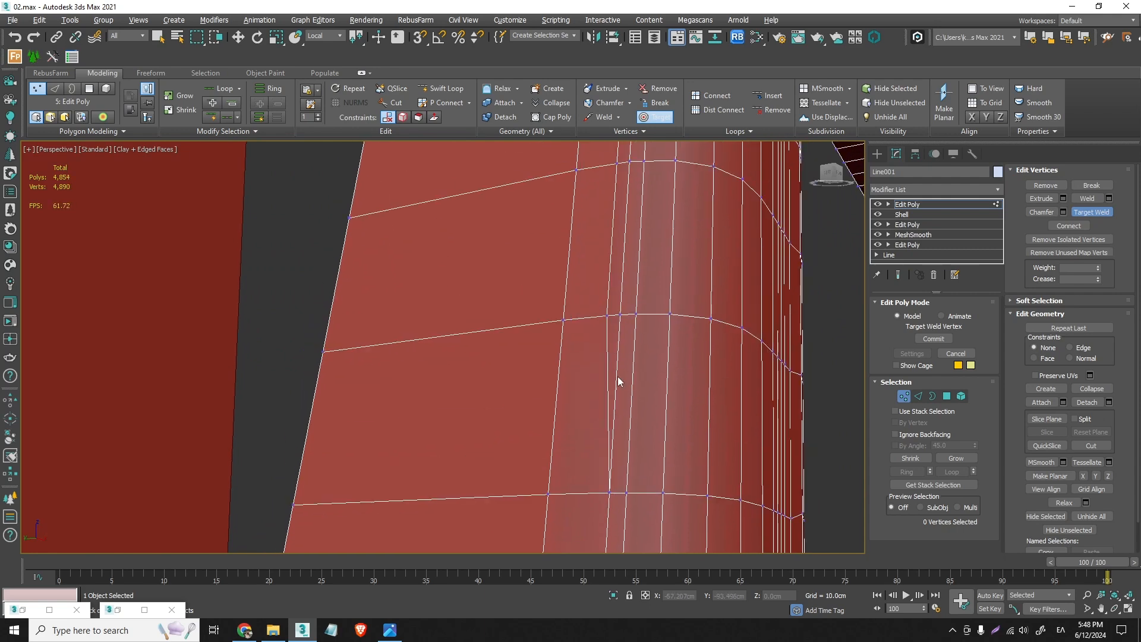
pyautogui.click(607, 315)
pyautogui.click(620, 314)
# - Continue up the rear leg, target-welding the next four slice vertices onto the adjacent loop's vertices
pyautogui.moveTo(622, 300); pyautogui.dragTo(638, 306, button='middle')
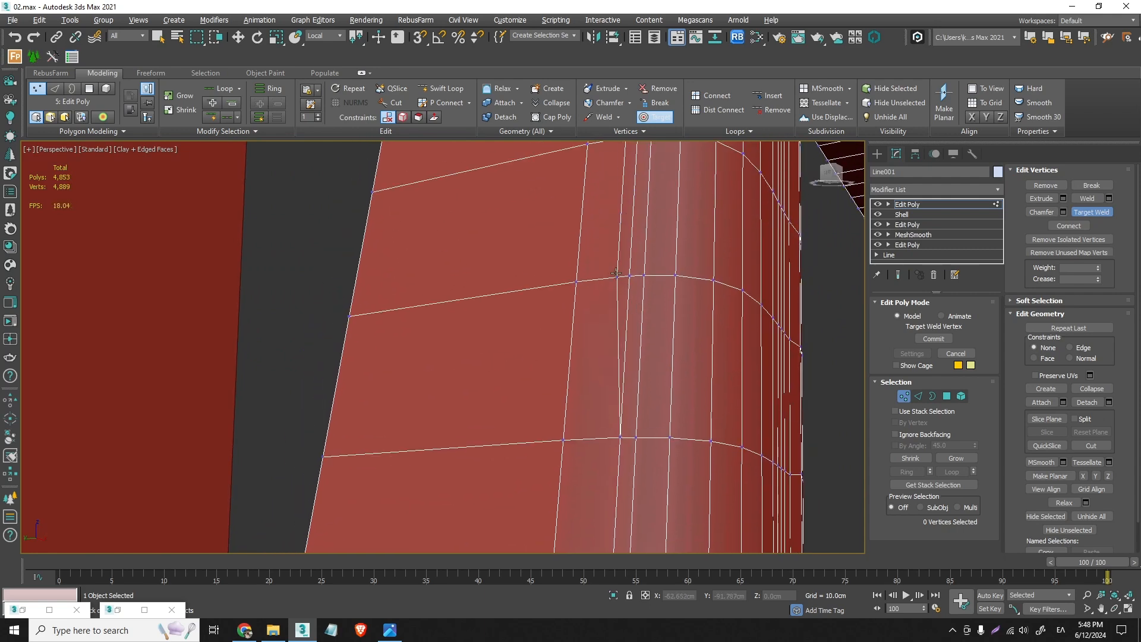
pyautogui.click(629, 275)
pyautogui.moveTo(637, 202); pyautogui.dragTo(637, 432, button='middle')
pyautogui.scroll(2, 625, 383)
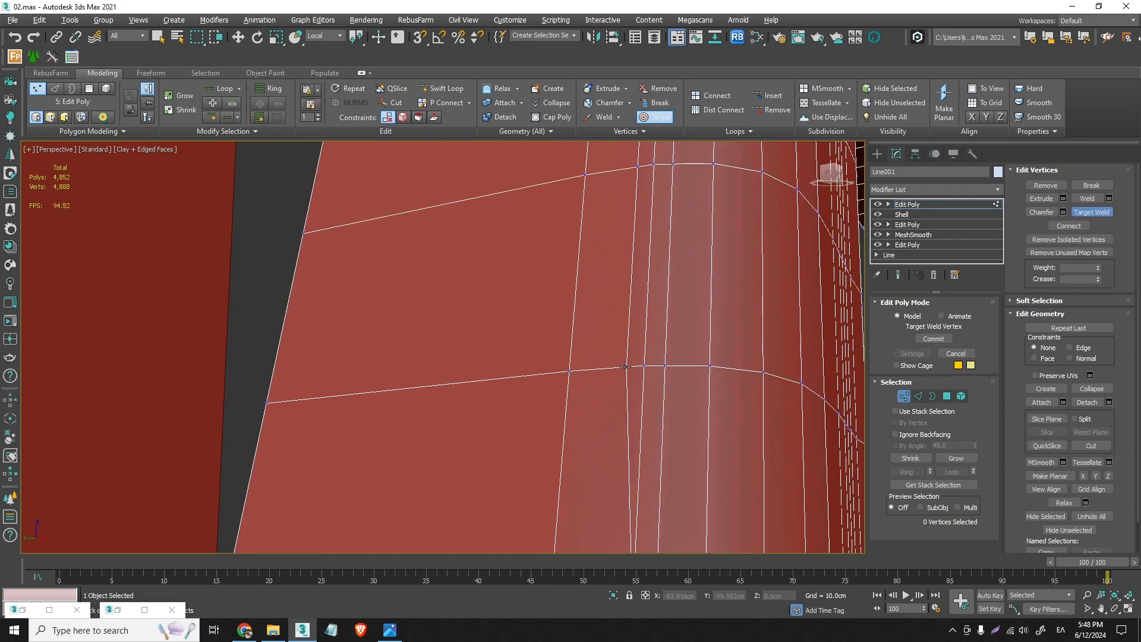
pyautogui.click(645, 365)
pyautogui.moveTo(644, 264); pyautogui.dragTo(644, 386, button='middle')
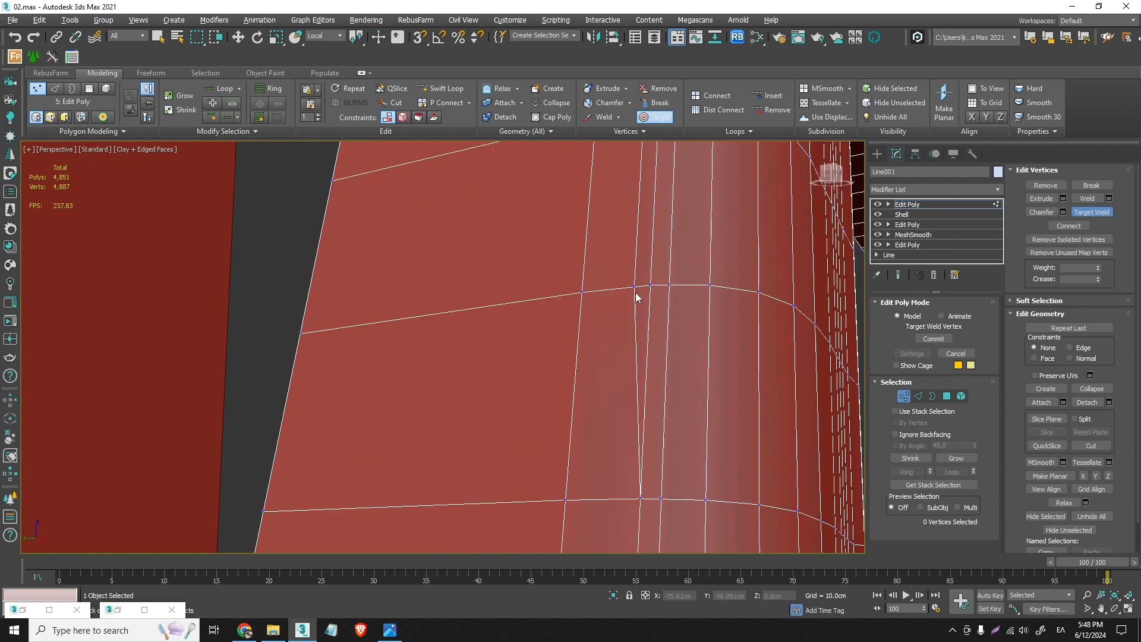
pyautogui.click(635, 288)
pyautogui.click(651, 285)
pyautogui.scroll(-3, 663, 259)
pyautogui.moveTo(665, 256); pyautogui.dragTo(665, 334, button='middle')
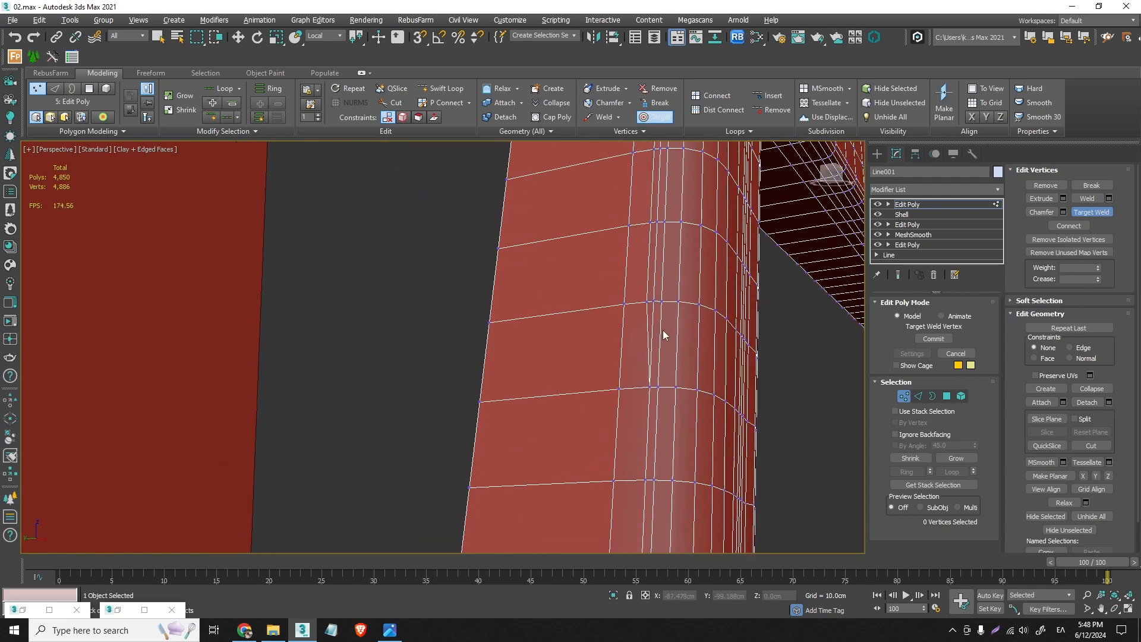
pyautogui.scroll(3, 649, 315)
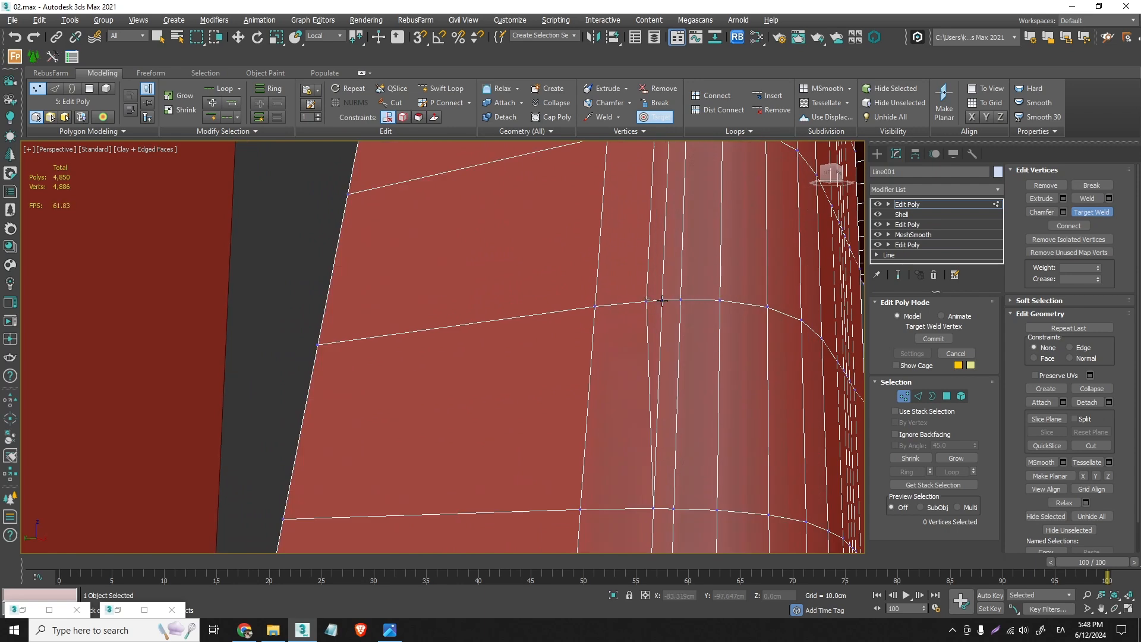
pyautogui.click(662, 301)
# - Target-weld four more close vertex pairs along the rounded edge in the middle section of the rear leg
pyautogui.moveTo(663, 244); pyautogui.dragTo(659, 534, button='middle')
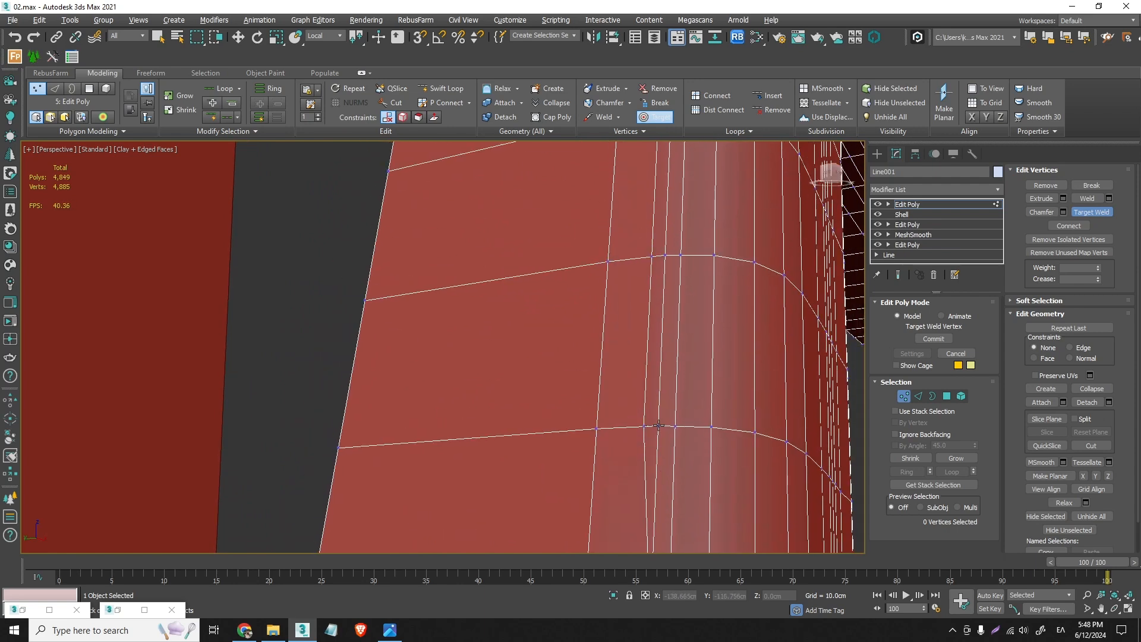
pyautogui.click(659, 426)
pyautogui.moveTo(655, 253); pyautogui.dragTo(629, 352, button='middle')
pyautogui.scroll(3, 629, 353)
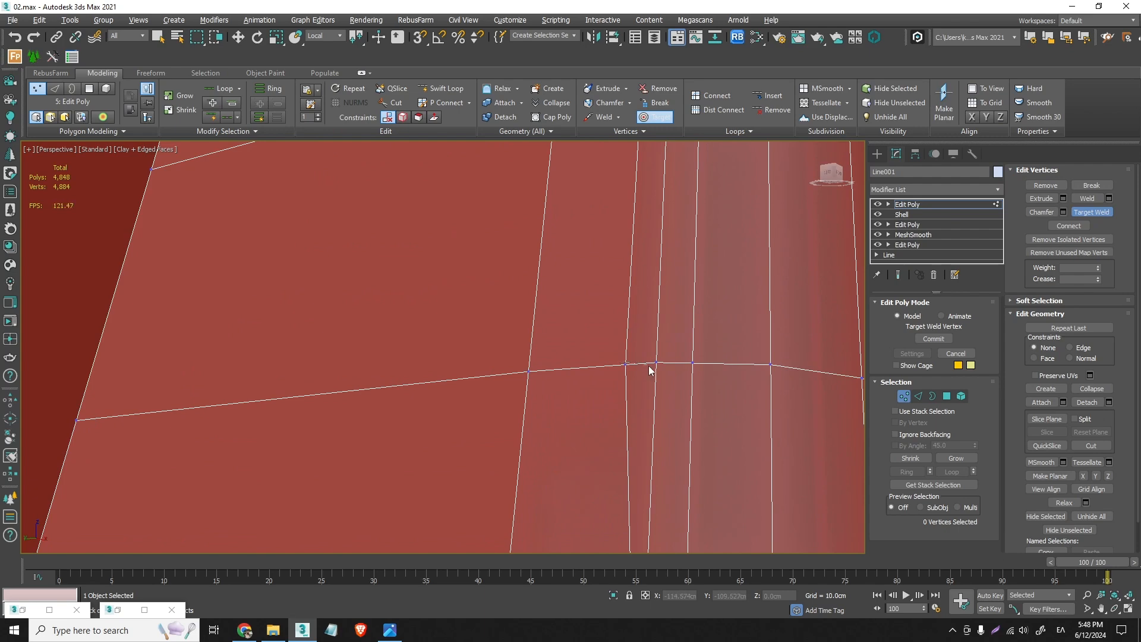
pyautogui.click(655, 363)
pyautogui.scroll(-3, 654, 371)
pyautogui.scroll(3, 649, 260)
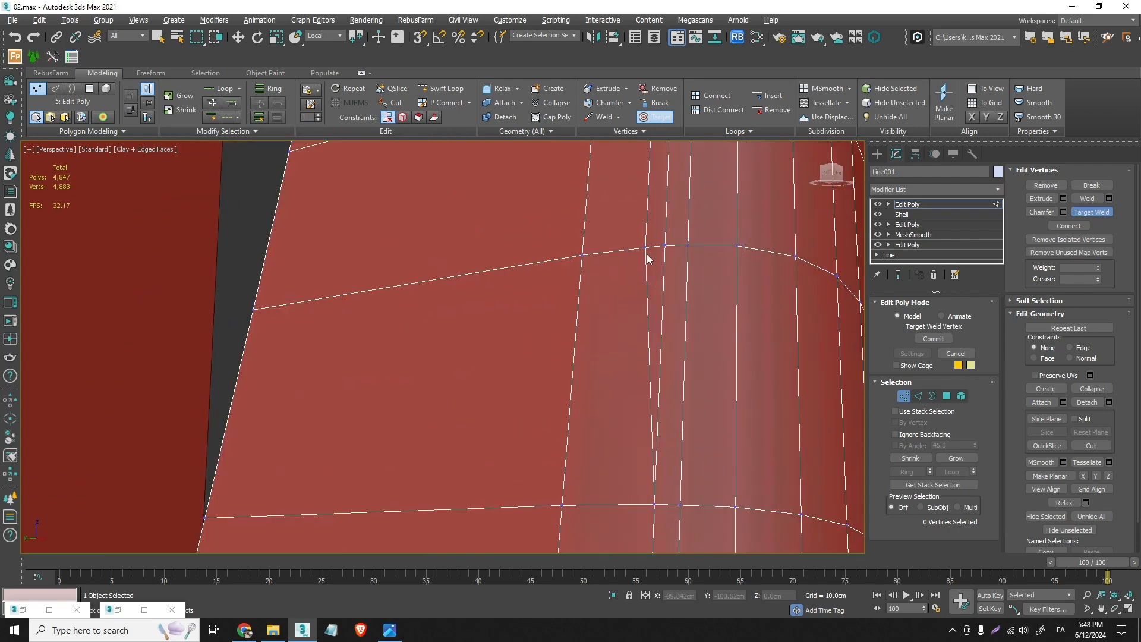
pyautogui.click(665, 245)
pyautogui.scroll(-2, 665, 347)
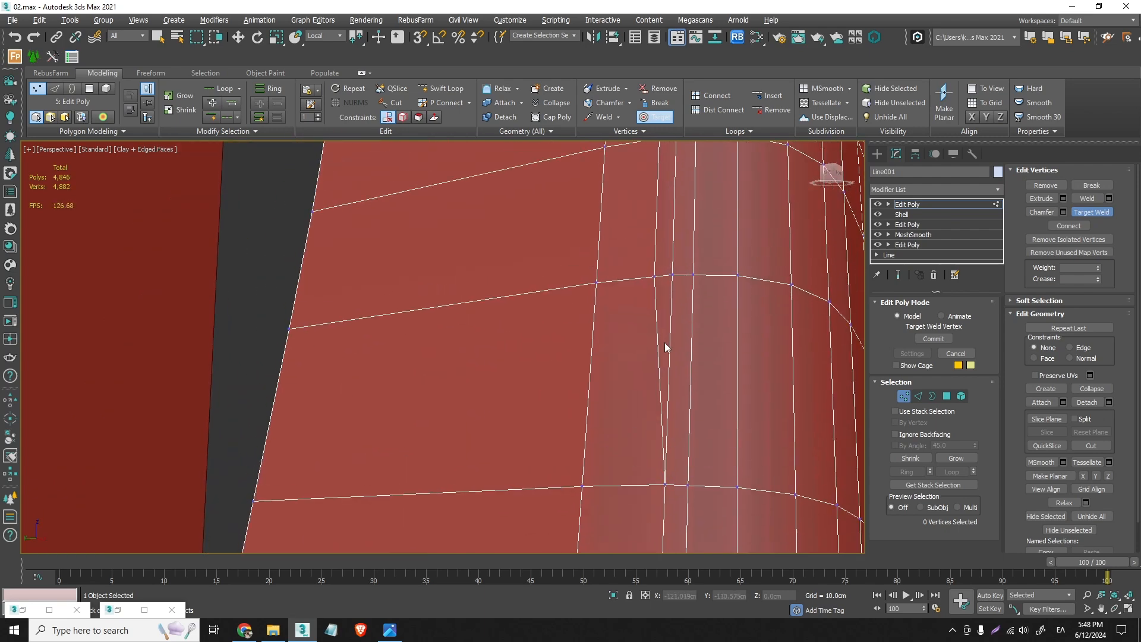
pyautogui.click(653, 278)
pyautogui.click(672, 276)
# - Target-weld the six remaining close vertex pairs up to the narrow band of horizontal edges, then leave the weld tool
pyautogui.moveTo(673, 276); pyautogui.dragTo(640, 459, button='middle')
pyautogui.click(633, 312)
pyautogui.click(647, 310)
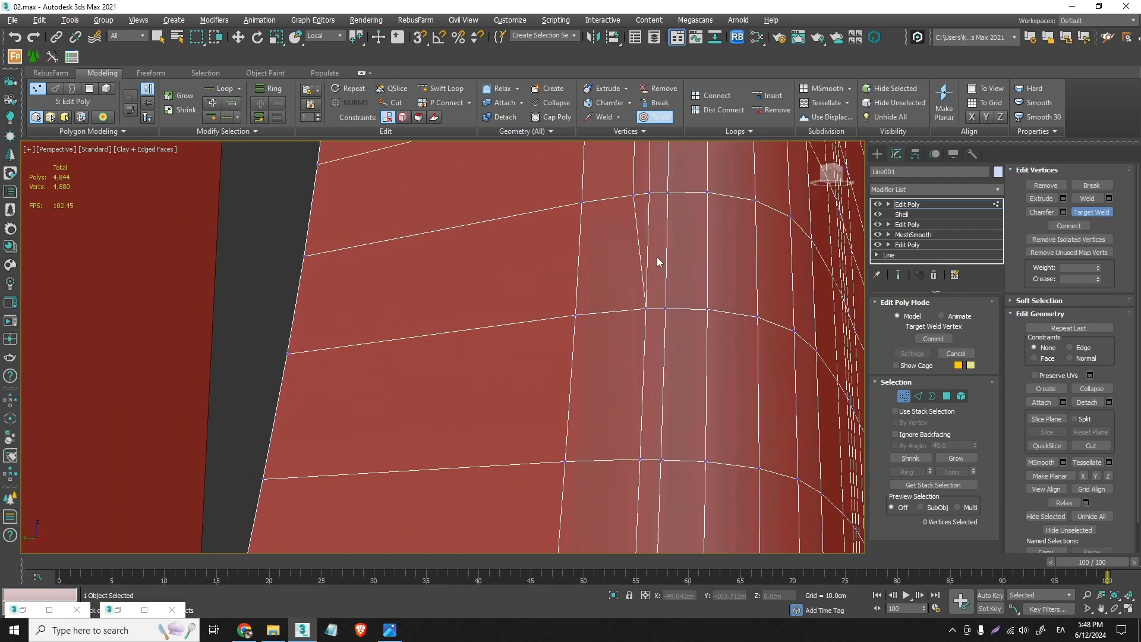
pyautogui.moveTo(657, 262); pyautogui.dragTo(652, 456, button='middle')
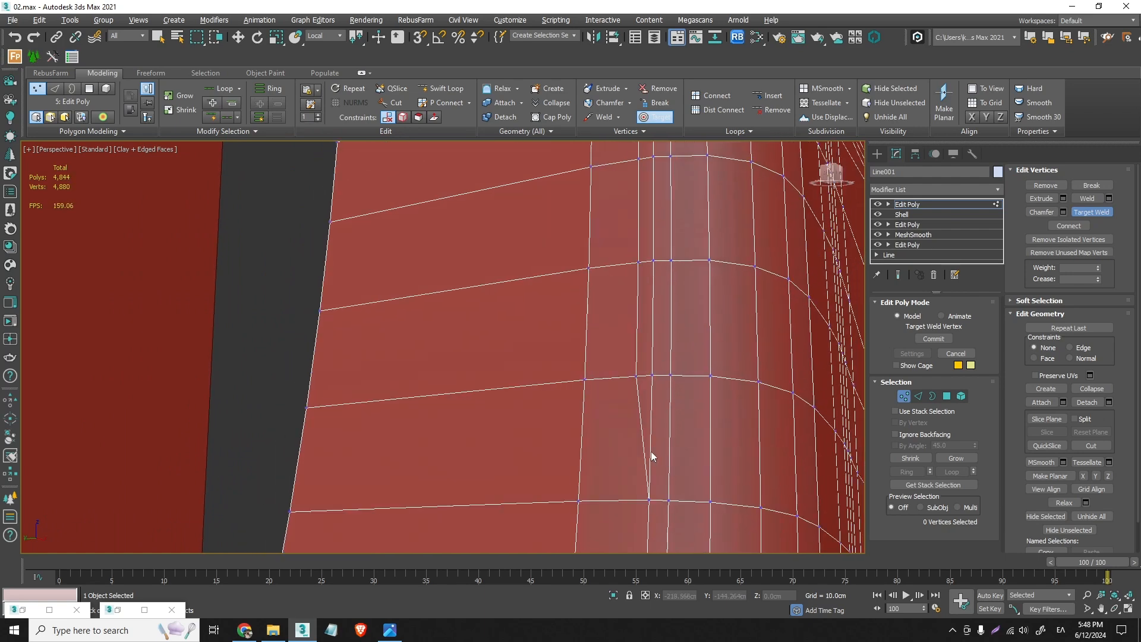
pyautogui.click(652, 376)
pyautogui.click(651, 261)
pyautogui.moveTo(651, 261); pyautogui.dragTo(636, 329, button='middle')
pyautogui.click(638, 327)
pyautogui.click(652, 326)
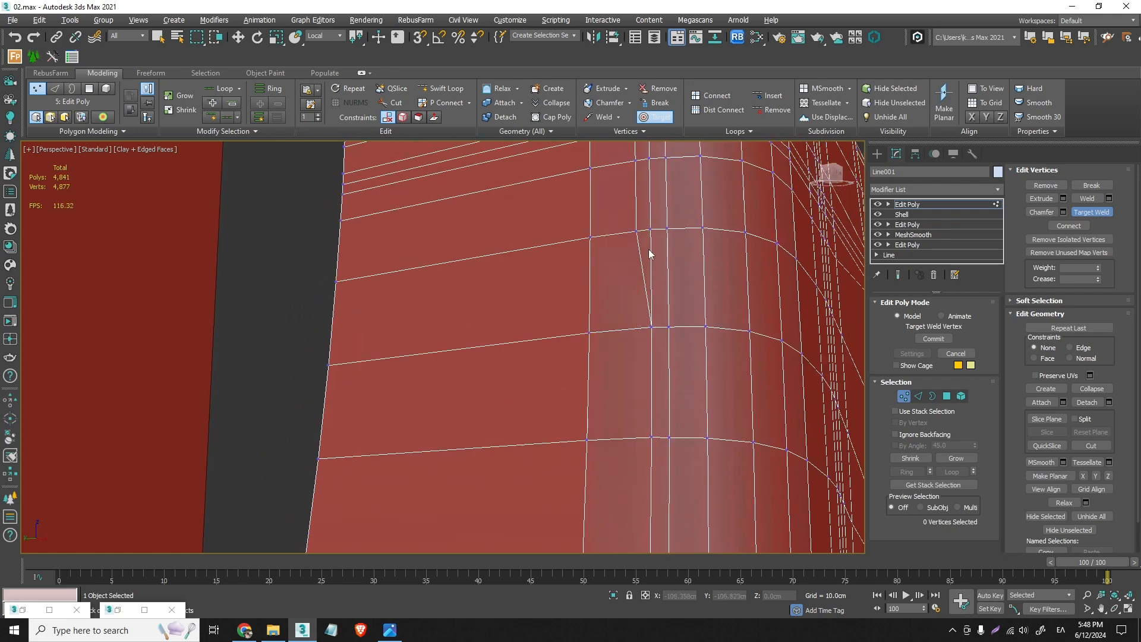
pyautogui.click(637, 232)
pyautogui.click(650, 230)
pyautogui.moveTo(650, 230); pyautogui.dragTo(657, 387, button='middle')
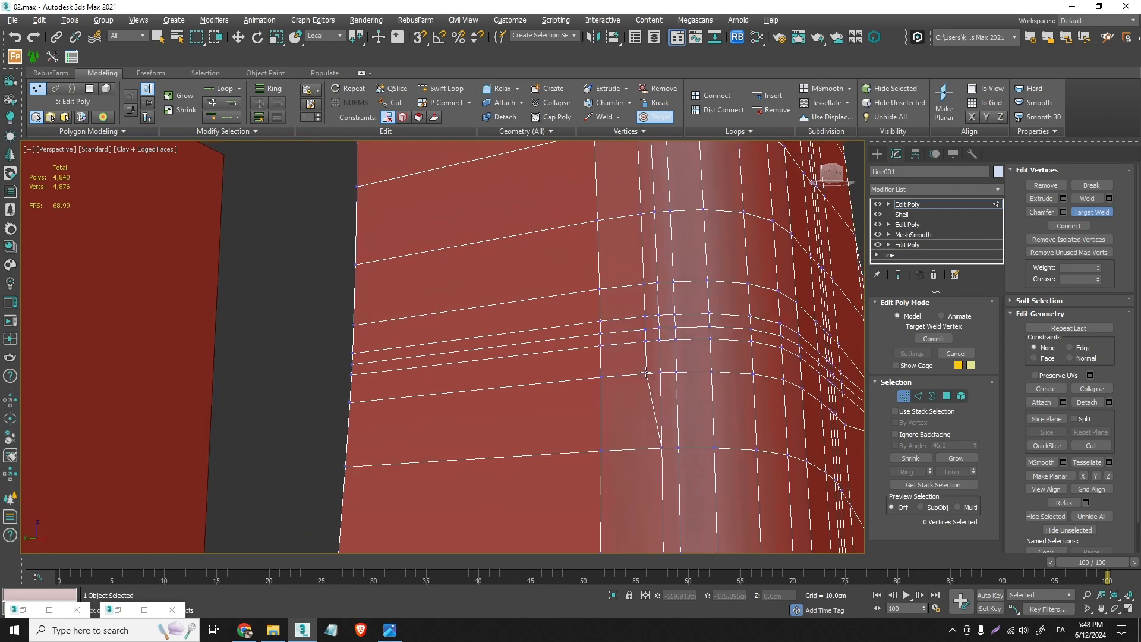
pyautogui.click(660, 373)
pyautogui.rightClick(690, 376)
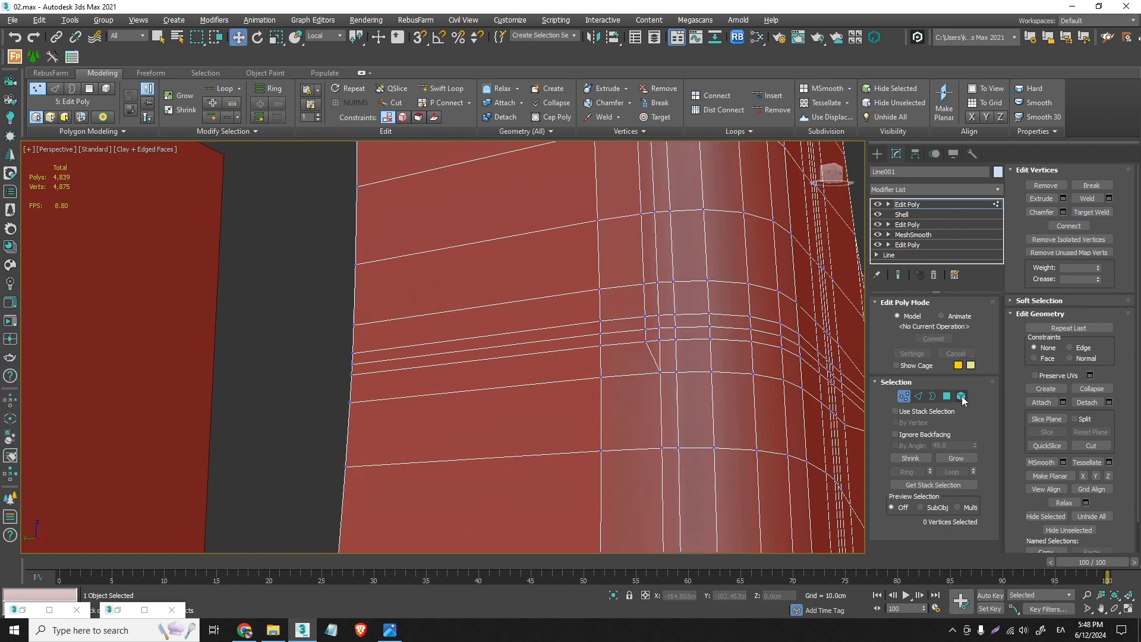
# - Select the two close vertical edge loops above the welded section and convert the selection to their vertices
pyautogui.click(919, 397)
pyautogui.doubleClick(659, 306)
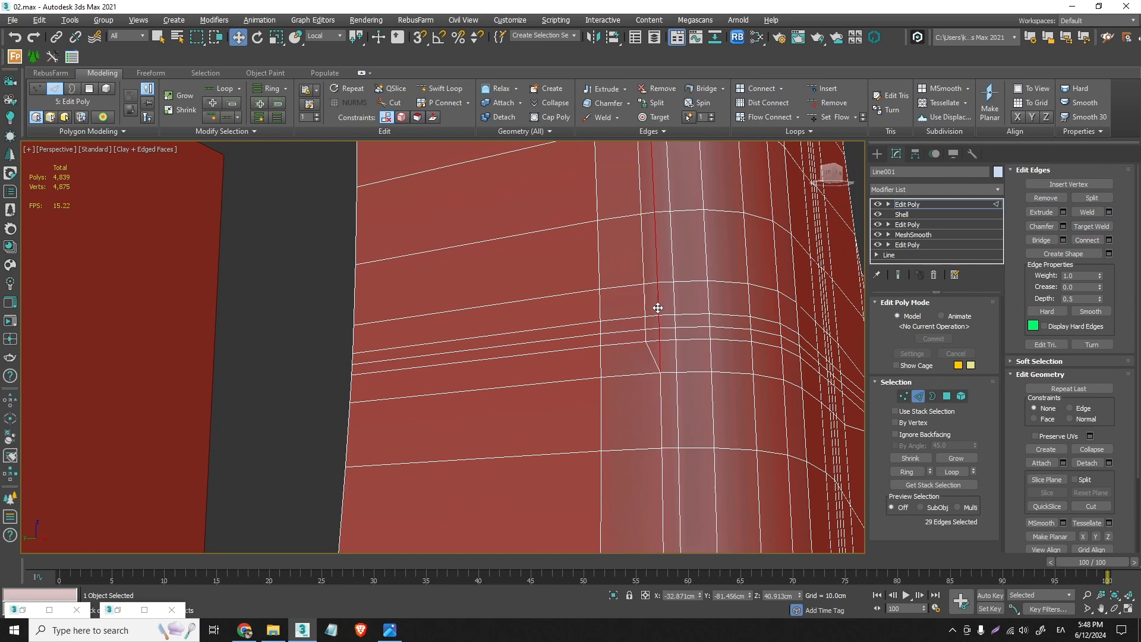
pyautogui.keyDown('ctrl'); pyautogui.click(904, 396); pyautogui.keyUp('ctrl')
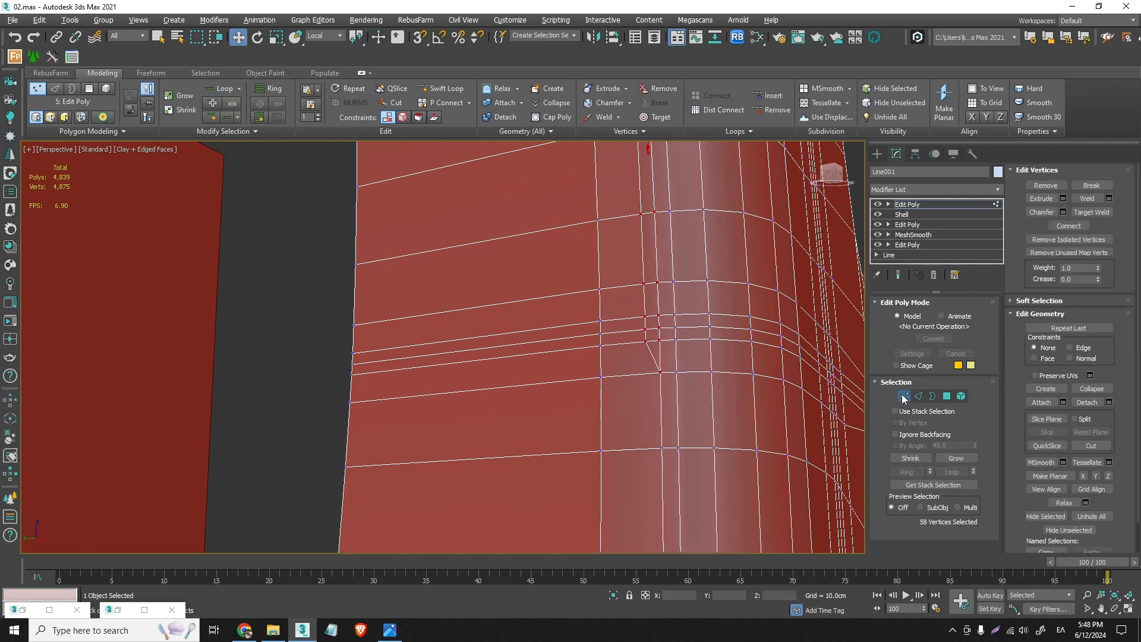
pyautogui.click(1109, 199)
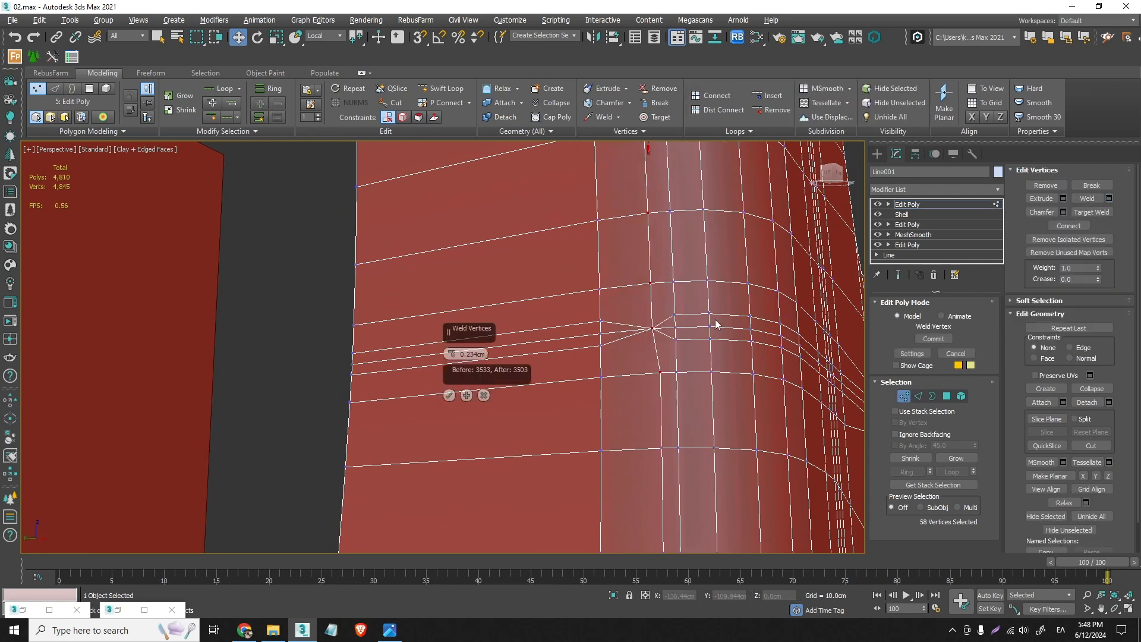
pyautogui.rightClick(453, 362)
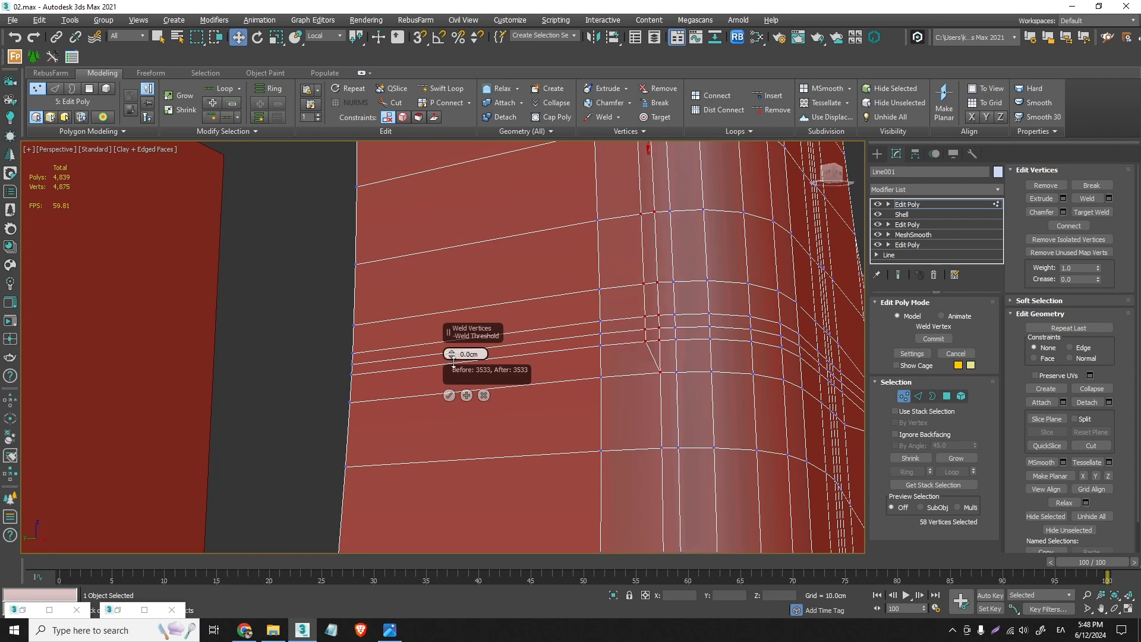
pyautogui.moveTo(458, 358); pyautogui.dragTo(460, 358)
pyautogui.click(484, 395)
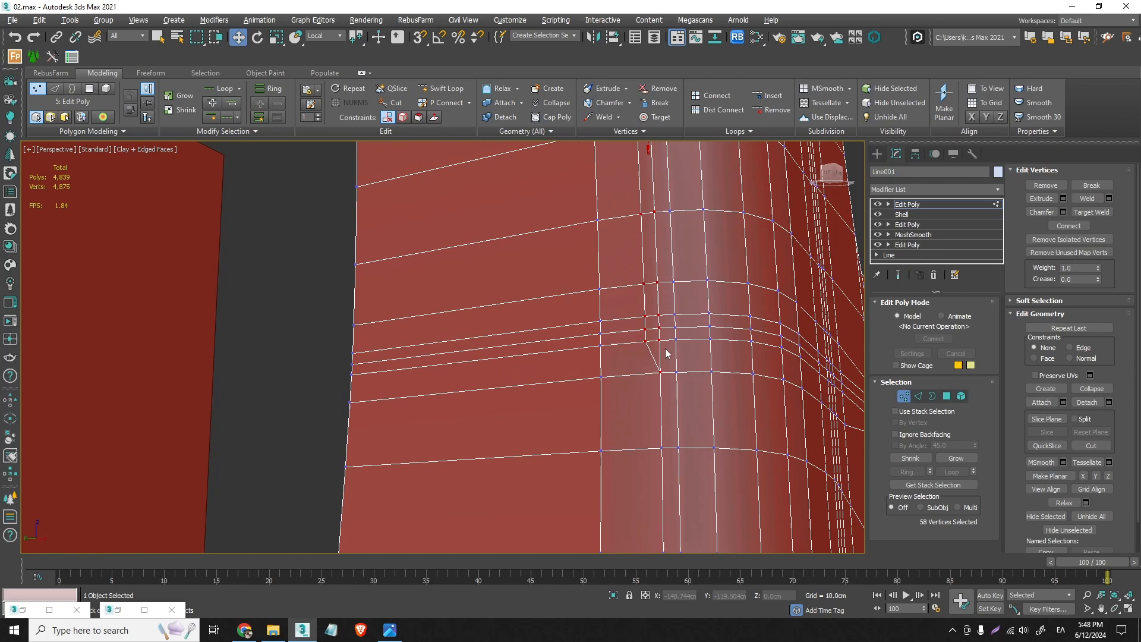
# - Target-weld the three close vertex pairs within the narrow band of horizontal edges and leave the weld tool
pyautogui.scroll(2, 666, 353)
pyautogui.hotkey('ctrl', 'w')
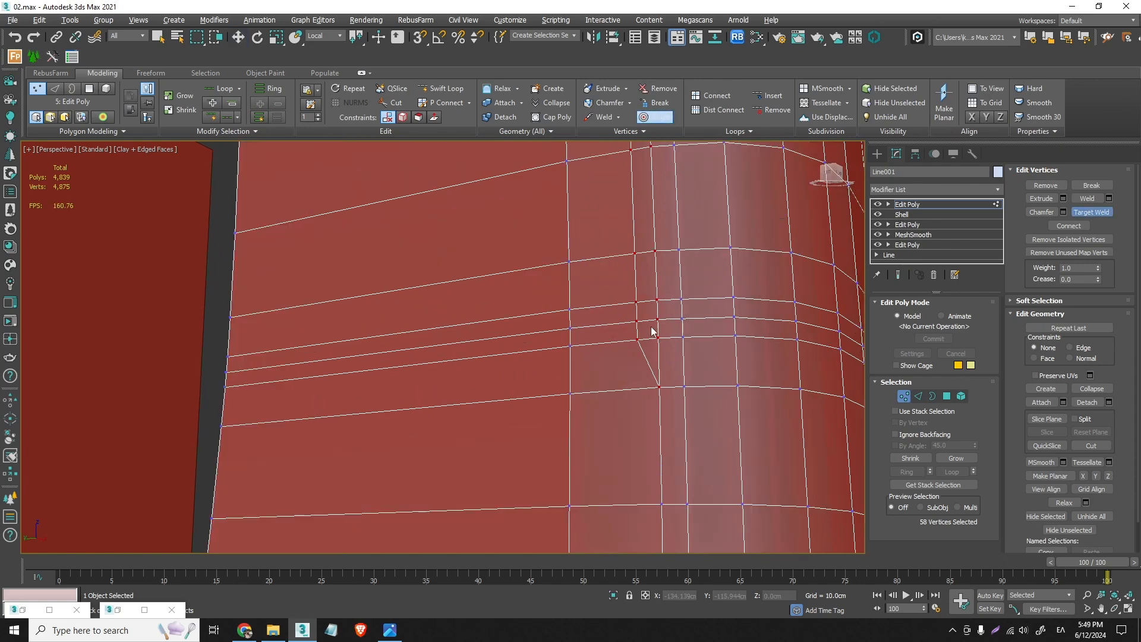
pyautogui.click(659, 339)
pyautogui.click(637, 322)
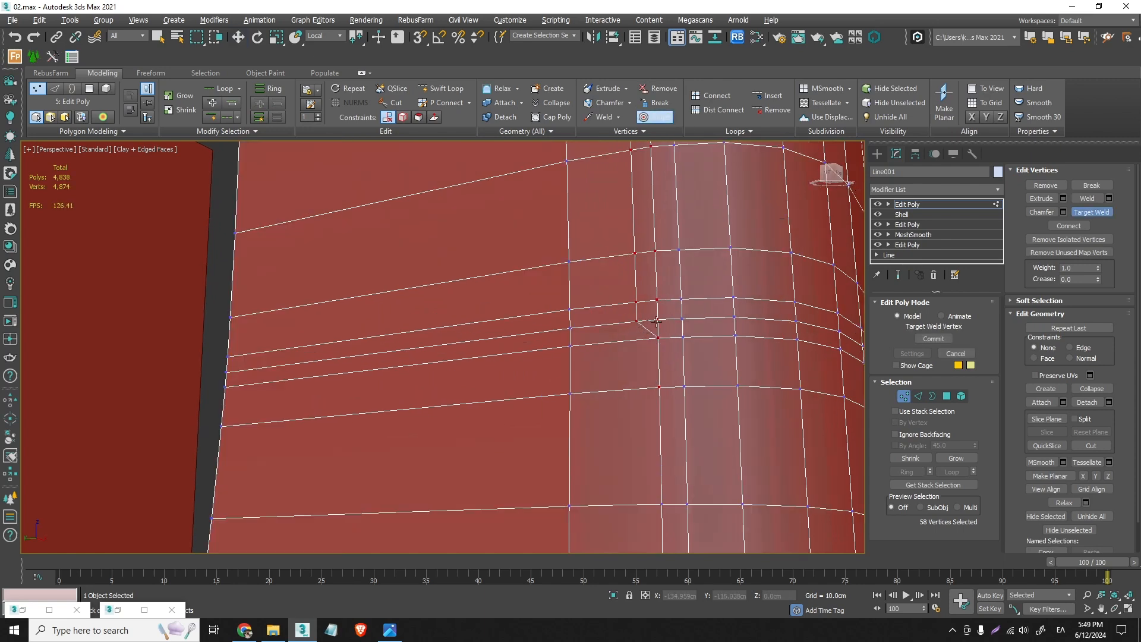
pyautogui.click(658, 320)
pyautogui.click(657, 300)
pyautogui.press('w')
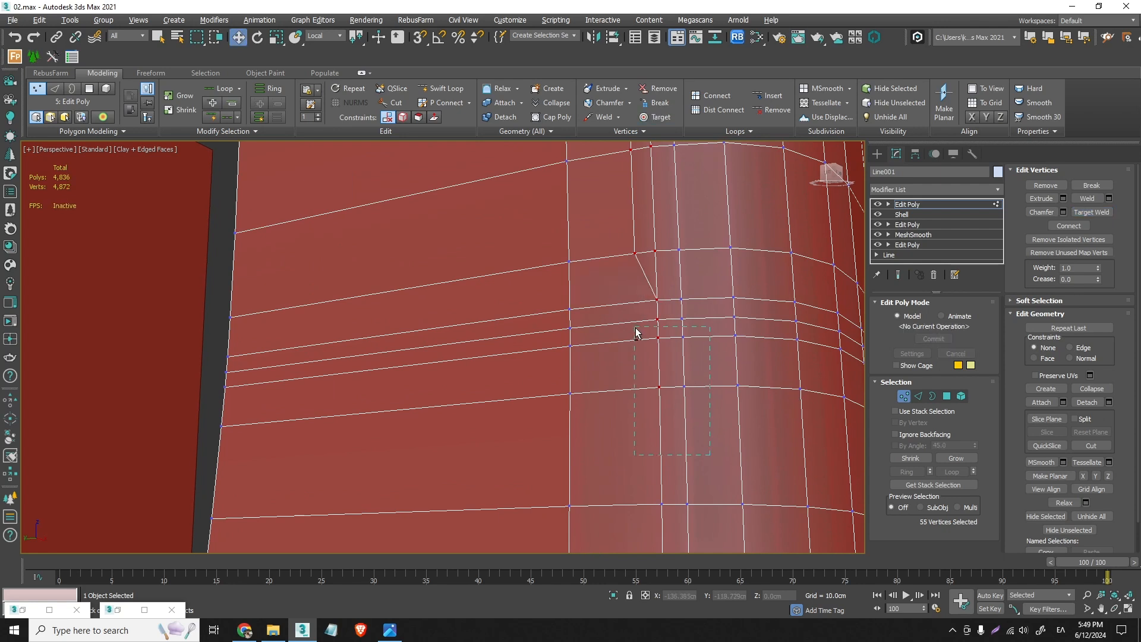
# - Deselect the already welded vertices in the narrow band and weld the remaining selected pairs with a 0.15 cm threshold
pyautogui.keyDown('alt'); pyautogui.moveTo(635, 328); pyautogui.dragTo(635, 315); pyautogui.keyUp('alt')
pyautogui.click(1109, 198)
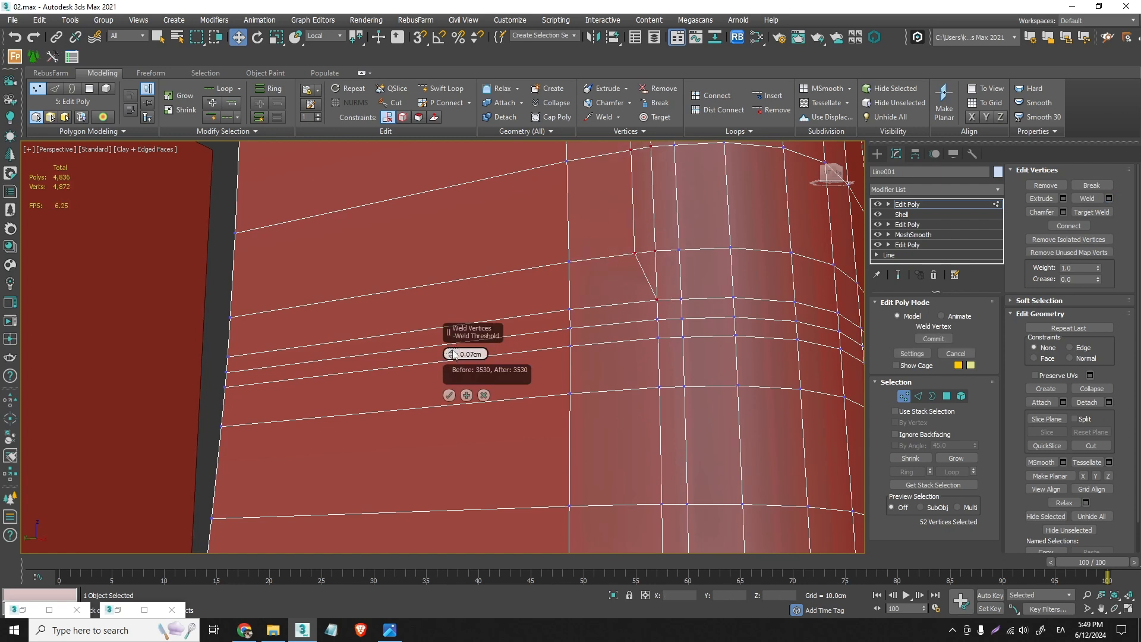
pyautogui.click(452, 350)
pyautogui.scroll(-5, 678, 280)
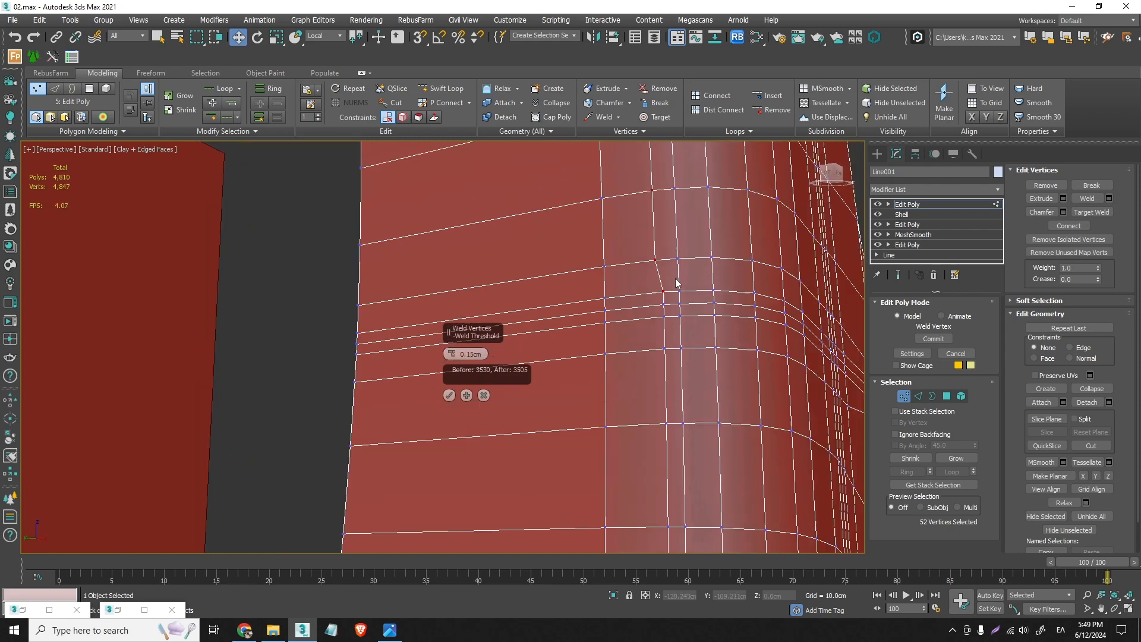
pyautogui.moveTo(678, 280); pyautogui.dragTo(661, 493, button='middle')
pyautogui.click(449, 395)
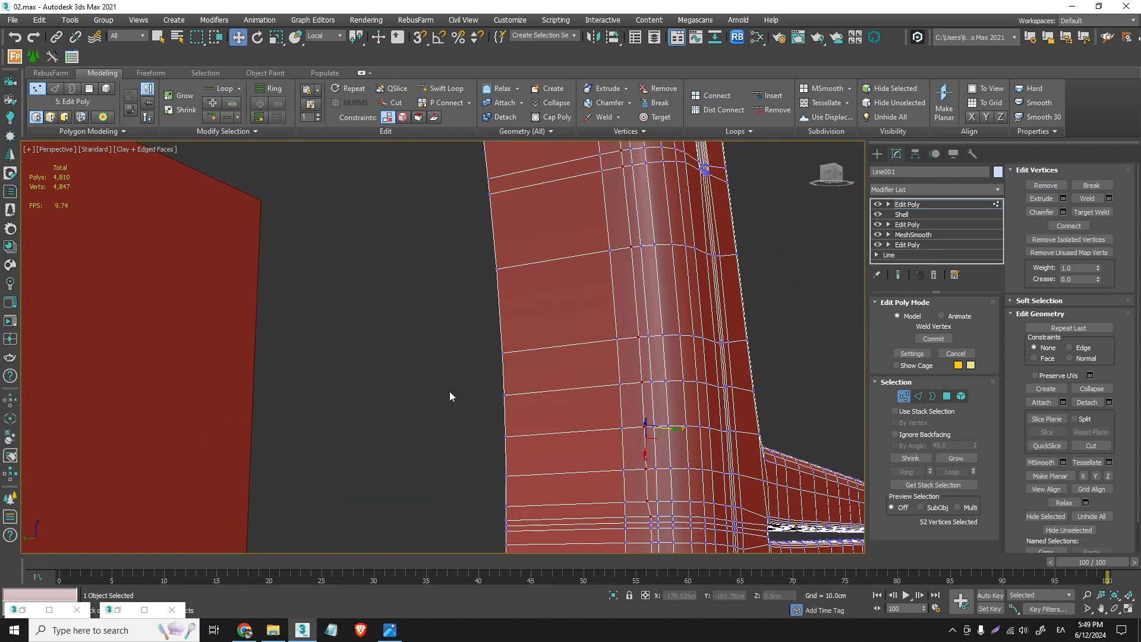
# - Inspect the welded loop along the back post up to its rounded top corner
pyautogui.scroll(3, 642, 453)
pyautogui.moveTo(642, 454); pyautogui.dragTo(654, 580, button='middle')
pyautogui.moveTo(647, 335); pyautogui.dragTo(636, 583, button='middle')
pyautogui.scroll(-5, 593, 361)
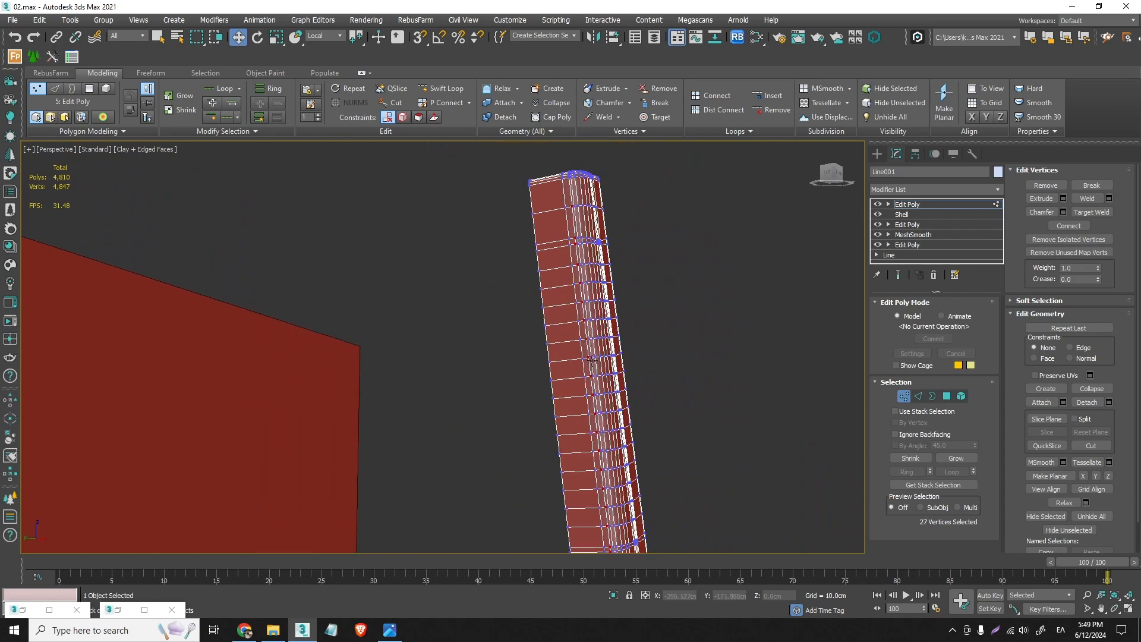
pyautogui.keyDown('alt'); pyautogui.moveTo(594, 282); pyautogui.dragTo(605, 404, button='middle'); pyautogui.keyUp('alt')
pyautogui.scroll(2, 589, 272)
pyautogui.scroll(4, 608, 306)
pyautogui.keyDown('alt'); pyautogui.moveTo(609, 306); pyautogui.dragTo(608, 275, button='middle'); pyautogui.keyUp('alt')
pyautogui.scroll(3, 605, 272)
pyautogui.scroll(-3, 608, 273)
pyautogui.scroll(-3, 607, 264)
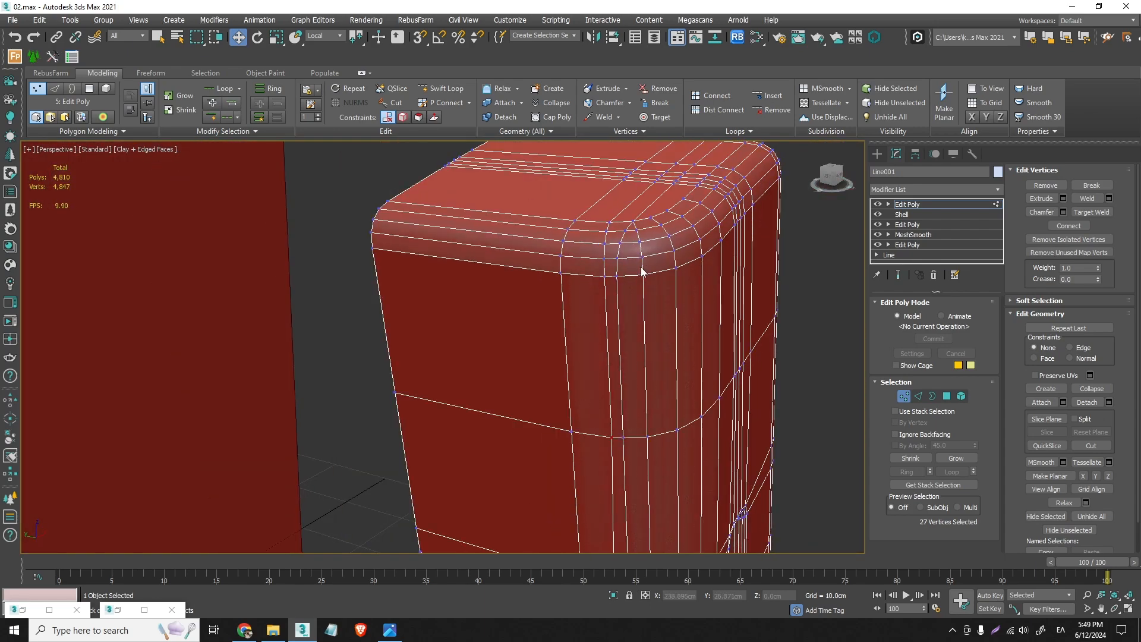
# - Target-weld three vertices of the close loop onto the neighbouring loop across the post's rounded top edge and leave the weld tool
pyautogui.click(905, 395)
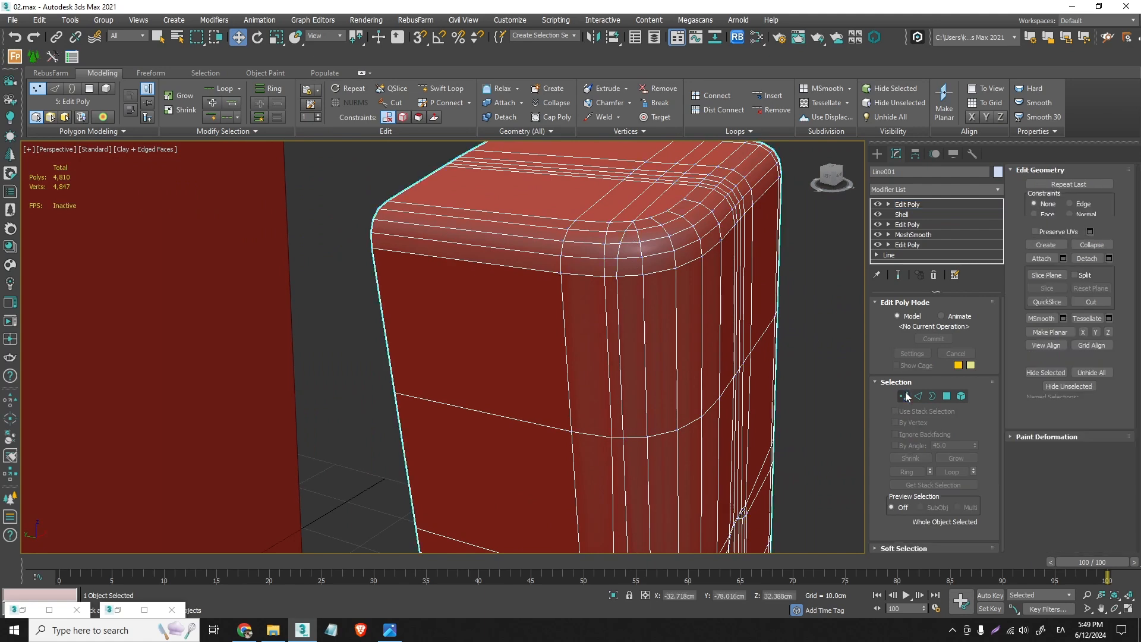
pyautogui.click(905, 396)
pyautogui.scroll(2, 592, 234)
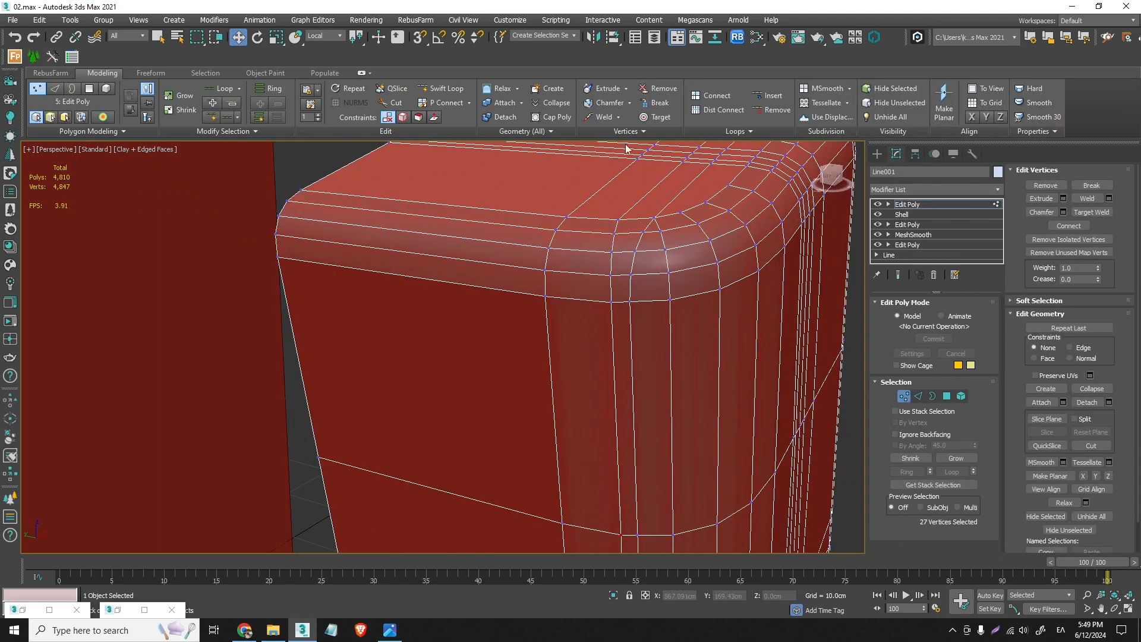
pyautogui.click(656, 118)
pyautogui.click(644, 232)
pyautogui.click(660, 232)
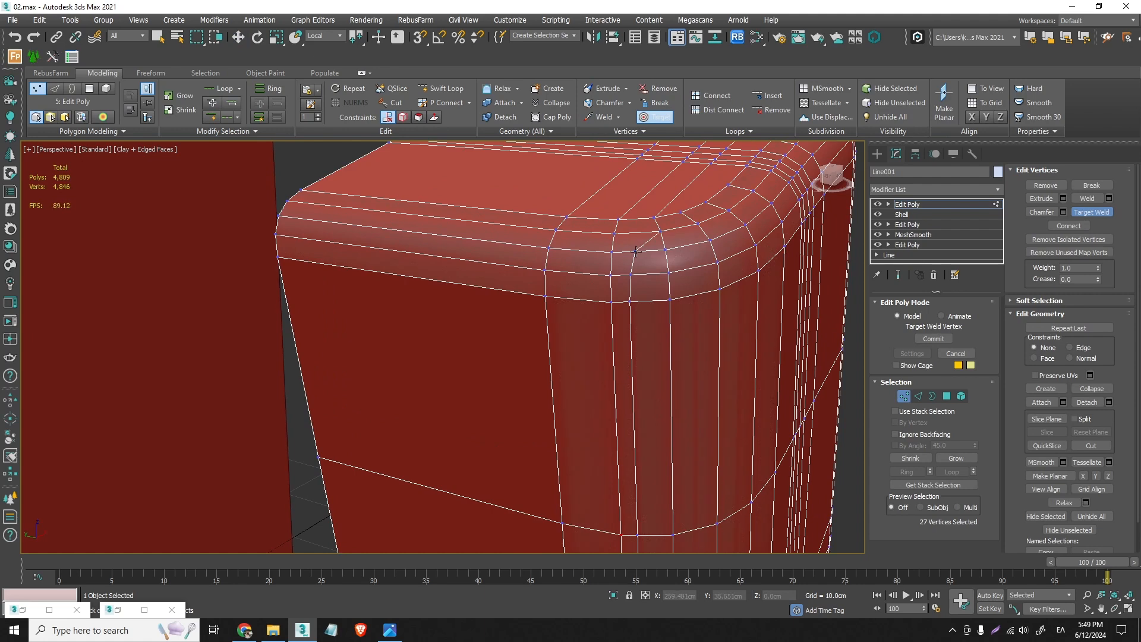
pyautogui.click(667, 247)
pyautogui.click(632, 275)
pyautogui.click(669, 274)
pyautogui.keyDown('alt'); pyautogui.moveTo(664, 306); pyautogui.dragTo(645, 311, button='middle'); pyautogui.keyUp('alt')
pyautogui.press('w')
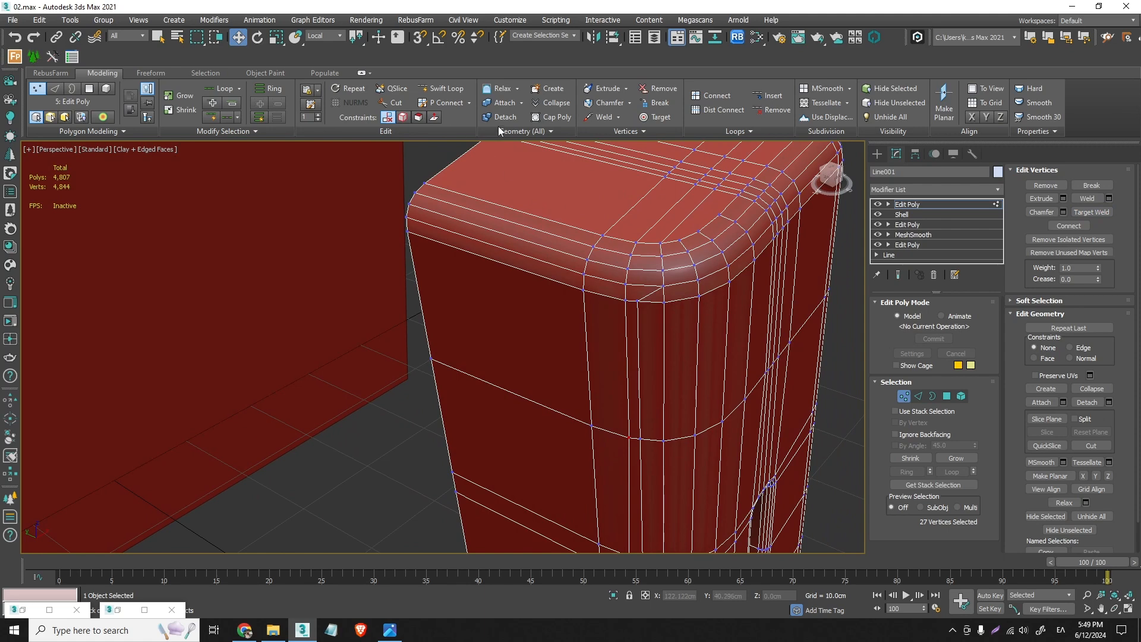
# - Target-weld the close-loop vertices just below the back post's rounded top corner onto the neighbouring vertical loop
pyautogui.scroll(-5, 672, 301)
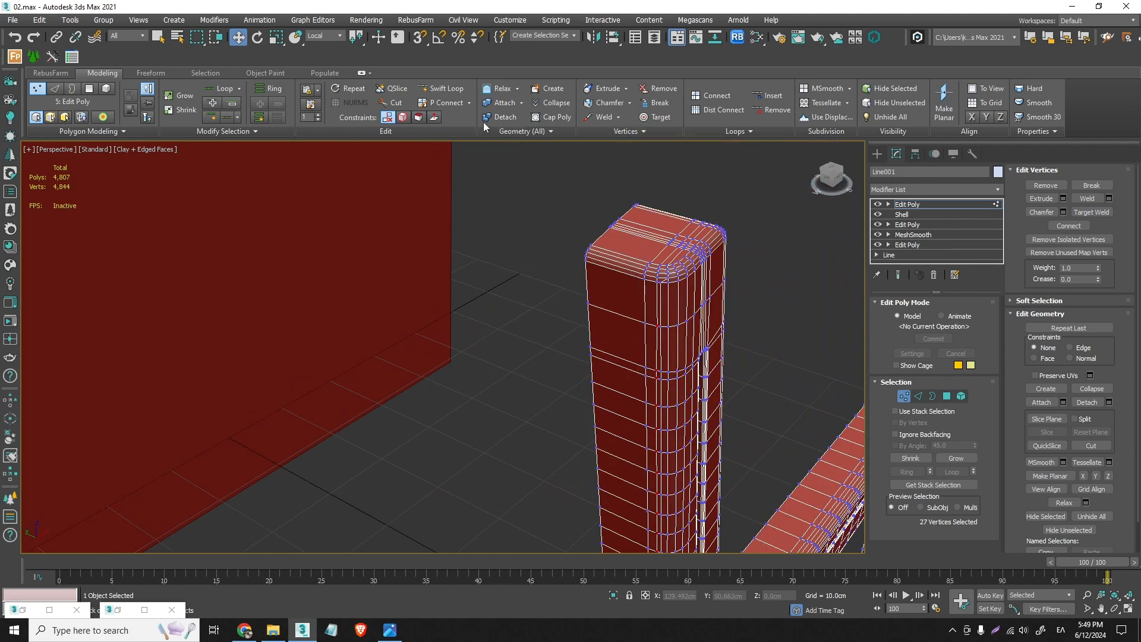
pyautogui.click(657, 117)
pyautogui.scroll(5, 668, 290)
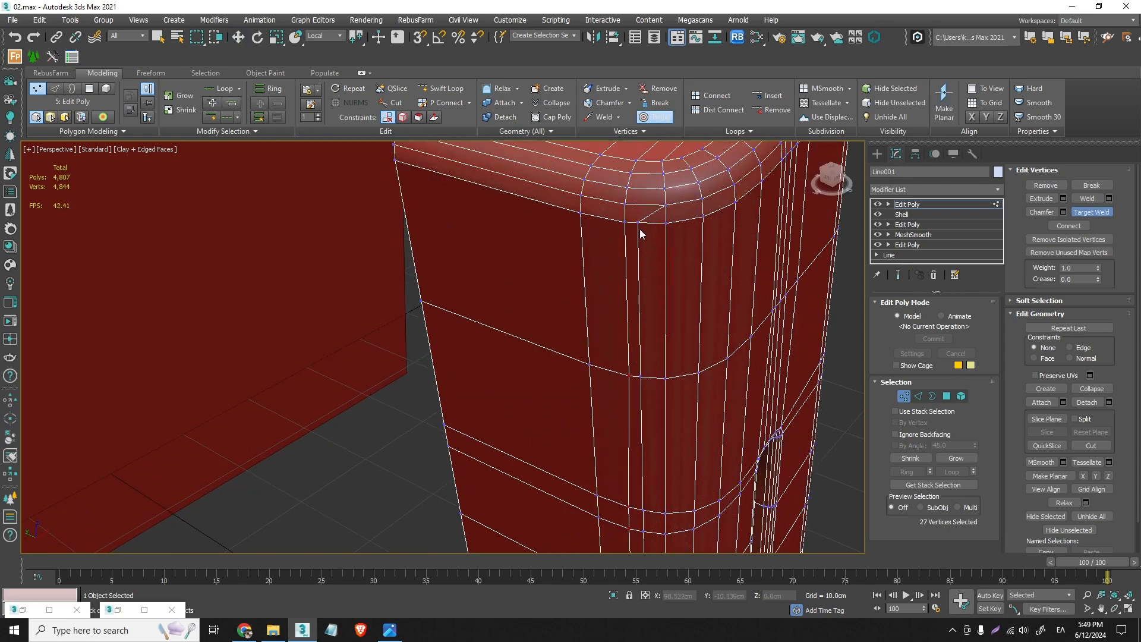
pyautogui.moveTo(640, 224); pyautogui.dragTo(641, 375)
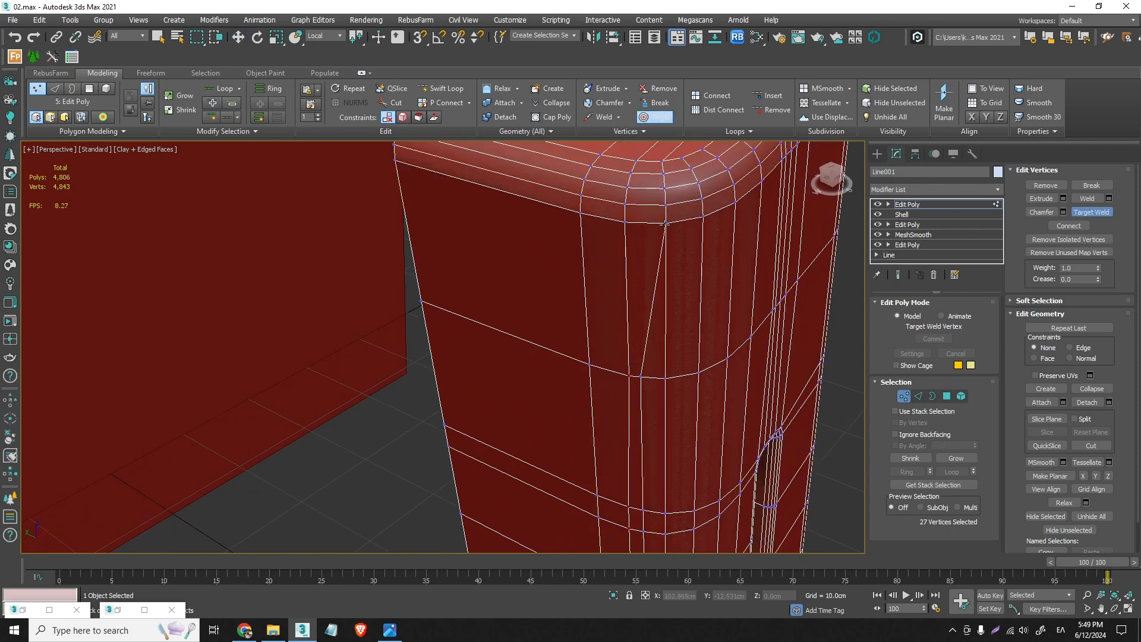
pyautogui.click(662, 379)
pyautogui.moveTo(664, 504); pyautogui.dragTo(671, 160, button='middle')
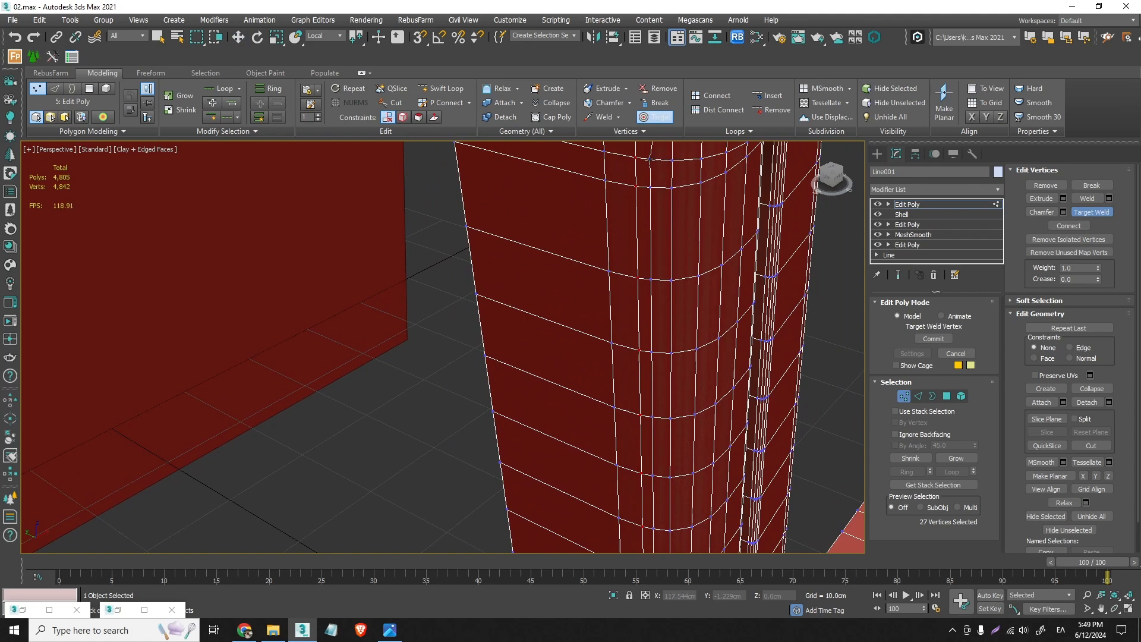
# - Continue target-welding the close-loop vertices onto the neighbouring loop down the upper part of the back post
pyautogui.click(657, 187)
pyautogui.click(671, 188)
pyautogui.scroll(-3, 665, 341)
pyautogui.scroll(2, 665, 273)
pyautogui.click(676, 255)
pyautogui.click(672, 305)
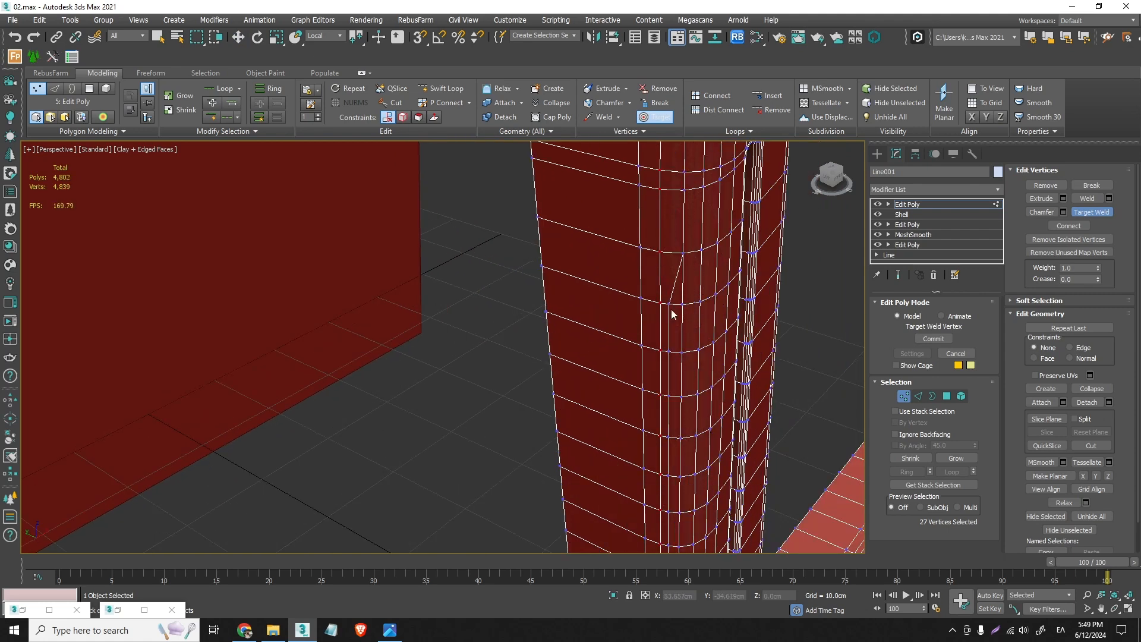
pyautogui.click(681, 305)
pyautogui.click(674, 349)
pyautogui.click(672, 349)
pyautogui.click(675, 392)
pyautogui.click(683, 399)
# - Target-weld the close-loop vertices row by row along the middle of the back post onto the neighbouring loop
pyautogui.moveTo(671, 440); pyautogui.dragTo(639, 211, button='middle')
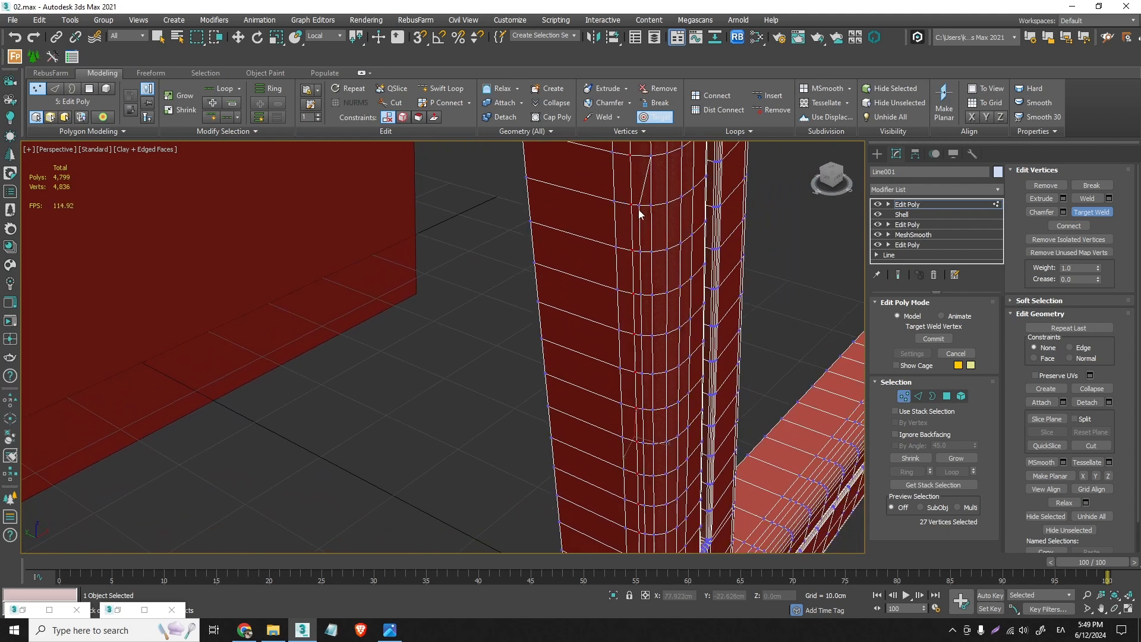
pyautogui.click(652, 205)
pyautogui.click(642, 251)
pyautogui.click(652, 251)
pyautogui.click(651, 295)
pyautogui.click(642, 334)
pyautogui.click(652, 334)
pyautogui.click(642, 373)
pyautogui.click(652, 373)
pyautogui.click(651, 409)
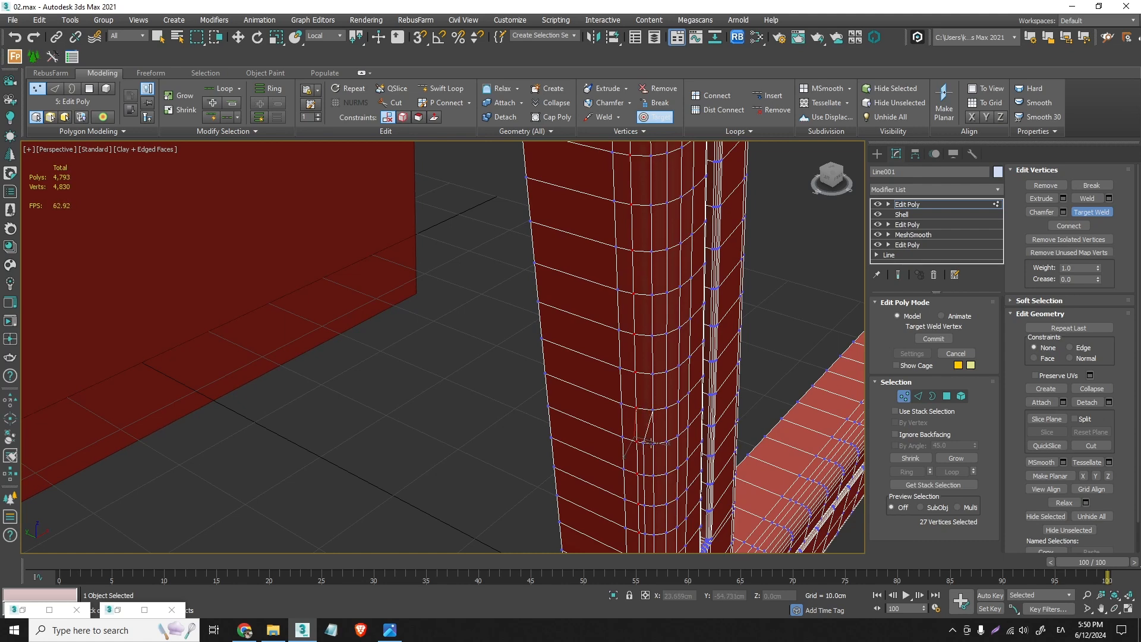
pyautogui.click(652, 444)
# - Target-weld the next three close-loop vertices on the lower back post, above the rail joint, onto the neighbouring loop
pyautogui.moveTo(652, 466); pyautogui.dragTo(654, 269, button='middle')
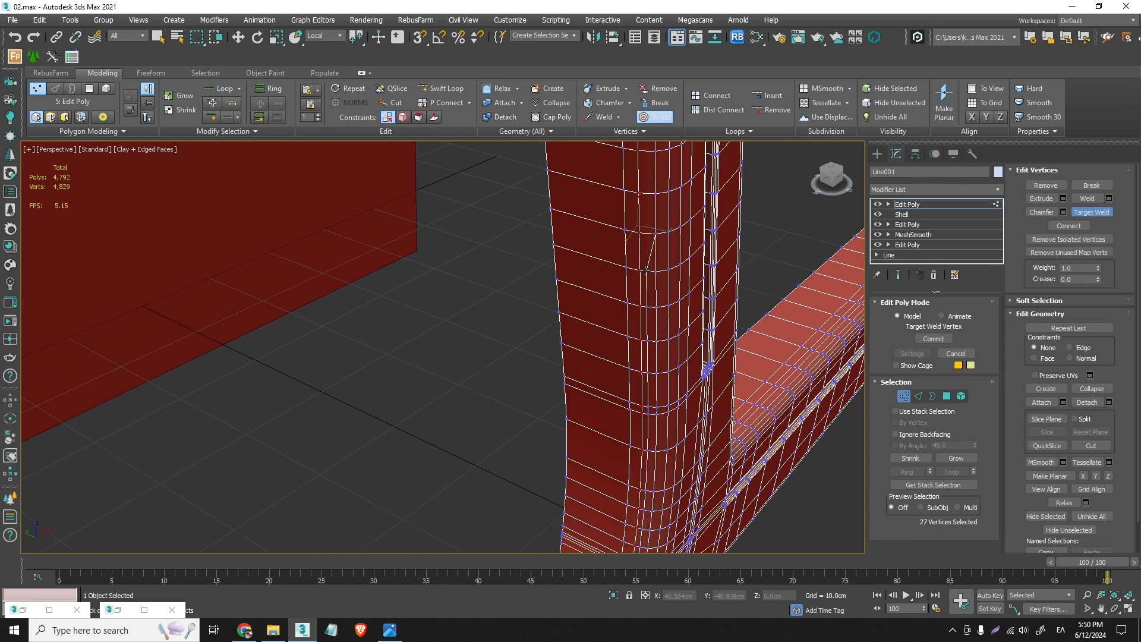
pyautogui.click(653, 273)
pyautogui.click(654, 309)
pyautogui.click(654, 343)
# - Target-weld the close-loop vertices around the rear leg's rounded bottom corner onto the neighbouring loop
pyautogui.scroll(-10, 654, 343)
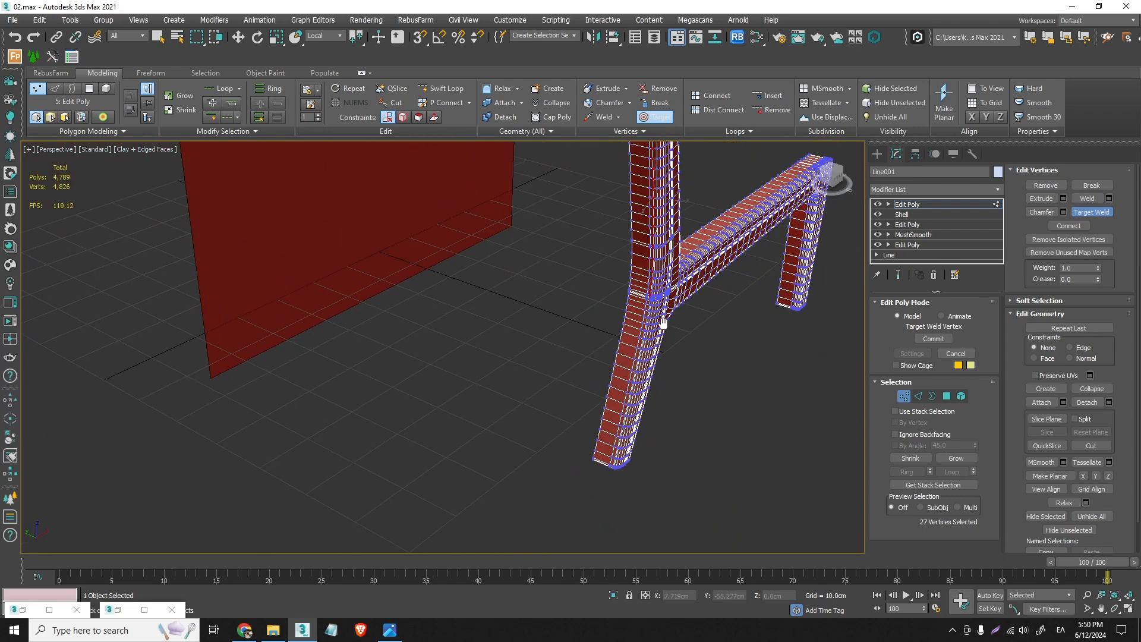
pyautogui.scroll(12, 624, 290)
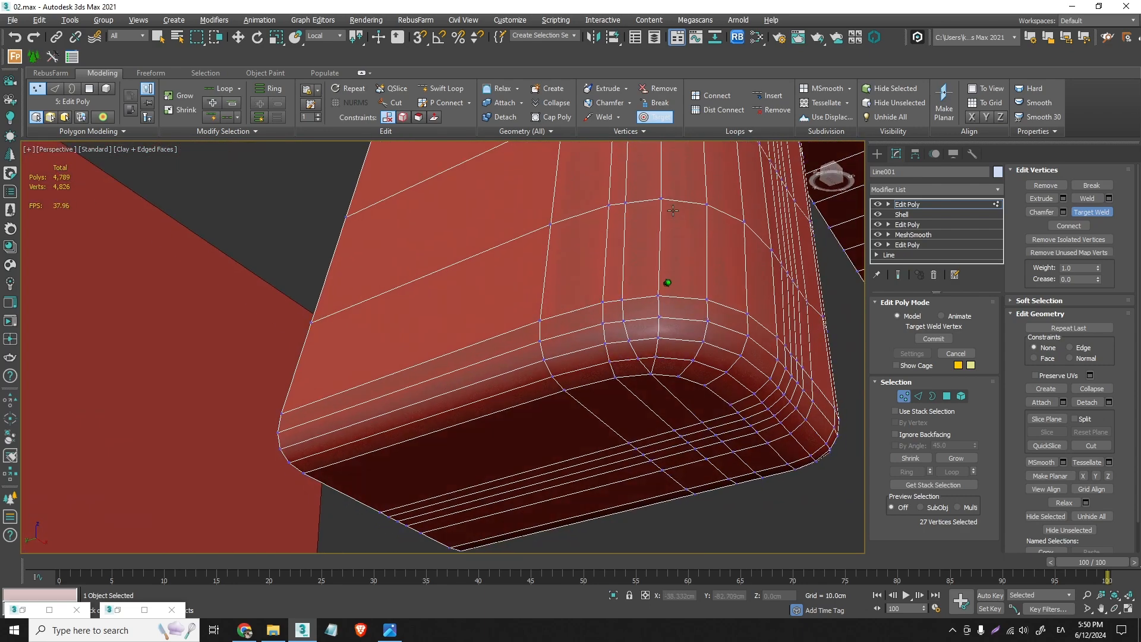
pyautogui.scroll(3, 635, 350)
pyautogui.click(664, 356)
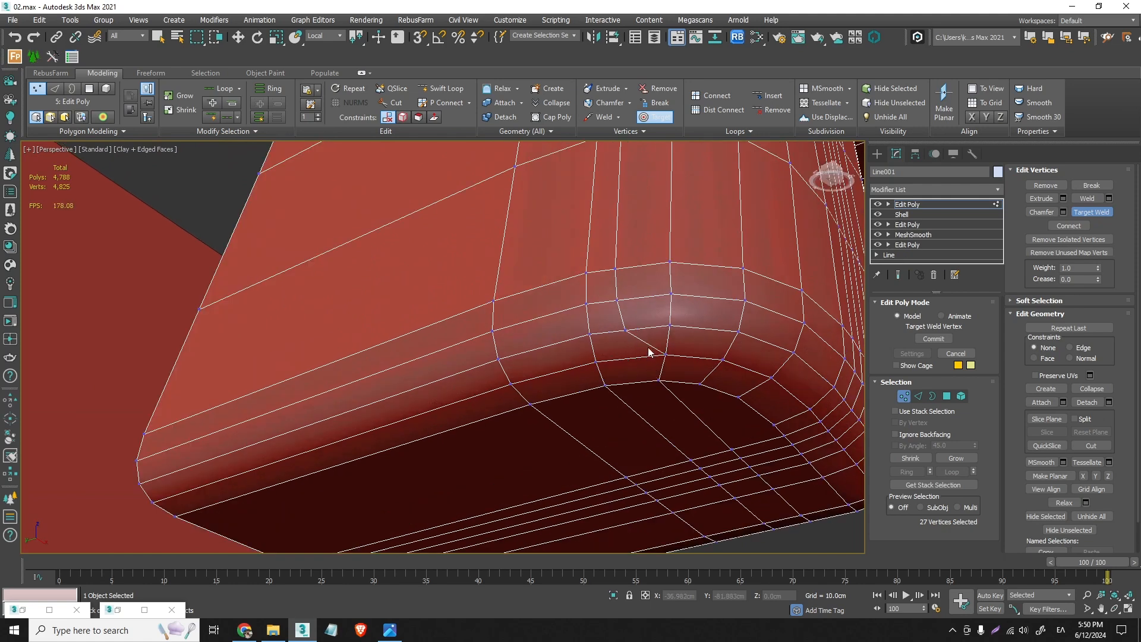
pyautogui.click(668, 325)
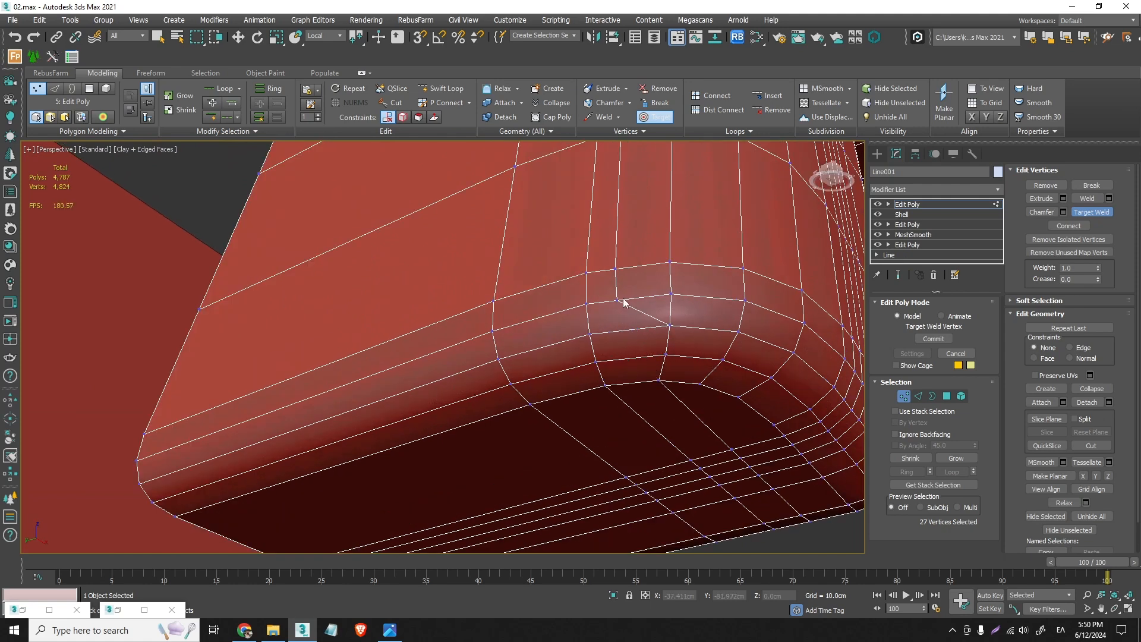
pyautogui.click(666, 295)
pyautogui.click(671, 262)
# - Check the loop between the rail joint and the foot, and target-weld its first two close vertices above the rear foot
pyautogui.scroll(-5, 671, 284)
pyautogui.moveTo(674, 288); pyautogui.dragTo(655, 484, button='middle')
pyautogui.scroll(6, 642, 318)
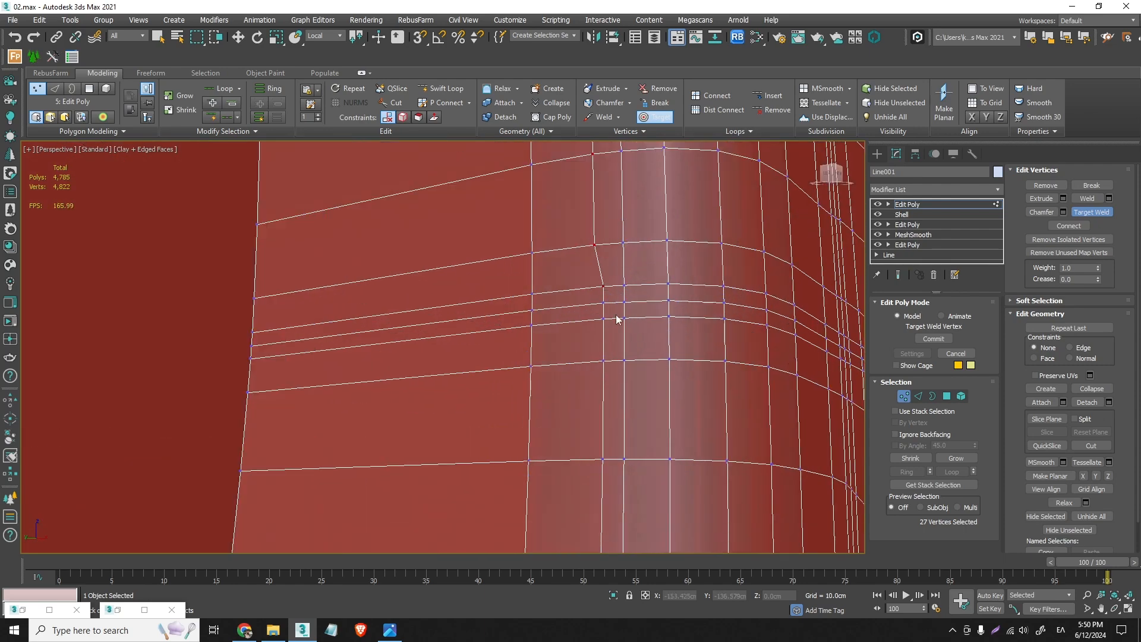
pyautogui.scroll(-4, 603, 319)
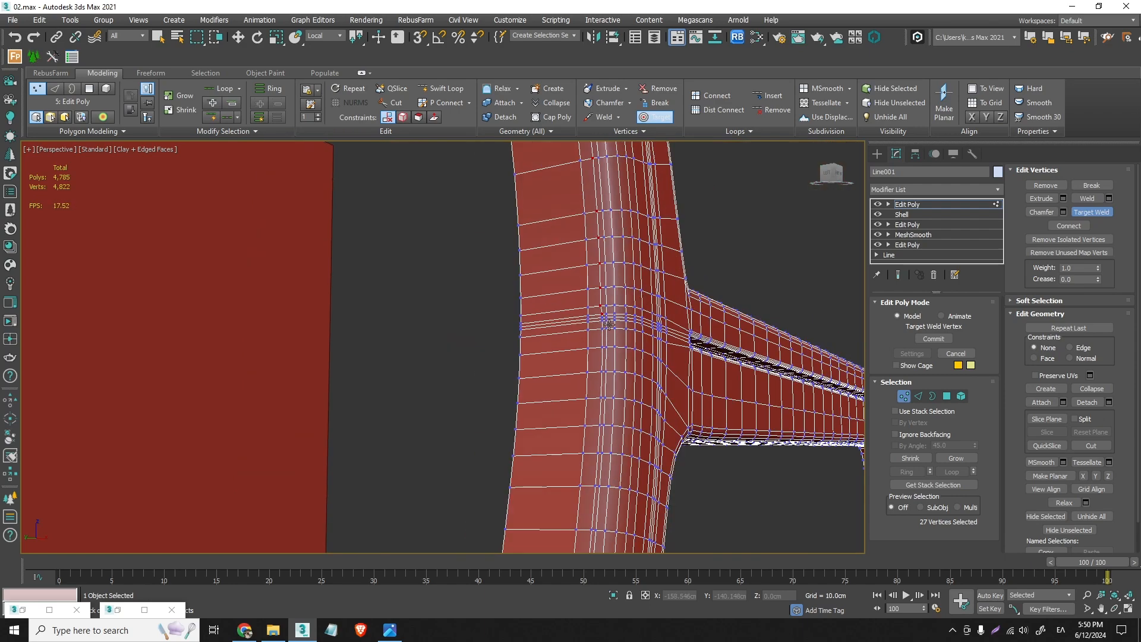
pyautogui.scroll(4, 611, 312)
pyautogui.scroll(-6, 611, 312)
pyautogui.scroll(2, 607, 291)
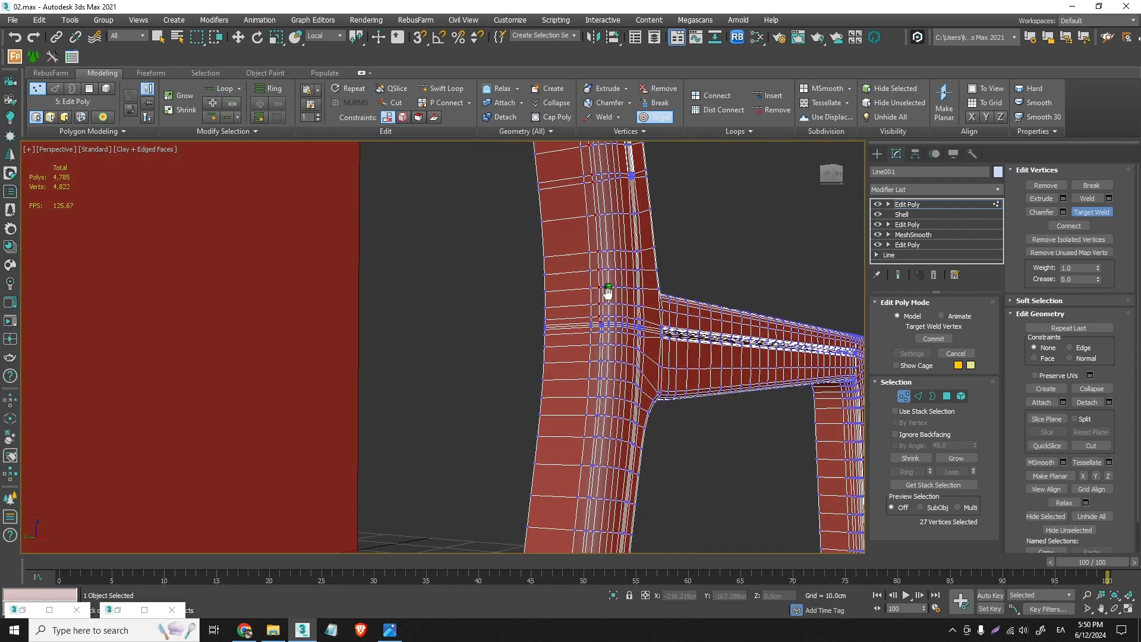
pyautogui.scroll(4, 610, 309)
pyautogui.scroll(-8, 612, 326)
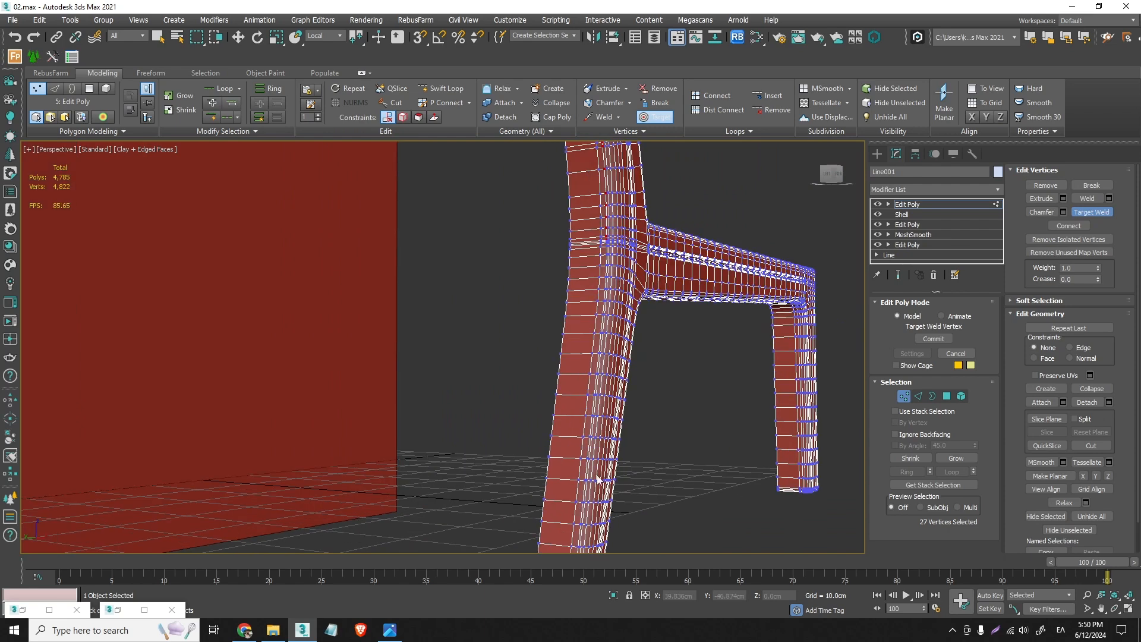
pyautogui.scroll(8, 601, 471)
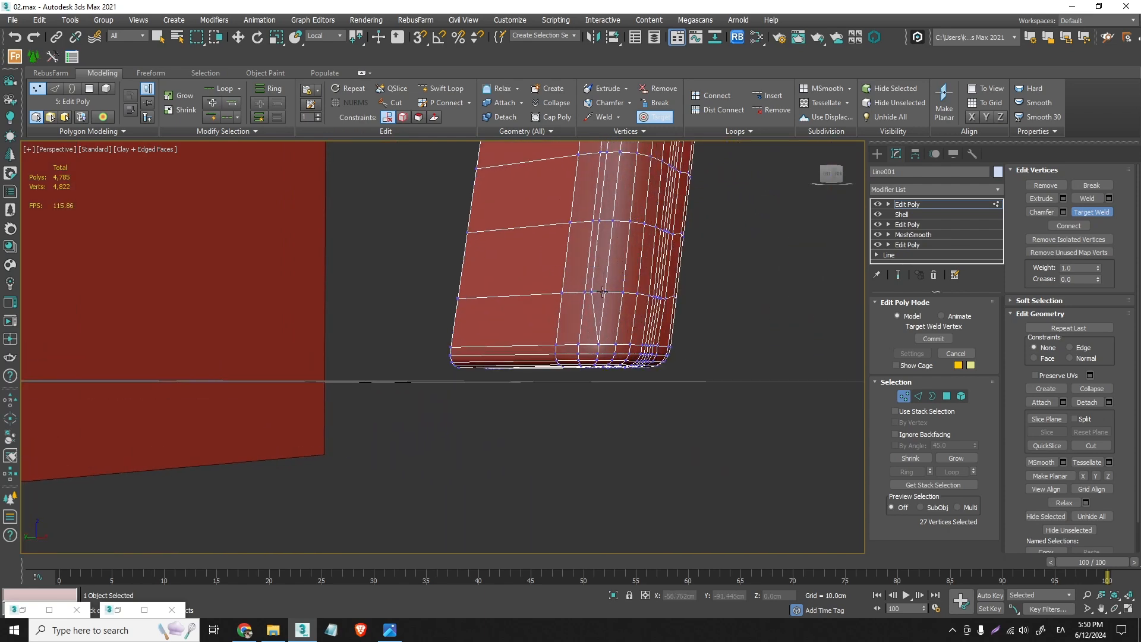
pyautogui.click(605, 292)
pyautogui.click(613, 221)
# - Target-weld the close-loop vertices across the narrow band of horizontal edges at the rail joint onto the neighbouring loop
pyautogui.moveTo(632, 145); pyautogui.dragTo(601, 300, button='middle')
pyautogui.moveTo(589, 179); pyautogui.dragTo(578, 291, button='middle')
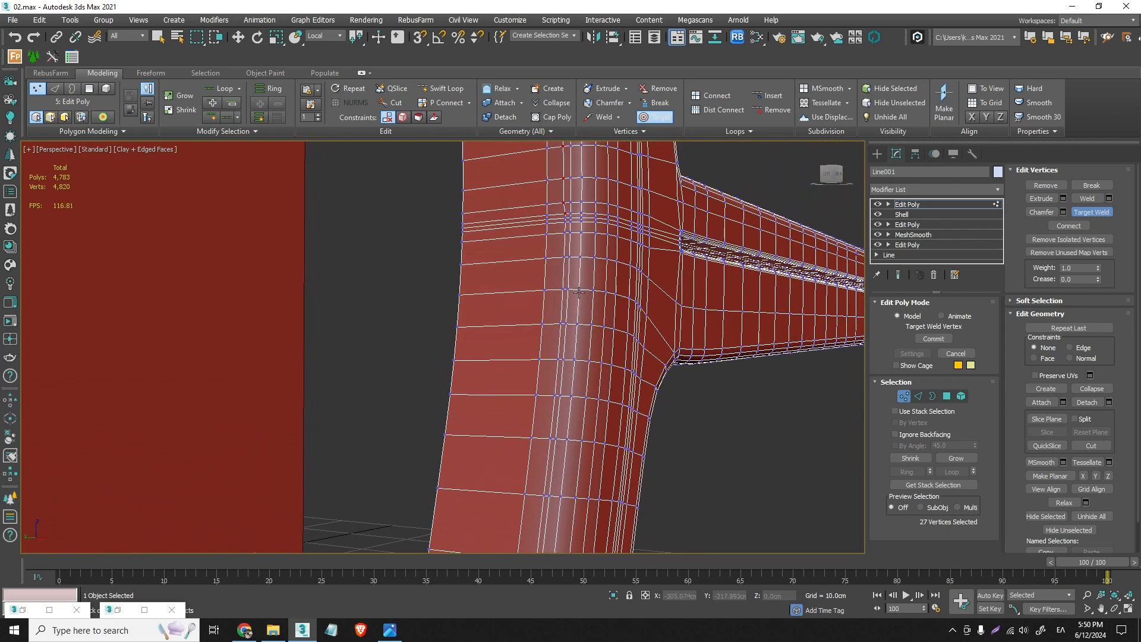
pyautogui.moveTo(588, 223); pyautogui.dragTo(587, 237, button='middle')
pyautogui.scroll(8, 560, 247)
pyautogui.click(558, 240)
pyautogui.click(596, 240)
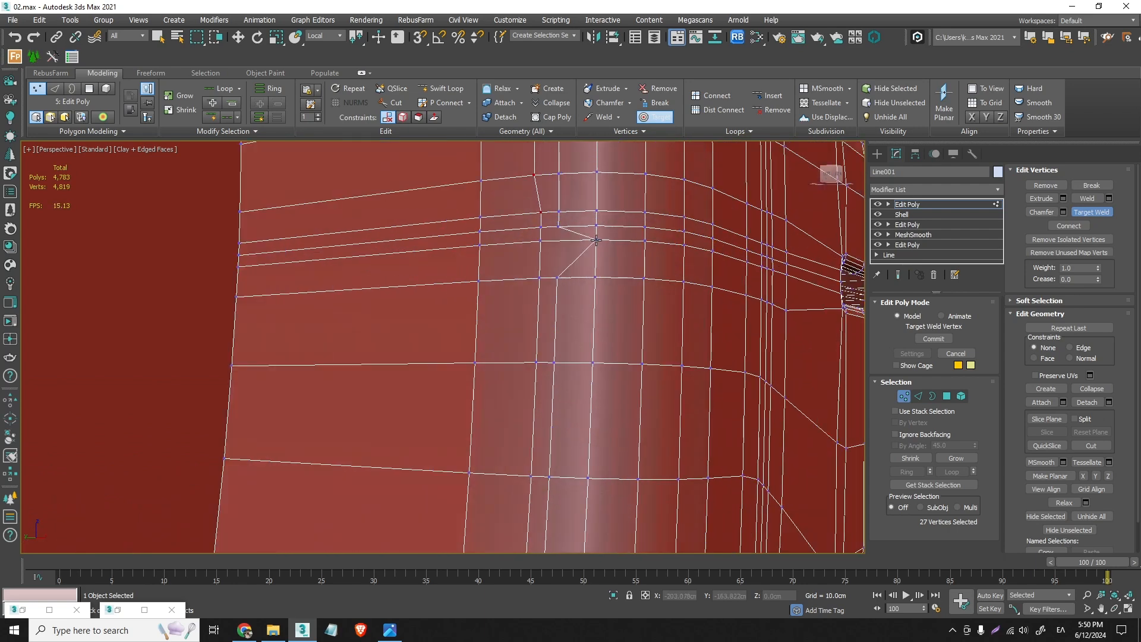
pyautogui.click(597, 225)
pyautogui.click(559, 212)
pyautogui.click(598, 211)
# - Target-weld the close vertices directly above and below the narrow band onto the neighbouring loop and leave the weld tool
pyautogui.click(560, 173)
pyautogui.click(597, 172)
pyautogui.click(596, 277)
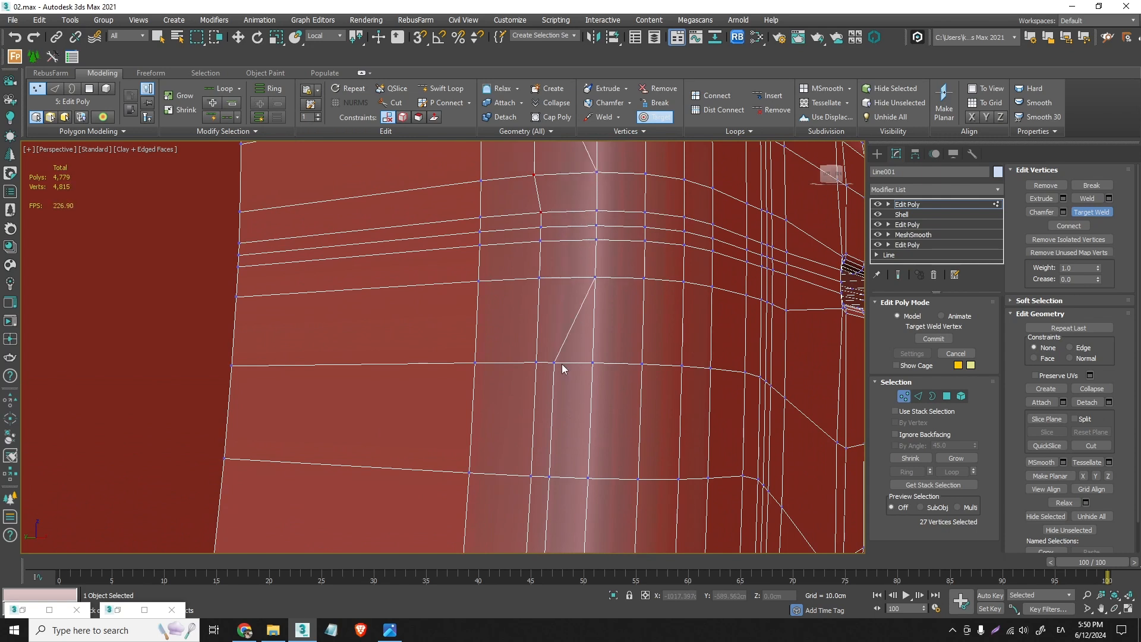
pyautogui.click(554, 363)
pyautogui.click(593, 362)
pyautogui.press('w')
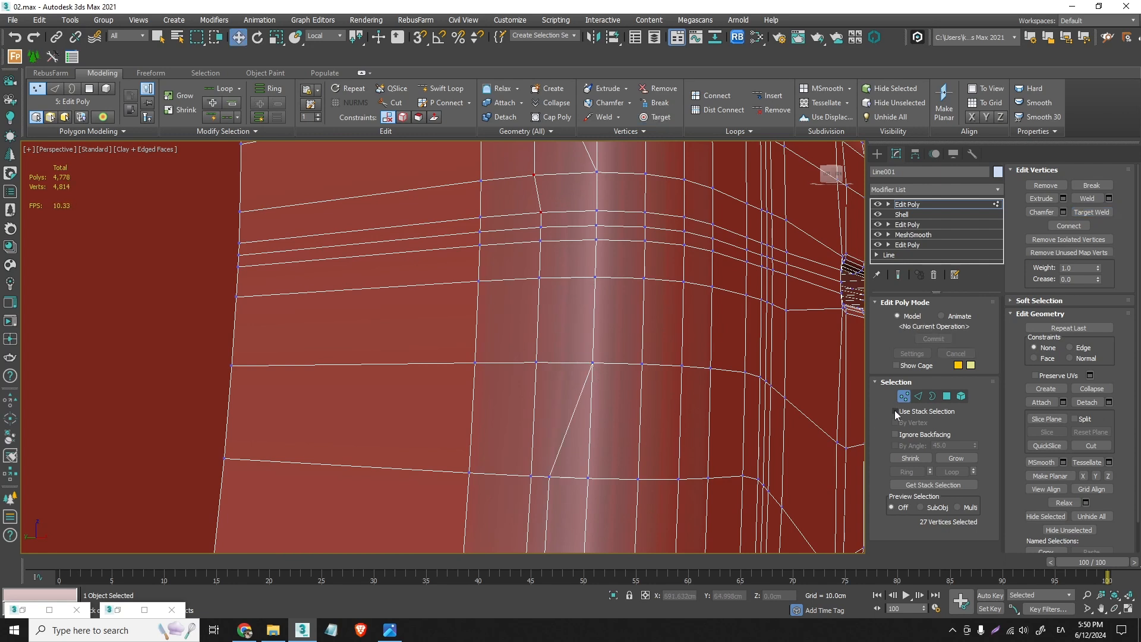
# - Select the two closely spaced edge loops running down the rear leg below the joint and convert the selection to vertices
pyautogui.press('2')
pyautogui.keyDown('ctrl'); pyautogui.click(563, 443); pyautogui.keyUp('ctrl')
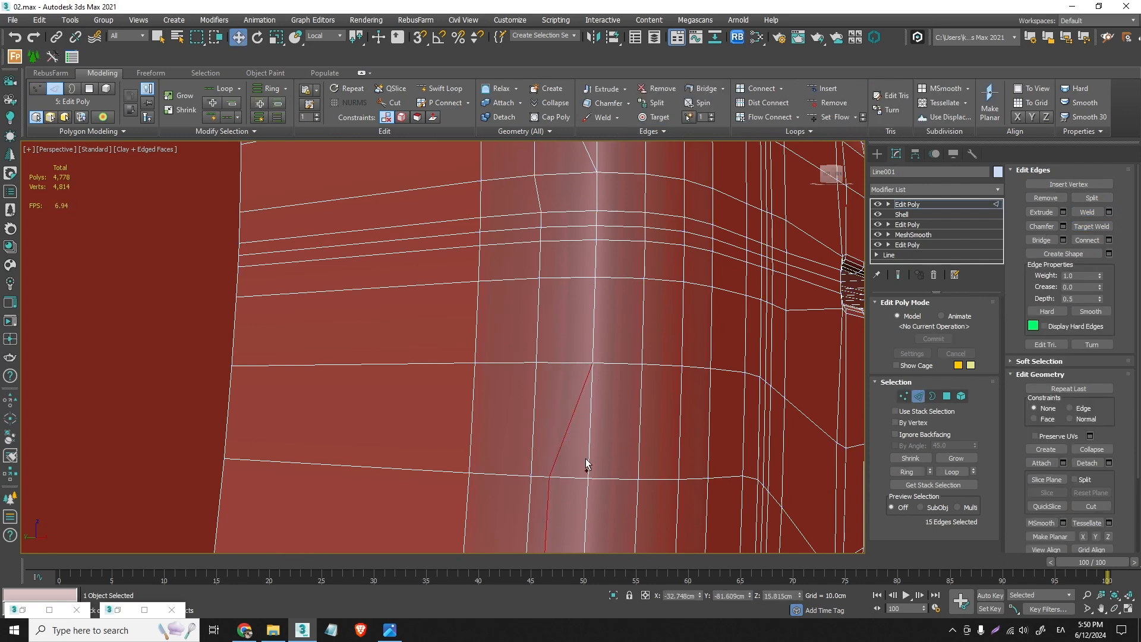
pyautogui.keyDown('ctrl'); pyautogui.click(589, 460); pyautogui.keyUp('ctrl')
pyautogui.keyDown('ctrl'); pyautogui.click(904, 397); pyautogui.keyUp('ctrl')
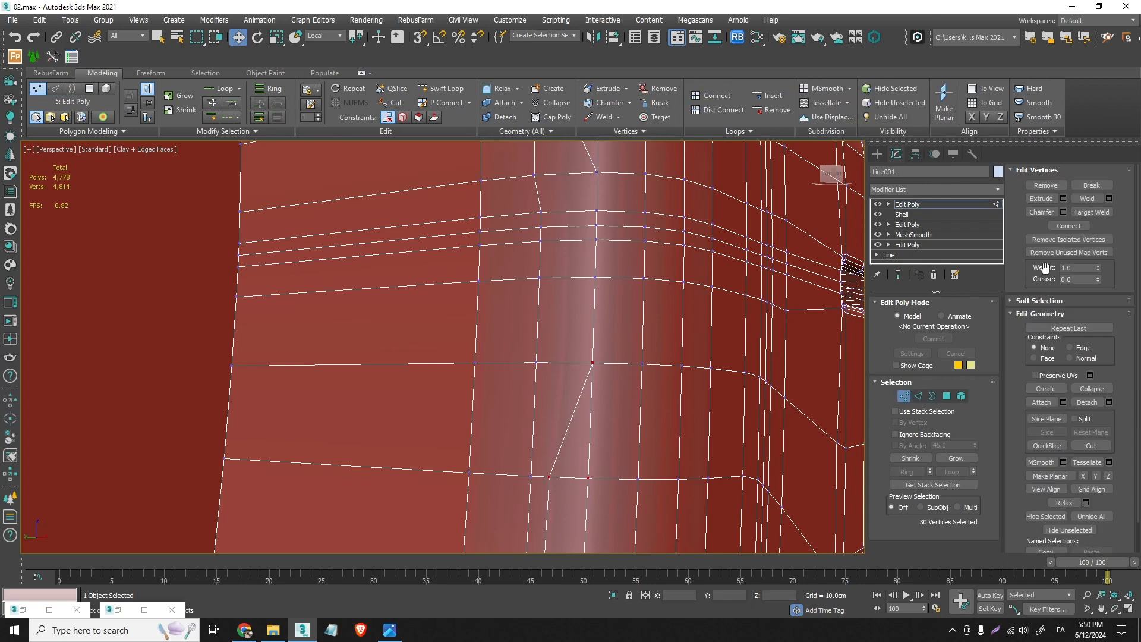
# - Weld the selected rear-leg vertices with a 0.33 cm threshold after checking the merged loop along the leg
pyautogui.click(1110, 198)
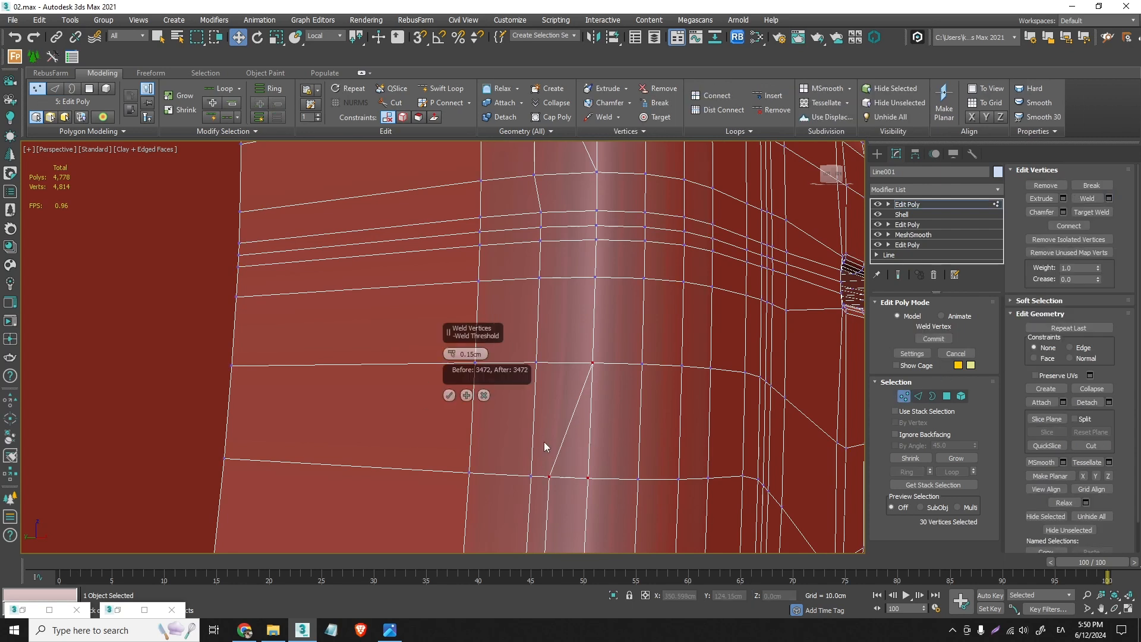
pyautogui.moveTo(453, 355); pyautogui.dragTo(453, 352)
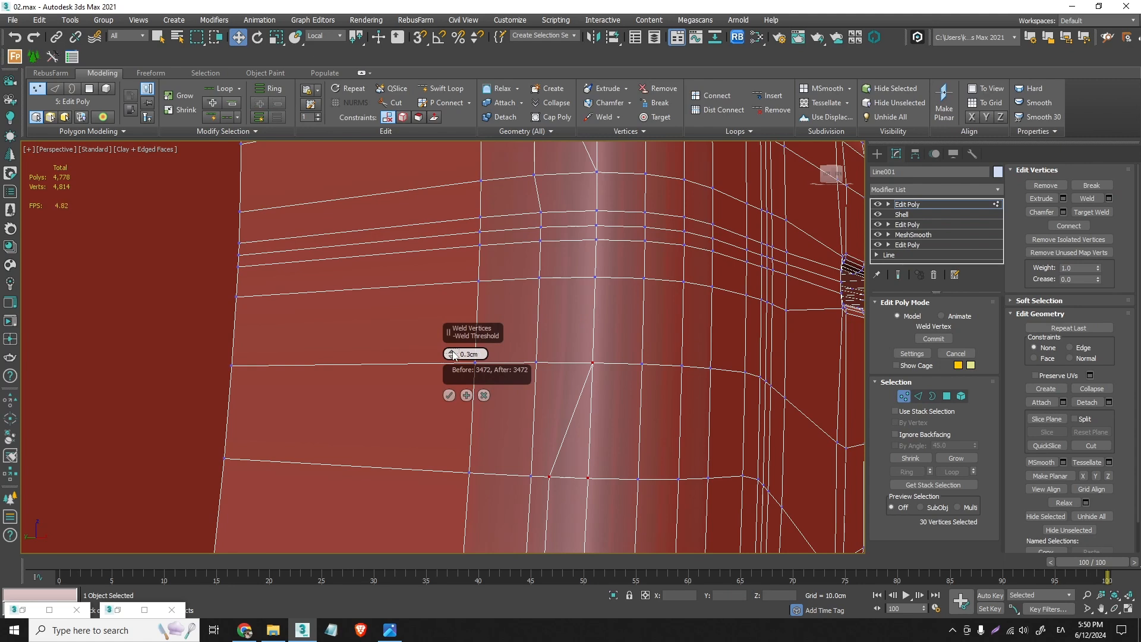
pyautogui.moveTo(453, 355); pyautogui.dragTo(453, 352)
pyautogui.scroll(-5, 553, 443)
pyautogui.moveTo(560, 471); pyautogui.dragTo(632, 222, button='middle')
pyautogui.moveTo(593, 447); pyautogui.dragTo(600, 327, button='middle')
pyautogui.scroll(4, 579, 285)
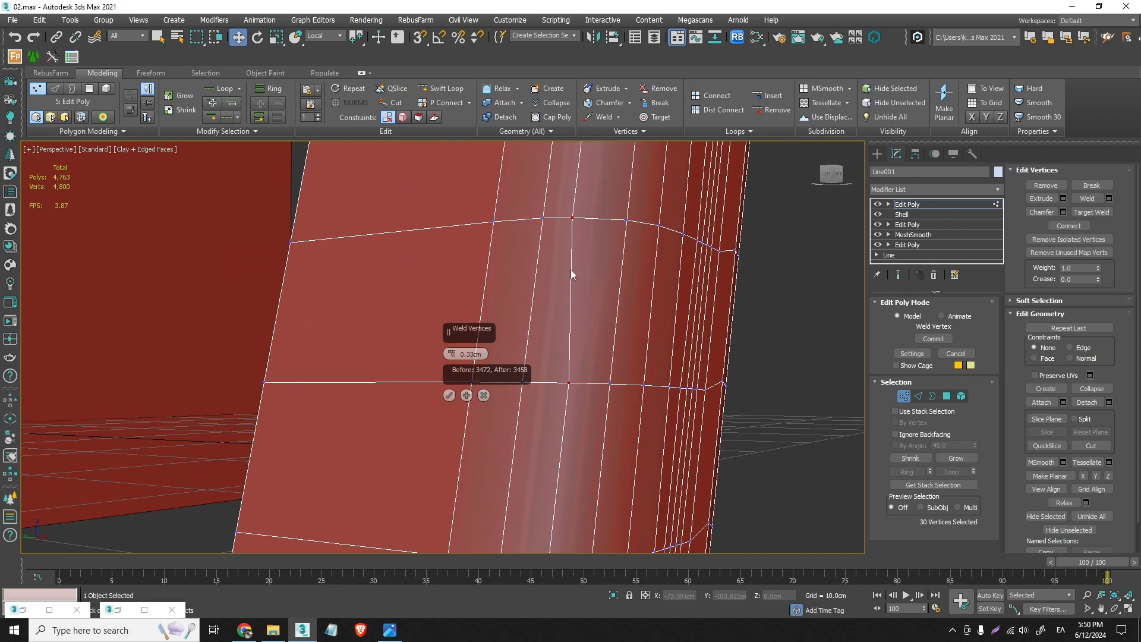
pyautogui.scroll(-4, 581, 267)
pyautogui.scroll(4, 590, 248)
pyautogui.moveTo(591, 247)
pyautogui.keyDown('alt'); pyautogui.mouseDown(button='middle')
pyautogui.moveTo(641, 219)
pyautogui.moveTo(568, 237)
pyautogui.moveTo(512, 217)
pyautogui.moveTo(589, 253)
pyautogui.moveTo(576, 516)
pyautogui.mouseUp(button='middle'); pyautogui.keyUp('alt')
pyautogui.scroll(-7, 592, 259)
pyautogui.moveTo(611, 269); pyautogui.dragTo(594, 306, button='middle')
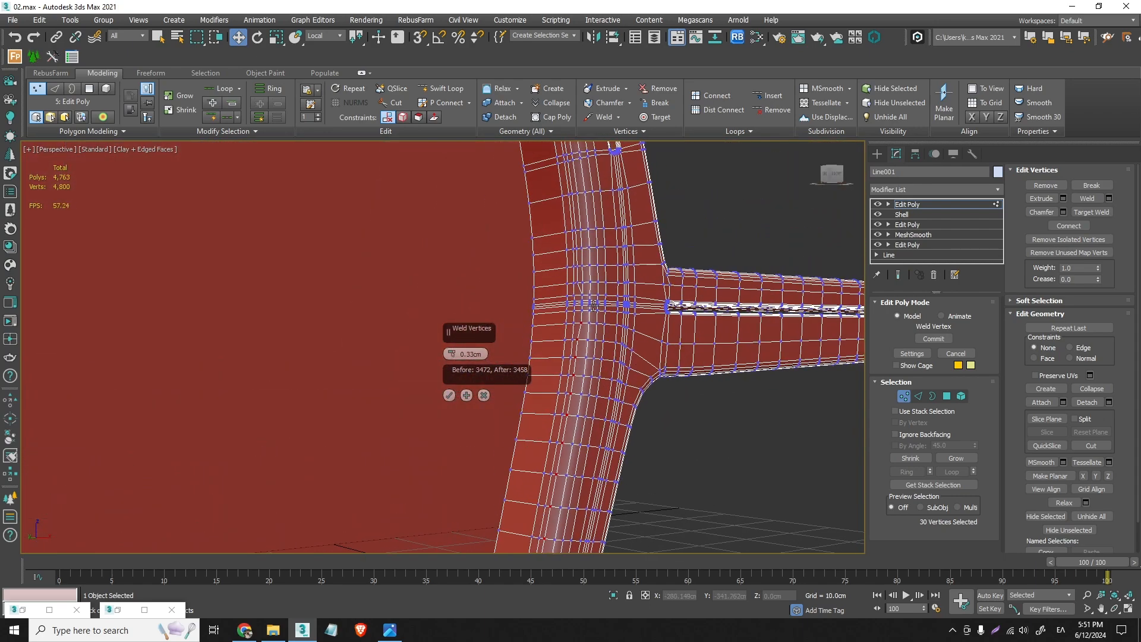
pyautogui.scroll(5, 593, 305)
pyautogui.click(450, 395)
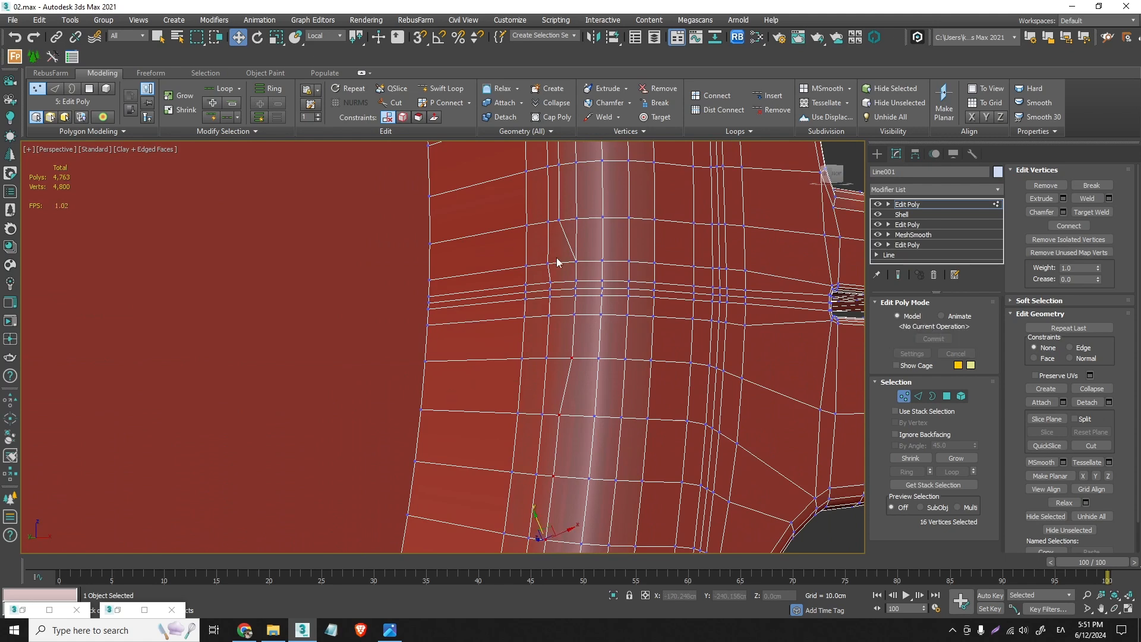
# - Select the two close edge loops above the joint, convert them to vertices and weld the pairs along the back post
pyautogui.click(918, 396)
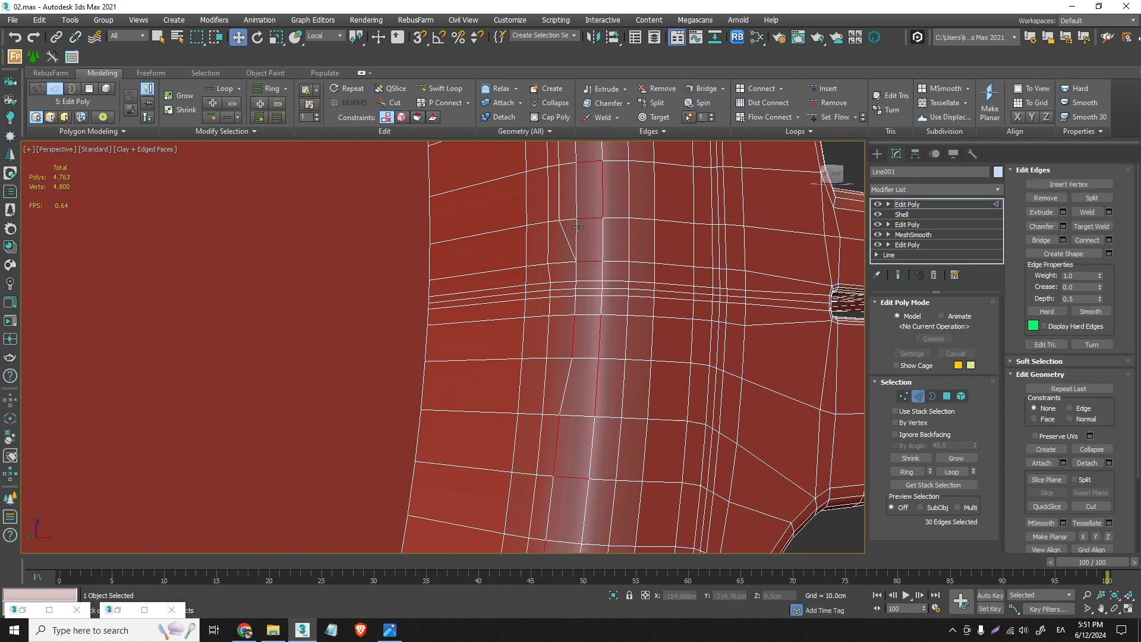
pyautogui.doubleClick(577, 228)
pyautogui.keyDown('ctrl'); pyautogui.doubleClick(566, 235); pyautogui.keyUp('ctrl')
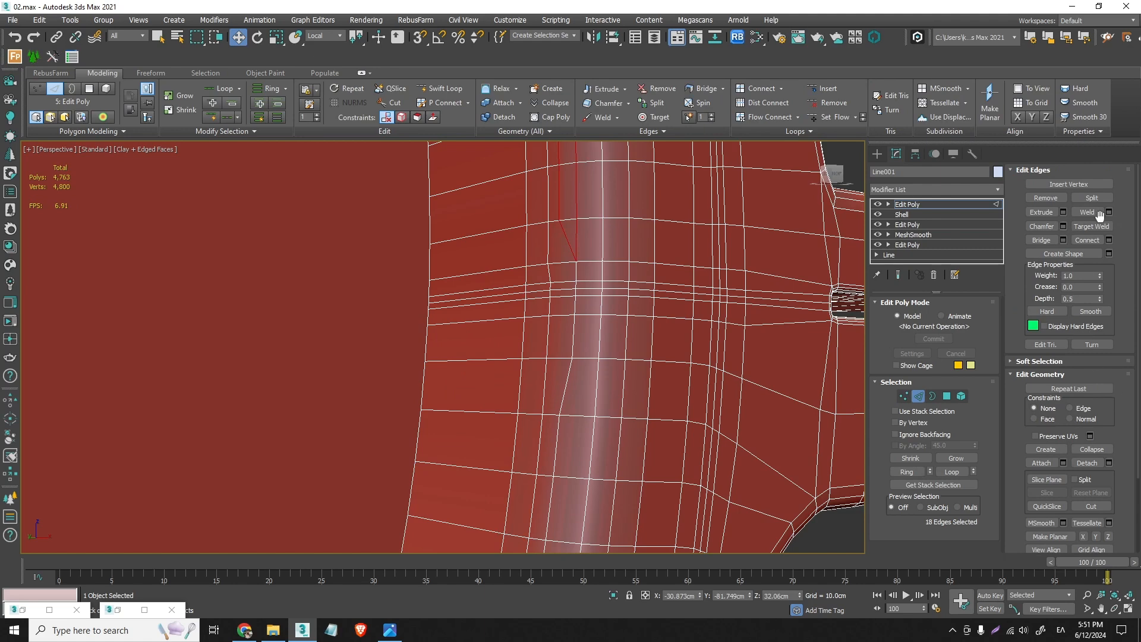
pyautogui.keyDown('ctrl'); pyautogui.click(905, 396); pyautogui.keyUp('ctrl')
pyautogui.click(1109, 199)
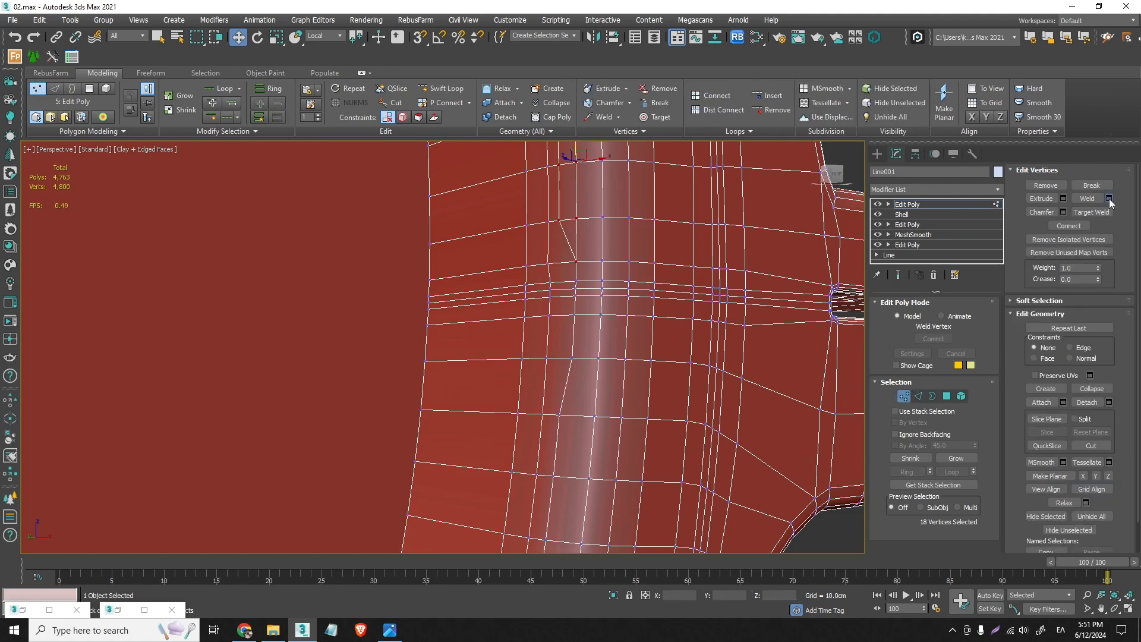
pyautogui.moveTo(574, 264); pyautogui.dragTo(574, 392, button='middle')
pyautogui.click(451, 395)
pyautogui.moveTo(561, 268); pyautogui.dragTo(641, 535, button='middle')
pyautogui.scroll(-5, 585, 352)
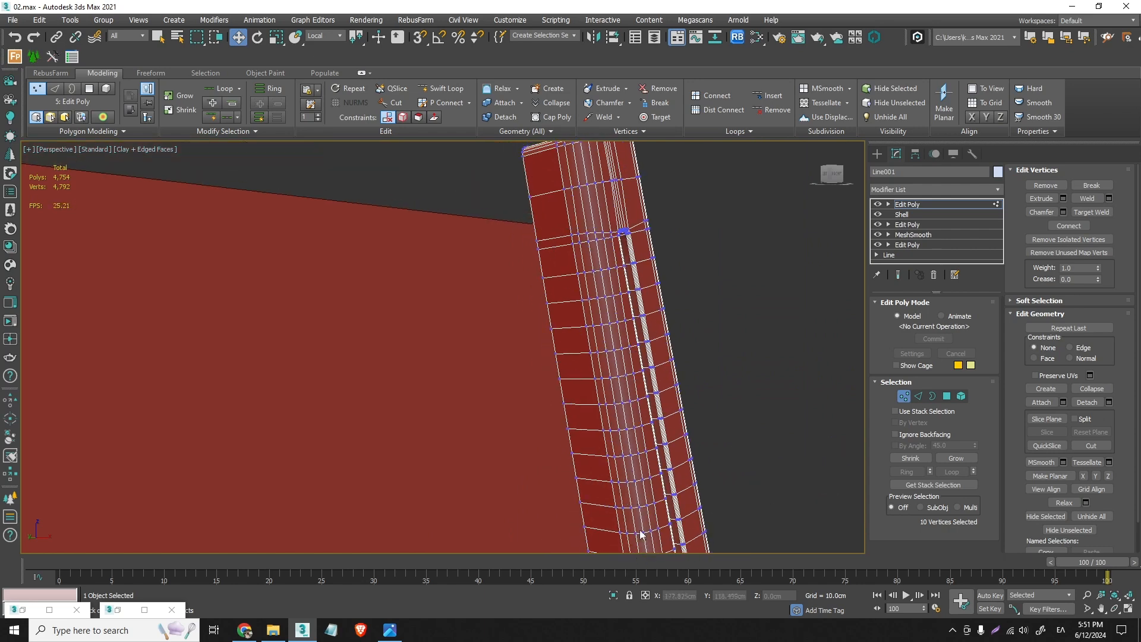
# - Leave vertex editing and start the Relax/Soften deform brush on the frame around the rail joint
pyautogui.click(904, 396)
pyautogui.click(150, 73)
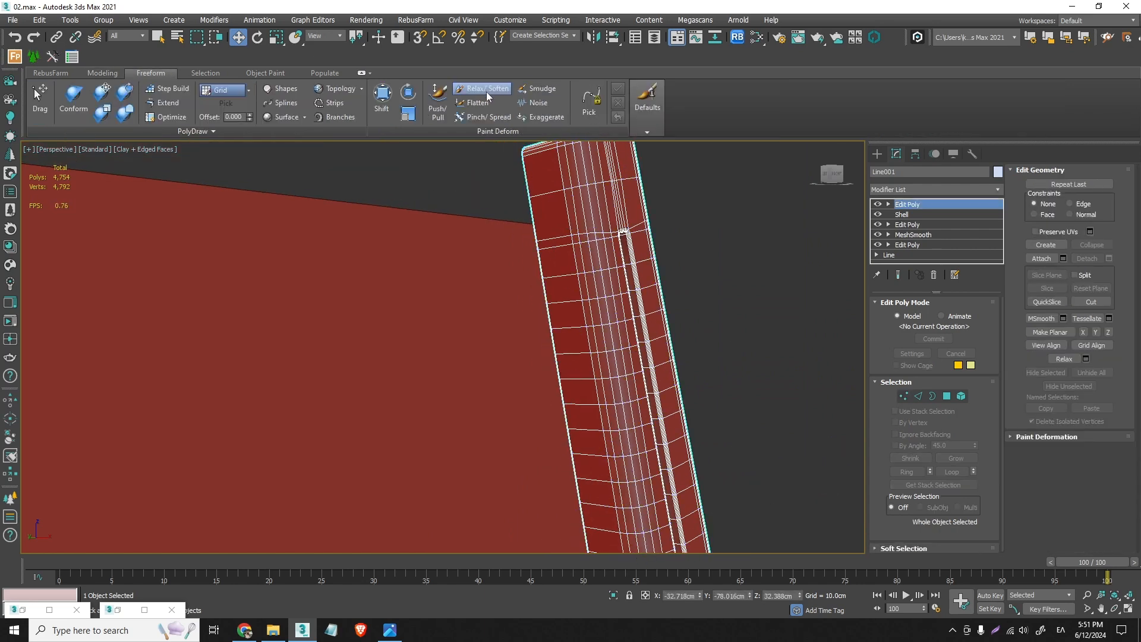
pyautogui.click(488, 96)
pyautogui.moveTo(647, 441); pyautogui.dragTo(633, 267, button='middle')
pyautogui.moveTo(653, 496); pyautogui.dragTo(644, 286, button='middle')
pyautogui.scroll(4, 637, 224)
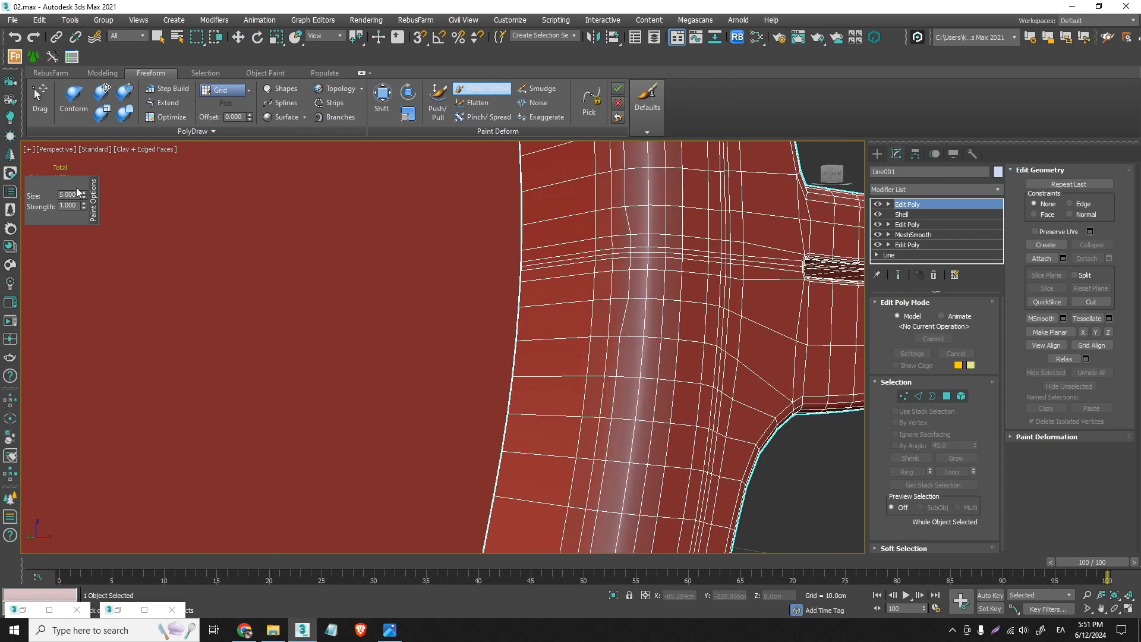
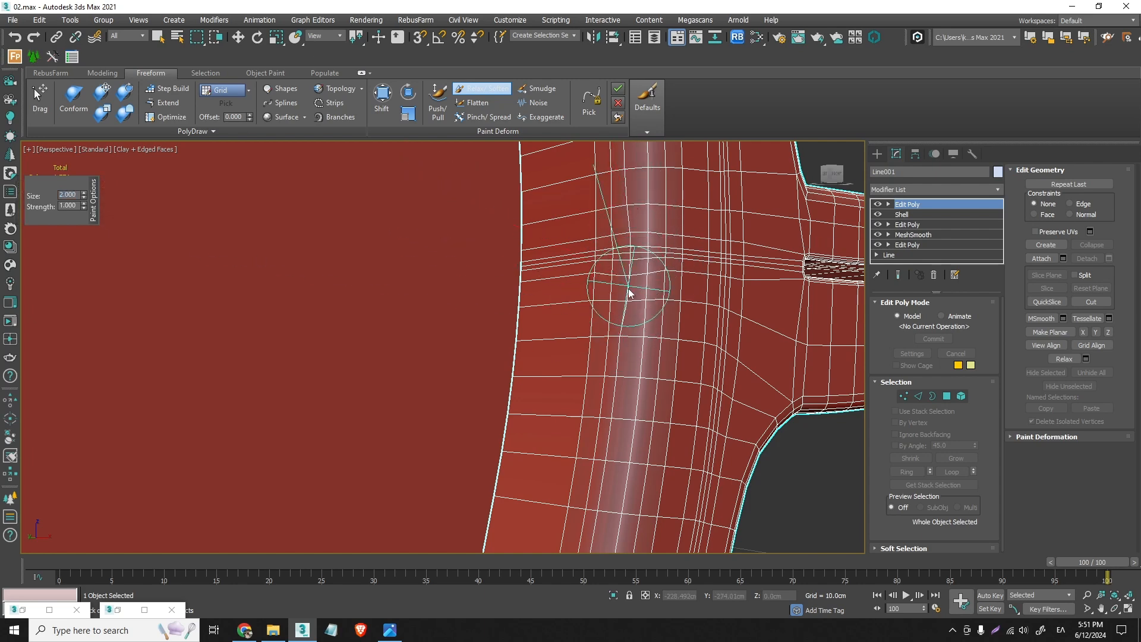
# - Set the Relax/Soften brush strength to 0.5 and smooth the frame's rounded edge around the rail joint
pyautogui.moveTo(720, 335)
pyautogui.keyDown('alt'); pyautogui.mouseDown(button='middle')
pyautogui.moveTo(747, 349)
pyautogui.moveTo(647, 342)
pyautogui.moveTo(762, 357)
pyautogui.moveTo(727, 386)
pyautogui.moveTo(570, 334)
pyautogui.moveTo(644, 357)
pyautogui.moveTo(642, 333)
pyautogui.mouseUp(button='middle'); pyautogui.keyUp('alt')
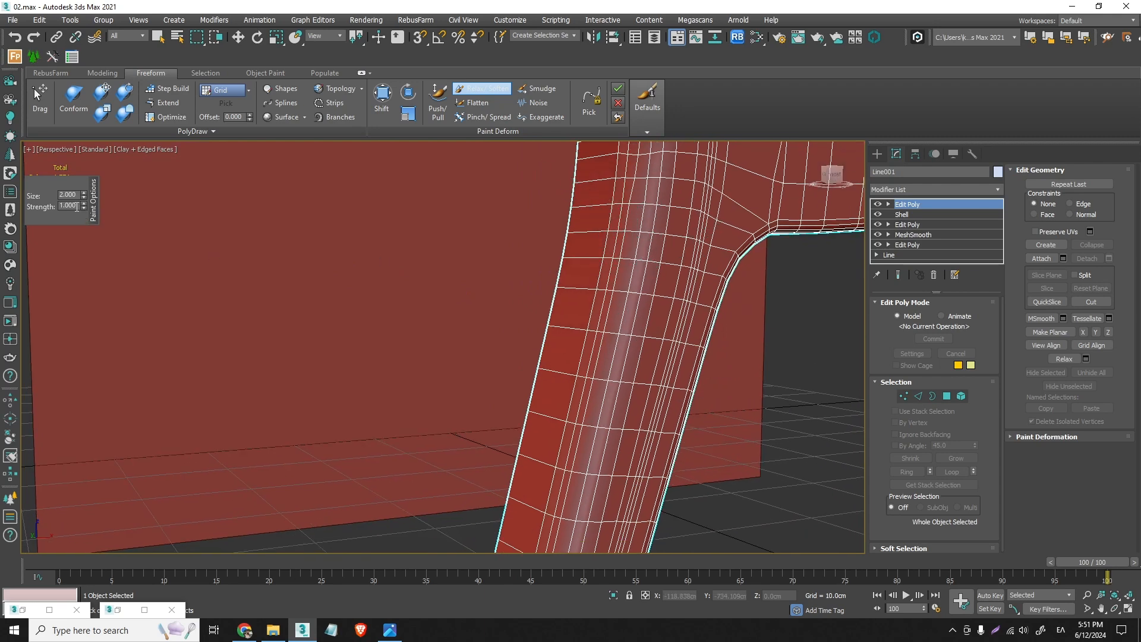
pyautogui.click(77, 207)
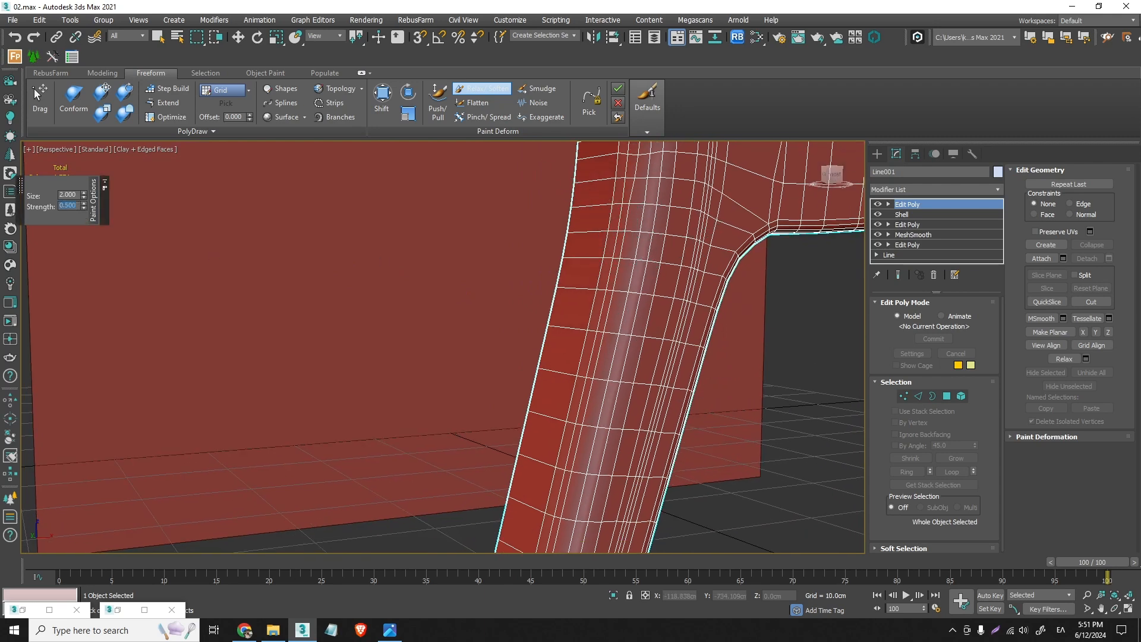
pyautogui.keyDown('alt'); pyautogui.moveTo(658, 241); pyautogui.dragTo(606, 274, button='middle'); pyautogui.keyUp('alt')
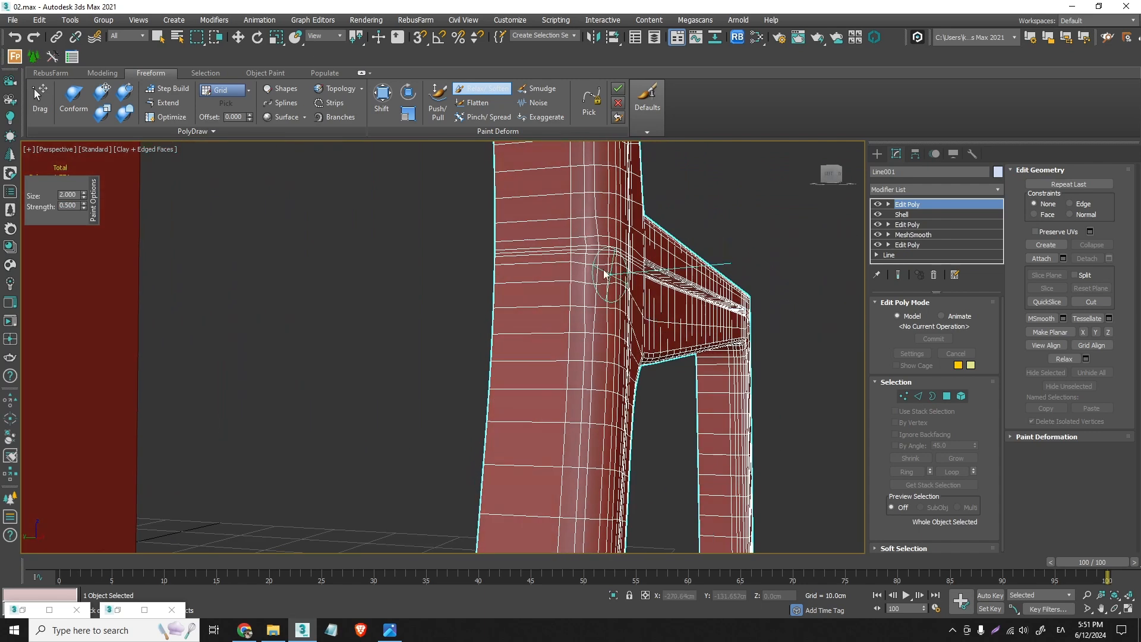
pyautogui.moveTo(602, 245)
pyautogui.mouseDown()
pyautogui.moveTo(599, 194)
pyautogui.moveTo(597, 229)
pyautogui.mouseUp()
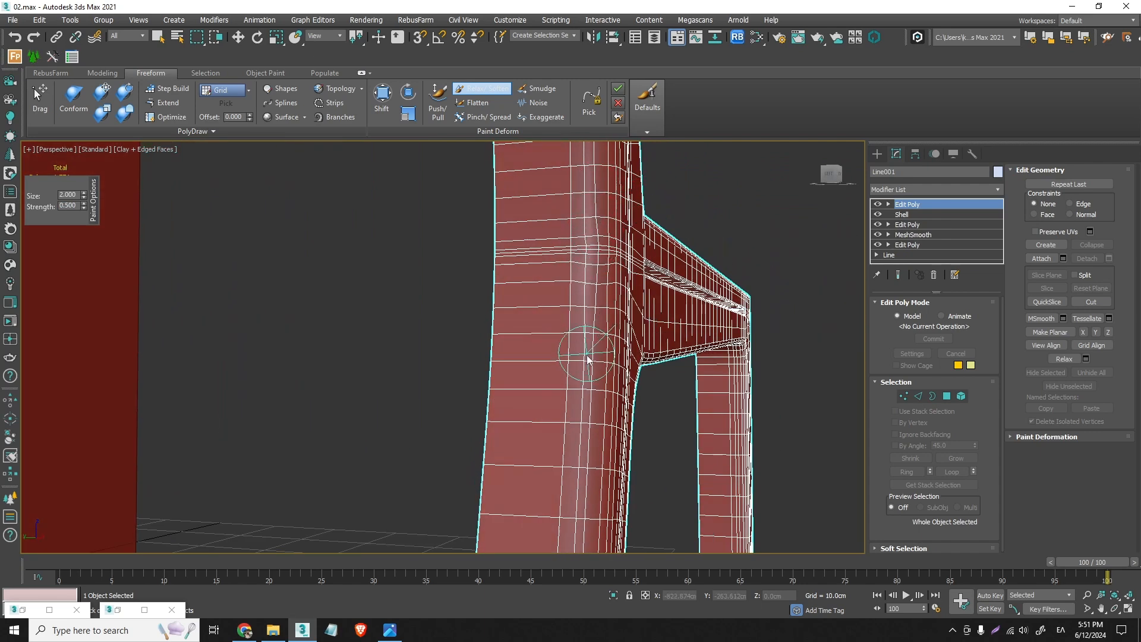
pyautogui.moveTo(587, 359); pyautogui.dragTo(596, 416)
pyautogui.moveTo(598, 292)
pyautogui.keyDown('alt'); pyautogui.mouseDown(button='middle')
pyautogui.moveTo(501, 292)
pyautogui.moveTo(573, 289)
pyautogui.moveTo(597, 315)
pyautogui.moveTo(547, 380)
pyautogui.mouseUp(button='middle'); pyautogui.keyUp('alt')
# - Relax the rounded edge along the rear leg, its foot and the back post, finishing with the deform brush off
pyautogui.moveTo(674, 483)
pyautogui.keyDown('alt'); pyautogui.mouseDown(button='middle')
pyautogui.moveTo(667, 499)
pyautogui.moveTo(683, 484)
pyautogui.moveTo(658, 412)
pyautogui.moveTo(705, 355)
pyautogui.moveTo(701, 386)
pyautogui.mouseUp(button='middle'); pyautogui.keyUp('alt')
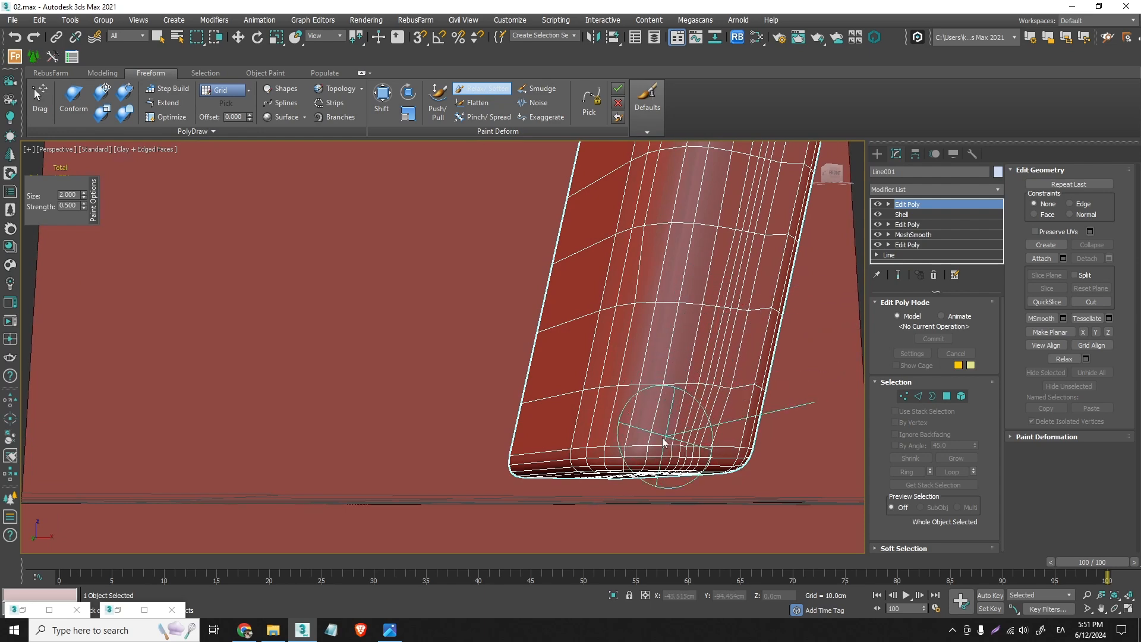
pyautogui.keyDown('alt'); pyautogui.moveTo(587, 451); pyautogui.dragTo(631, 357, button='middle'); pyautogui.keyUp('alt')
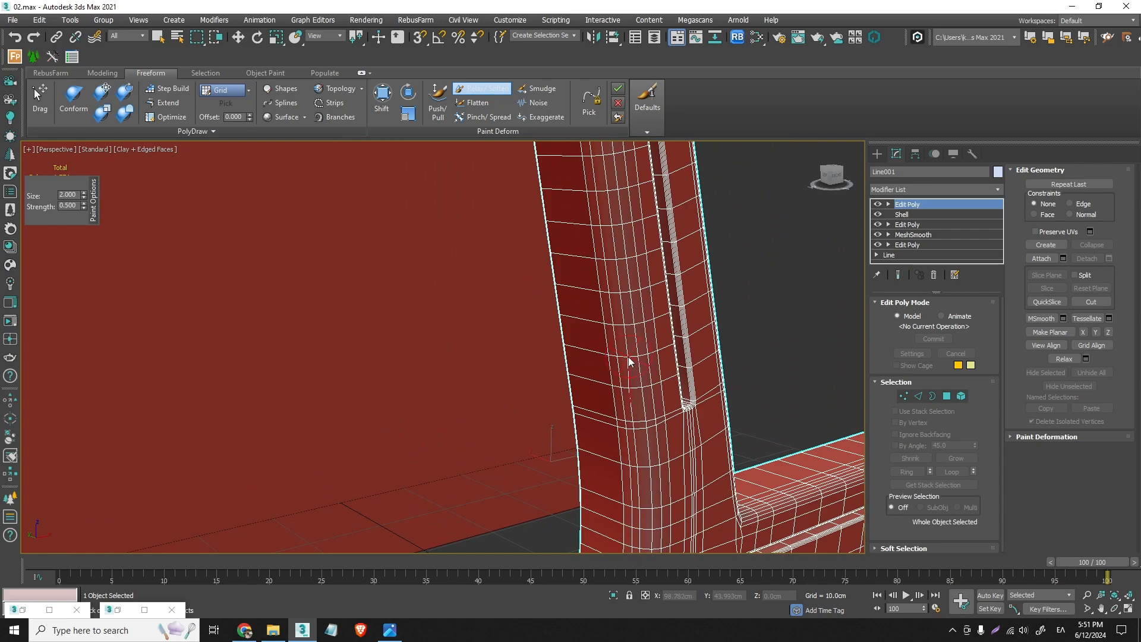
pyautogui.keyDown('alt'); pyautogui.moveTo(634, 237); pyautogui.dragTo(604, 258, button='middle'); pyautogui.keyUp('alt')
pyautogui.scroll(3, 599, 253)
pyautogui.press('w')
# - Cut two new edges across the back post's top face, from its outer edge to the vertices of the rounded corner
pyautogui.scroll(3, 647, 187)
pyautogui.keyDown('alt'); pyautogui.moveTo(668, 186); pyautogui.dragTo(631, 280, button='middle'); pyautogui.keyUp('alt')
pyautogui.click(103, 74)
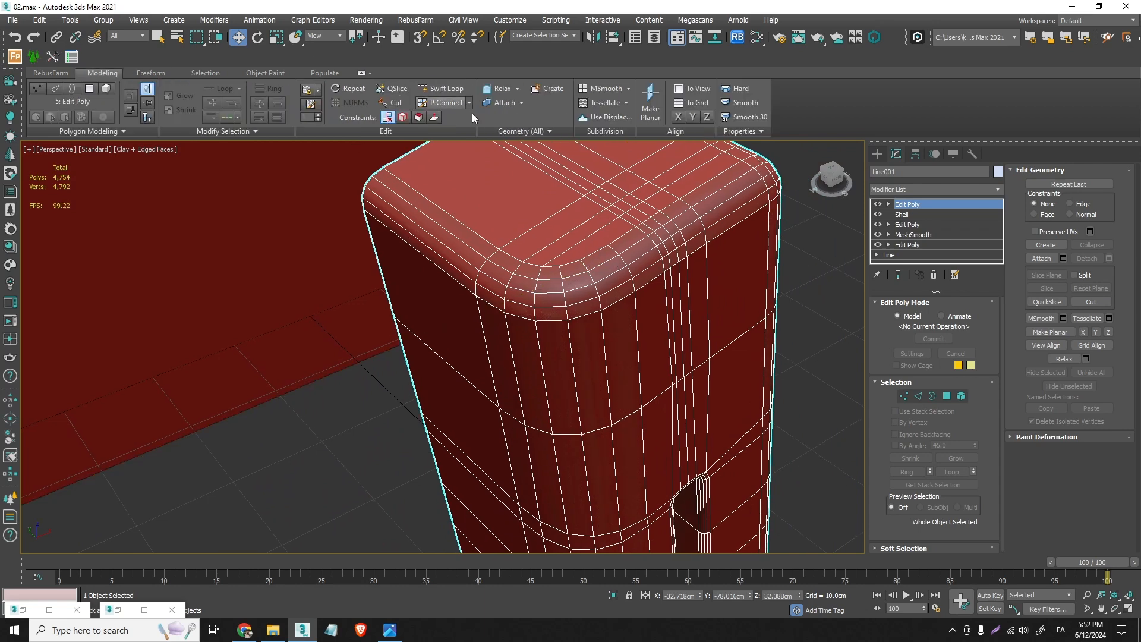
pyautogui.click(392, 102)
pyautogui.press('s')
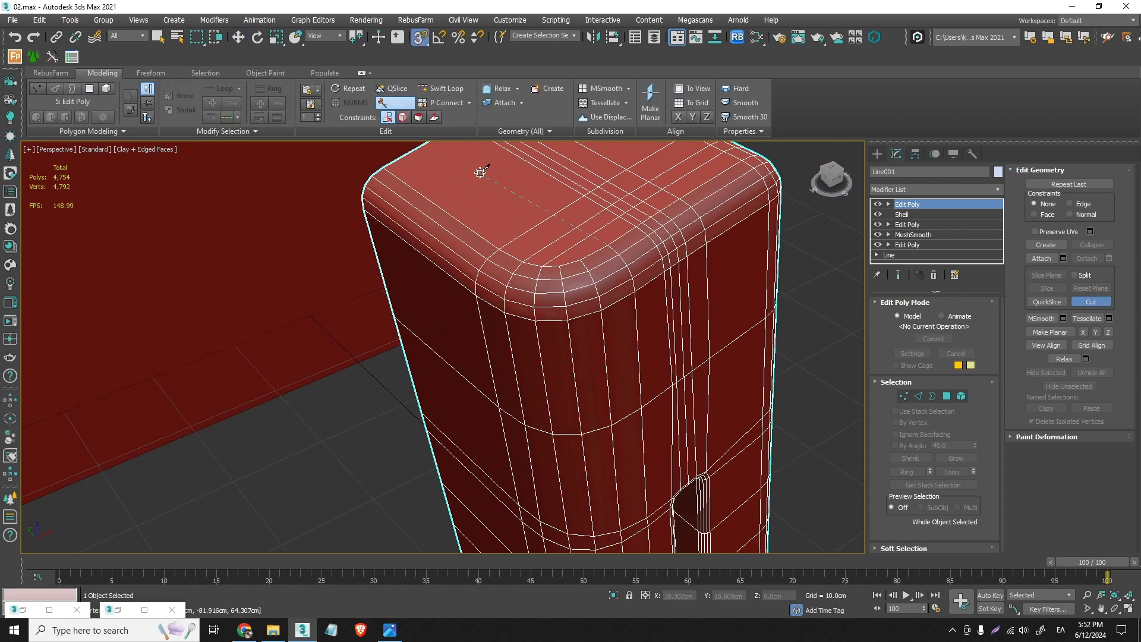
pyautogui.keyDown('alt'); pyautogui.moveTo(480, 172); pyautogui.dragTo(506, 237, button='middle'); pyautogui.keyUp('alt')
pyautogui.click(478, 215)
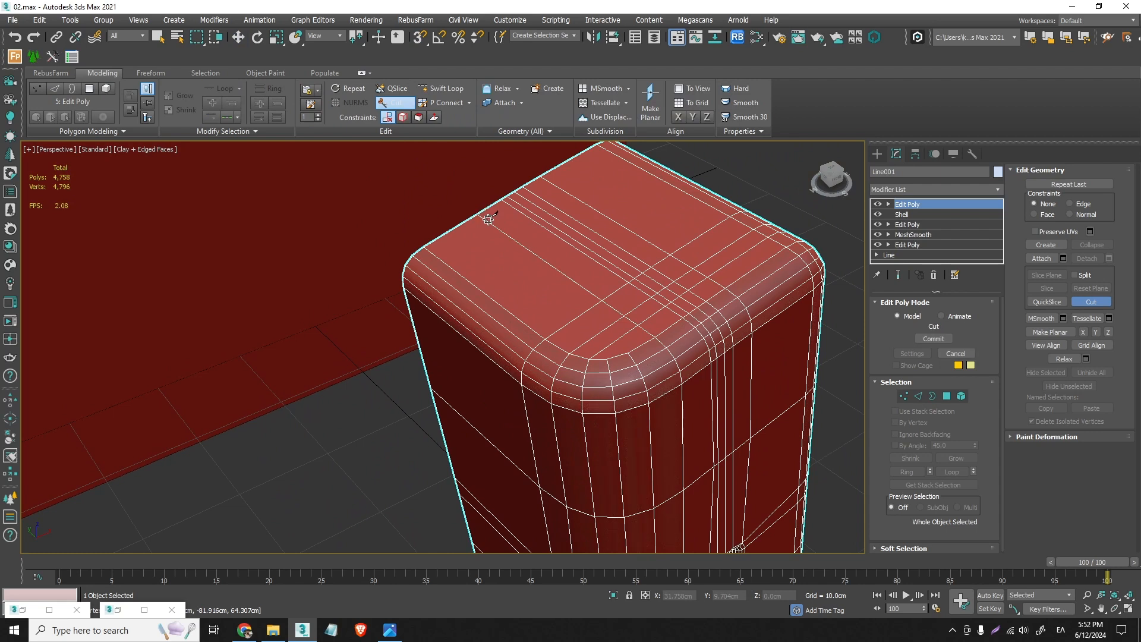
pyautogui.press('s')
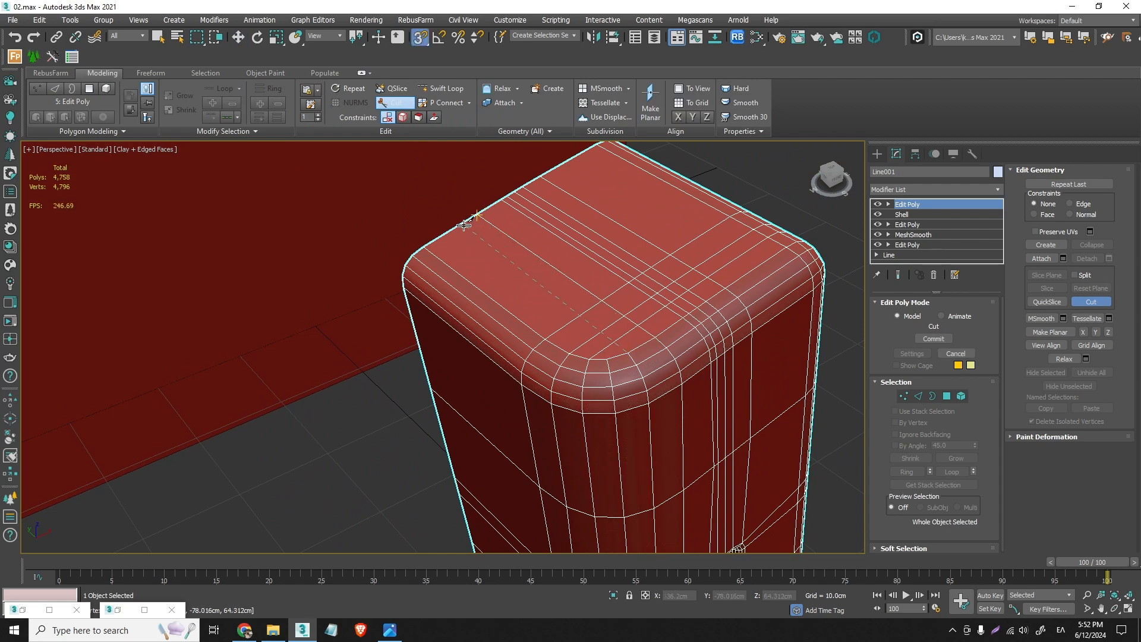
pyautogui.press('s')
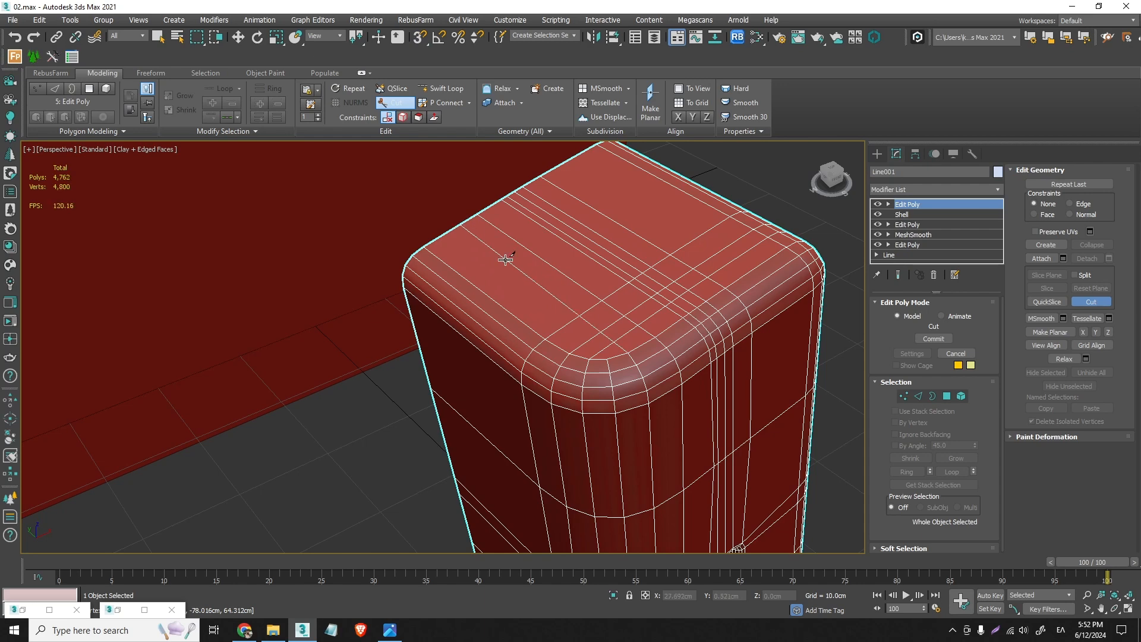
pyautogui.scroll(3, 612, 356)
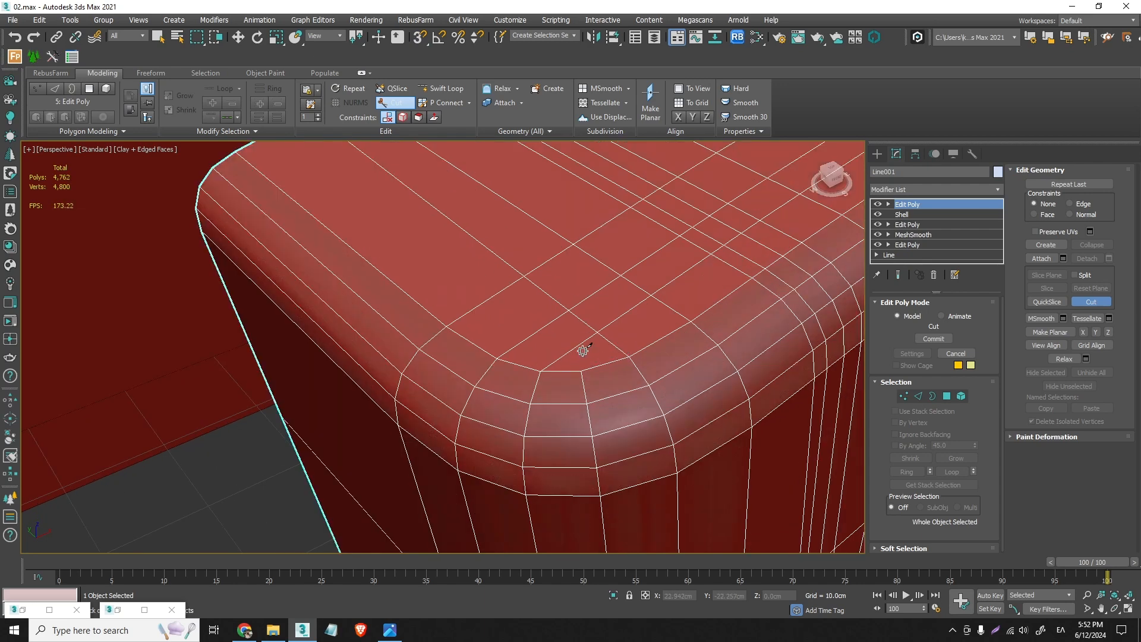
pyautogui.rightClick(597, 368)
# - Examine the whole side frame, from the cut top of the back post to the rail and legs
pyautogui.scroll(-5, 612, 376)
pyautogui.keyDown('alt'); pyautogui.moveTo(624, 390); pyautogui.dragTo(887, 373, button='middle'); pyautogui.keyUp('alt')
pyautogui.click(903, 397)
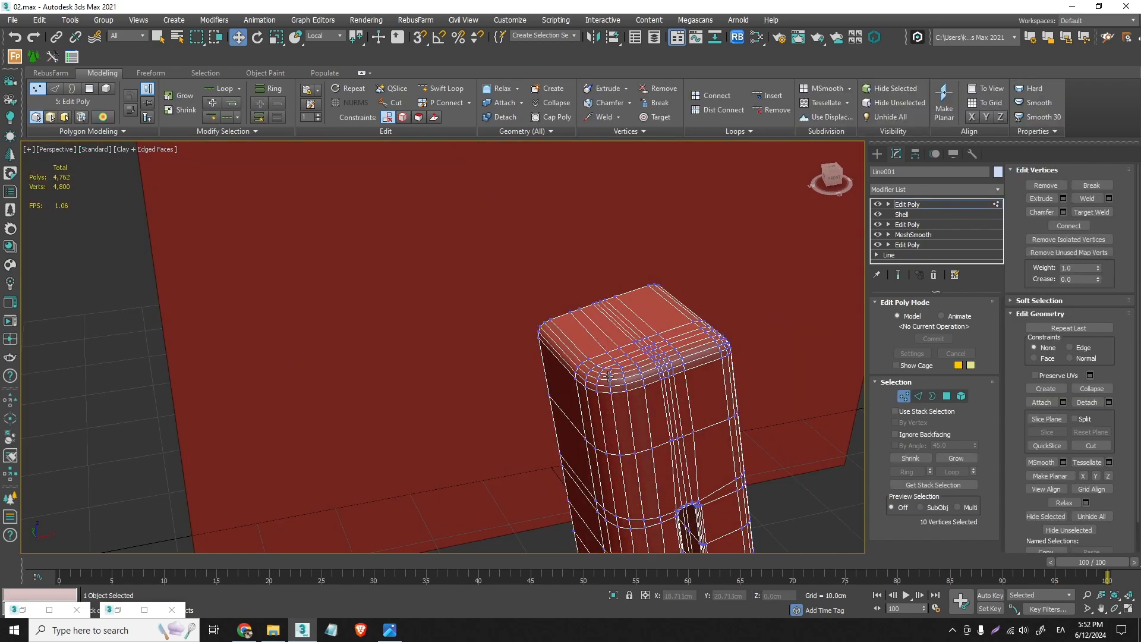
pyautogui.click(903, 397)
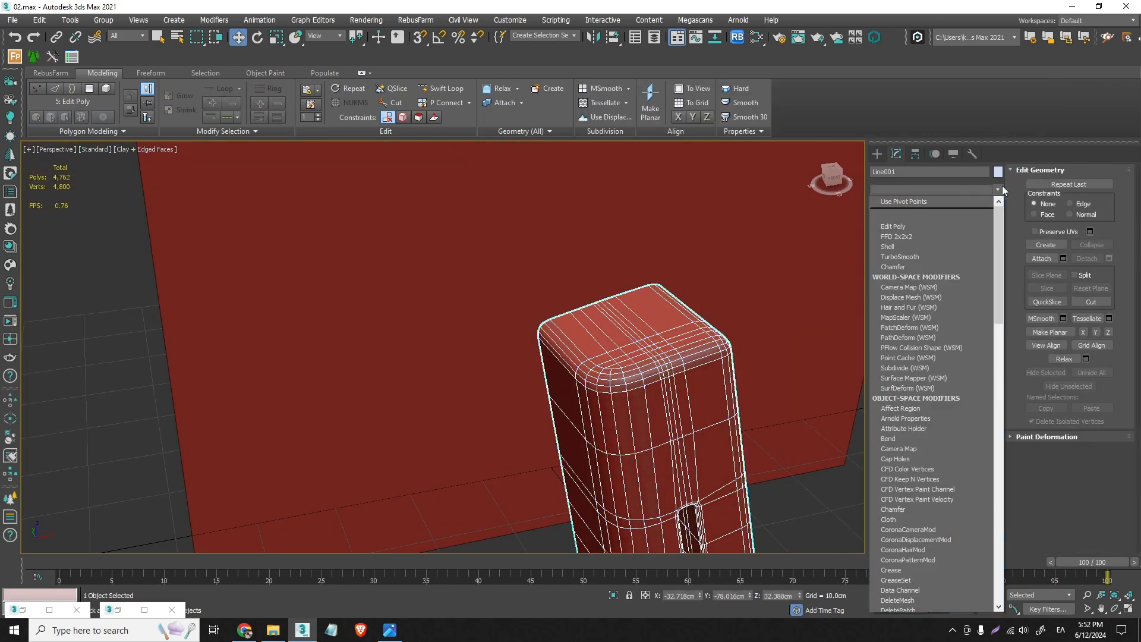
pyautogui.click(999, 189)
pyautogui.click(999, 191)
pyautogui.scroll(-6, 740, 410)
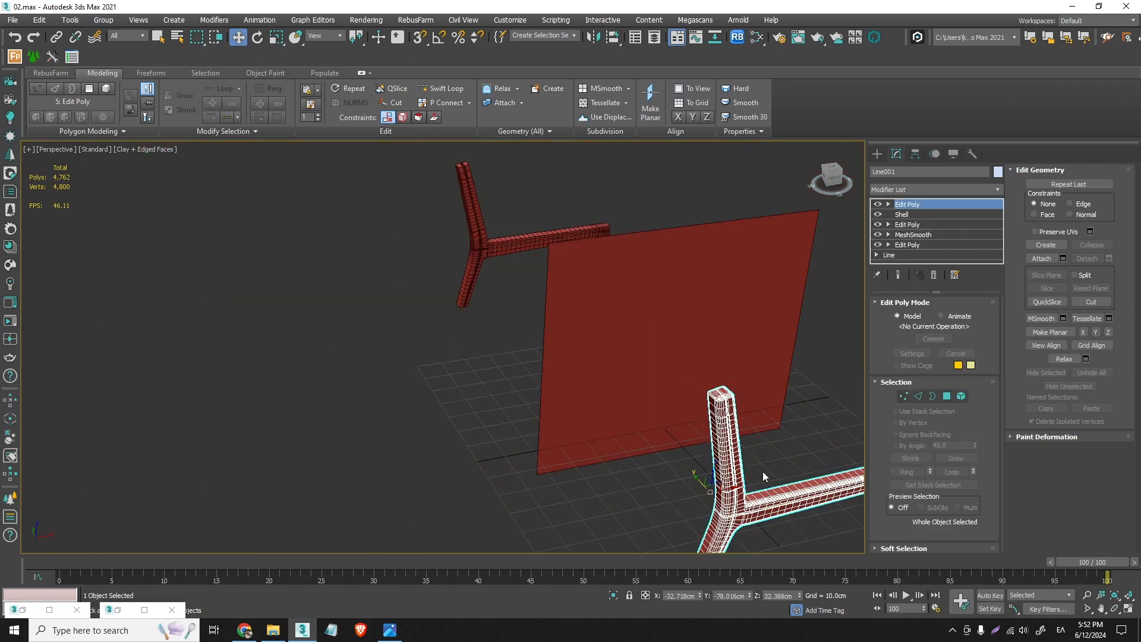
pyautogui.moveTo(765, 476); pyautogui.dragTo(650, 385, button='middle')
pyautogui.scroll(5, 657, 383)
pyautogui.keyDown('alt'); pyautogui.moveTo(618, 425); pyautogui.dragTo(629, 315, button='middle'); pyautogui.keyUp('alt')
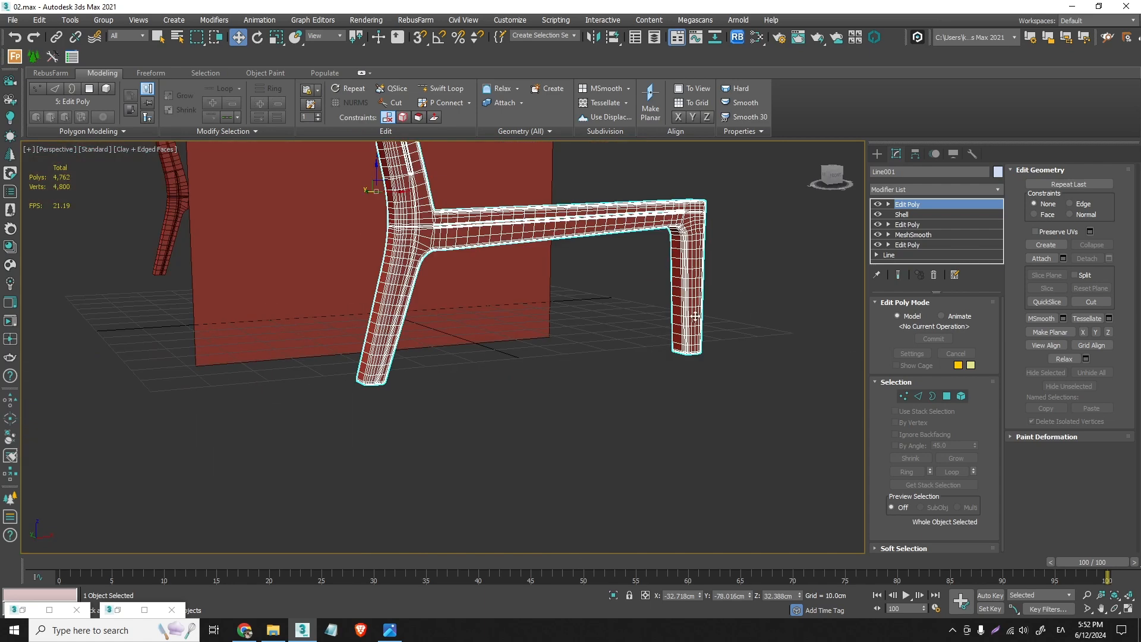
# - Add a Symmetry modifier to the side frame with Z as the mirror axis
pyautogui.click(999, 190)
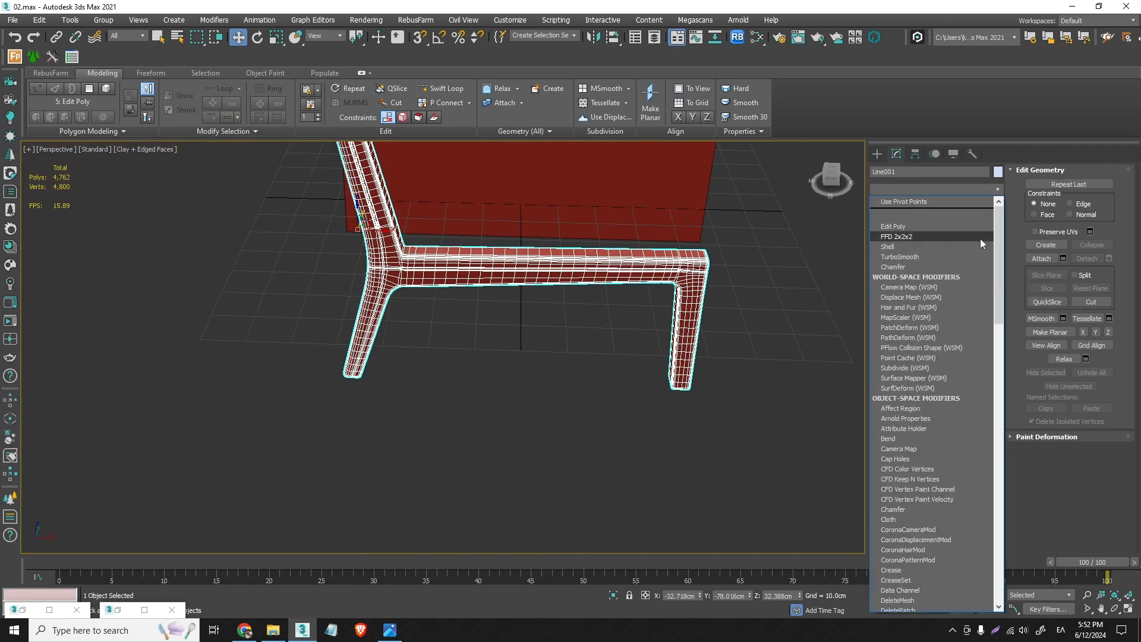
pyautogui.scroll(-2, 994, 268)
pyautogui.press('s')
pyautogui.press('s')
pyautogui.press('s')
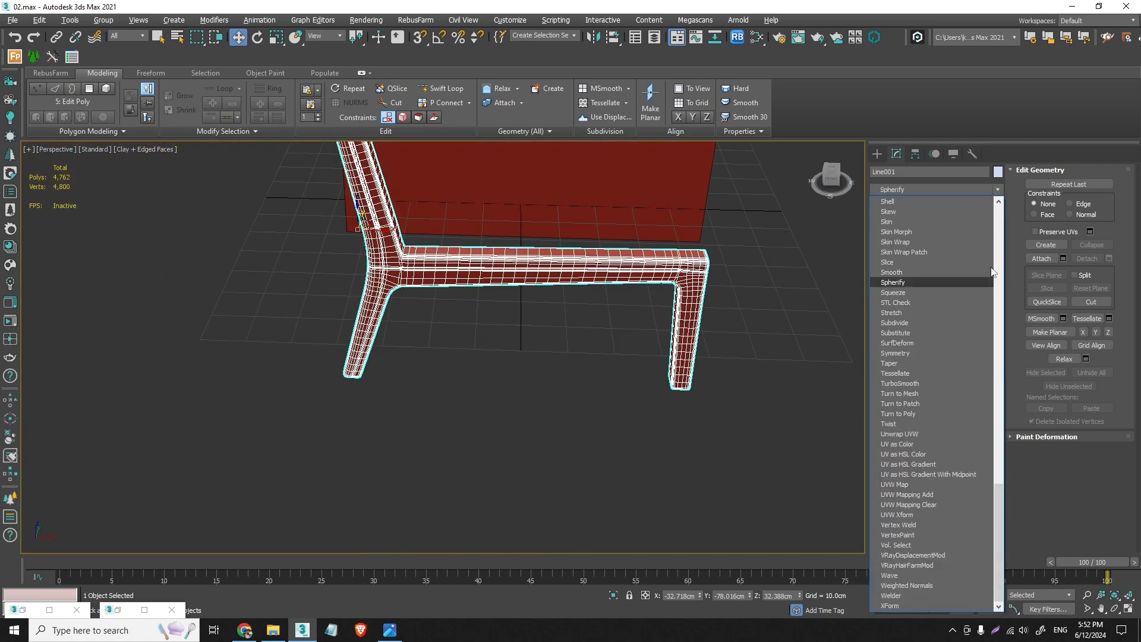
pyautogui.click(917, 353)
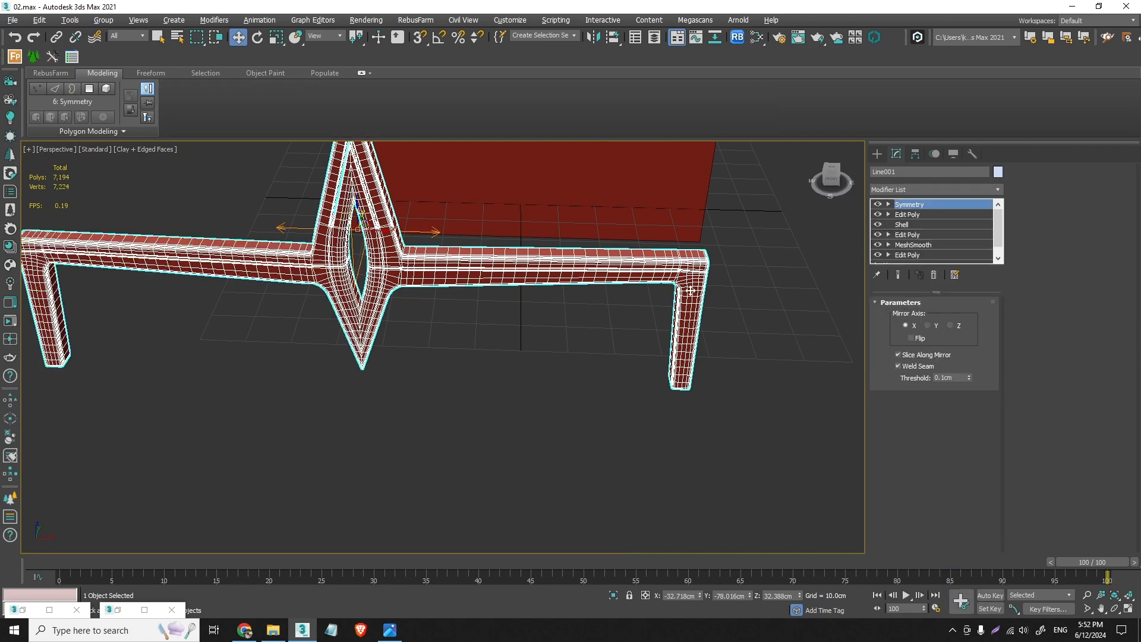
pyautogui.click(929, 326)
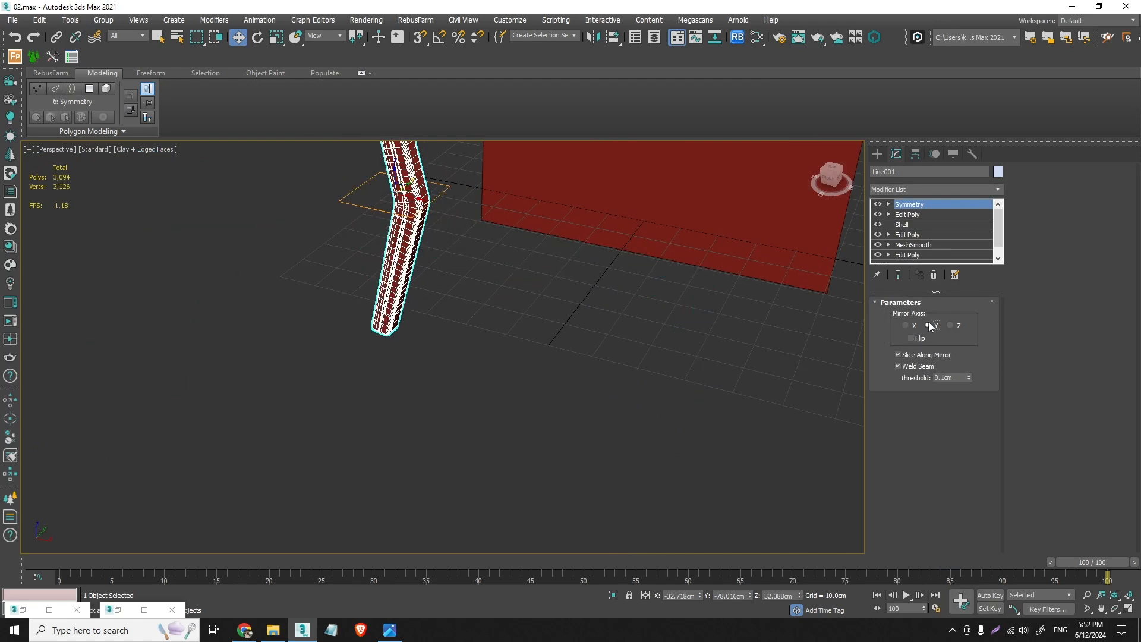
pyautogui.click(949, 325)
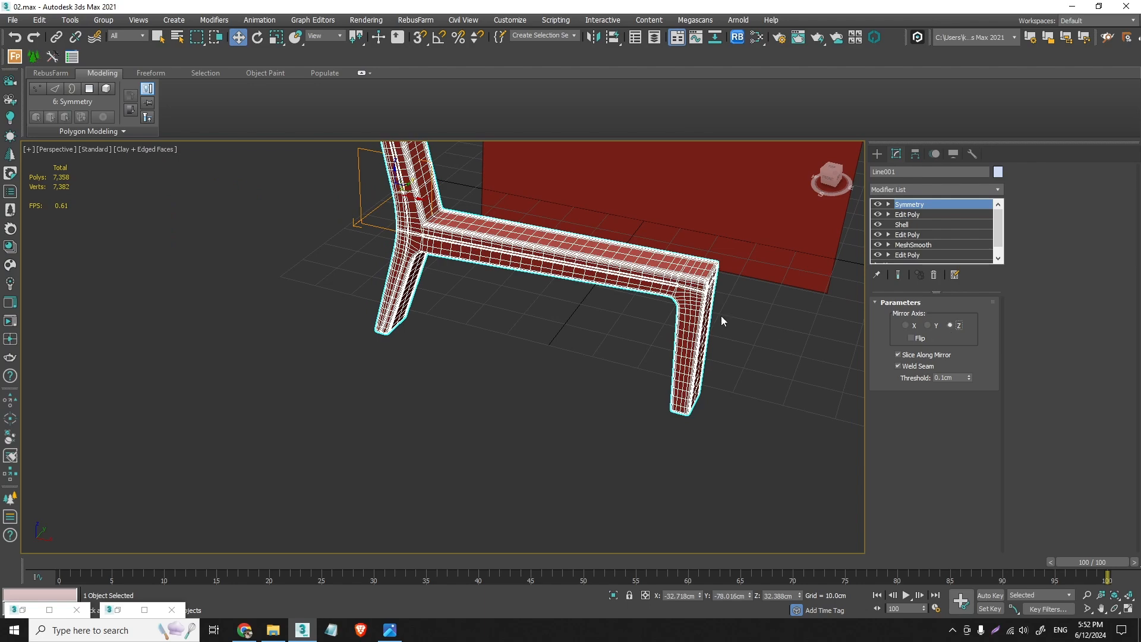
# - Shift the Symmetry mirror plane about 0.2 cm across the frame's thickness and edit the weld seam threshold
pyautogui.scroll(4, 722, 315)
pyautogui.keyDown('alt'); pyautogui.moveTo(722, 316); pyautogui.dragTo(717, 471, button='middle'); pyautogui.keyUp('alt')
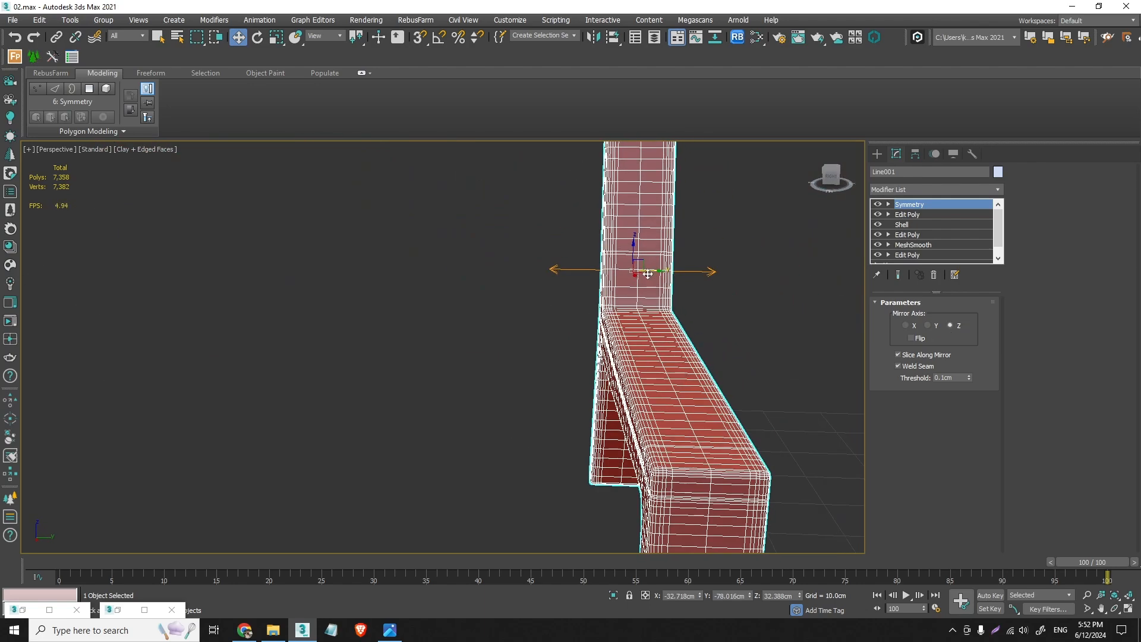
pyautogui.moveTo(648, 274); pyautogui.dragTo(646, 385, button='middle')
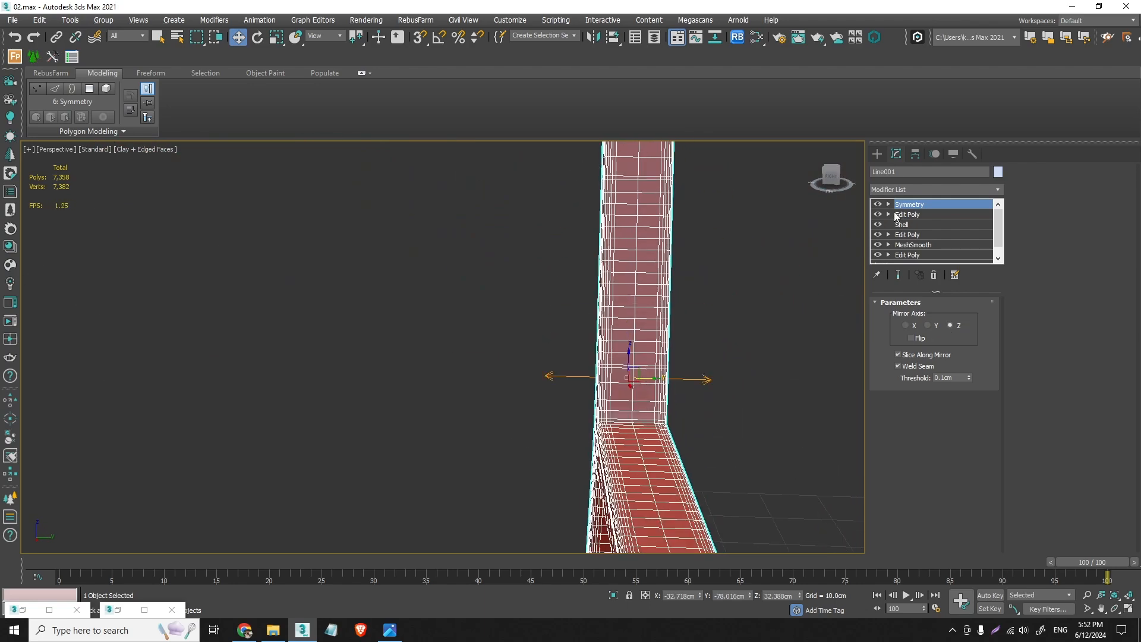
pyautogui.click(889, 204)
pyautogui.click(909, 214)
pyautogui.moveTo(613, 380); pyautogui.dragTo(612, 380)
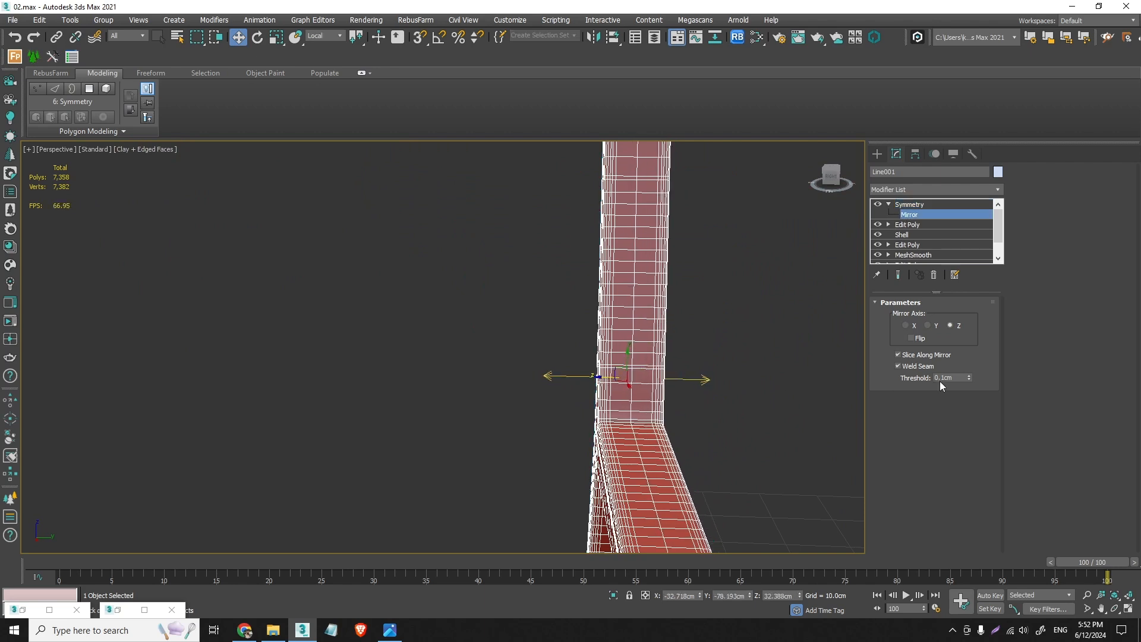
pyautogui.write('00')
pyautogui.press('Return')
# - Add an Edit Poly modifier above Symmetry on the side frame
pyautogui.click(998, 190)
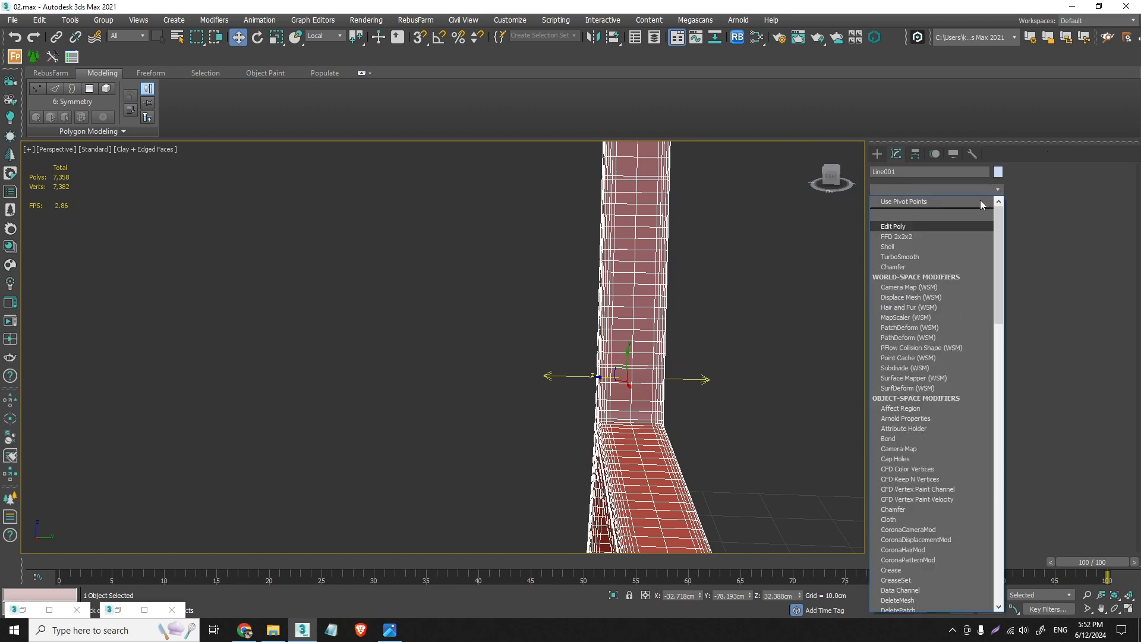
pyautogui.press('e')
pyautogui.click(955, 200)
# - Turn off the edged-faces display, inspect the mirrored frame's shading around the back post and reselect the frame
pyautogui.click(731, 273)
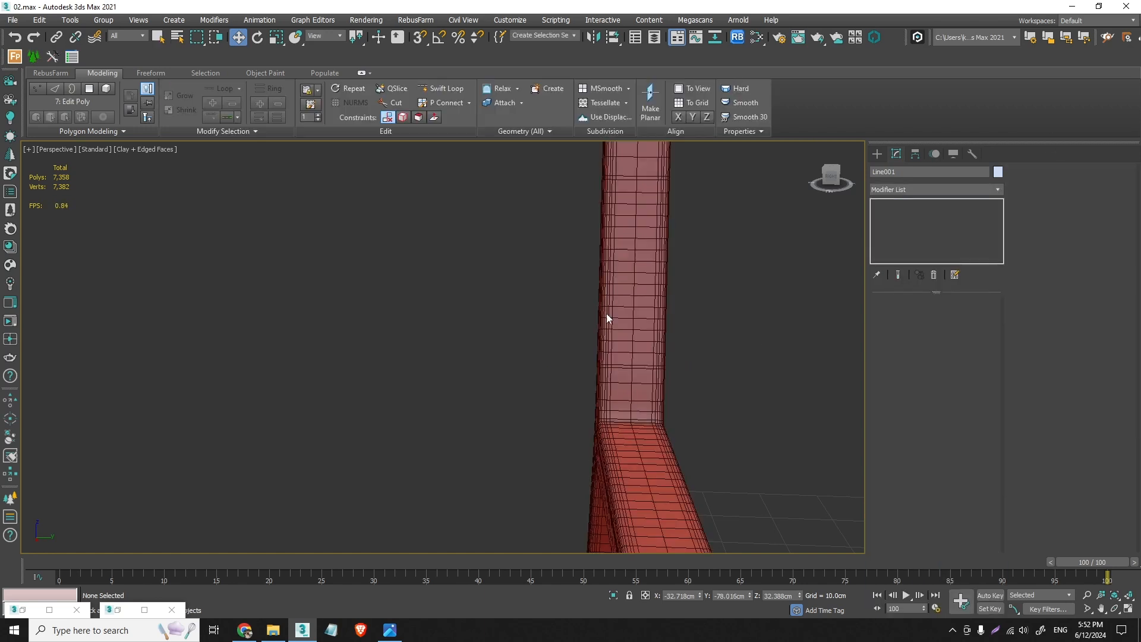
pyautogui.click(146, 149)
pyautogui.click(178, 277)
pyautogui.scroll(-5, 653, 392)
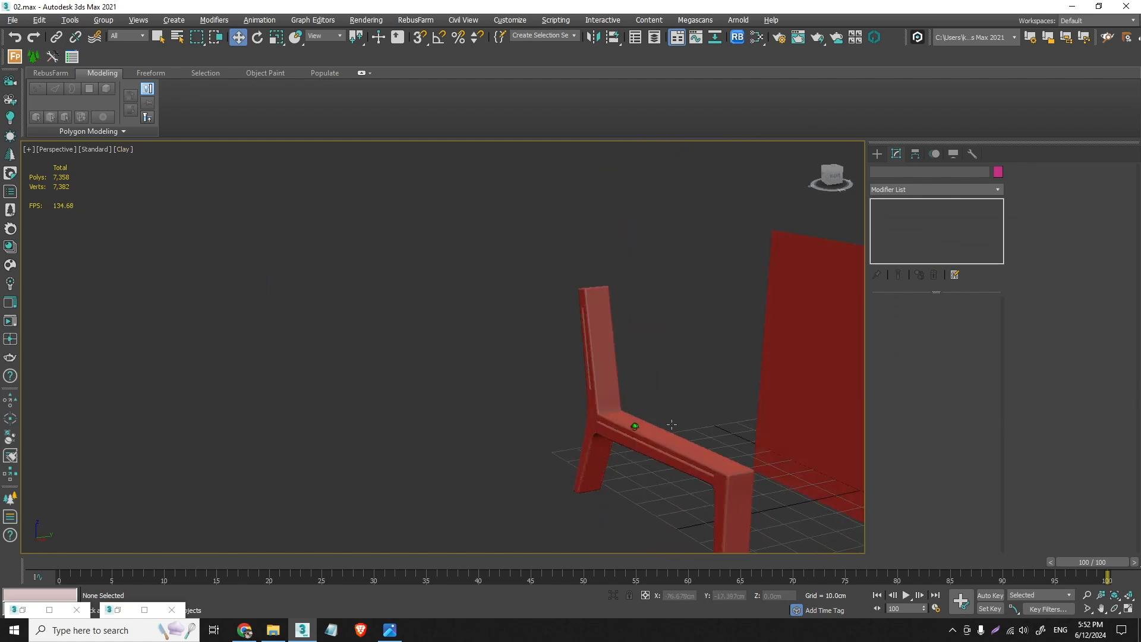
pyautogui.keyDown('alt'); pyautogui.moveTo(635, 426); pyautogui.dragTo(593, 314, button='middle'); pyautogui.keyUp('alt')
pyautogui.scroll(5, 573, 352)
pyautogui.click(594, 313)
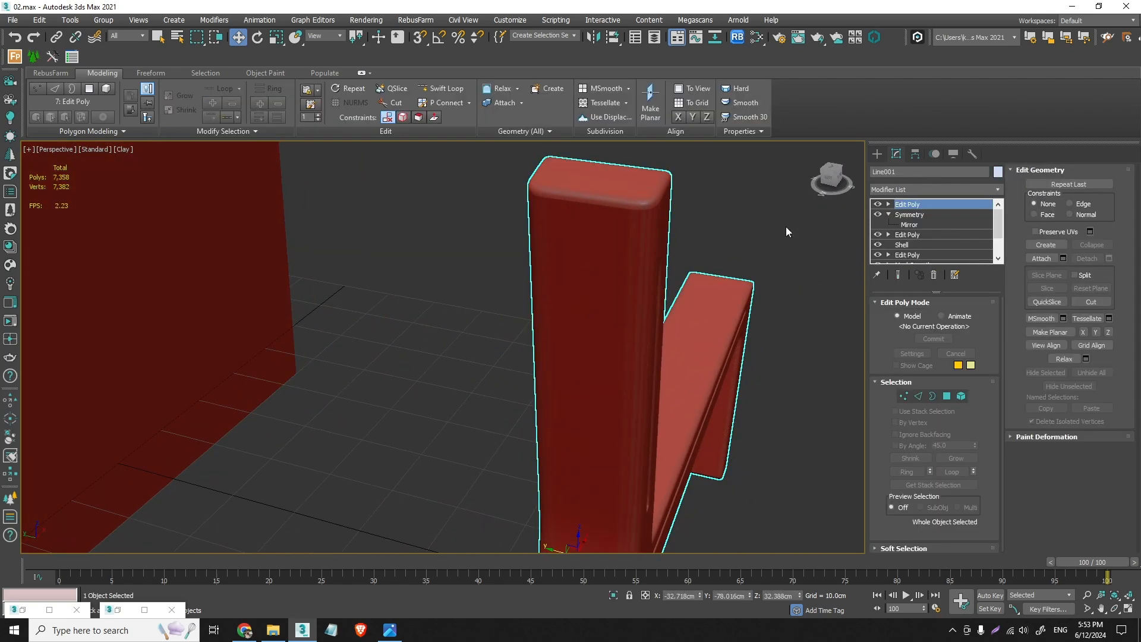
# - In a wireframe top view, select the vertices of the frame's +Y half with the centre loop and move them inward along the View Y axis
pyautogui.click(905, 396)
pyautogui.press('t')
pyautogui.press('F3')
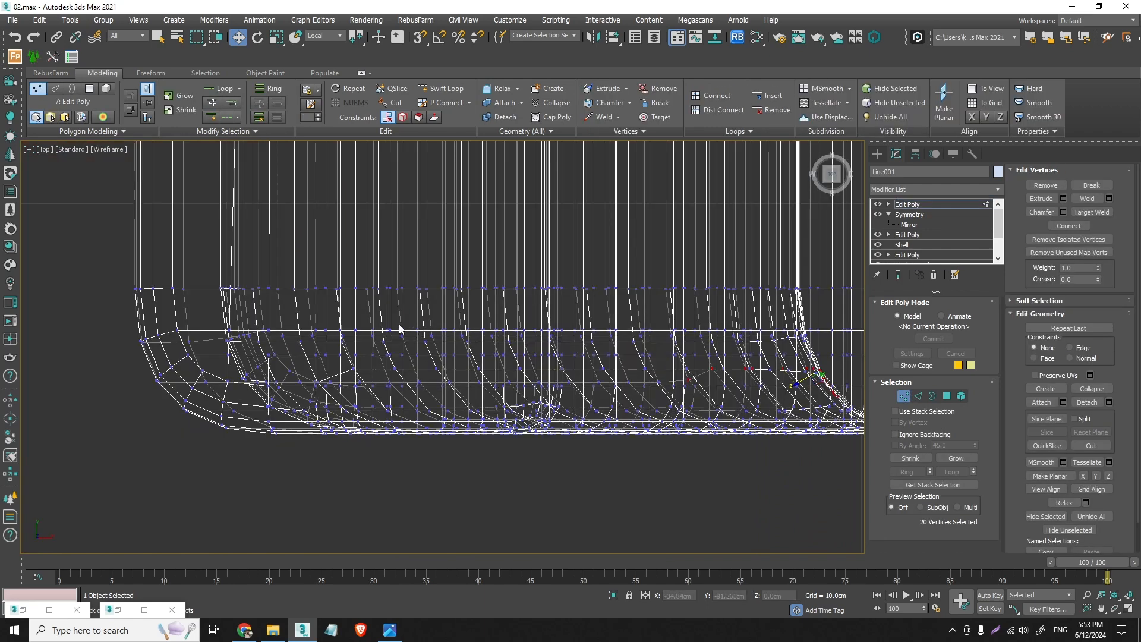
pyautogui.scroll(-5, 399, 323)
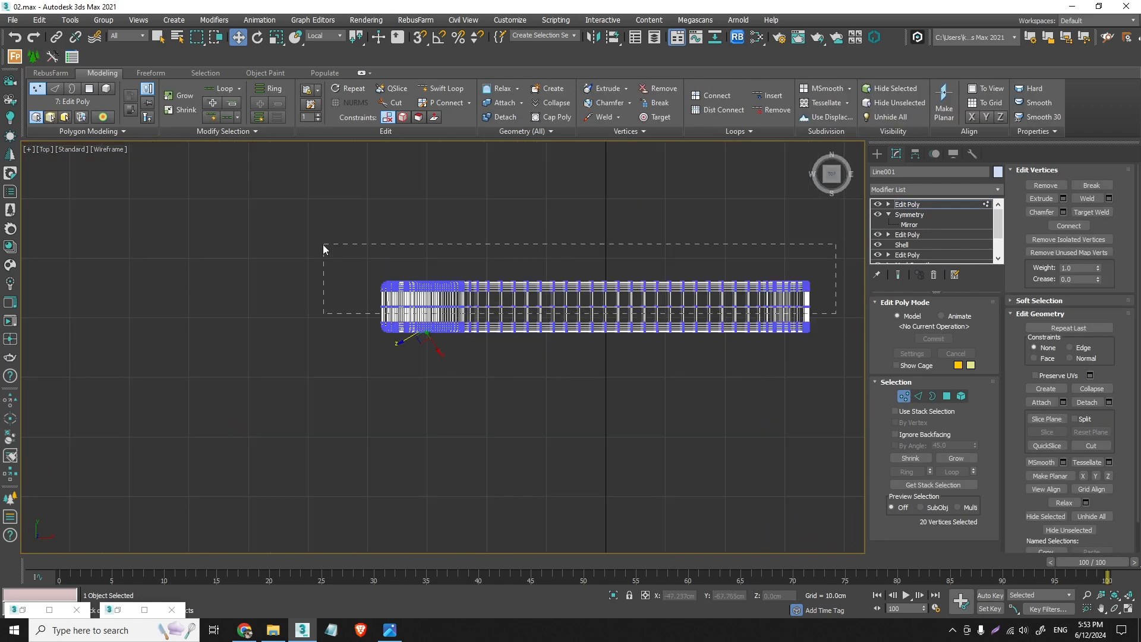
pyautogui.moveTo(323, 248); pyautogui.dragTo(324, 245)
pyautogui.scroll(4, 481, 309)
pyautogui.click(330, 42)
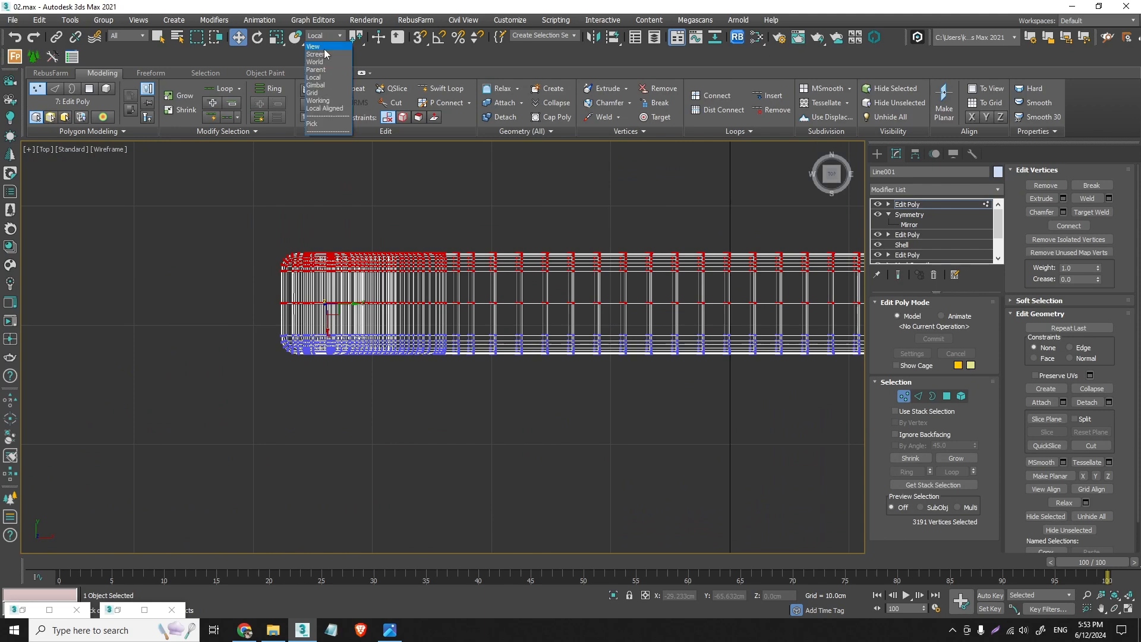
pyautogui.click(321, 48)
pyautogui.moveTo(641, 246); pyautogui.dragTo(643, 273)
# - Select only the +Y side vertices without the centre loop, move them about 2.3 cm inward along Y and check the thinner frame in perspective
pyautogui.scroll(-5, 512, 290)
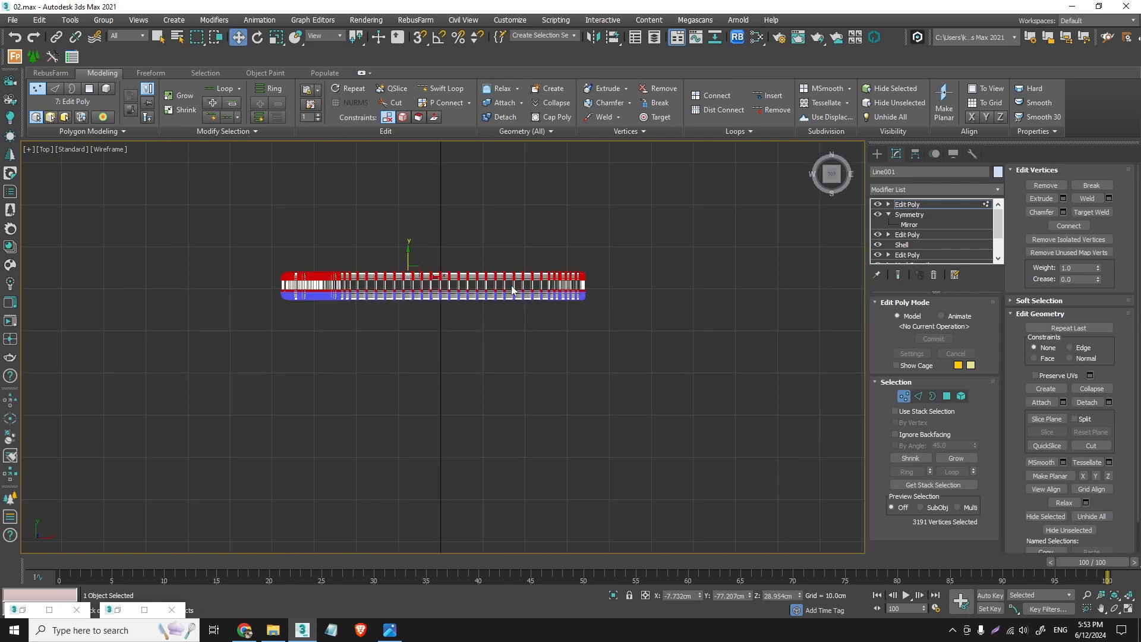
pyautogui.moveTo(256, 248); pyautogui.dragTo(257, 247)
pyautogui.scroll(3, 395, 264)
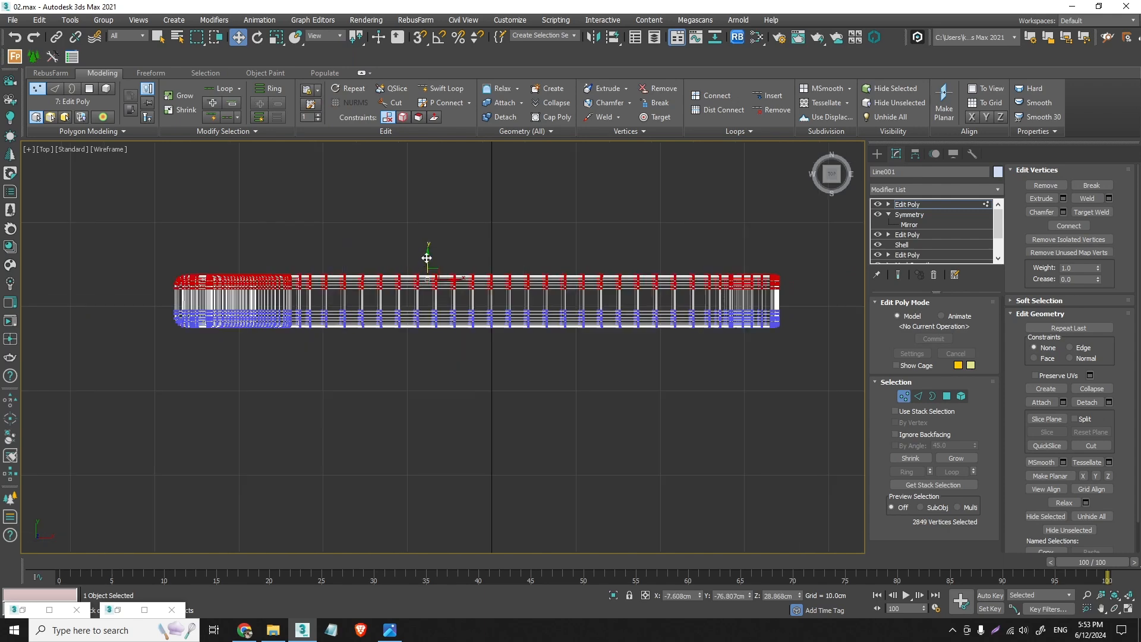
pyautogui.moveTo(427, 258); pyautogui.dragTo(431, 277)
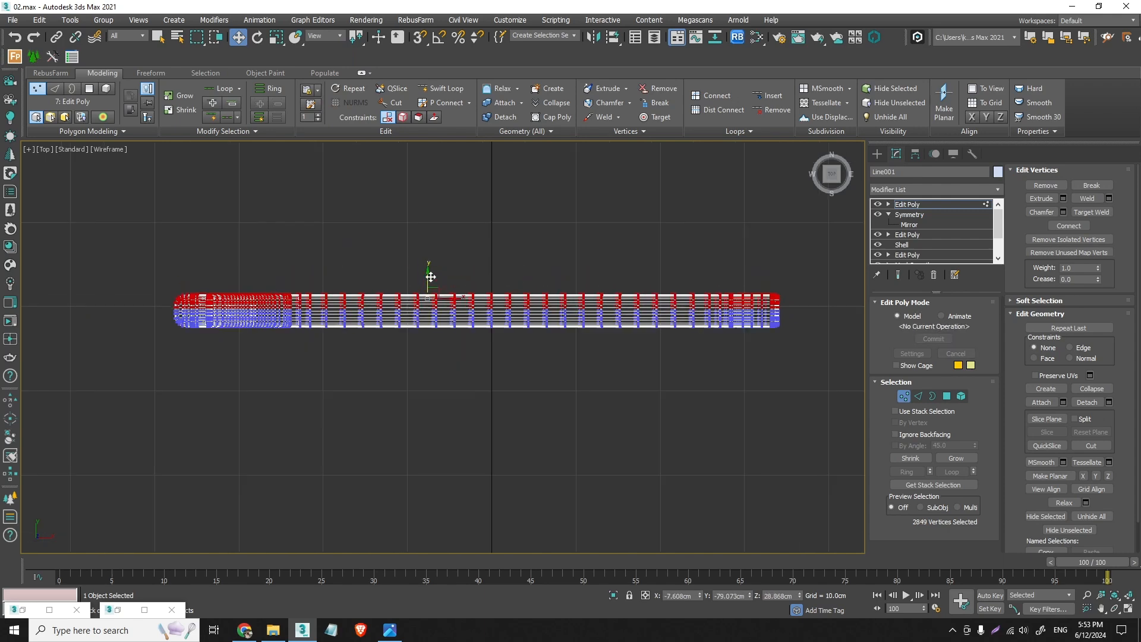
pyautogui.press('p')
pyautogui.keyDown('alt'); pyautogui.moveTo(616, 314); pyautogui.dragTo(575, 308, button='middle'); pyautogui.keyUp('alt')
pyautogui.scroll(-5, 588, 306)
pyautogui.scroll(5, 584, 309)
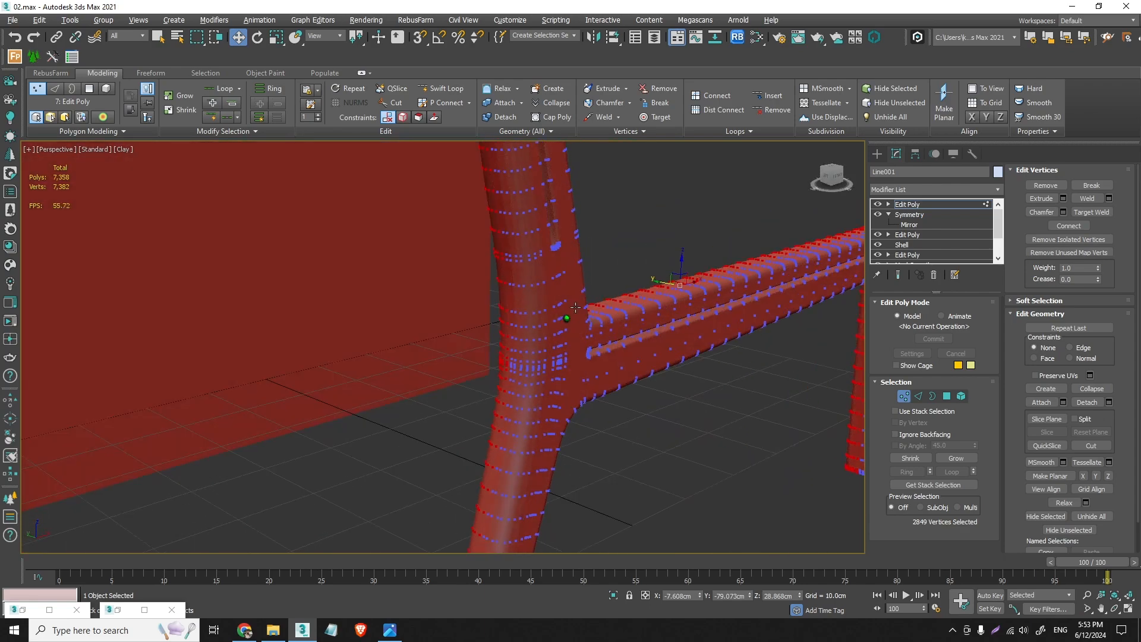
# - Leave vertex editing on the side frame, deselect it and save the scene as a new file named 03
pyautogui.click(904, 396)
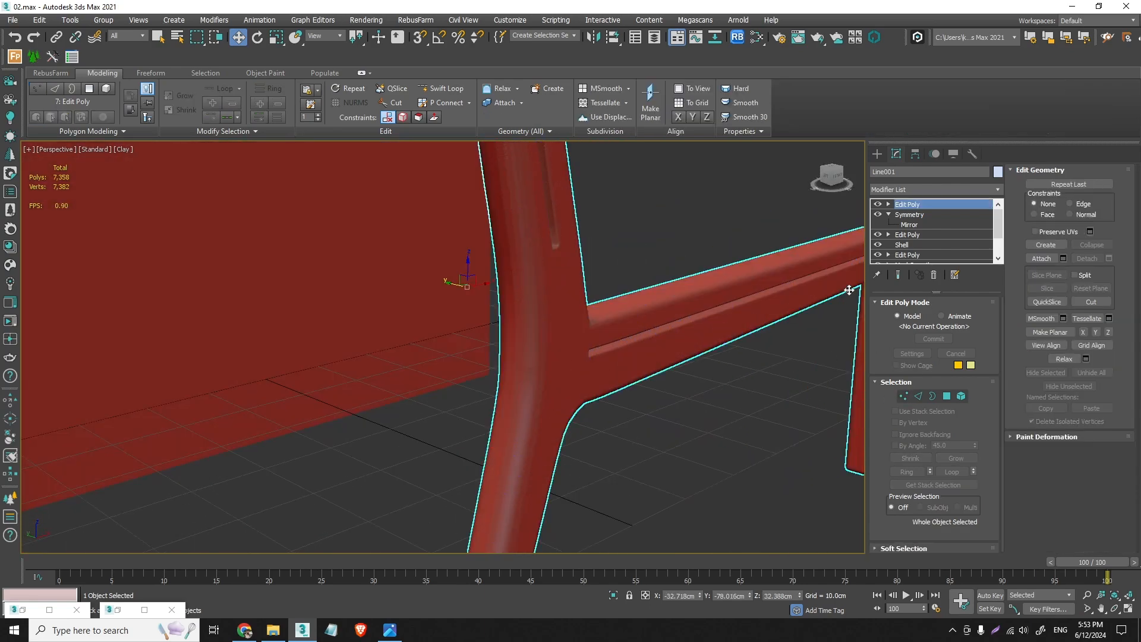
pyautogui.click(880, 157)
pyautogui.click(738, 431)
pyautogui.keyDown('alt'); pyautogui.moveTo(560, 371); pyautogui.dragTo(615, 469, button='middle'); pyautogui.keyUp('alt')
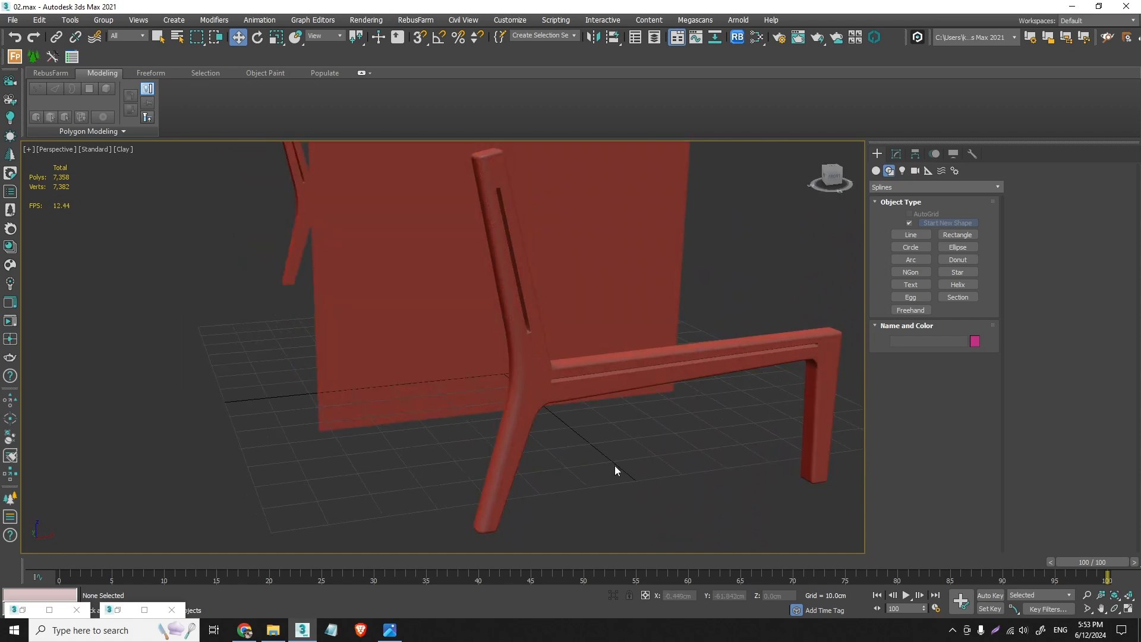
pyautogui.hotkey('ctrl', 'shift', 's')
pyautogui.write('03')
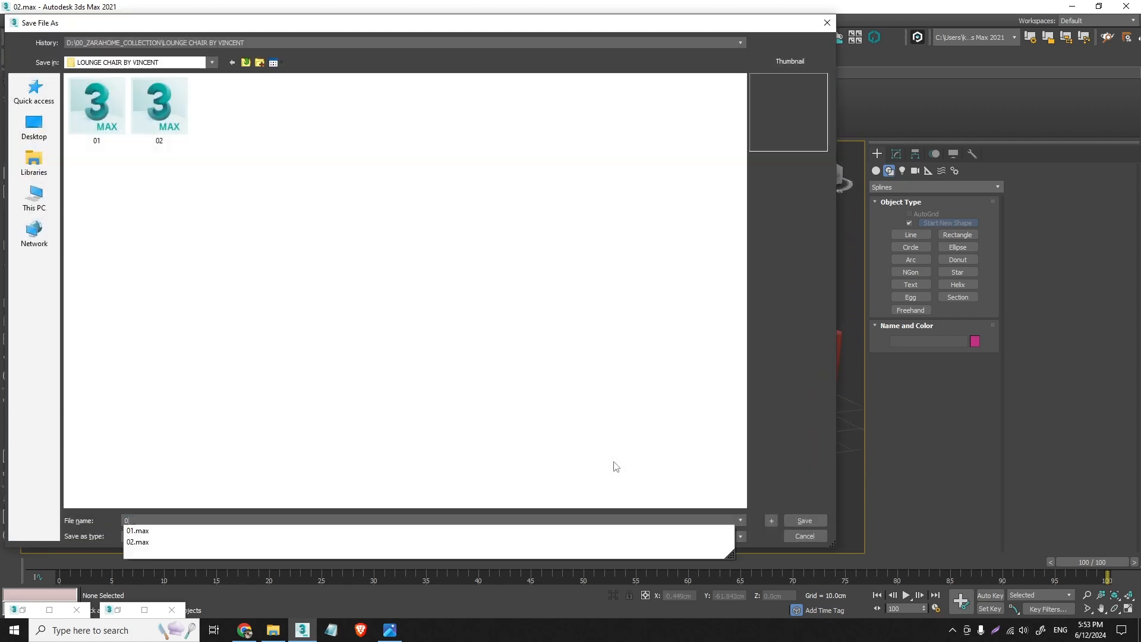
pyautogui.press('Return')
# - Open the REFERENCE_2 image and examine how the rear crossbars meet the back legs
pyautogui.keyDown('alt'); pyautogui.moveTo(552, 328); pyautogui.dragTo(727, 397, button='middle'); pyautogui.keyUp('alt')
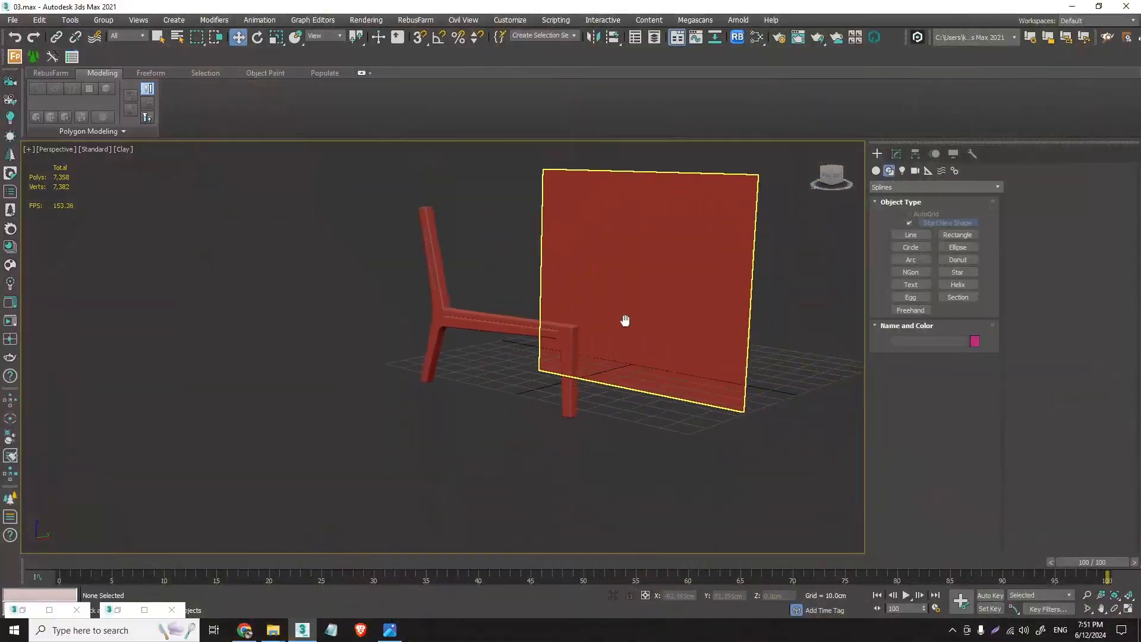
pyautogui.keyDown('alt'); pyautogui.moveTo(624, 319); pyautogui.dragTo(675, 339, button='middle'); pyautogui.keyUp('alt')
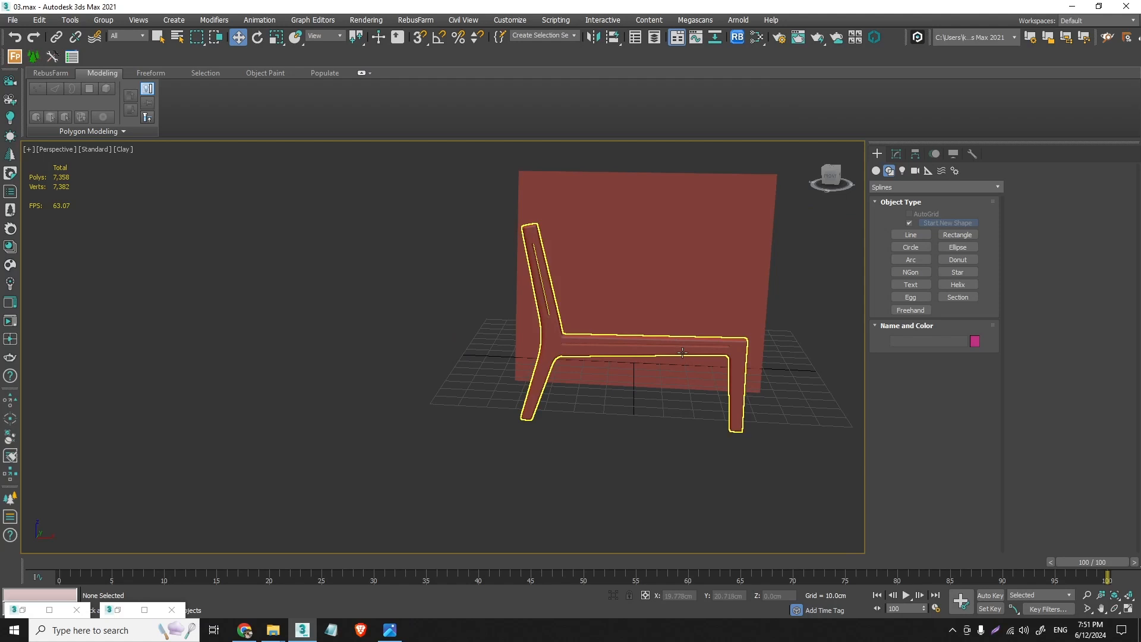
pyautogui.click(683, 353)
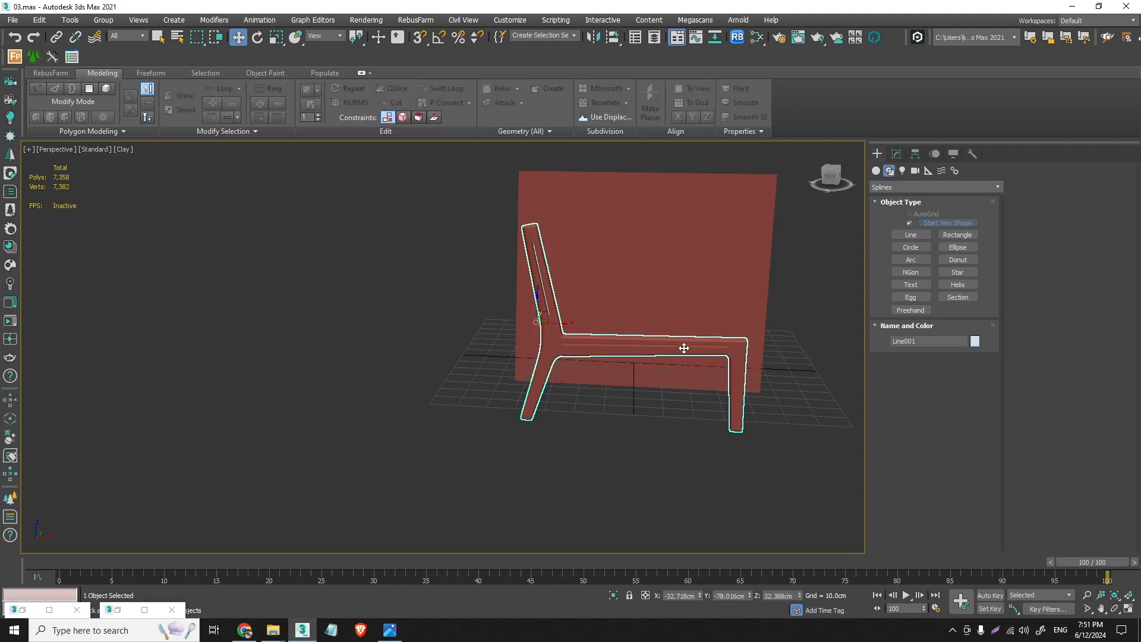
pyautogui.scroll(3, 544, 348)
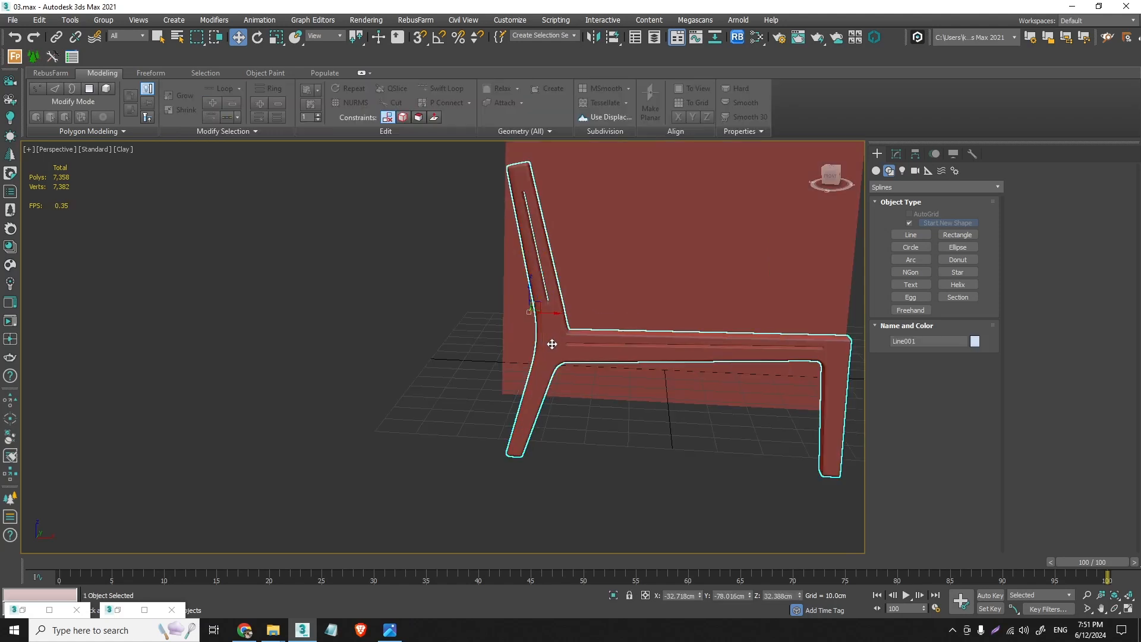
pyautogui.click(12, 19)
pyautogui.click(52, 94)
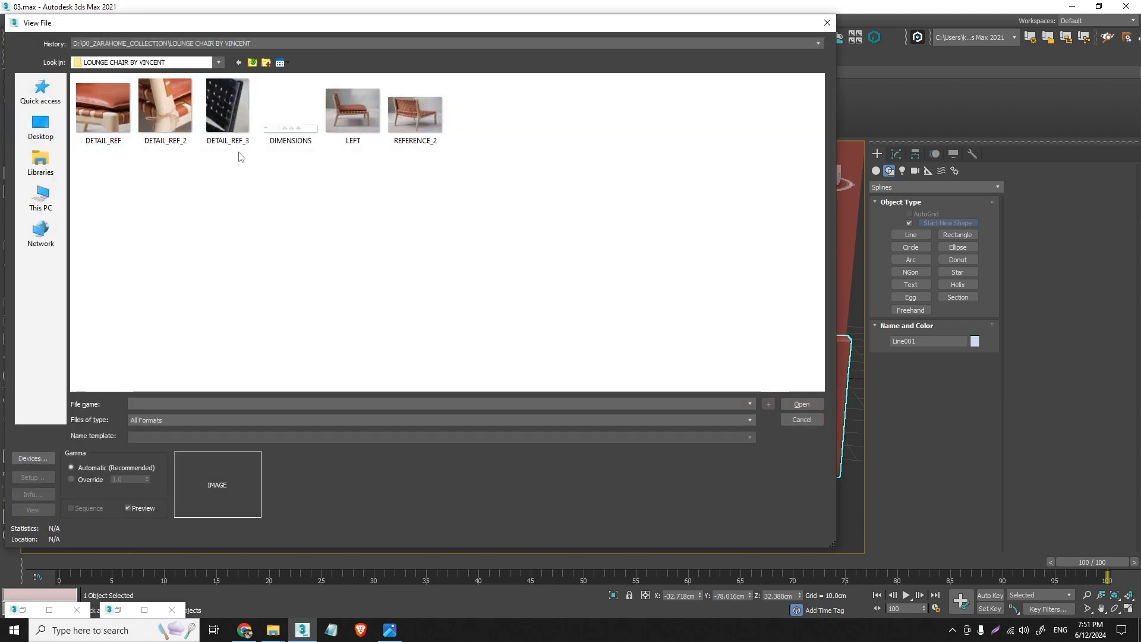
pyautogui.click(411, 120)
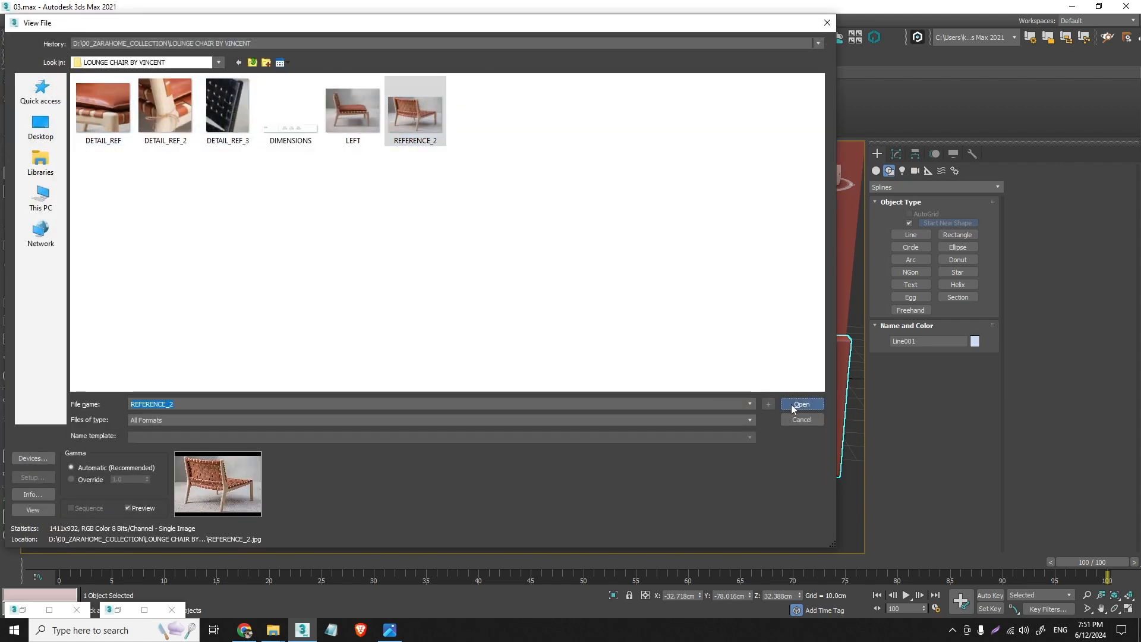
pyautogui.click(790, 404)
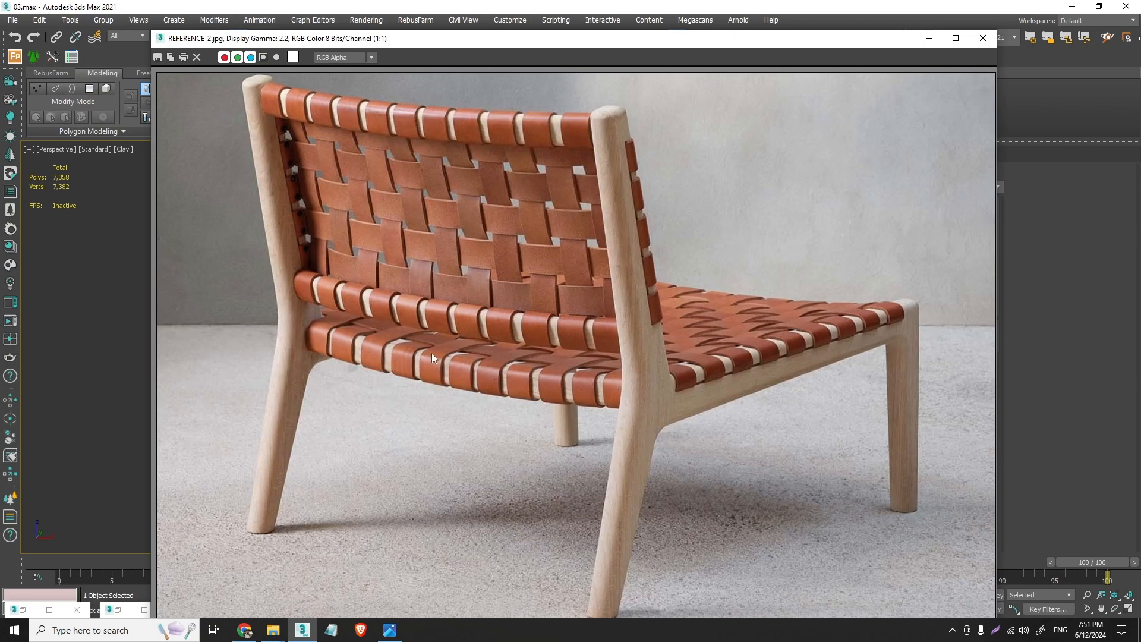
pyautogui.scroll(1, 320, 343)
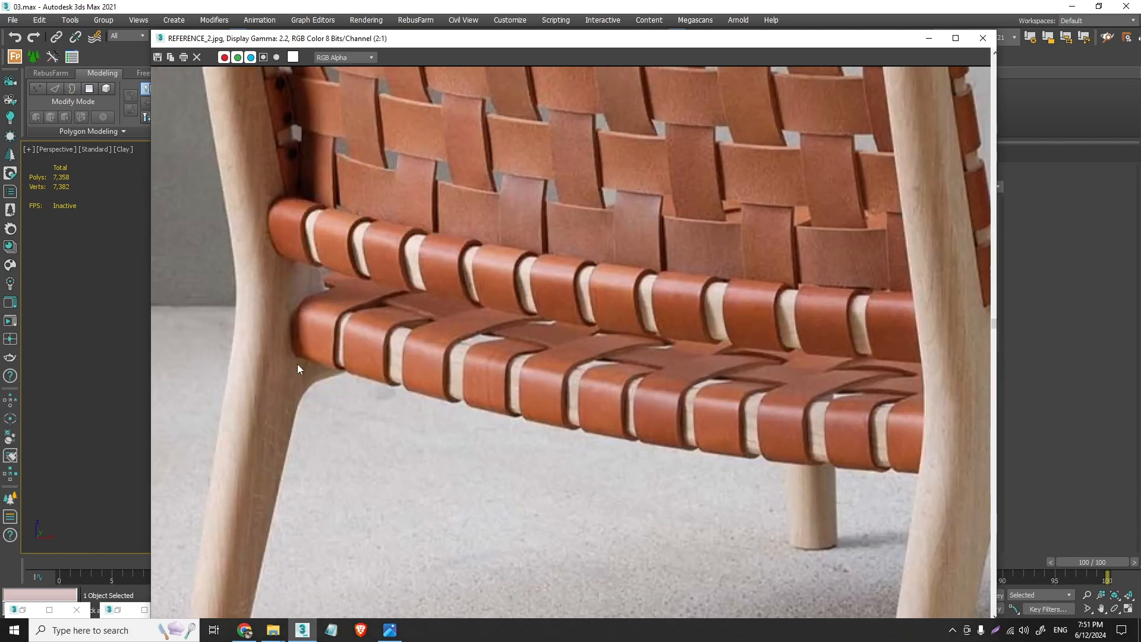
pyautogui.scroll(-1, 305, 355)
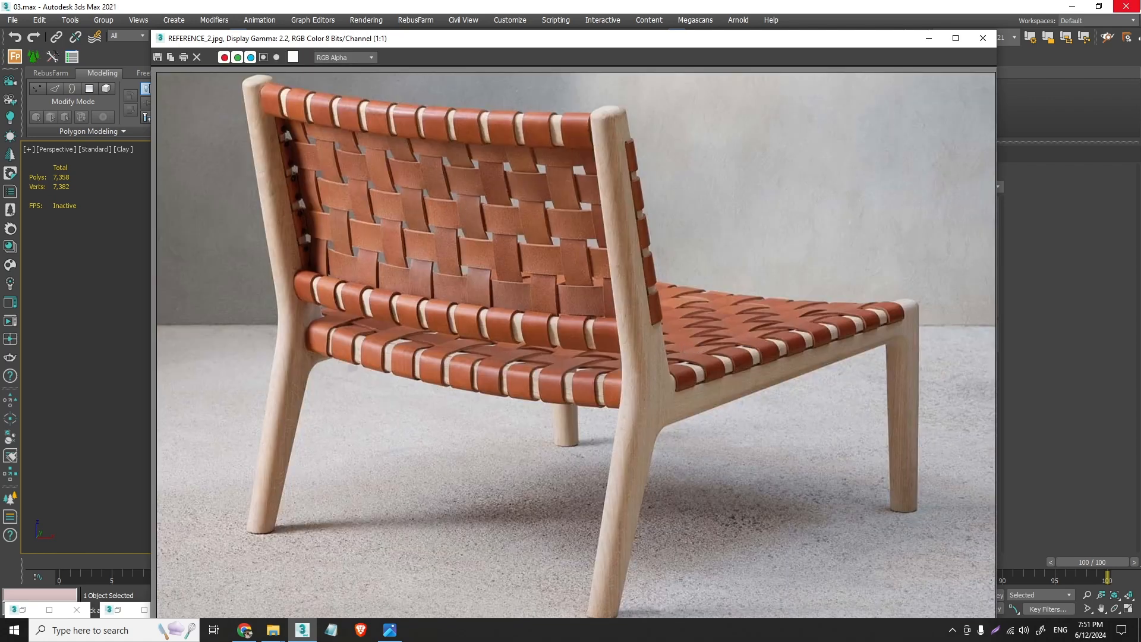
# - Exit 3ds Max, saving the scene over the existing 03.max file
pyautogui.click(1127, 6)
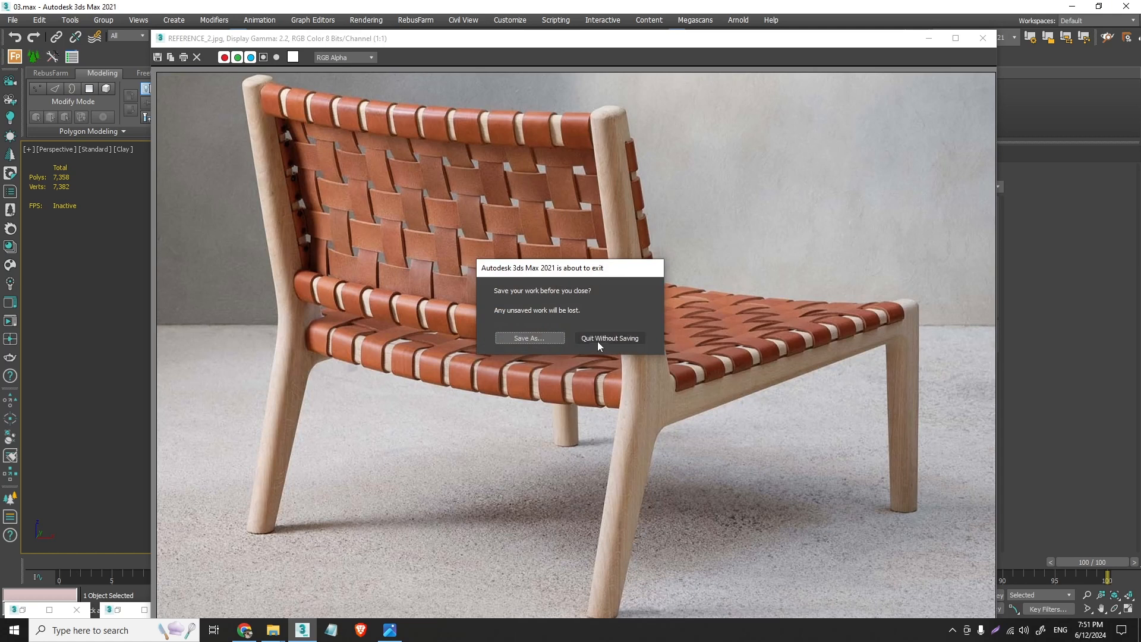
pyautogui.click(529, 338)
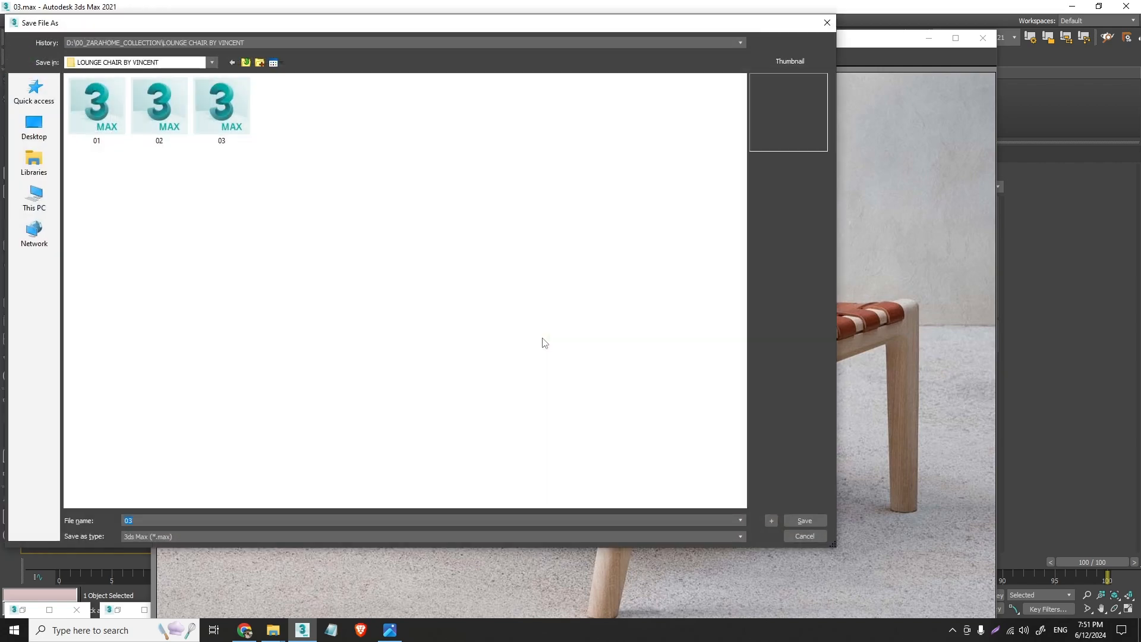
pyautogui.press('Return')
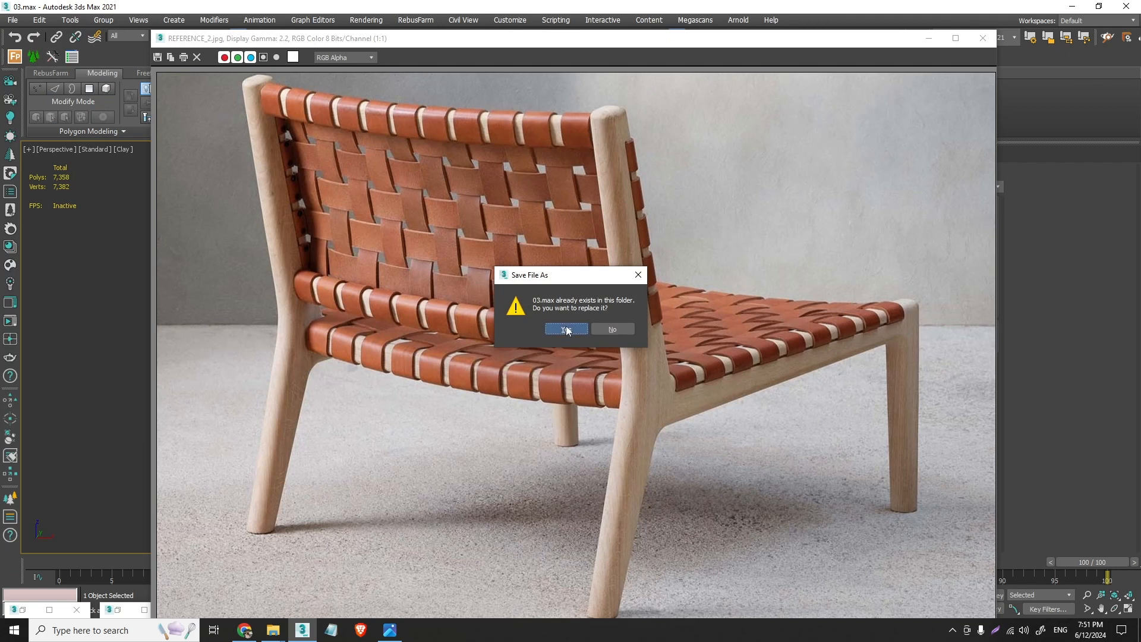
pyautogui.click(566, 328)
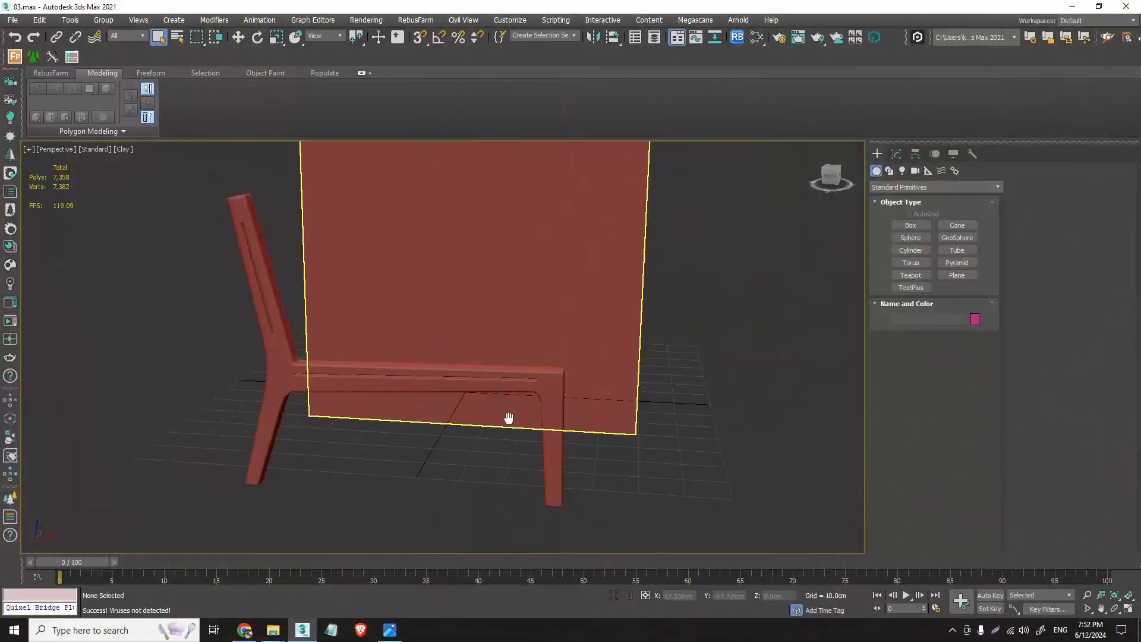
# - In the Front view, create a box about 3.74 cm long, 3.69 cm wide and 1.05 cm high where the seat rail meets the back leg
pyautogui.keyDown('alt'); pyautogui.moveTo(509, 415); pyautogui.dragTo(527, 393, button='middle'); pyautogui.keyUp('alt')
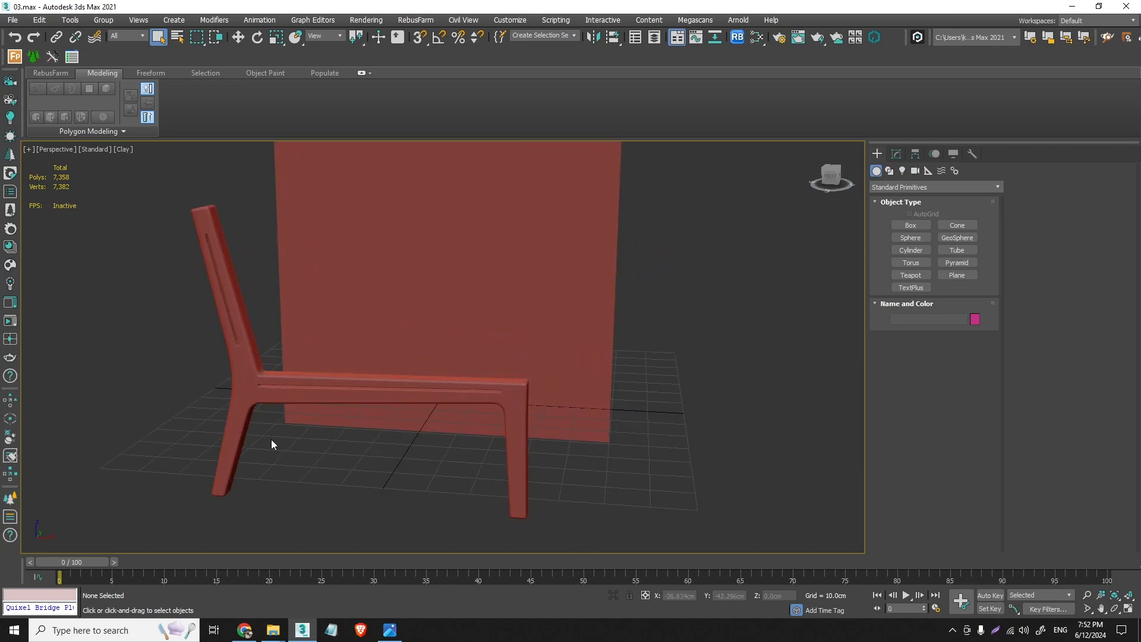
pyautogui.press('f')
pyautogui.scroll(5, 307, 289)
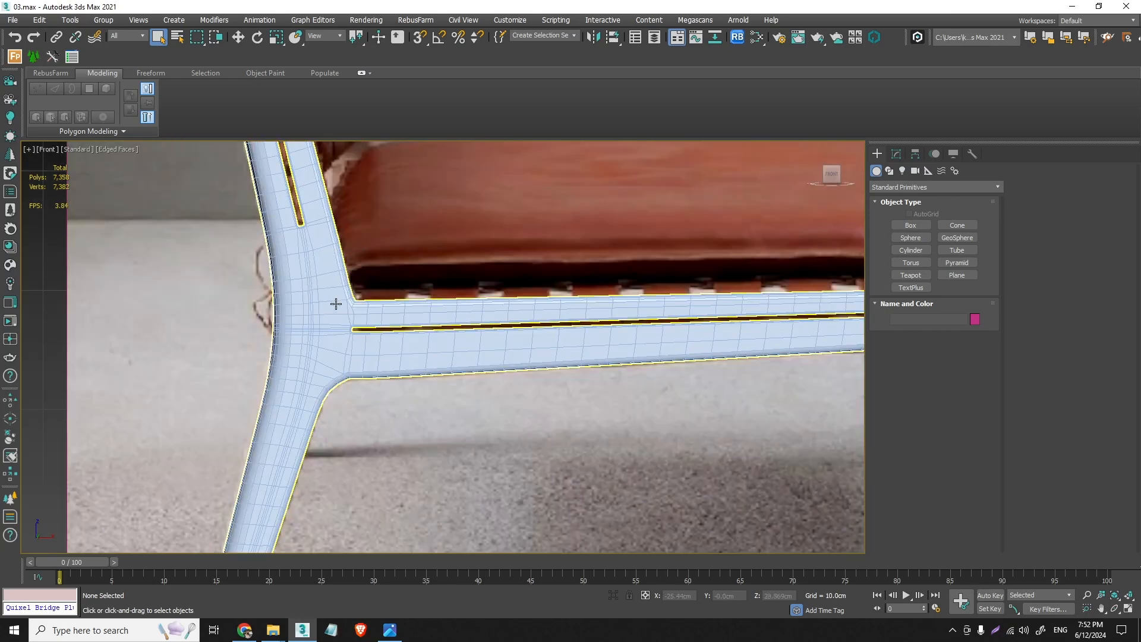
pyautogui.click(910, 226)
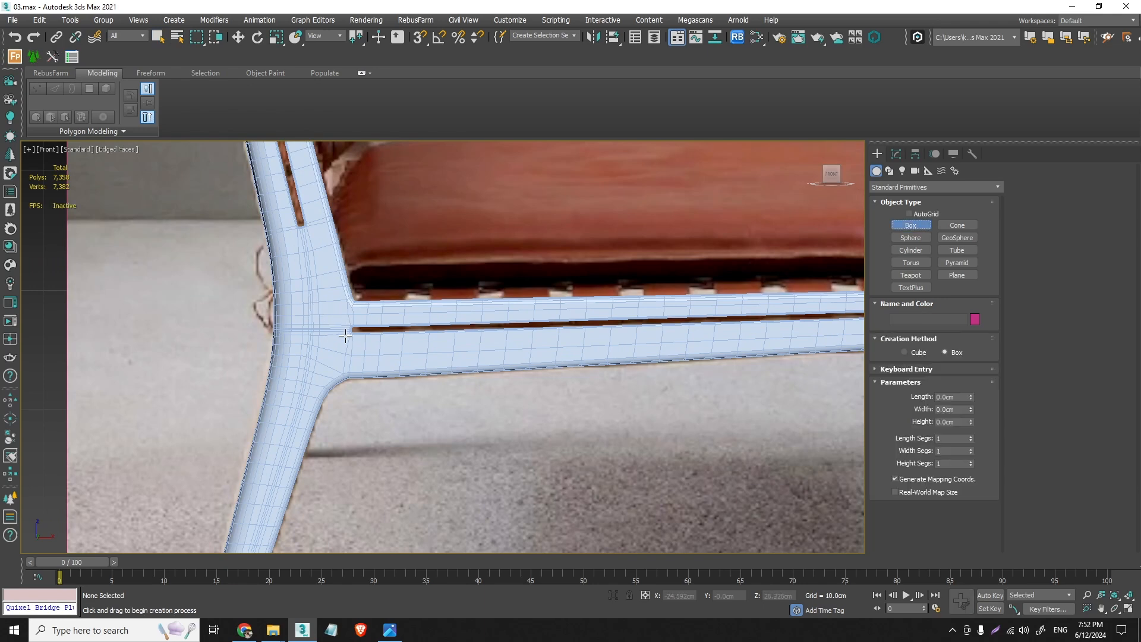
pyautogui.moveTo(346, 339); pyautogui.dragTo(340, 337)
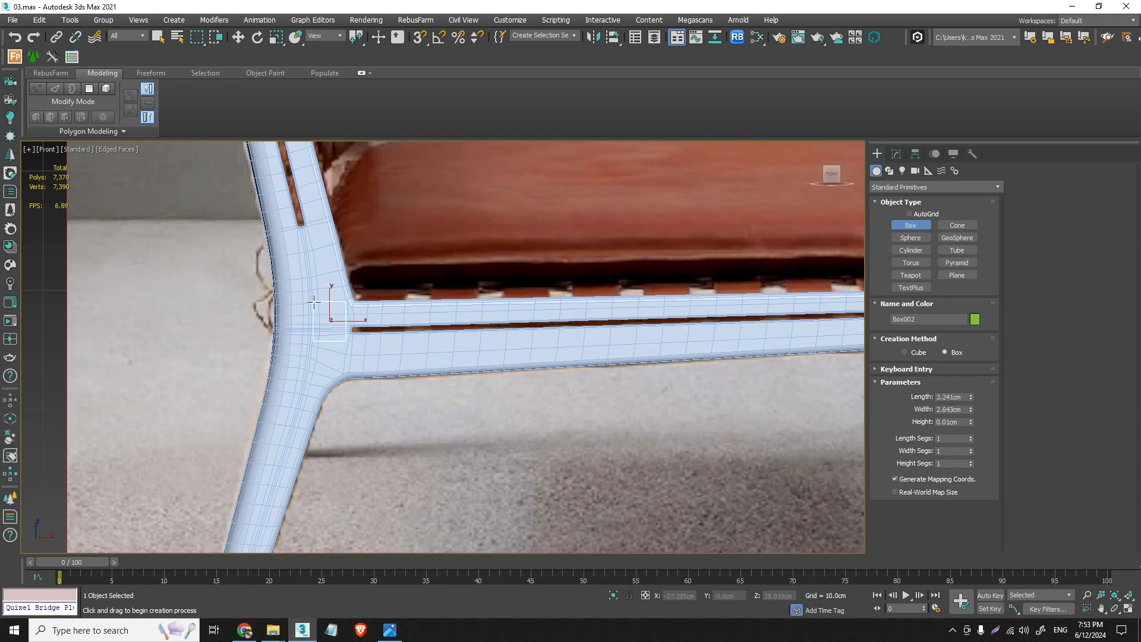
pyautogui.moveTo(309, 303); pyautogui.dragTo(301, 293)
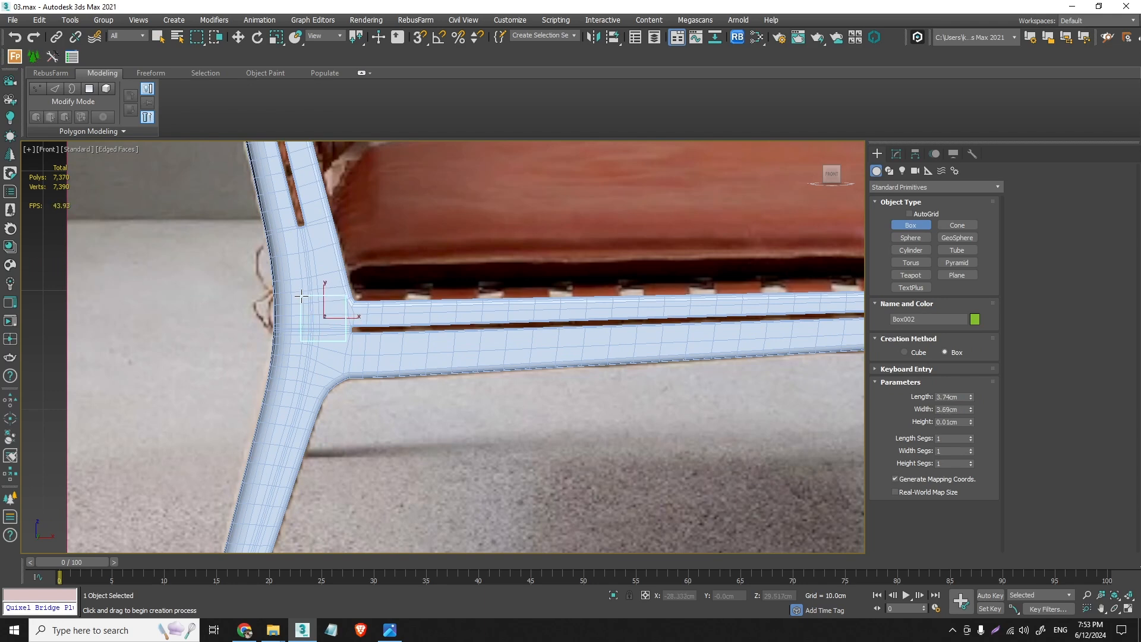
pyautogui.rightClick(301, 296)
# - Move the box in the Front view to about X -26.2 cm, Z 26.6 cm, beside the end of the seat rail's slot
pyautogui.click(239, 37)
pyautogui.scroll(3, 331, 310)
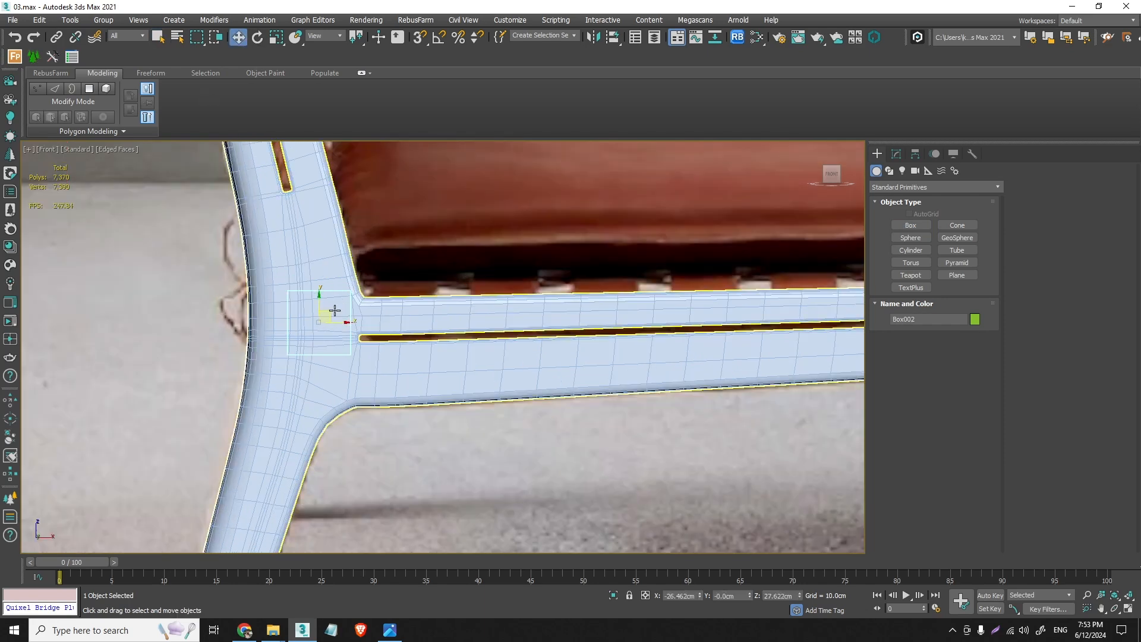
pyautogui.moveTo(330, 318)
pyautogui.mouseDown()
pyautogui.moveTo(329, 335)
pyautogui.moveTo(346, 343)
pyautogui.moveTo(324, 327)
pyautogui.mouseUp()
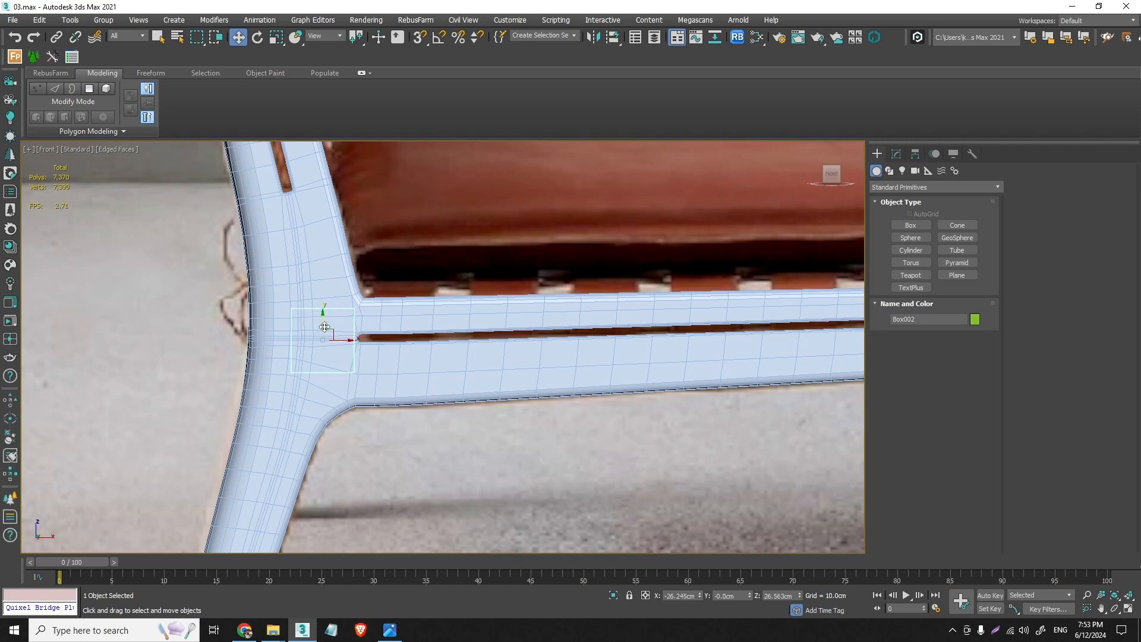
# - In perspective, move the box along Y to about -77.5 cm, against the inner face of the side frame
pyautogui.press('p')
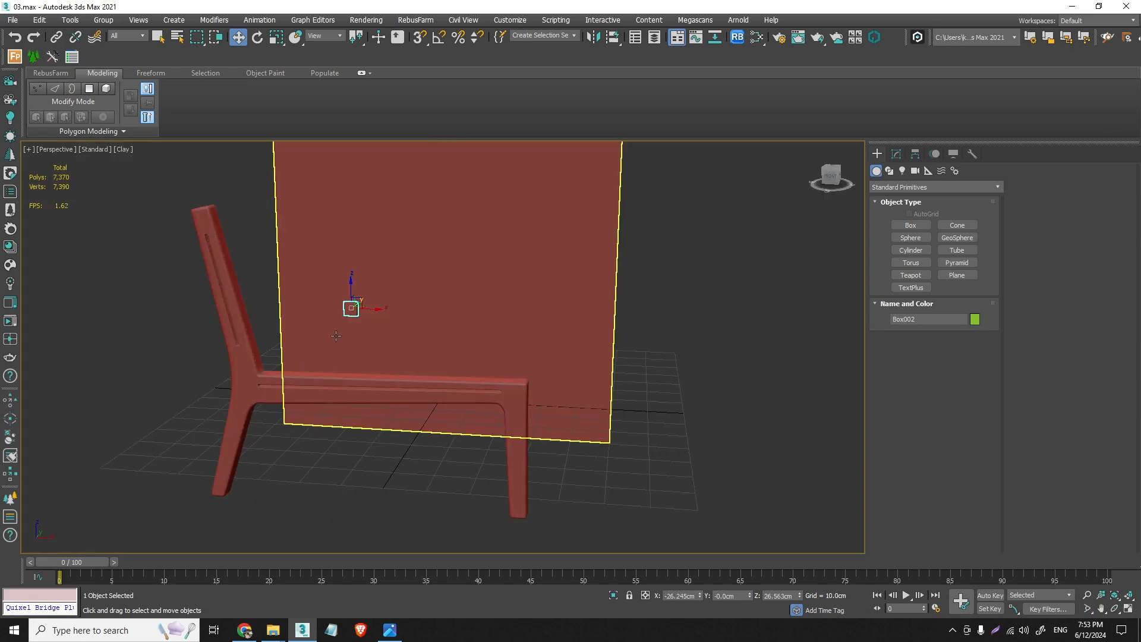
pyautogui.keyDown('alt'); pyautogui.moveTo(348, 359); pyautogui.dragTo(461, 360, button='middle'); pyautogui.keyUp('alt')
pyautogui.moveTo(327, 314); pyautogui.dragTo(602, 306)
pyautogui.scroll(3, 612, 305)
pyautogui.scroll(3, 620, 304)
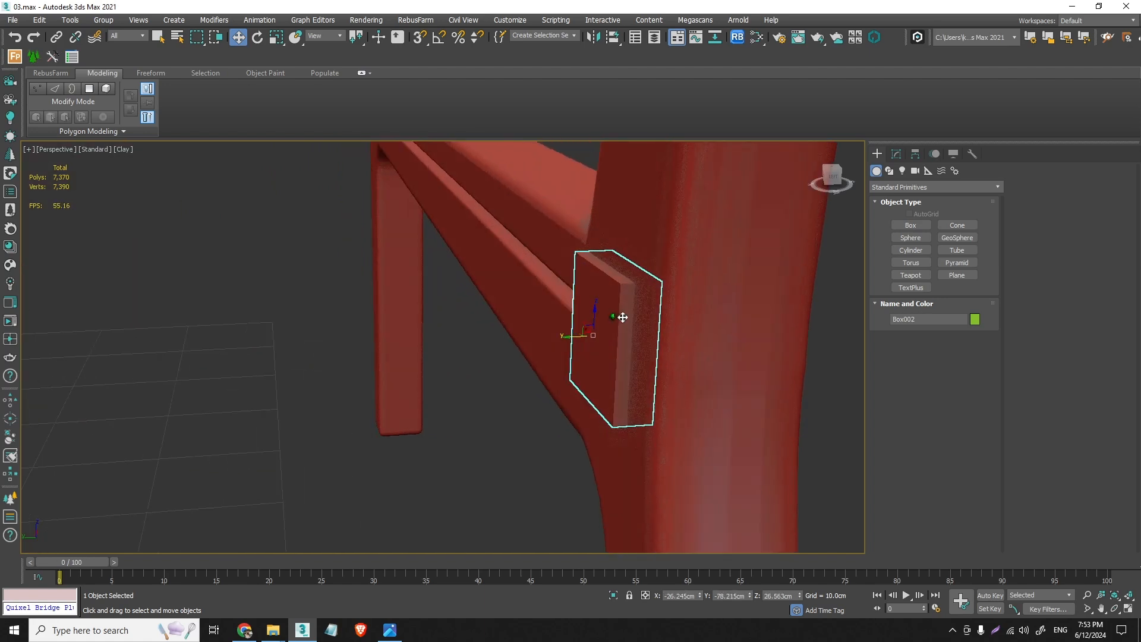
pyautogui.moveTo(576, 336); pyautogui.dragTo(551, 342)
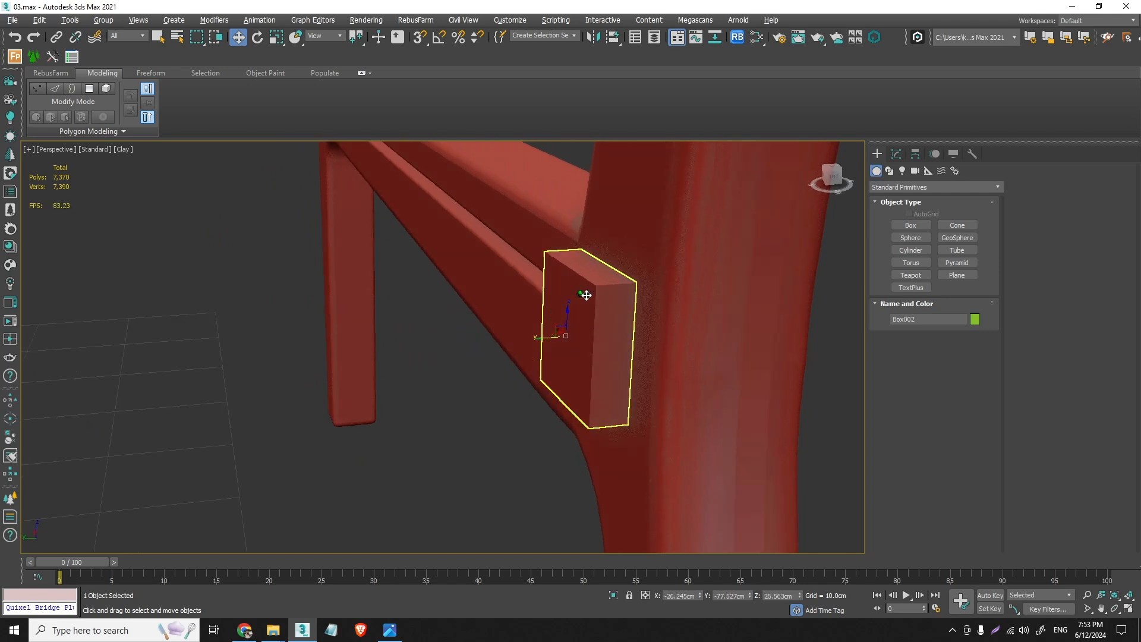
pyautogui.moveTo(583, 293)
pyautogui.keyDown('alt'); pyautogui.mouseDown(button='middle')
pyautogui.moveTo(757, 285)
pyautogui.moveTo(573, 300)
pyautogui.mouseUp(button='middle'); pyautogui.keyUp('alt')
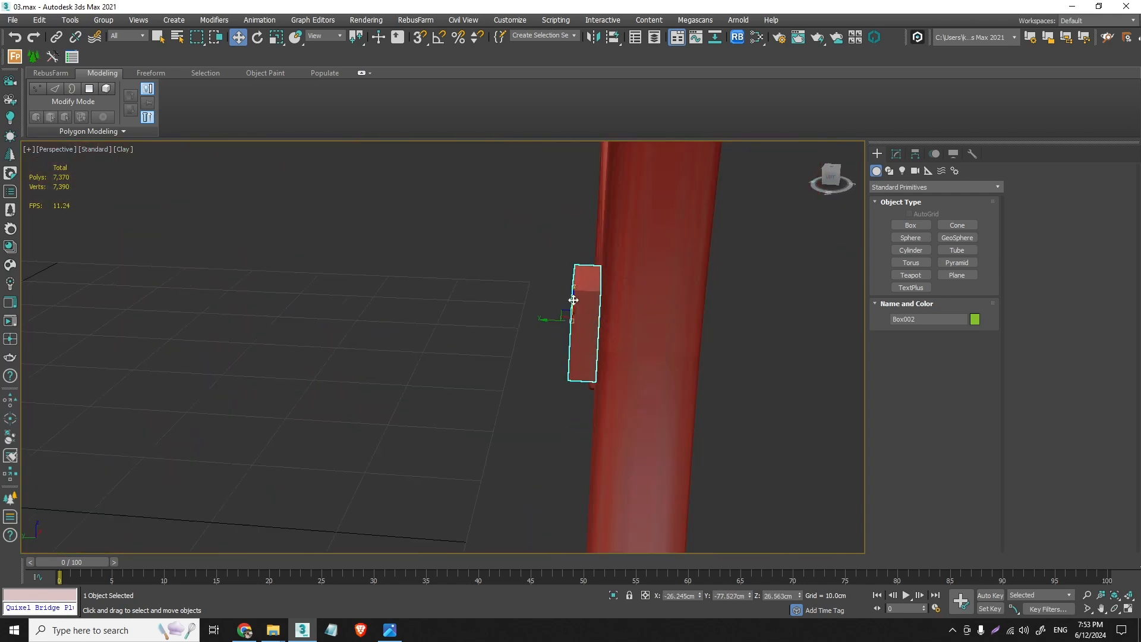
# - Extend the box inward into a crossbar by setting its height to about -55.25 cm
pyautogui.click(896, 154)
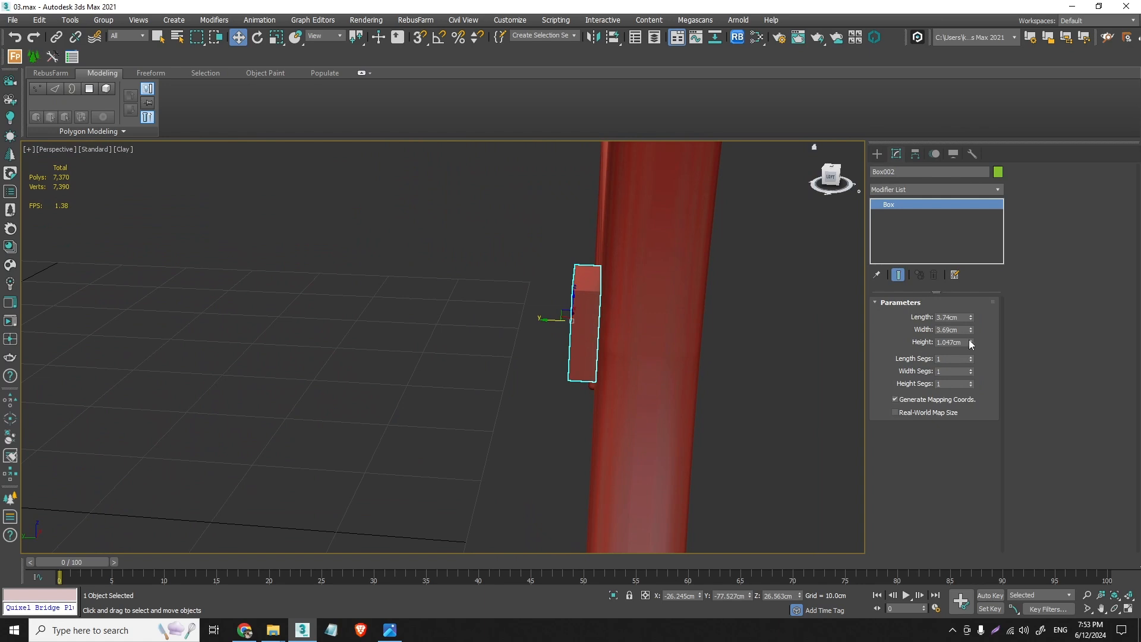
pyautogui.moveTo(971, 343); pyautogui.dragTo(1068, 556)
pyautogui.scroll(-3, 510, 346)
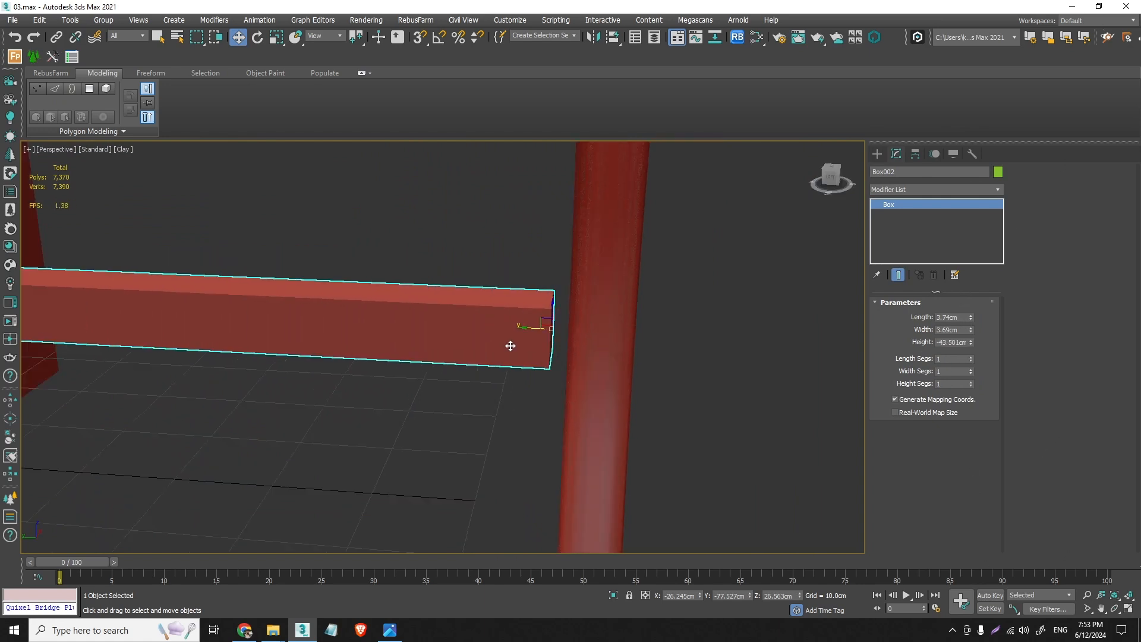
pyautogui.scroll(-5, 535, 354)
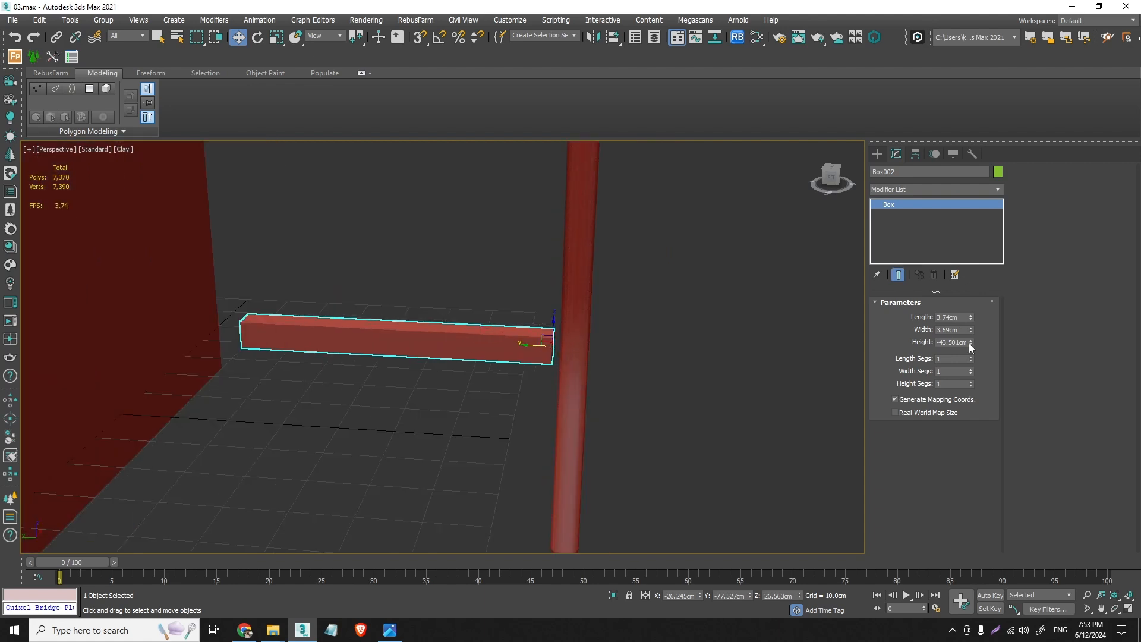
pyautogui.moveTo(971, 345); pyautogui.dragTo(987, 362)
# - Shift the crossbar along Y to about -78.6 cm so its end meets the side frame
pyautogui.scroll(3, 531, 347)
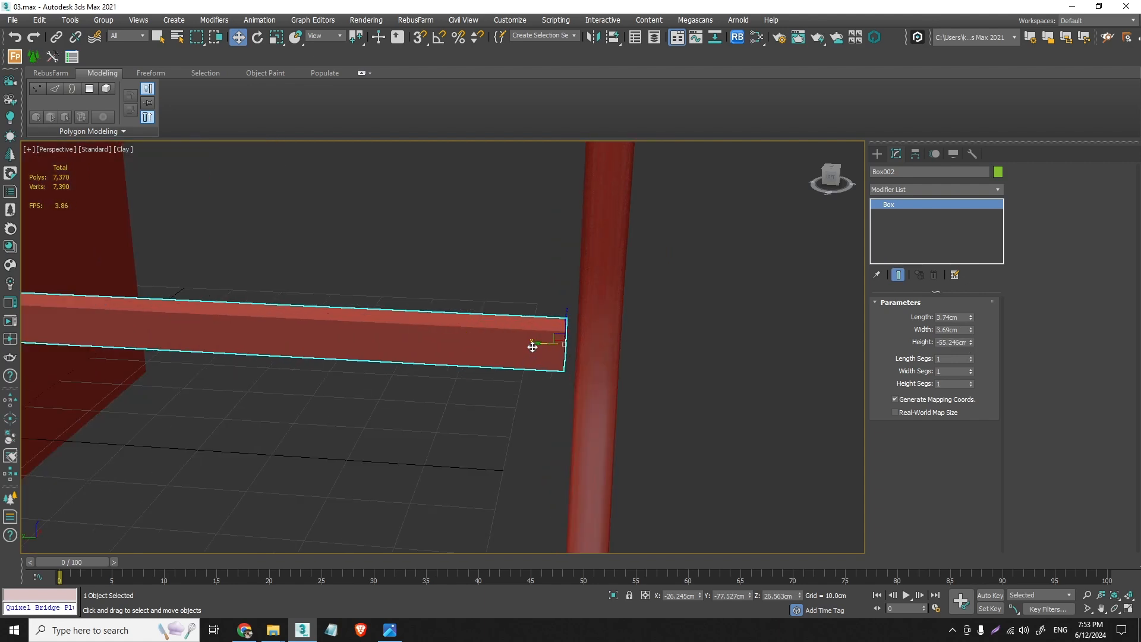
pyautogui.moveTo(532, 347); pyautogui.dragTo(553, 341)
pyautogui.scroll(4, 558, 345)
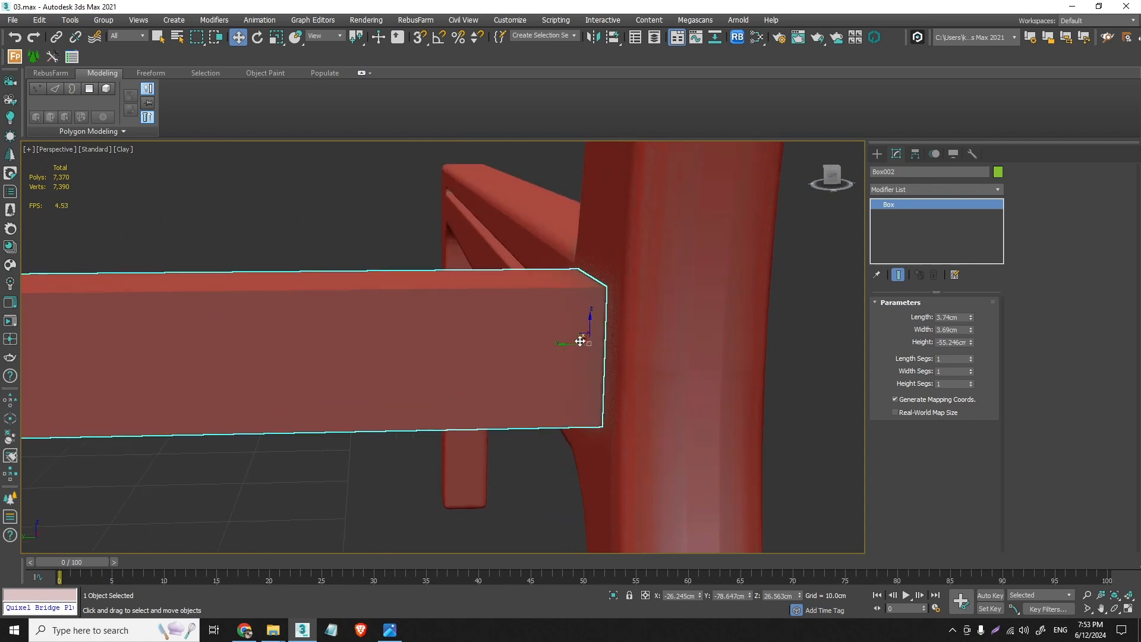
pyautogui.keyDown('alt'); pyautogui.moveTo(581, 342); pyautogui.dragTo(567, 329, button='middle'); pyautogui.keyUp('alt')
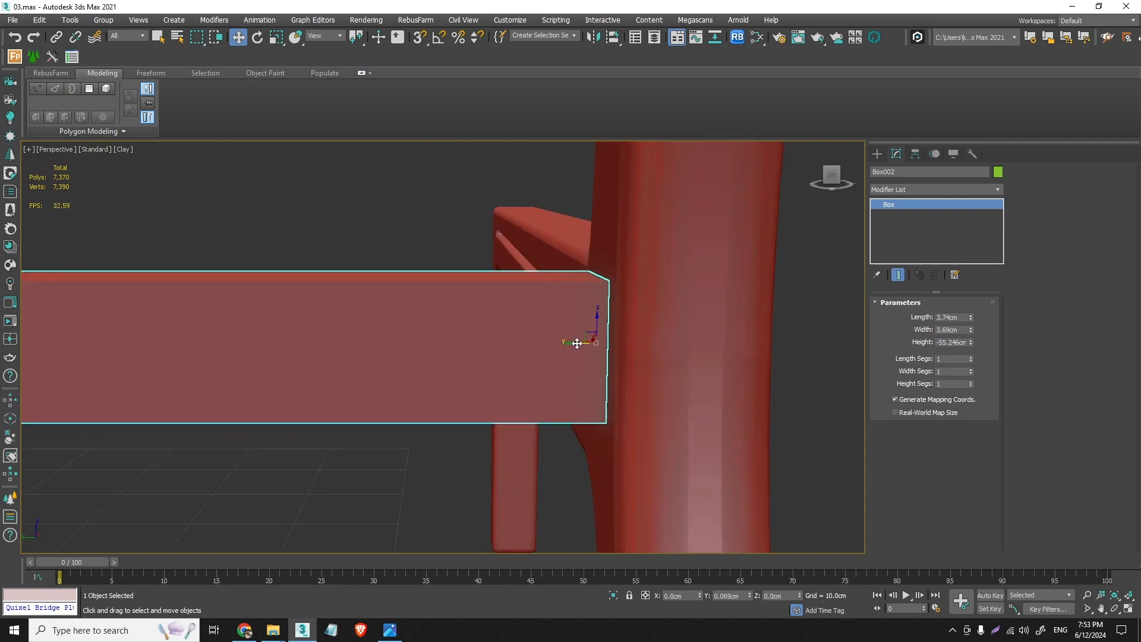
# - Unhide all hidden objects to show the chair's bounding reference around the crossbar
pyautogui.rightClick(576, 344)
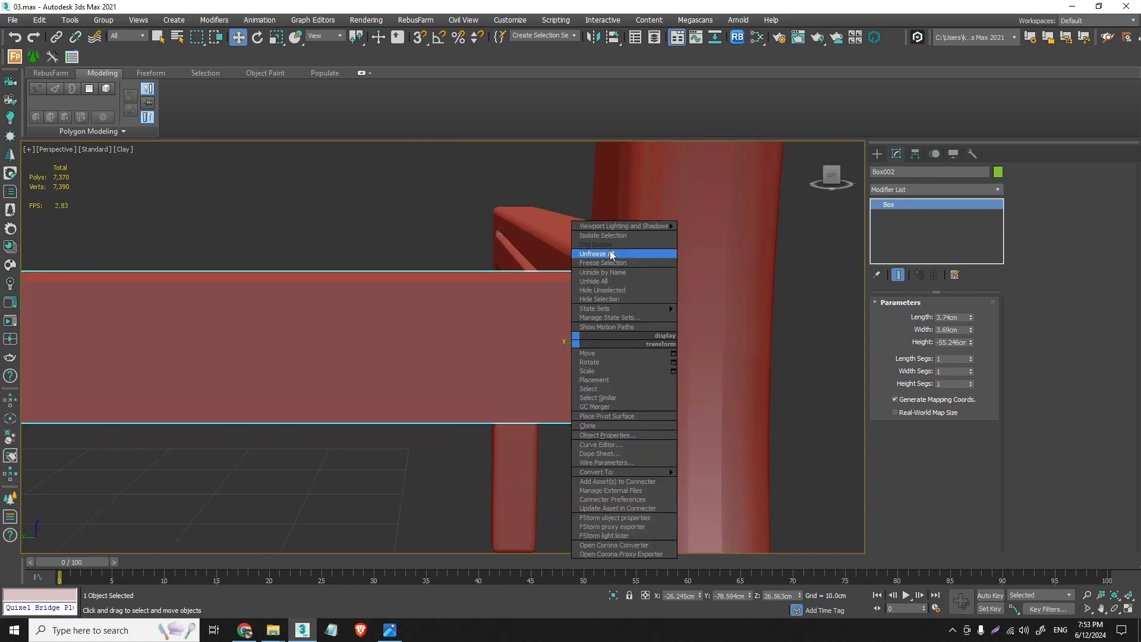
pyautogui.click(610, 280)
pyautogui.scroll(-10, 499, 327)
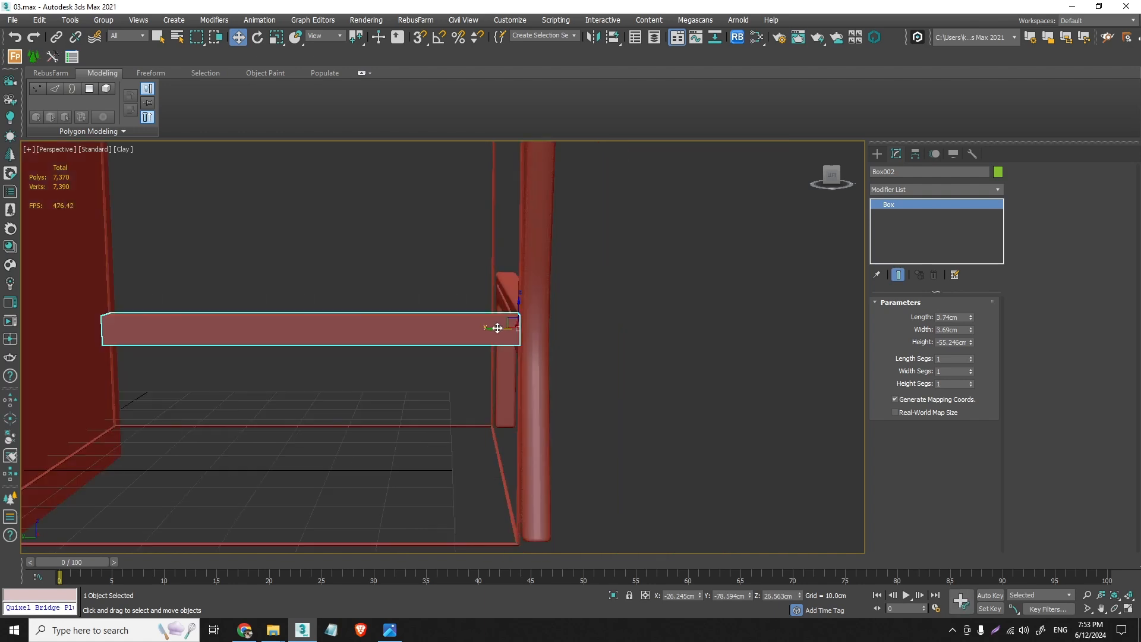
# - Extend the crossbar toward the opposite side by setting its height to about -71.27 cm
pyautogui.scroll(3, 381, 356)
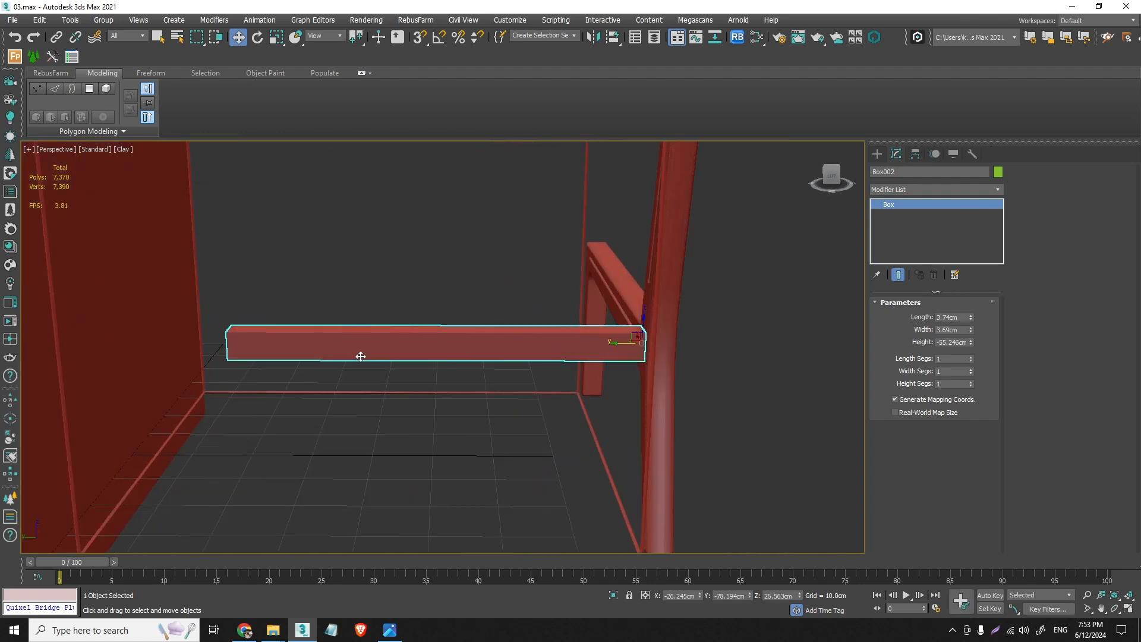
pyautogui.moveTo(969, 347); pyautogui.dragTo(969, 366)
pyautogui.keyDown('alt'); pyautogui.moveTo(447, 340); pyautogui.dragTo(607, 377, button='middle'); pyautogui.keyUp('alt')
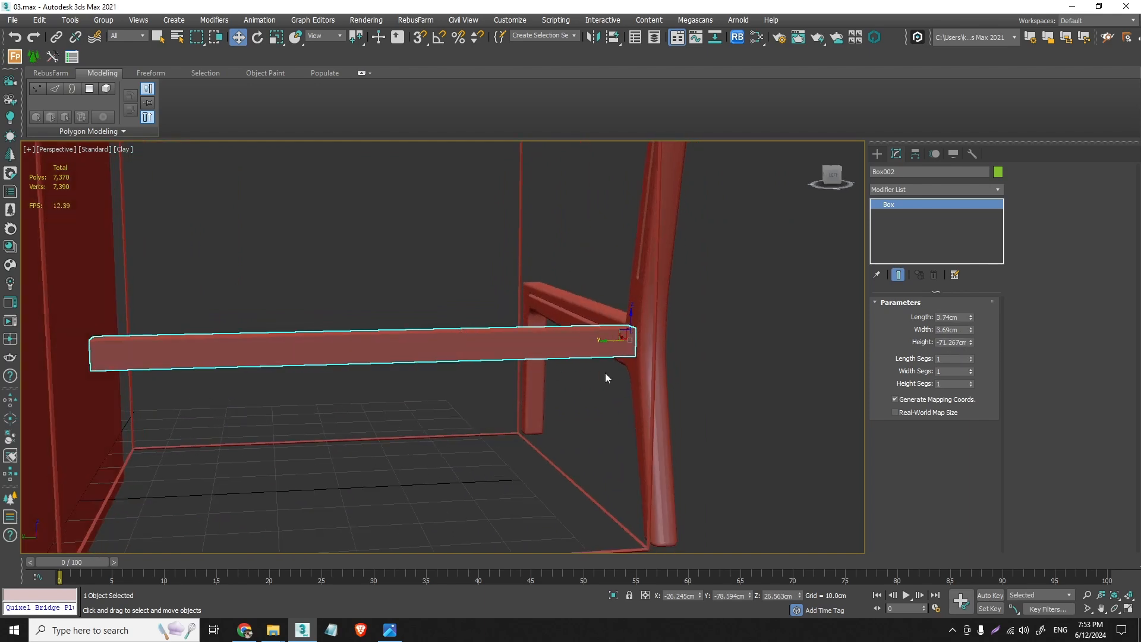
# - Move the side frame and crossbar together about 4.46 cm along Y, and set the crossbar's height to about -66.28 cm
pyautogui.click(648, 376)
pyautogui.moveTo(659, 427)
pyautogui.keyDown('alt'); pyautogui.mouseDown(button='middle')
pyautogui.moveTo(610, 441)
pyautogui.moveTo(622, 453)
pyautogui.moveTo(636, 426)
pyautogui.mouseUp(button='middle'); pyautogui.keyUp('alt')
pyautogui.keyDown('ctrl'); pyautogui.click(620, 333); pyautogui.keyUp('ctrl')
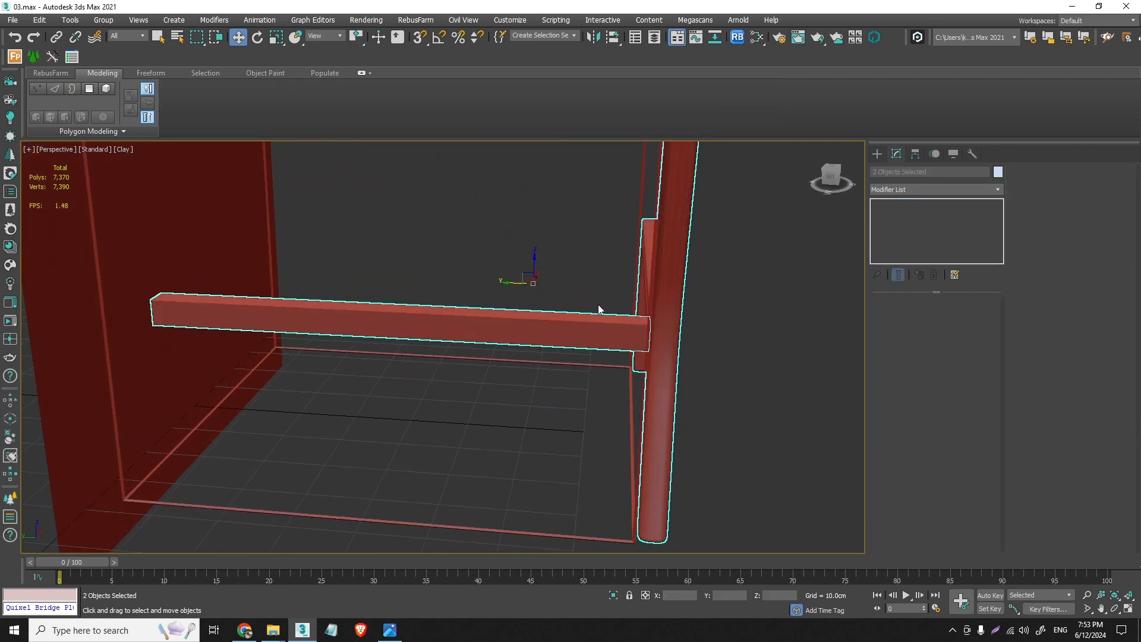
pyautogui.moveTo(517, 283); pyautogui.dragTo(487, 285)
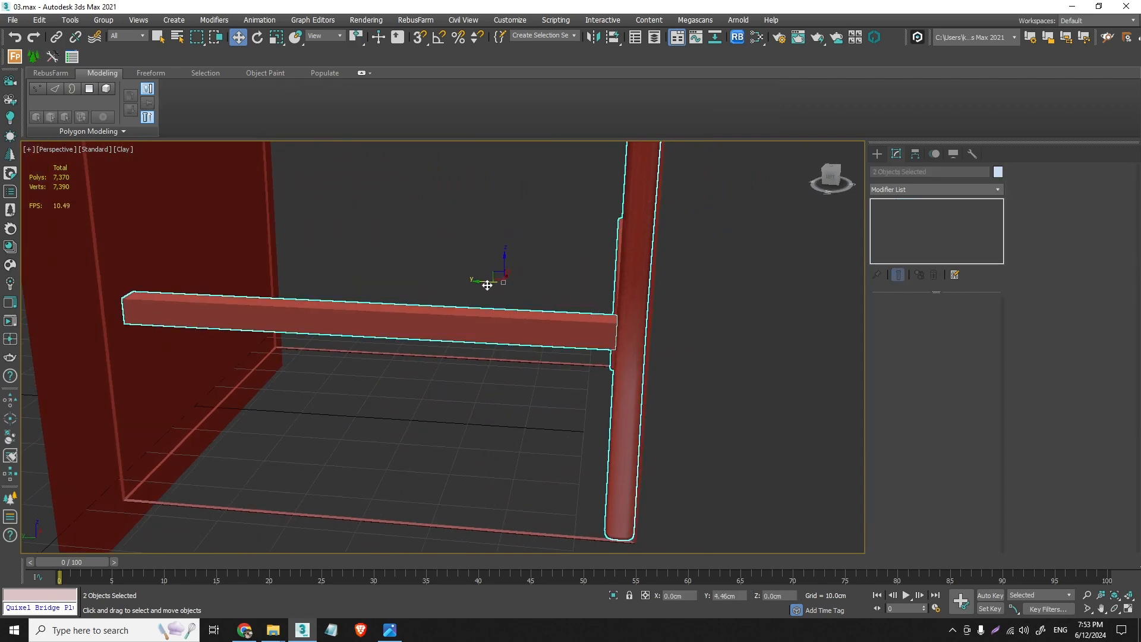
pyautogui.keyDown('alt'); pyautogui.moveTo(514, 304); pyautogui.dragTo(509, 326, button='middle'); pyautogui.keyUp('alt')
pyautogui.click(509, 328)
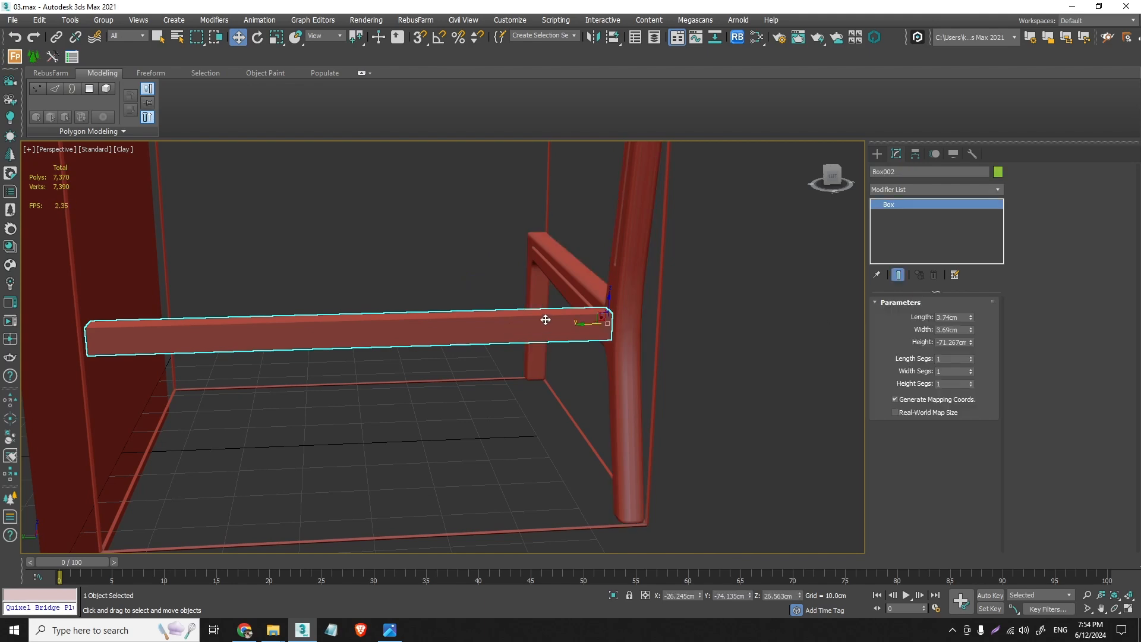
pyautogui.moveTo(970, 343); pyautogui.dragTo(972, 341)
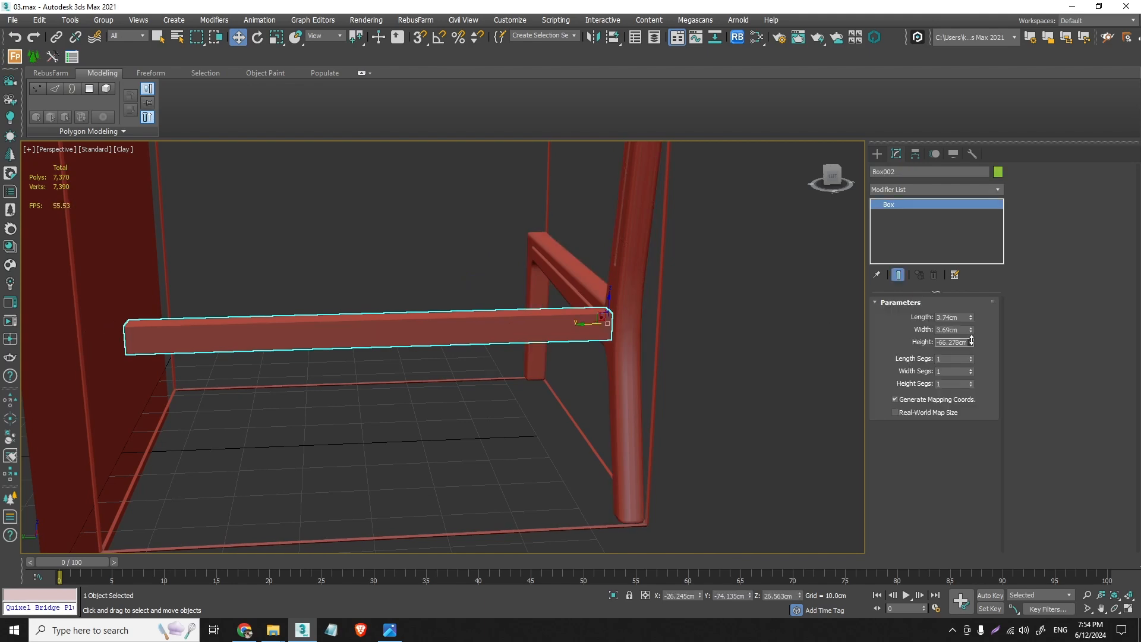
# - In the top view, clone the side frame along Y to the opposite side of the bounding reference, at about Y -3.54 cm
pyautogui.press('t')
pyautogui.press('F3')
pyautogui.scroll(-4, 435, 321)
pyautogui.click(421, 304)
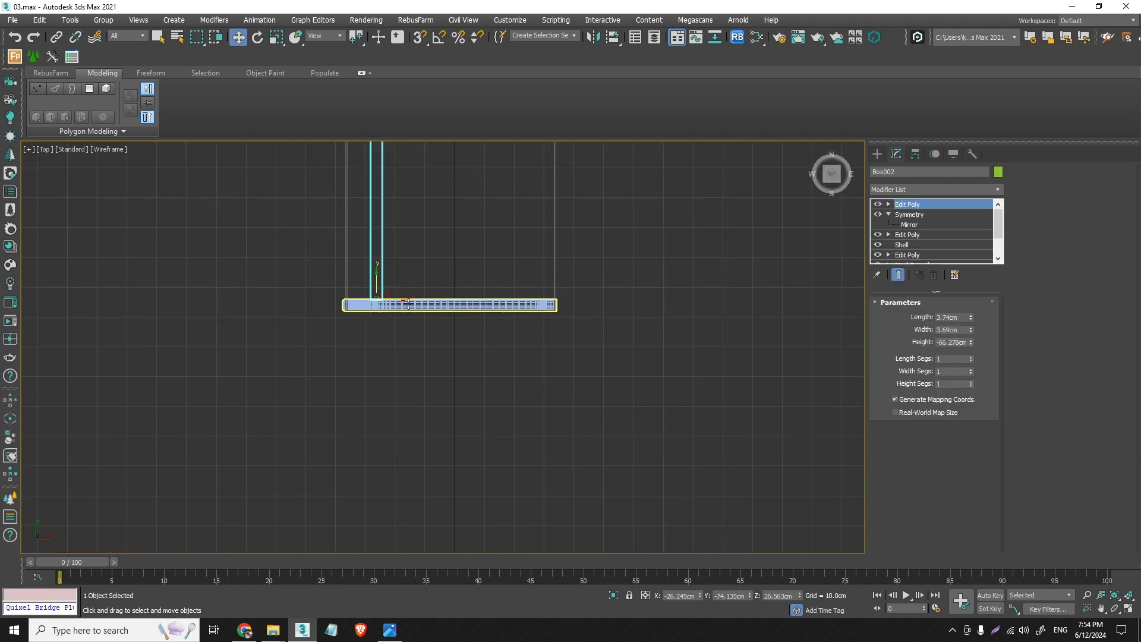
pyautogui.moveTo(421, 303); pyautogui.dragTo(374, 419, button='middle')
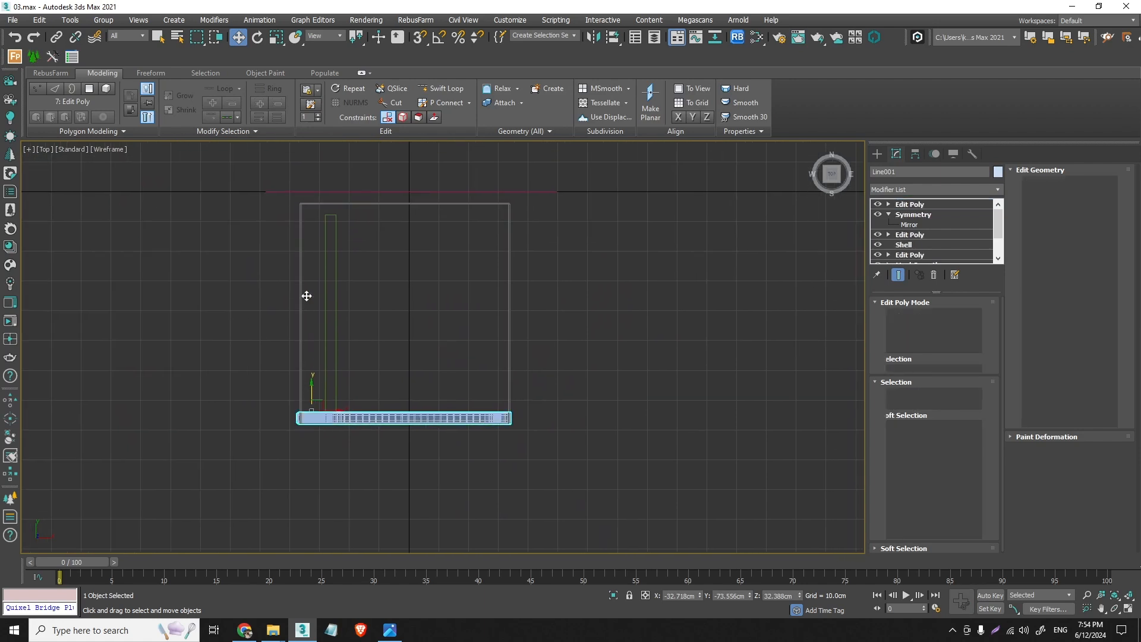
pyautogui.keyDown('shift'); pyautogui.moveTo(308, 394); pyautogui.dragTo(306, 191); pyautogui.keyUp('shift')
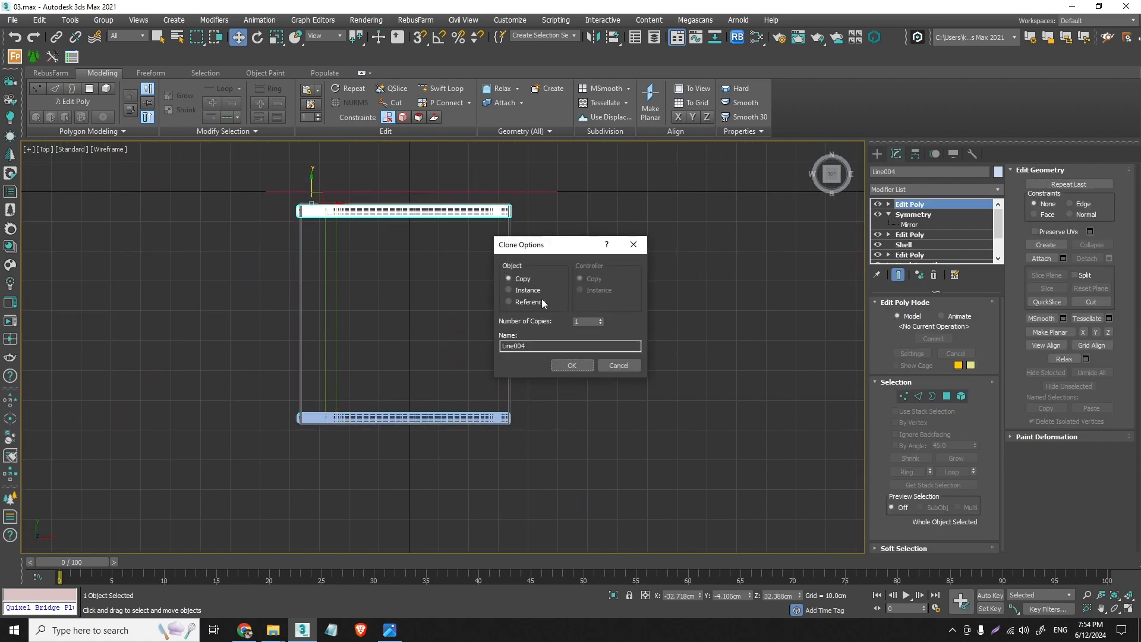
pyautogui.click(573, 365)
pyautogui.scroll(3, 322, 204)
pyautogui.scroll(4, 322, 204)
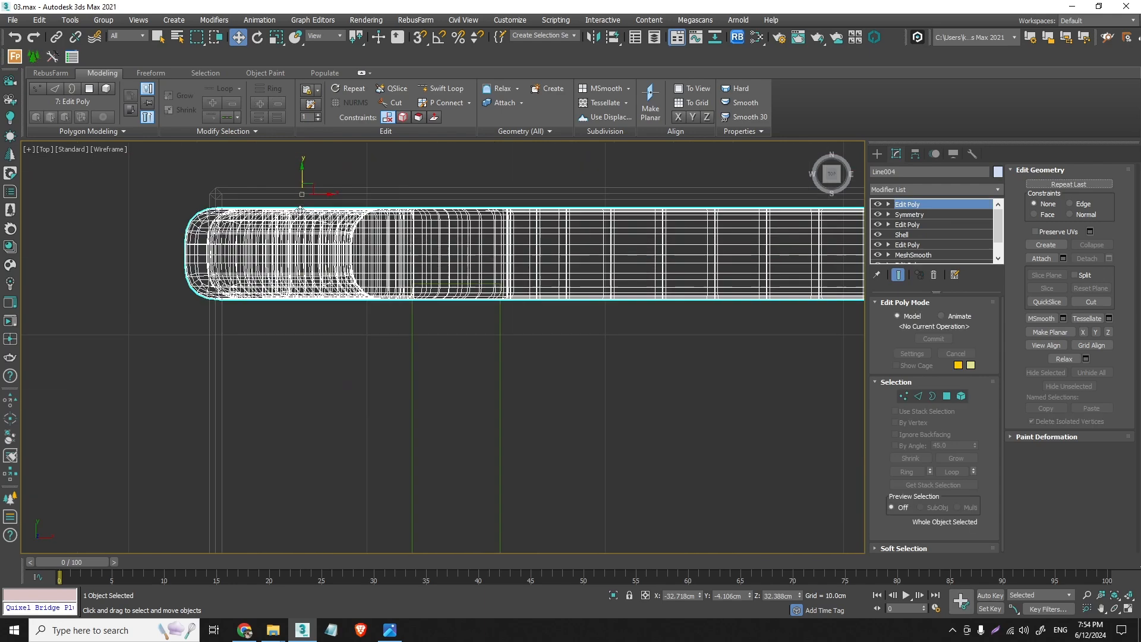
pyautogui.moveTo(302, 178)
pyautogui.mouseDown()
pyautogui.moveTo(303, 160)
pyautogui.moveTo(307, 169)
pyautogui.mouseUp()
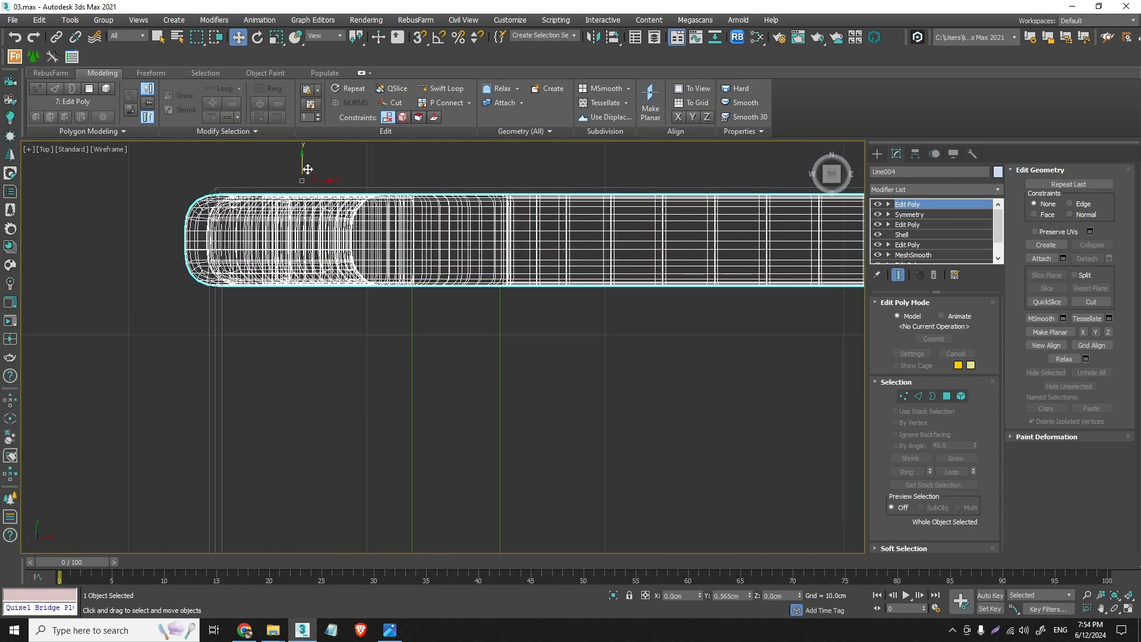
# - Shorten the crossbar to a height of about -65.61 cm so its end clears the cloned side frame
pyautogui.click(416, 327)
pyautogui.scroll(3, 451, 273)
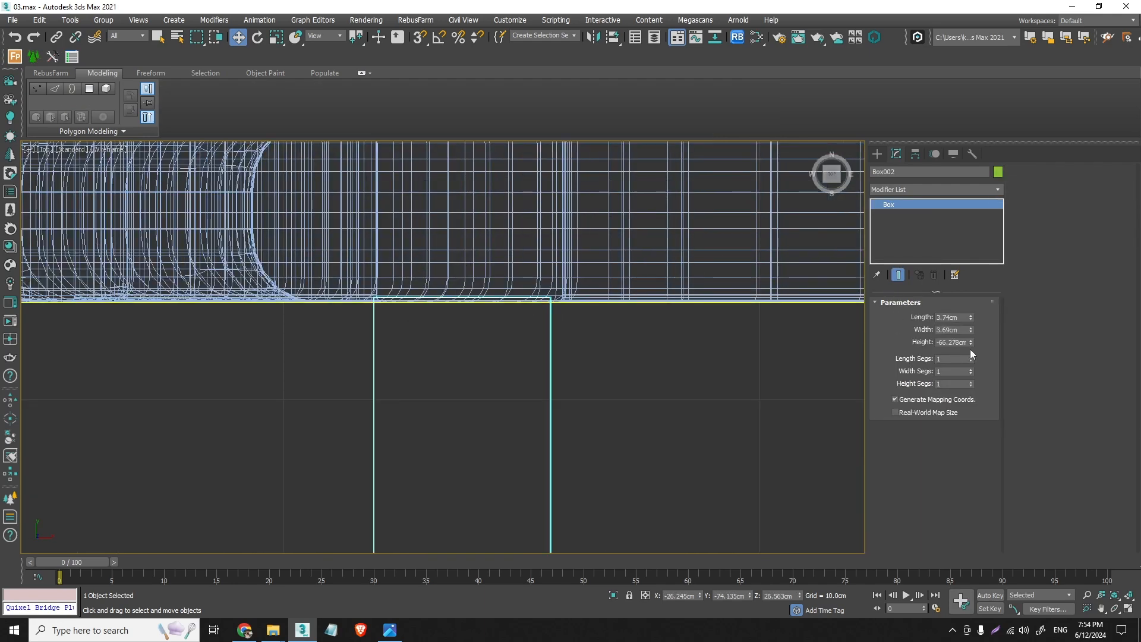
pyautogui.moveTo(971, 350); pyautogui.dragTo(972, 339)
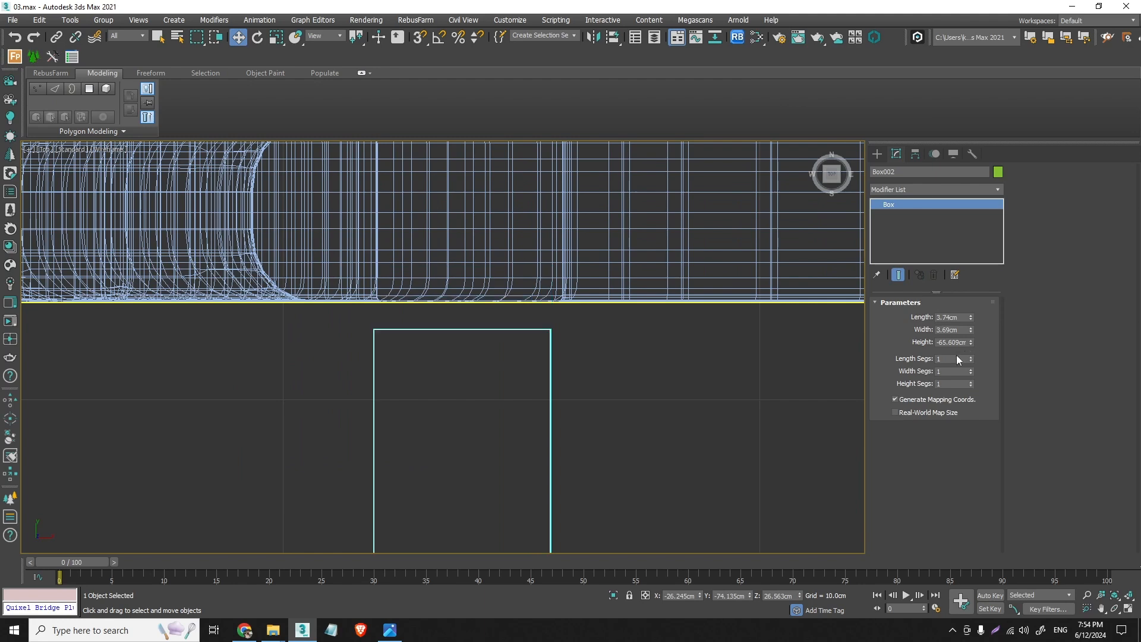
# - Add an Edit Poly modifier to the crossbar and move its end vertices along Y to meet the cloned side frame's inner face
pyautogui.click(997, 191)
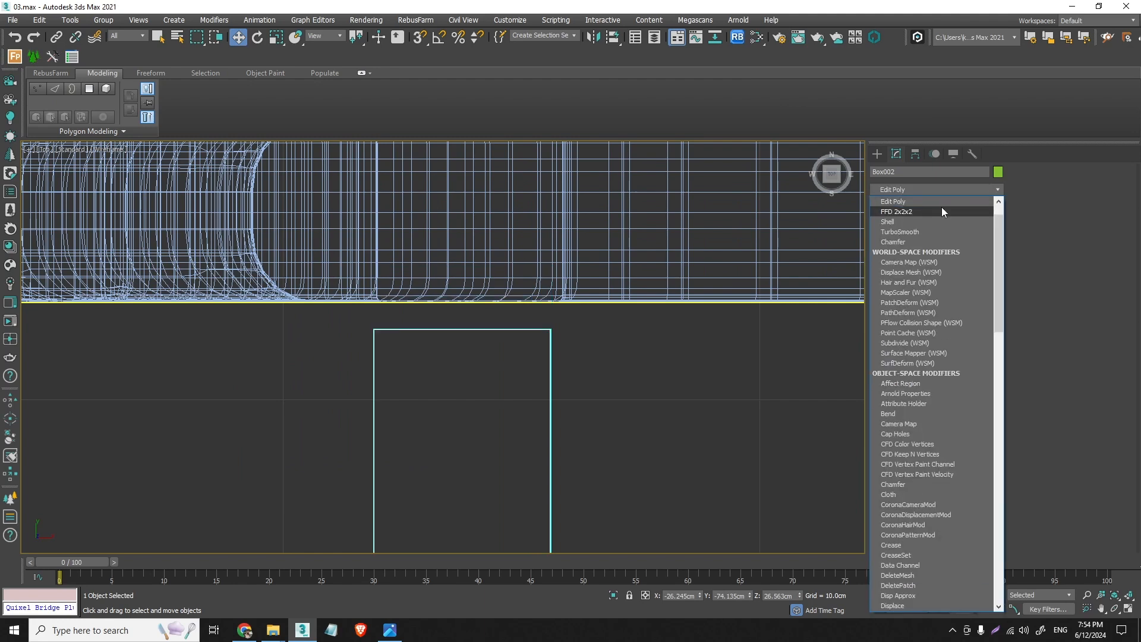
pyautogui.click(936, 201)
pyautogui.click(904, 397)
pyautogui.moveTo(700, 370); pyautogui.dragTo(293, 312)
pyautogui.moveTo(462, 304); pyautogui.dragTo(464, 279)
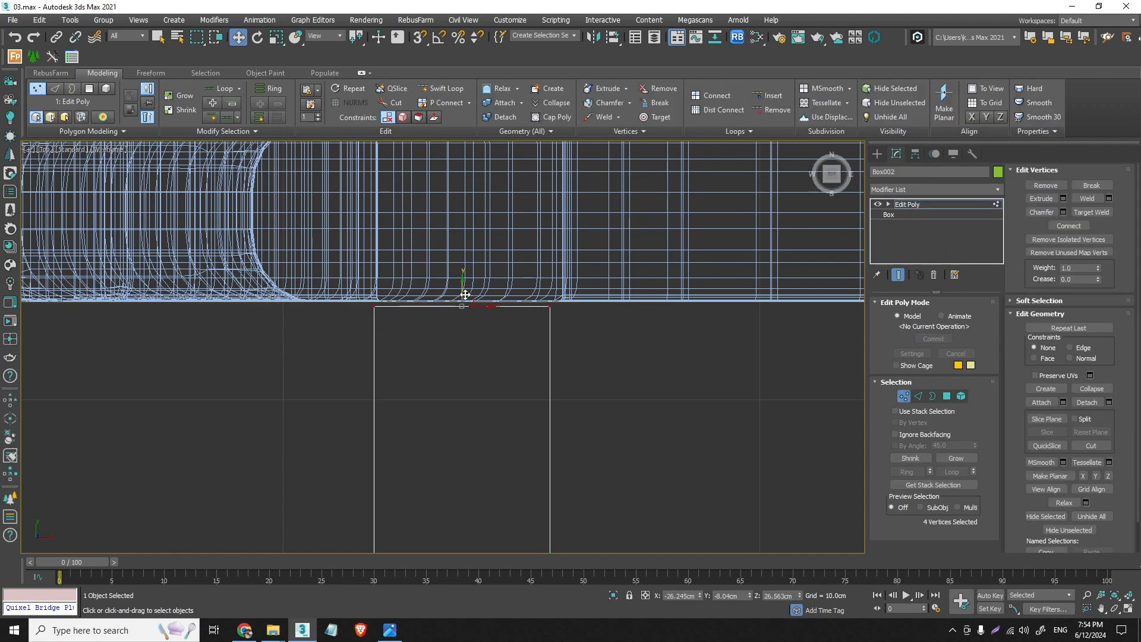
pyautogui.scroll(3, 476, 301)
pyautogui.moveTo(442, 324)
pyautogui.mouseDown()
pyautogui.moveTo(439, 268)
pyautogui.moveTo(453, 301)
pyautogui.moveTo(441, 319)
pyautogui.moveTo(428, 313)
pyautogui.mouseUp()
pyautogui.scroll(2, 440, 318)
# - Move the crossbar's opposite end vertices about 0.04 cm along Y to align with the original side frame's inner face
pyautogui.scroll(-1, 432, 309)
pyautogui.scroll(-6, 432, 333)
pyautogui.scroll(-3, 440, 416)
pyautogui.moveTo(440, 416); pyautogui.dragTo(443, 269, button='middle')
pyautogui.scroll(4, 444, 269)
pyautogui.scroll(1, 395, 397)
pyautogui.moveTo(393, 455); pyautogui.dragTo(192, 400)
pyautogui.scroll(3, 251, 423)
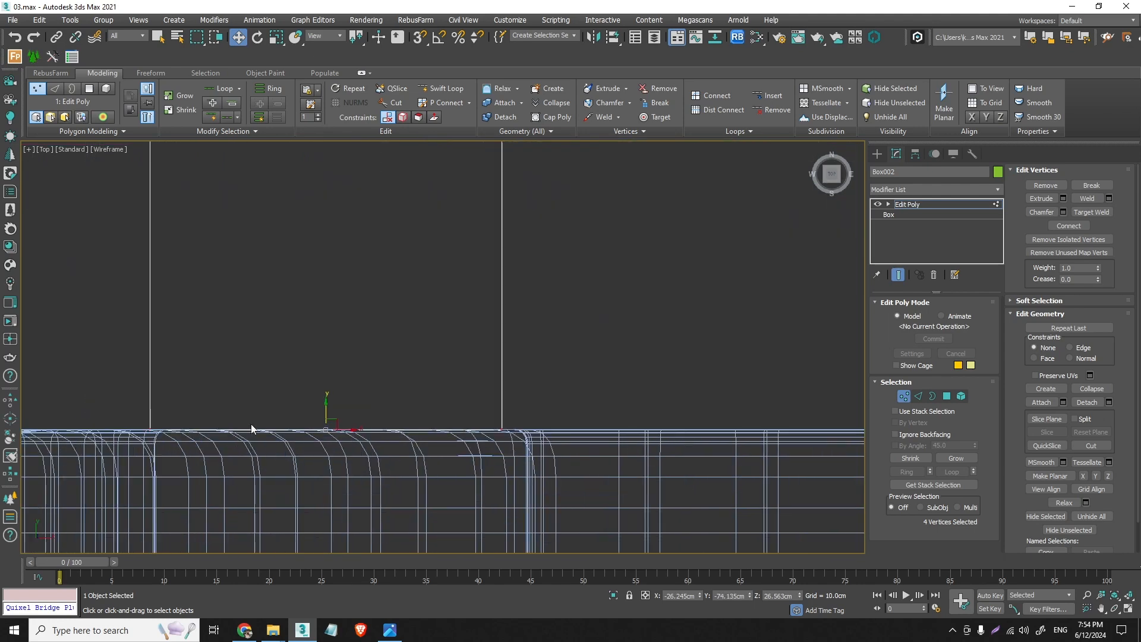
pyautogui.moveTo(341, 416); pyautogui.dragTo(343, 410)
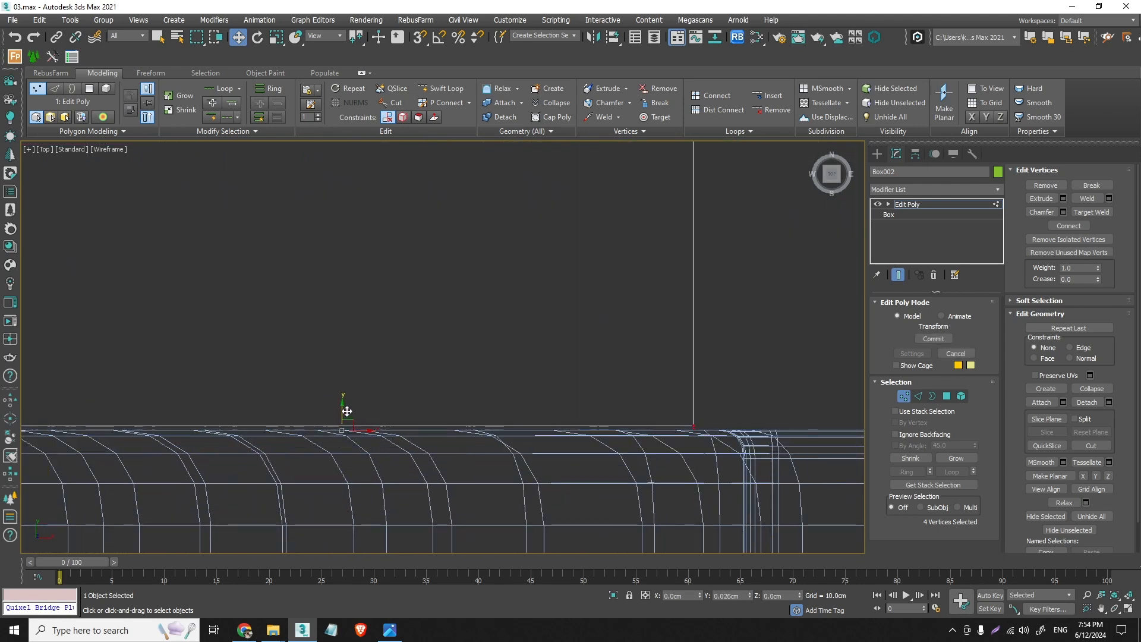
pyautogui.click(463, 329)
# - In perspective with edged faces displayed, connect the crossbar's four lengthwise edges with 30 segments
pyautogui.press('p')
pyautogui.scroll(-3, 474, 311)
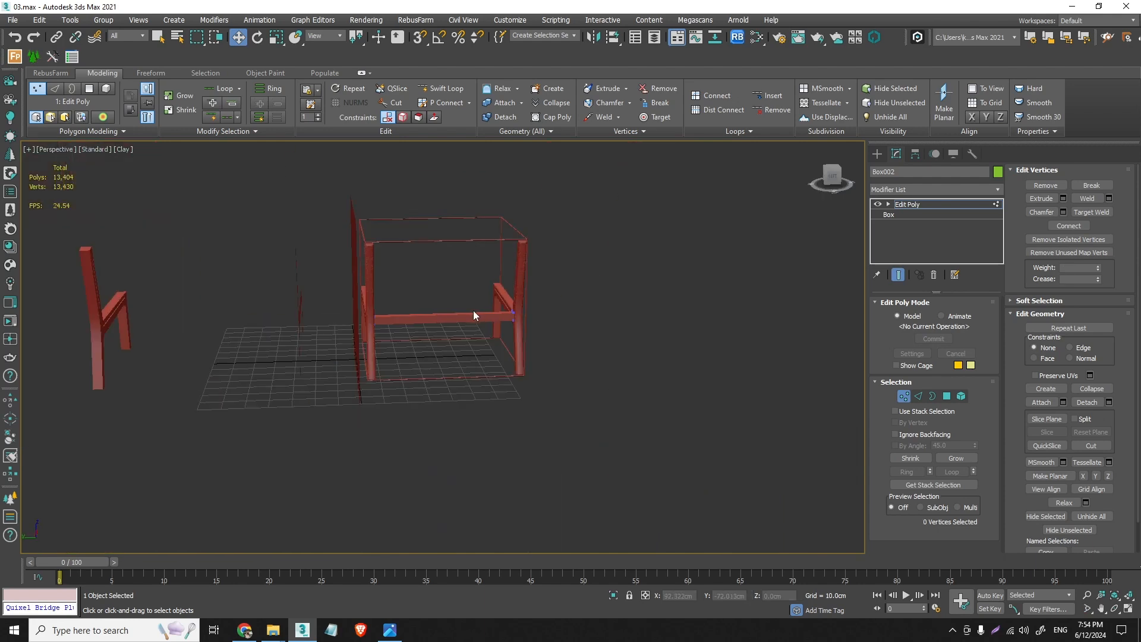
pyautogui.click(919, 396)
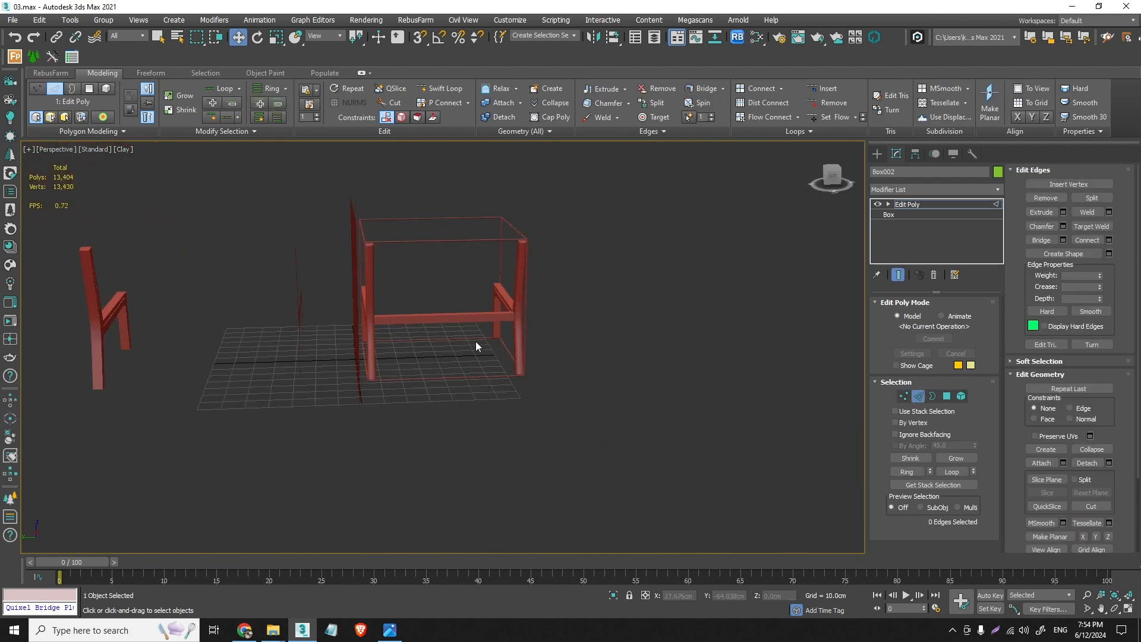
pyautogui.click(122, 149)
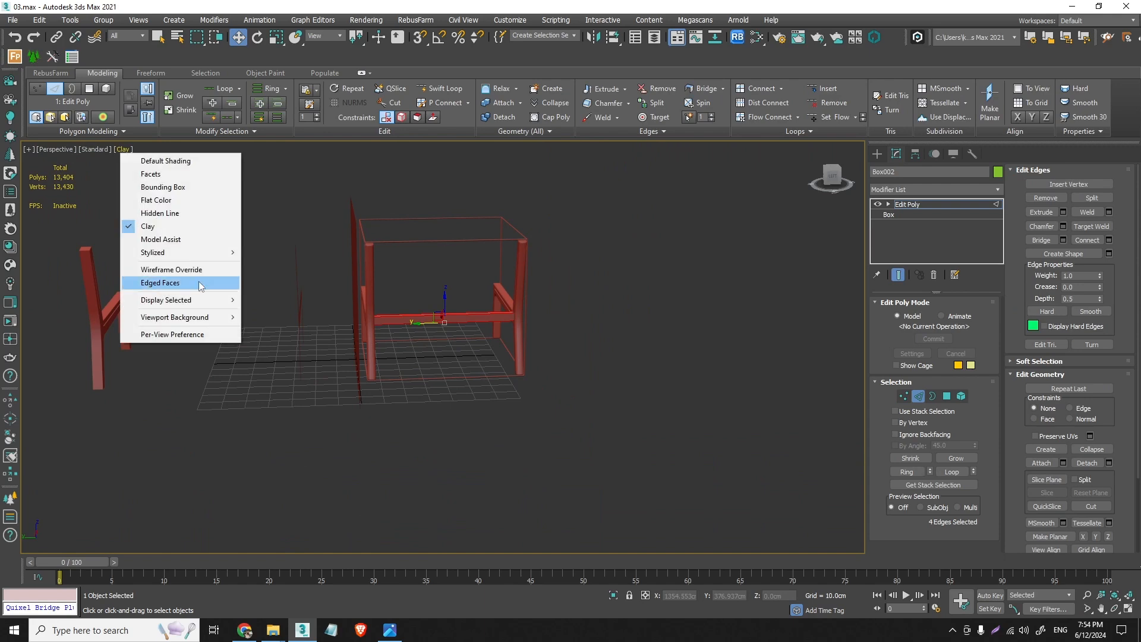
pyautogui.click(199, 285)
pyautogui.scroll(6, 452, 309)
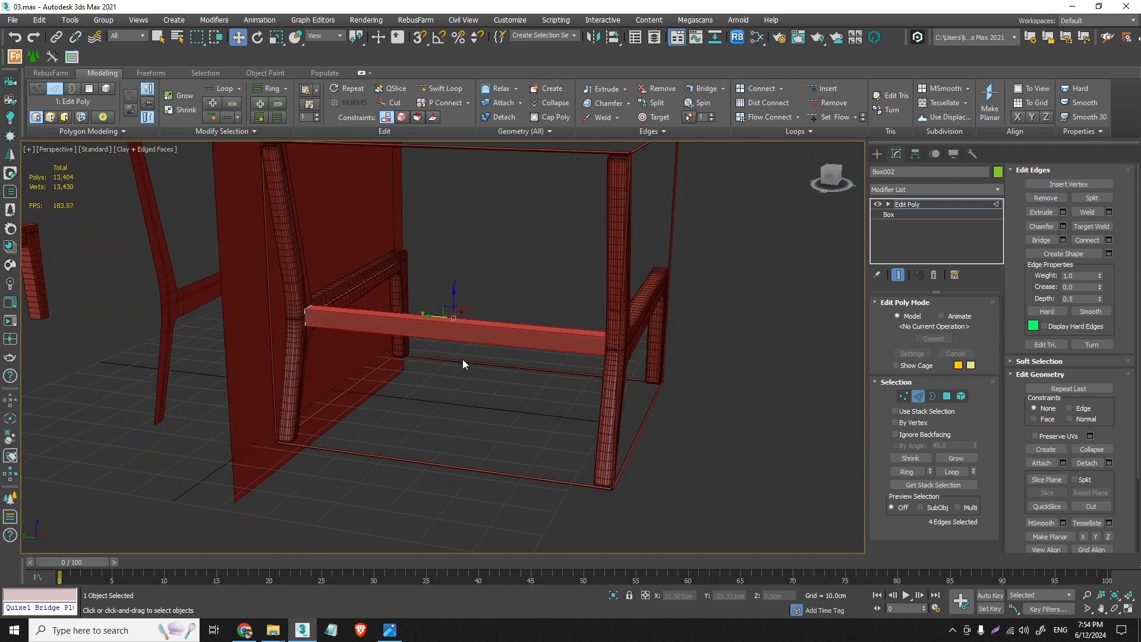
pyautogui.click(1108, 240)
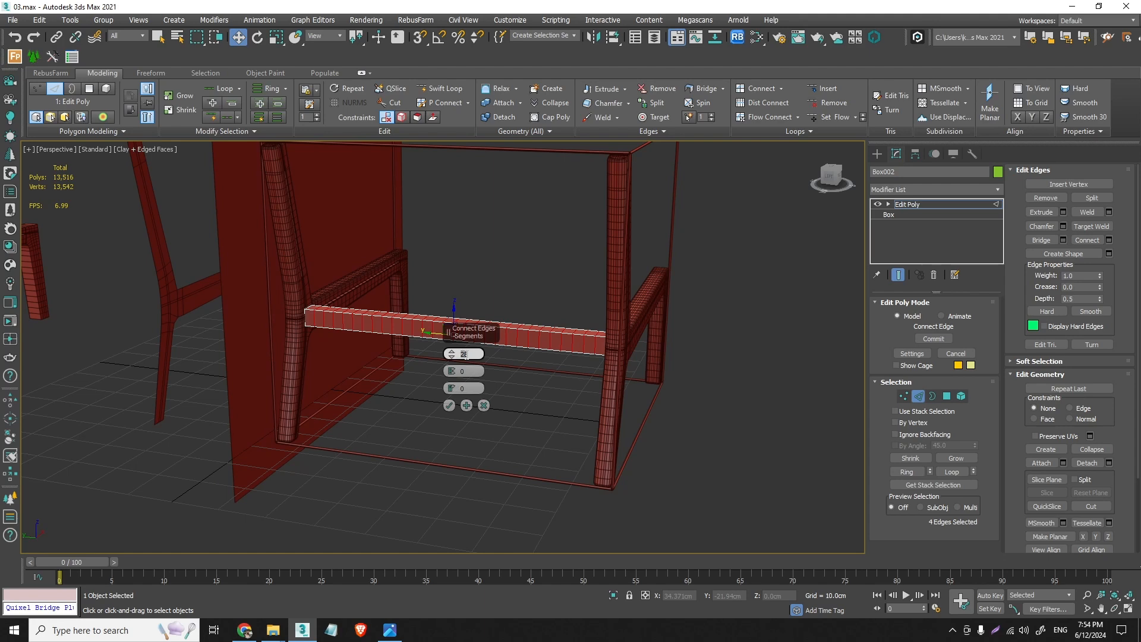
pyautogui.write('0')
pyautogui.click(450, 405)
pyautogui.click(922, 396)
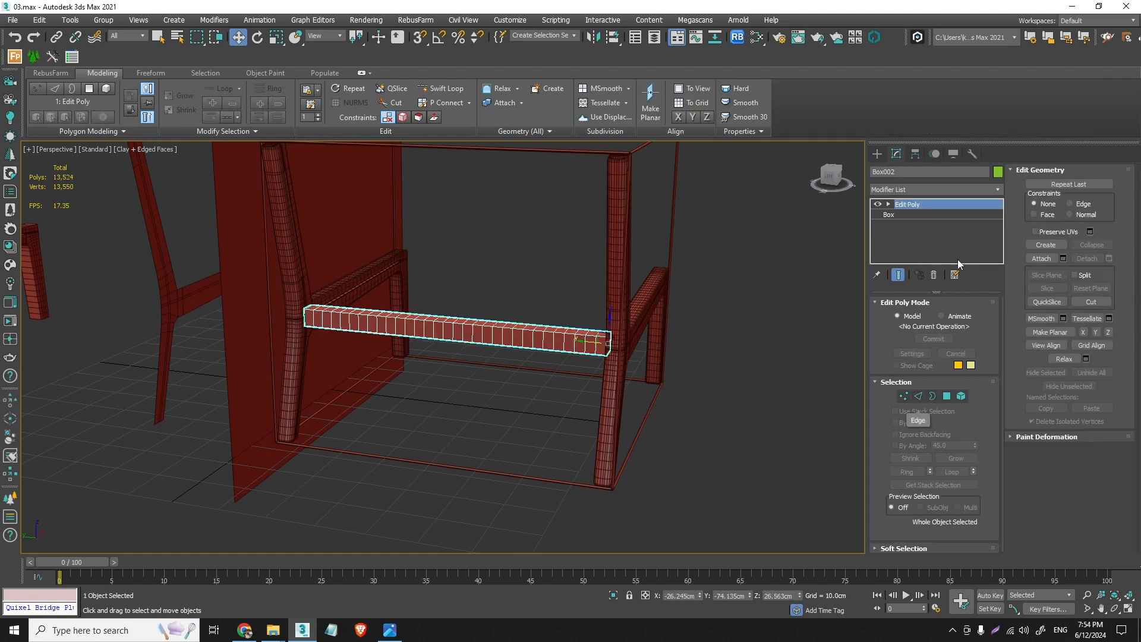
# - Try curving the crossbar with a Bend modifier on the Z axis, direction 88 and angle -11.5, and remove the modifier
pyautogui.click(999, 189)
pyautogui.press('b')
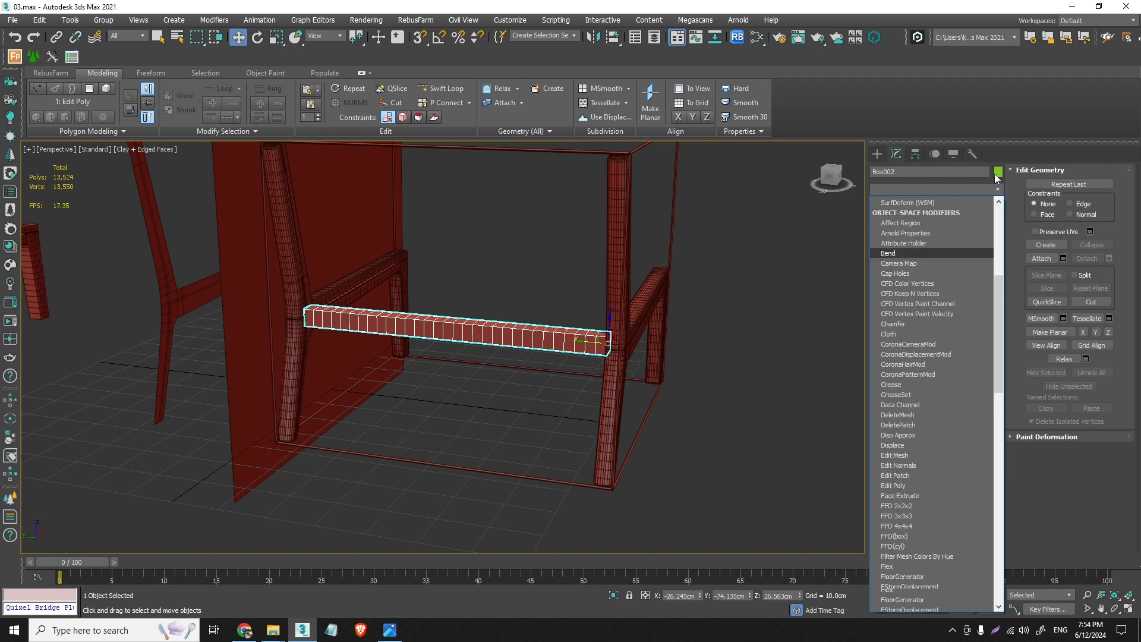
pyautogui.click(957, 203)
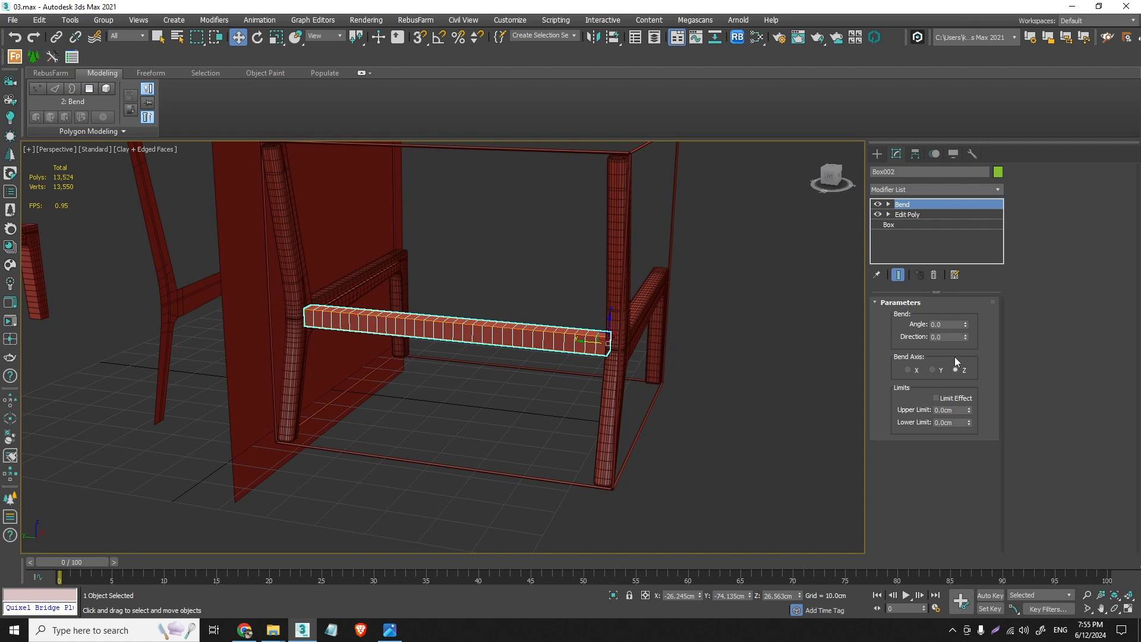
pyautogui.moveTo(966, 325); pyautogui.dragTo(965, 297)
pyautogui.click(937, 369)
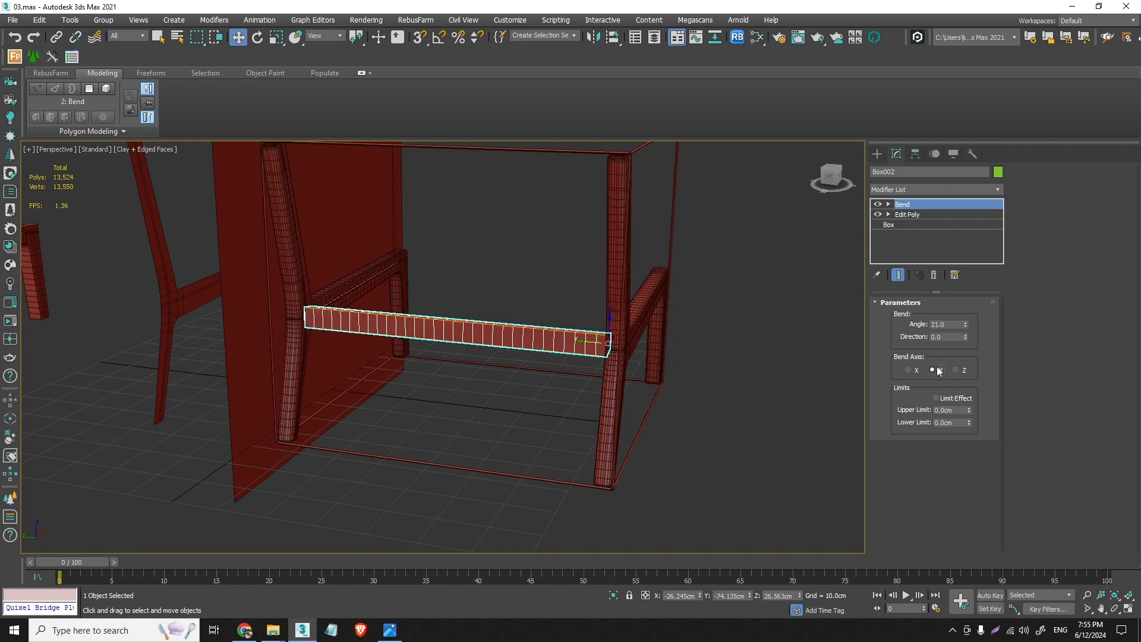
pyautogui.click(918, 371)
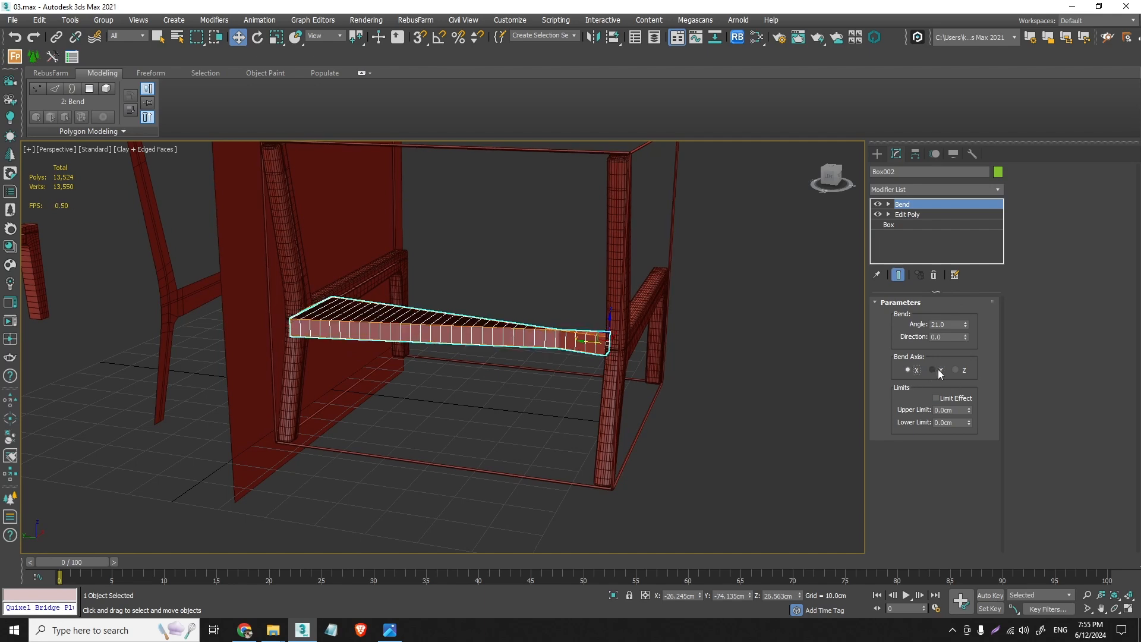
pyautogui.click(956, 371)
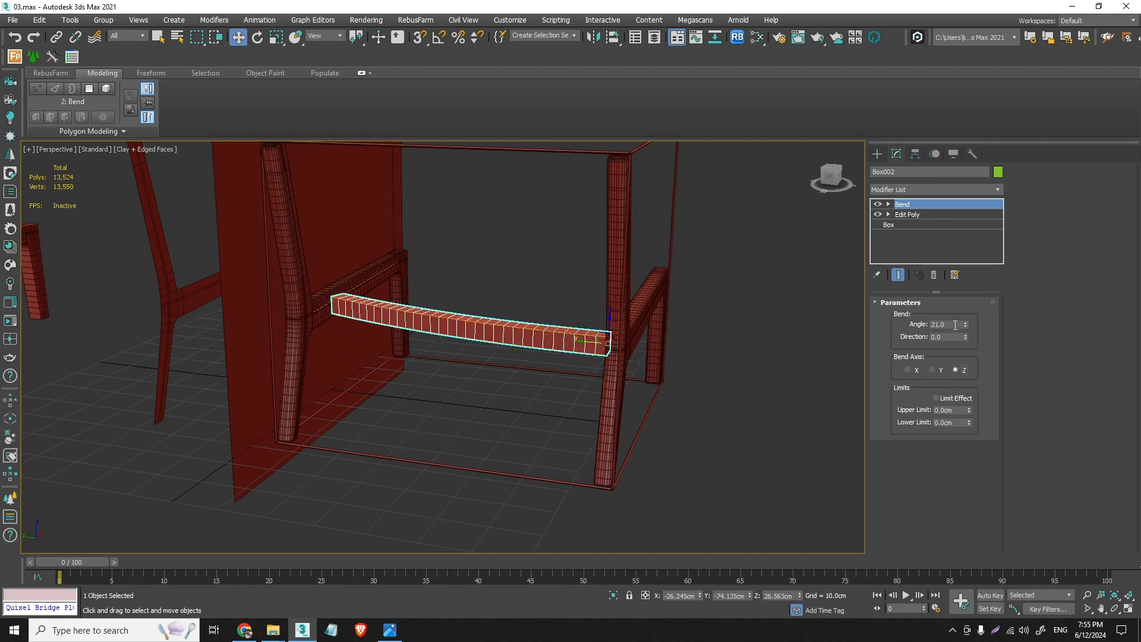
pyautogui.moveTo(965, 337); pyautogui.dragTo(959, 277)
pyautogui.moveTo(966, 324); pyautogui.dragTo(990, 362)
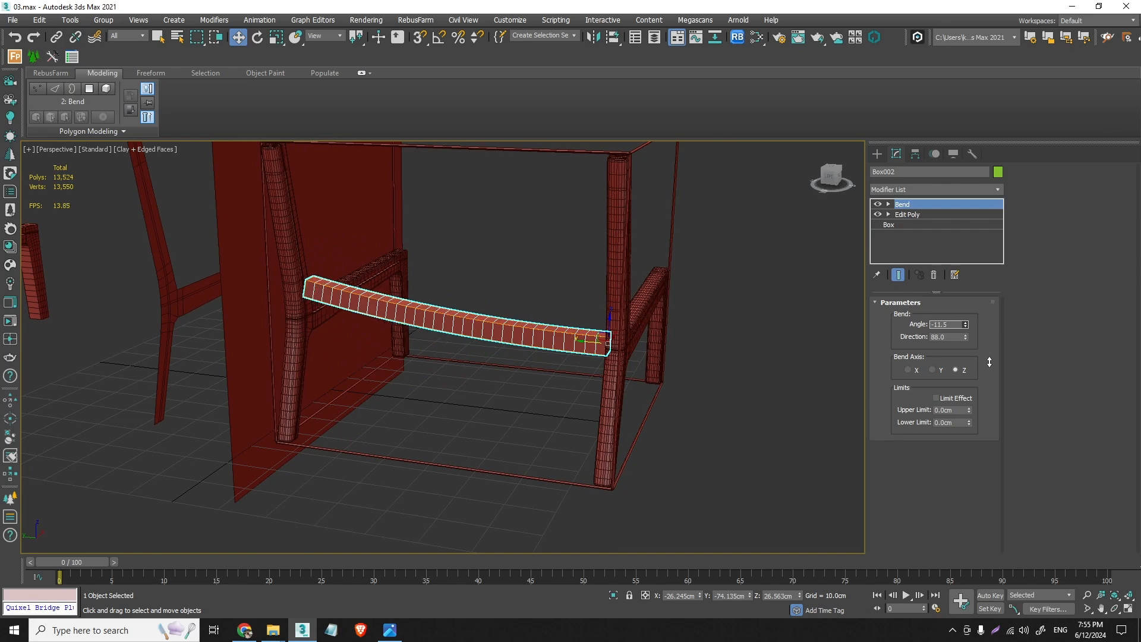
pyautogui.click(934, 274)
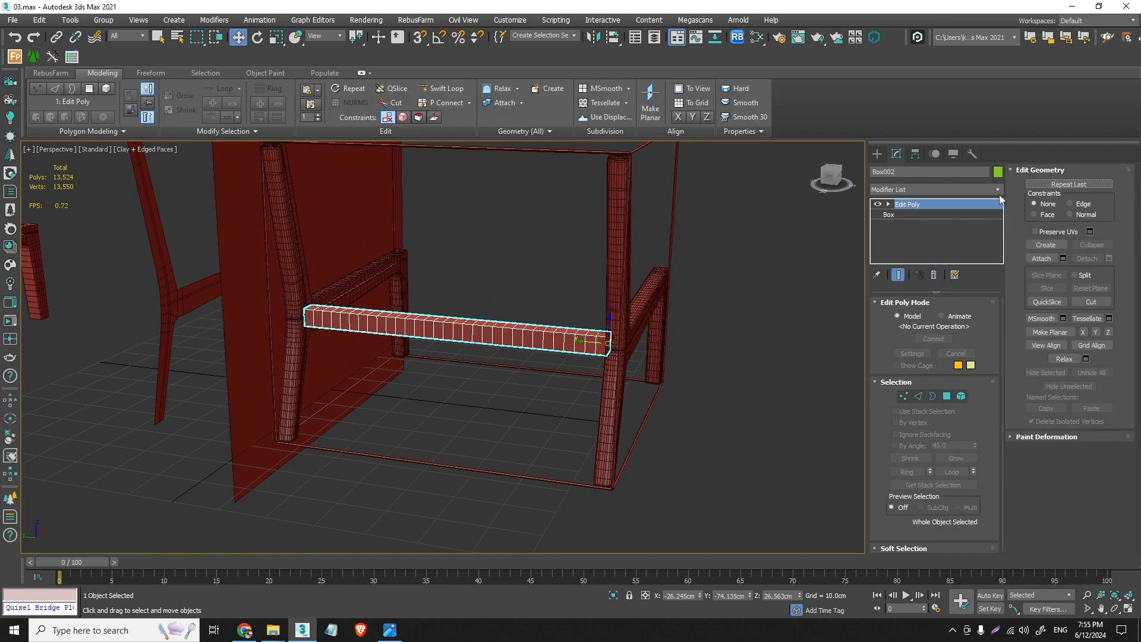
# - Apply an FFD 3x3x3 modifier to the crossbar and activate its control points
pyautogui.click(1000, 189)
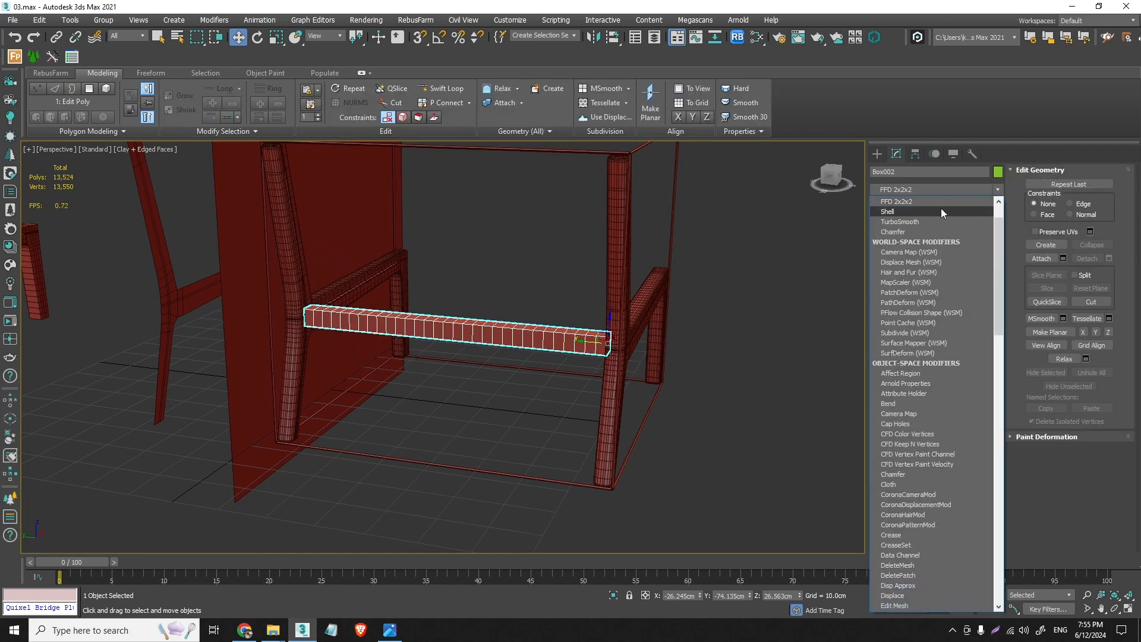
pyautogui.scroll(3, 941, 209)
pyautogui.click(917, 223)
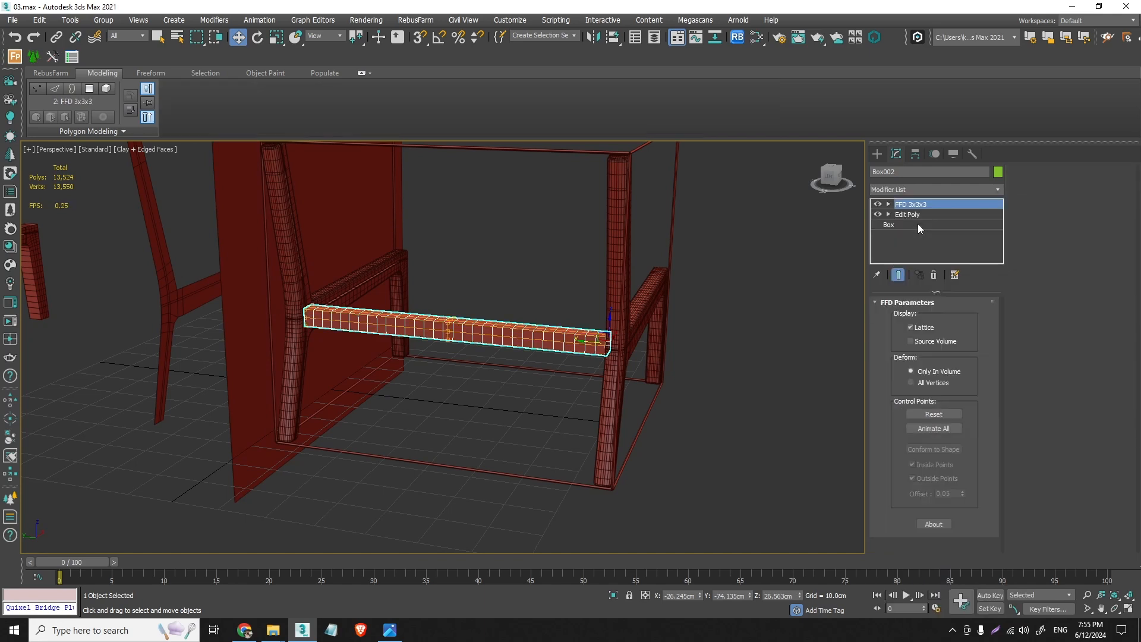
pyautogui.click(889, 204)
pyautogui.click(919, 215)
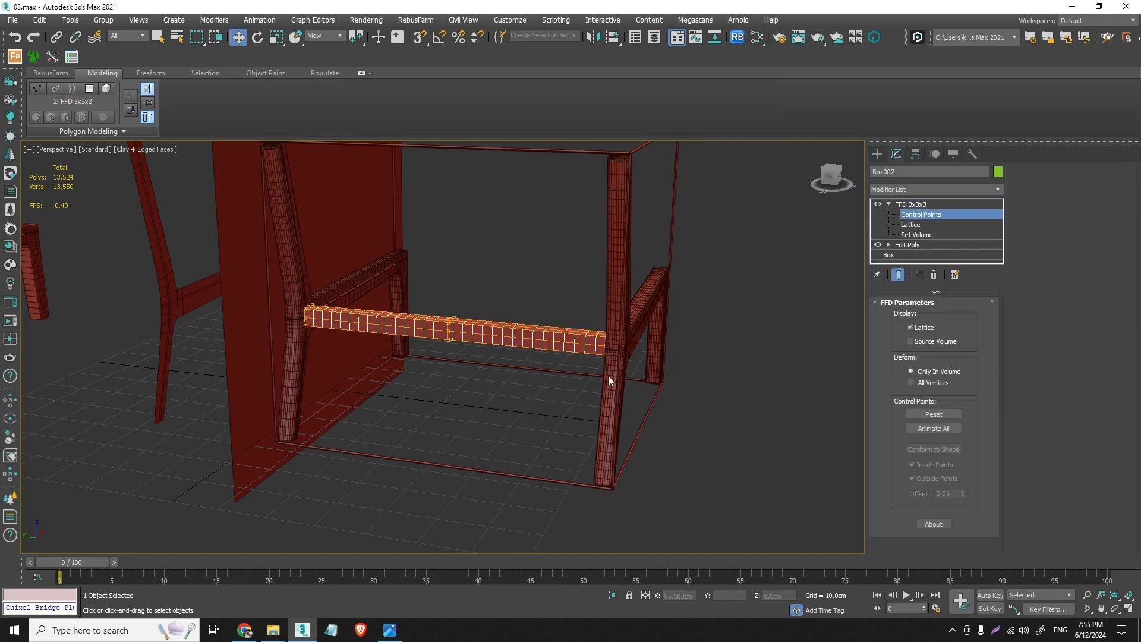
# - Lower the crossbar's middle FFD control points in the left view so the bar sags in a gentle curve
pyautogui.moveTo(493, 375); pyautogui.dragTo(418, 273)
pyautogui.scroll(5, 447, 332)
pyautogui.keyDown('alt'); pyautogui.moveTo(458, 333); pyautogui.dragTo(484, 311, button='middle'); pyautogui.keyUp('alt')
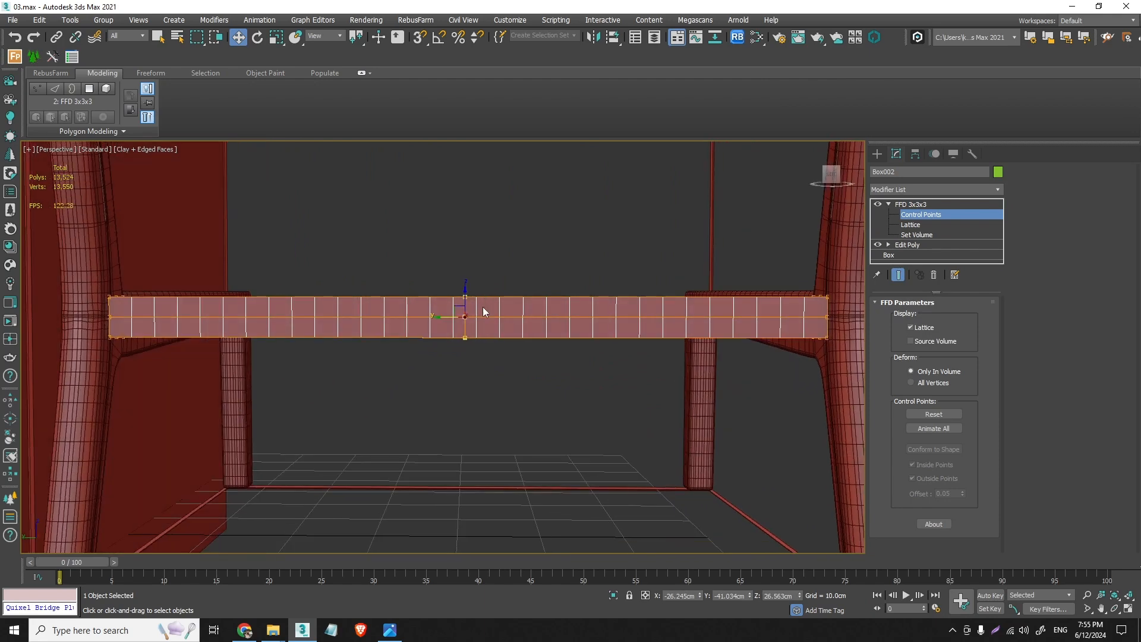
pyautogui.press('l')
pyautogui.scroll(7, 517, 300)
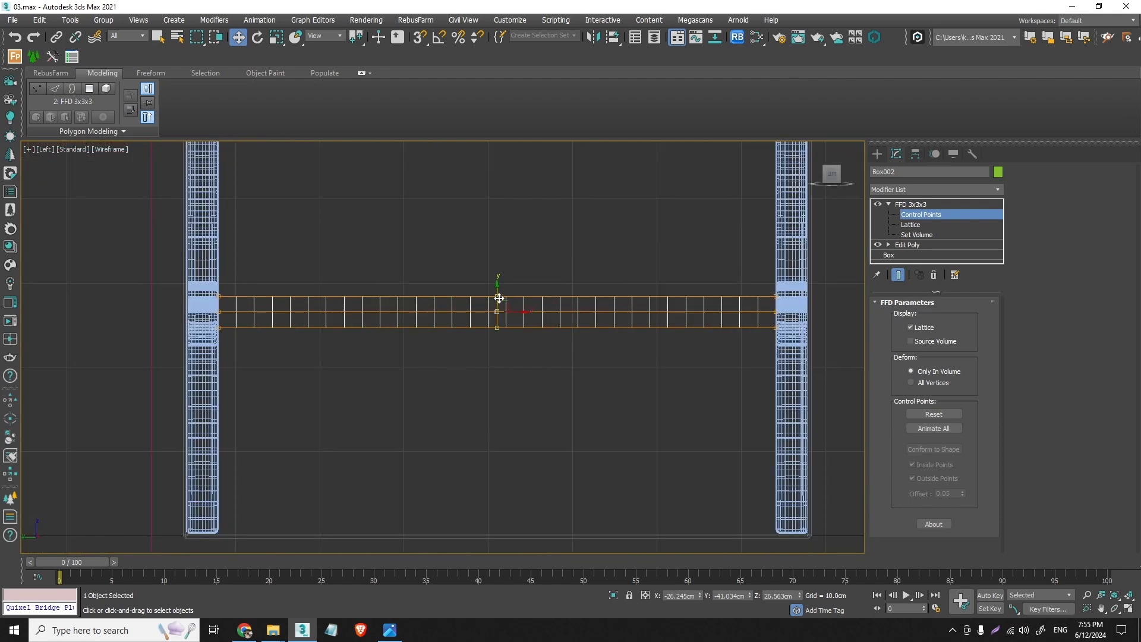
pyautogui.moveTo(499, 298); pyautogui.dragTo(509, 331)
# - At the Edit Poly vertex level, slim the crossbar's height by moving its upper and lower vertex rows slightly inward
pyautogui.click(920, 243)
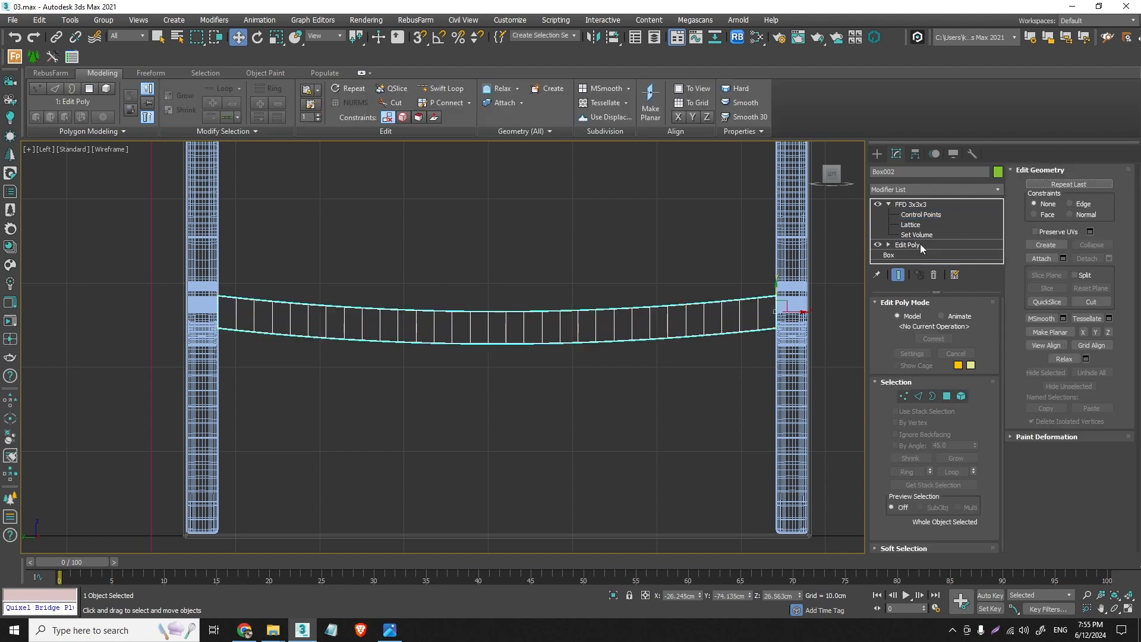
pyautogui.click(905, 396)
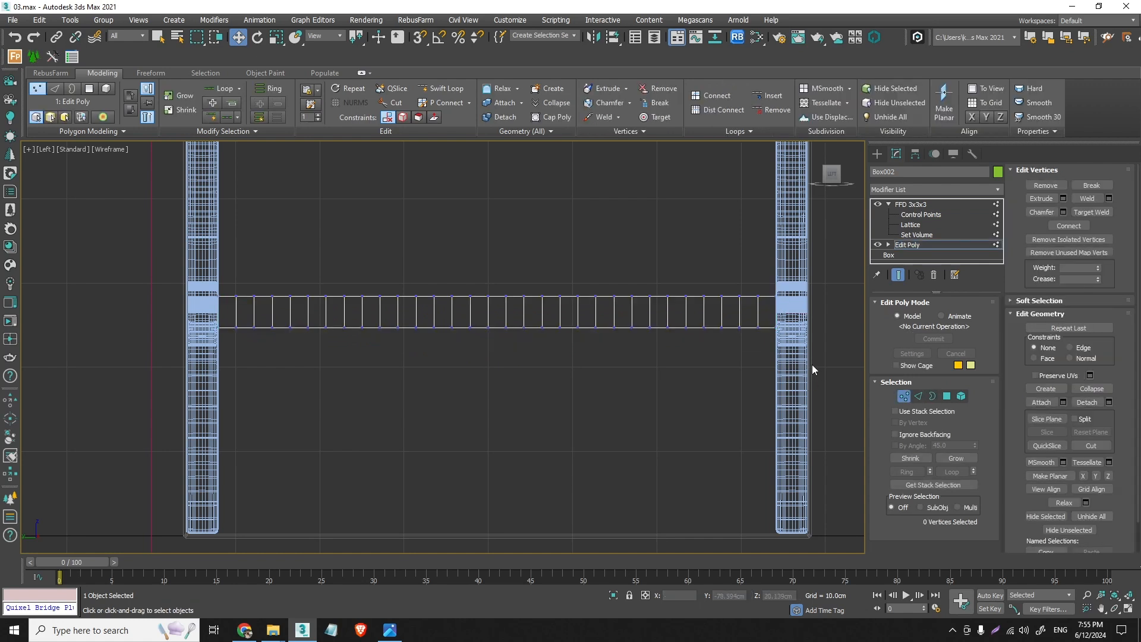
pyautogui.moveTo(199, 328); pyautogui.dragTo(200, 326)
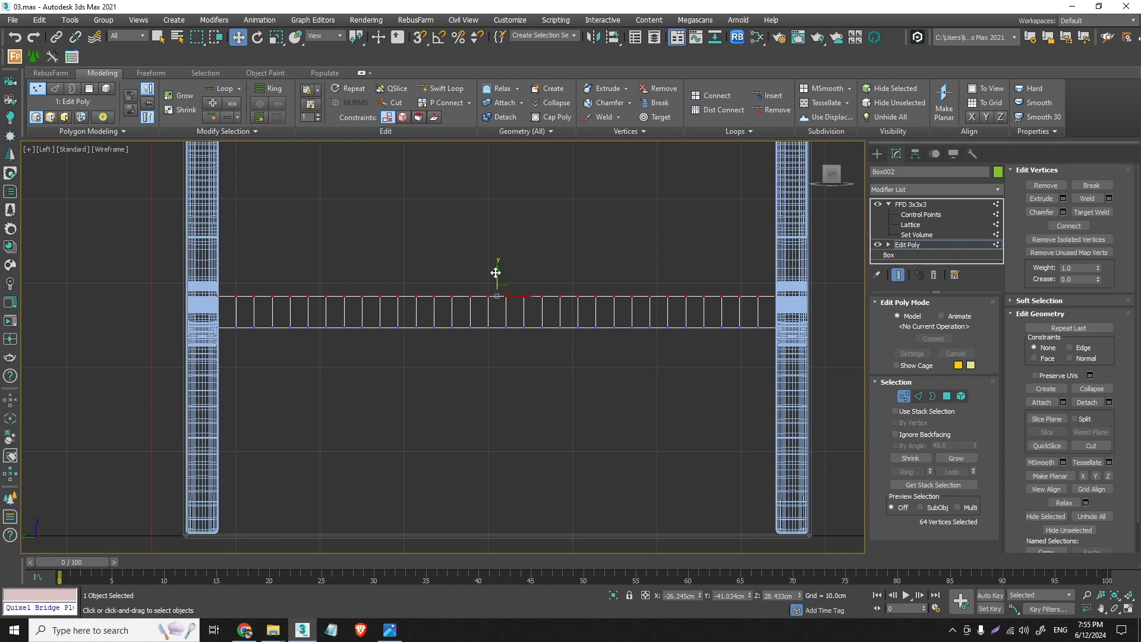
pyautogui.moveTo(496, 273); pyautogui.dragTo(499, 312)
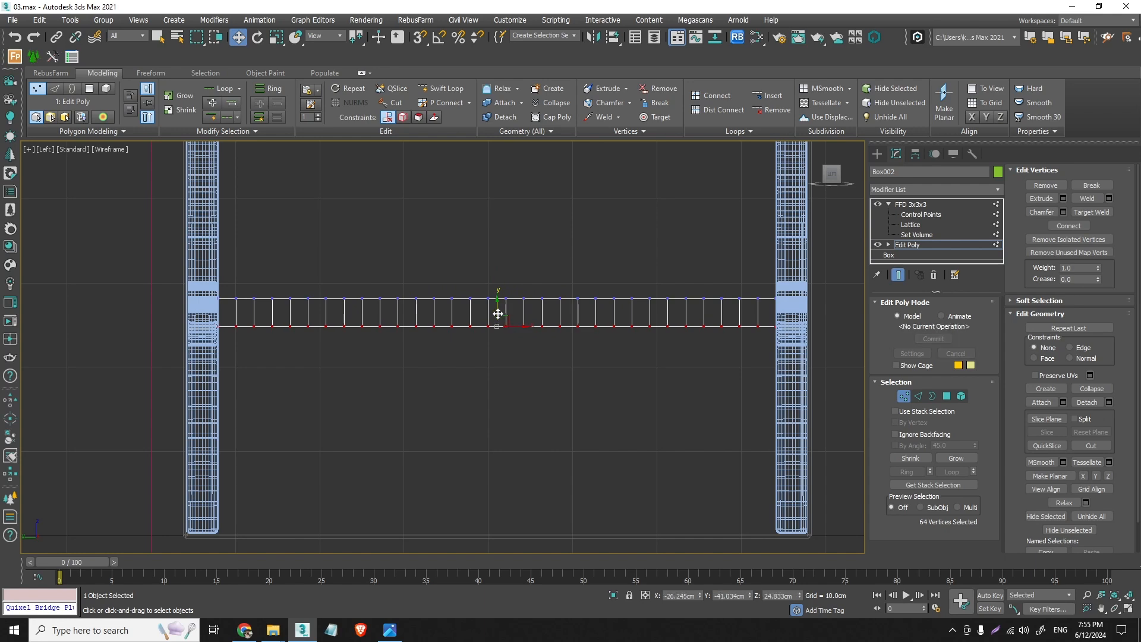
# - In the top view, narrow the crossbar's depth by moving its lengthwise side vertices slightly inward, and return to the FFD 3x3x3 level
pyautogui.press('t')
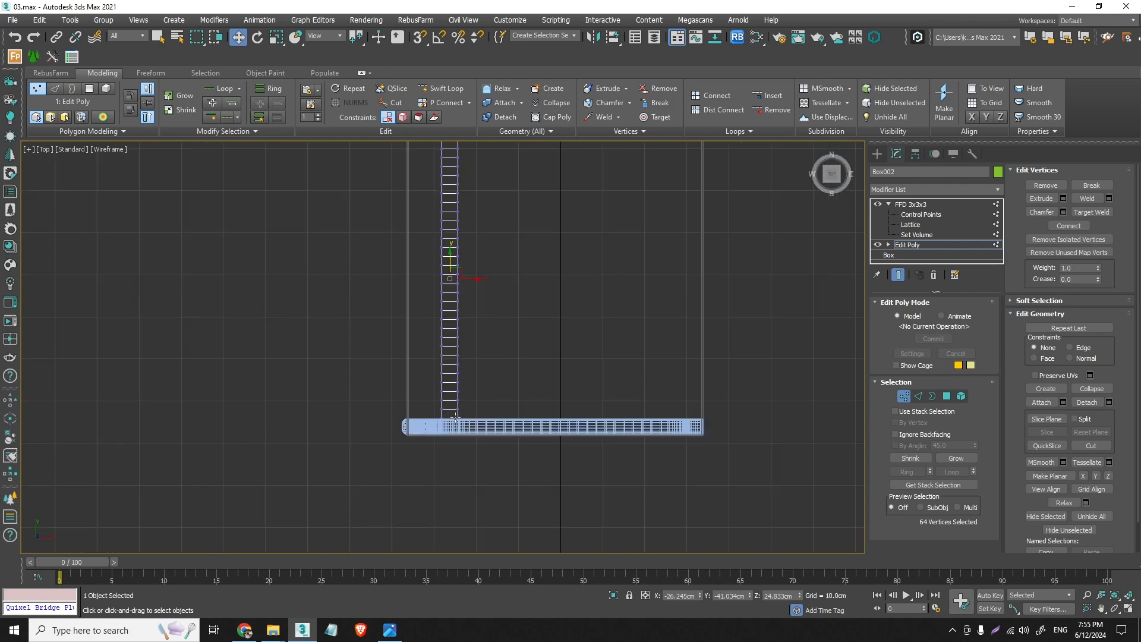
pyautogui.scroll(6, 459, 344)
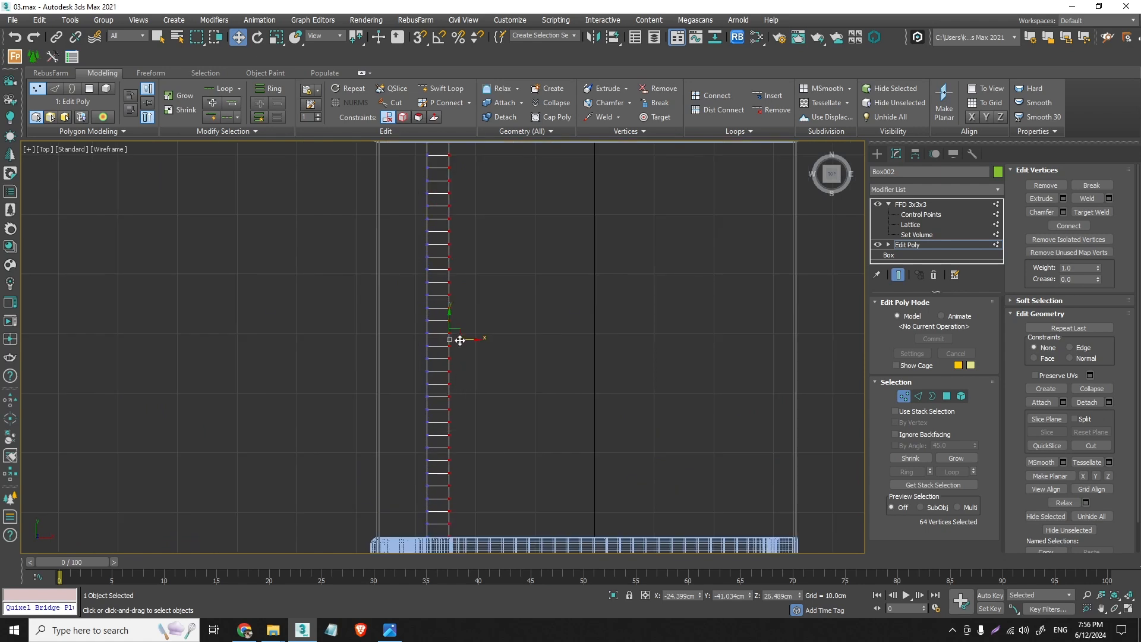
pyautogui.moveTo(465, 339); pyautogui.dragTo(464, 337)
pyautogui.click(904, 395)
pyautogui.click(927, 204)
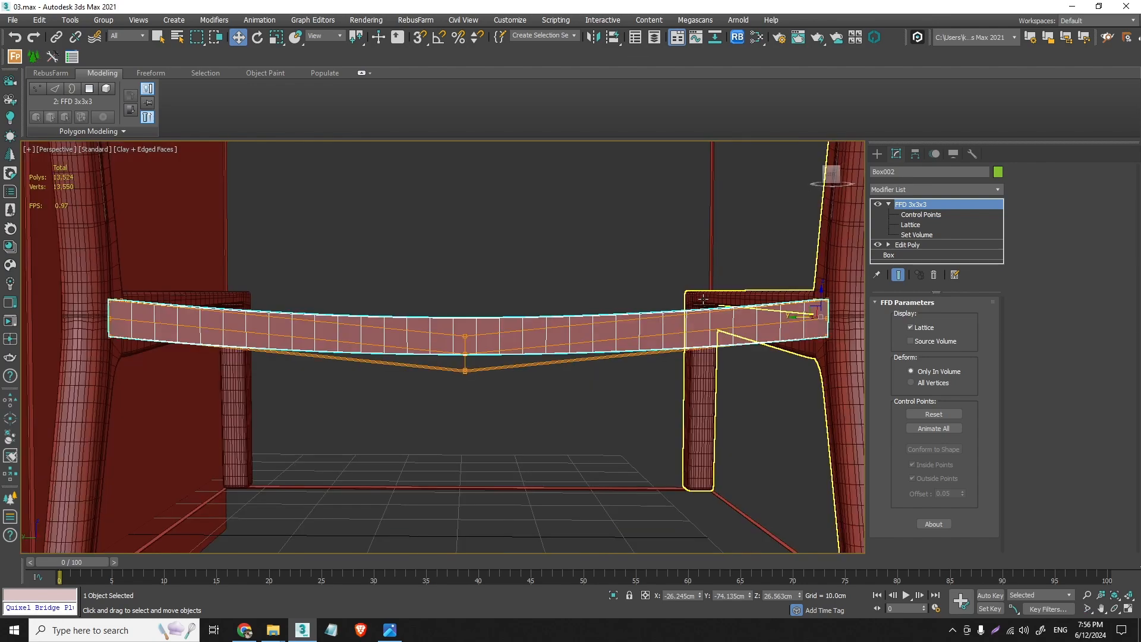
# - Add an Edit Poly modifier and a Chamfer modifier above the crossbar's FFD
pyautogui.keyDown('alt'); pyautogui.moveTo(518, 351); pyautogui.dragTo(630, 372, button='middle'); pyautogui.keyUp('alt')
pyautogui.scroll(4, 645, 333)
pyautogui.moveTo(645, 333)
pyautogui.keyDown('alt'); pyautogui.mouseDown(button='middle')
pyautogui.moveTo(669, 336)
pyautogui.moveTo(646, 348)
pyautogui.mouseUp(button='middle'); pyautogui.keyUp('alt')
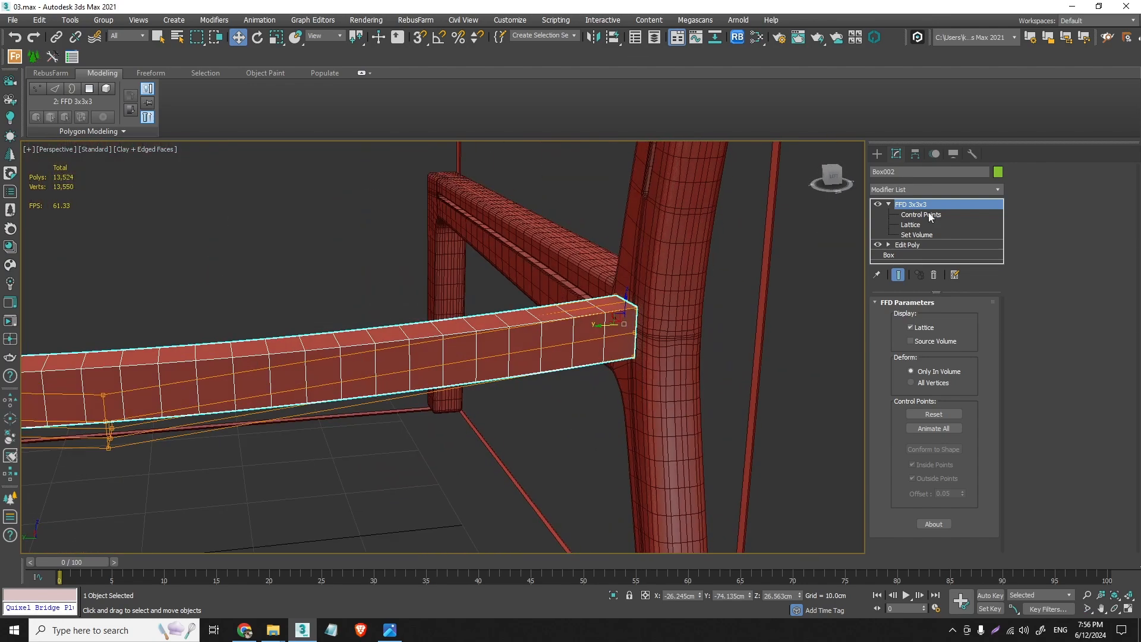
pyautogui.click(994, 190)
pyautogui.click(970, 201)
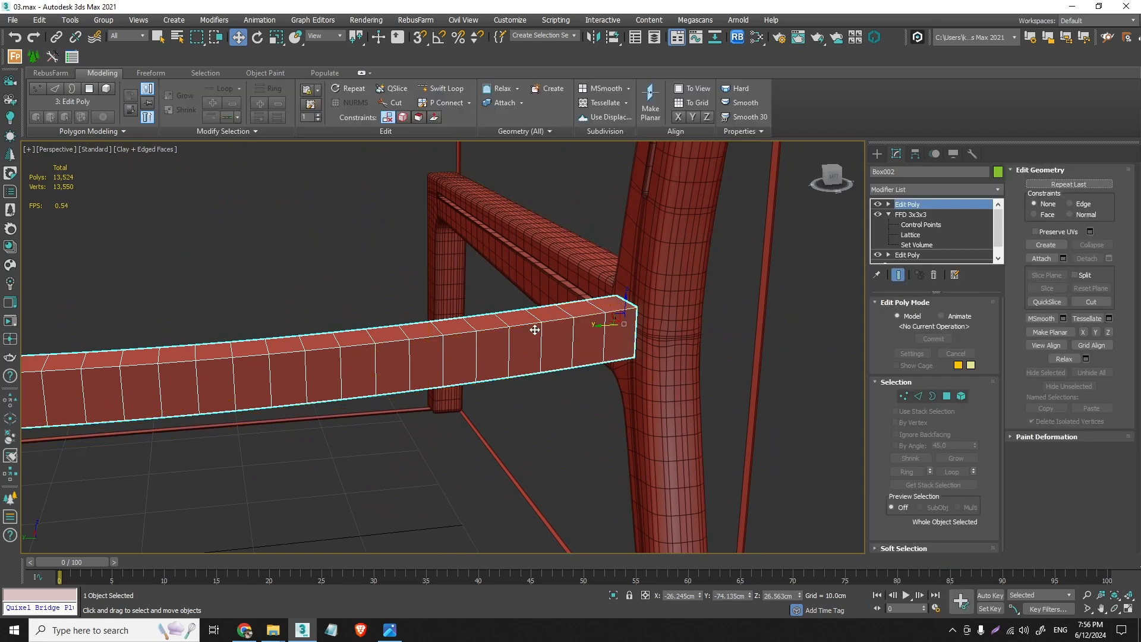
pyautogui.keyDown('alt'); pyautogui.moveTo(535, 327); pyautogui.dragTo(489, 336, button='middle'); pyautogui.keyUp('alt')
pyautogui.click(1000, 188)
pyautogui.press('c')
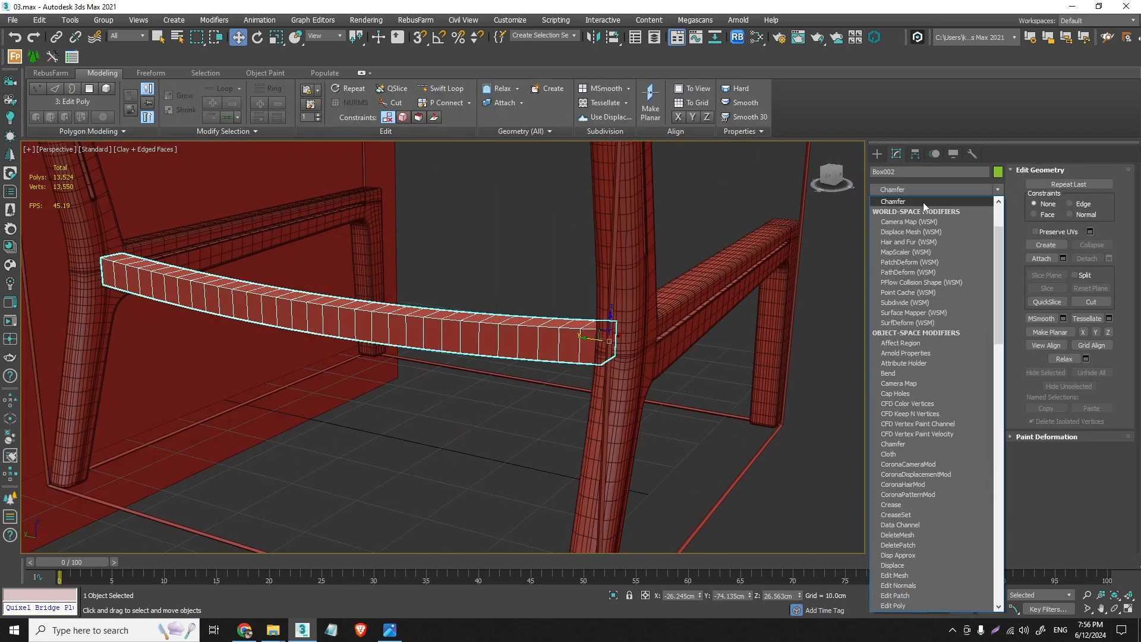
pyautogui.click(921, 201)
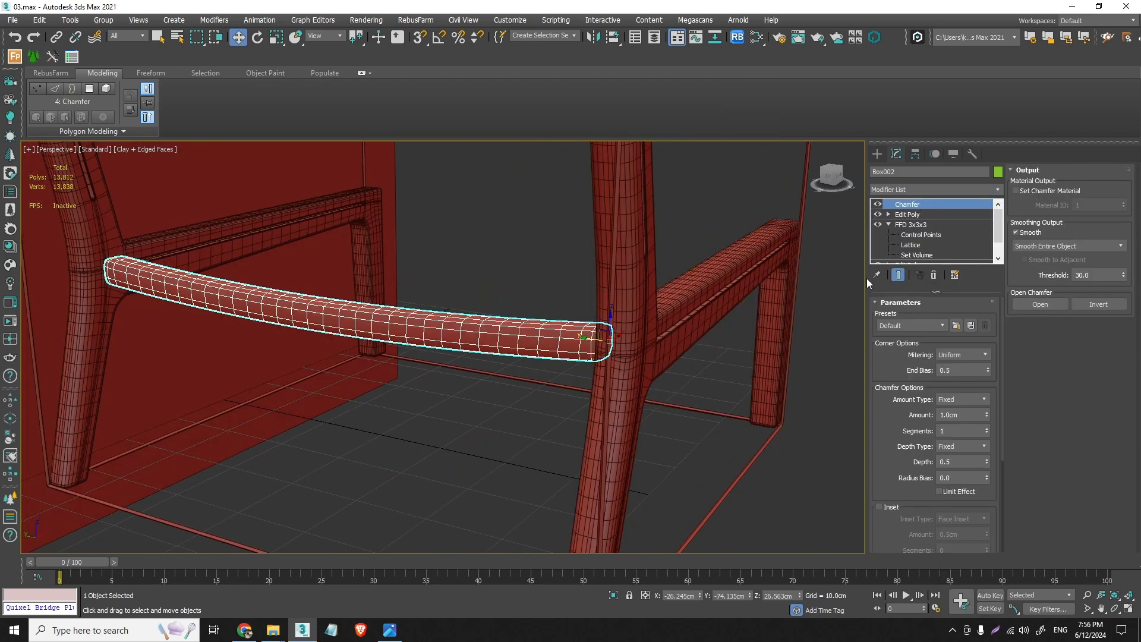
# - Set the crossbar's chamfer amount to 0.48 cm with 3 segments
pyautogui.scroll(5, 113, 263)
pyautogui.moveTo(90, 258); pyautogui.dragTo(499, 290, button='middle')
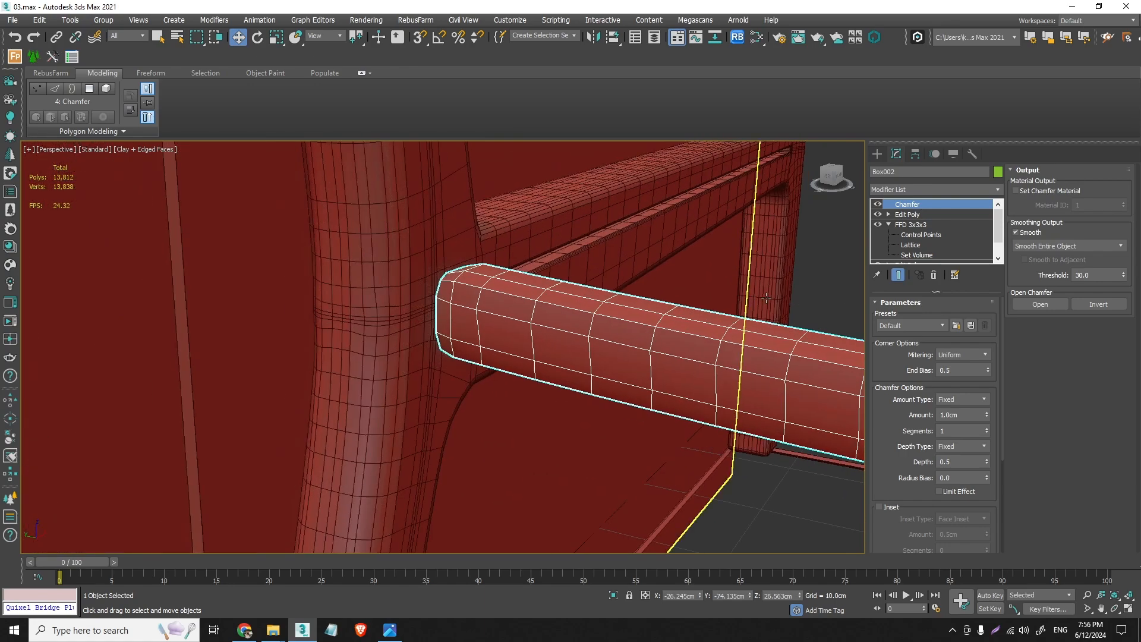
pyautogui.moveTo(987, 416); pyautogui.dragTo(1001, 446)
pyautogui.click(987, 428)
pyautogui.click(987, 428)
pyautogui.scroll(-4, 647, 334)
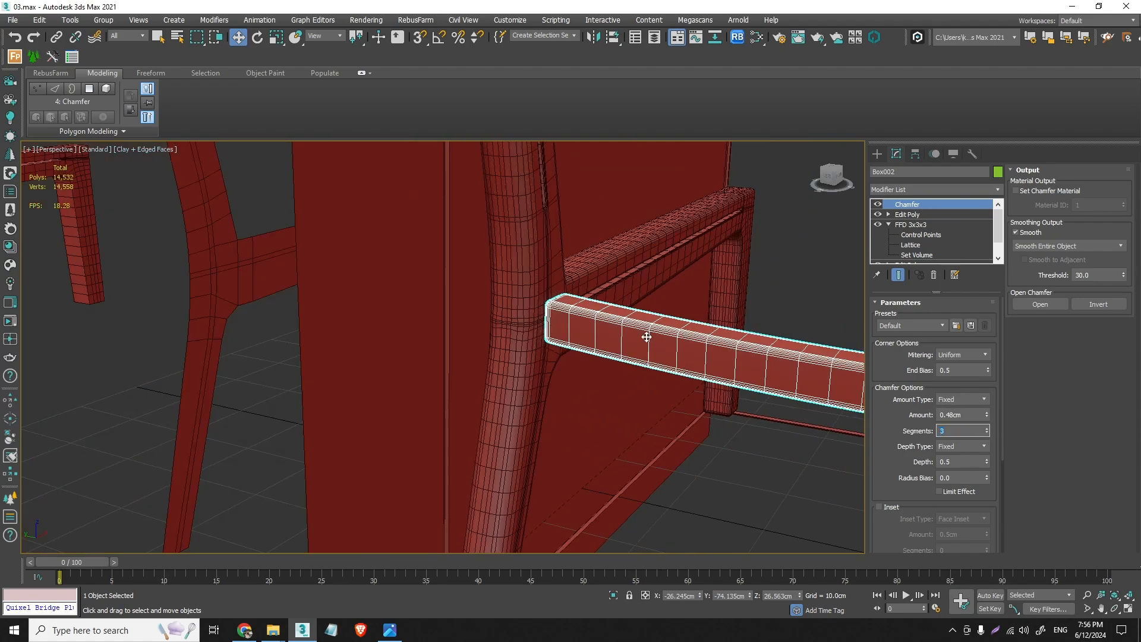
# - Inspect the crossbar's chamfered ends and set the chamfer's smoothing output to Smooth Chamfers Only
pyautogui.keyDown('alt'); pyautogui.moveTo(648, 334); pyautogui.dragTo(647, 301, button='middle'); pyautogui.keyUp('alt')
pyautogui.scroll(4, 635, 303)
pyautogui.scroll(-6, 647, 301)
pyautogui.keyDown('alt'); pyautogui.moveTo(716, 328); pyautogui.dragTo(489, 306, button='middle'); pyautogui.keyUp('alt')
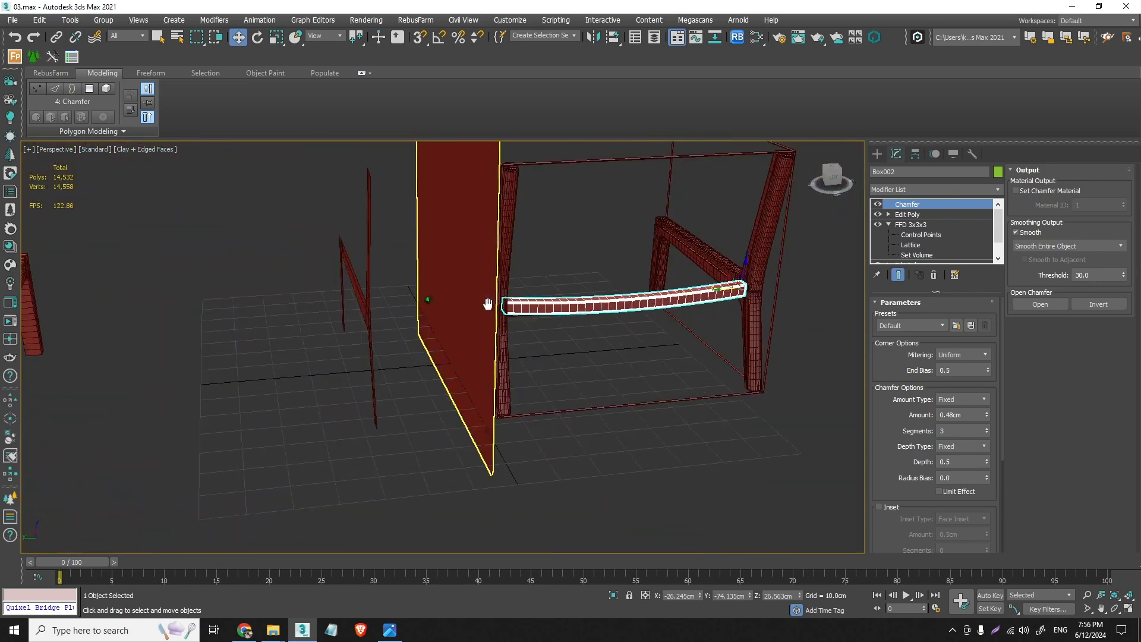
pyautogui.scroll(6, 746, 282)
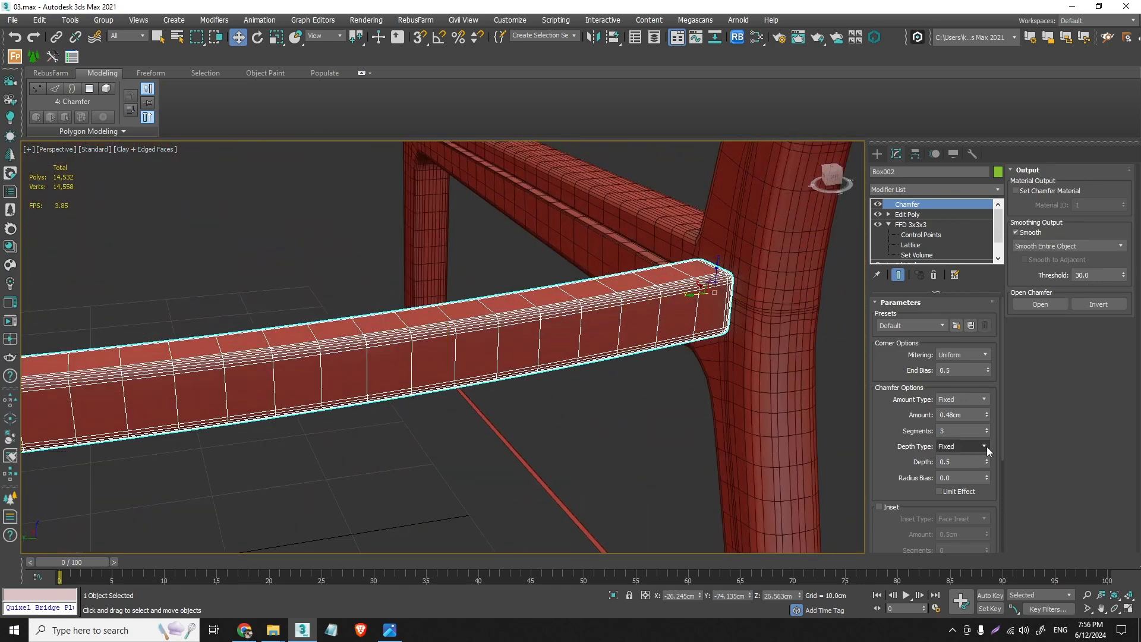
pyautogui.click(1110, 246)
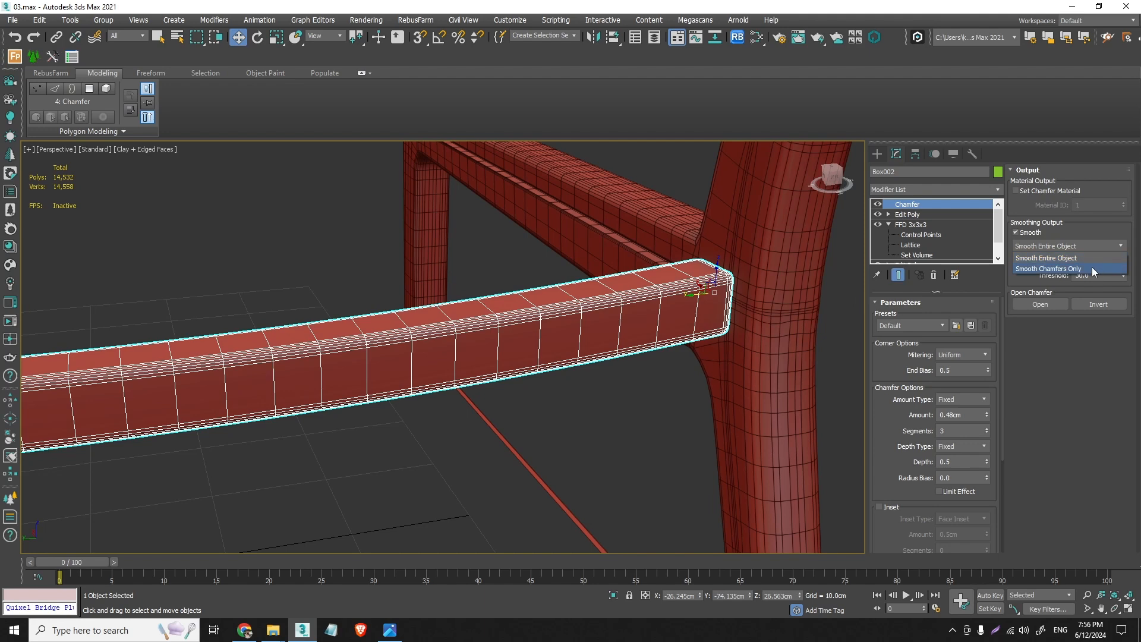
pyautogui.click(1054, 268)
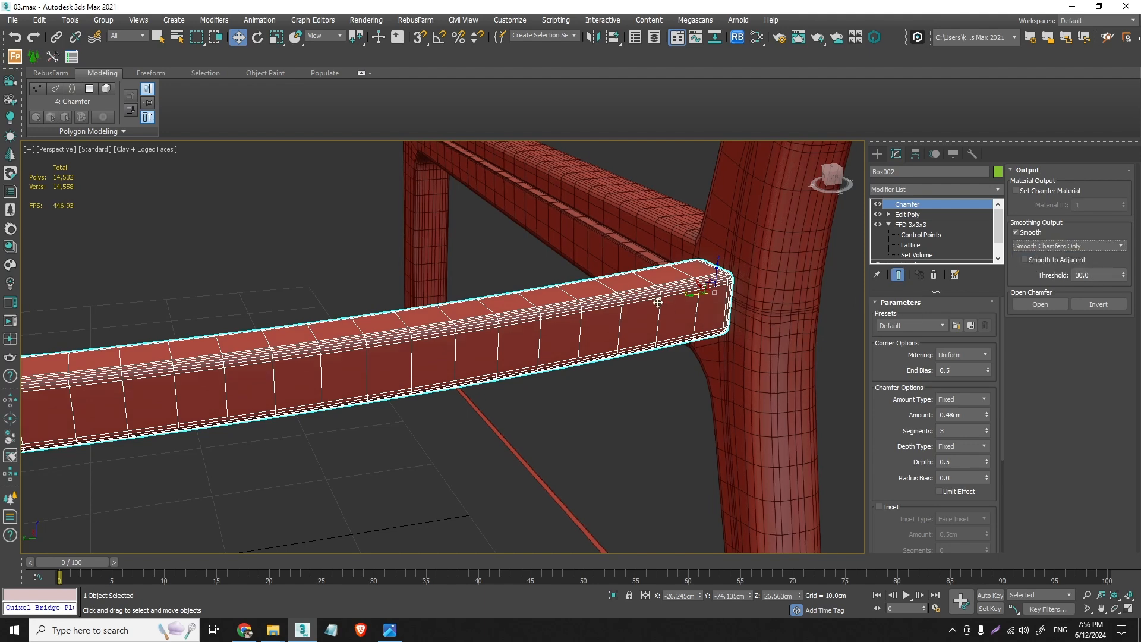
# - Copy the rear crossbar along X to the front legs, placing the copy at about X 31.4 cm
pyautogui.keyDown('alt'); pyautogui.moveTo(702, 333); pyautogui.dragTo(472, 423, button='middle'); pyautogui.keyUp('alt')
pyautogui.click(602, 364)
pyautogui.scroll(-6, 604, 361)
pyautogui.click(574, 346)
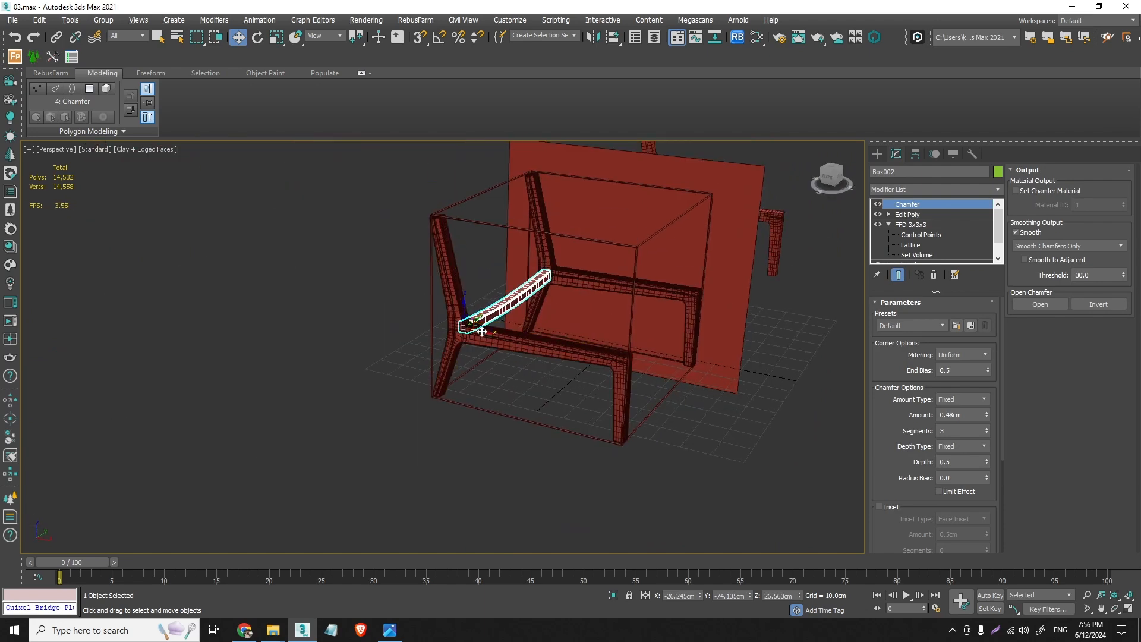
pyautogui.moveTo(482, 332)
pyautogui.keyDown('shift'); pyautogui.mouseDown()
pyautogui.moveTo(683, 402)
pyautogui.moveTo(627, 357)
pyautogui.moveTo(640, 366)
pyautogui.mouseUp(); pyautogui.keyUp('shift')
pyautogui.scroll(6, 616, 346)
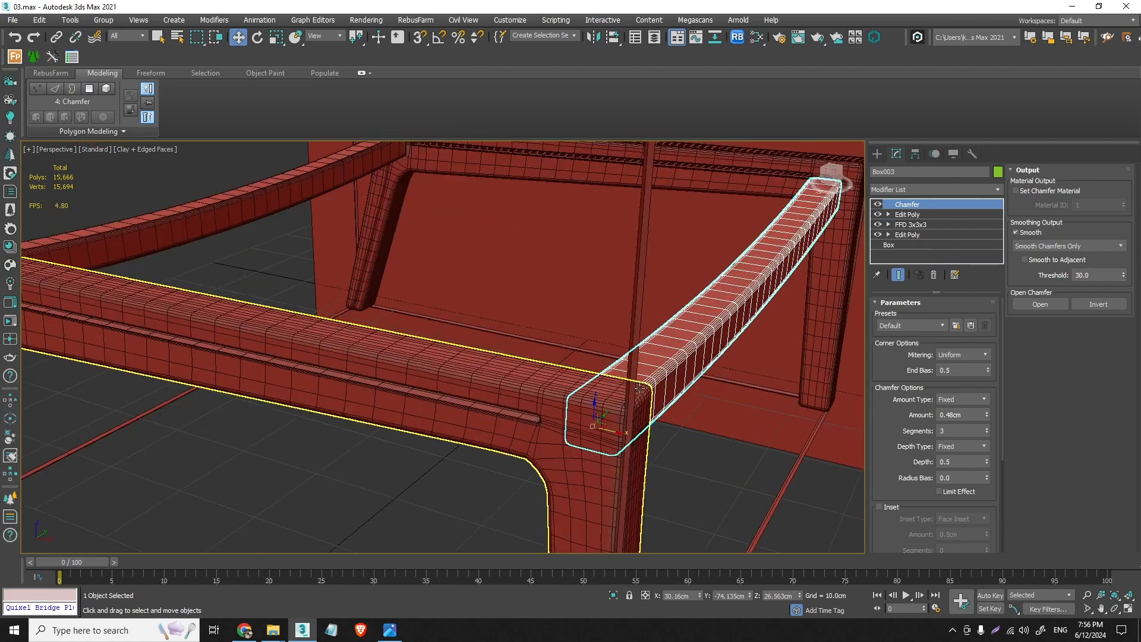
pyautogui.keyDown('alt'); pyautogui.moveTo(615, 357); pyautogui.dragTo(543, 392, button='middle'); pyautogui.keyUp('alt')
pyautogui.keyDown('alt'); pyautogui.moveTo(651, 416); pyautogui.dragTo(607, 435, button='middle'); pyautogui.keyUp('alt')
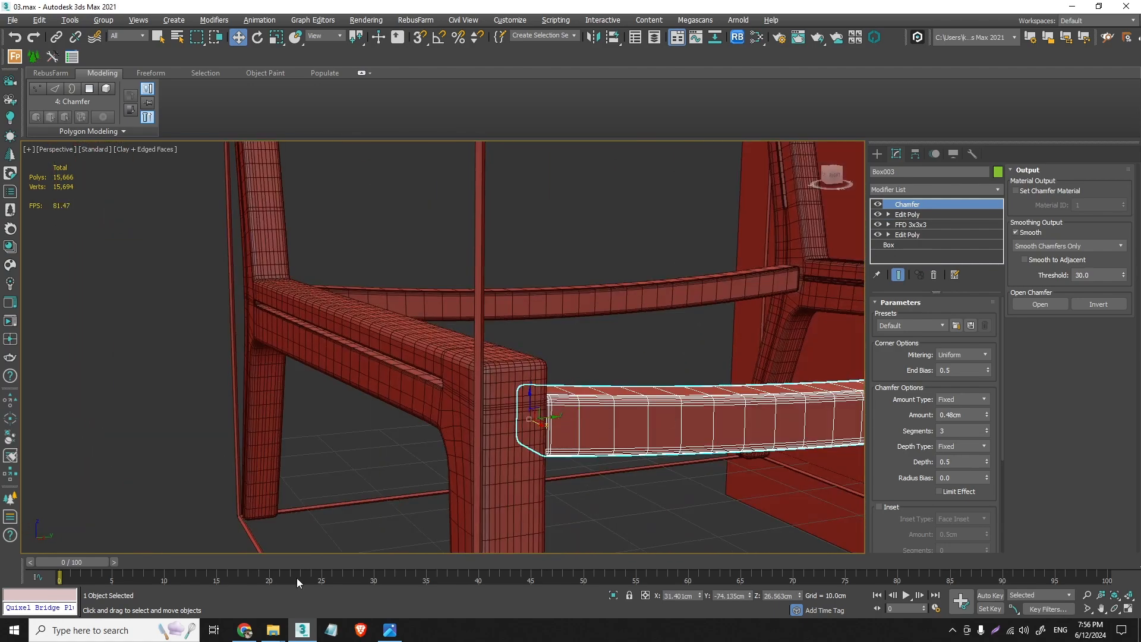
# - Switch to Chrome to check the front crossbar on the Zara Home Lounge Chair 01 page, and return to 3ds Max
pyautogui.click(12, 20)
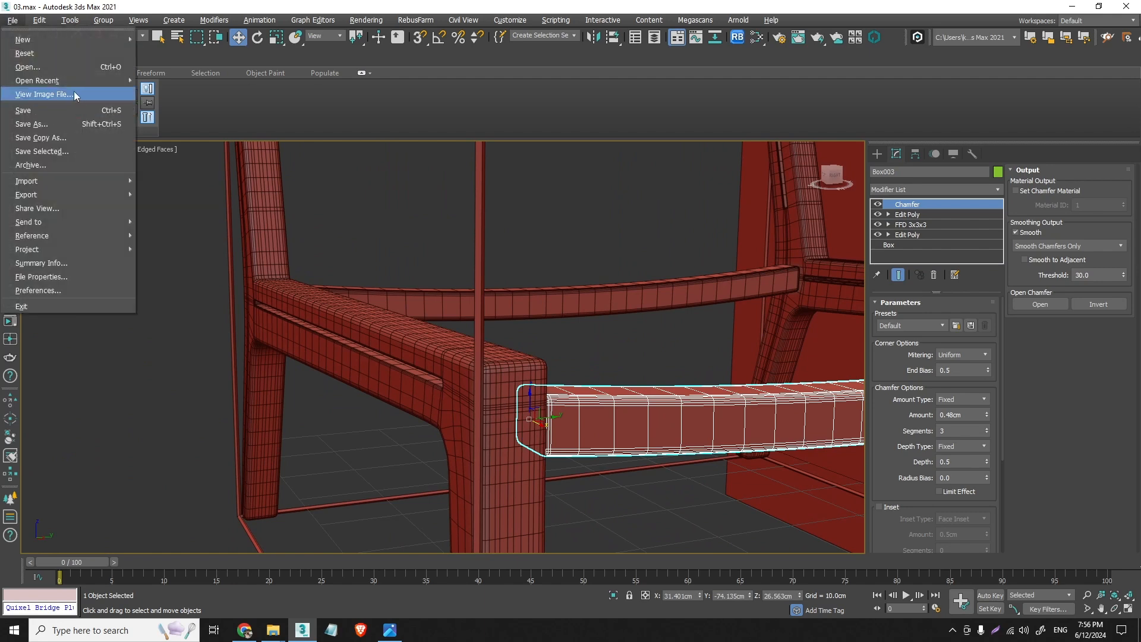
pyautogui.click(74, 91)
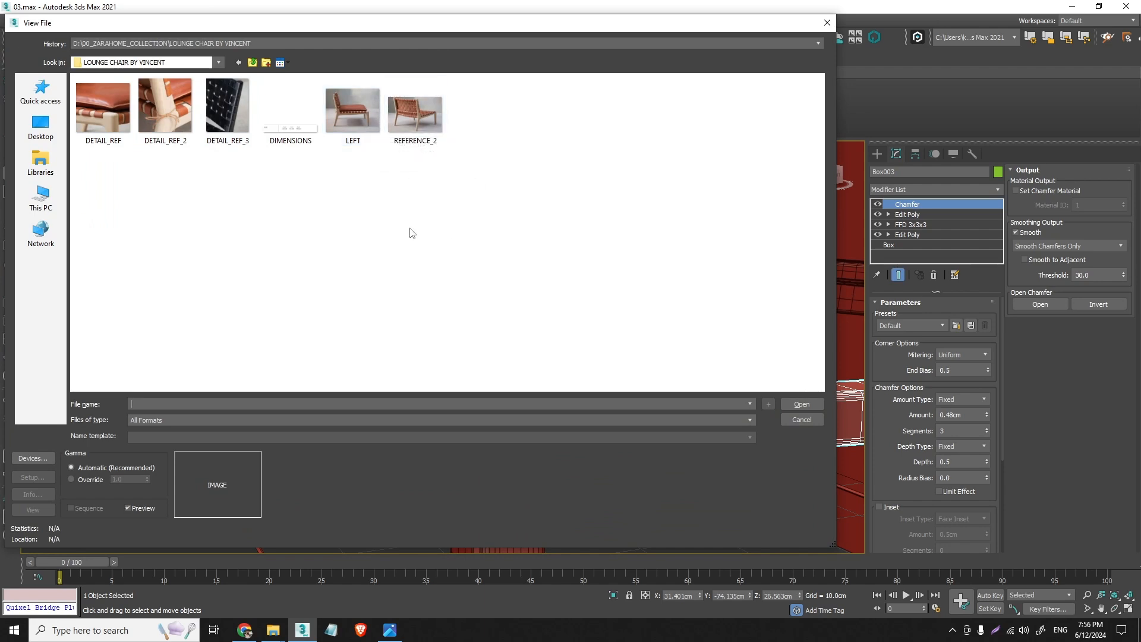
pyautogui.click(814, 421)
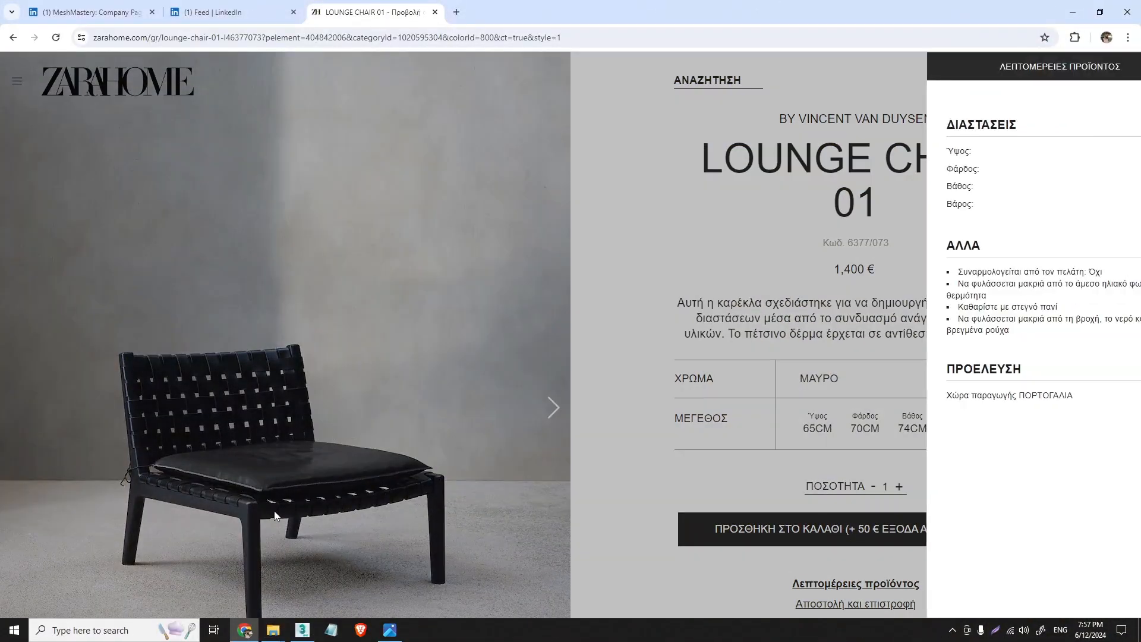
pyautogui.click(587, 463)
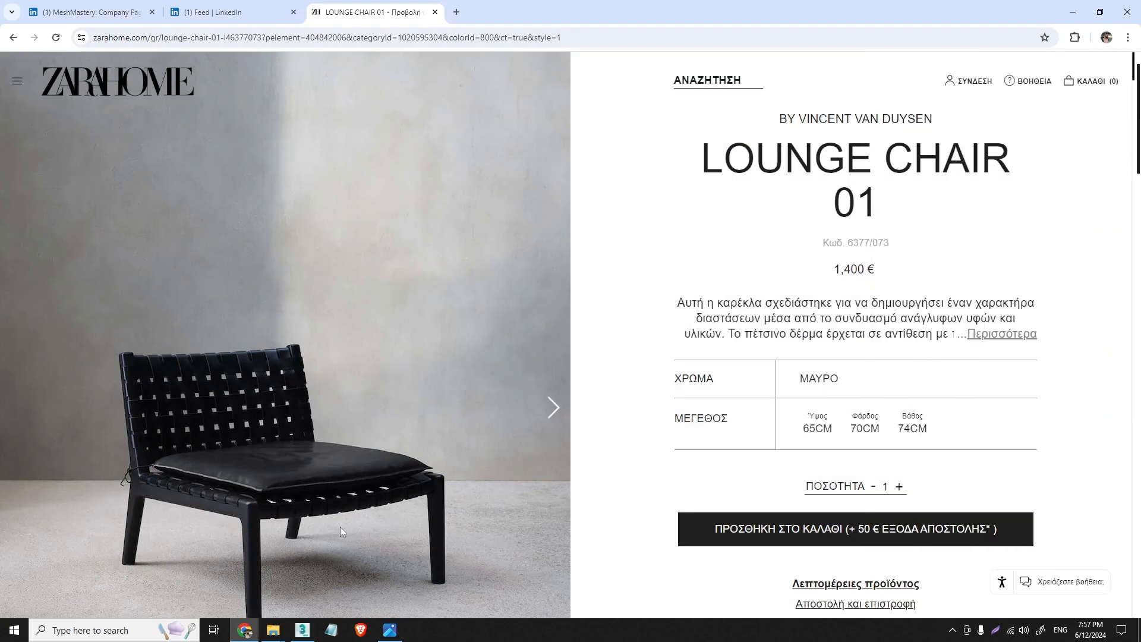
pyautogui.click(304, 630)
# - Raise the front crossbar about 0.3 cm along Z
pyautogui.scroll(-4, 624, 433)
pyautogui.moveTo(636, 431); pyautogui.dragTo(214, 415, button='middle')
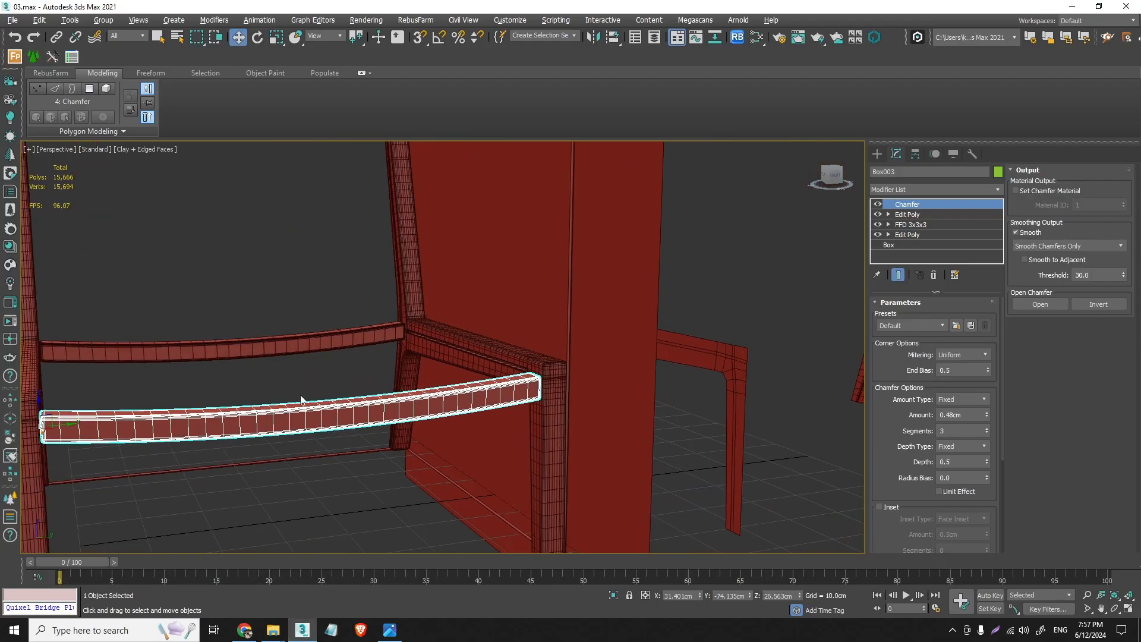
pyautogui.keyDown('alt'); pyautogui.moveTo(305, 400); pyautogui.dragTo(367, 398, button='middle'); pyautogui.keyUp('alt')
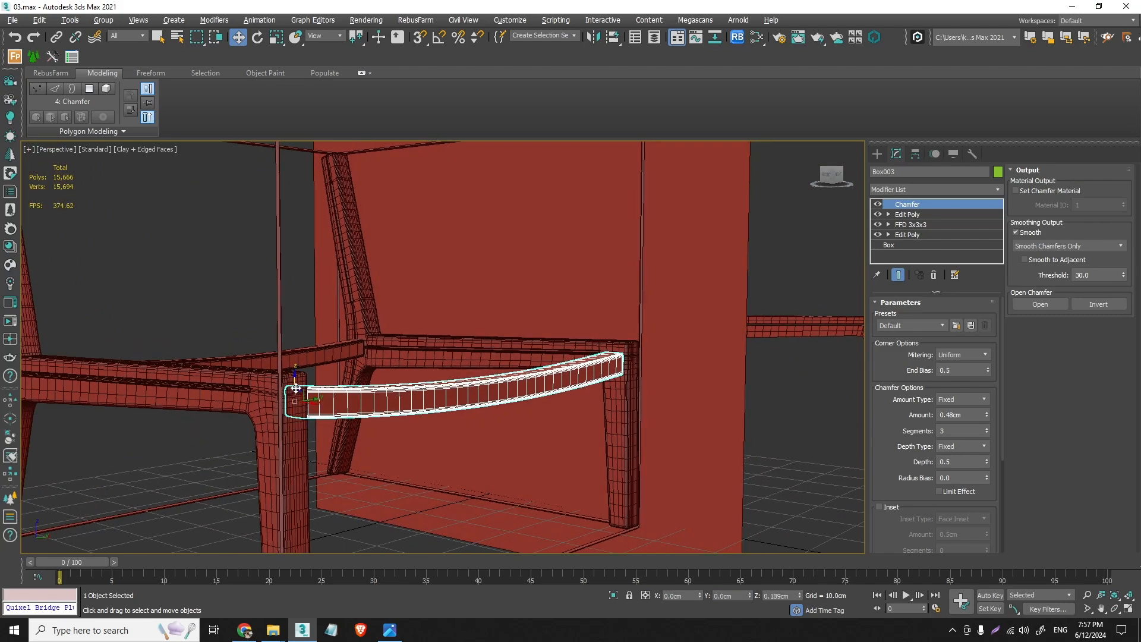
pyautogui.keyDown('alt'); pyautogui.moveTo(453, 383); pyautogui.dragTo(380, 390, button='middle'); pyautogui.keyUp('alt')
# - Open the REFERENCE_2 image and examine the curve and placement of the chair's crossbars up close
pyautogui.click(9, 20)
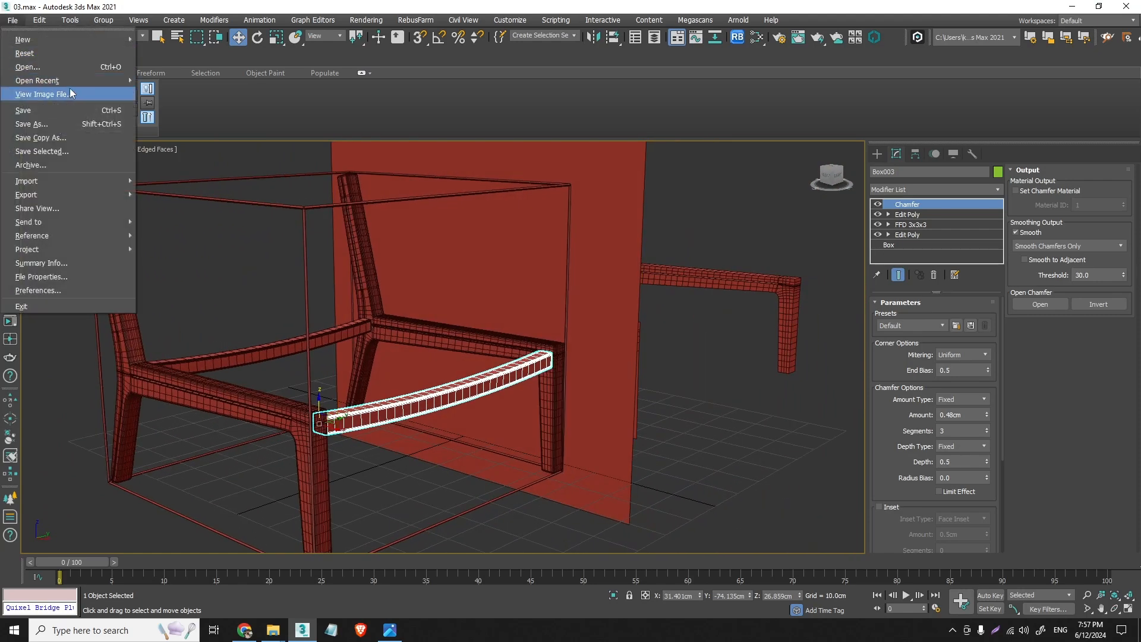
pyautogui.click(67, 92)
pyautogui.click(414, 113)
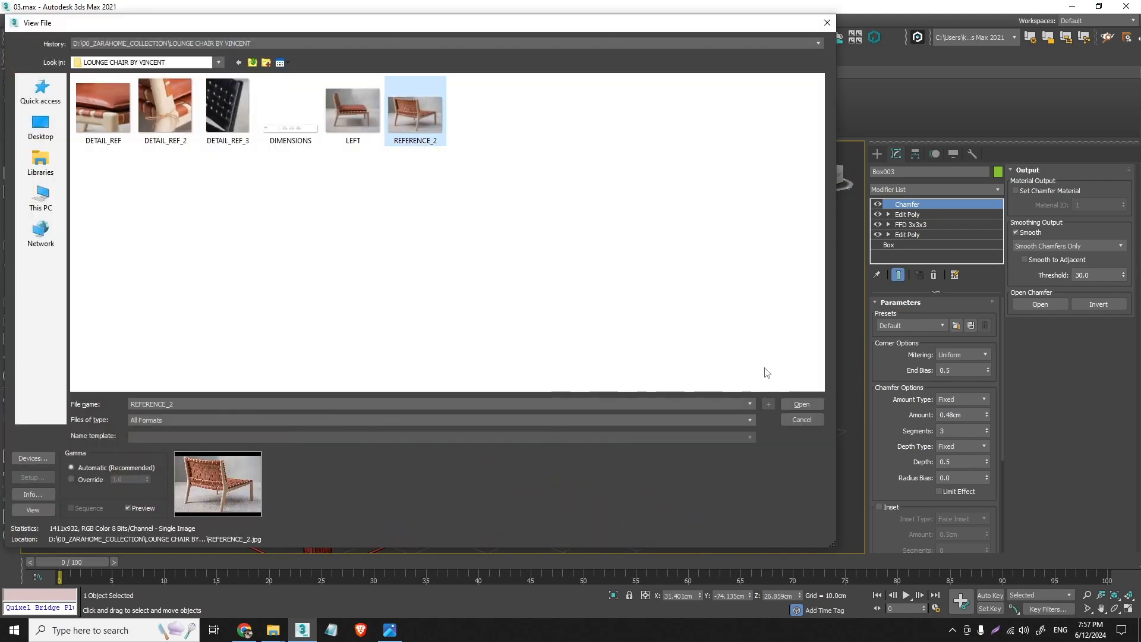
pyautogui.click(802, 405)
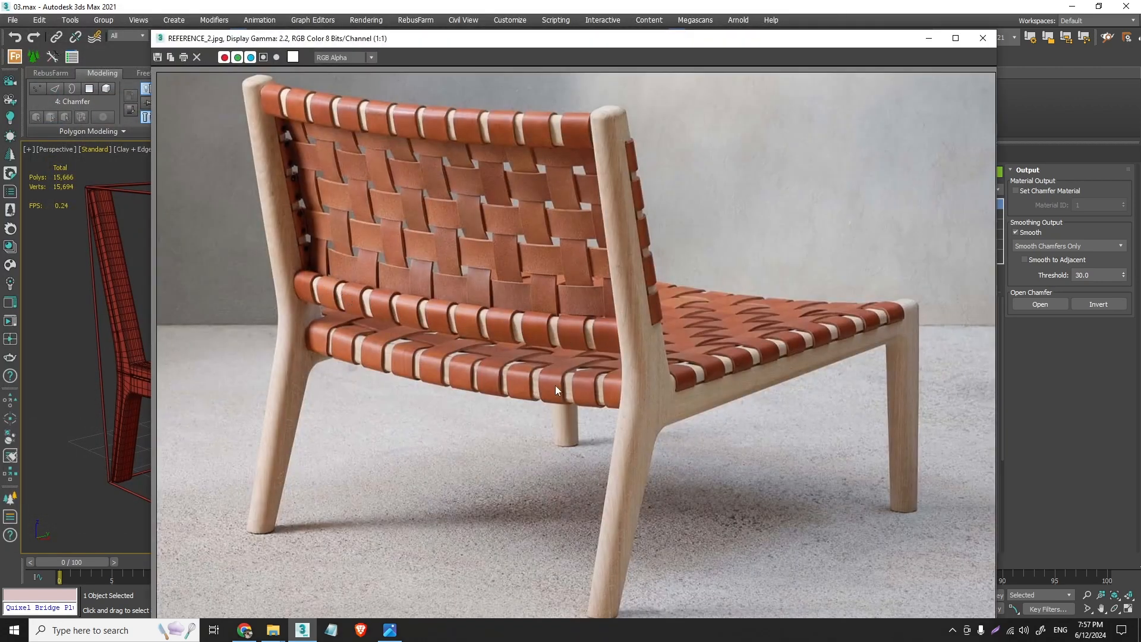
pyautogui.scroll(4, 609, 381)
pyautogui.scroll(-4, 629, 377)
pyautogui.scroll(1, 567, 378)
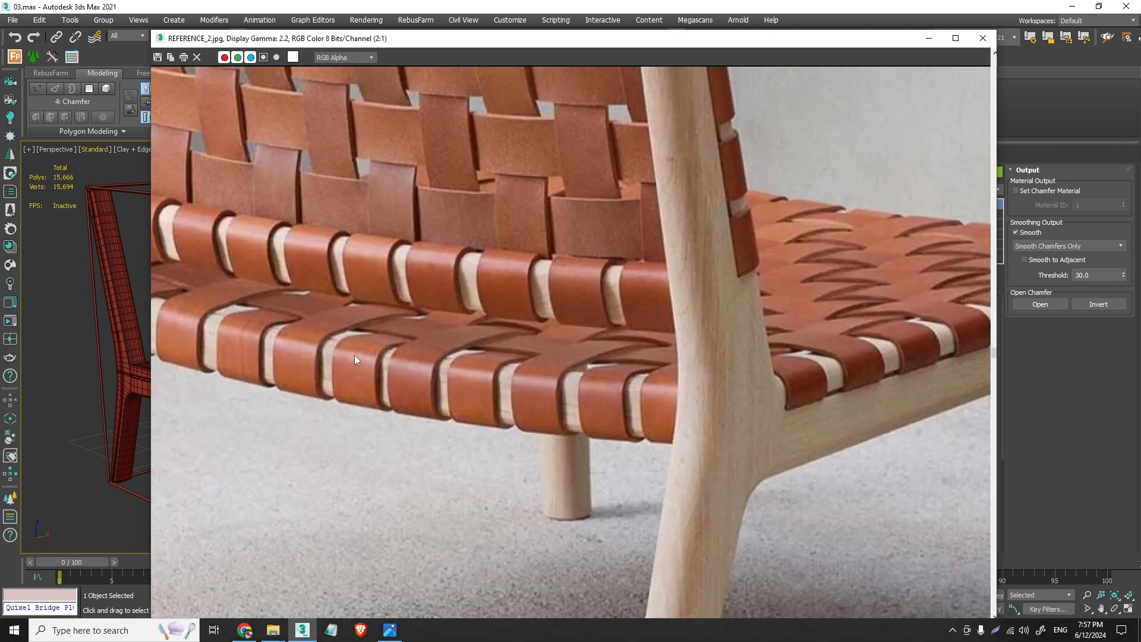
pyautogui.scroll(-1, 355, 359)
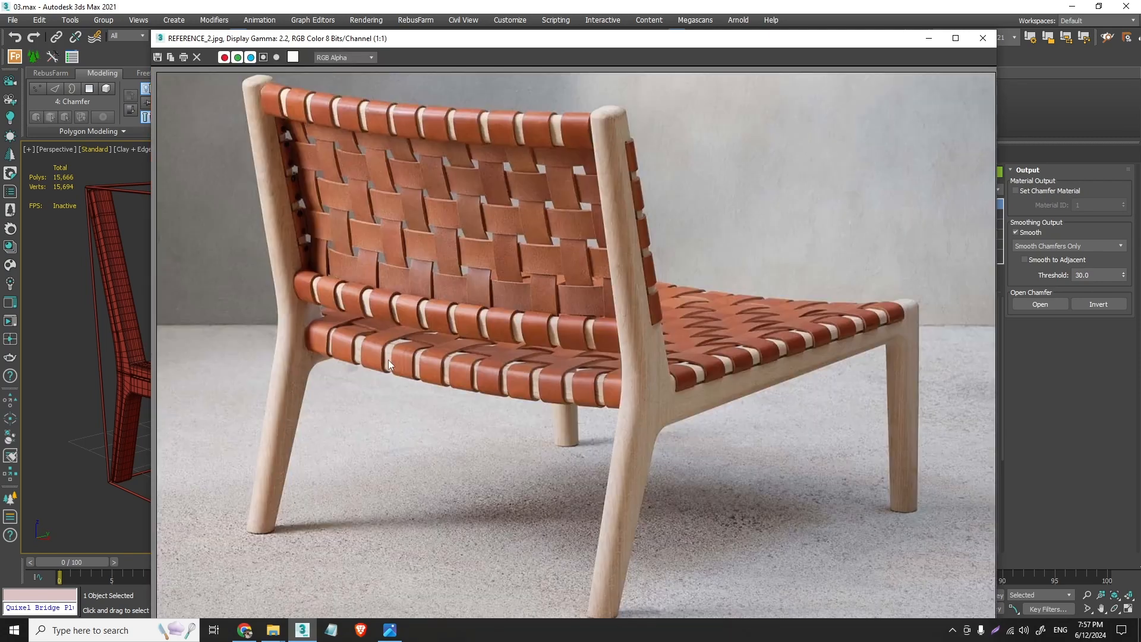
pyautogui.click(983, 38)
# - Remove the upper Edit Poly modifier from the front crossbar's modifier stack
pyautogui.press('t')
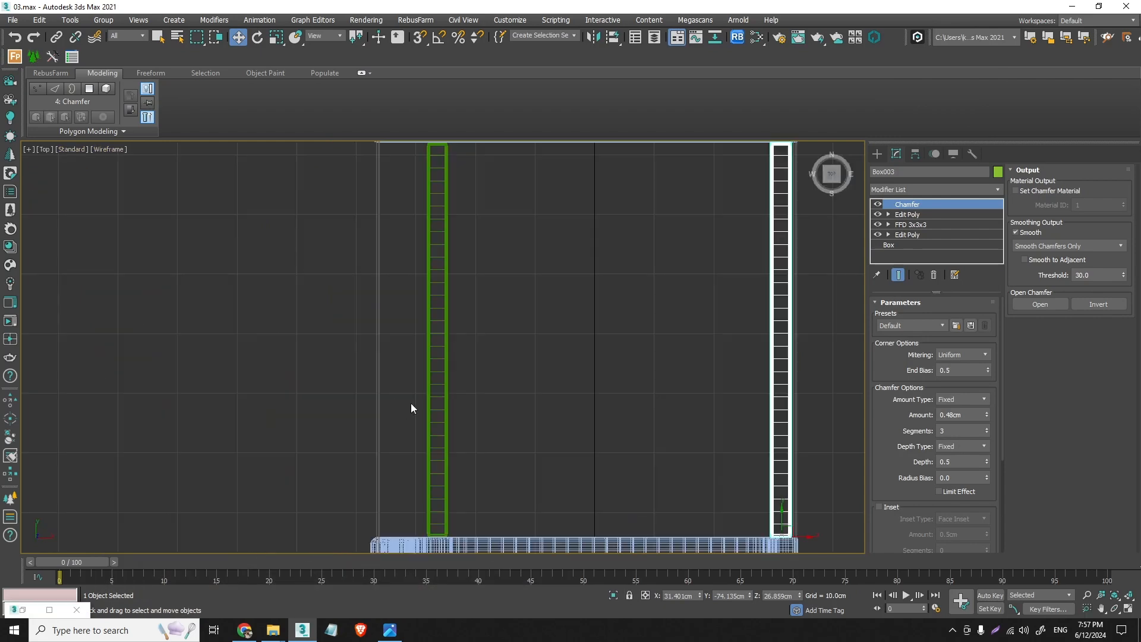
pyautogui.scroll(-3, 662, 412)
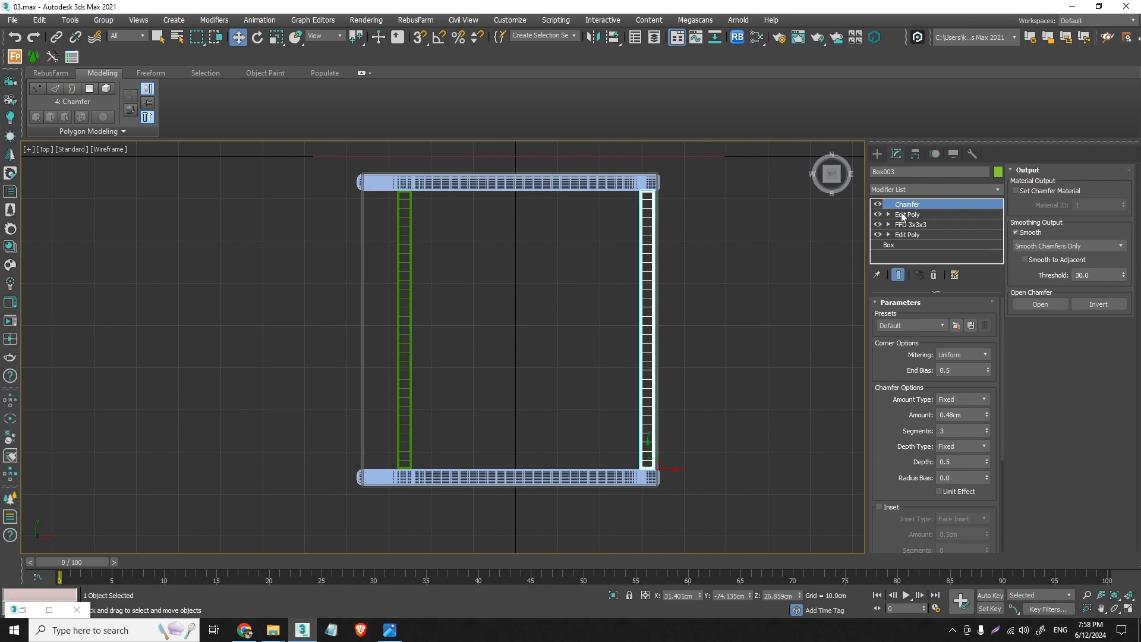
pyautogui.click(902, 215)
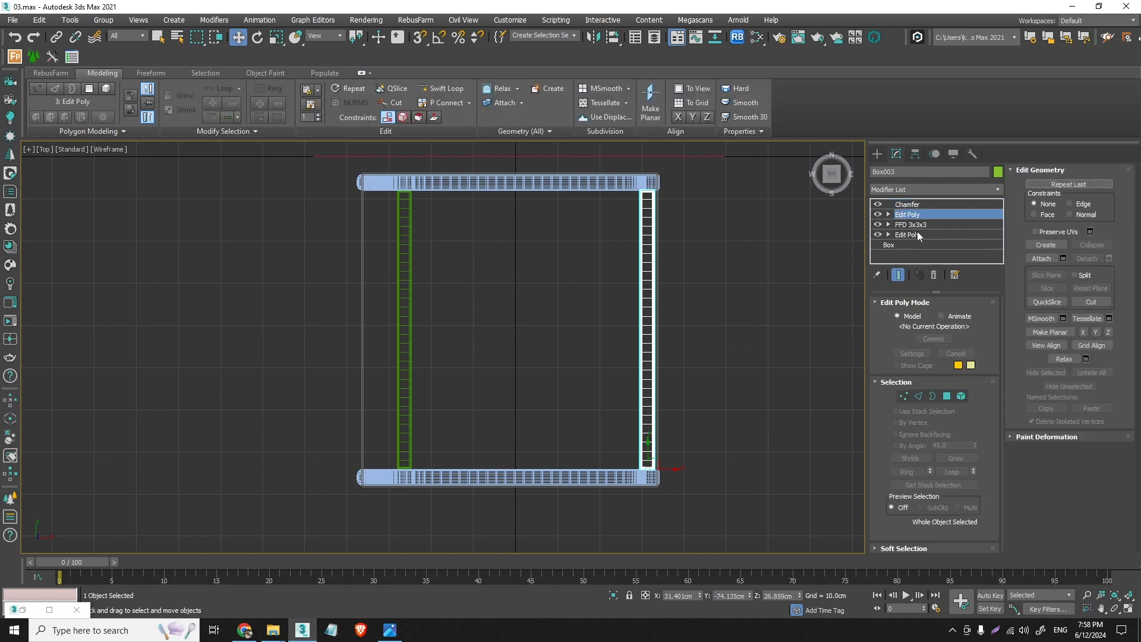
pyautogui.click(934, 275)
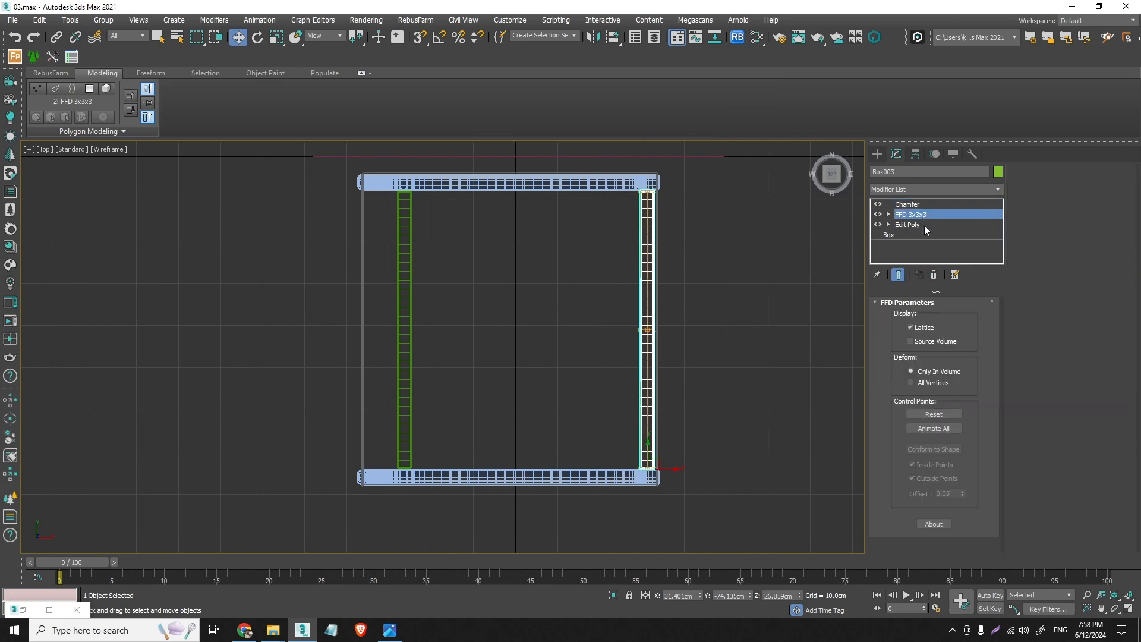
# - Narrow the front crossbar by moving its inner row of vertices outward along X in the base Edit Poly, with the end result hidden
pyautogui.click(925, 225)
pyautogui.click(904, 396)
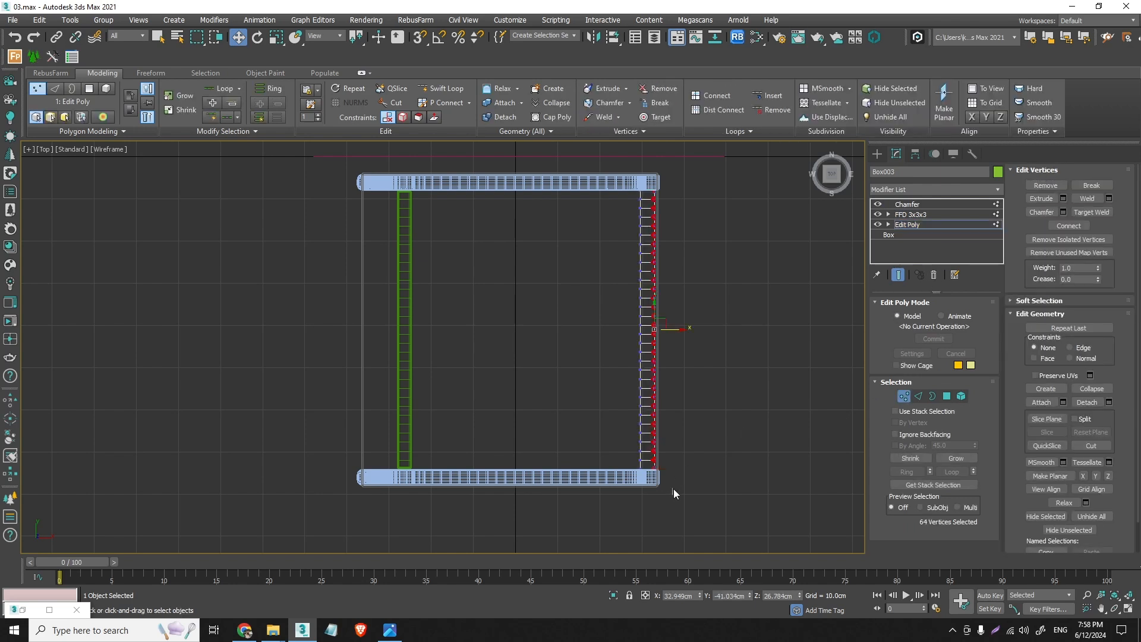
pyautogui.moveTo(672, 493); pyautogui.dragTo(647, 185)
pyautogui.click(899, 275)
pyautogui.moveTo(648, 486); pyautogui.dragTo(620, 163)
pyautogui.scroll(4, 645, 313)
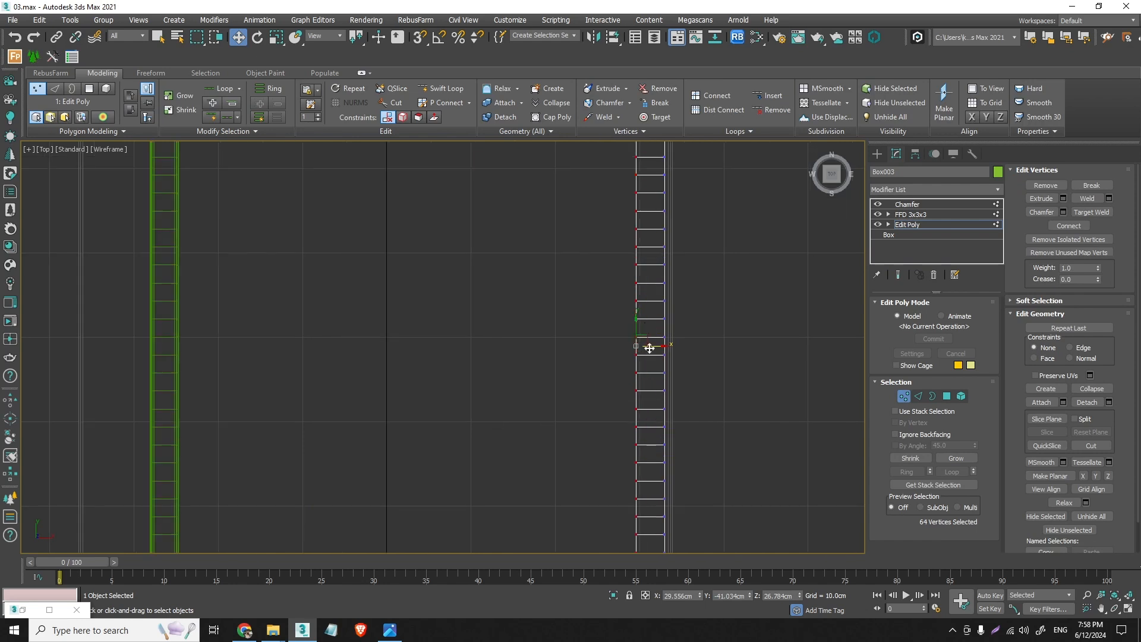
pyautogui.moveTo(658, 350); pyautogui.dragTo(665, 347)
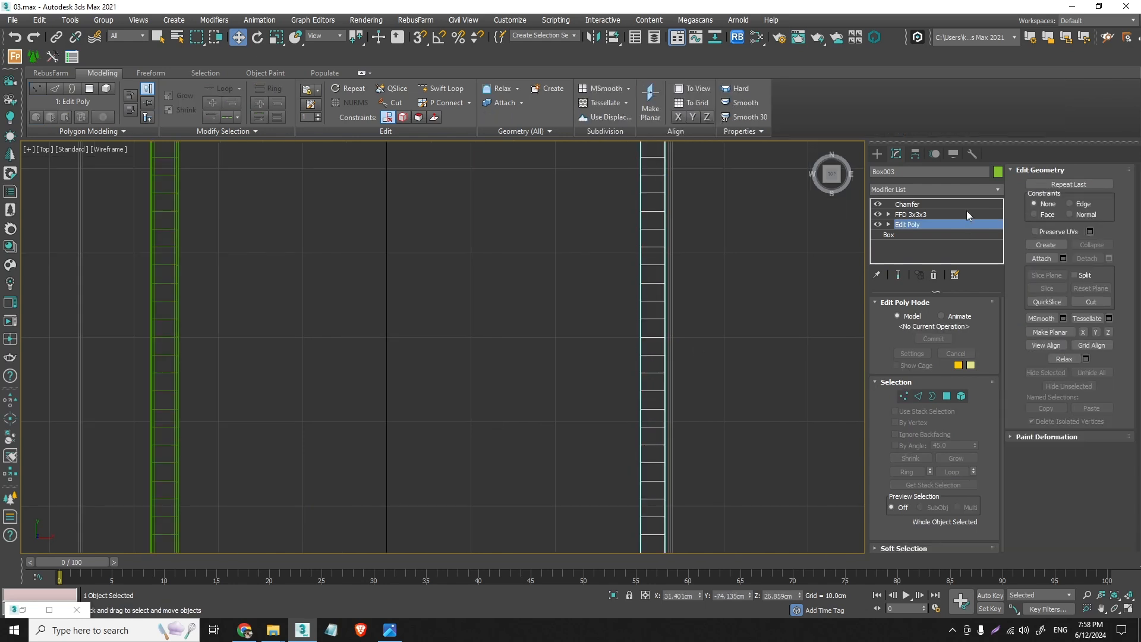
pyautogui.click(951, 204)
# - Copy the narrowed front crossbar along X to the rear legs, aligning it with the old rear crossbar's outer edge at about X -26.9 cm
pyautogui.scroll(-3, 582, 349)
pyautogui.click(374, 358)
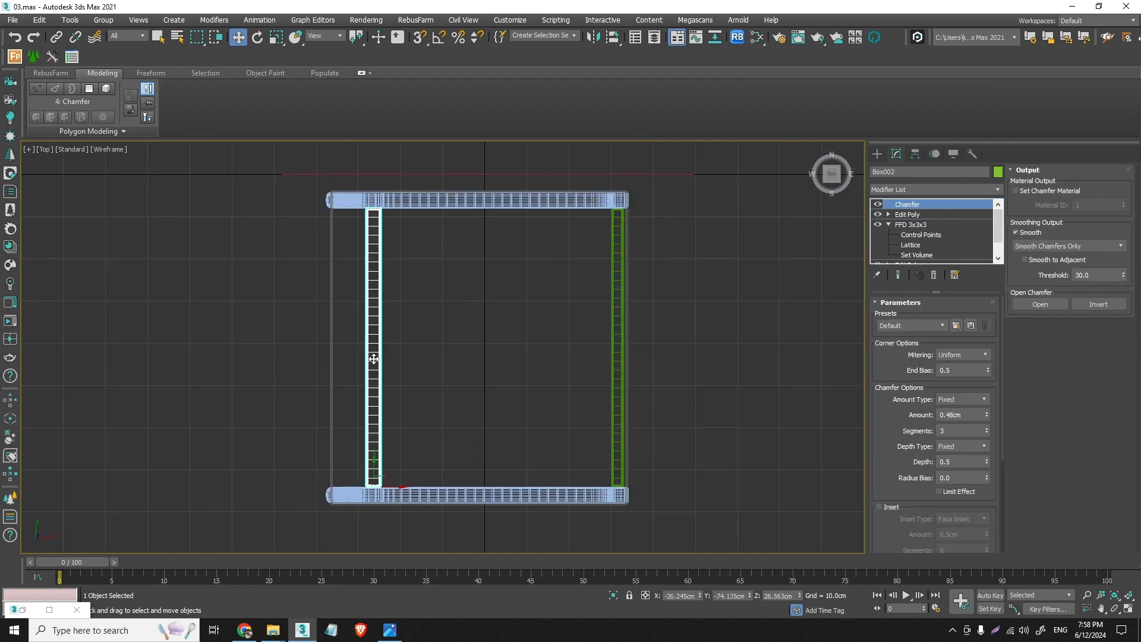
pyautogui.click(619, 396)
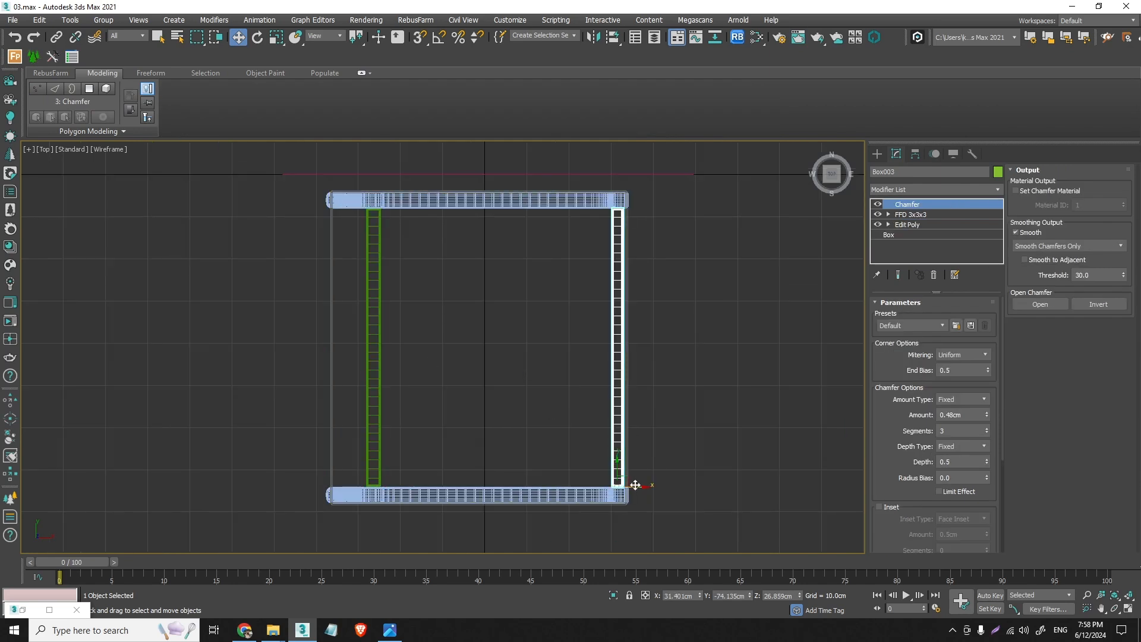
pyautogui.keyDown('shift'); pyautogui.moveTo(635, 485); pyautogui.dragTo(390, 485); pyautogui.keyUp('shift')
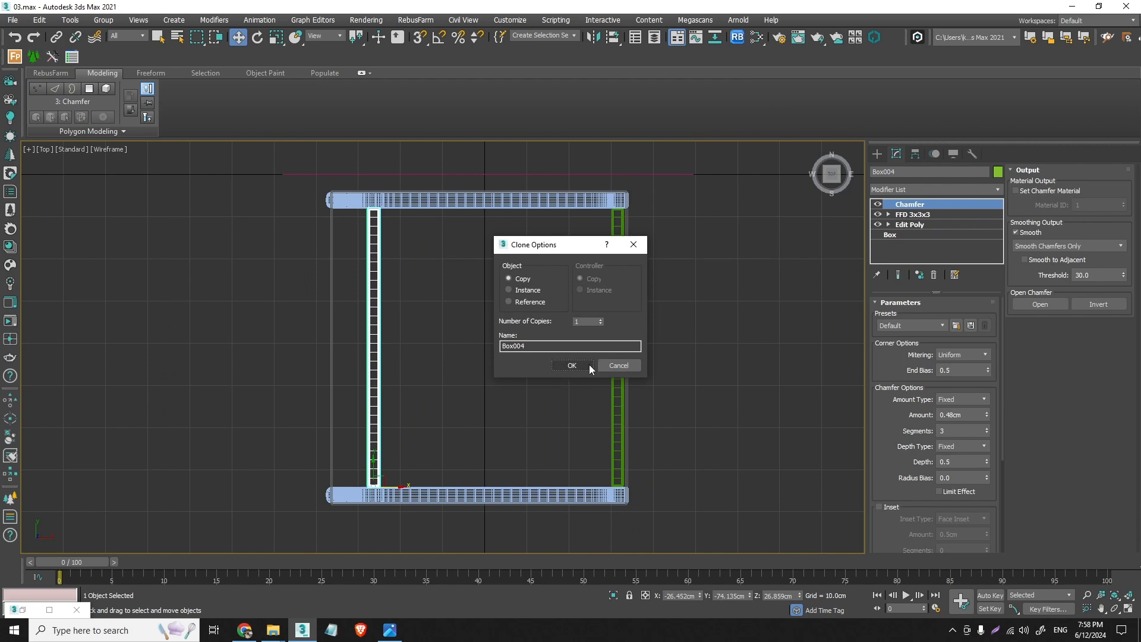
pyautogui.click(589, 365)
pyautogui.scroll(10, 373, 481)
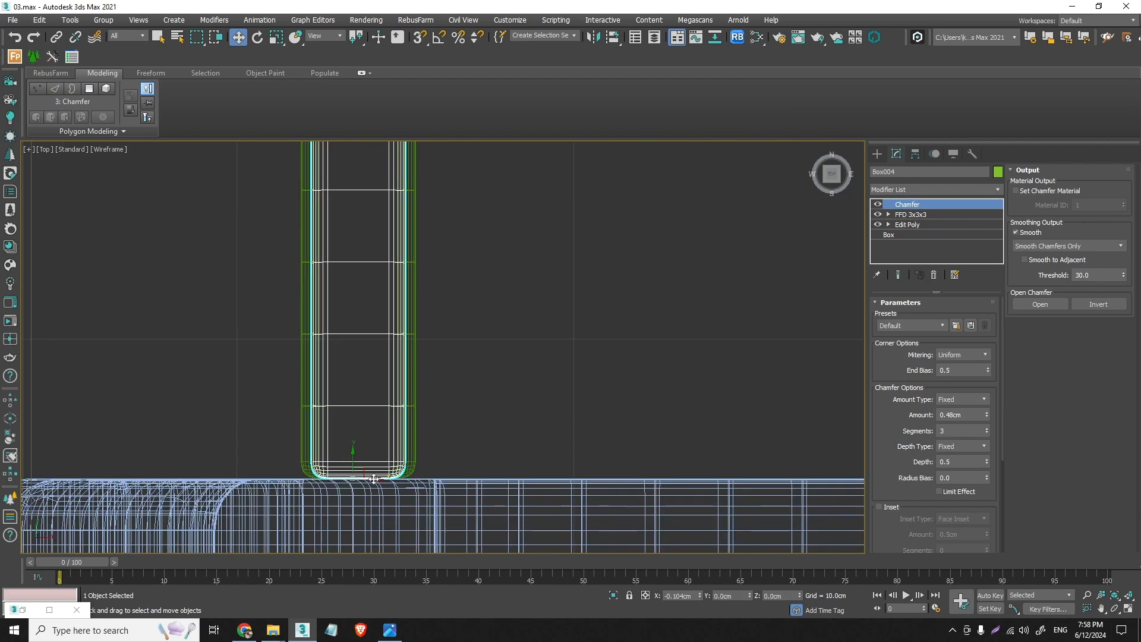
pyautogui.moveTo(374, 479); pyautogui.dragTo(364, 479)
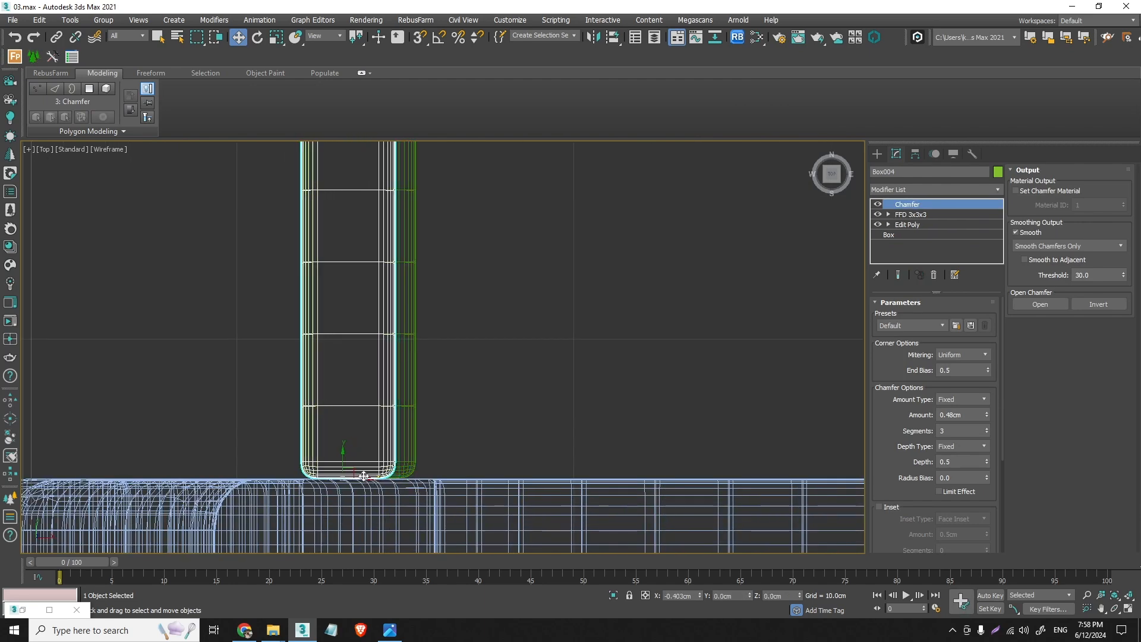
# - Delete the old, wider rear crossbar and select the narrower copy in its place
pyautogui.click(418, 452)
pyautogui.press('Delete')
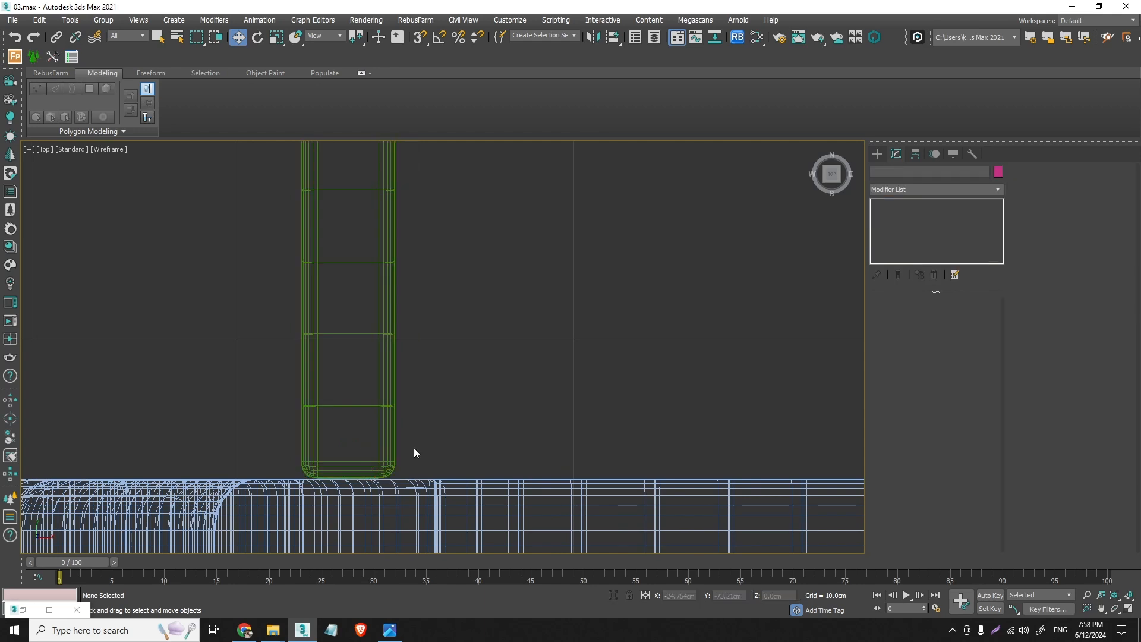
pyautogui.click(387, 428)
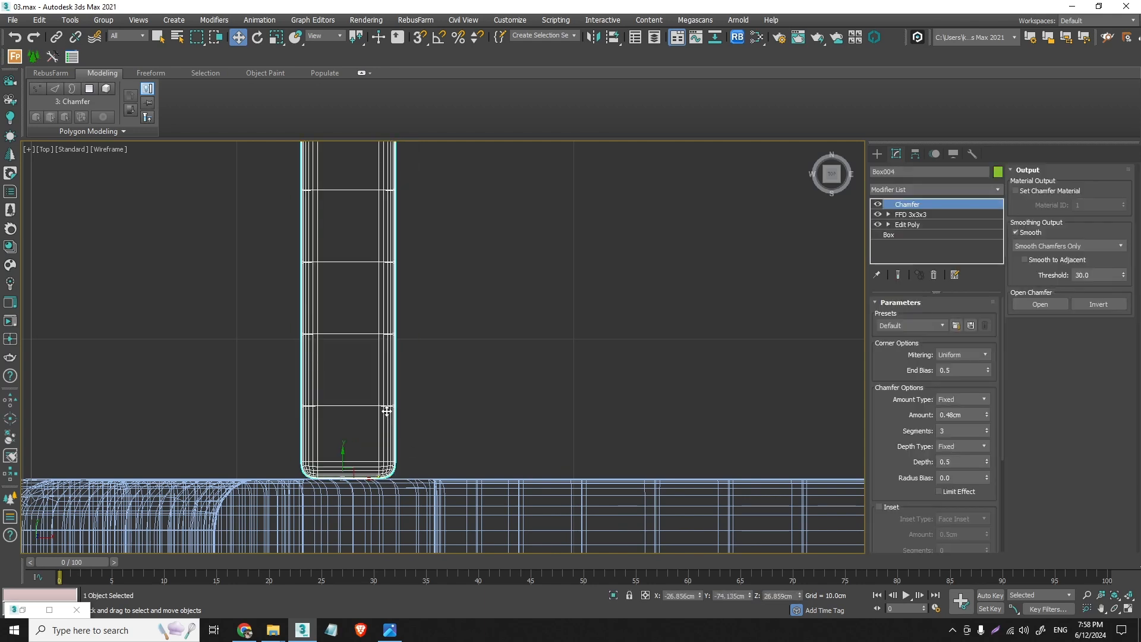
# - Open the REFERENCE_2 image, examine the two crossbars where seat and backrest meet, and minimize it
pyautogui.press('p')
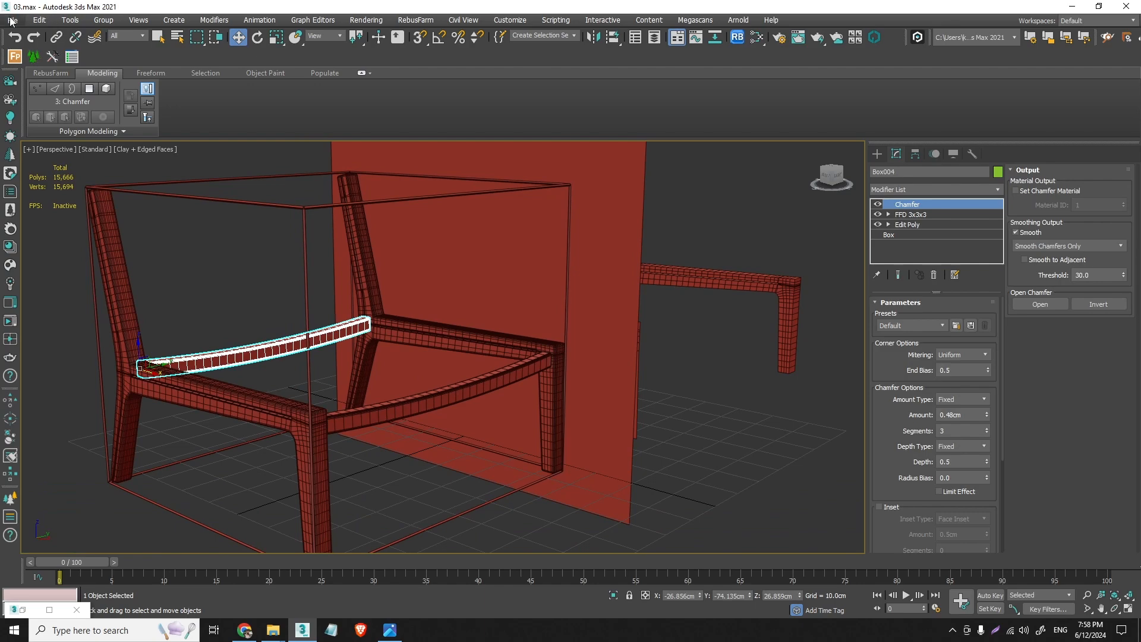
pyautogui.click(11, 21)
pyautogui.click(54, 108)
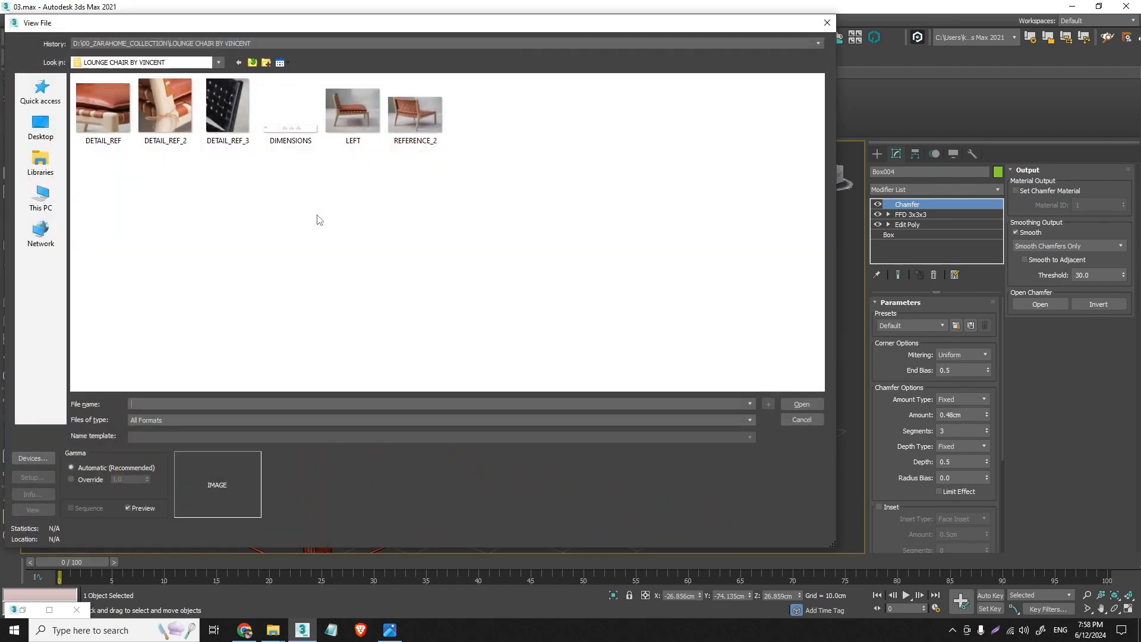
pyautogui.click(415, 113)
pyautogui.click(802, 404)
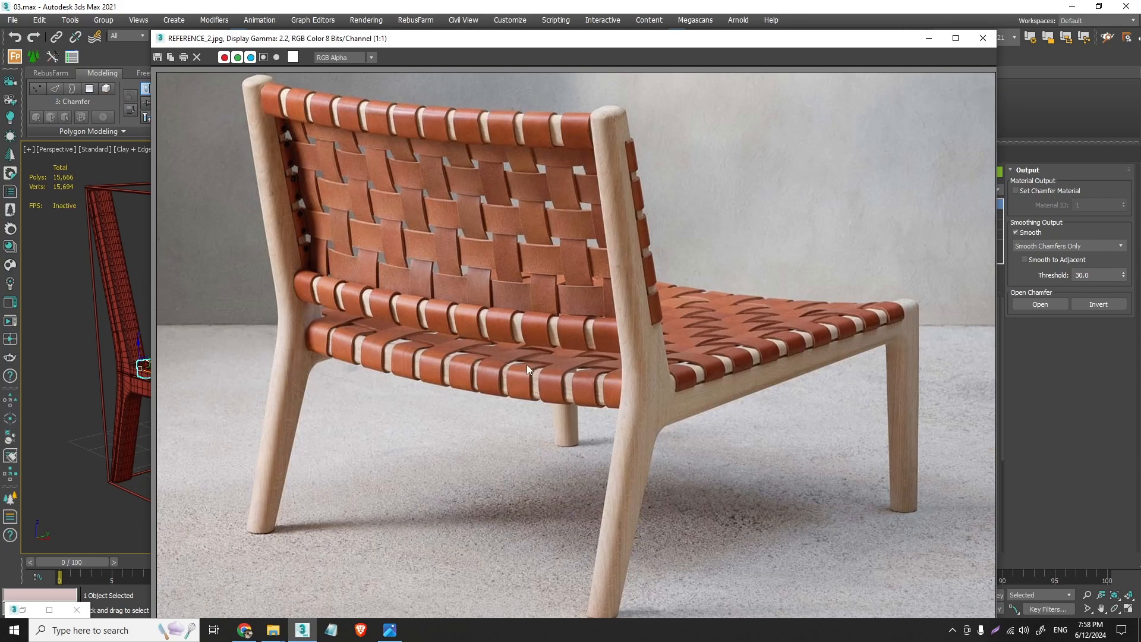
pyautogui.click(929, 38)
# - Examine the rear crossbar's position between the side frames from the front and in perspective, and compare it with REFERENCE_2
pyautogui.press('f')
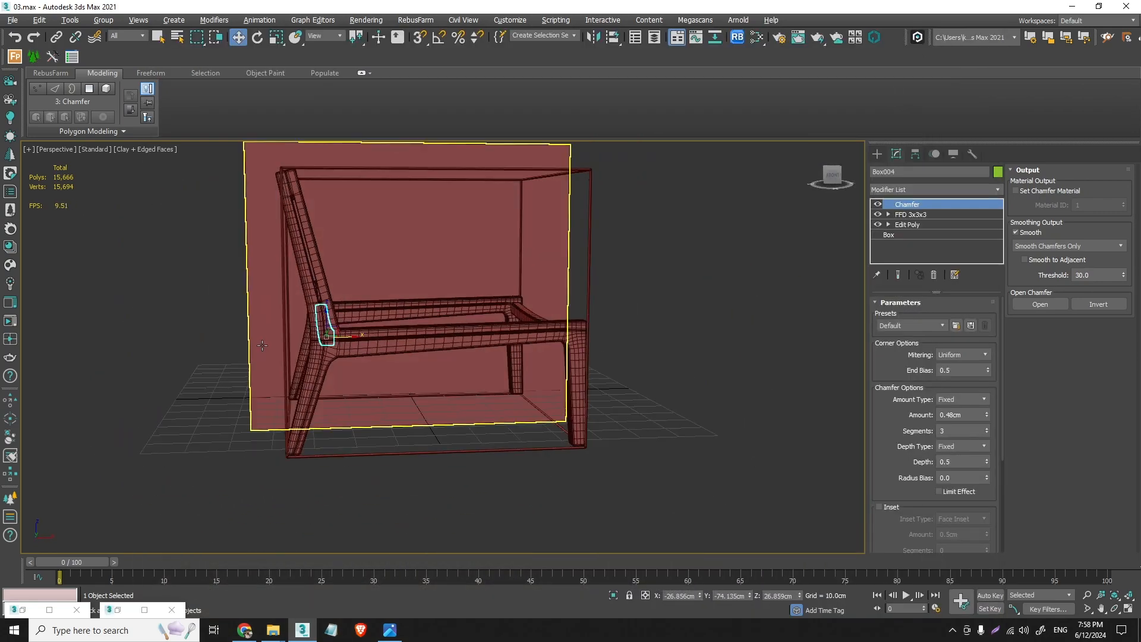
pyautogui.scroll(5, 314, 318)
pyautogui.scroll(-5, 314, 318)
pyautogui.click(301, 288)
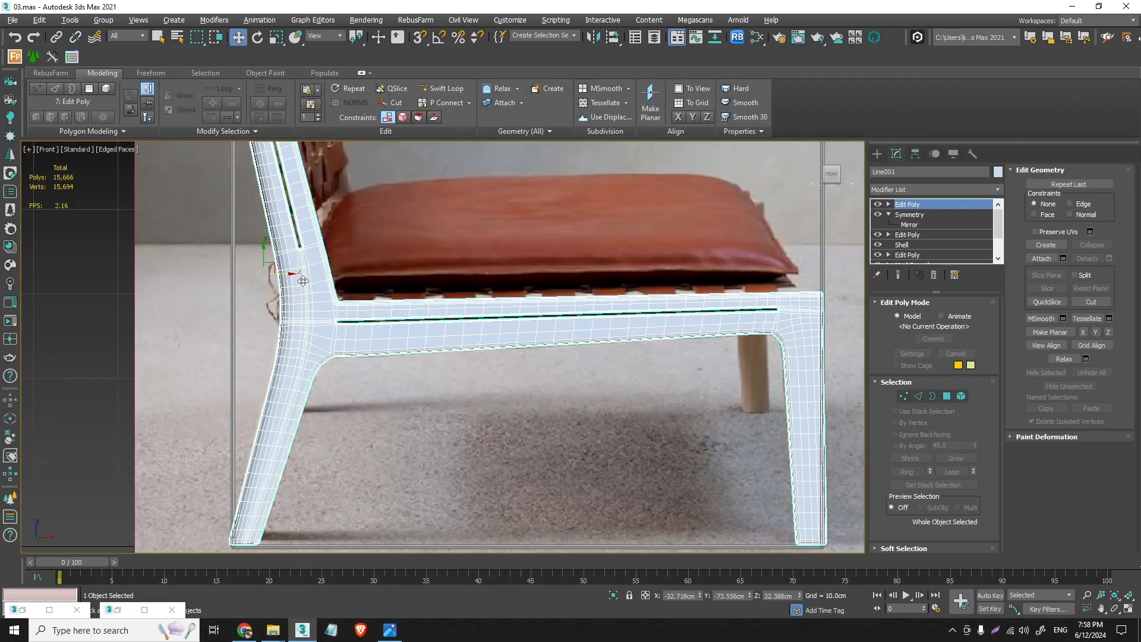
pyautogui.scroll(6, 329, 322)
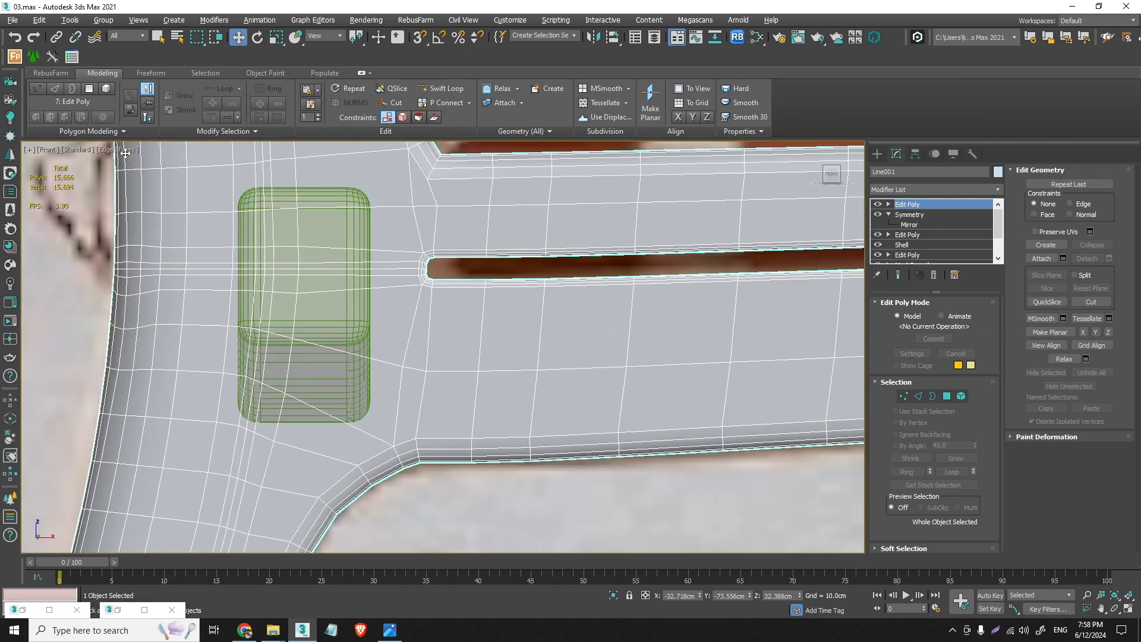
pyautogui.press('p')
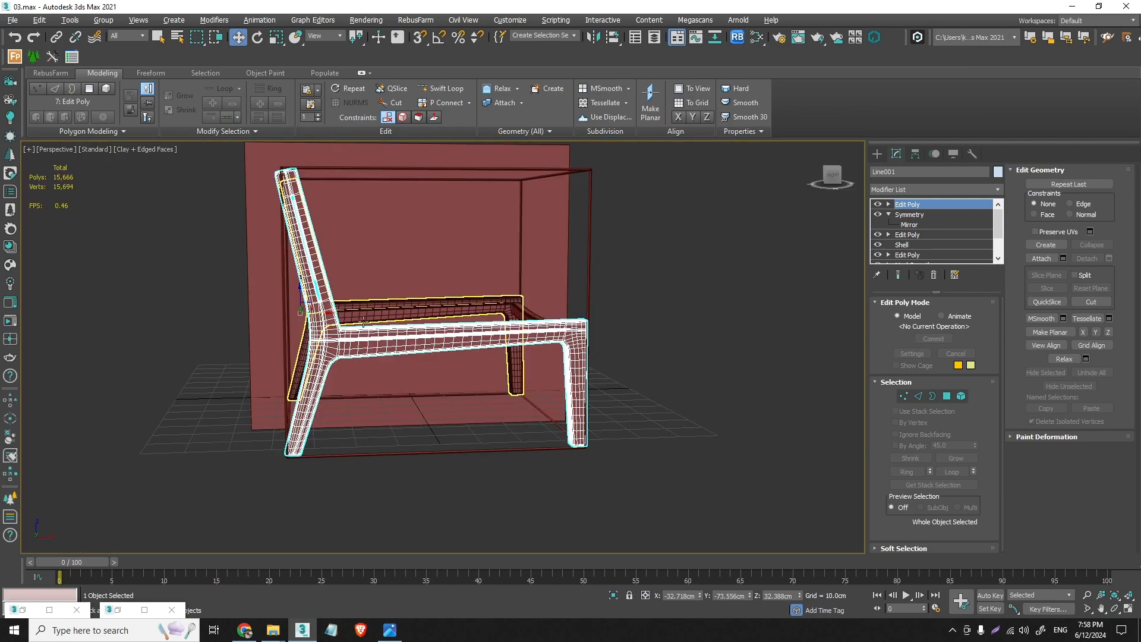
pyautogui.keyDown('alt'); pyautogui.moveTo(321, 300); pyautogui.dragTo(433, 350, button='middle'); pyautogui.keyUp('alt')
pyautogui.click(437, 352)
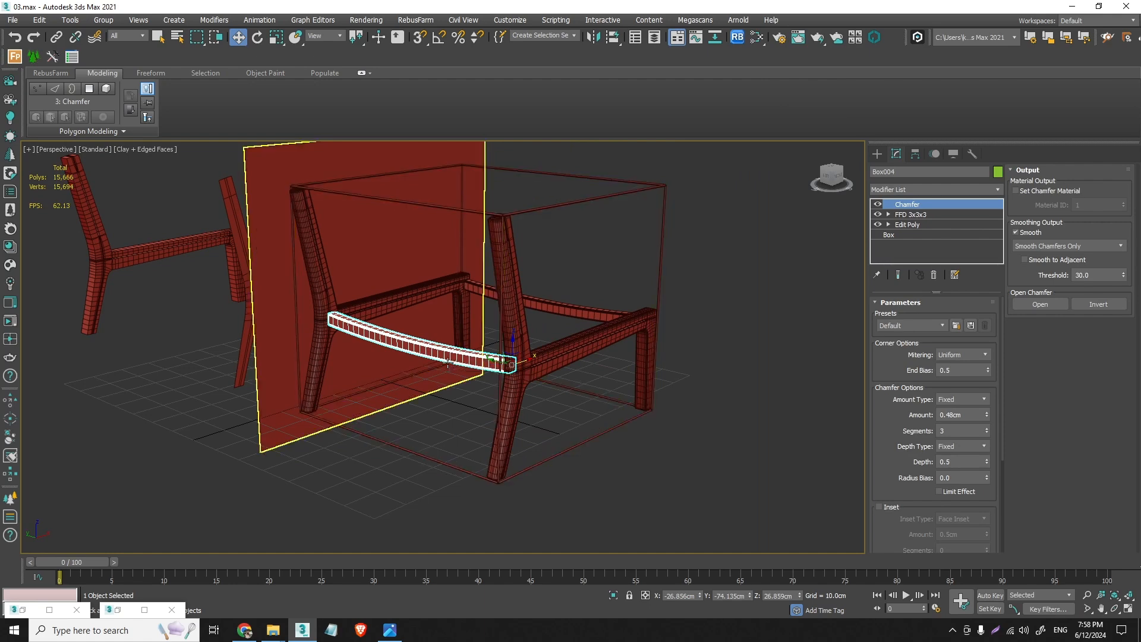
pyautogui.click(126, 615)
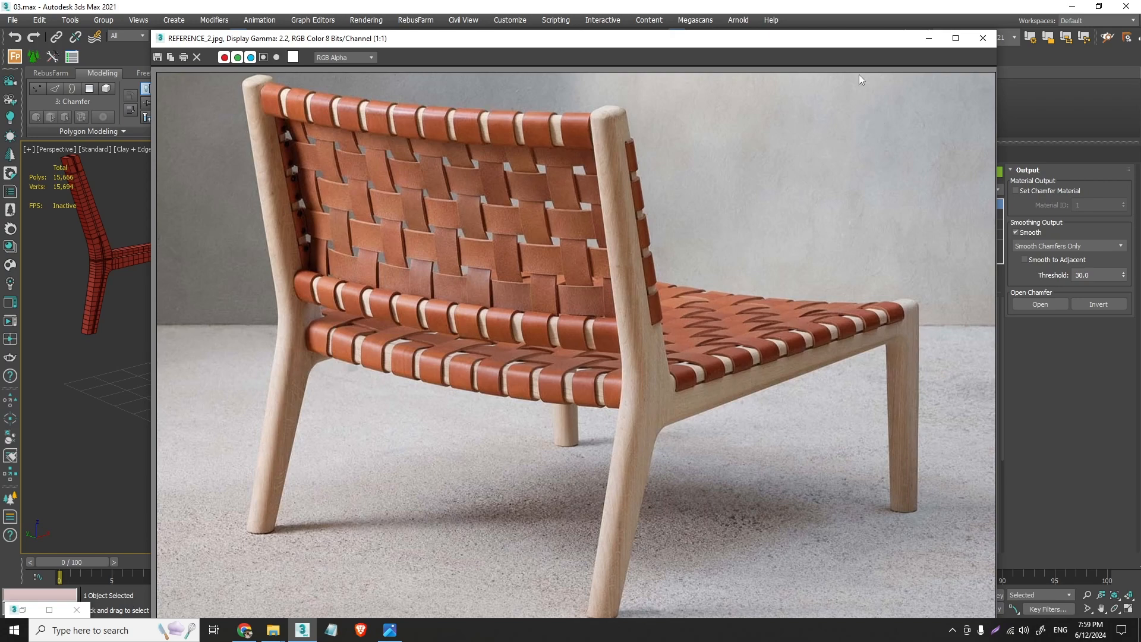
pyautogui.click(929, 38)
# - Copy the rear crossbar upward in the Front view to the base of the backrest, at about X -28.0 cm and Z 33.6 cm
pyautogui.press('f')
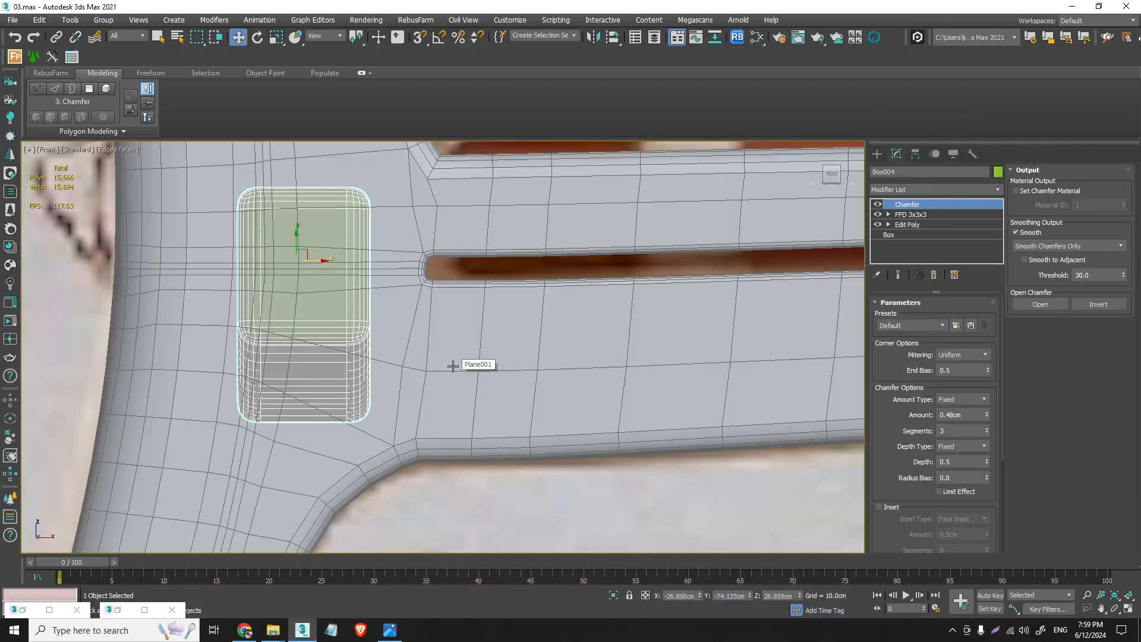
pyautogui.scroll(-10, 453, 366)
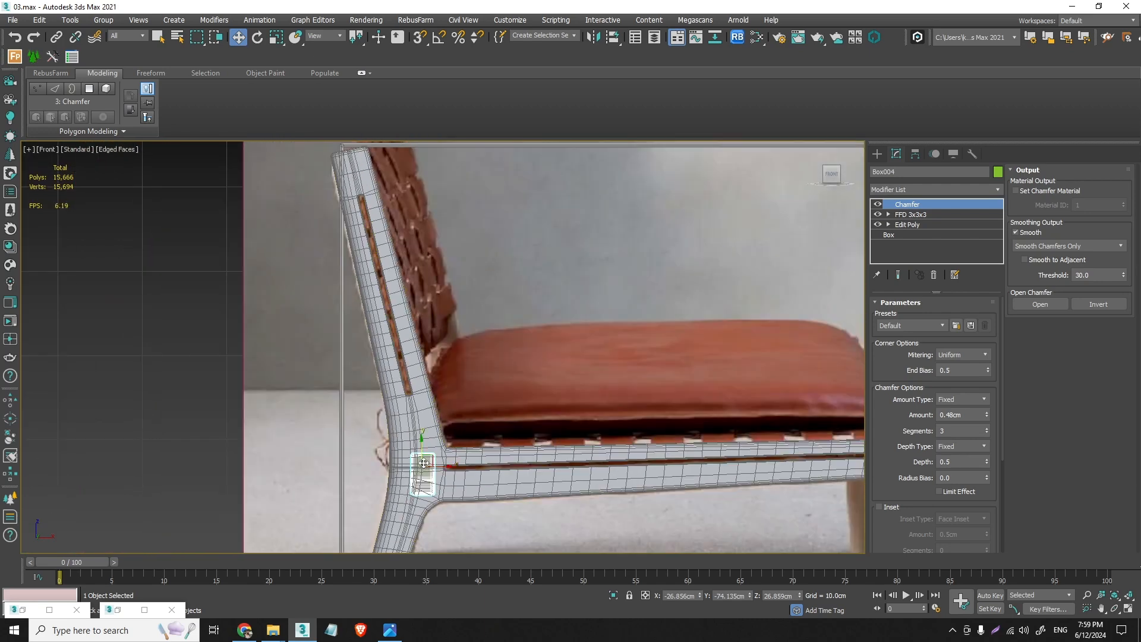
pyautogui.scroll(2, 424, 462)
pyautogui.keyDown('shift'); pyautogui.moveTo(423, 470); pyautogui.dragTo(411, 391); pyautogui.keyUp('shift')
pyautogui.click(574, 367)
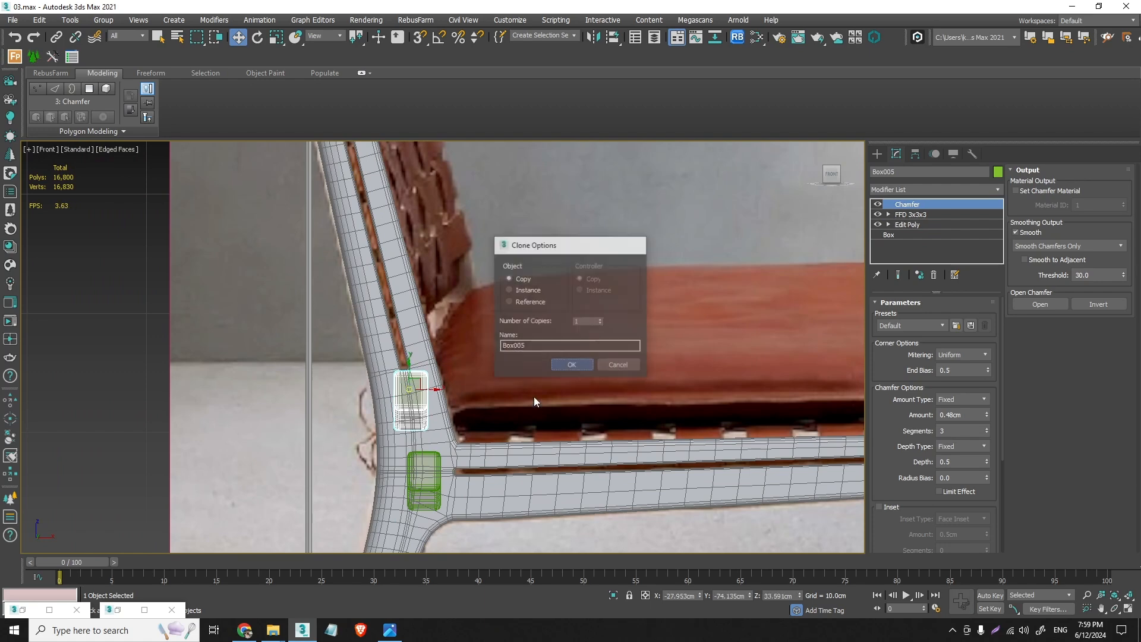
# - Check REFERENCE_2 and rotate the lower backrest crossbar about -12.2° around Y to follow the backrest's slant
pyautogui.doubleClick(127, 611)
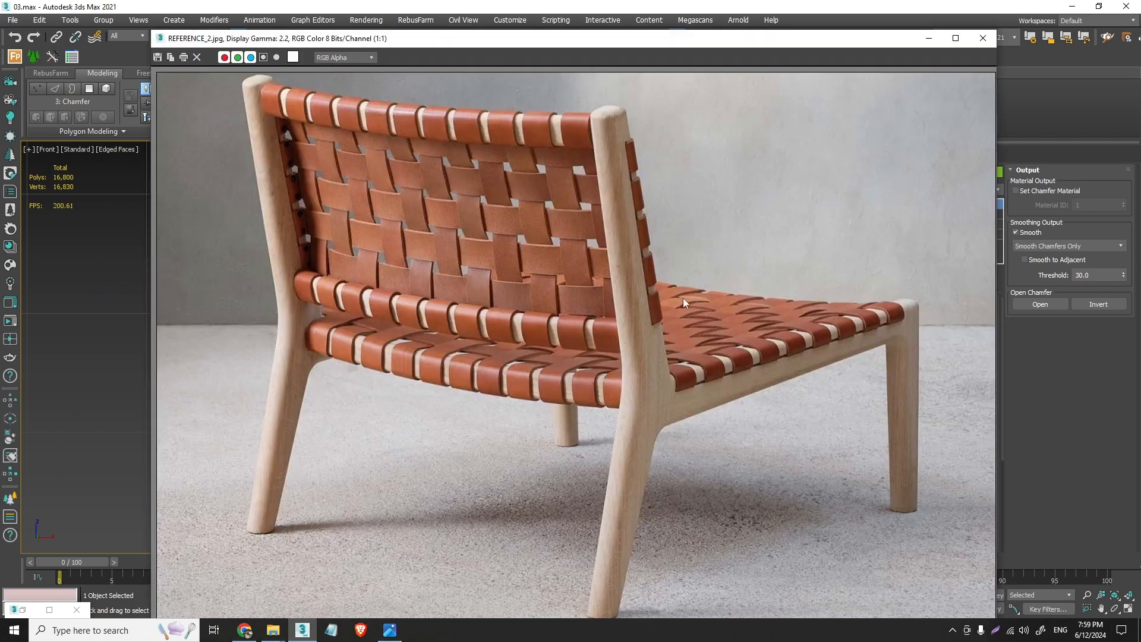
pyautogui.click(929, 37)
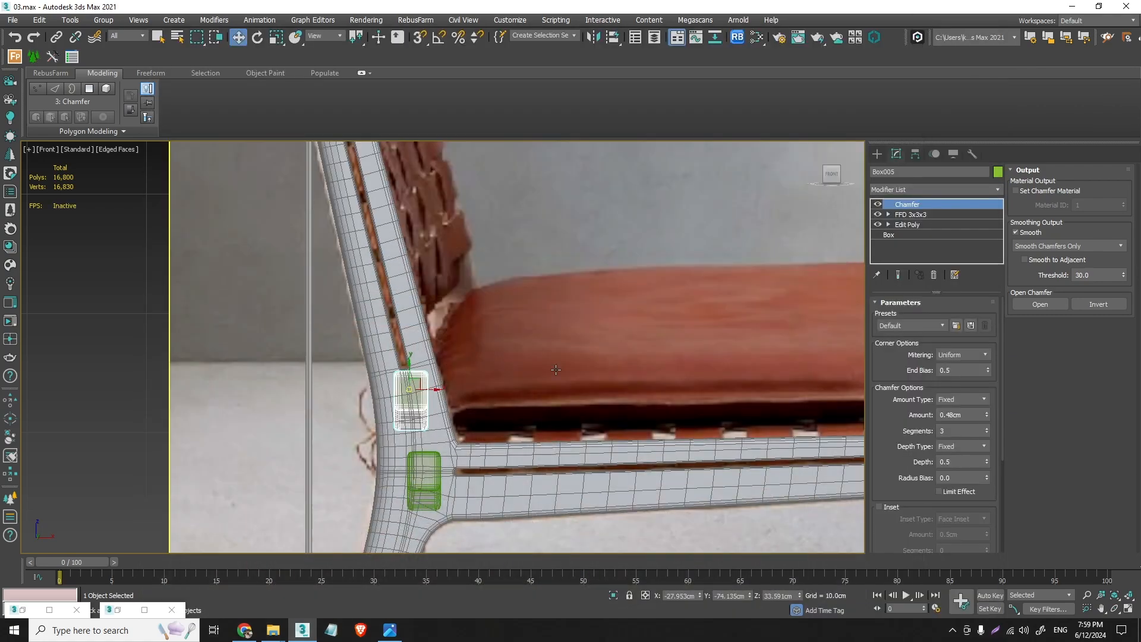
pyautogui.scroll(4, 404, 399)
pyautogui.click(258, 37)
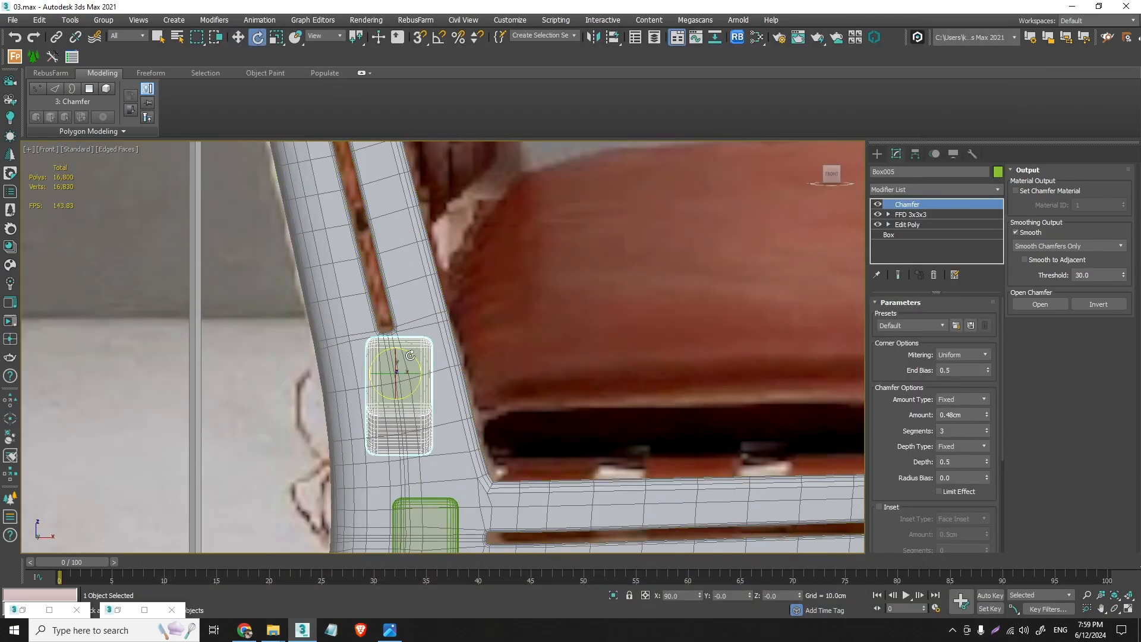
pyautogui.moveTo(397, 349); pyautogui.dragTo(409, 344)
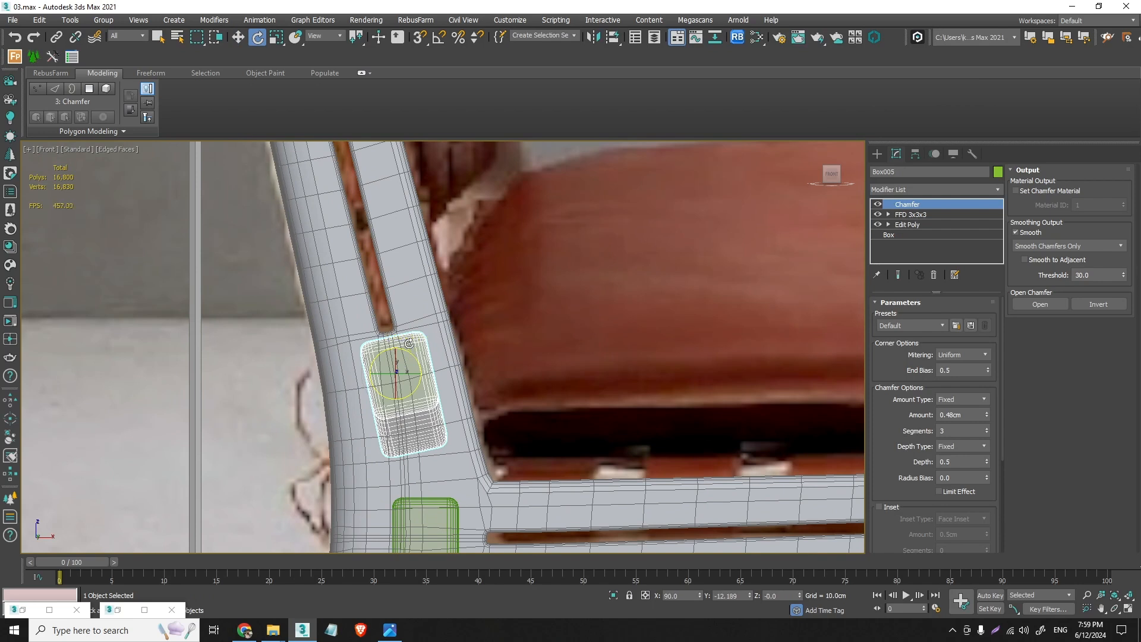
# - Remove the Chamfer and FFD 3x3x3 modifiers from the lower backrest crossbar
pyautogui.rightClick(922, 207)
pyautogui.click(950, 255)
pyautogui.click(934, 275)
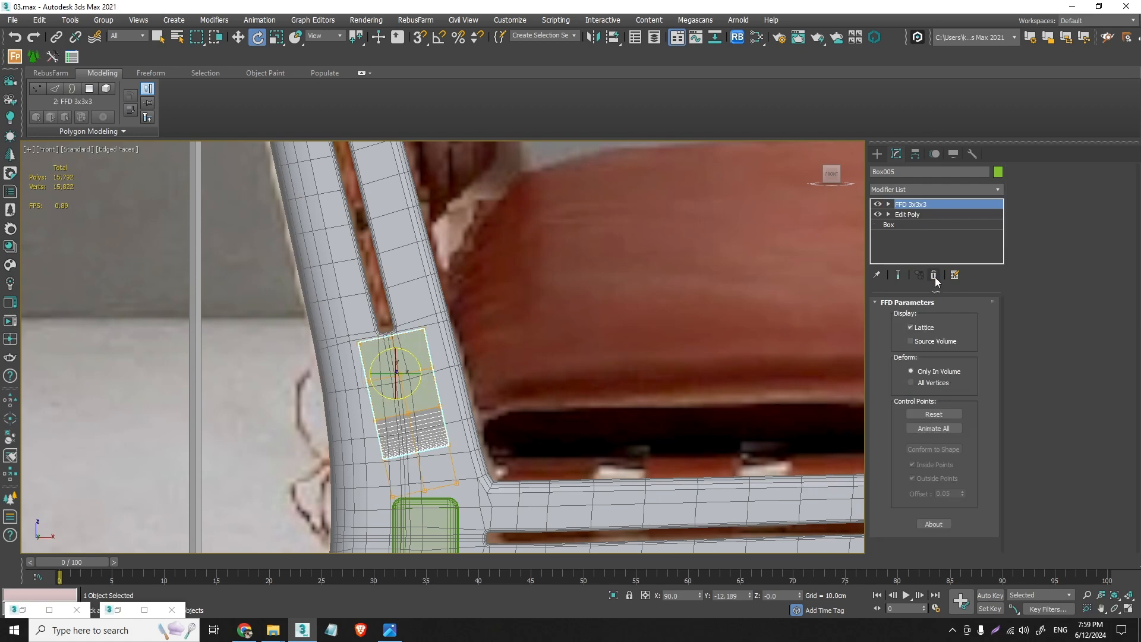
pyautogui.click(935, 275)
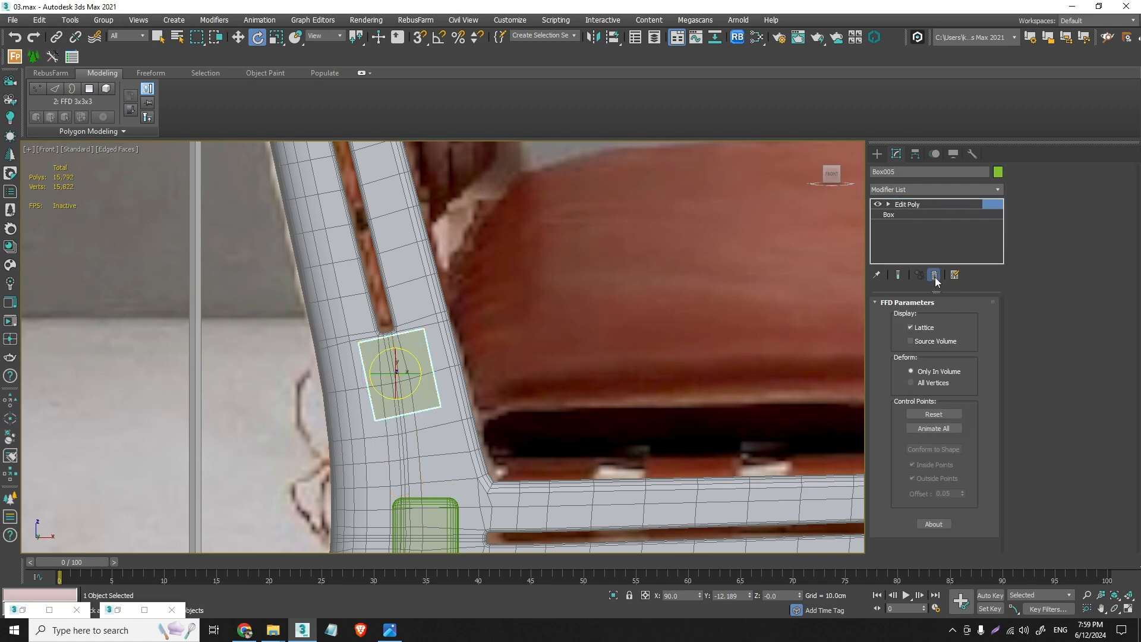
# - Add a new FFD 3x3x3 modifier to the lower backrest crossbar and activate its control points in the Top view
pyautogui.click(998, 190)
pyautogui.scroll(-10, 950, 201)
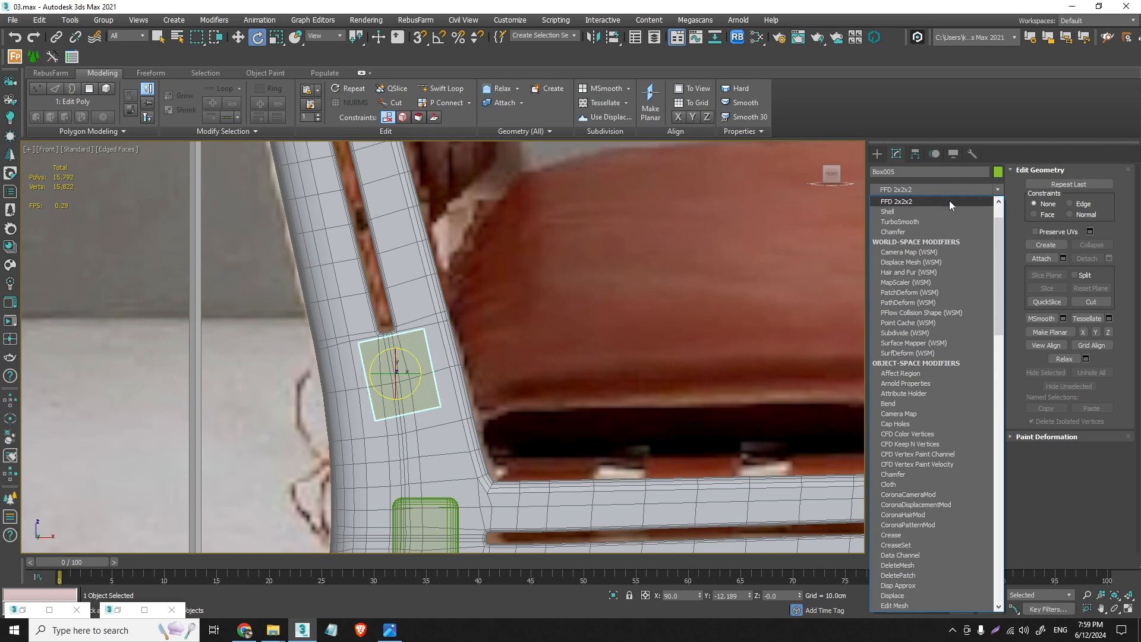
pyautogui.click(936, 202)
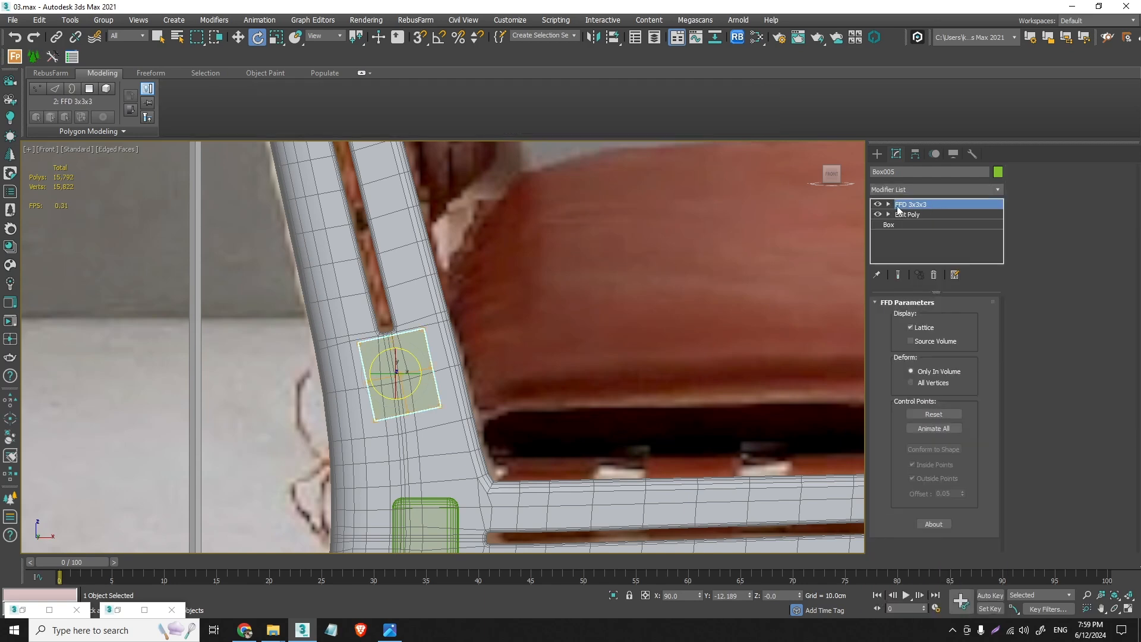
pyautogui.click(889, 204)
pyautogui.click(918, 215)
pyautogui.press('t')
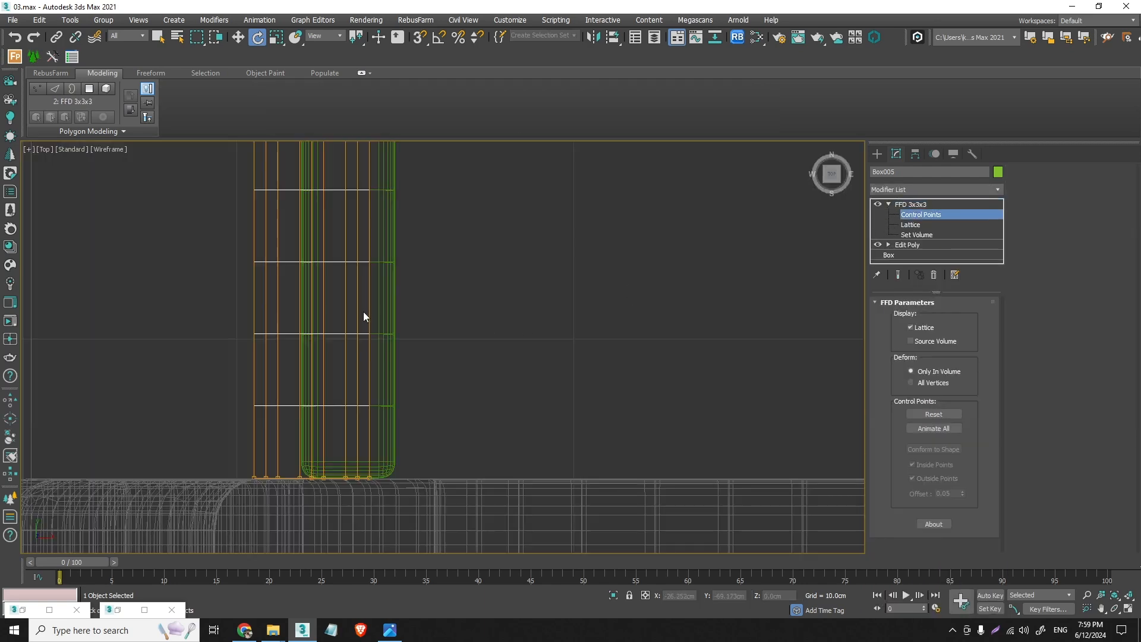
# - Move the lower backrest crossbar's middle FFD control points backward in the Top view to about X -30.0 cm to bow the bar
pyautogui.scroll(-10, 377, 304)
pyautogui.scroll(4, 374, 253)
pyautogui.moveTo(373, 254); pyautogui.dragTo(405, 369, button='middle')
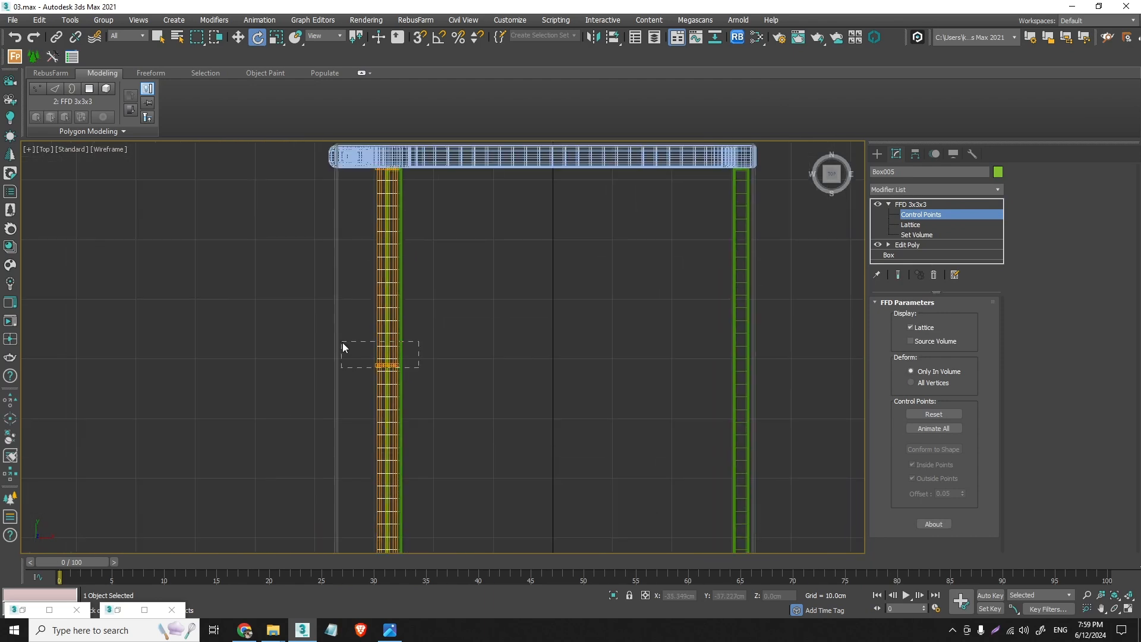
pyautogui.moveTo(342, 347); pyautogui.dragTo(343, 348)
pyautogui.click(238, 37)
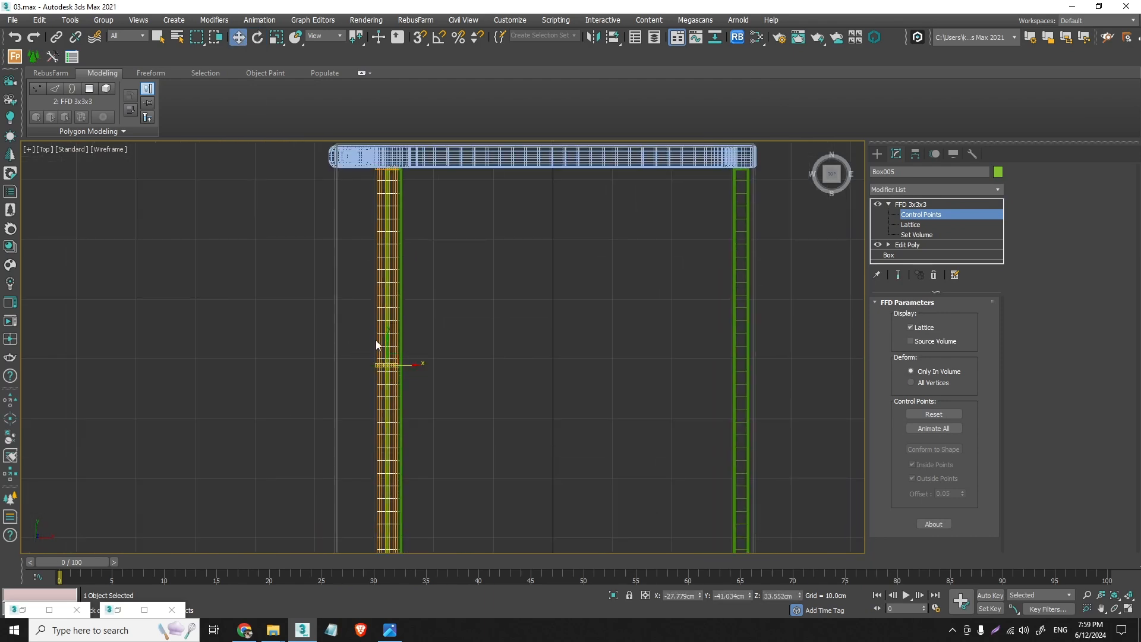
pyautogui.scroll(2, 380, 350)
pyautogui.moveTo(411, 371); pyautogui.dragTo(391, 367)
pyautogui.scroll(-2, 394, 369)
pyautogui.moveTo(395, 371)
pyautogui.keyDown('alt'); pyautogui.mouseDown(button='middle')
pyautogui.moveTo(364, 362)
pyautogui.moveTo(357, 331)
pyautogui.moveTo(393, 374)
pyautogui.mouseUp(button='middle'); pyautogui.keyUp('alt')
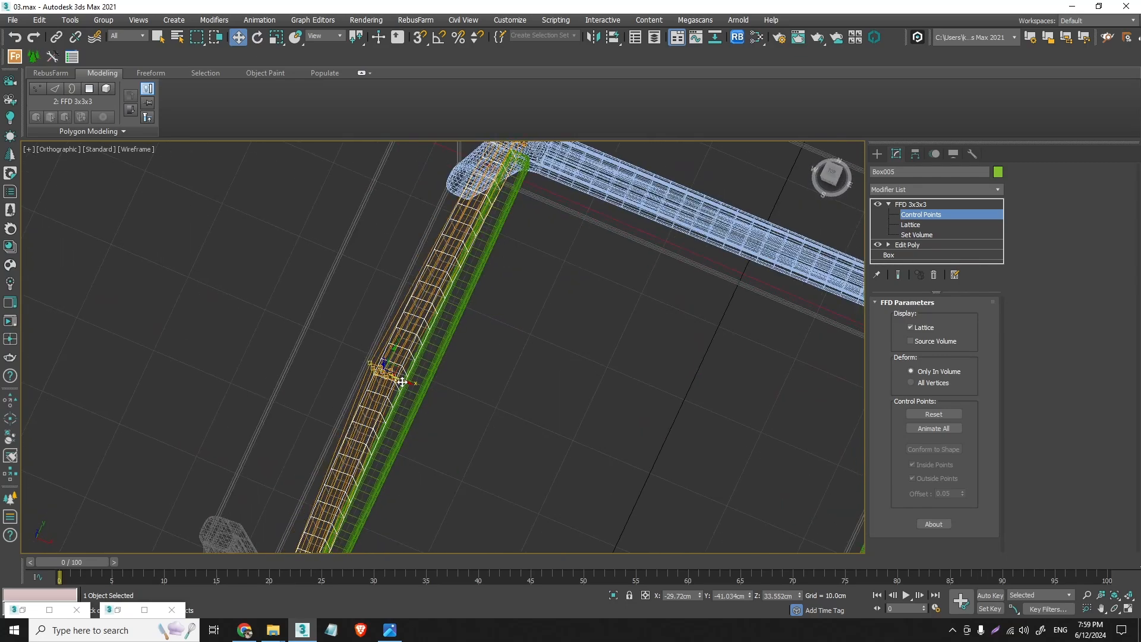
pyautogui.press('t')
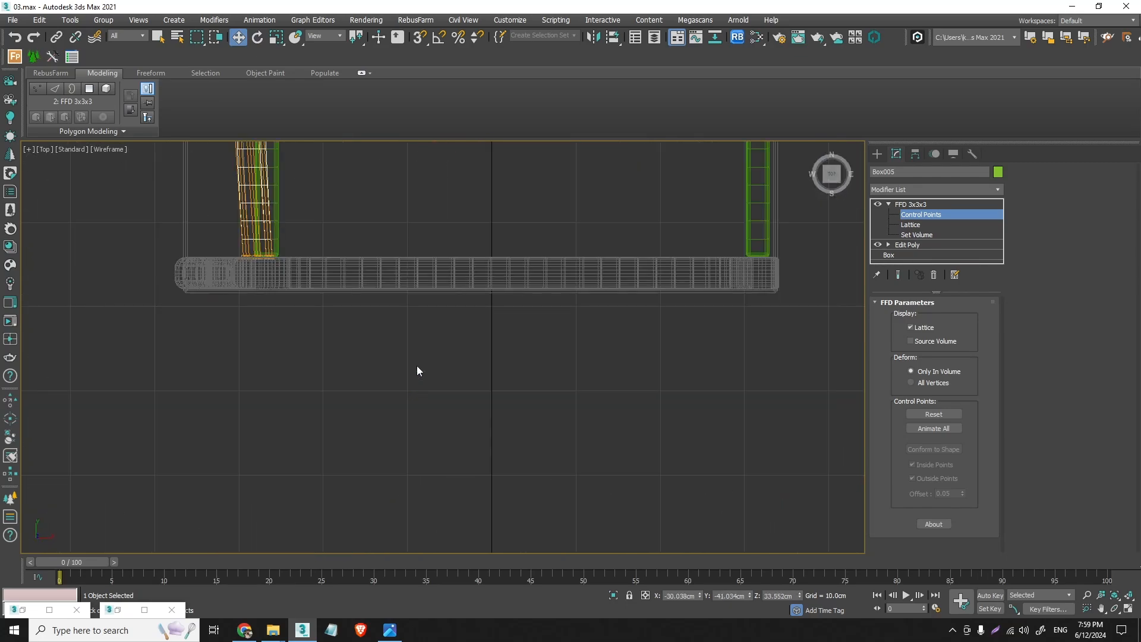
# - Deepen the lower backrest crossbar's bow in Perspective by moving its middle control points to about X -33.0 cm and Z 33.4 cm
pyautogui.press('p')
pyautogui.scroll(5, 437, 336)
pyautogui.keyDown('alt'); pyautogui.moveTo(453, 337); pyautogui.dragTo(421, 325, button='middle'); pyautogui.keyUp('alt')
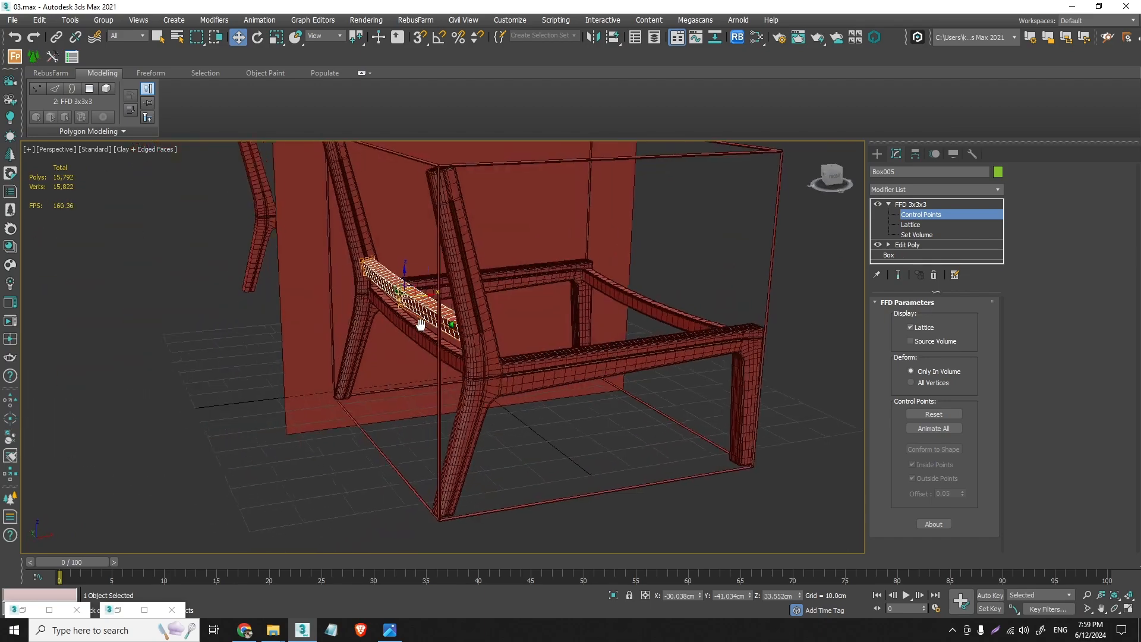
pyautogui.scroll(6, 421, 324)
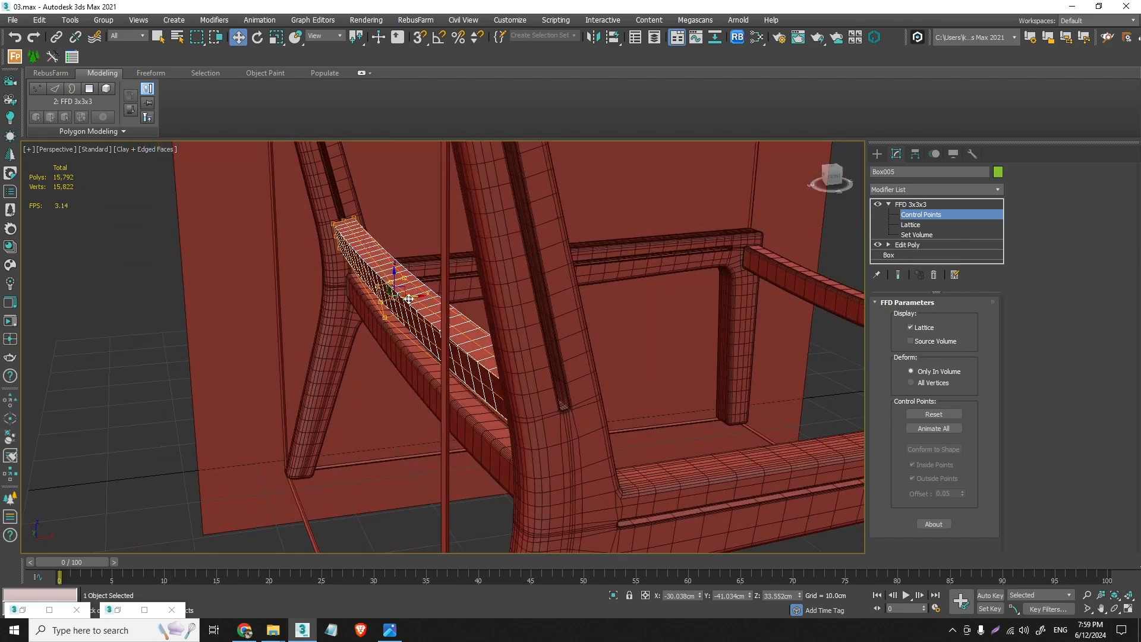
pyautogui.keyDown('alt'); pyautogui.moveTo(409, 299); pyautogui.dragTo(362, 279, button='middle'); pyautogui.keyUp('alt')
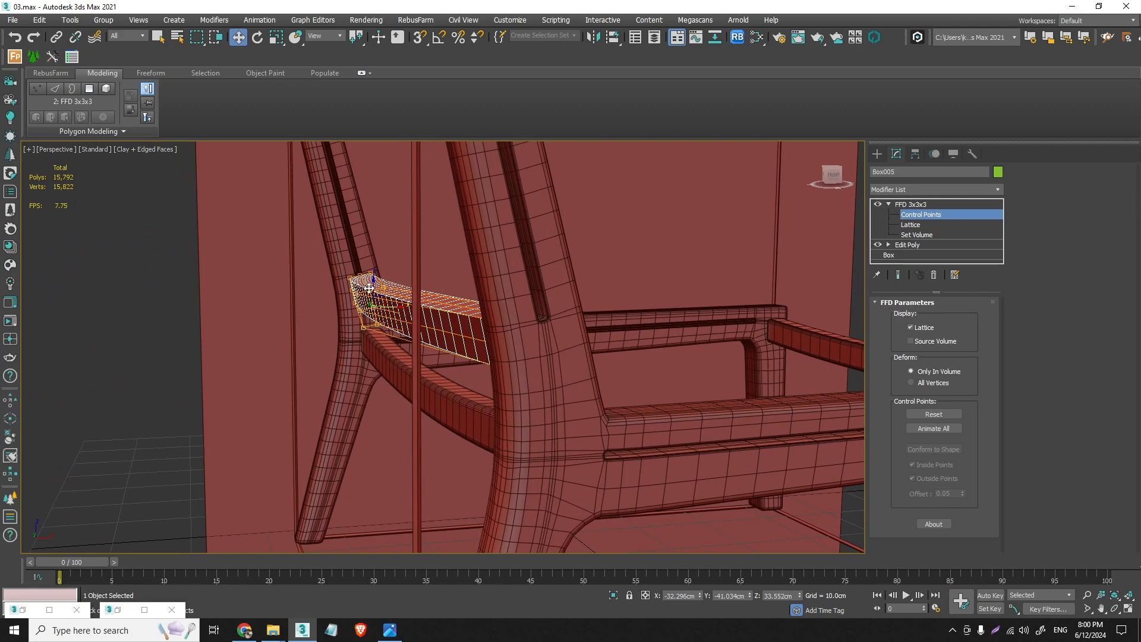
pyautogui.moveTo(374, 285); pyautogui.dragTo(396, 311)
pyautogui.keyDown('alt'); pyautogui.moveTo(397, 311); pyautogui.dragTo(368, 293, button='middle'); pyautogui.keyUp('alt')
pyautogui.moveTo(368, 293); pyautogui.dragTo(361, 286)
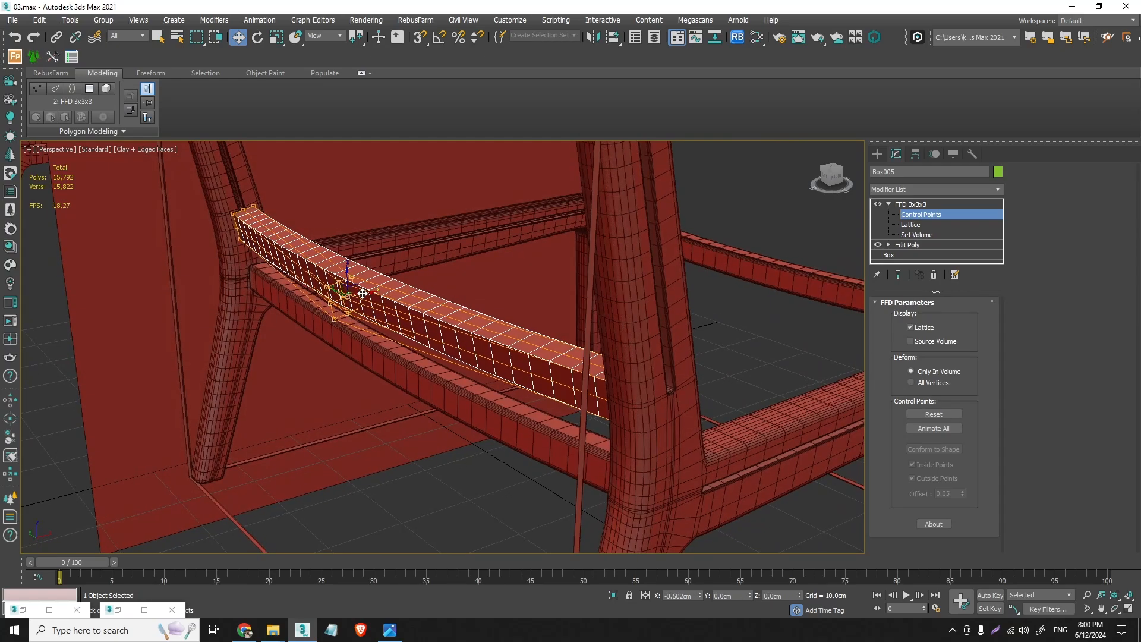
pyautogui.moveTo(361, 286)
pyautogui.keyDown('alt'); pyautogui.mouseDown(button='middle')
pyautogui.moveTo(398, 270)
pyautogui.moveTo(368, 290)
pyautogui.moveTo(345, 279)
pyautogui.mouseUp(button='middle'); pyautogui.keyUp('alt')
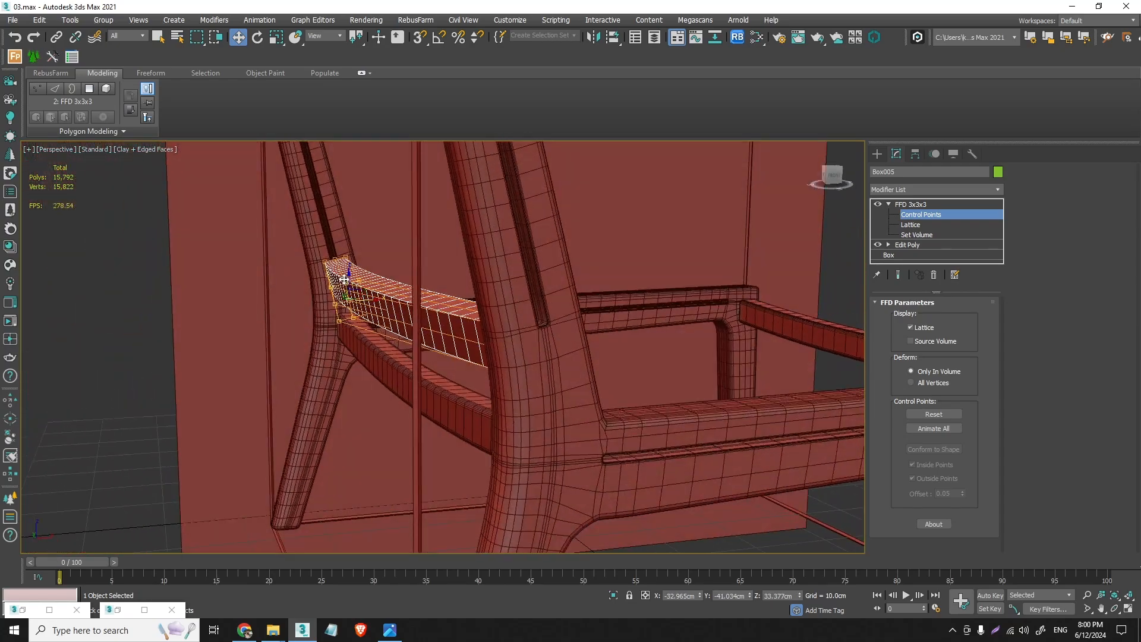
# - Paste the copied Chamfer modifier onto the lower backrest crossbar above its FFD 3x3x3
pyautogui.rightClick(946, 202)
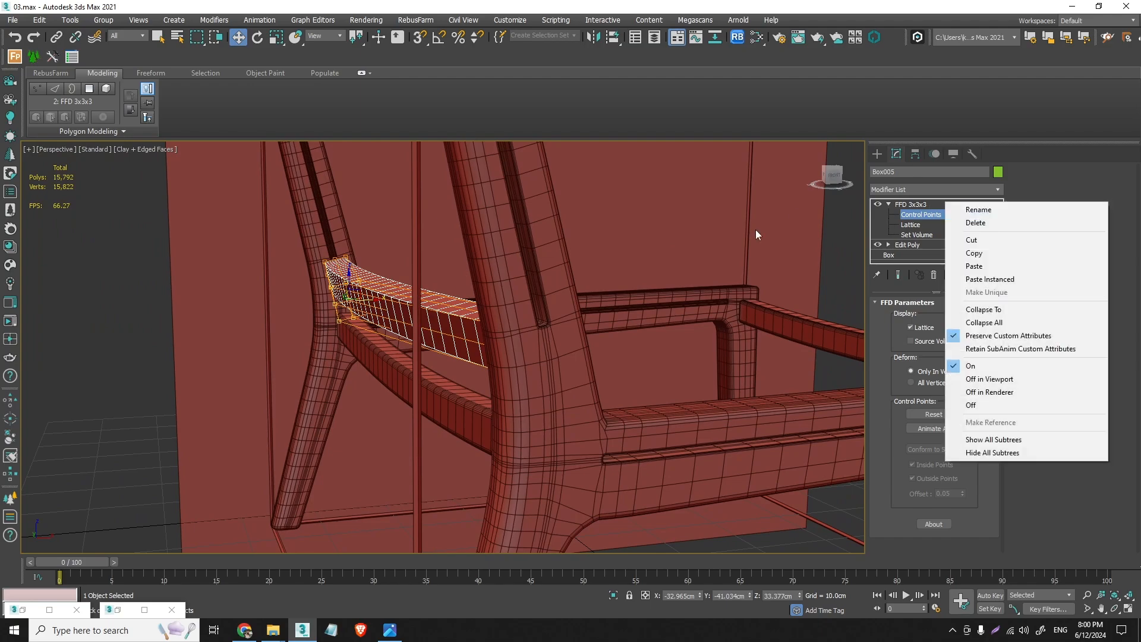
pyautogui.click(975, 267)
pyautogui.keyDown('alt'); pyautogui.moveTo(395, 326); pyautogui.dragTo(442, 431, button='middle'); pyautogui.keyUp('alt')
pyautogui.scroll(-4, 425, 310)
# - Fine-tune the lower backrest crossbar's rotation in the Front view to about -12.8° around Y, matching the side frame's slant
pyautogui.press('f')
pyautogui.scroll(3, 416, 333)
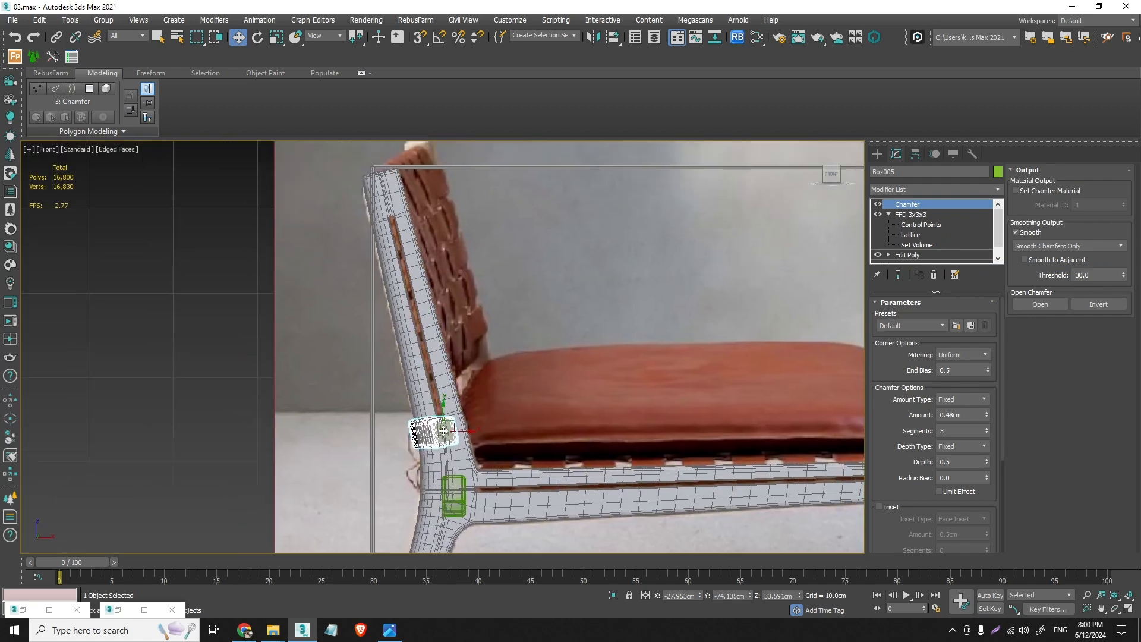
pyautogui.scroll(4, 469, 425)
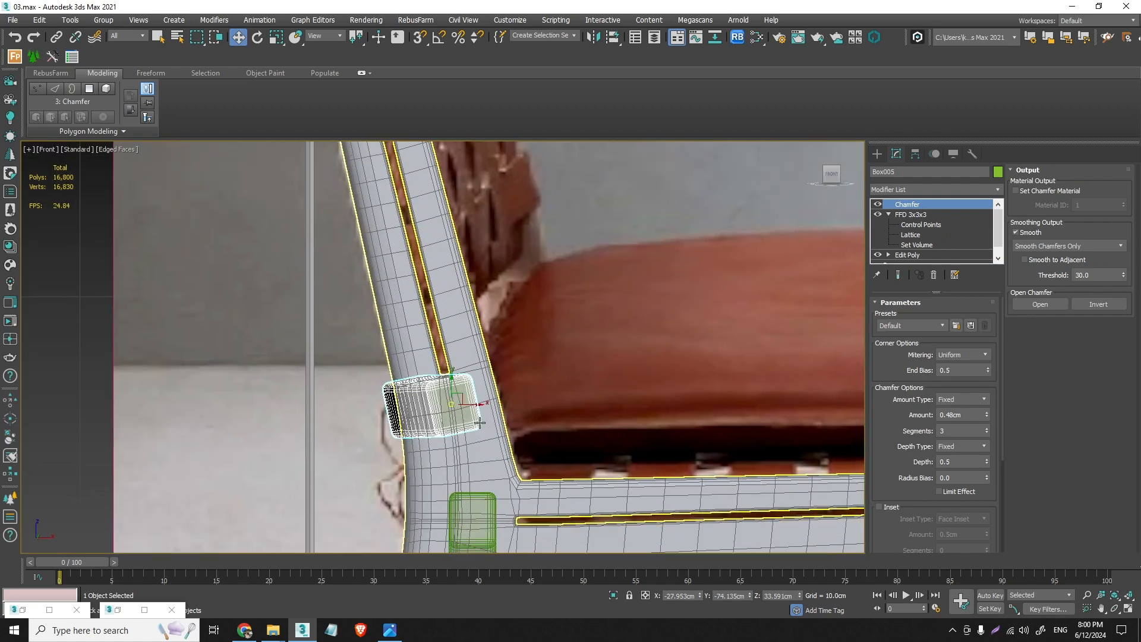
pyautogui.click(258, 37)
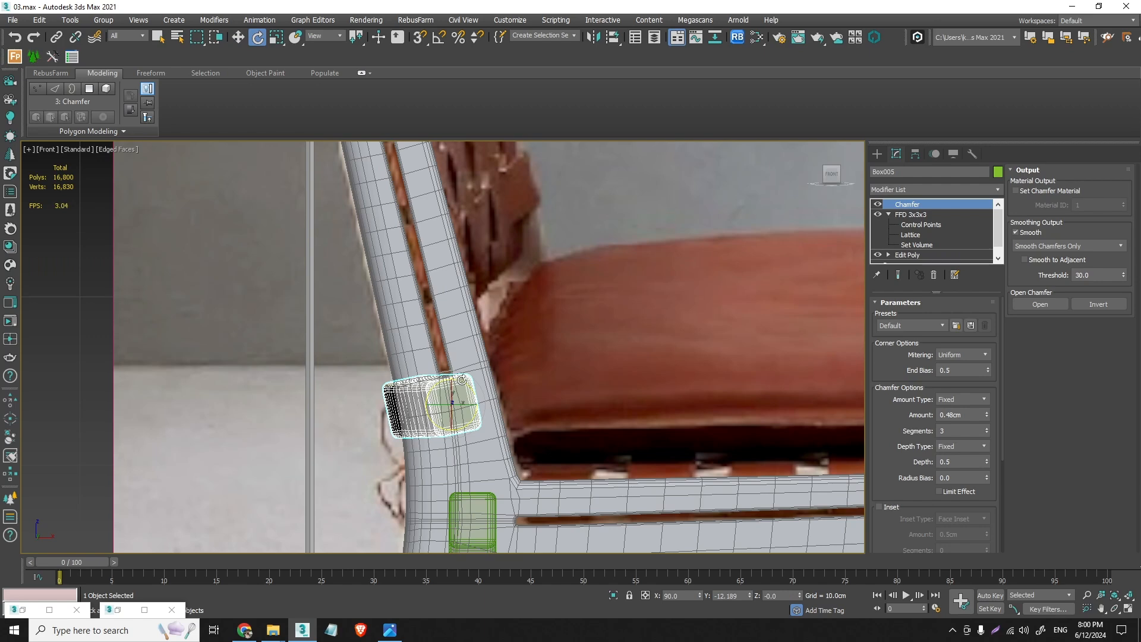
pyautogui.moveTo(462, 379); pyautogui.dragTo(462, 375)
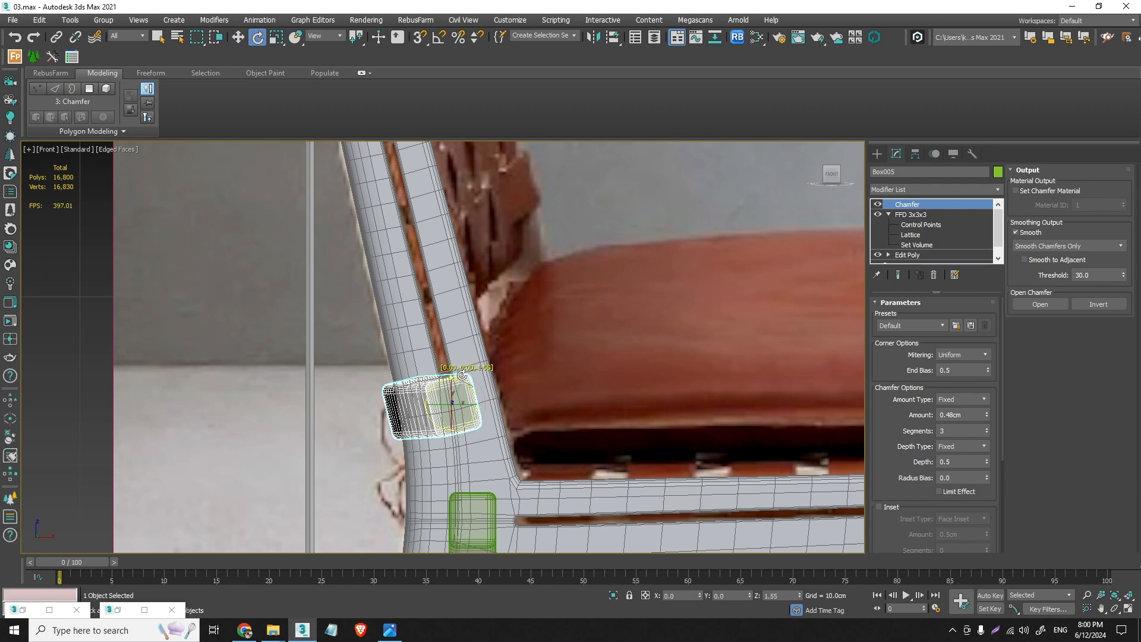
pyautogui.scroll(4, 458, 378)
pyautogui.moveTo(460, 422); pyautogui.dragTo(465, 417)
pyautogui.scroll(5, 440, 372)
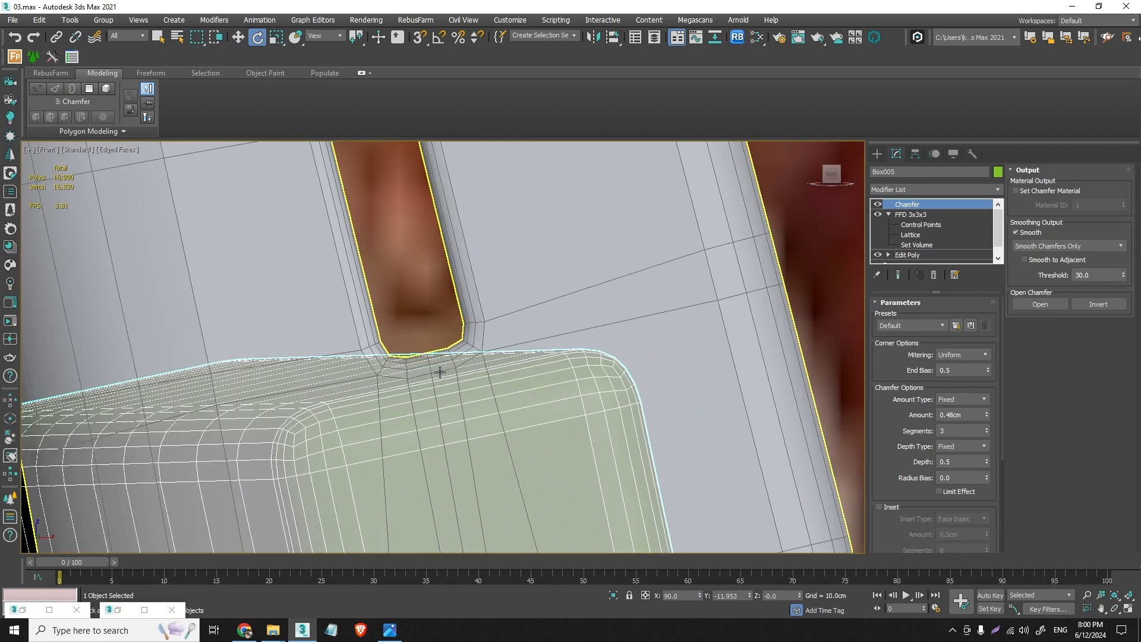
pyautogui.scroll(-4, 446, 420)
pyautogui.moveTo(458, 388); pyautogui.dragTo(462, 384)
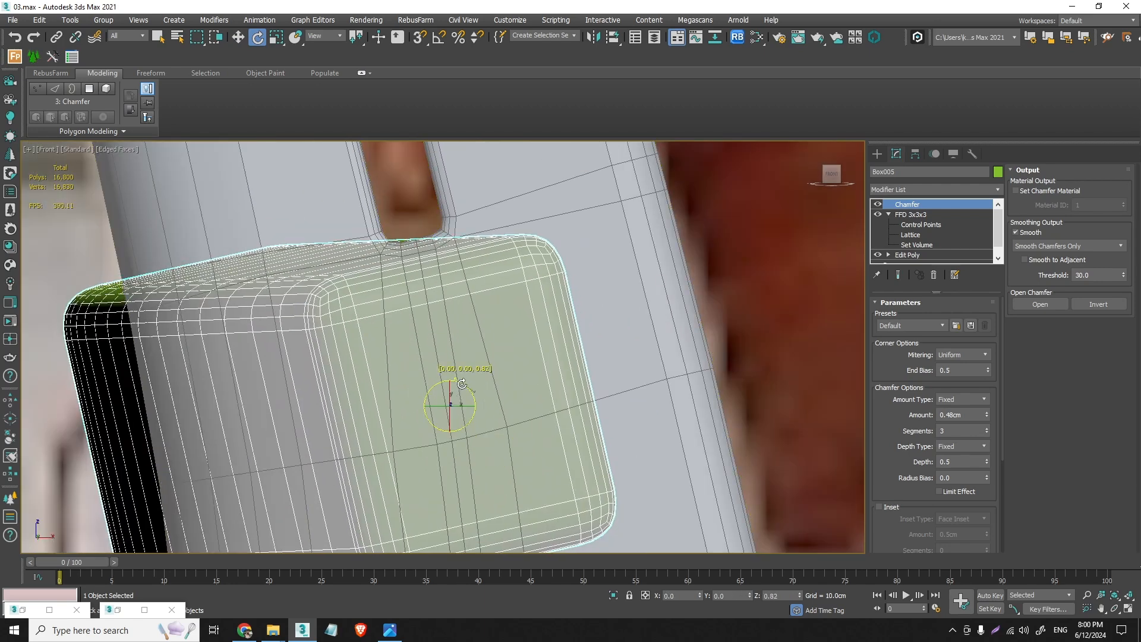
pyautogui.scroll(-6, 462, 384)
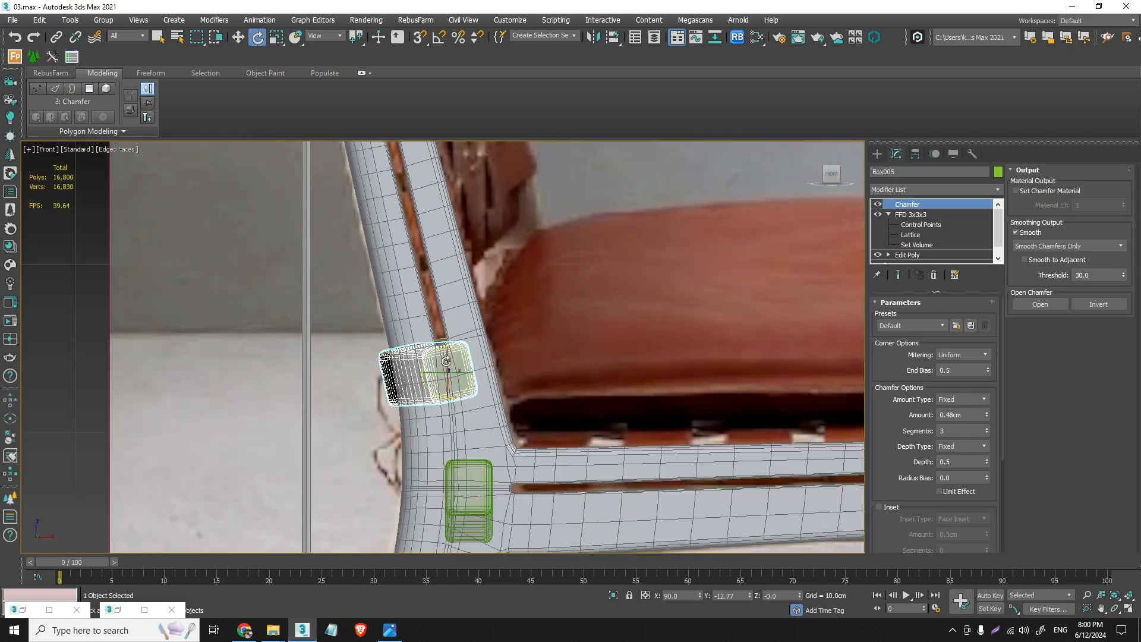
# - Copy the lower backrest crossbar to the top of the backrest in the Front view, at about X -34.7 cm and Z 60.8 cm
pyautogui.click(237, 37)
pyautogui.scroll(-5, 451, 476)
pyautogui.click(415, 308)
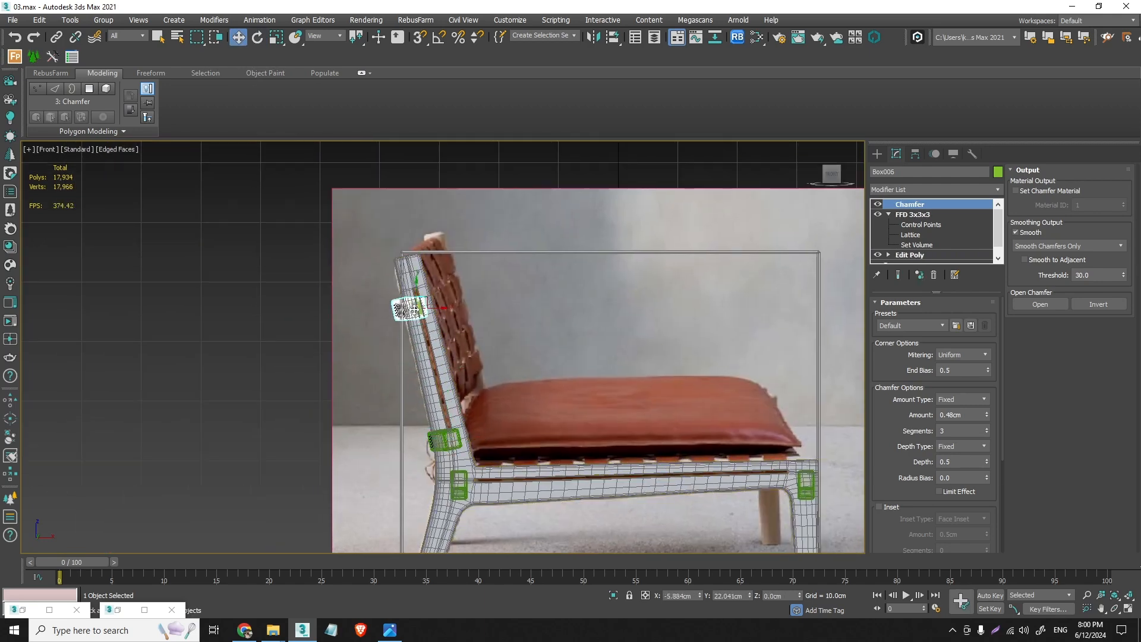
pyautogui.keyDown('shift'); pyautogui.moveTo(414, 309); pyautogui.dragTo(411, 277); pyautogui.keyUp('shift')
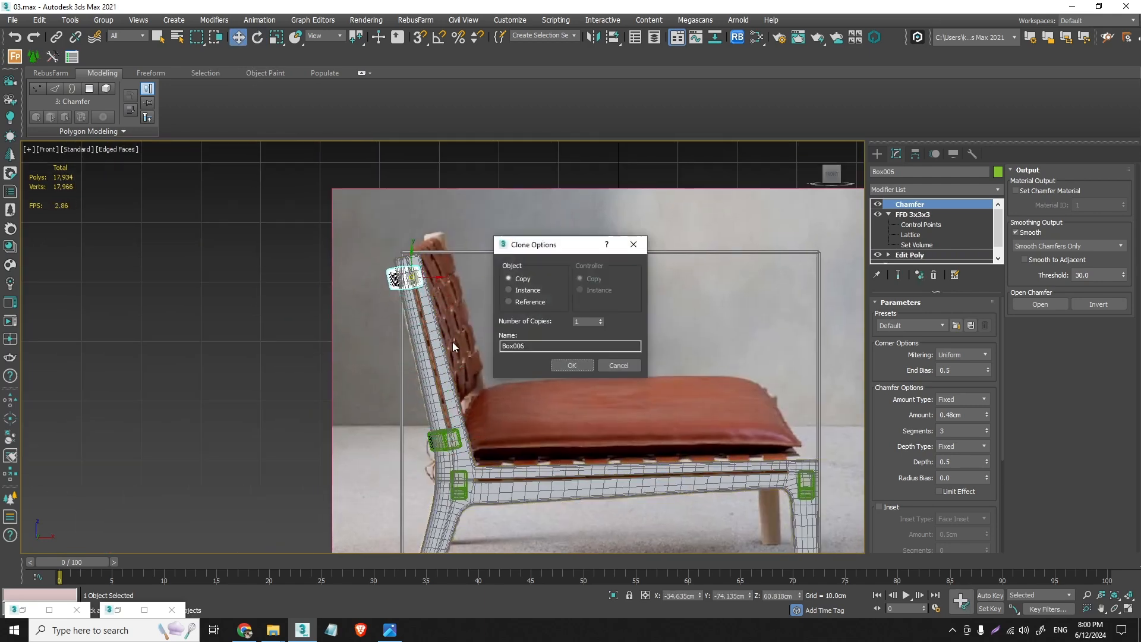
pyautogui.click(570, 365)
pyautogui.scroll(10, 402, 291)
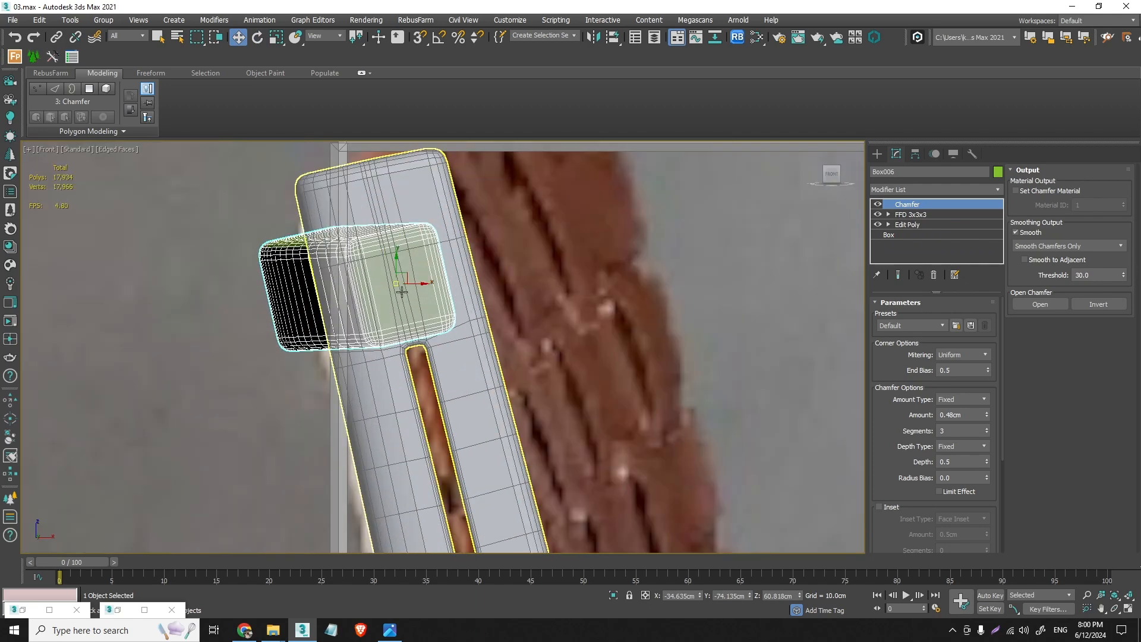
pyautogui.moveTo(396, 285); pyautogui.dragTo(394, 285)
pyautogui.scroll(-8, 393, 284)
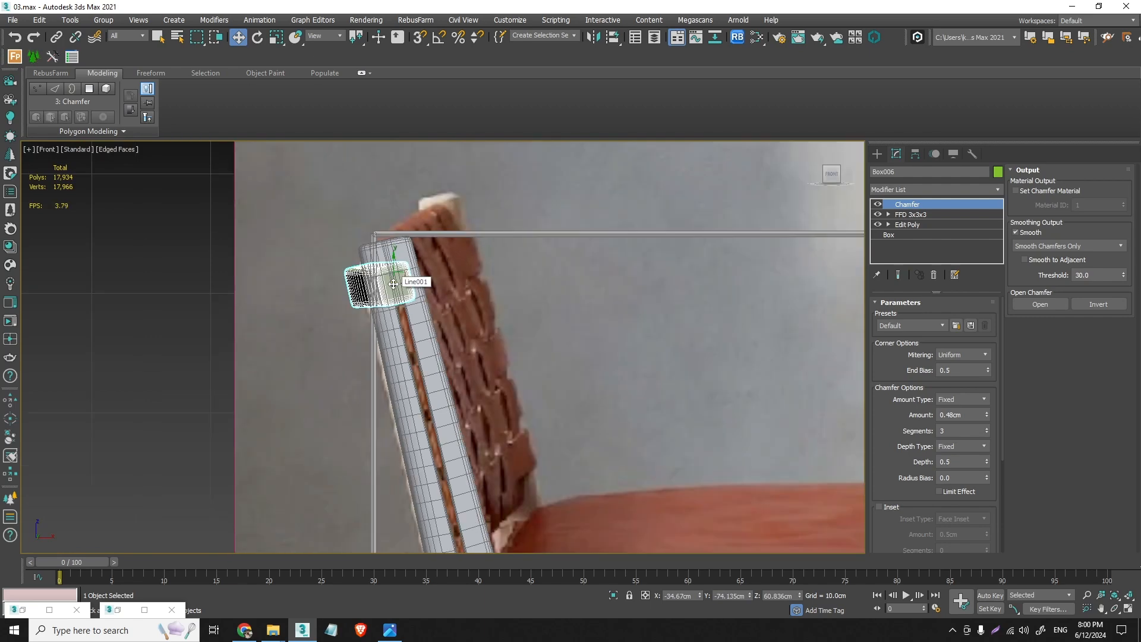
pyautogui.scroll(-10, 394, 284)
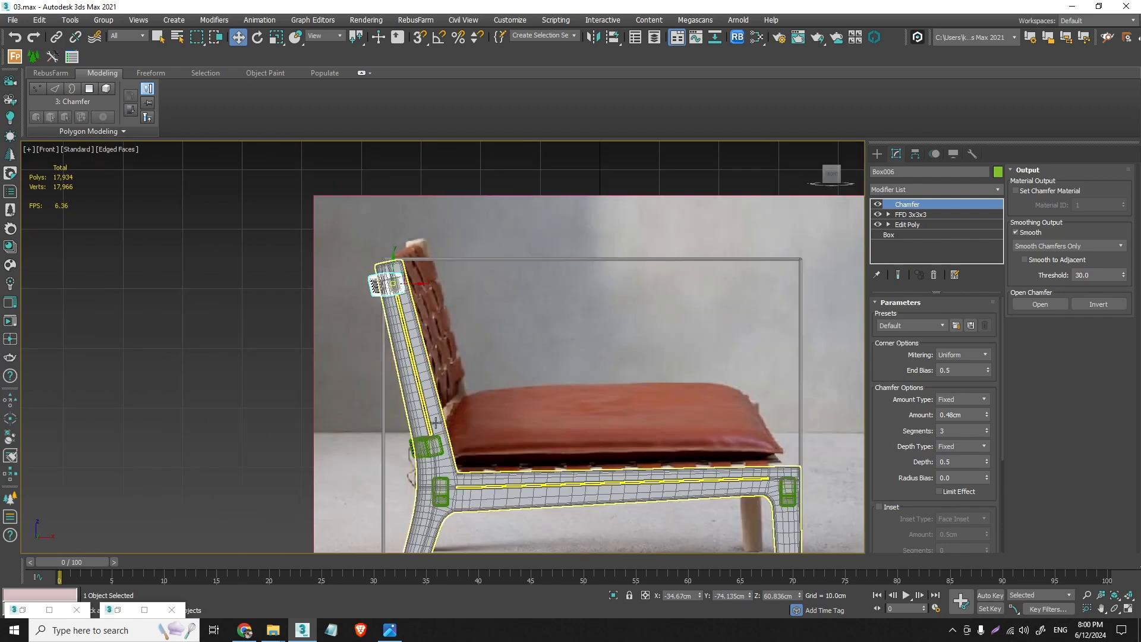
# - Reduce the upper crossbar's bow in the Top view by moving its middle FFD control points forward to about X -38.1 cm
pyautogui.scroll(5, 393, 288)
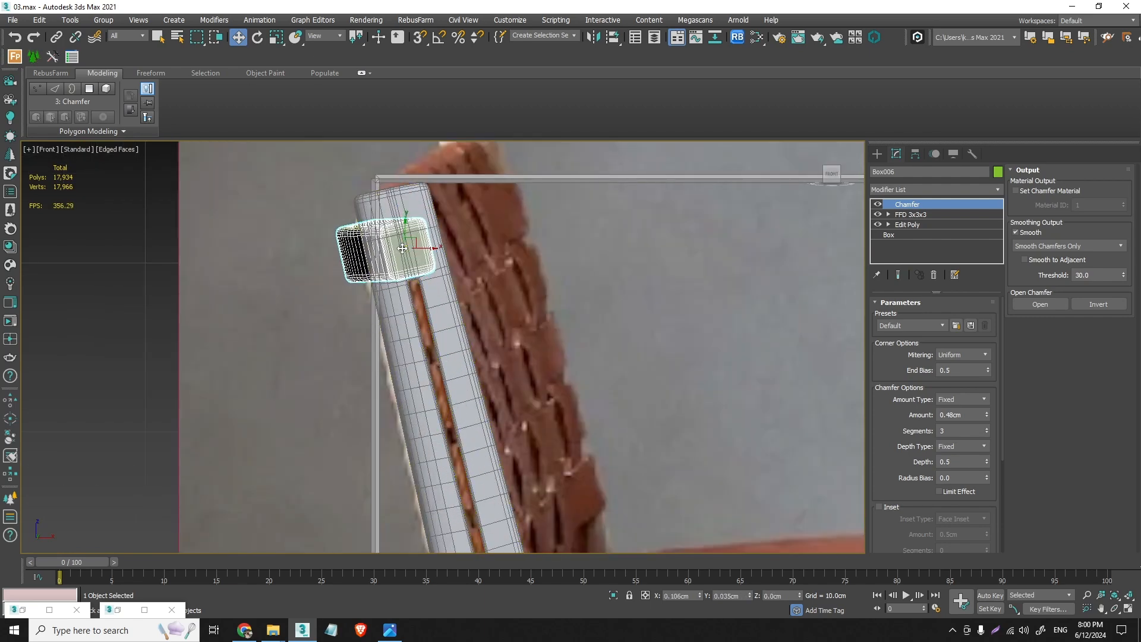
pyautogui.click(906, 214)
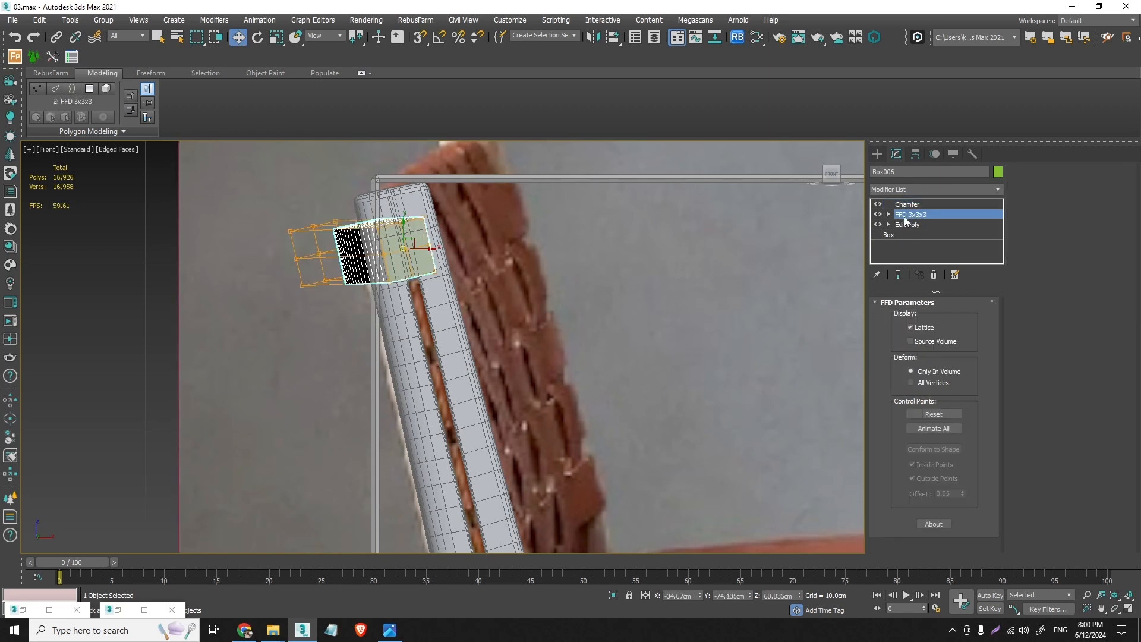
pyautogui.click(887, 215)
pyautogui.click(919, 224)
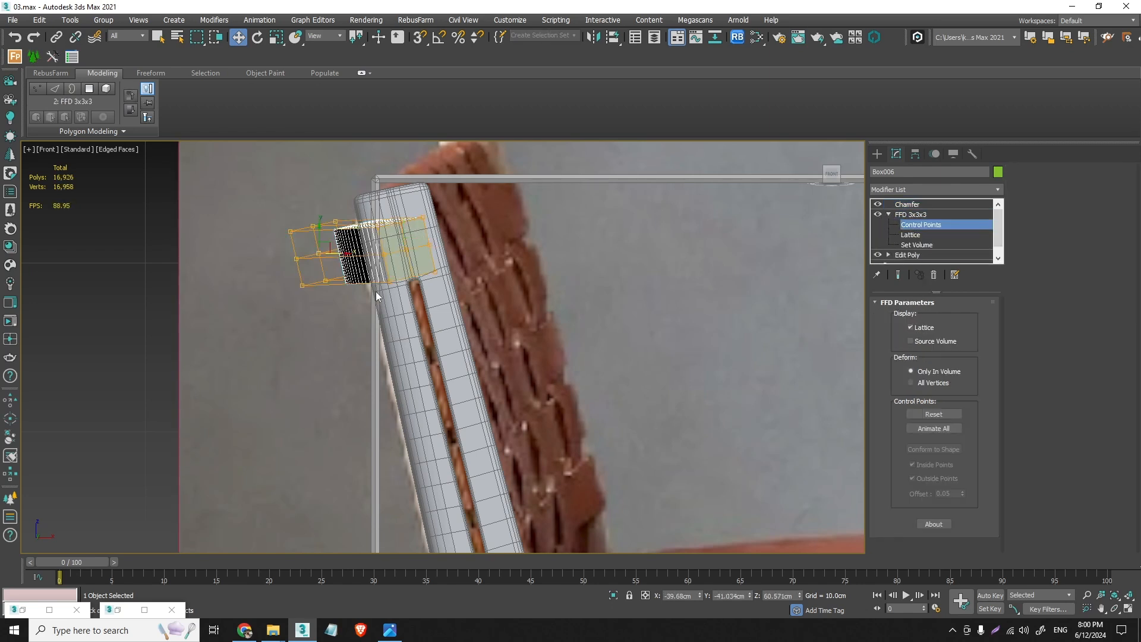
pyautogui.press('t')
pyautogui.scroll(-5, 298, 228)
pyautogui.moveTo(276, 192); pyautogui.dragTo(333, 380, button='middle')
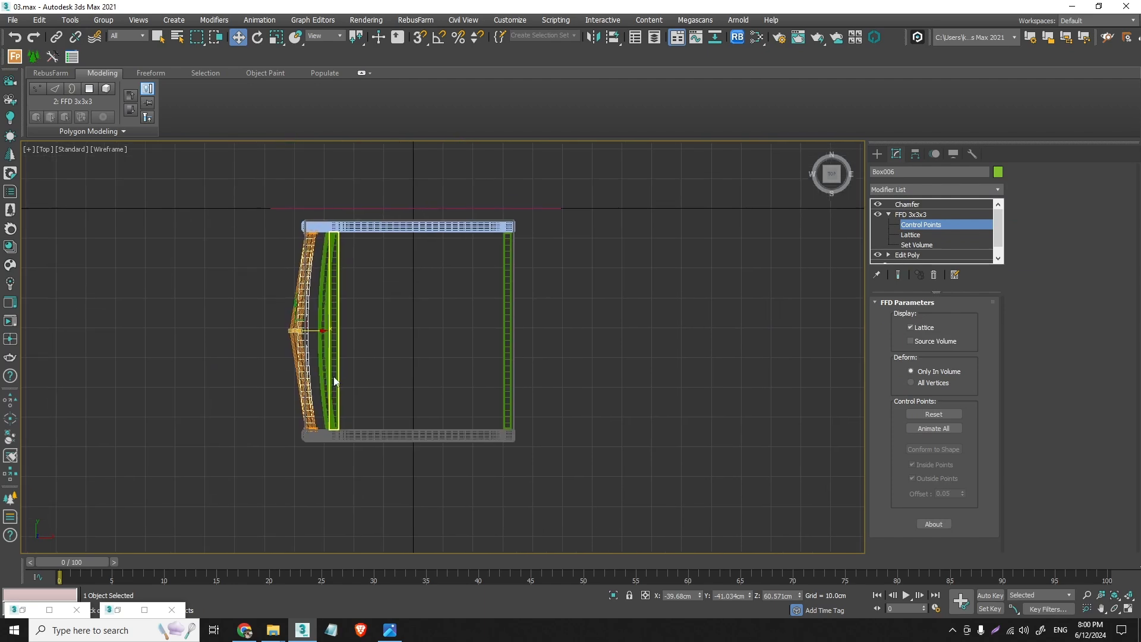
pyautogui.scroll(4, 323, 340)
pyautogui.scroll(2, 282, 328)
pyautogui.moveTo(287, 328); pyautogui.dragTo(302, 328)
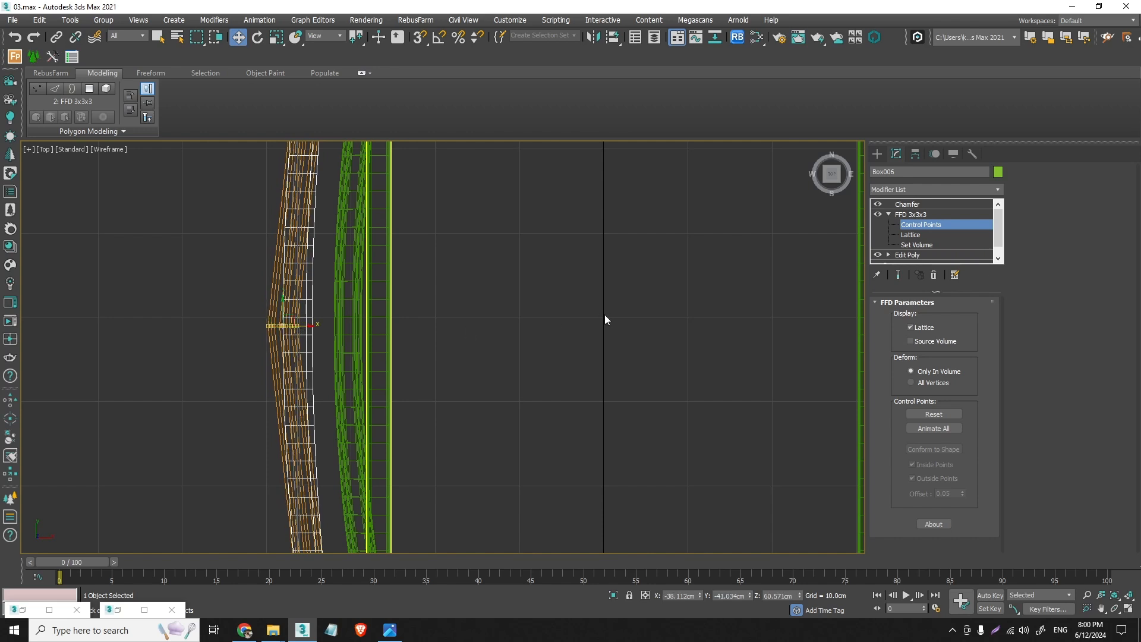
pyautogui.press('c')
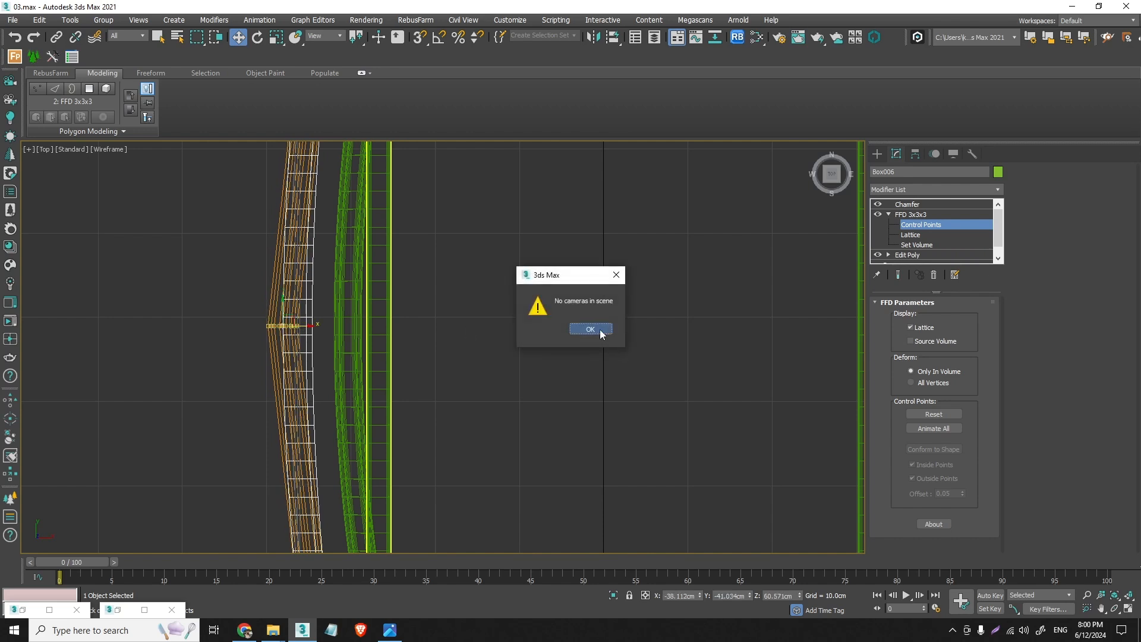
pyautogui.click(590, 329)
# - Lower the upper crossbar's middle control points to about Z 60.4 cm in the Front view, return to its Chamfer modifier and deselect the bar
pyautogui.press('f')
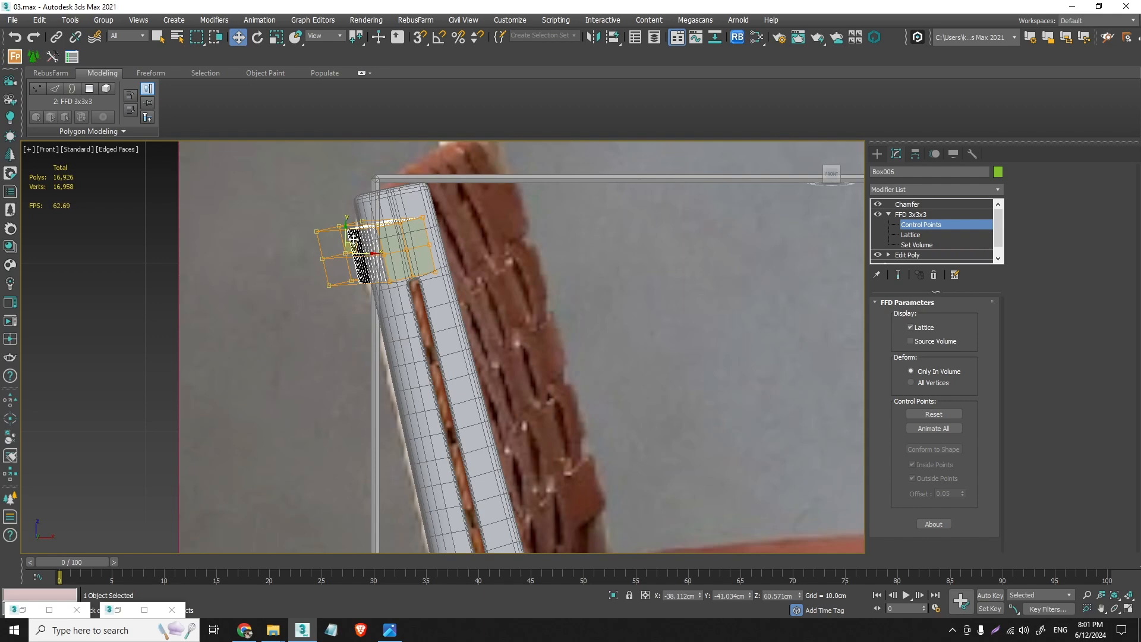
pyautogui.moveTo(347, 235); pyautogui.dragTo(350, 237)
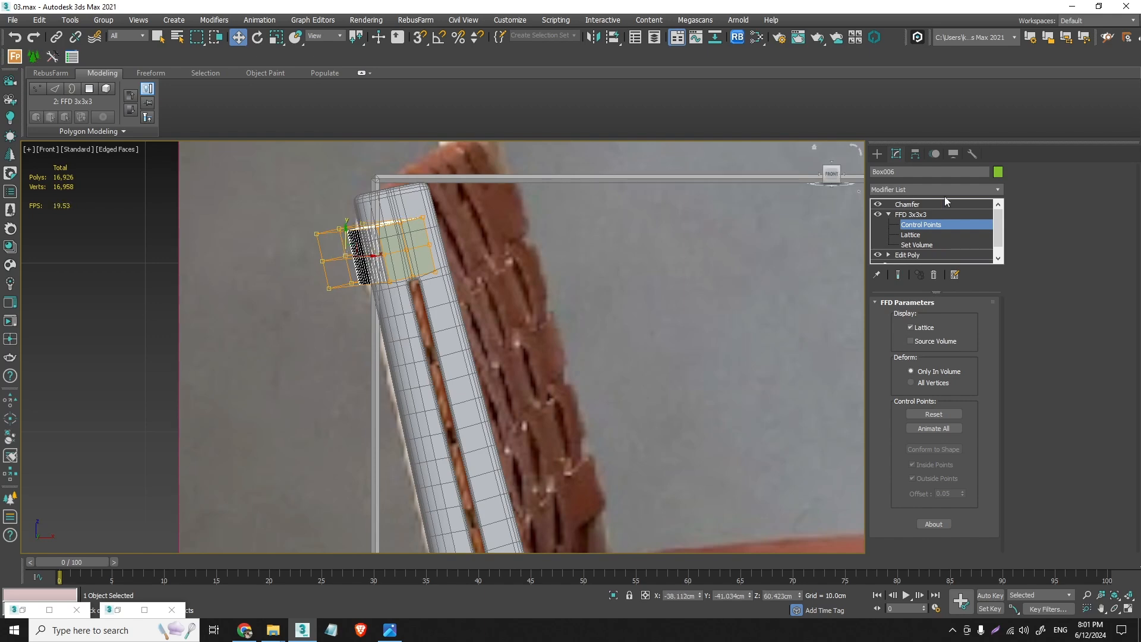
pyautogui.click(973, 205)
pyautogui.press('p')
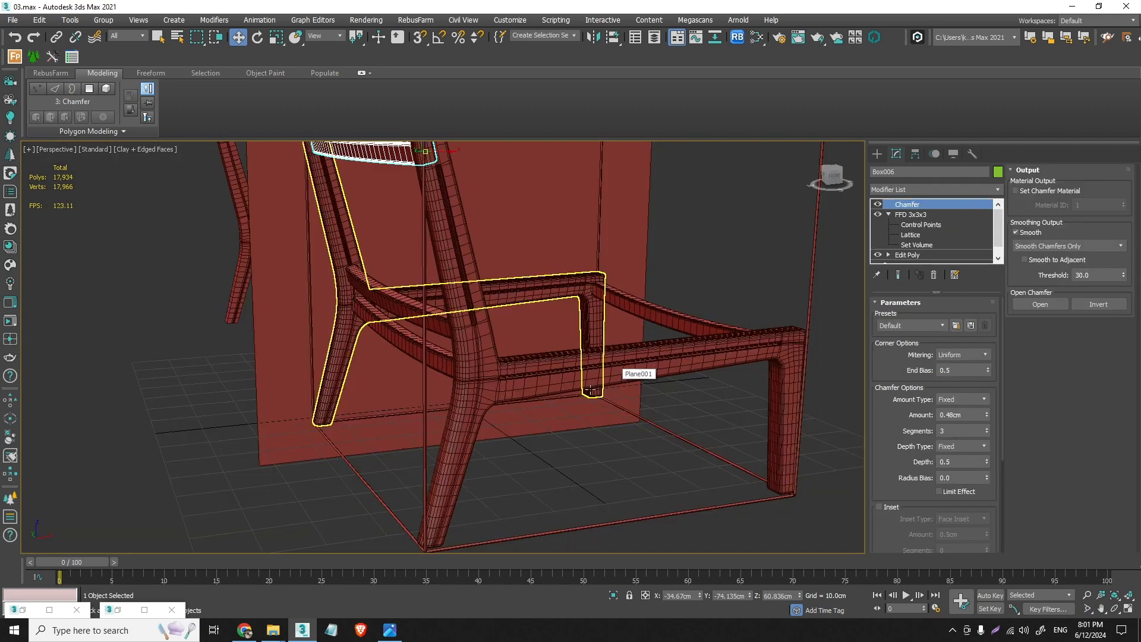
pyautogui.click(561, 429)
pyautogui.keyDown('alt'); pyautogui.moveTo(516, 386); pyautogui.dragTo(539, 358, button='middle'); pyautogui.keyUp('alt')
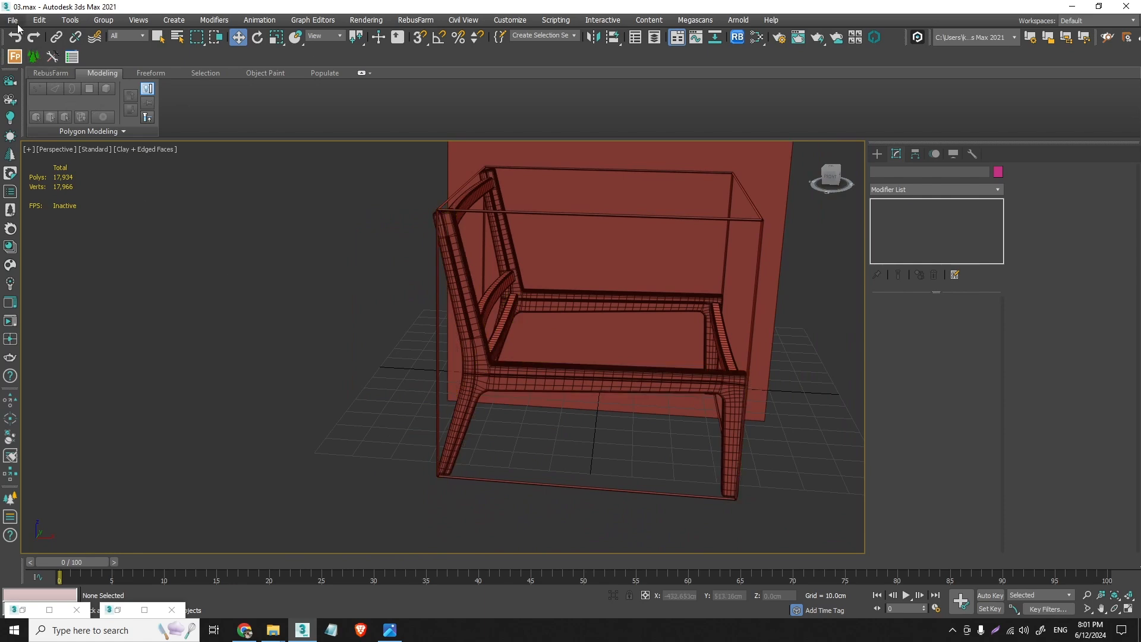
pyautogui.click(14, 21)
pyautogui.click(70, 92)
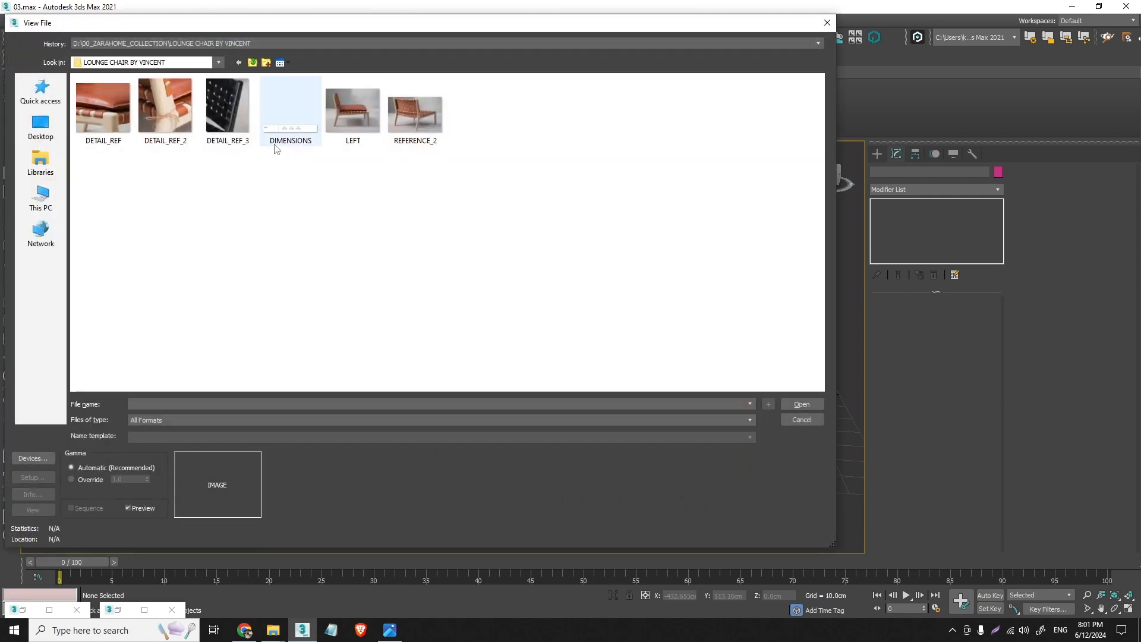
pyautogui.click(808, 419)
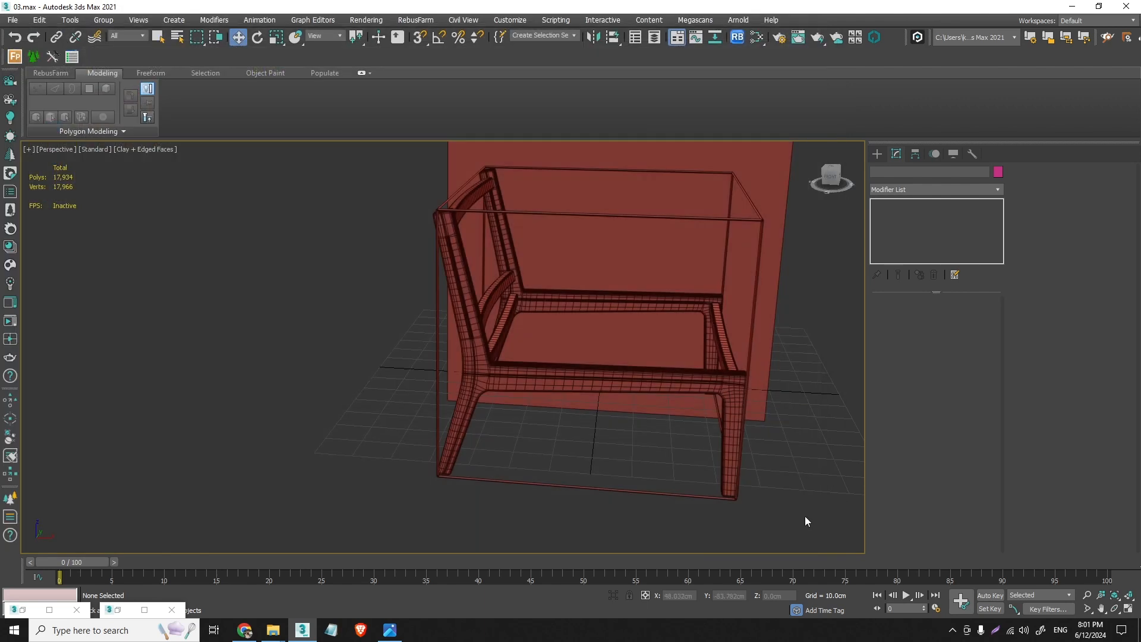